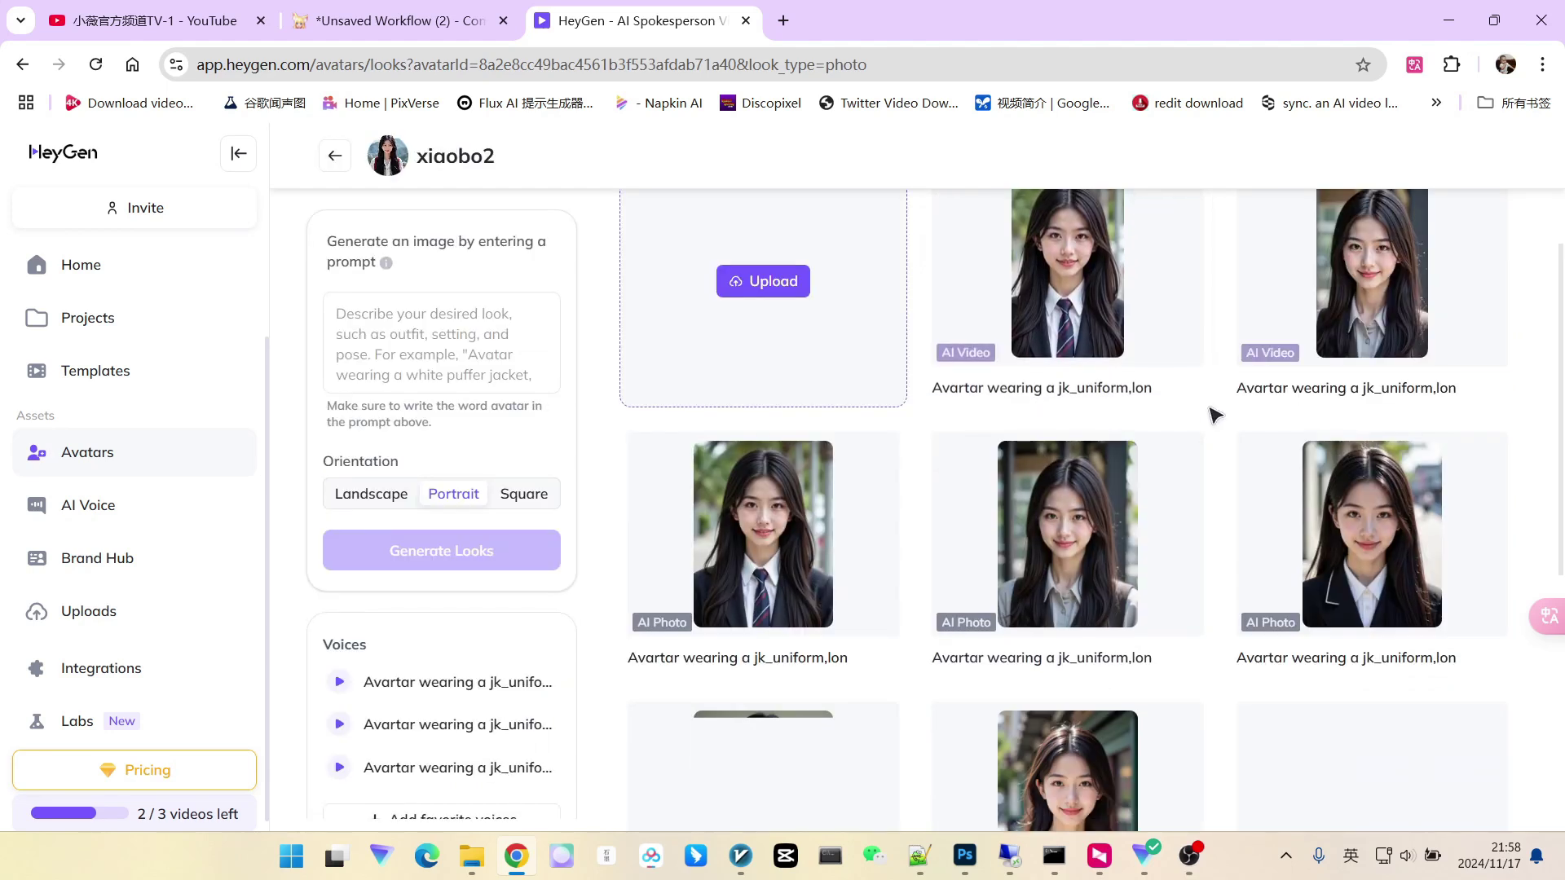
Step: Preview the AI photo looks of the avatar wearing a JK uniform one after another, closing each preview
mouse_move(1076, 533)
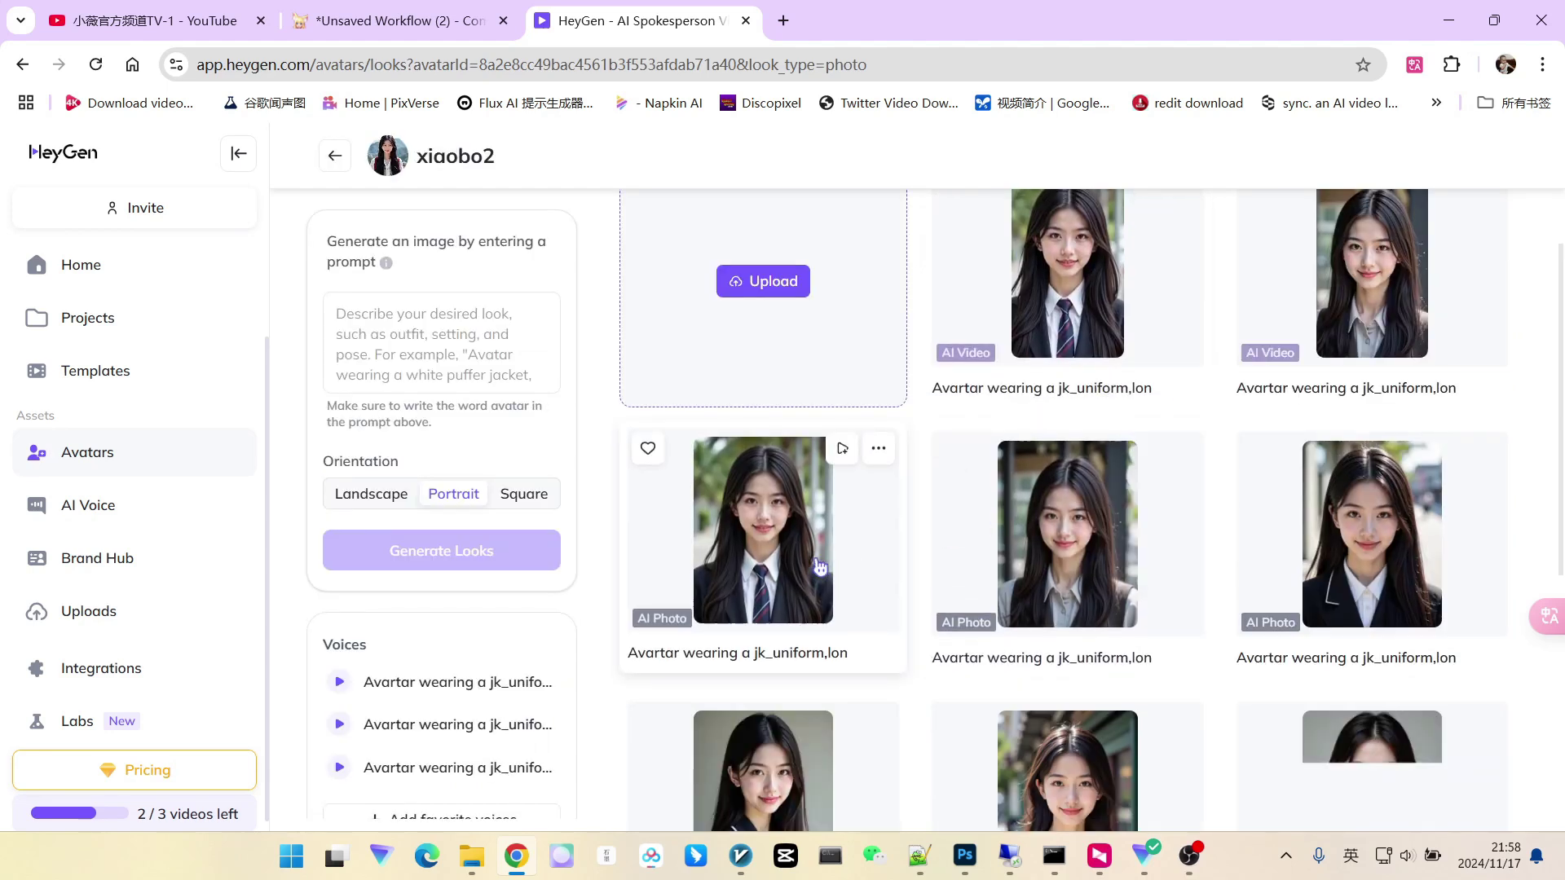
left_click(1070, 534)
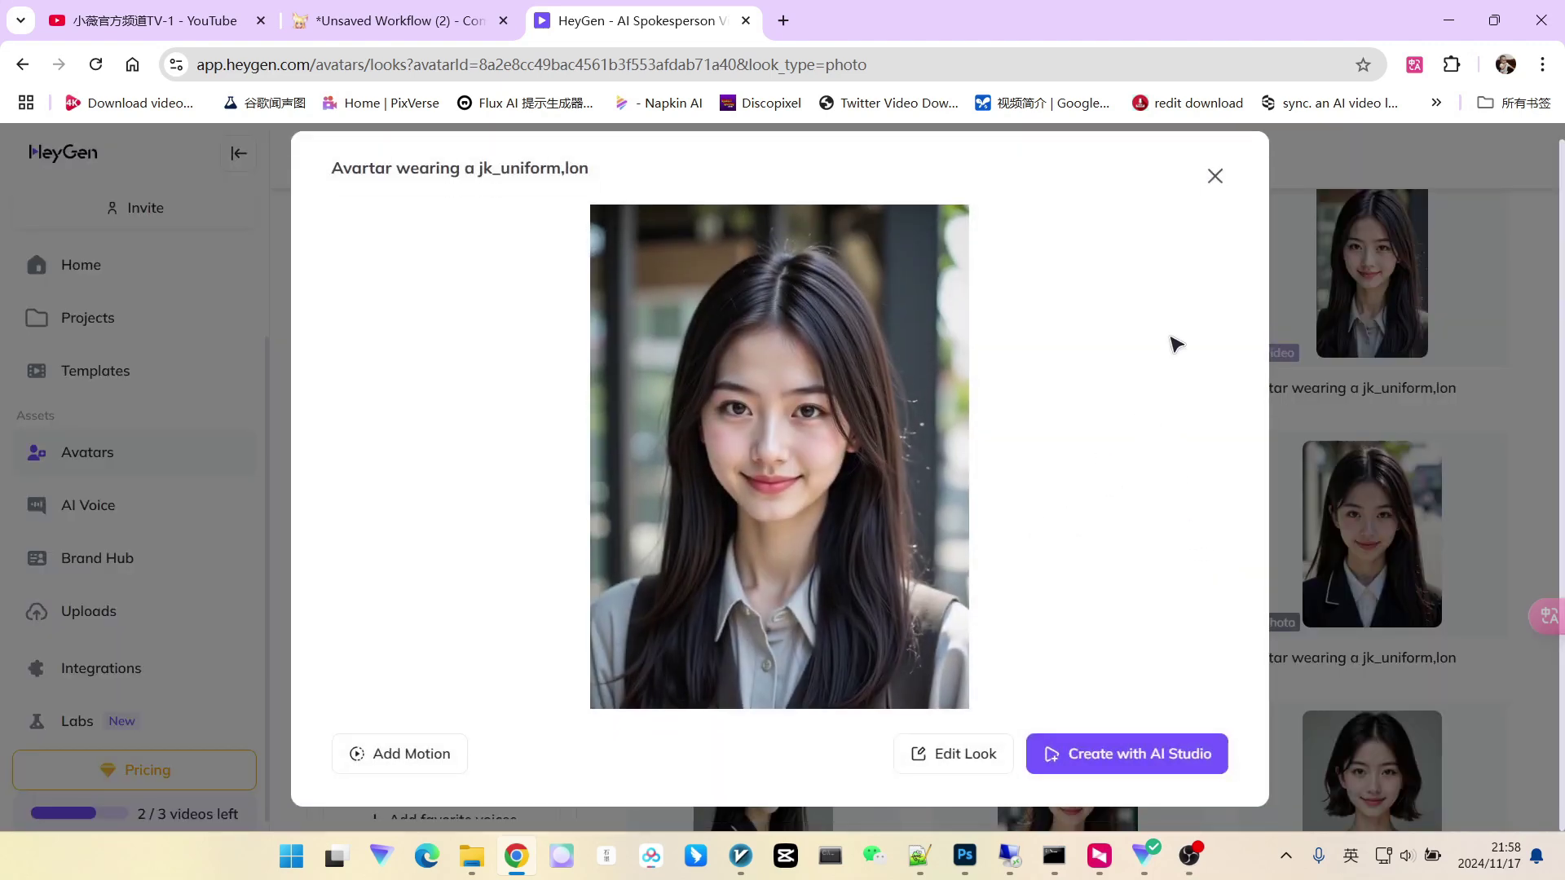
left_click(1215, 193)
left_click(1340, 554)
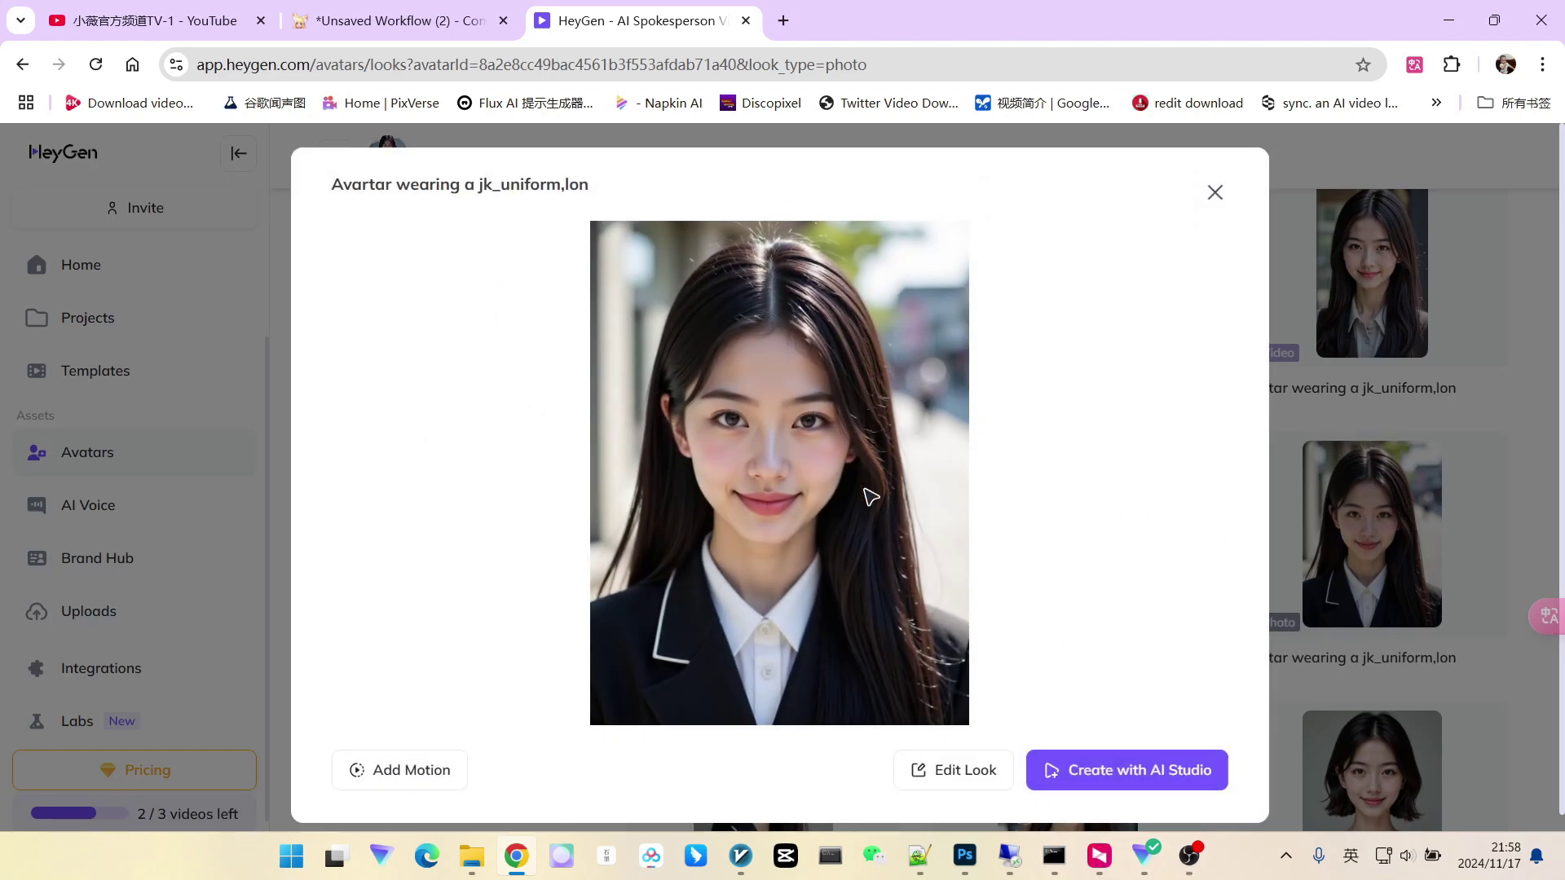
left_click(1168, 224)
scroll(1128, 475, "down", 3)
left_click(812, 623)
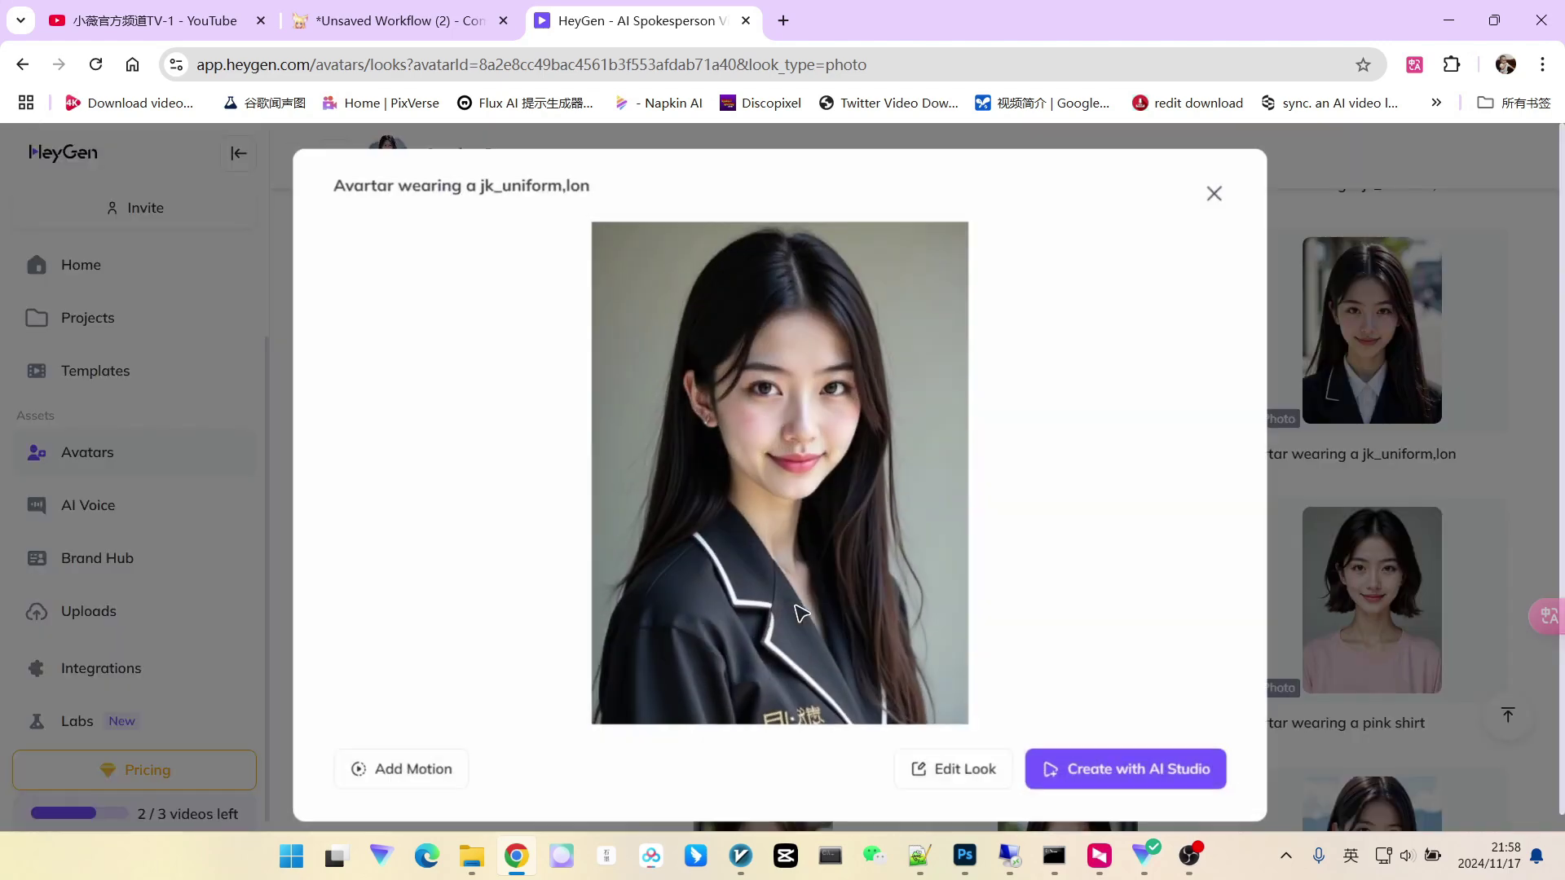
left_click(1215, 194)
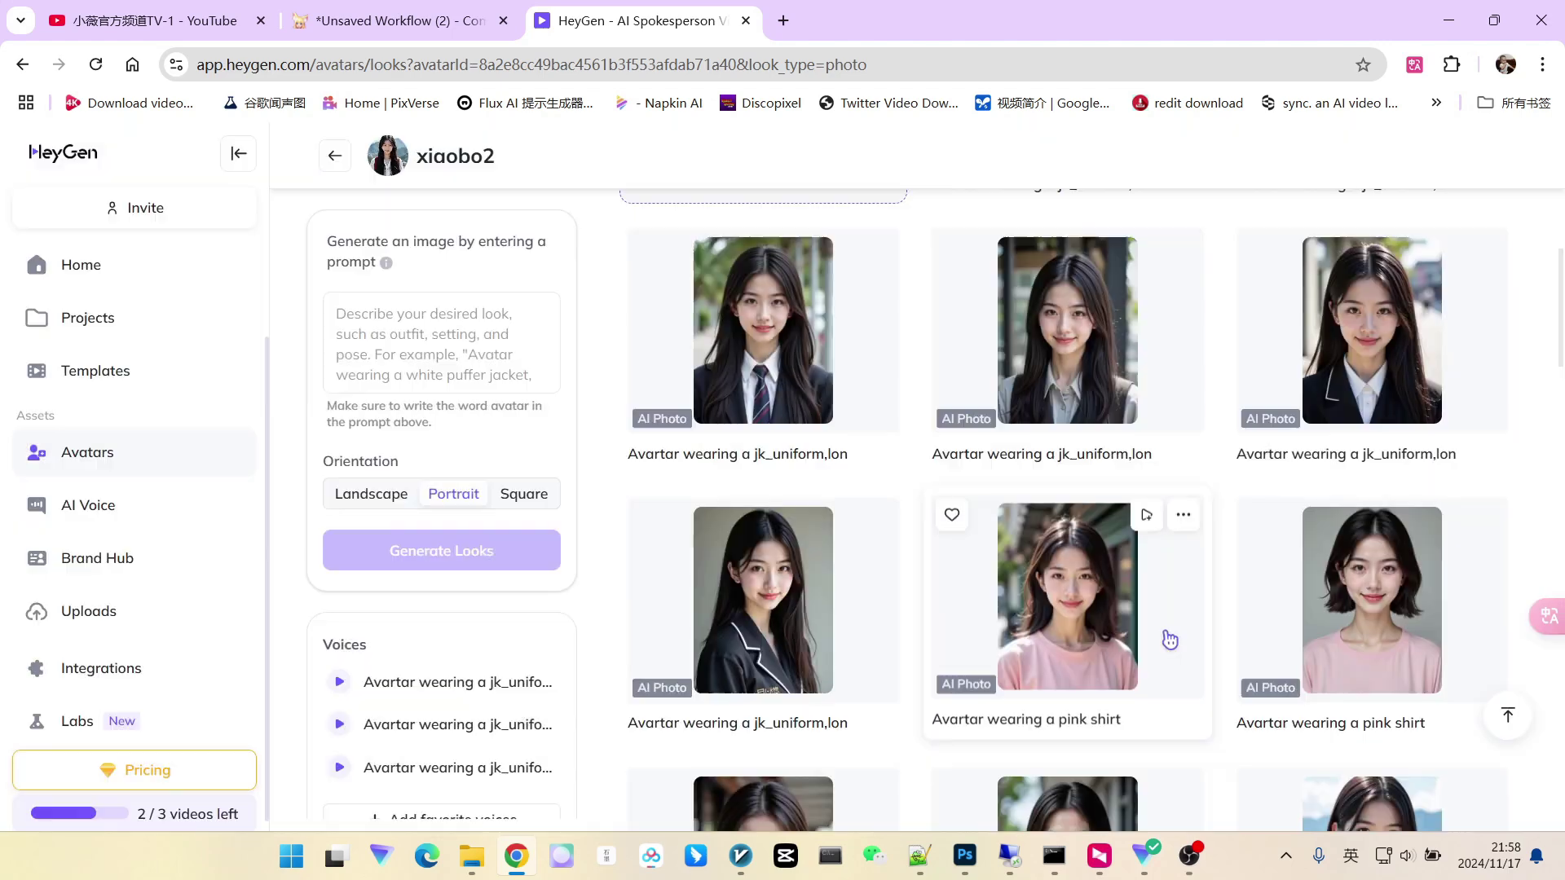
Step: Preview three AI photo looks of the avatar wearing a pink shirt, closing each preview
scroll(1170, 639, "down", 1)
left_click(1101, 507)
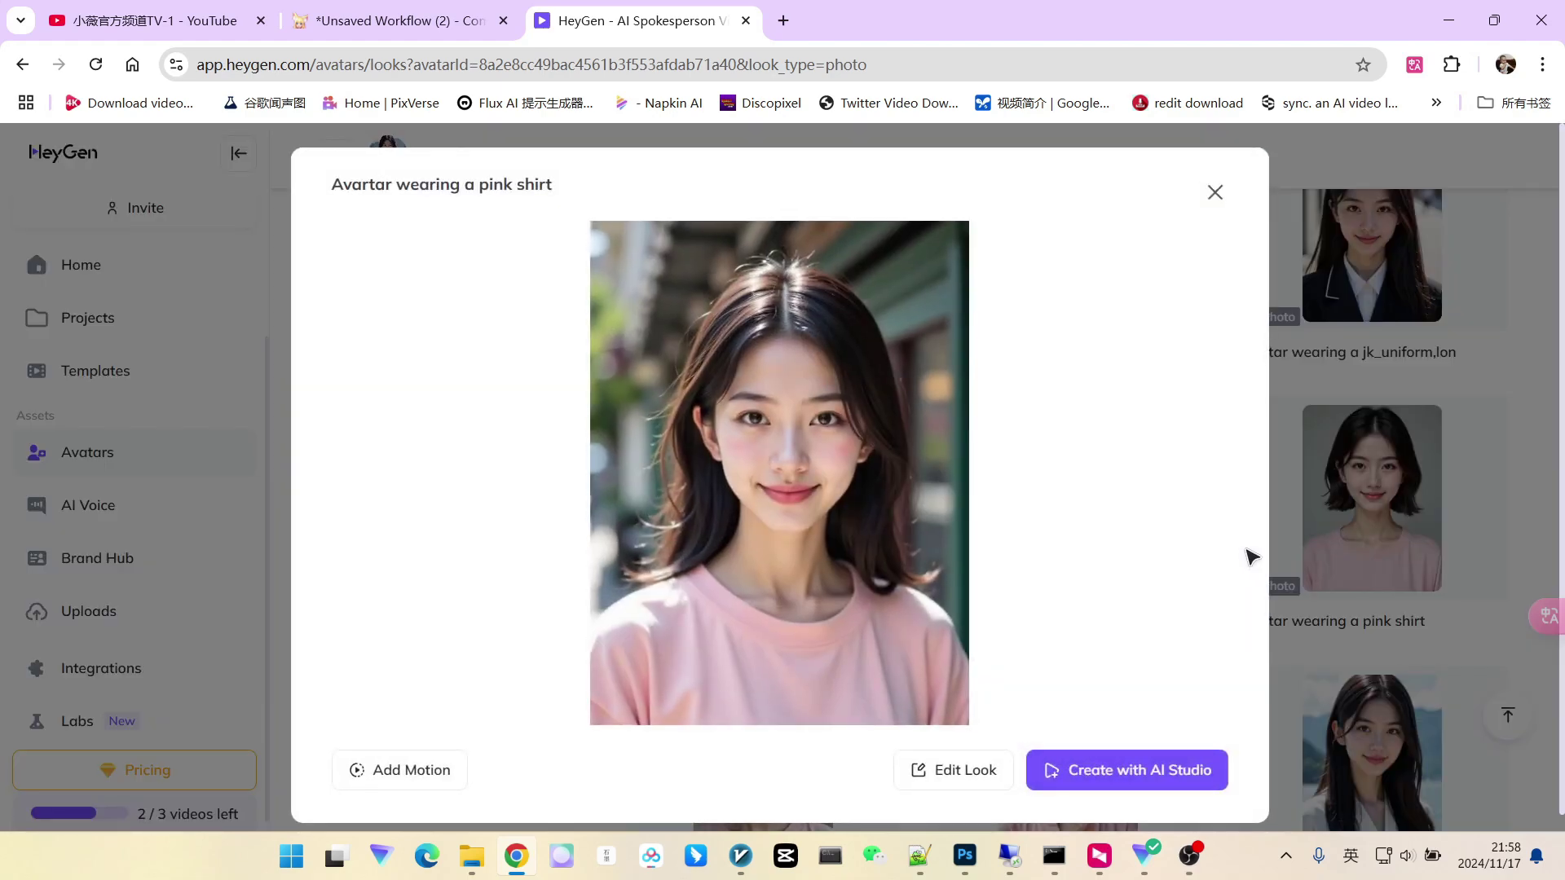
left_click(1214, 194)
left_click(1357, 513)
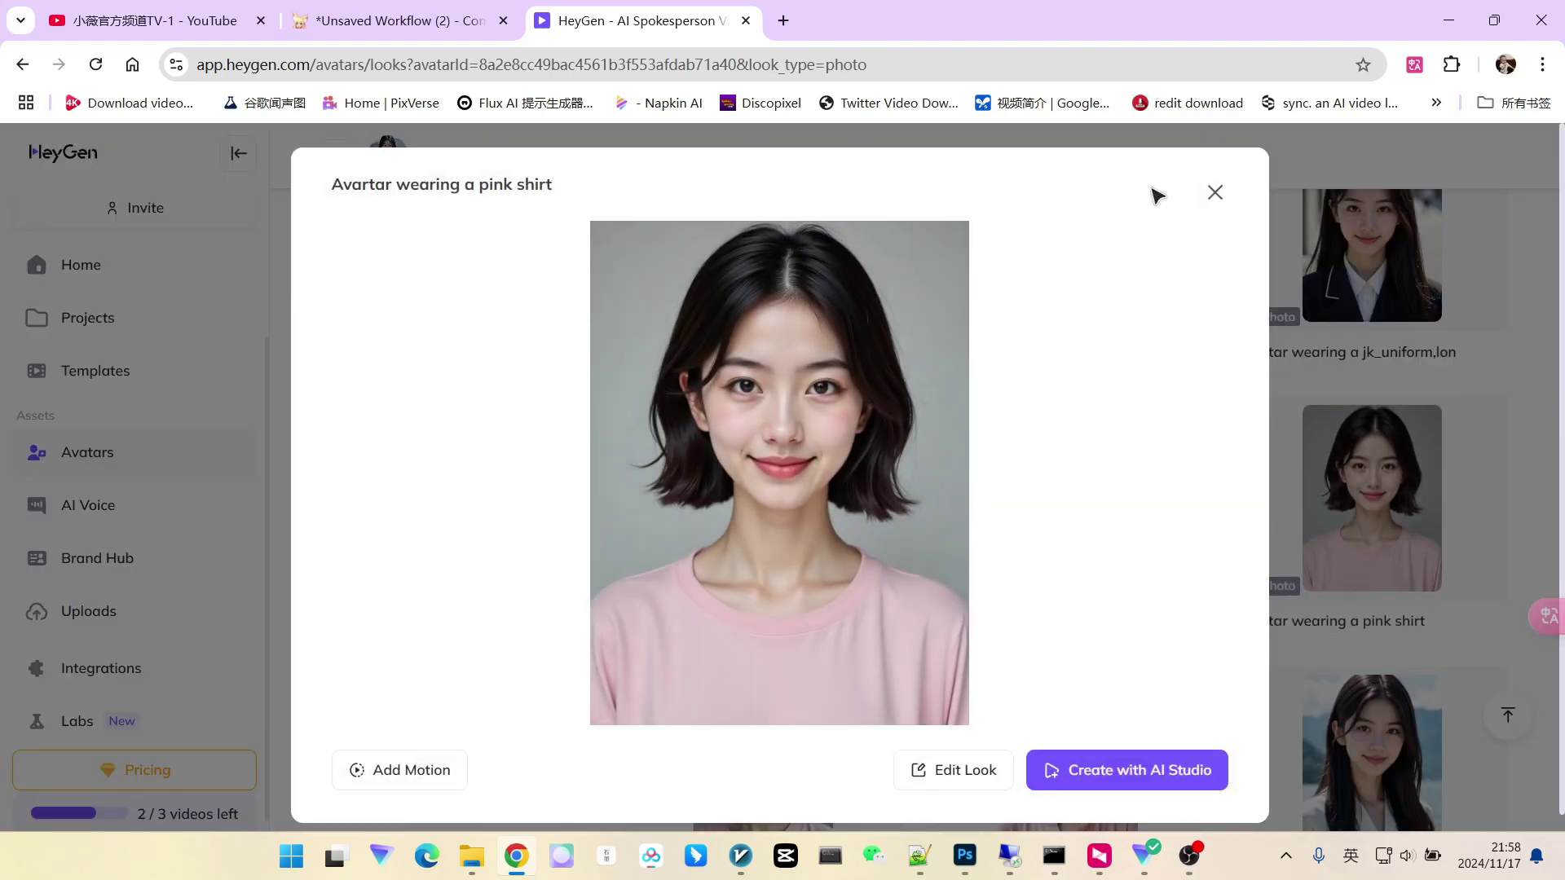
left_click(1215, 193)
scroll(1090, 475, "down", 3)
left_click(1090, 476)
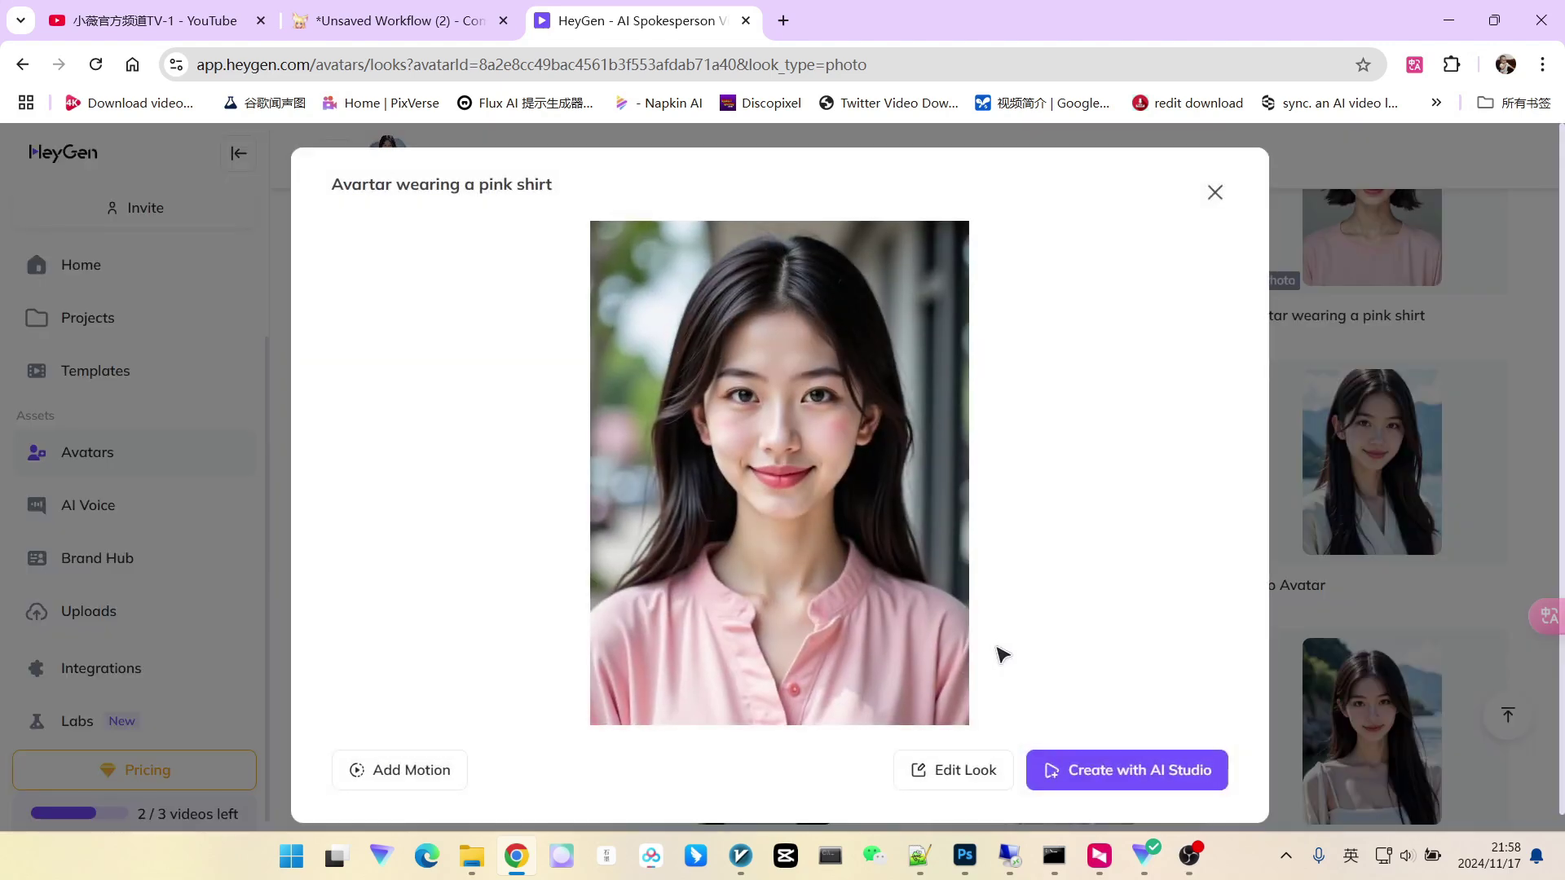
left_click(1214, 193)
Step: Play the first AI video look of the avatar in the JK uniform and tie, and close its preview
scroll(1317, 487, "up", 5)
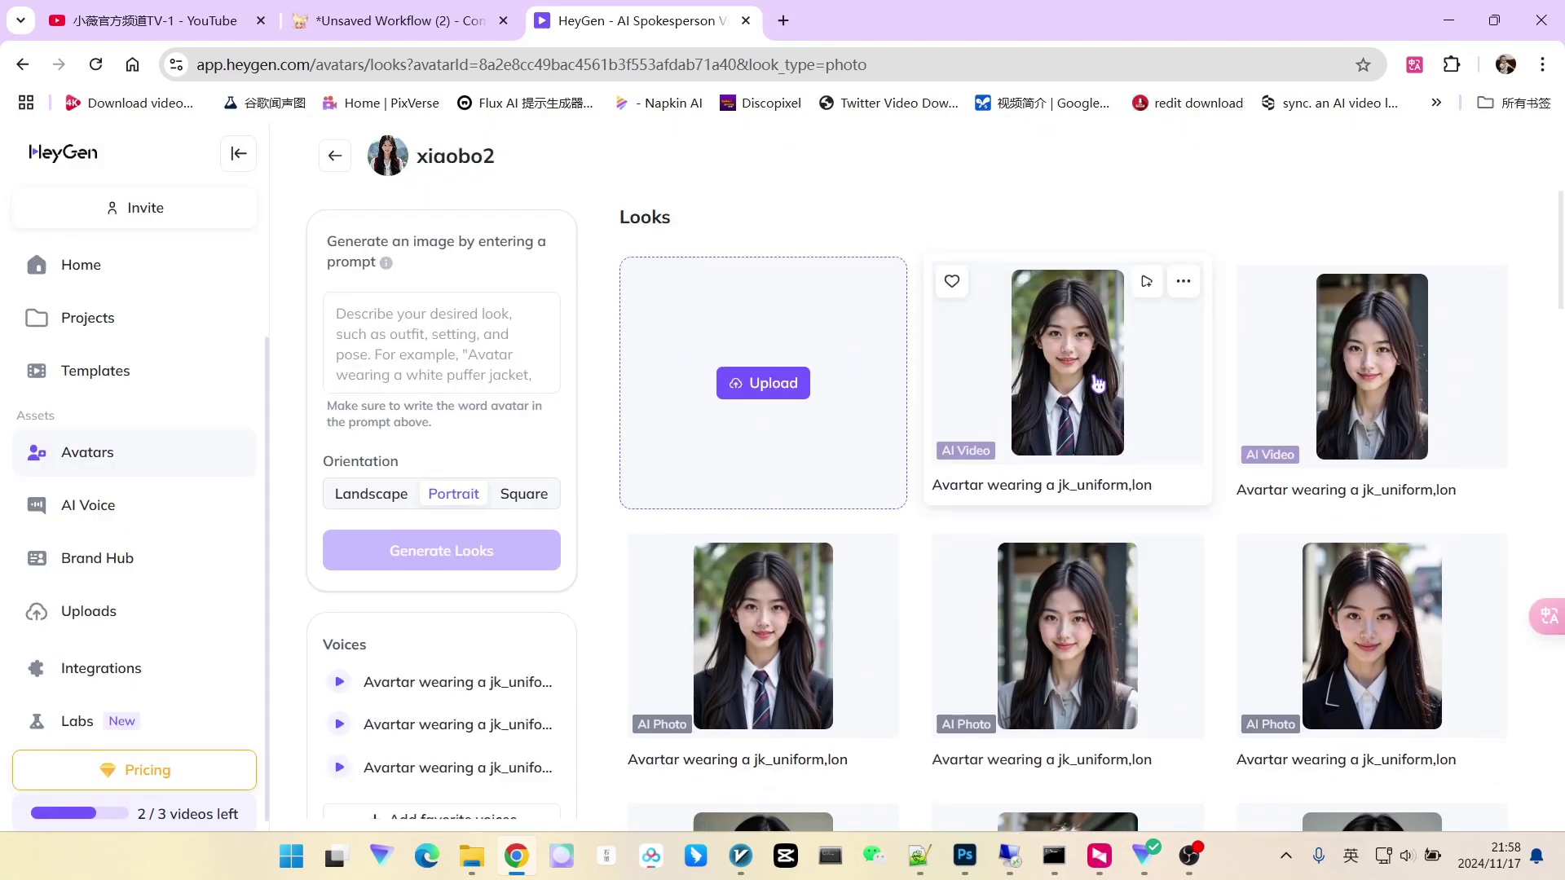
left_click(1097, 384)
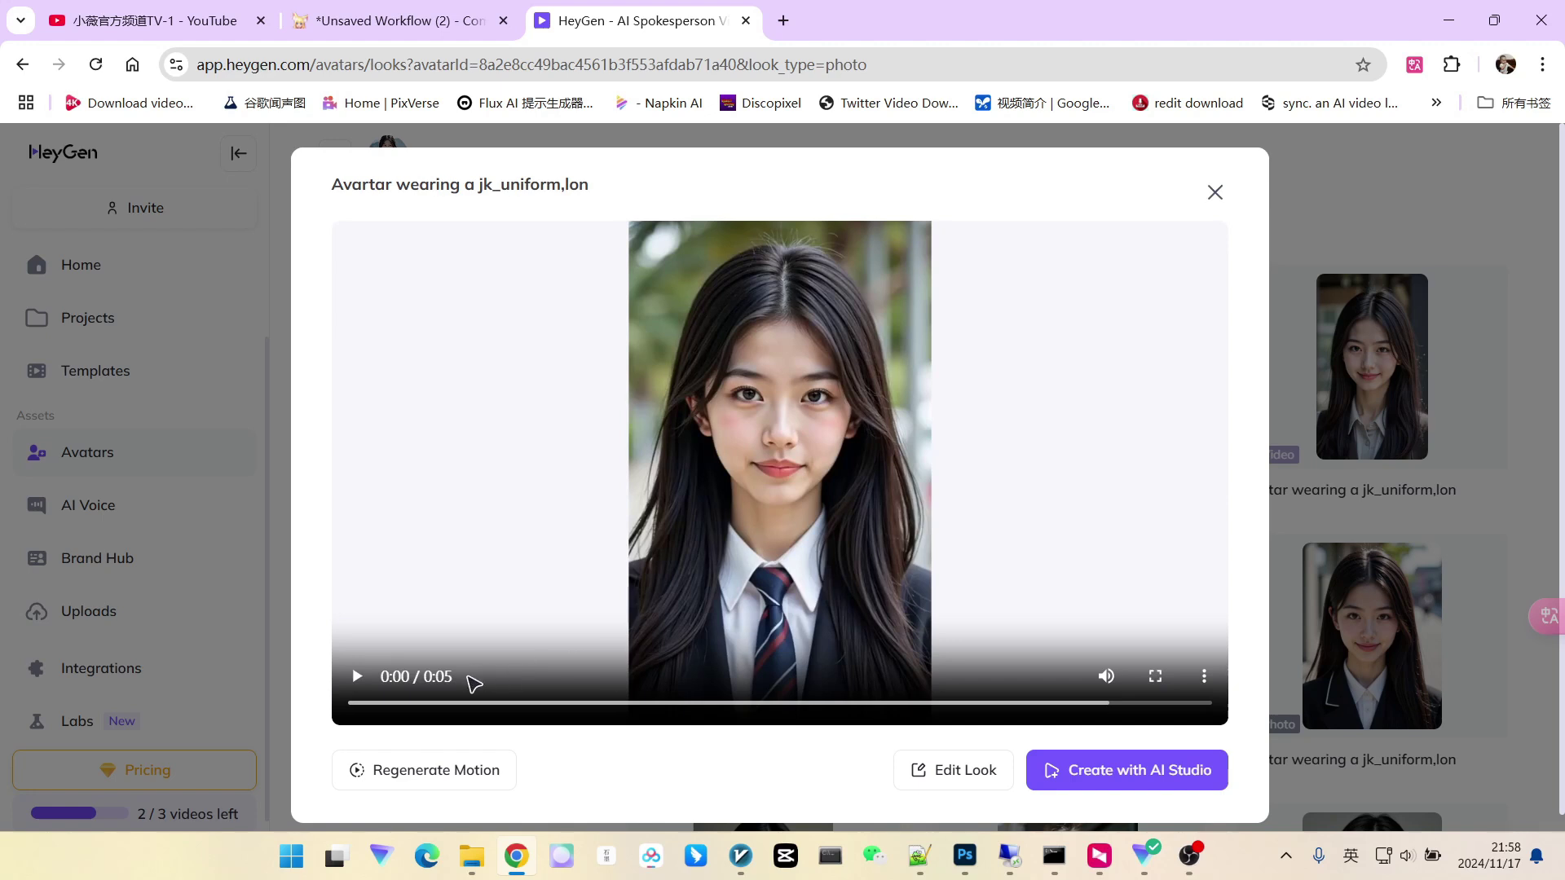
left_click(359, 681)
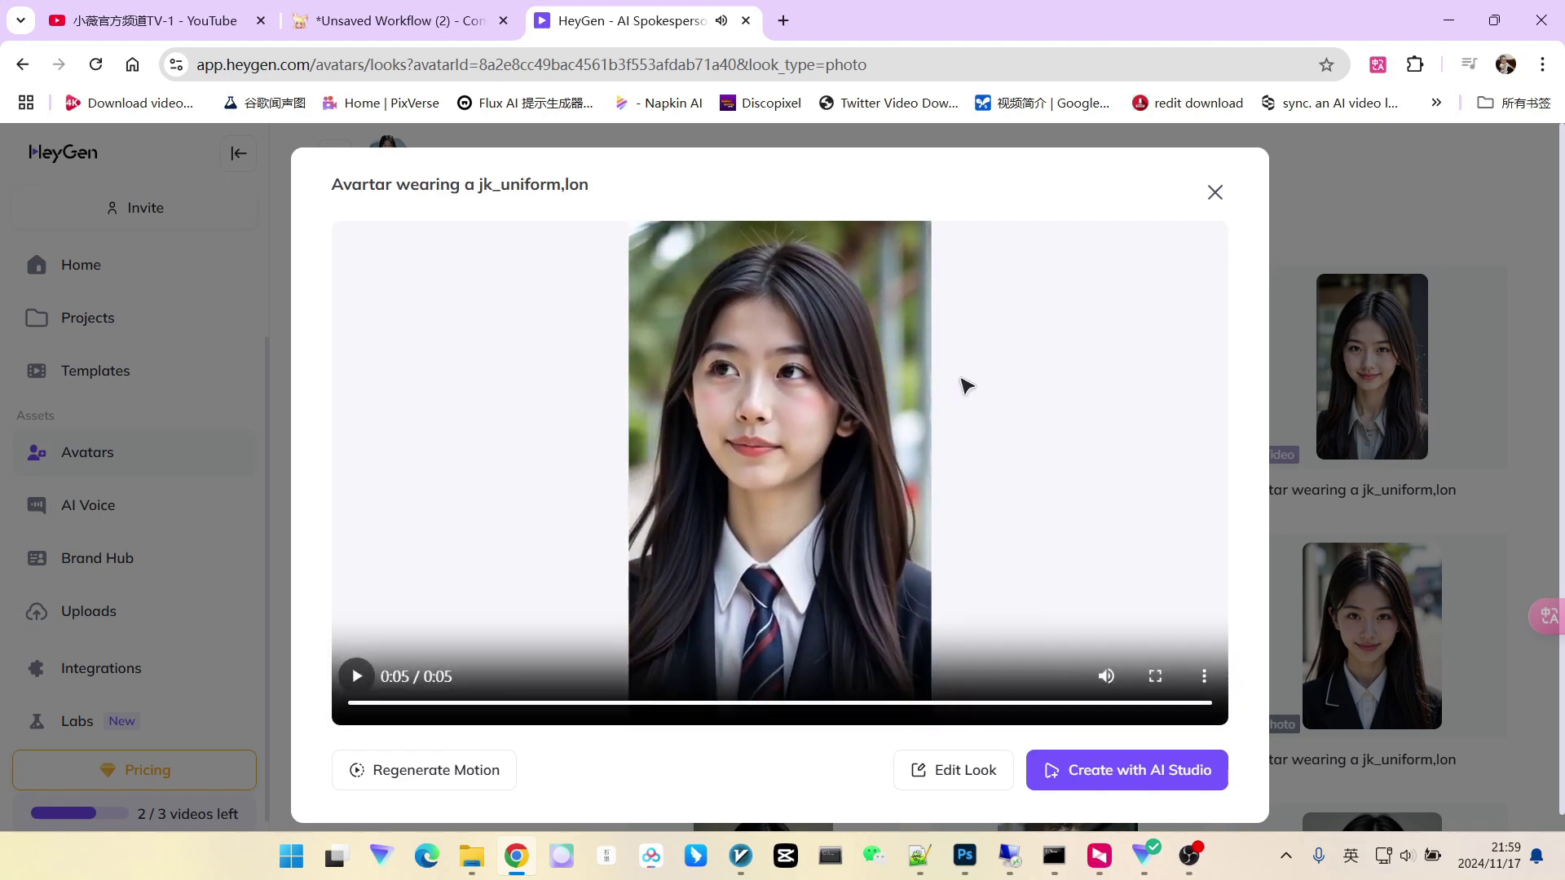
left_click(1214, 192)
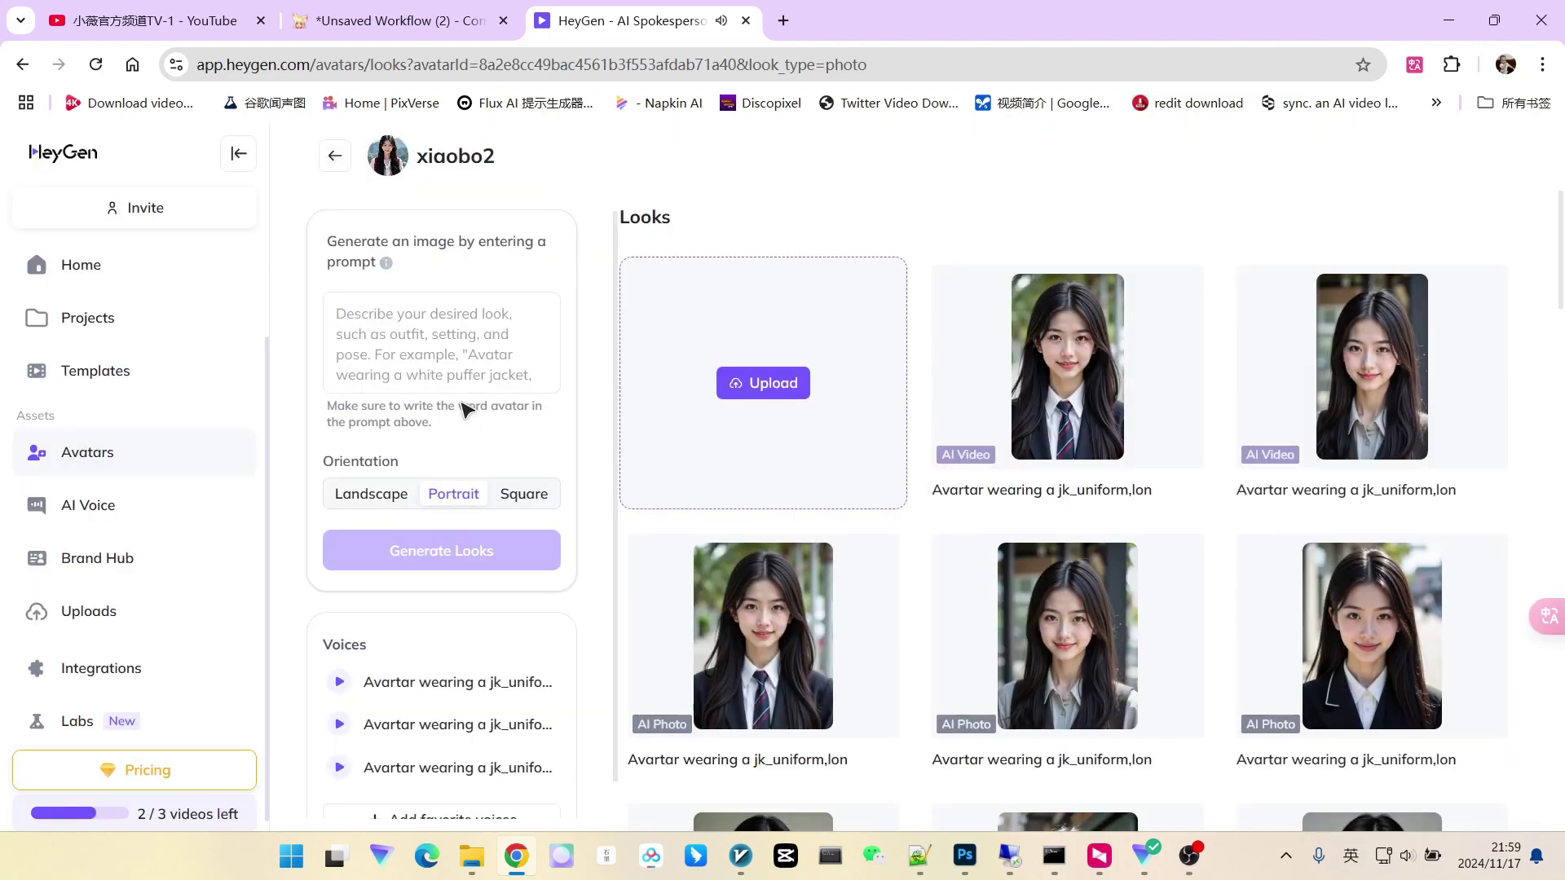
mouse_move(955, 353)
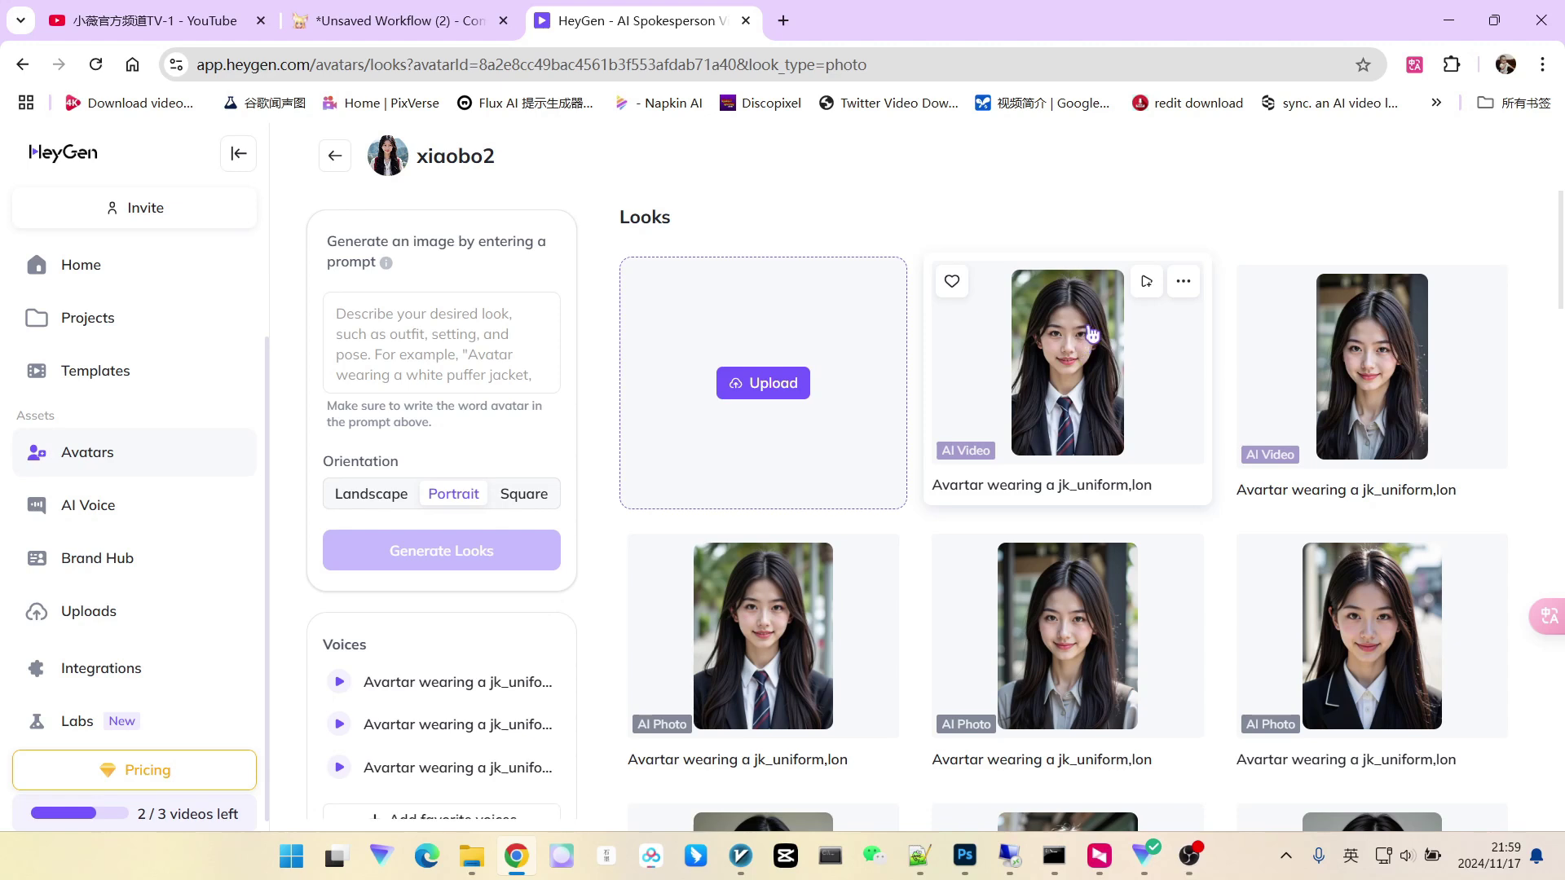
Step: Switch to ComfyUI and insert the saved Flux node template into the empty workflow
key("ctrl+shift+Tab")
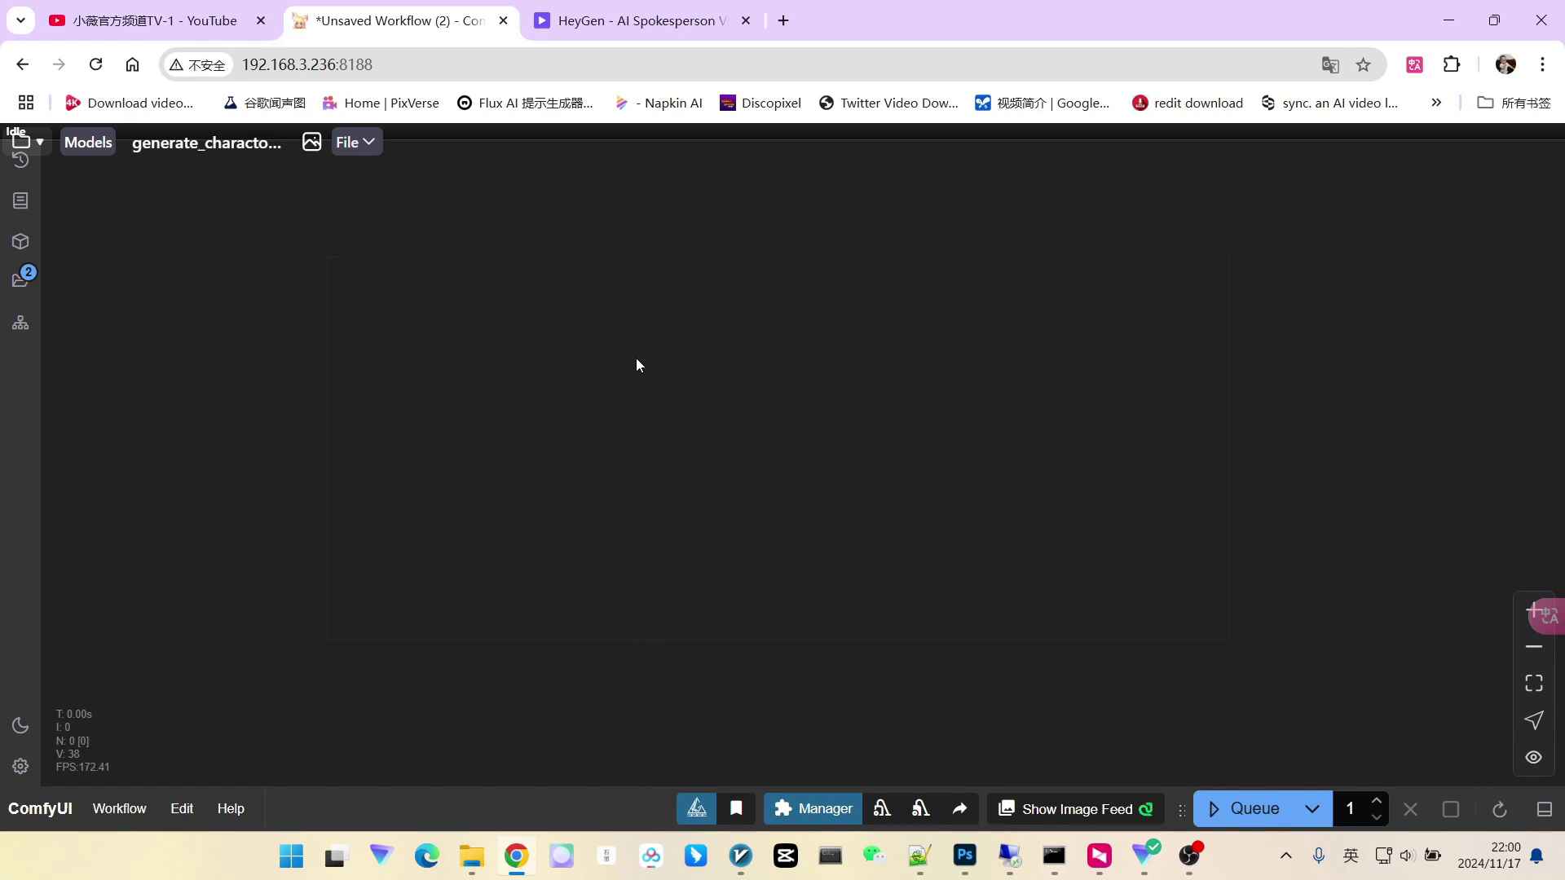
right_click(452, 277)
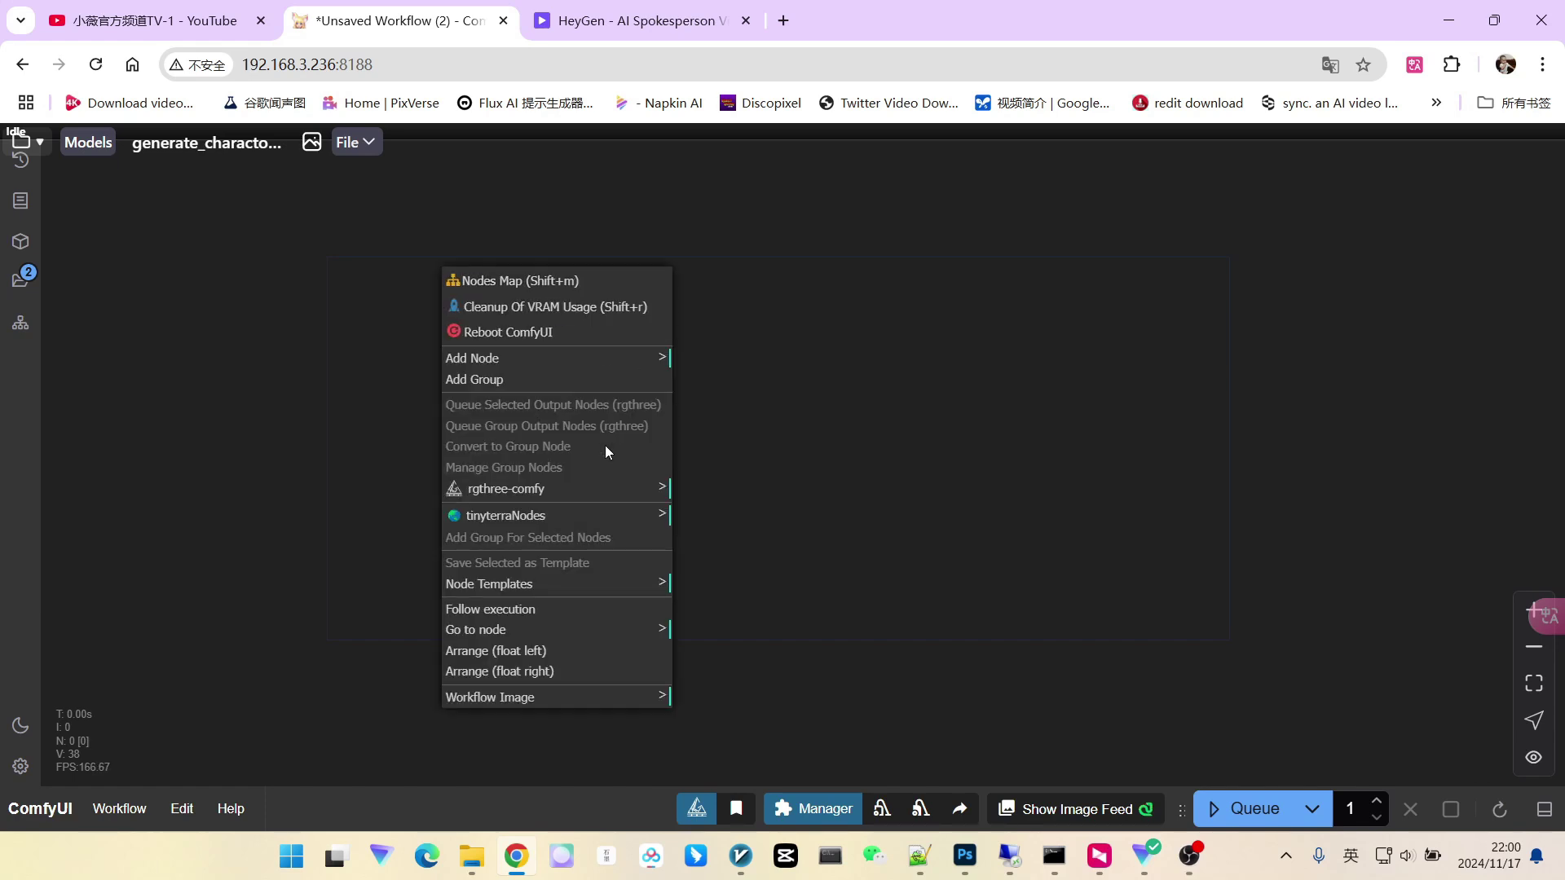
left_click(544, 585)
left_click(711, 785)
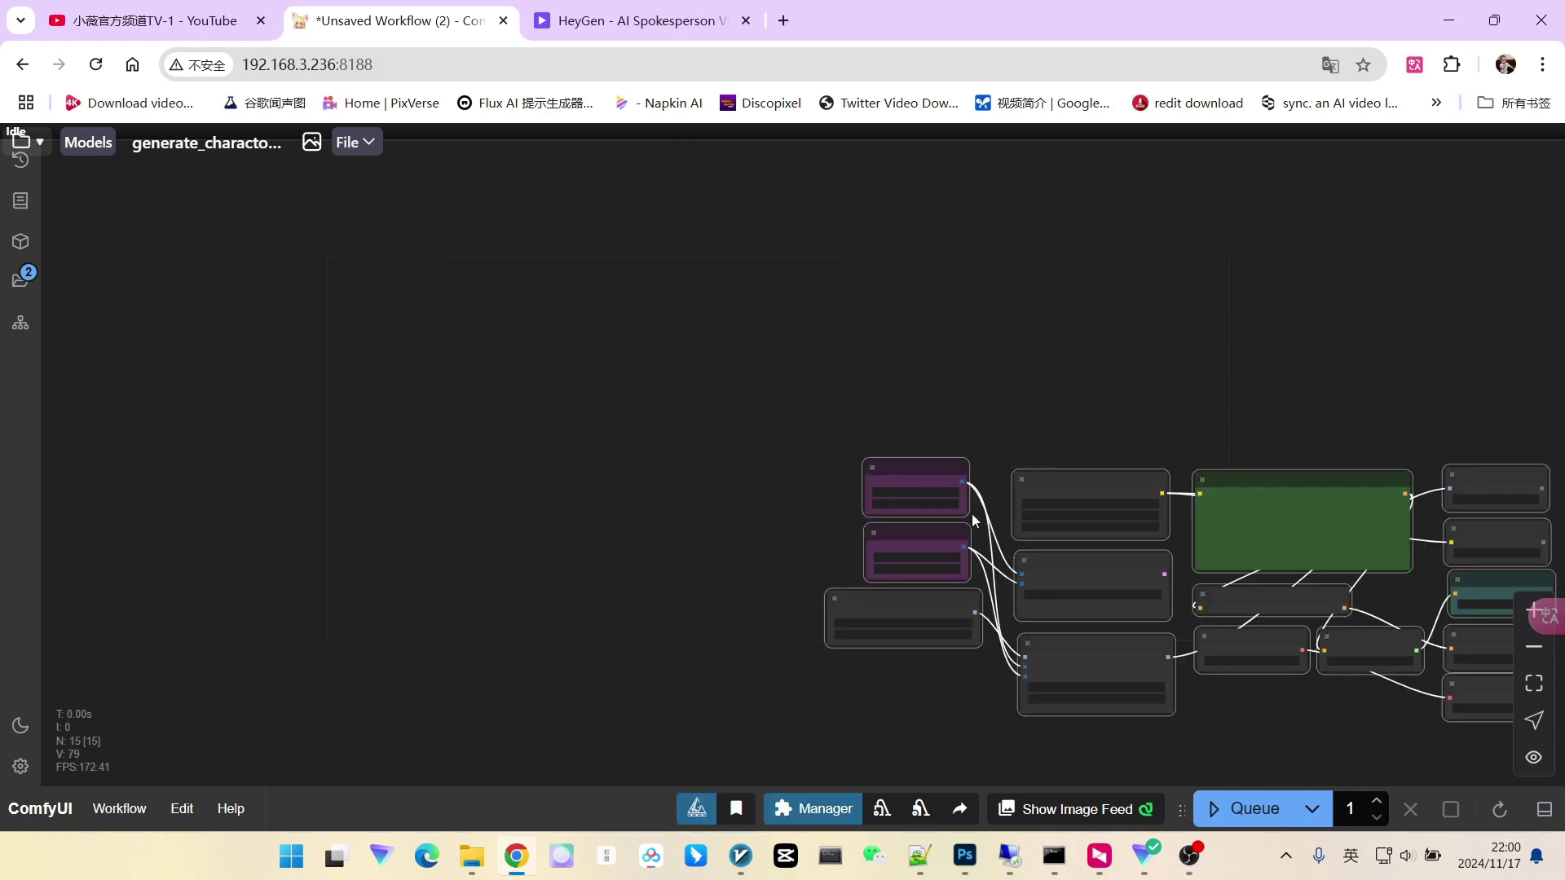
scroll(1015, 443, "down", 2)
key(".")
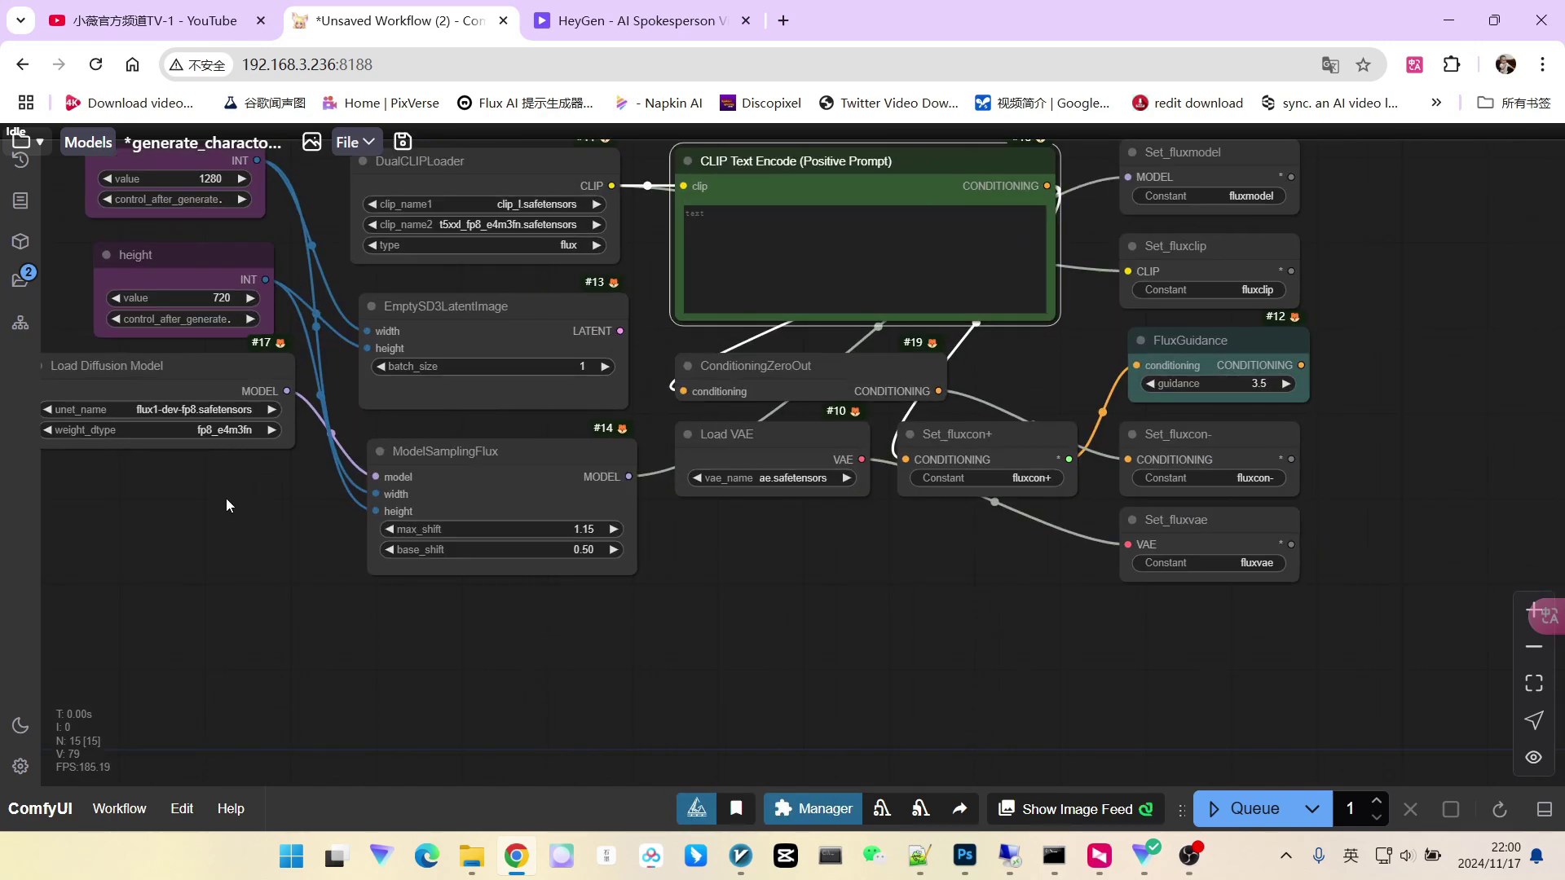
scroll(357, 534, "up", 6)
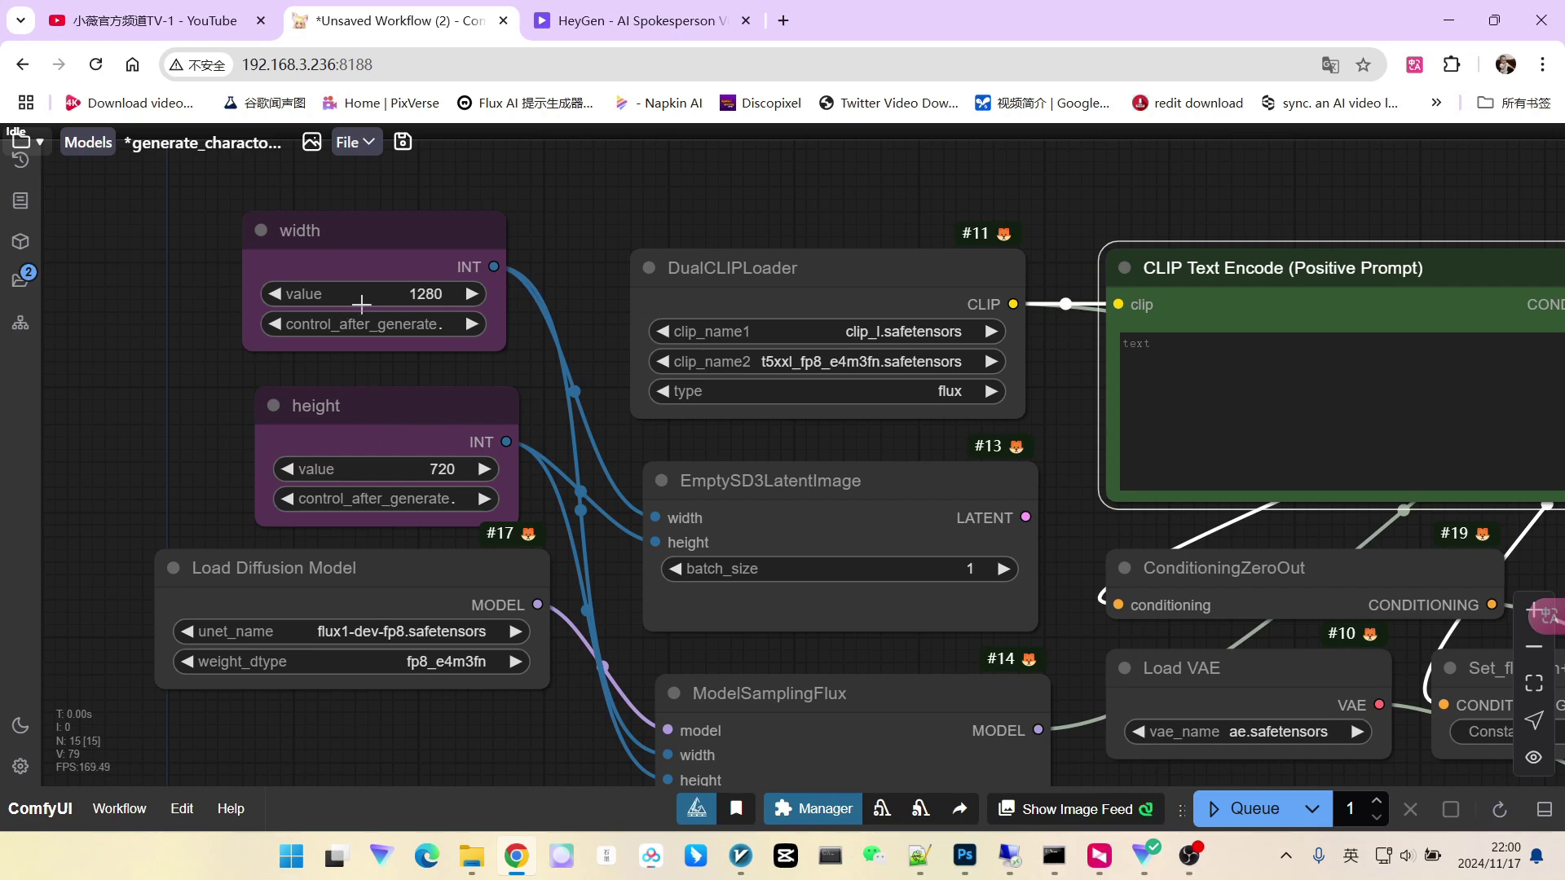
Step: Set the width node's value to 768 and the height node's value to 1024
left_click(416, 295)
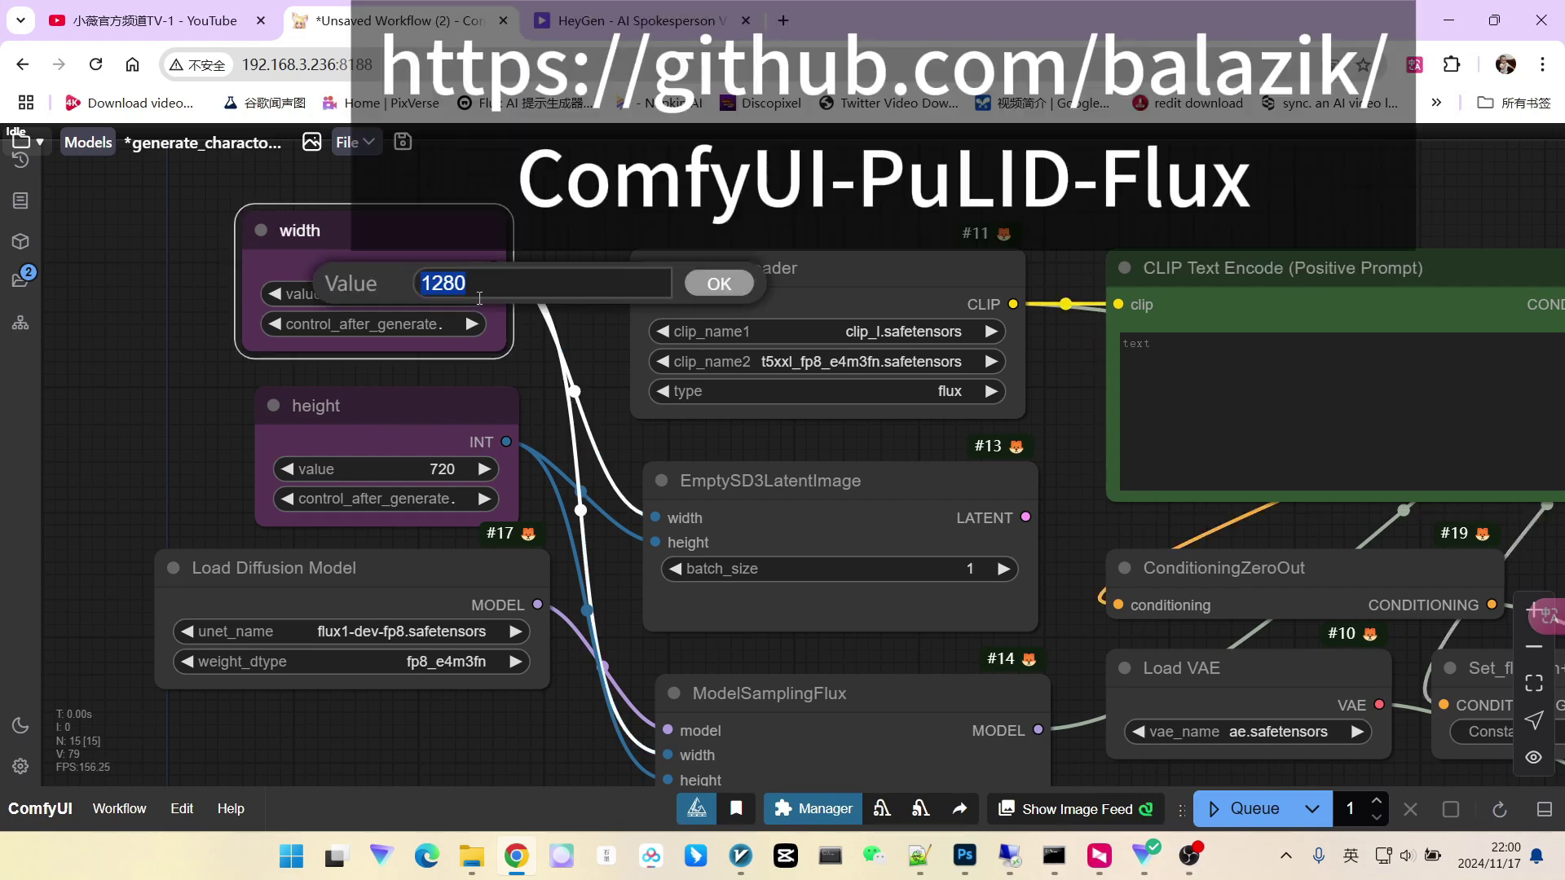
type("768")
key("Return")
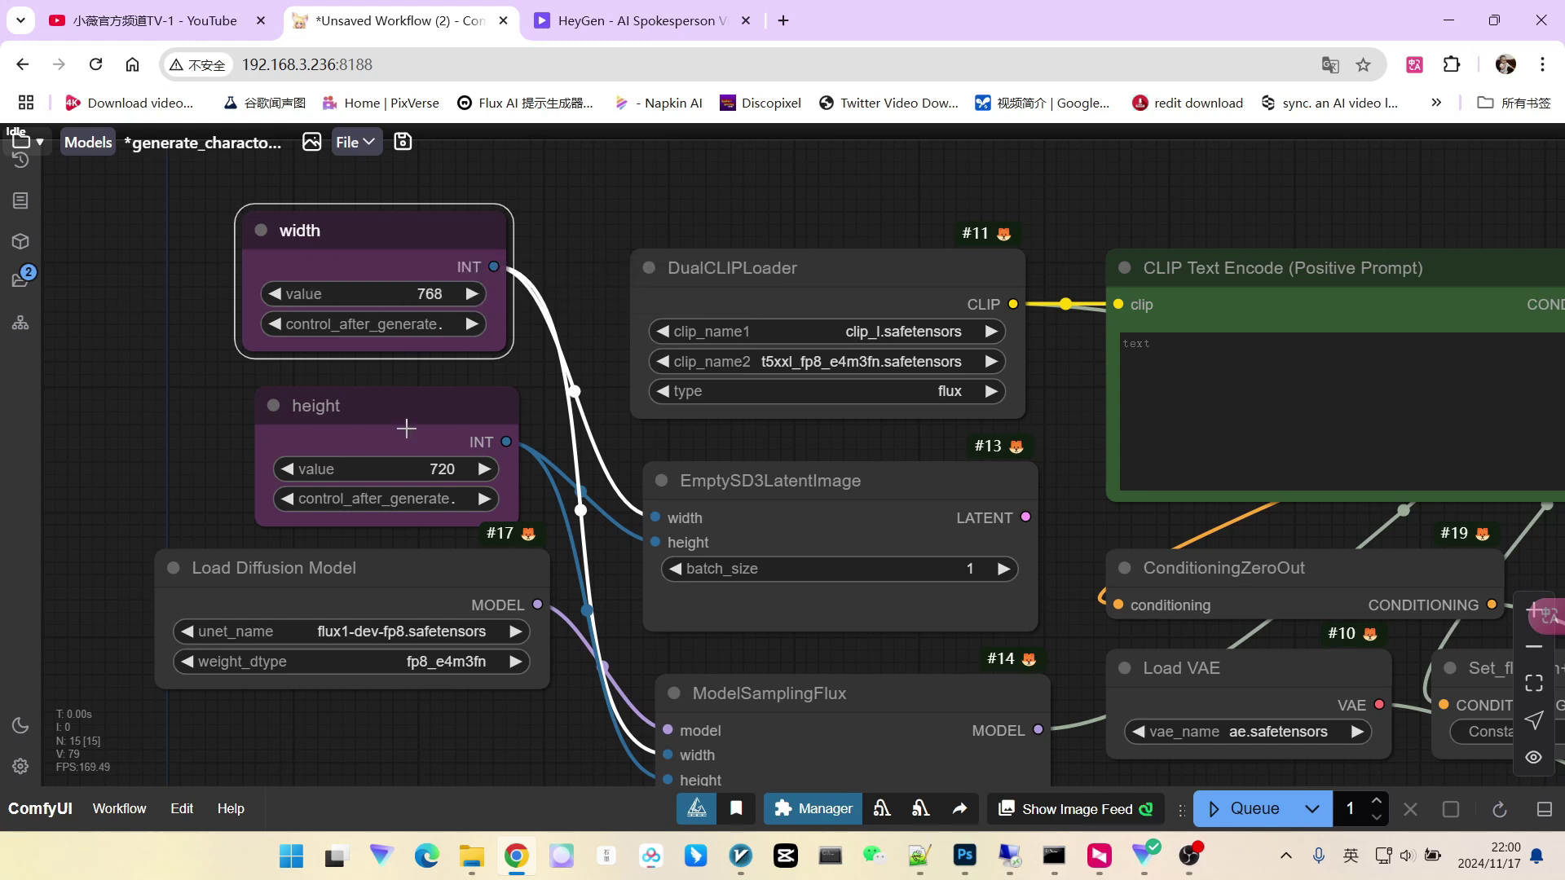
left_click(449, 470)
type("1")
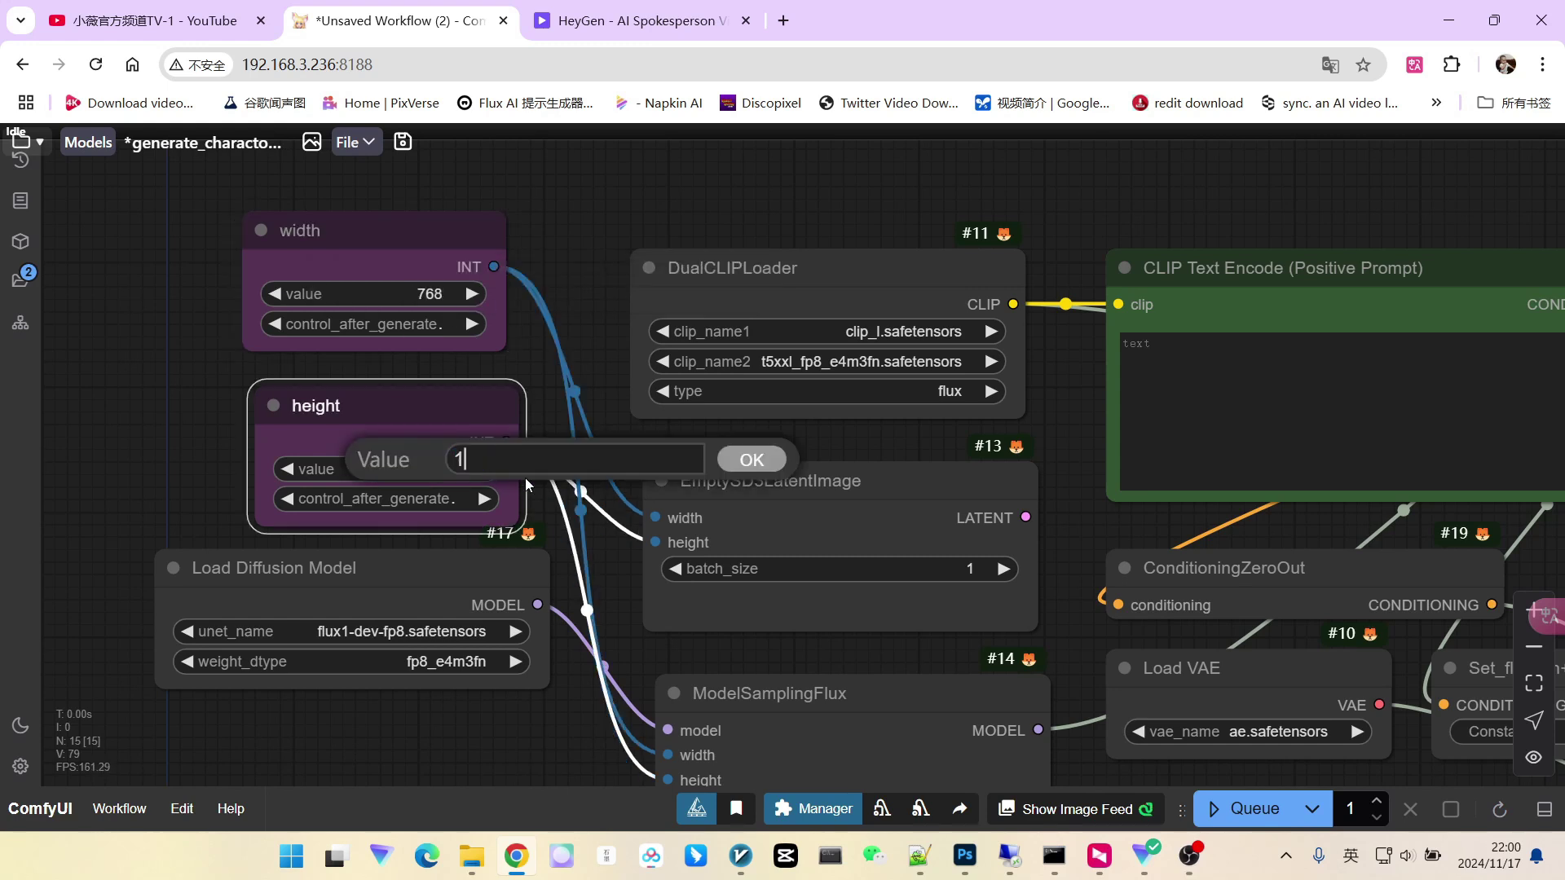
type("024")
key("Return")
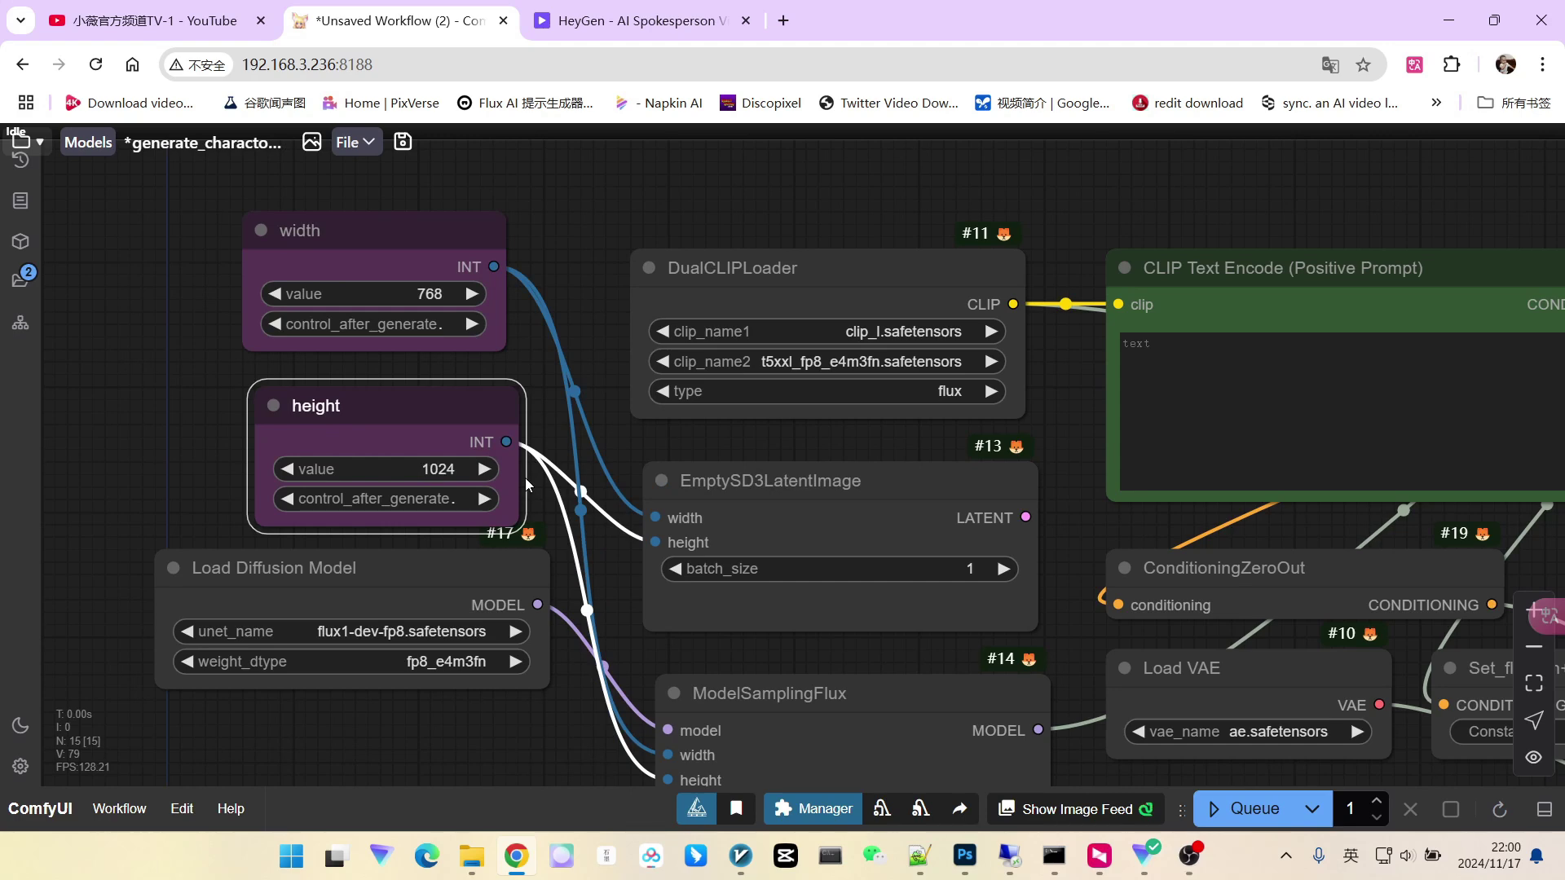
Step: Examine the Load Diffusion Model settings and the remaining nodes of the inserted Flux template
scroll(398, 716, "up", 4)
left_click_drag(398, 715, 560, 648)
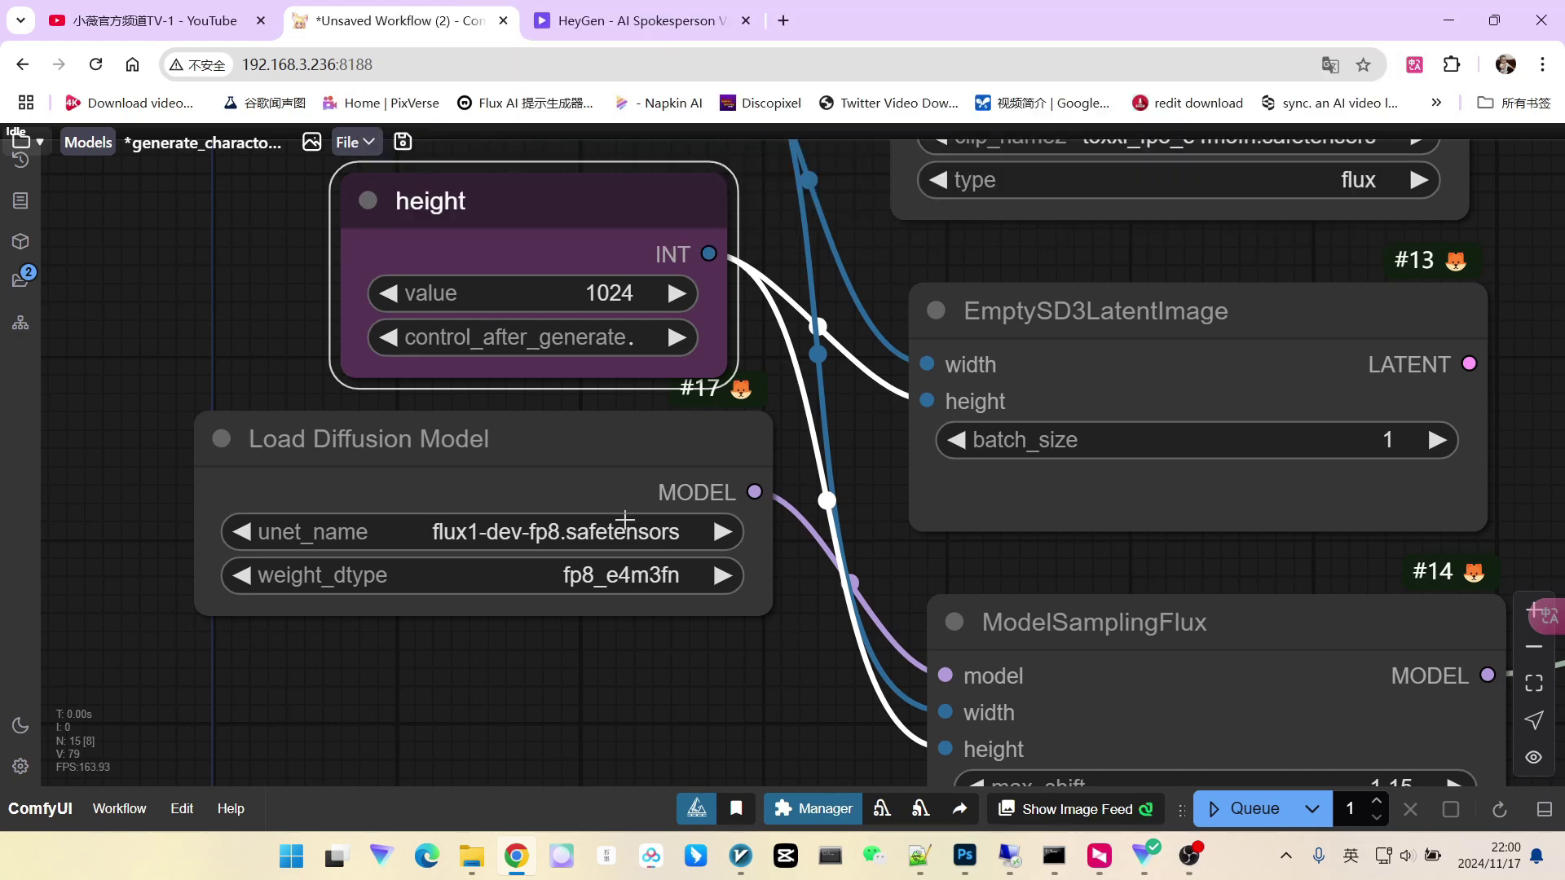
scroll(486, 506, "down", 1)
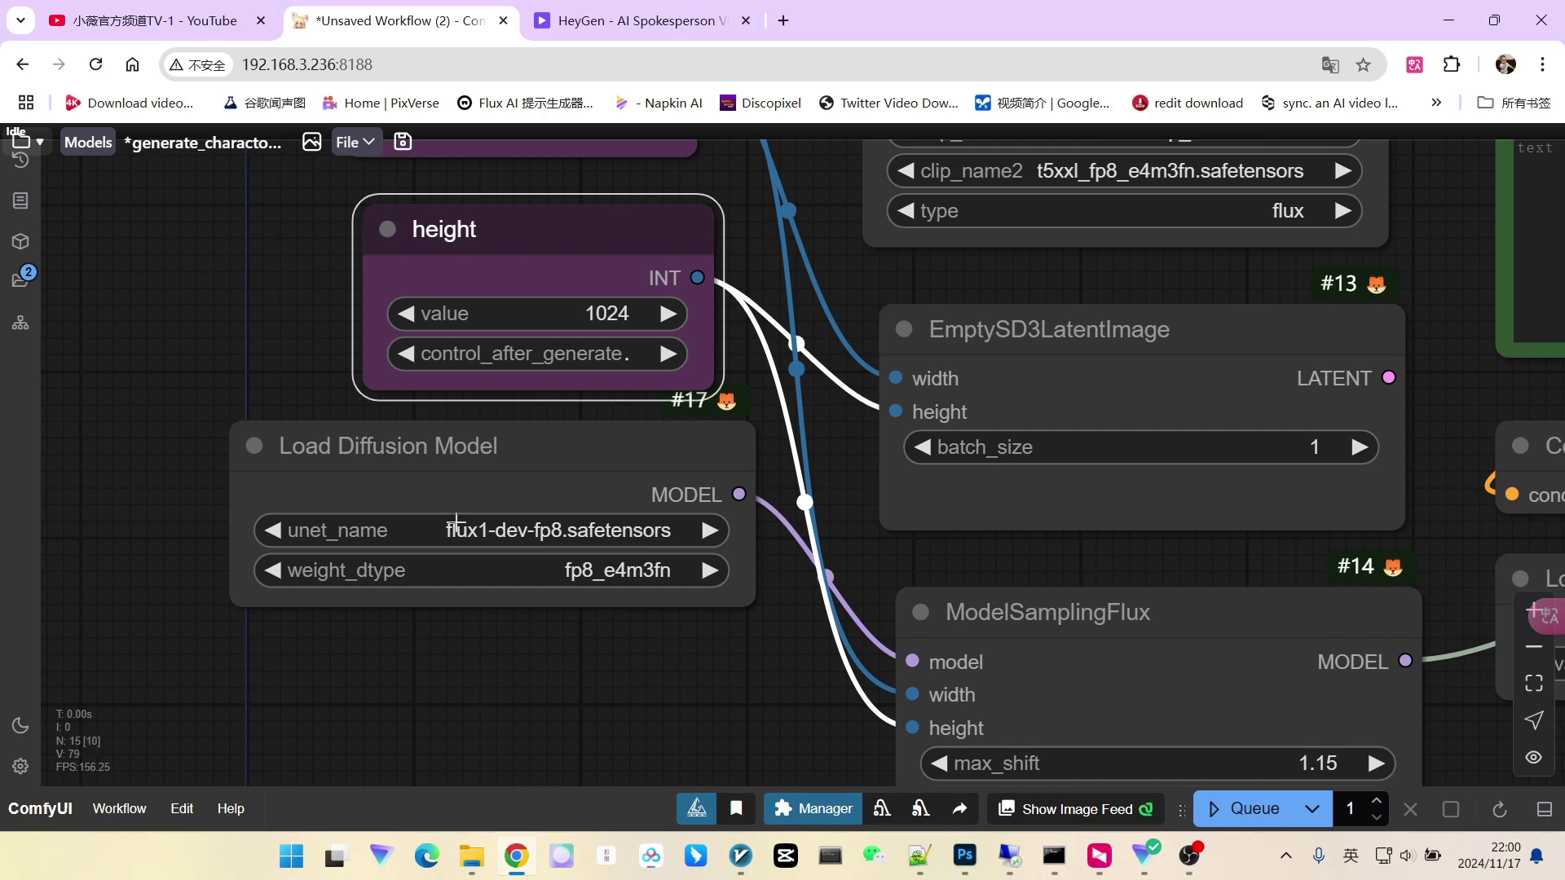
scroll(484, 518, "down", 4)
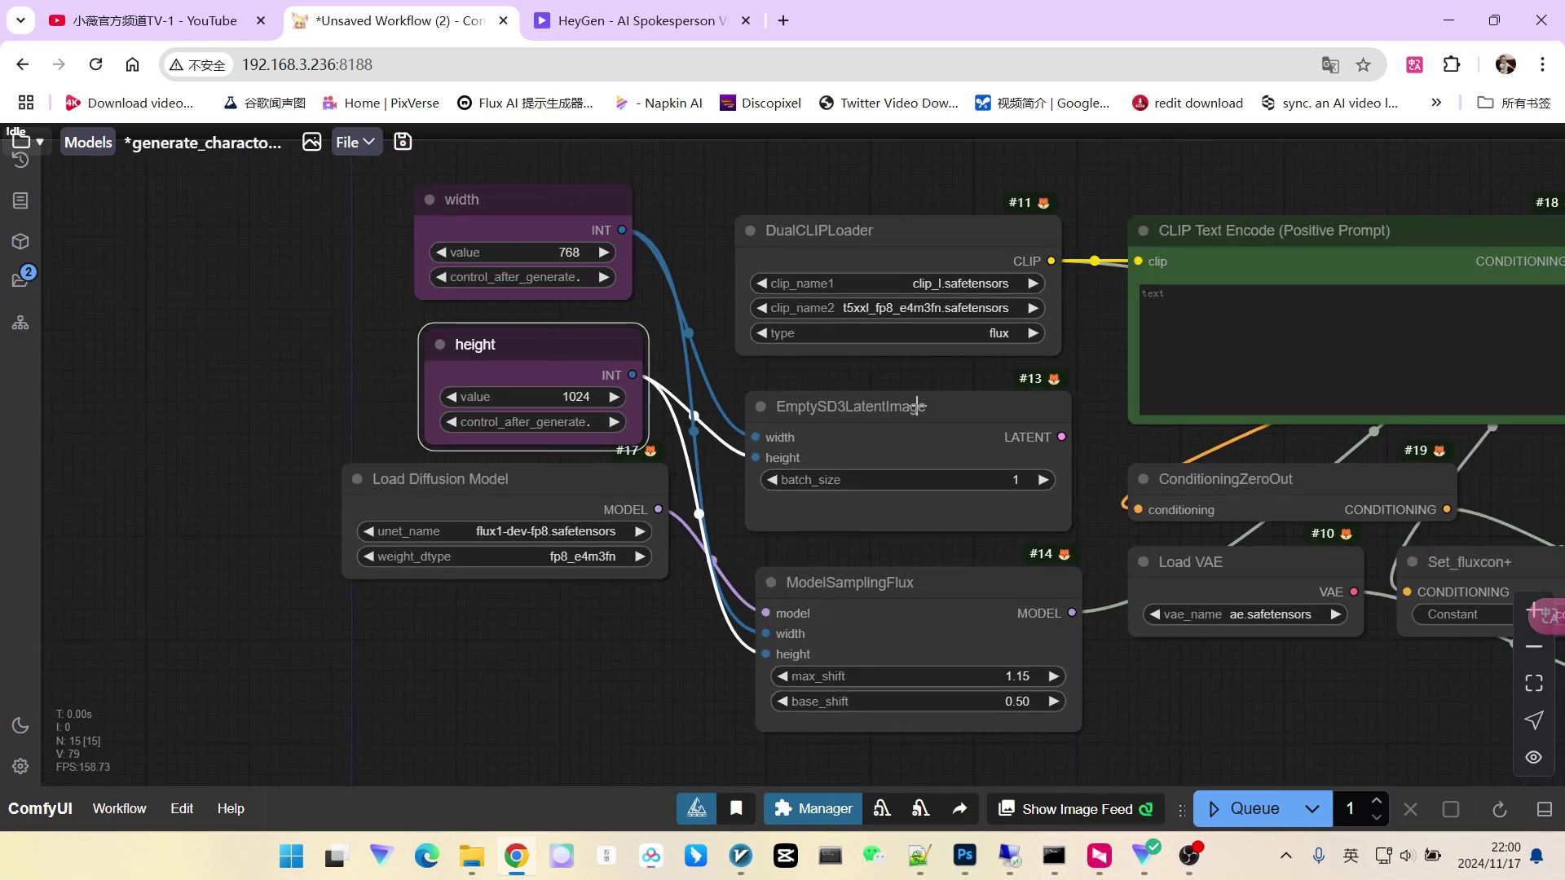
left_click_drag(1194, 661, 739, 580)
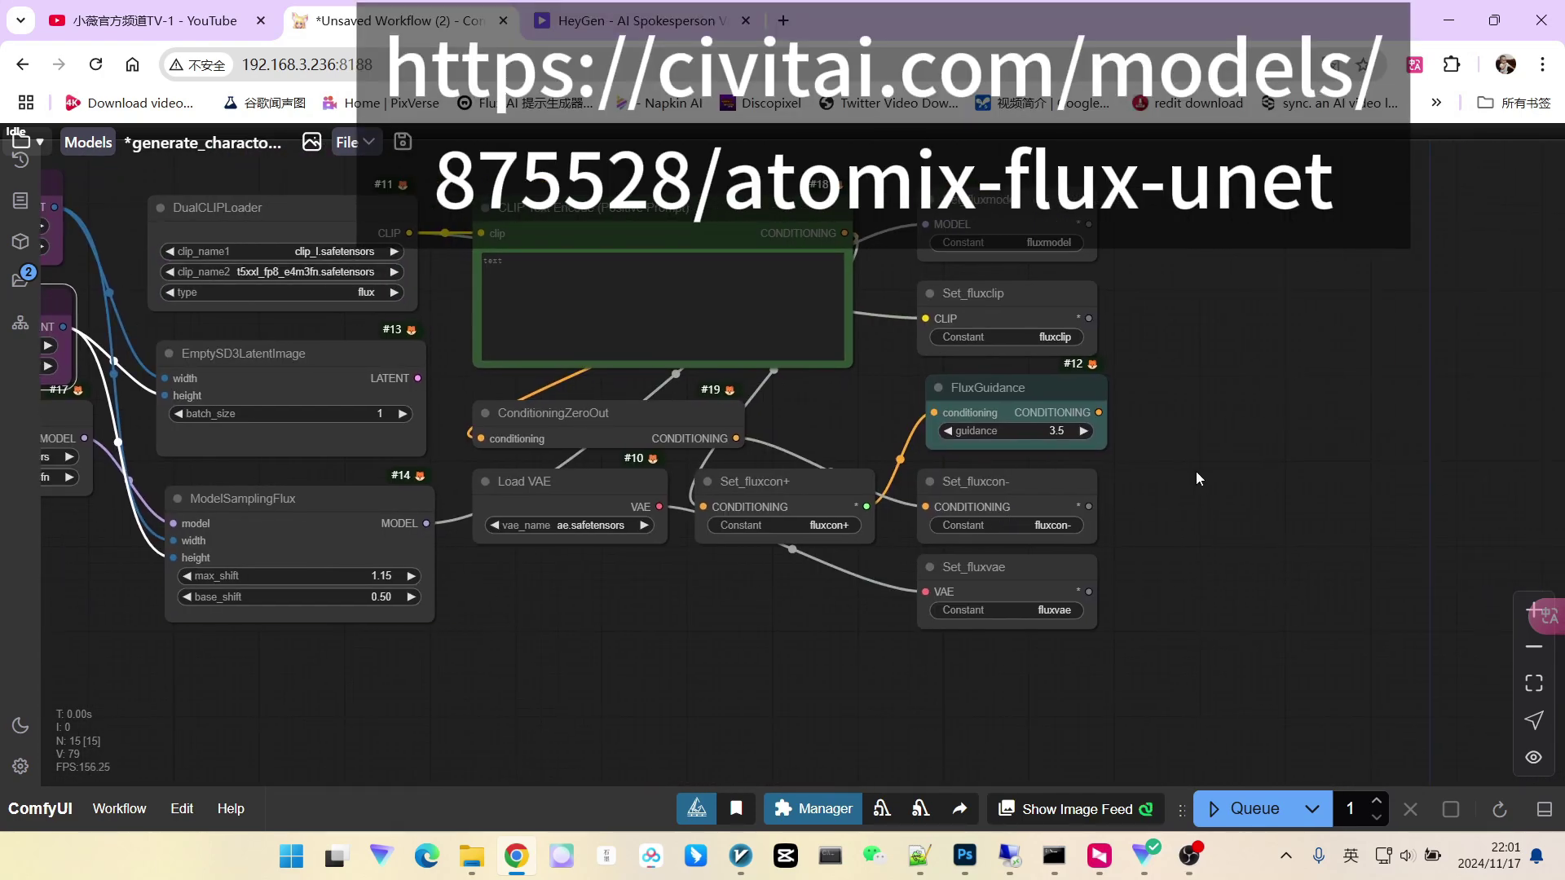
left_click_drag(1196, 471, 989, 471)
scroll(1043, 421, "down", 2)
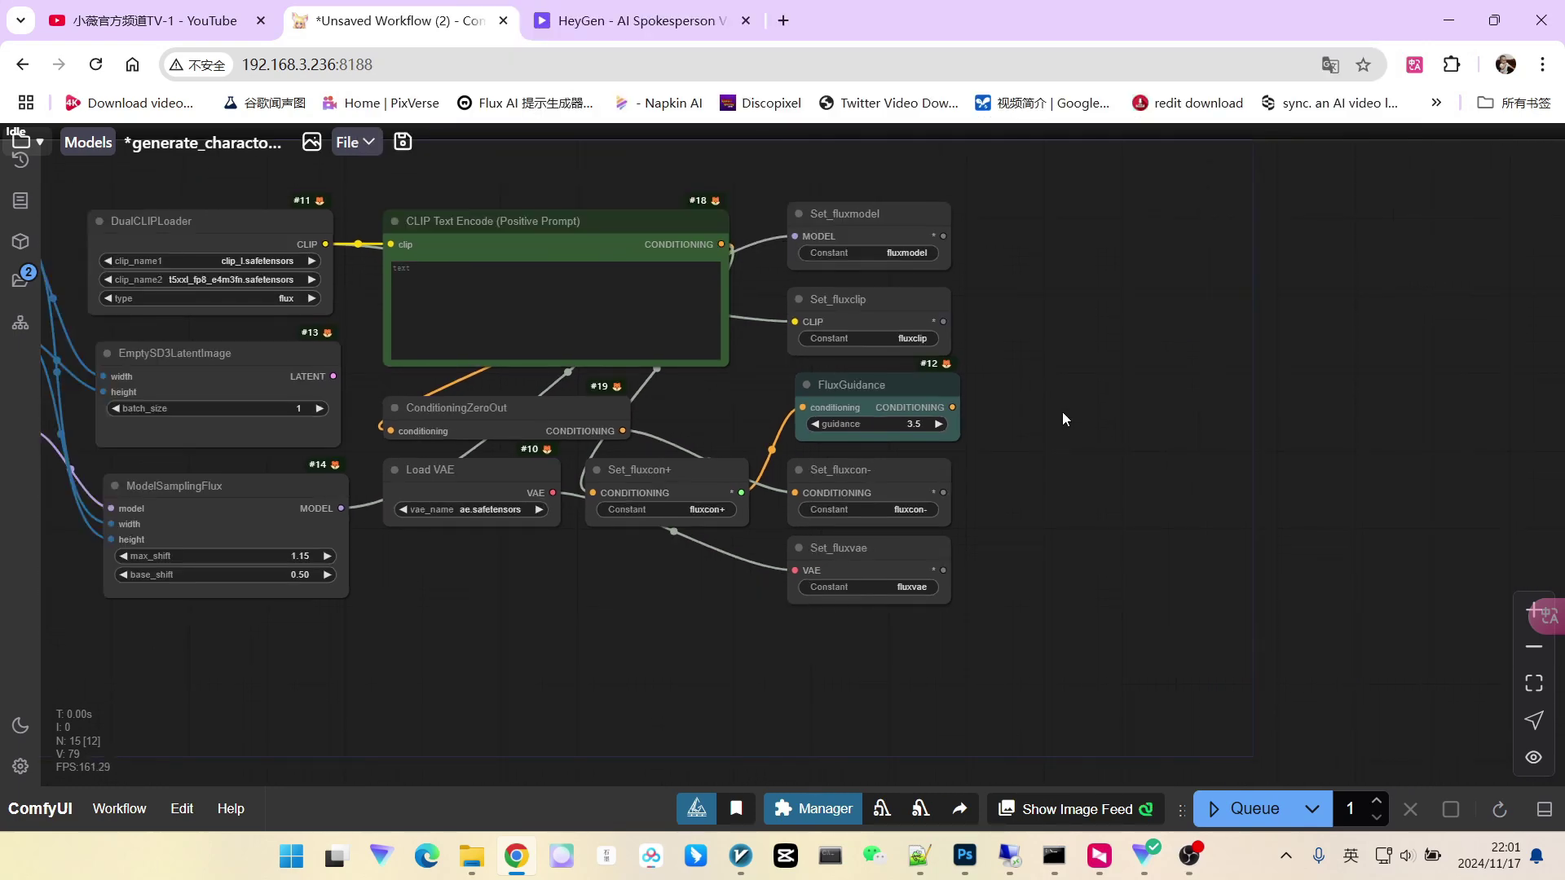
scroll(1159, 412, "down", 3)
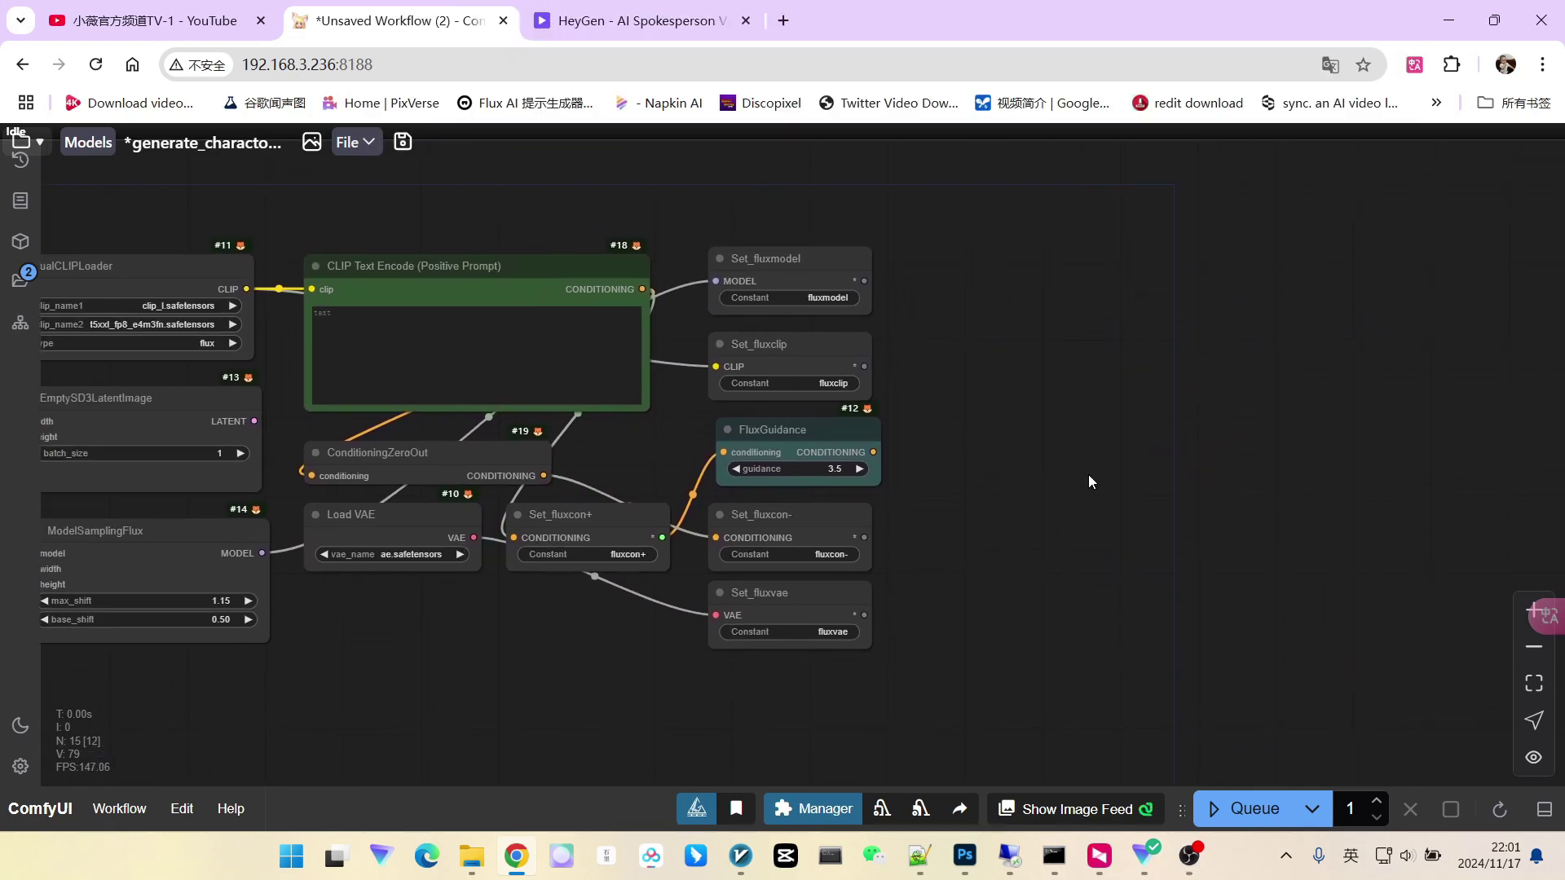
Step: Add an Apply PuLID Flux node and place it in the empty space beside the Set_fluxmodel and Set_fluxclip nodes
left_click_drag(1088, 473, 1109, 435)
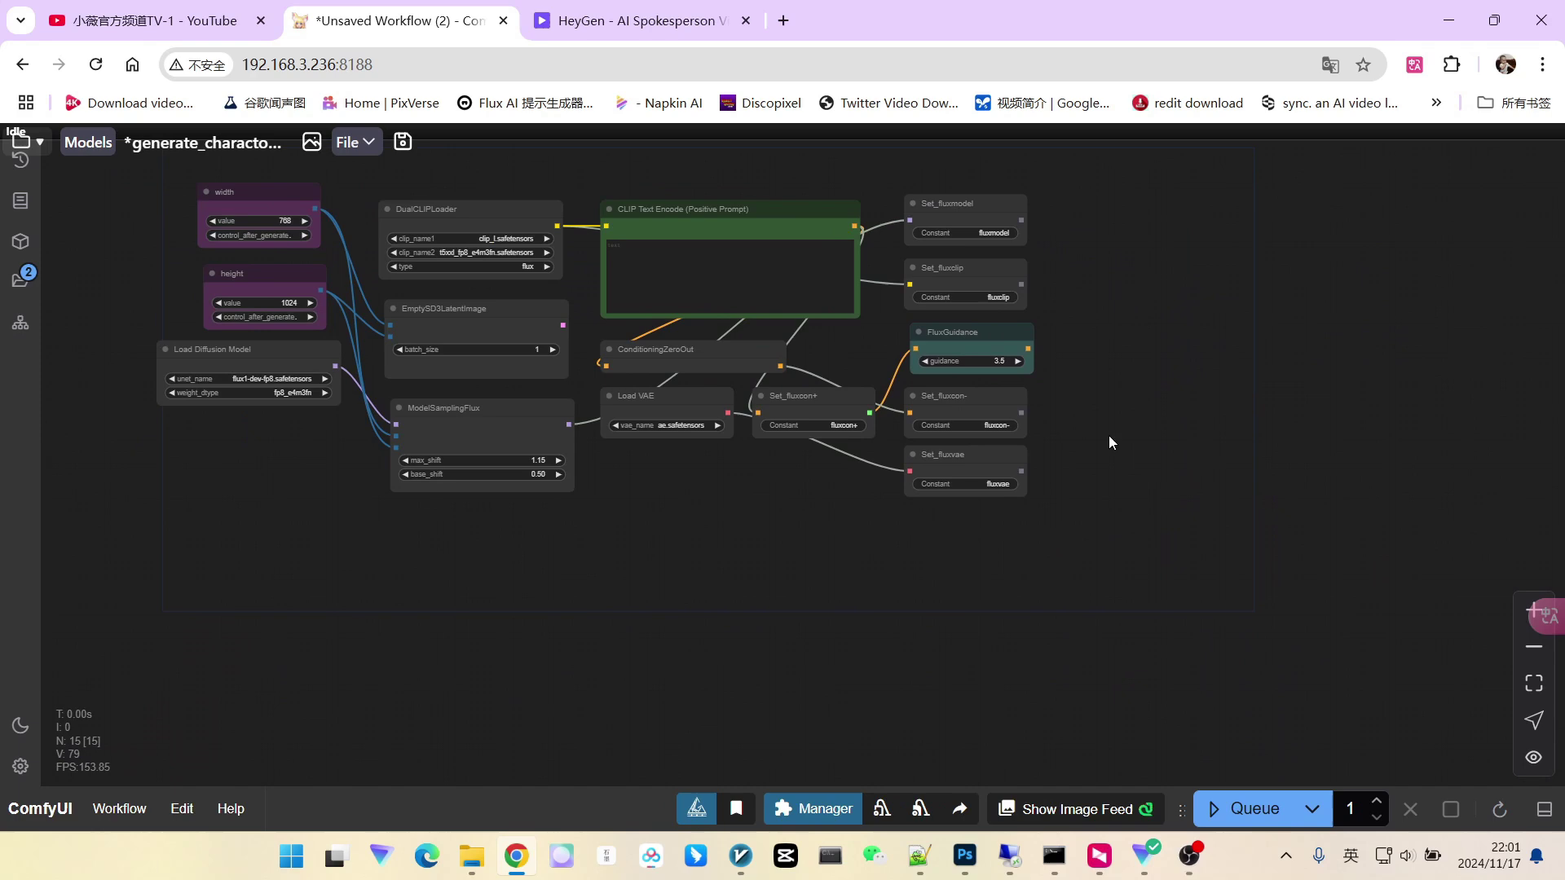
double_click(642, 559)
type("a")
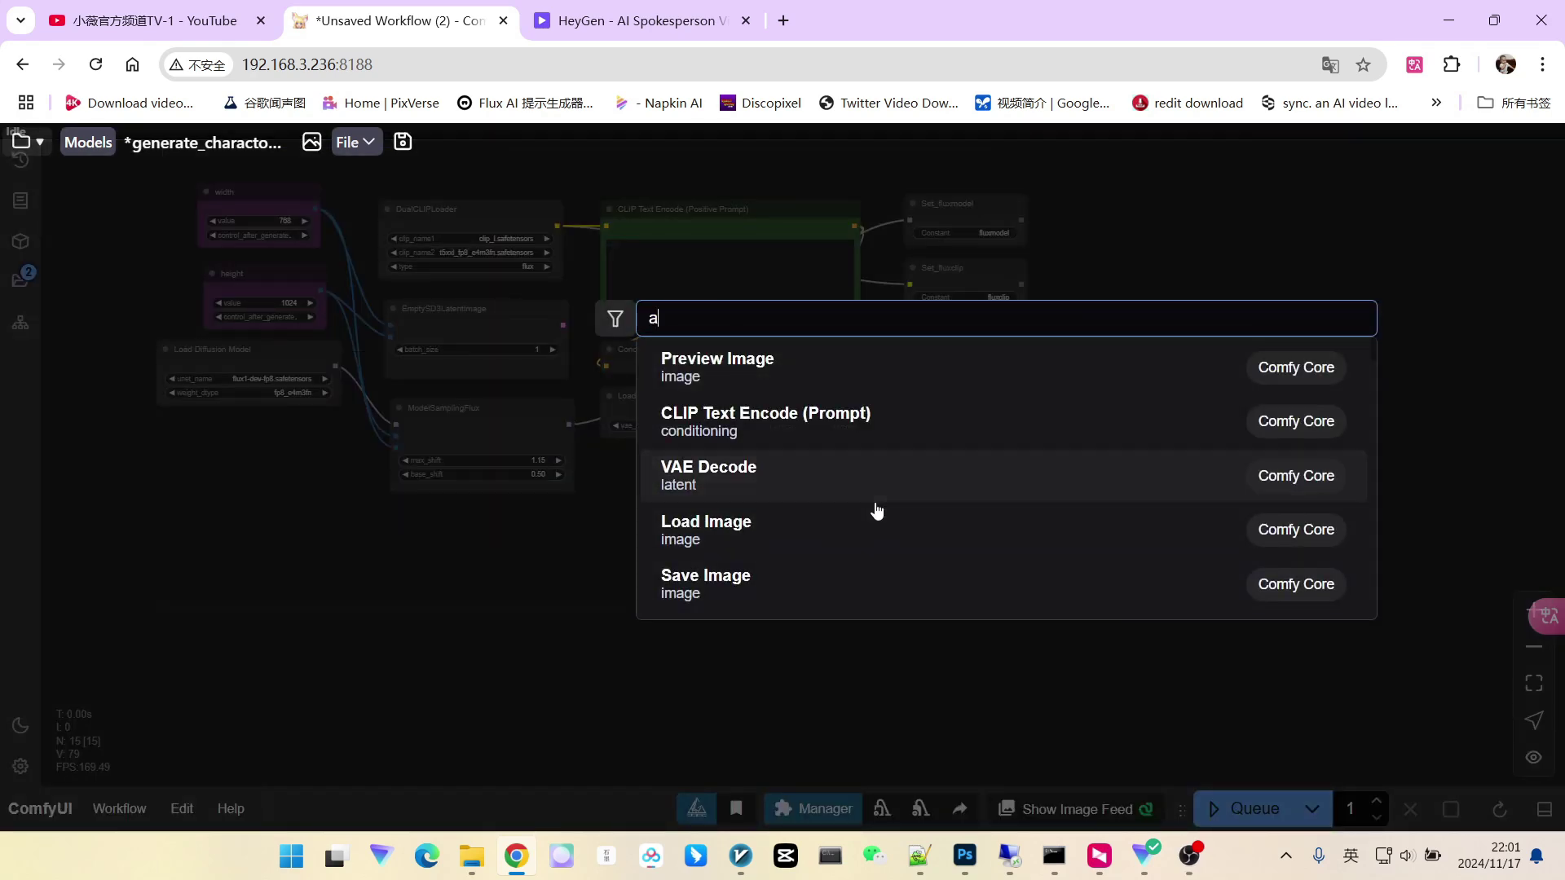
type("pply ")
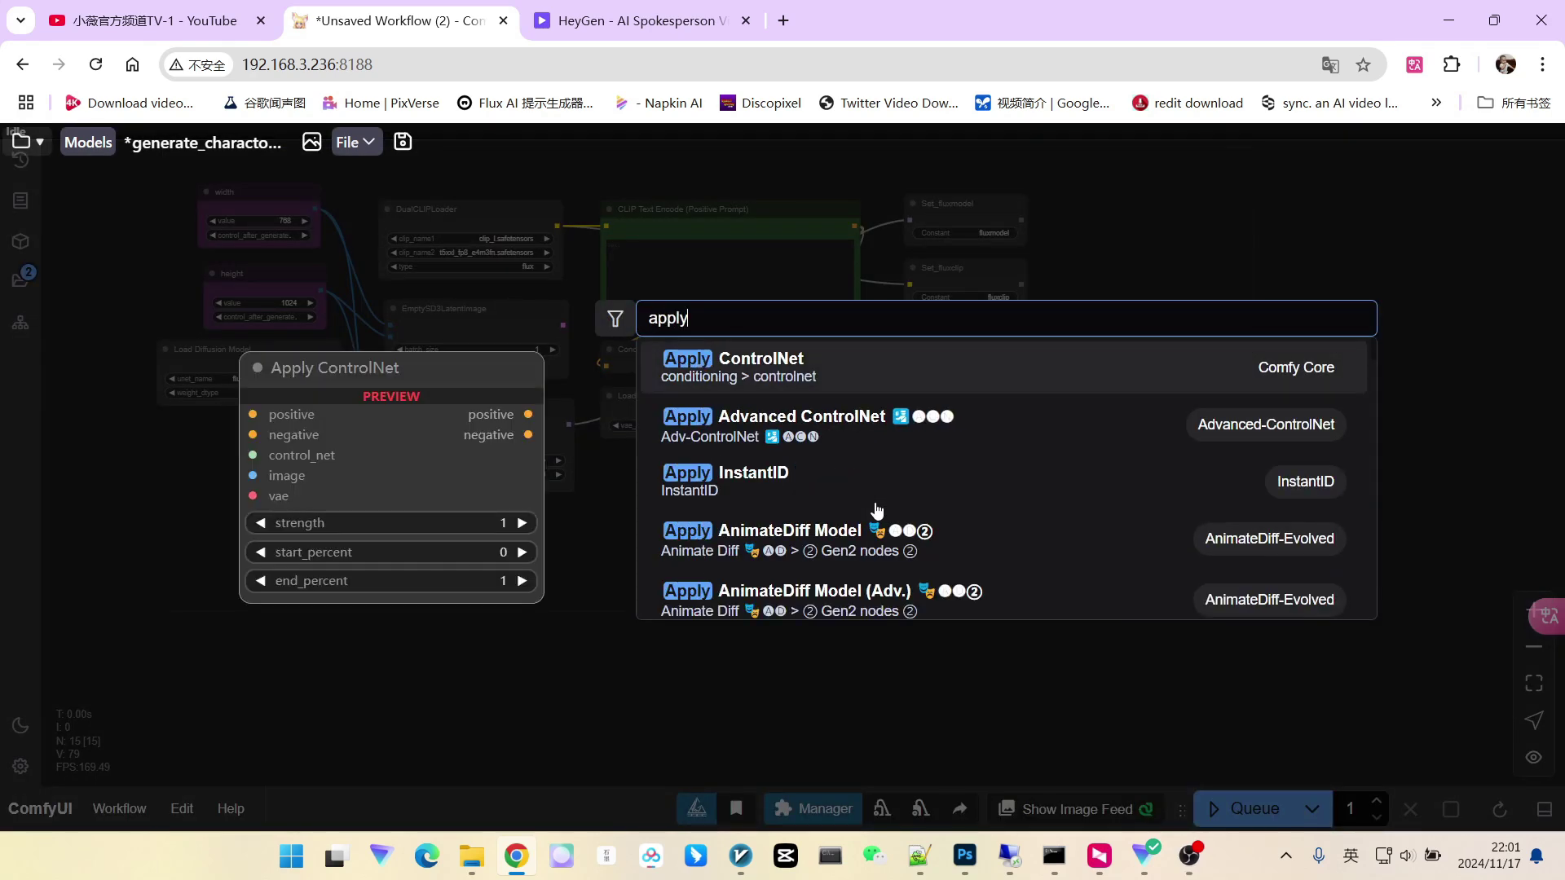
type("pulid")
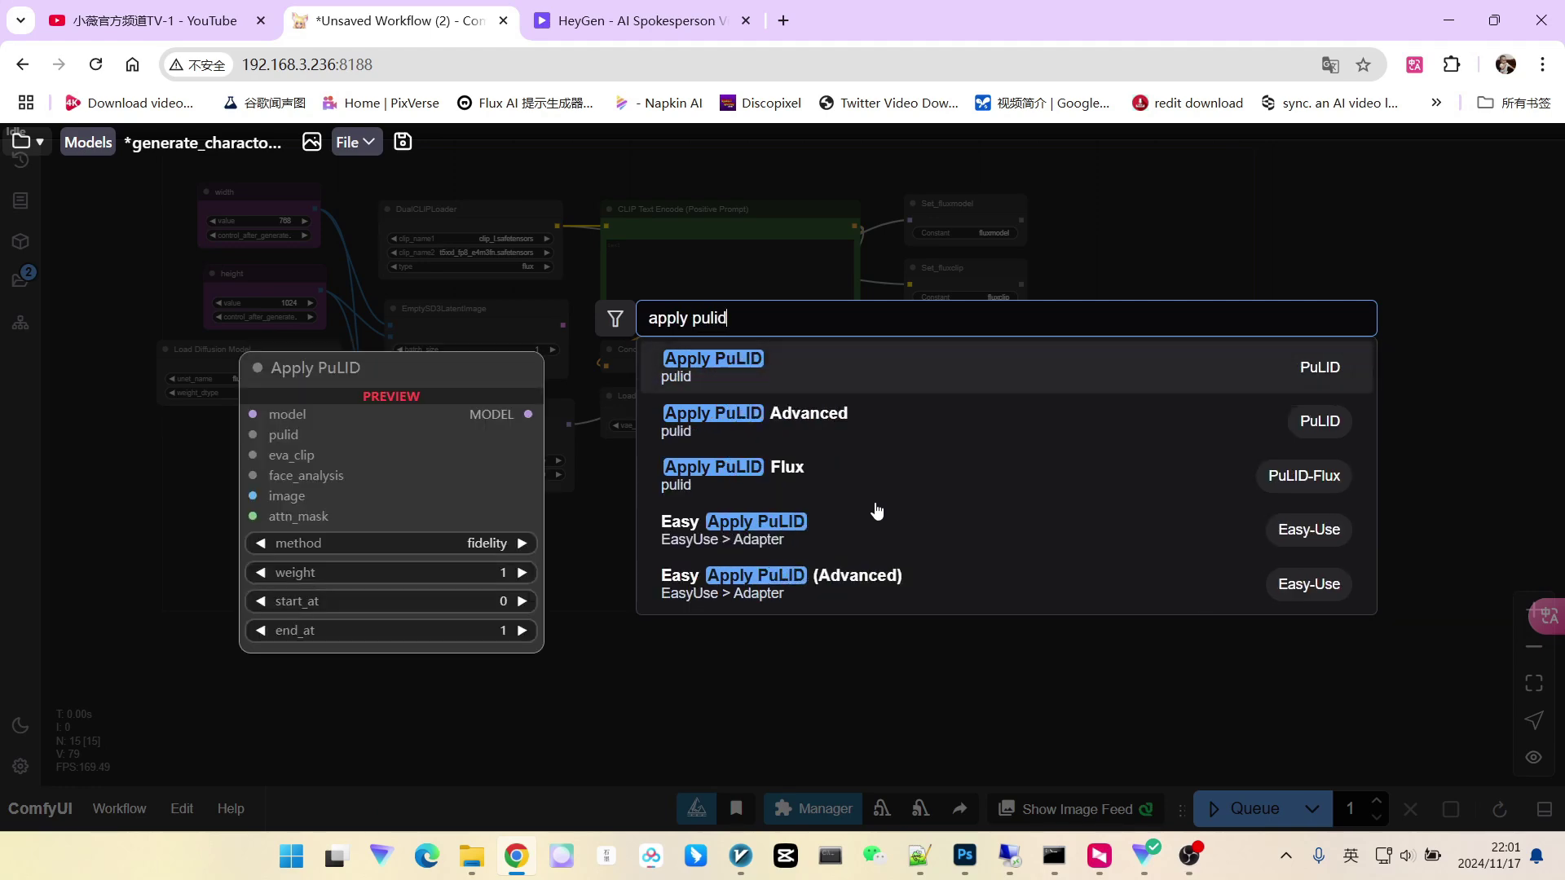
left_click(799, 477)
scroll(956, 577, "up", 3)
left_click_drag(649, 533, 724, 530)
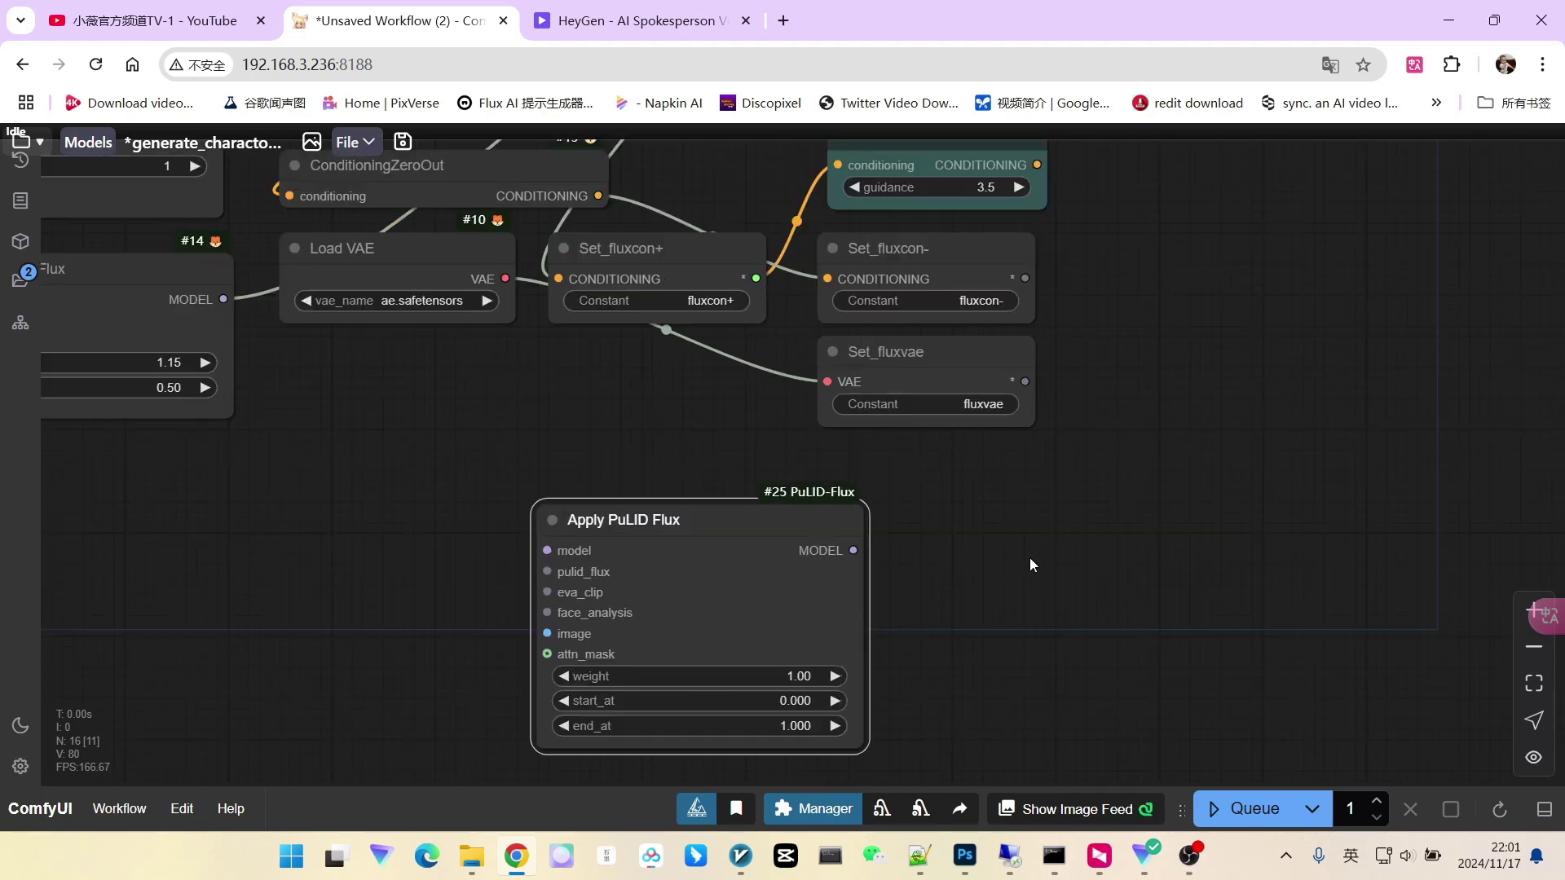
left_click_drag(586, 528, 702, 542)
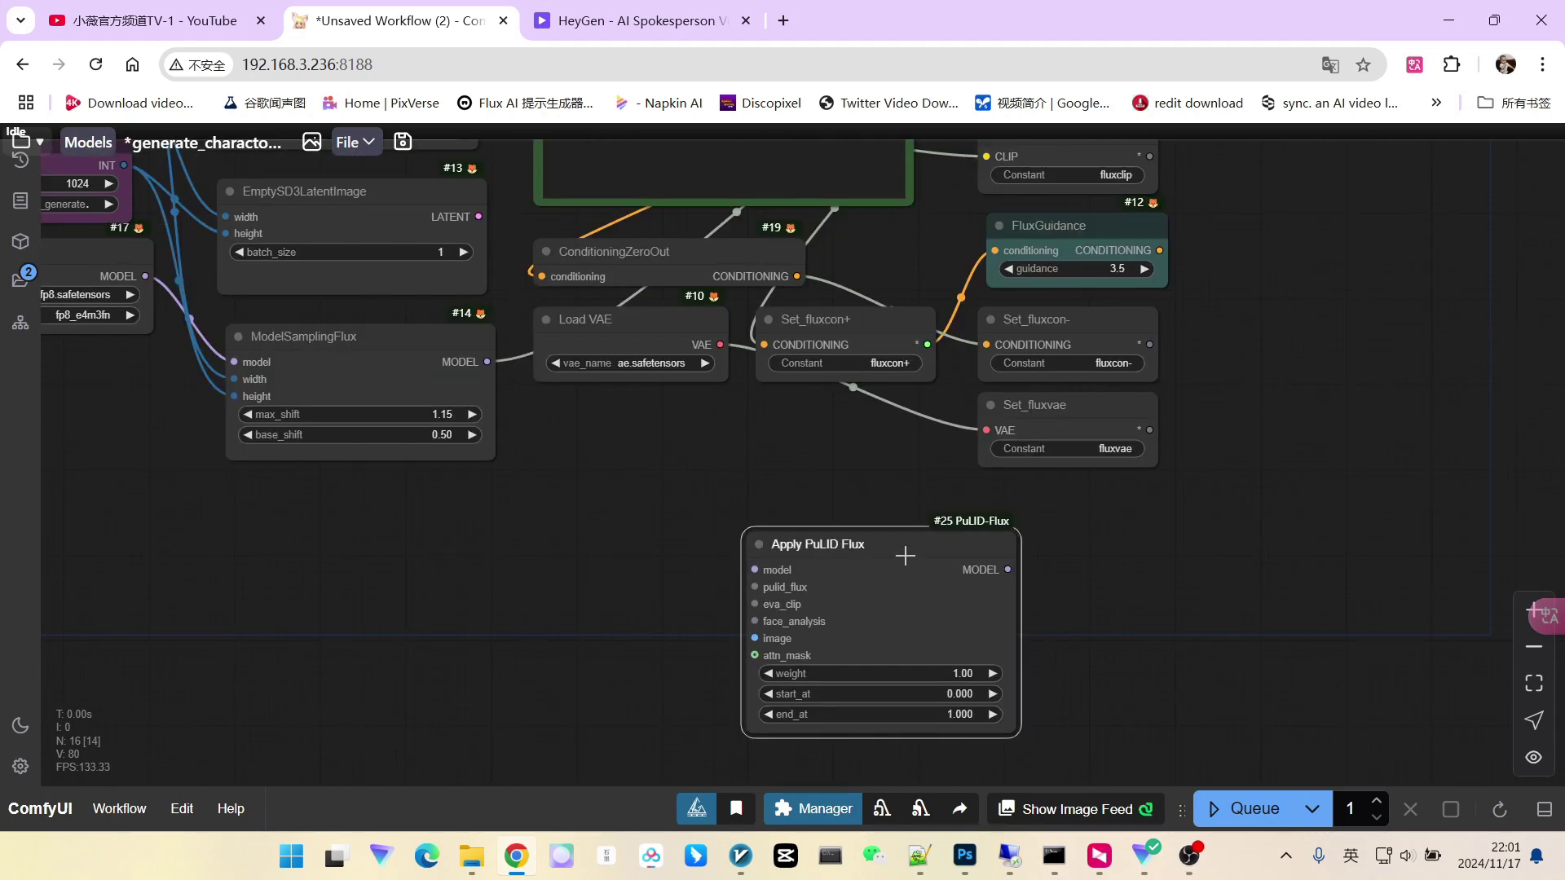
left_click_drag(904, 555, 978, 285)
scroll(1156, 334, "up", 2)
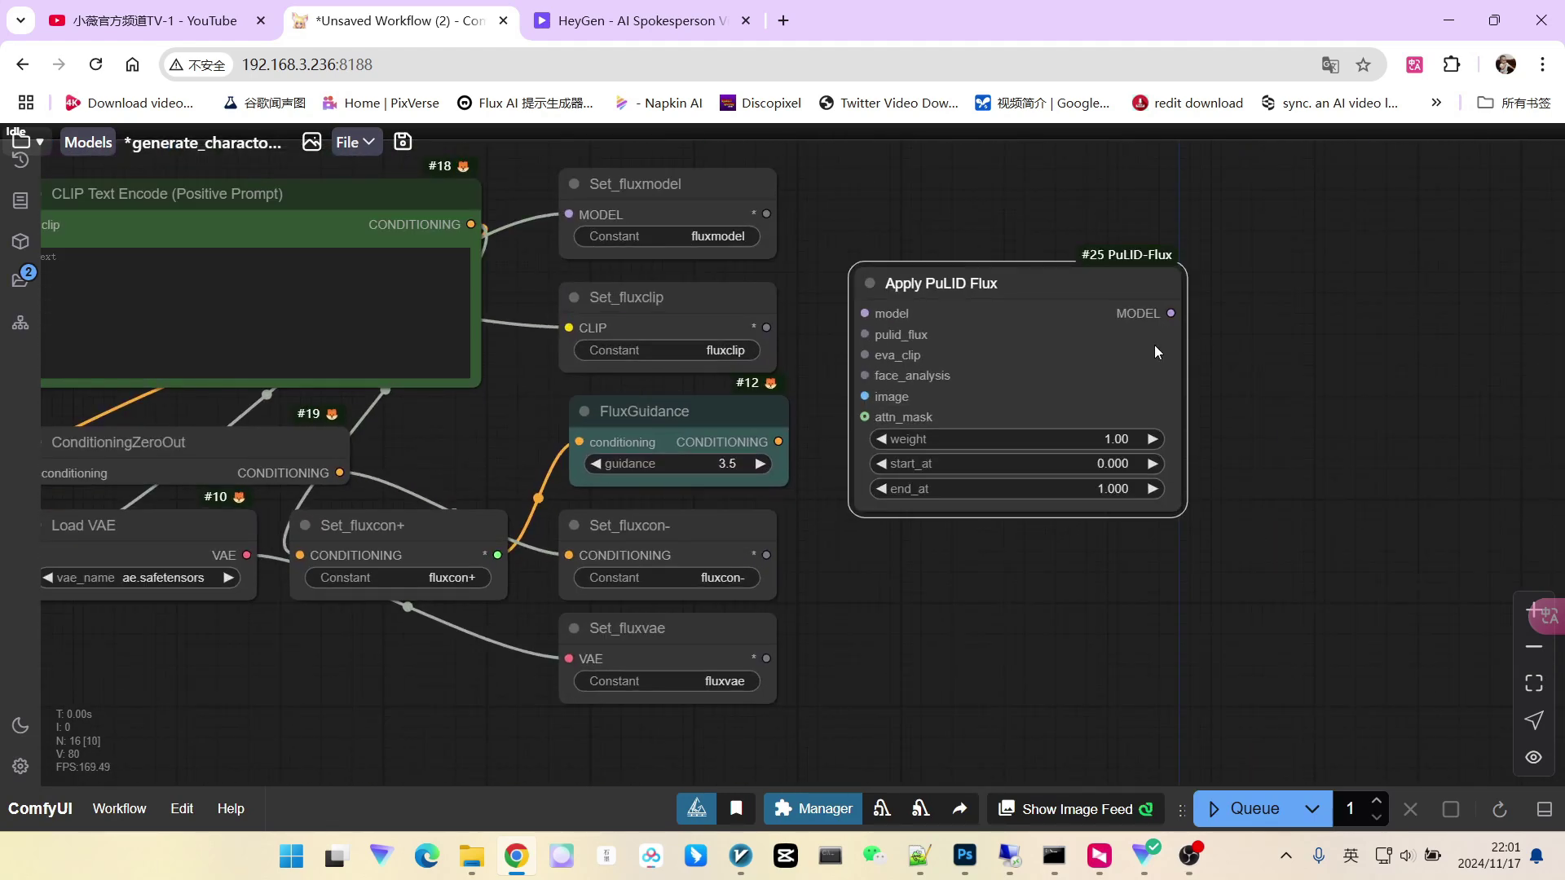
Step: Connect Set_fluxmodel's MODEL output to Apply PuLID Flux and feed its pulid_flux input from a new Load PuLID Flux Model node placed above it
left_click_drag(766, 214, 865, 313)
left_click_drag(978, 305, 1100, 300)
left_click_drag(987, 329, 889, 291)
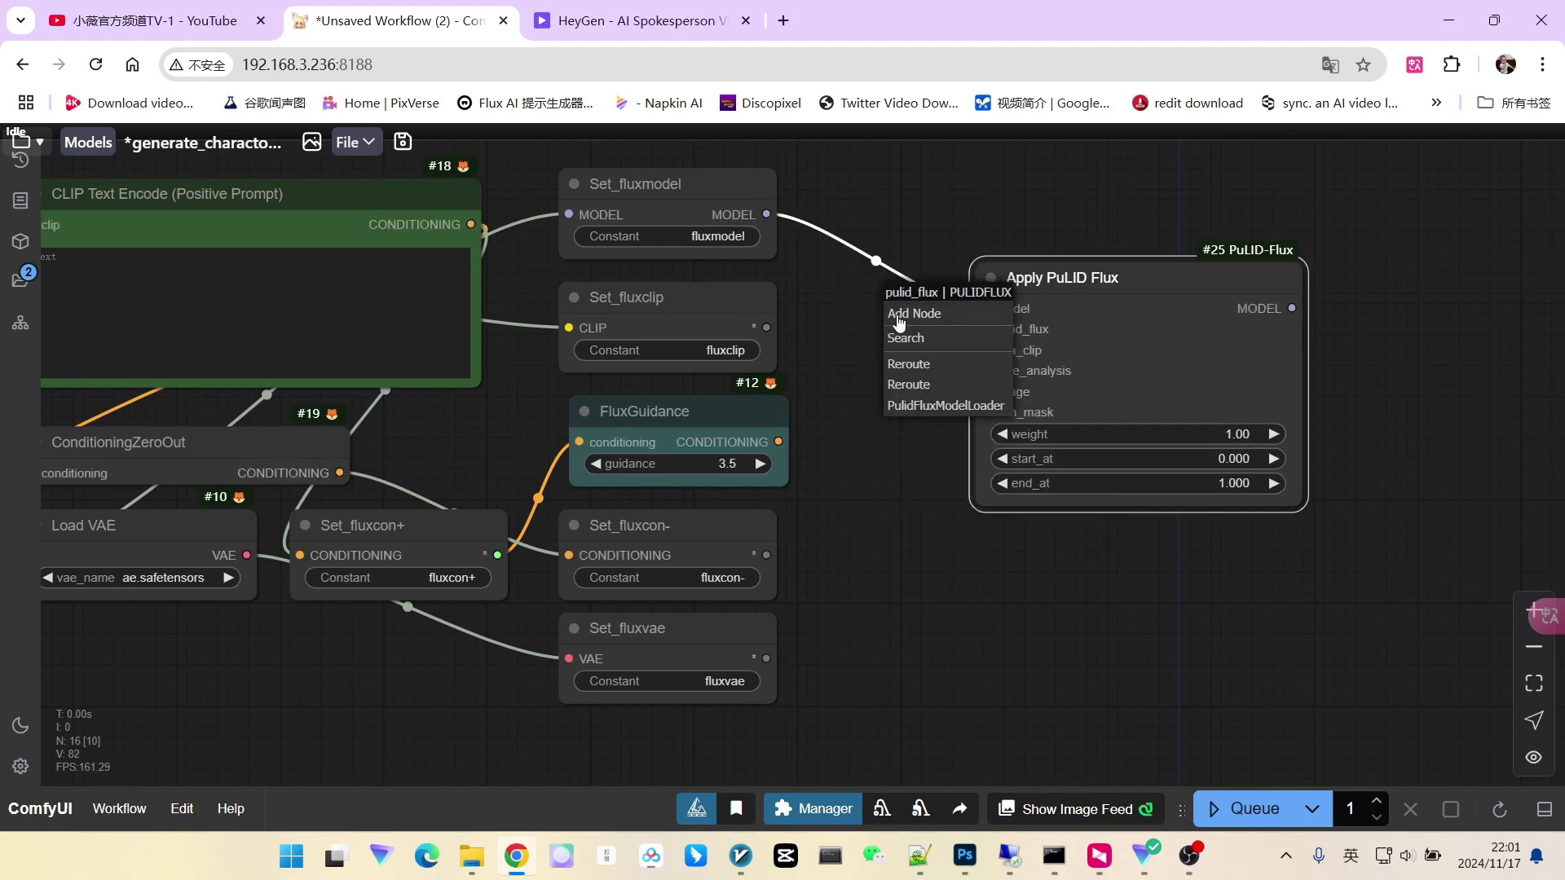
left_click(930, 405)
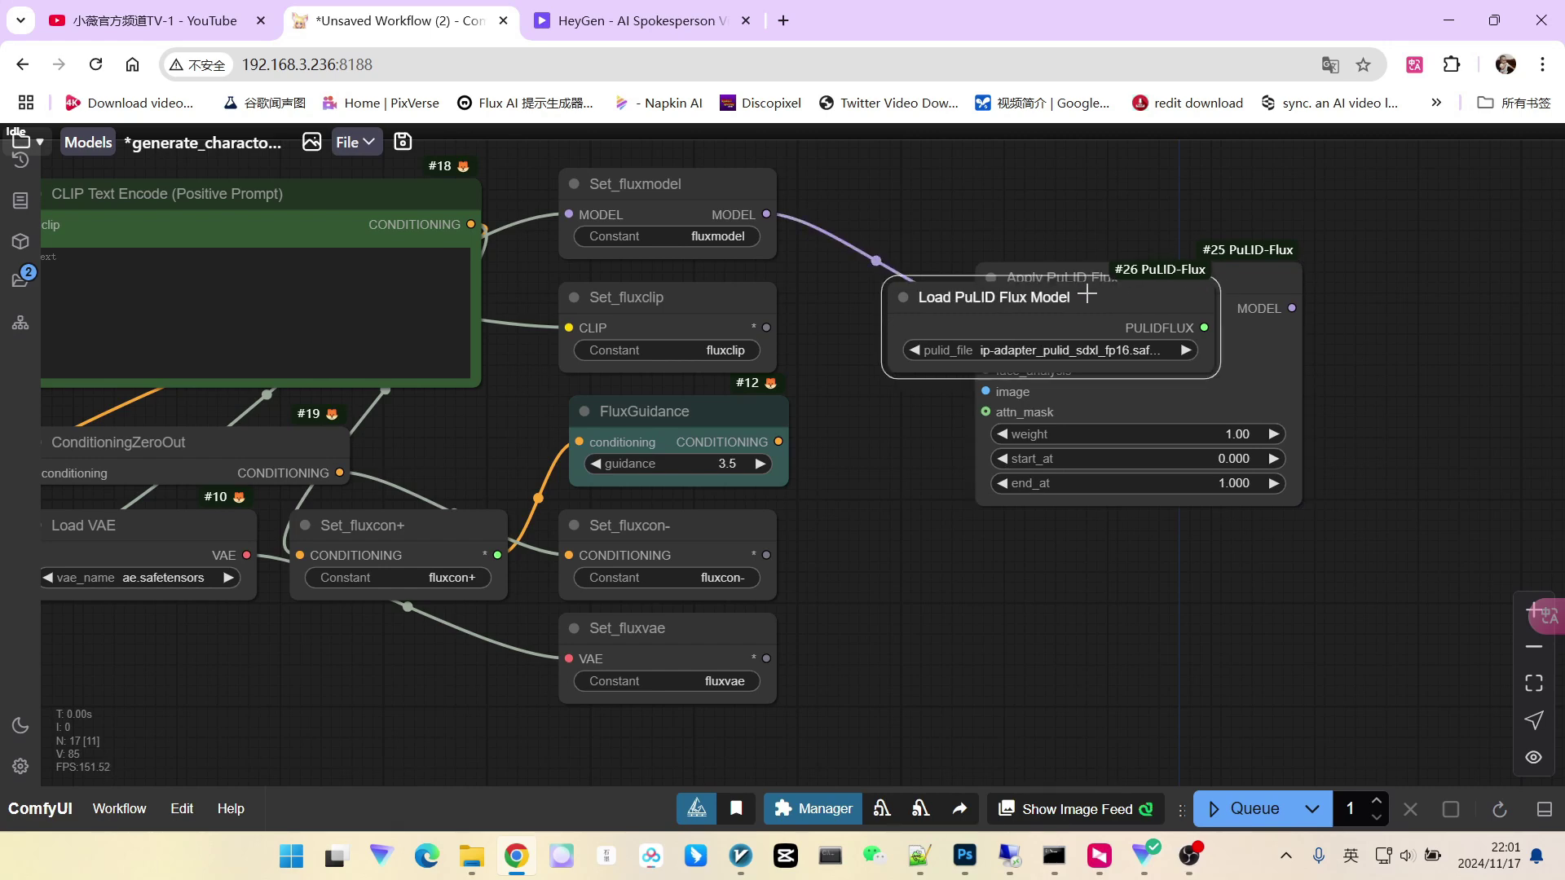
left_click_drag(1090, 290, 1181, 384)
left_click_drag(1276, 349, 1282, 391)
left_click_drag(1207, 296, 866, 350)
left_click_drag(734, 416, 744, 198)
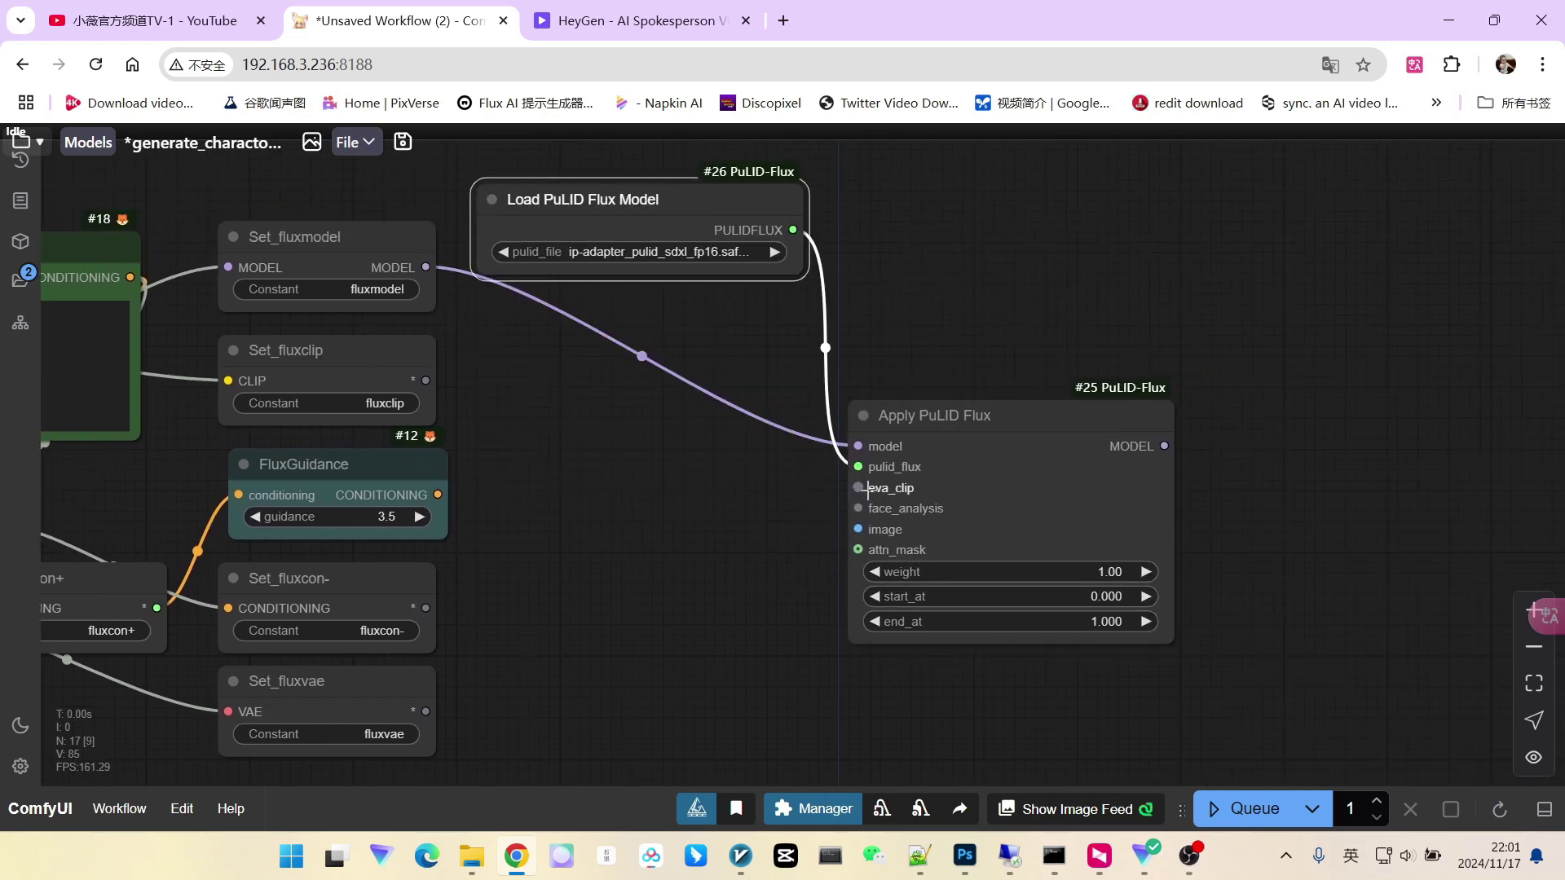
Step: Add PulidFluxEvaClipLoader and PulidFluxInsightFaceLoader nodes linked to the eva_clip and face_analysis inputs of Apply PuLID Flux
left_click_drag(858, 488, 708, 391)
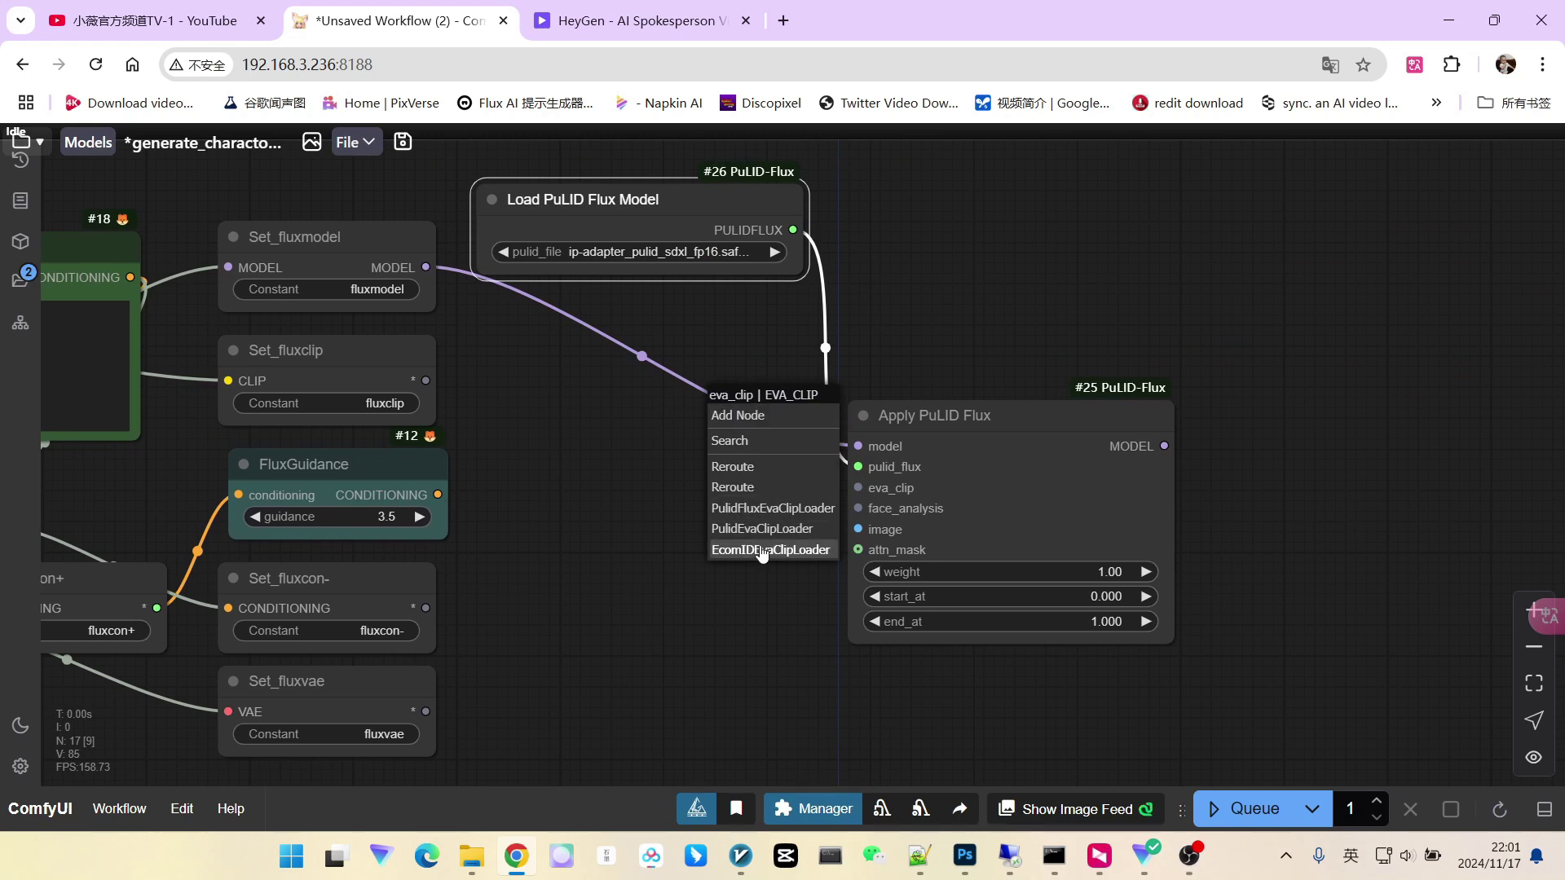
left_click(763, 508)
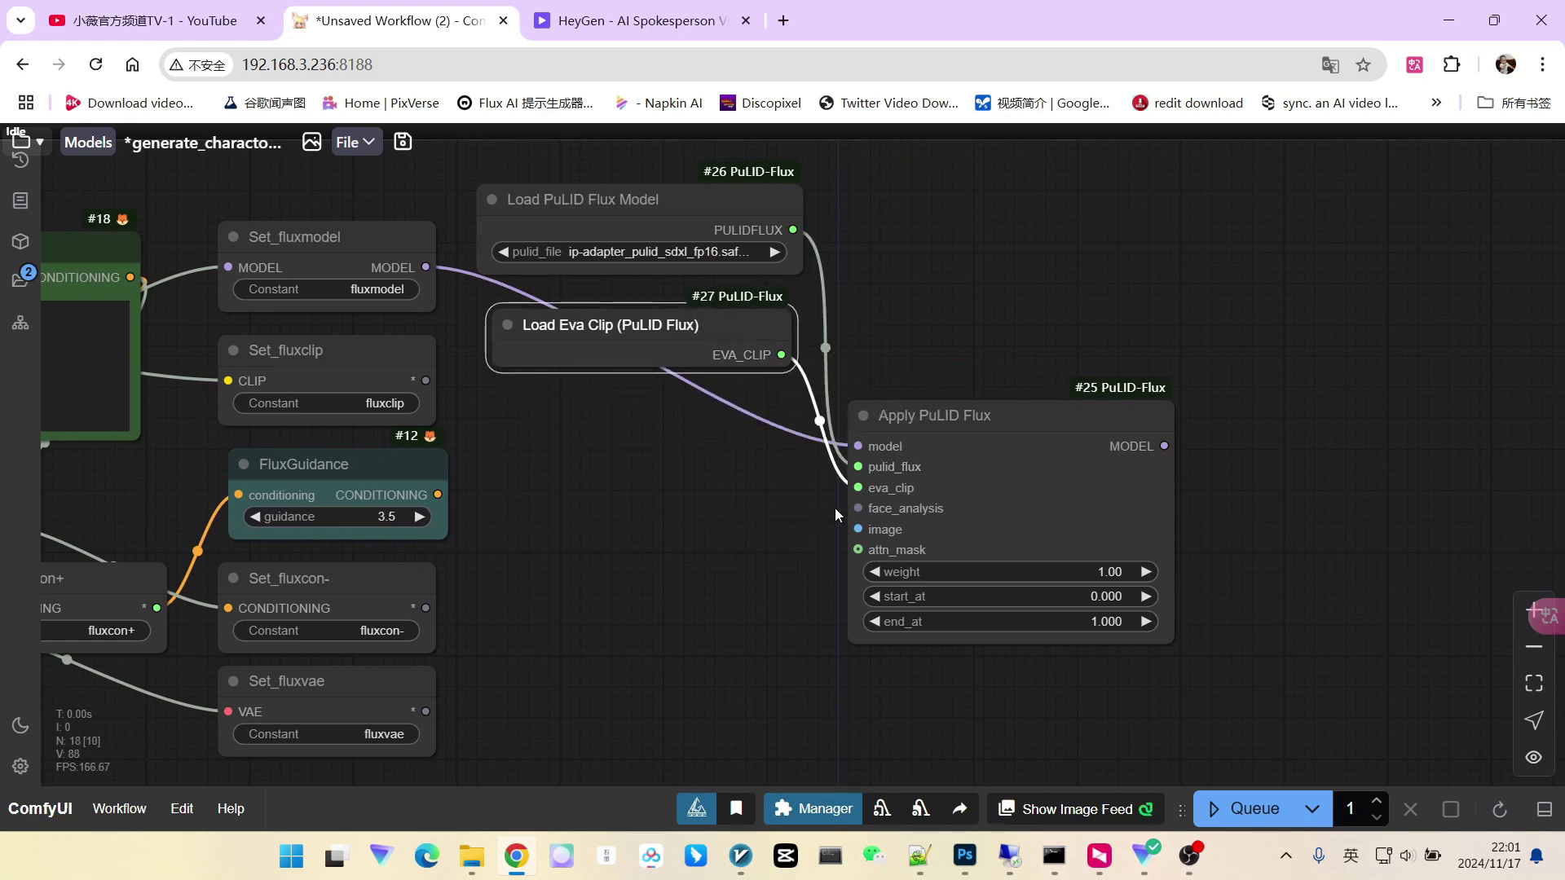
left_click_drag(859, 507, 751, 488)
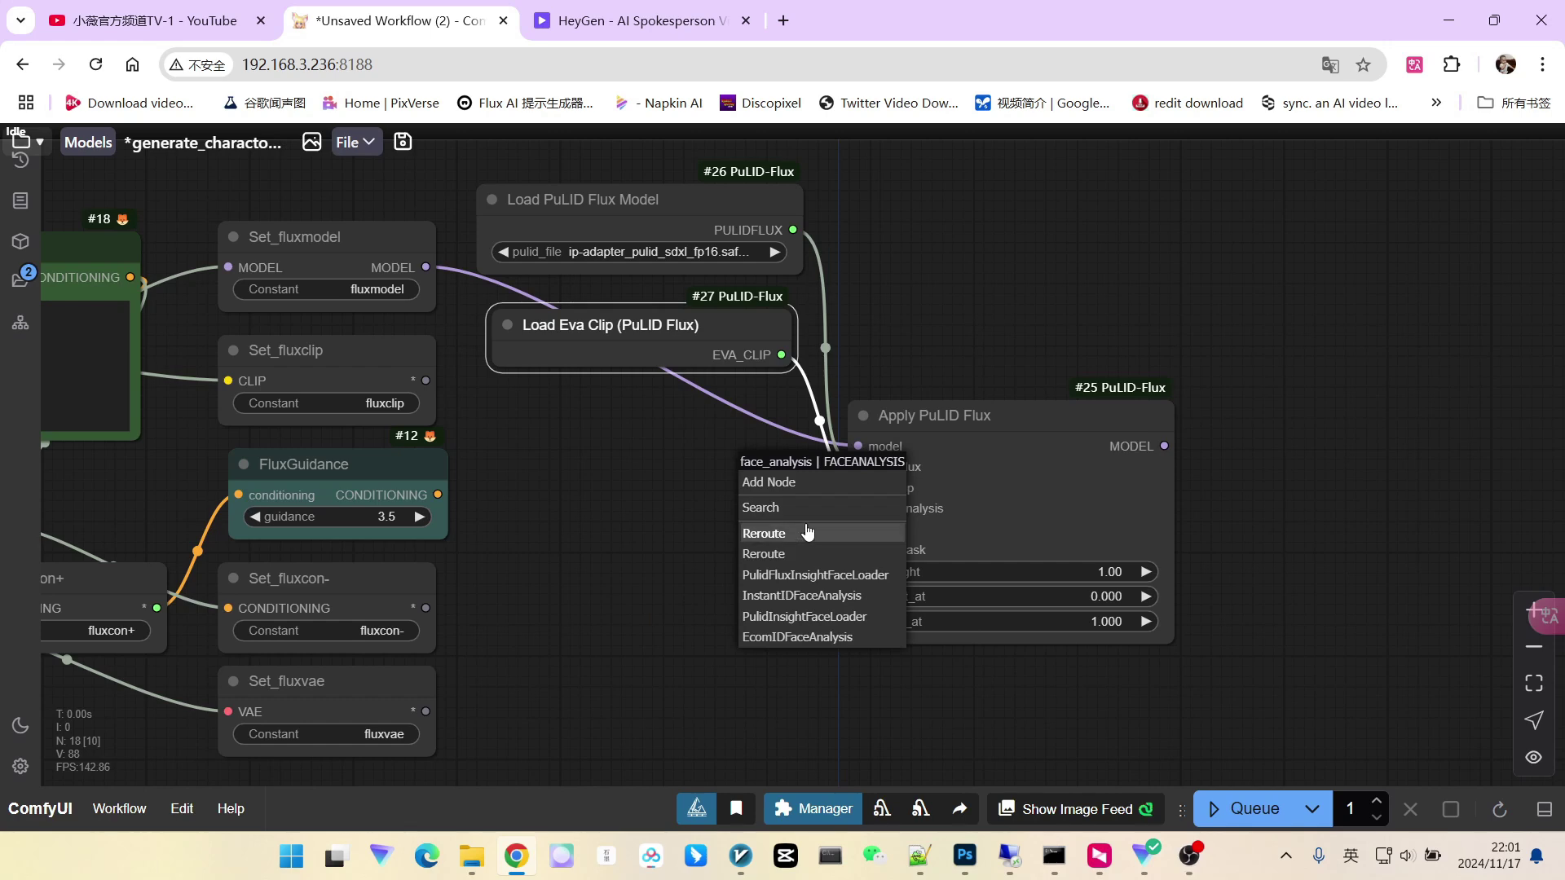
left_click(814, 576)
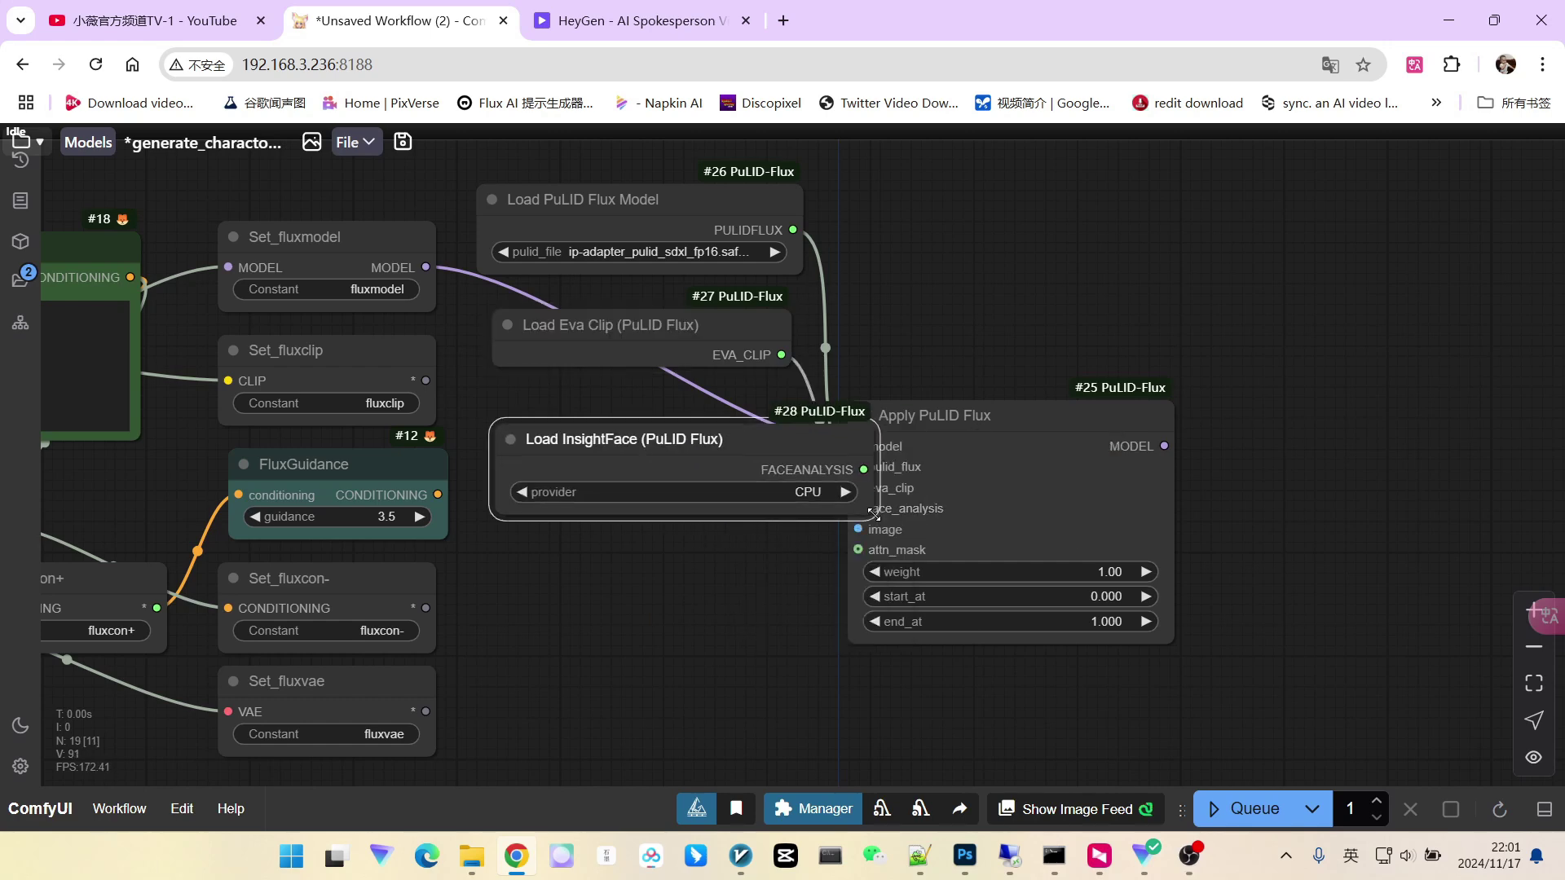
Step: Add a Load Image node in the empty space below the Flux nodes
scroll(879, 501, "down", 3)
scroll(878, 501, "down", 3)
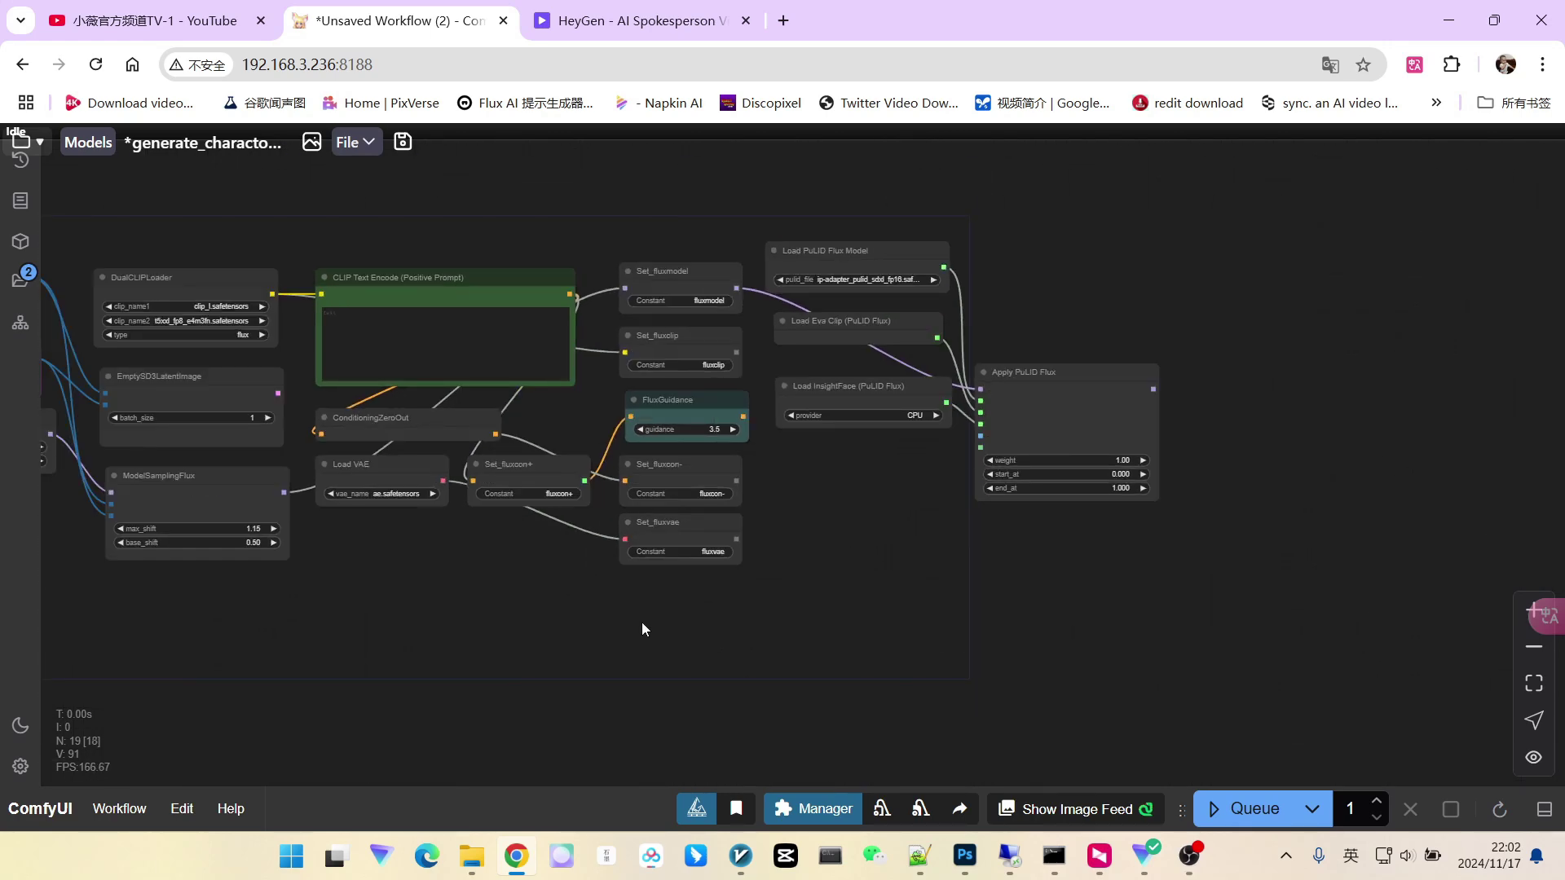
double_click(382, 636)
left_click(692, 526)
scroll(880, 652, "up", 2)
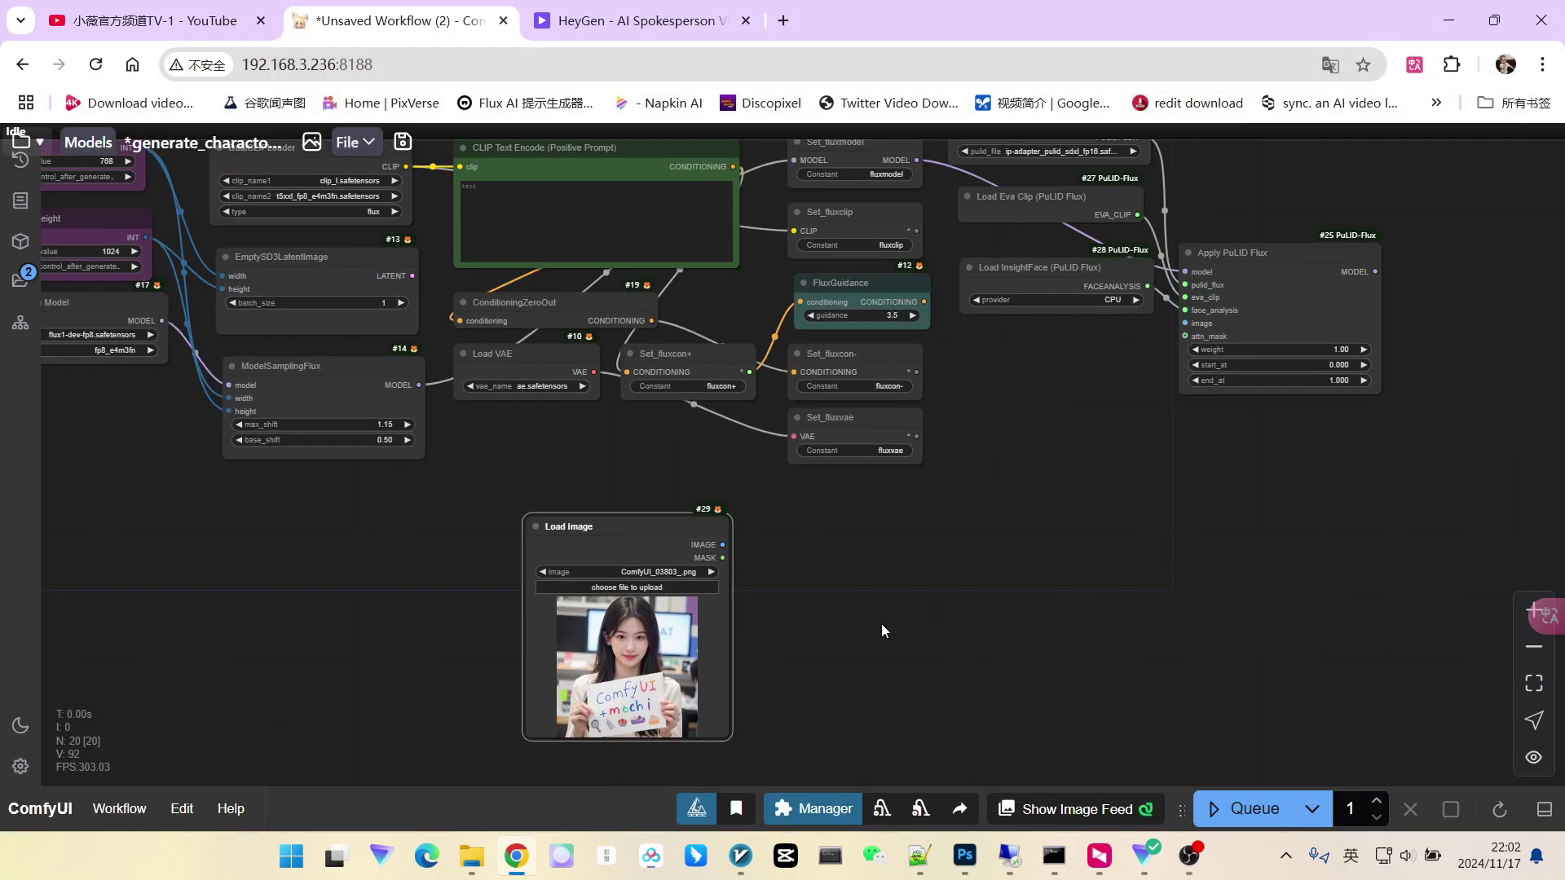
Step: Add an Auto Crop Faces node fed by Load Image's IMAGE output and set its scale_factor to 4.0
scroll(882, 624, "up", 3)
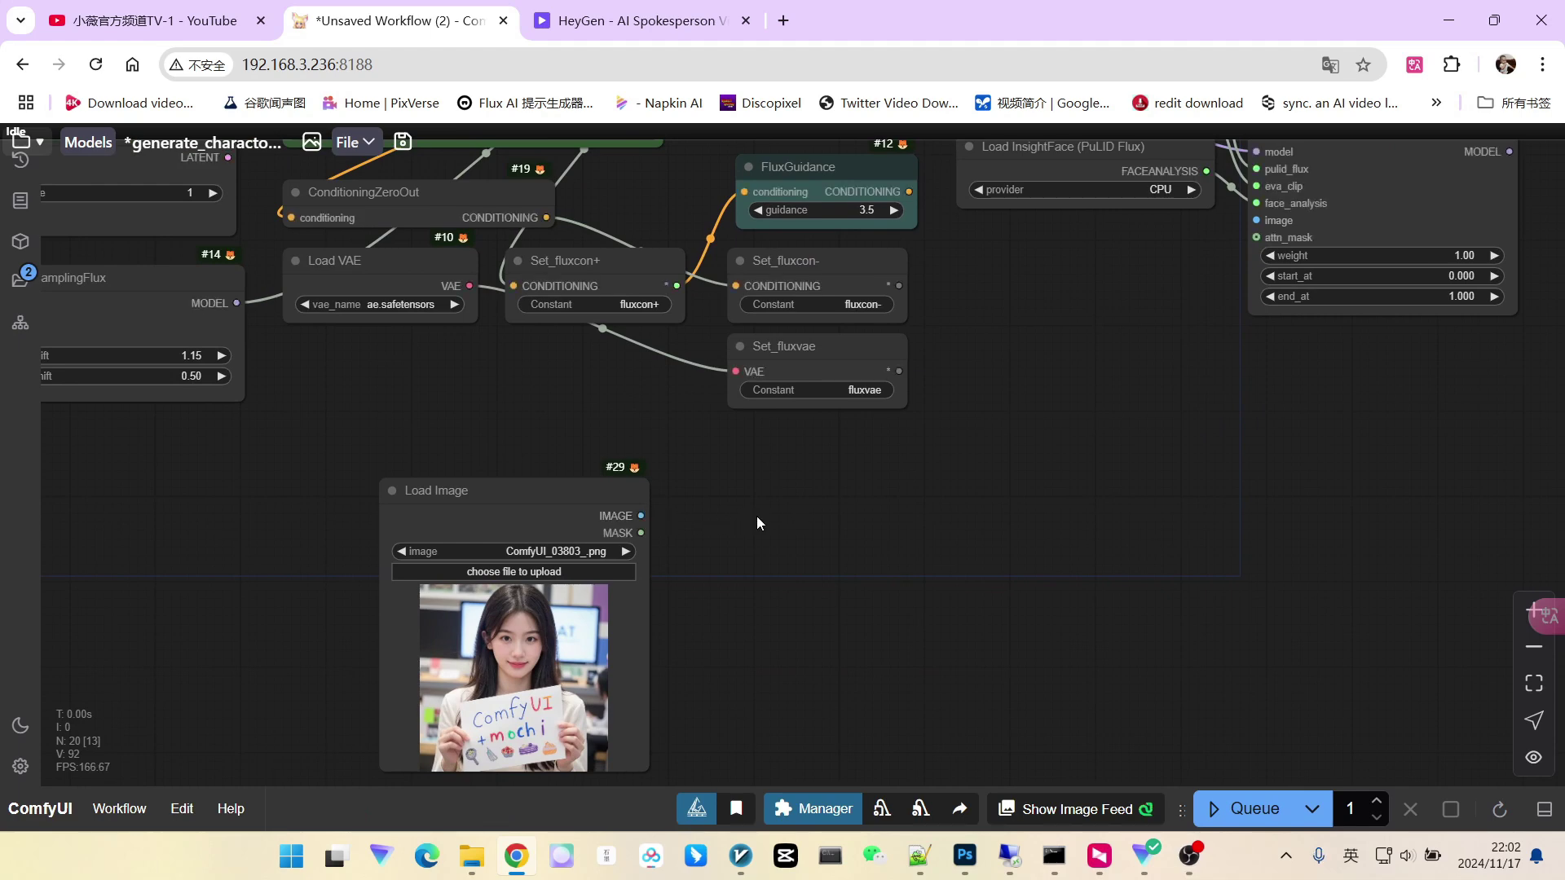
double_click(801, 513)
type("auto")
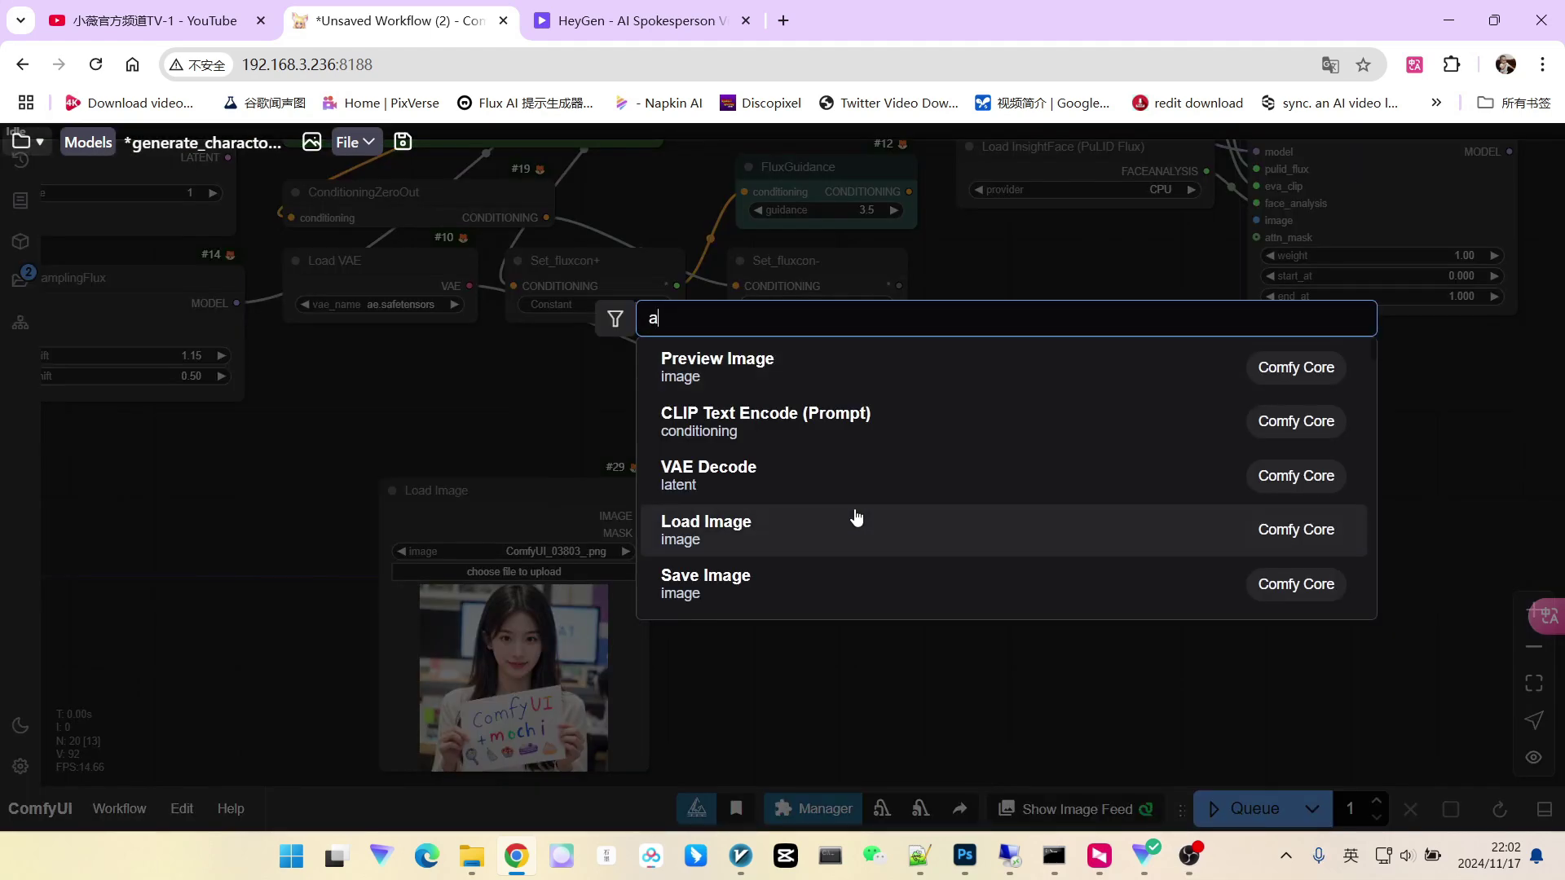
left_click(775, 374)
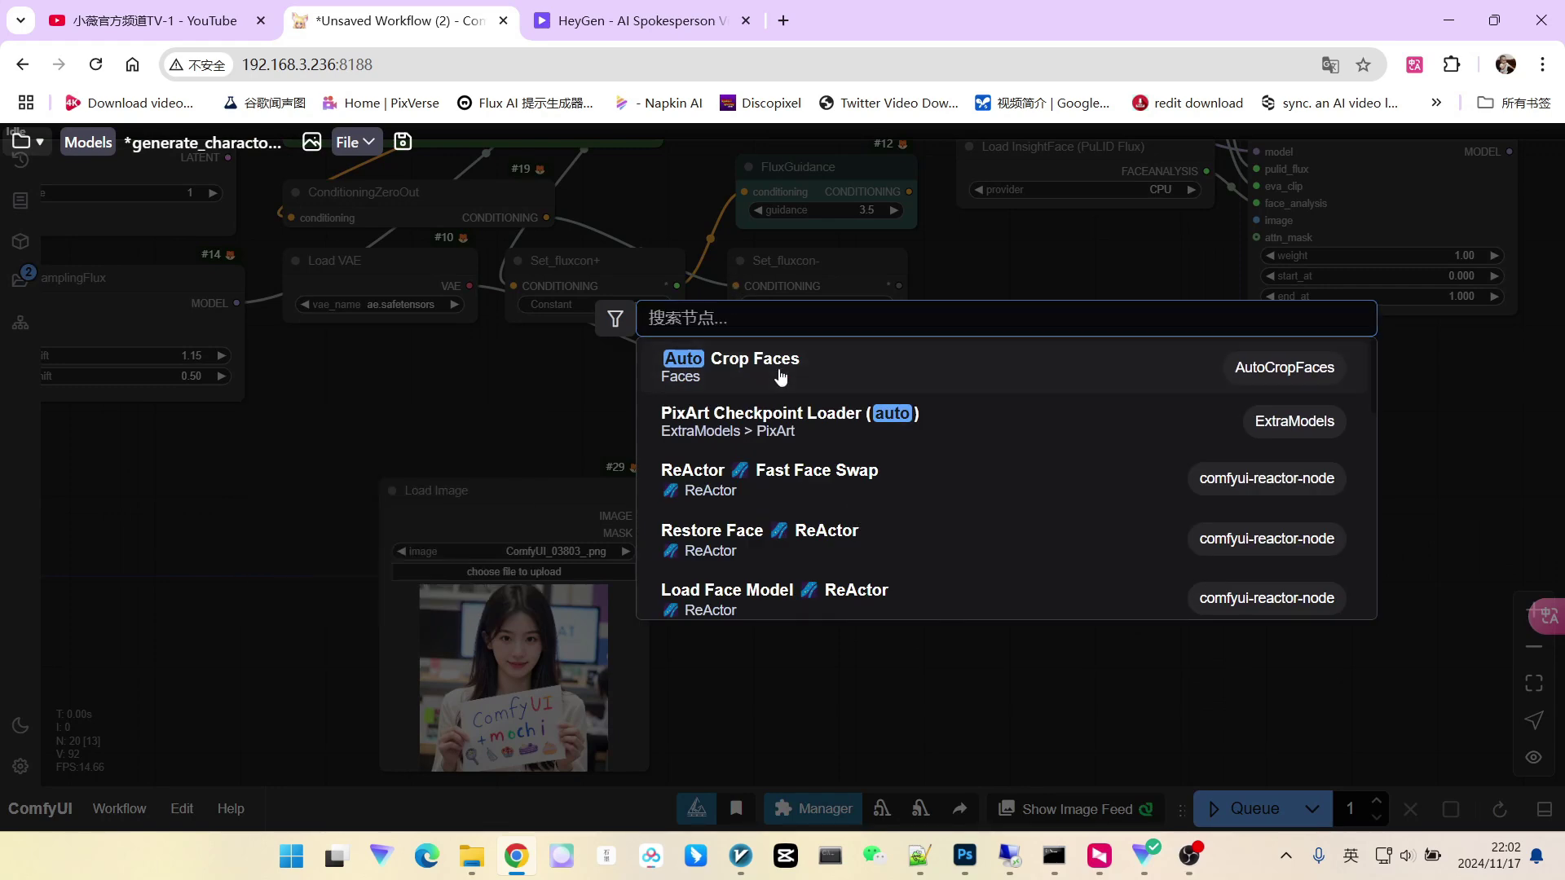
scroll(706, 599, "up", 5)
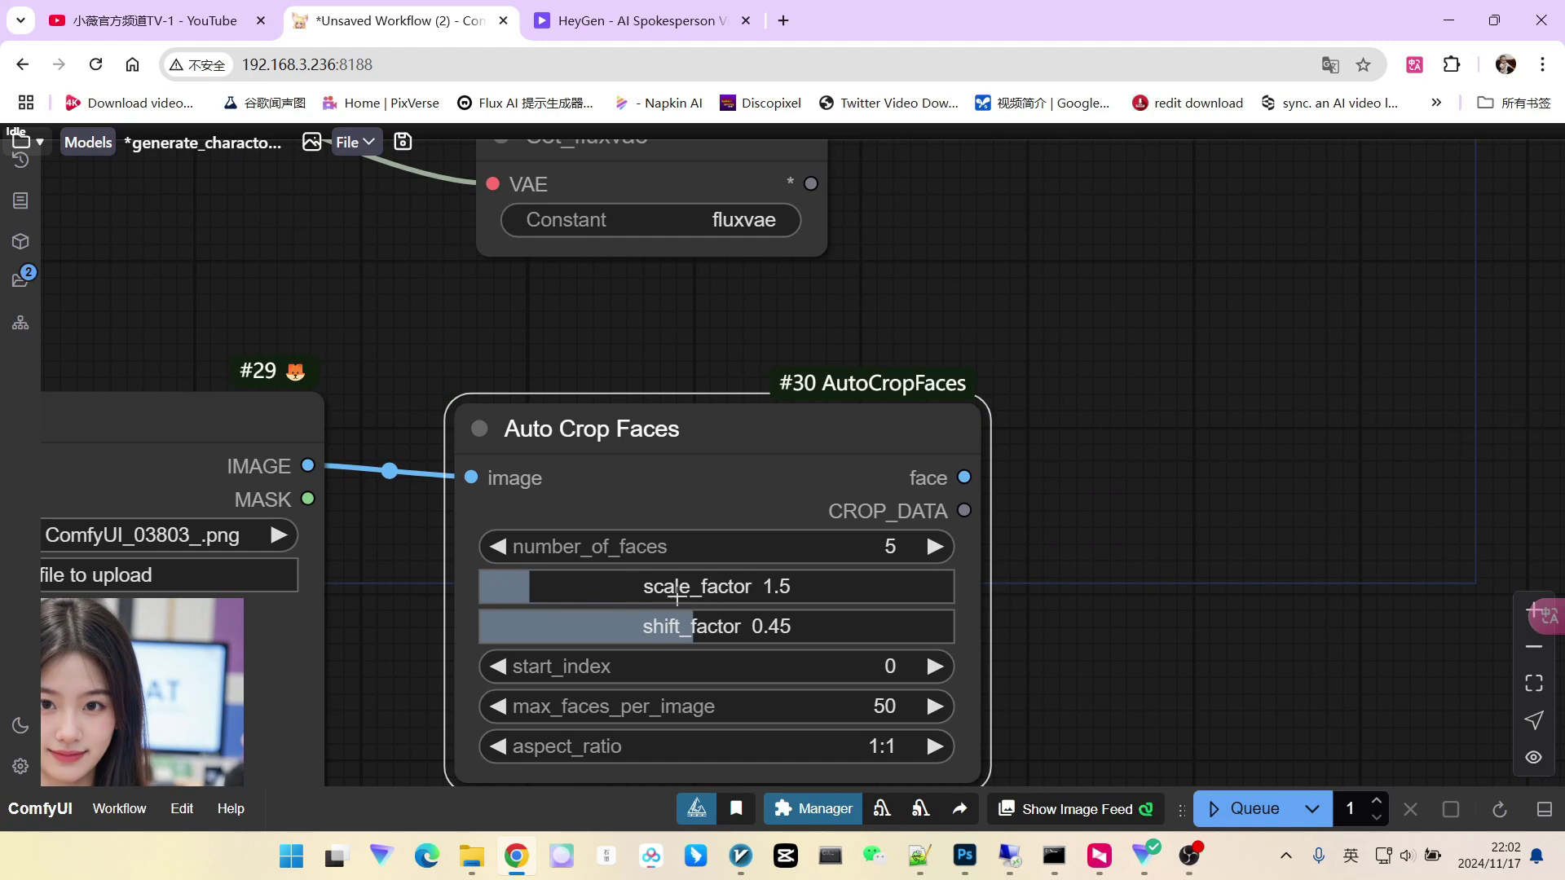
left_click_drag(524, 589, 657, 592)
scroll(643, 607, "down", 4)
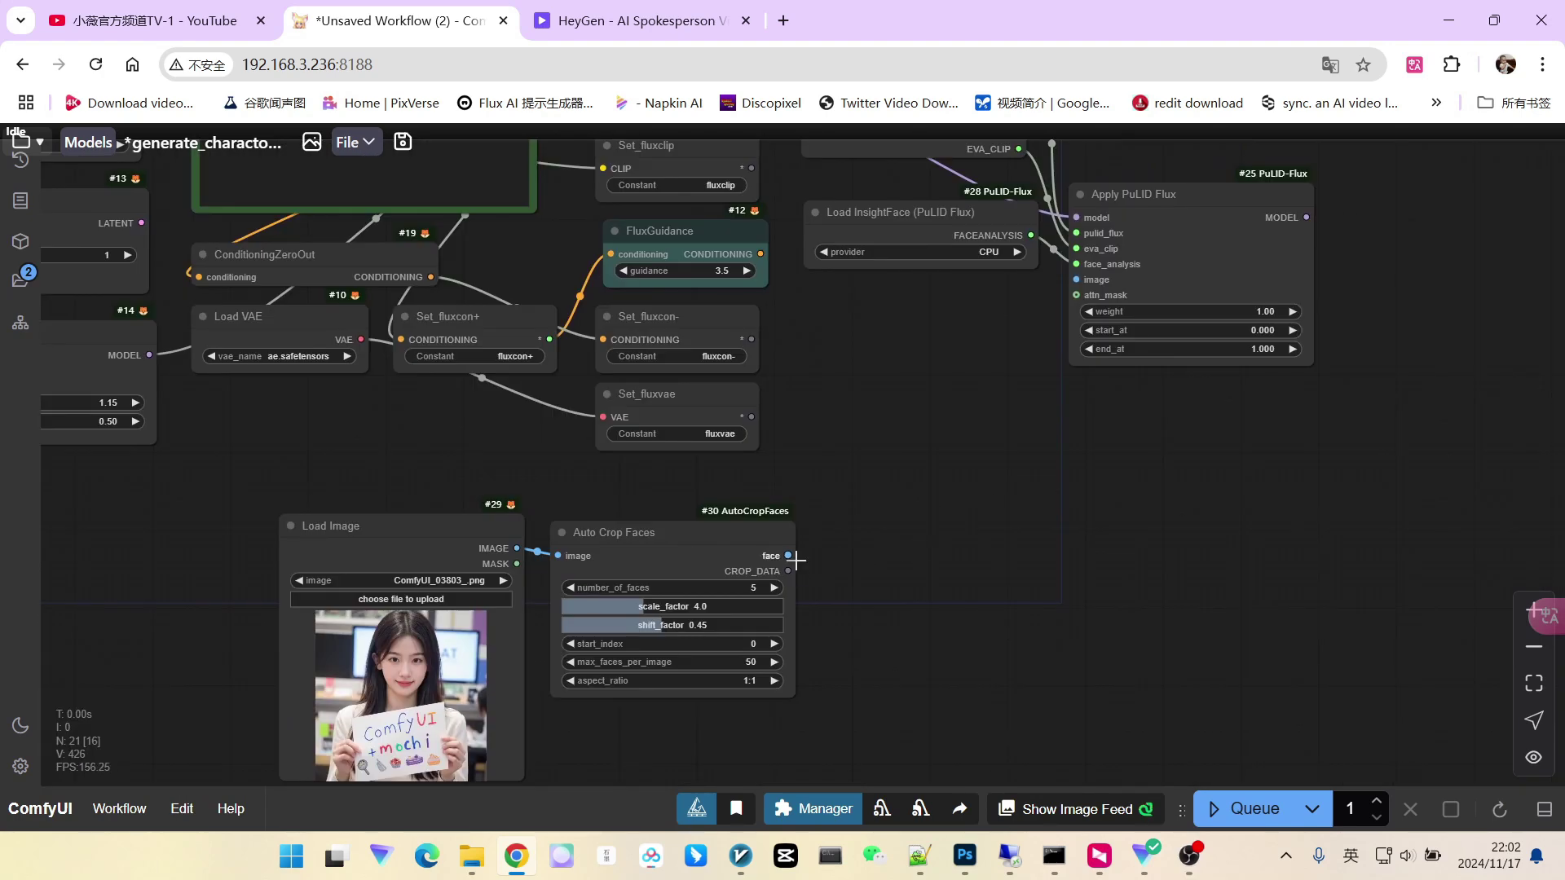
Step: Connect the face output of Auto Crop Faces to the image input of Apply PuLID Flux
left_click_drag(788, 555, 1075, 280)
scroll(1033, 416, "up", 3)
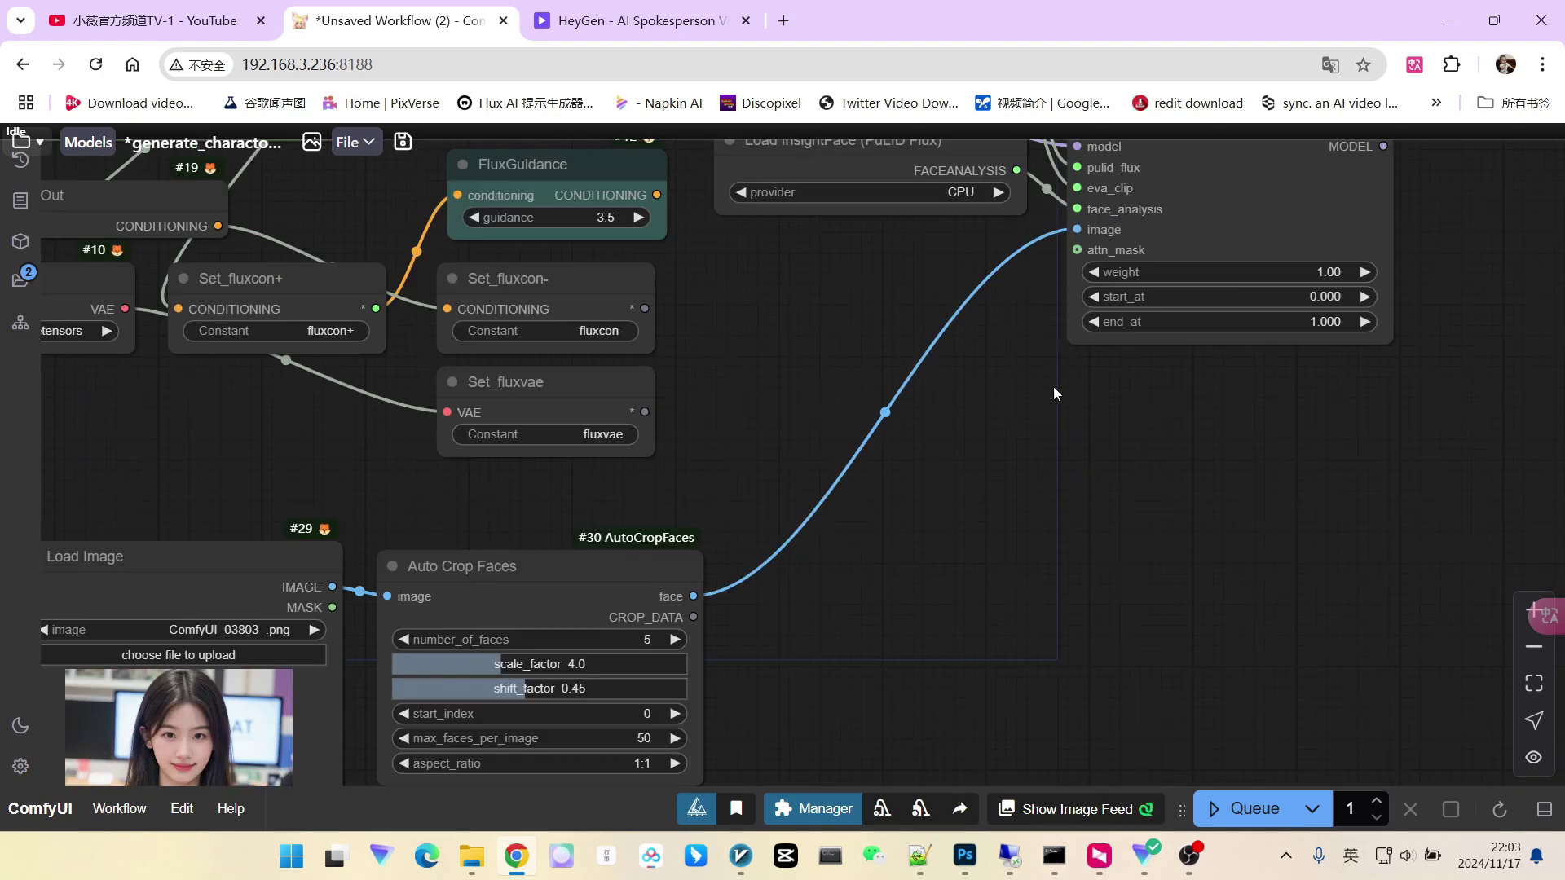
scroll(918, 486, "down", 6)
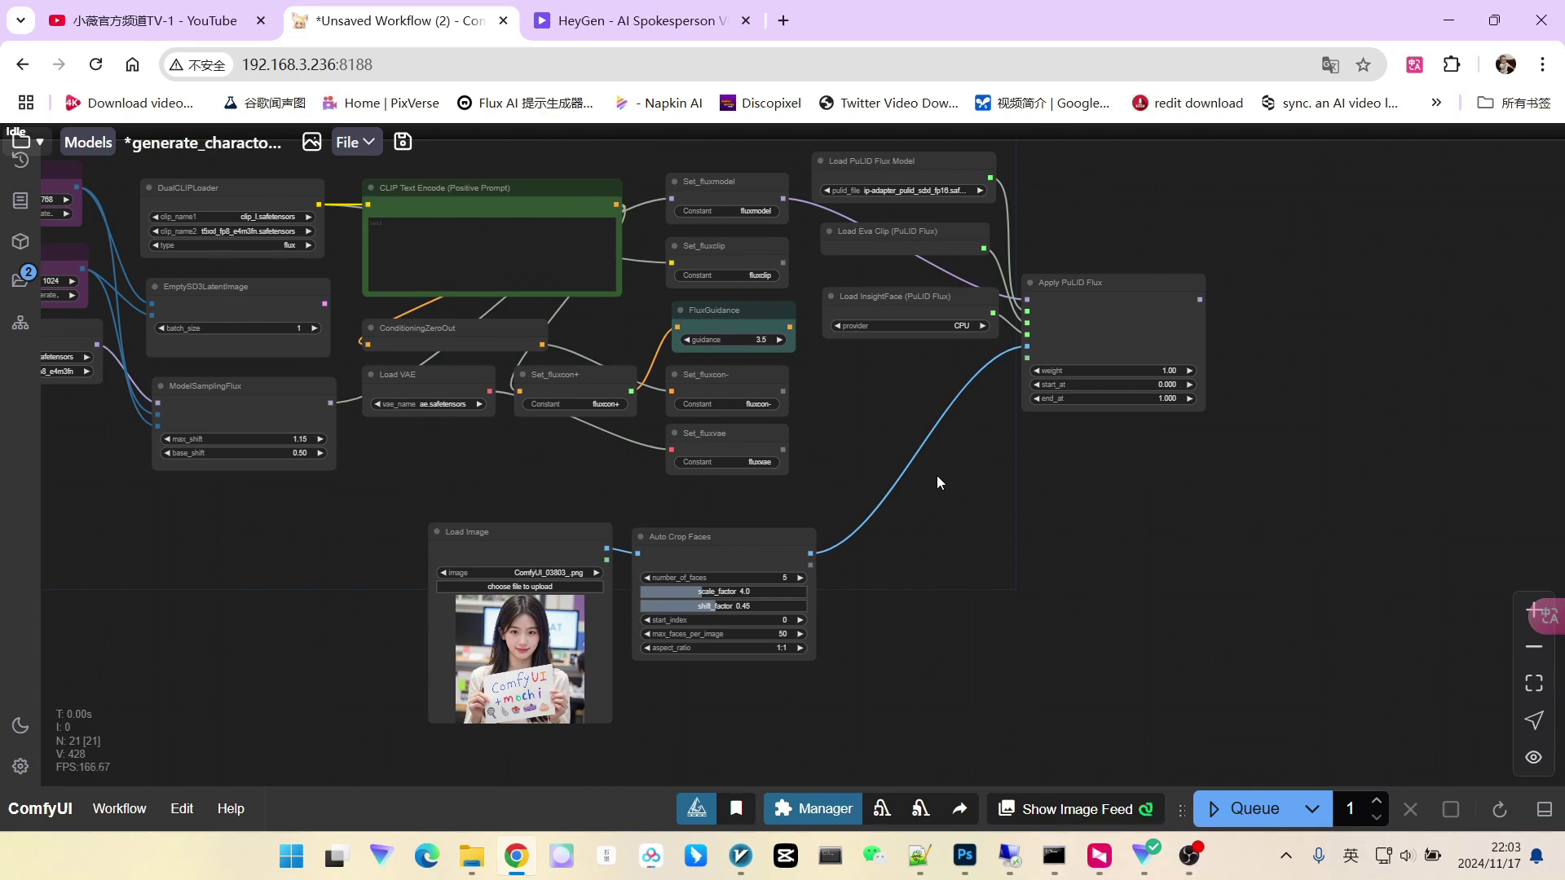
scroll(1051, 489, "up", 5)
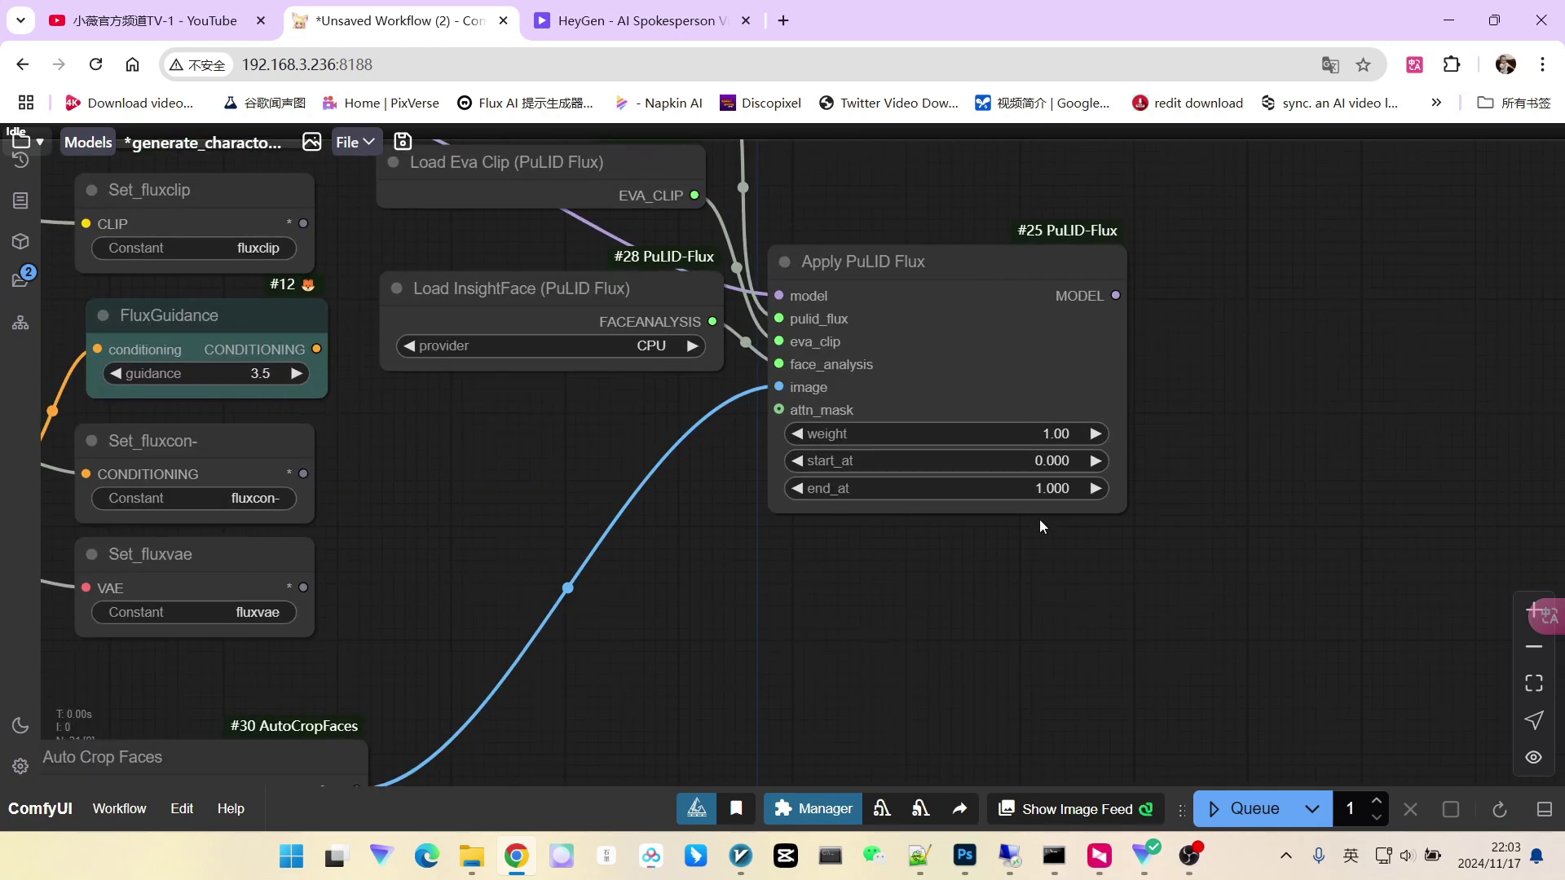
scroll(980, 511, "down", 4)
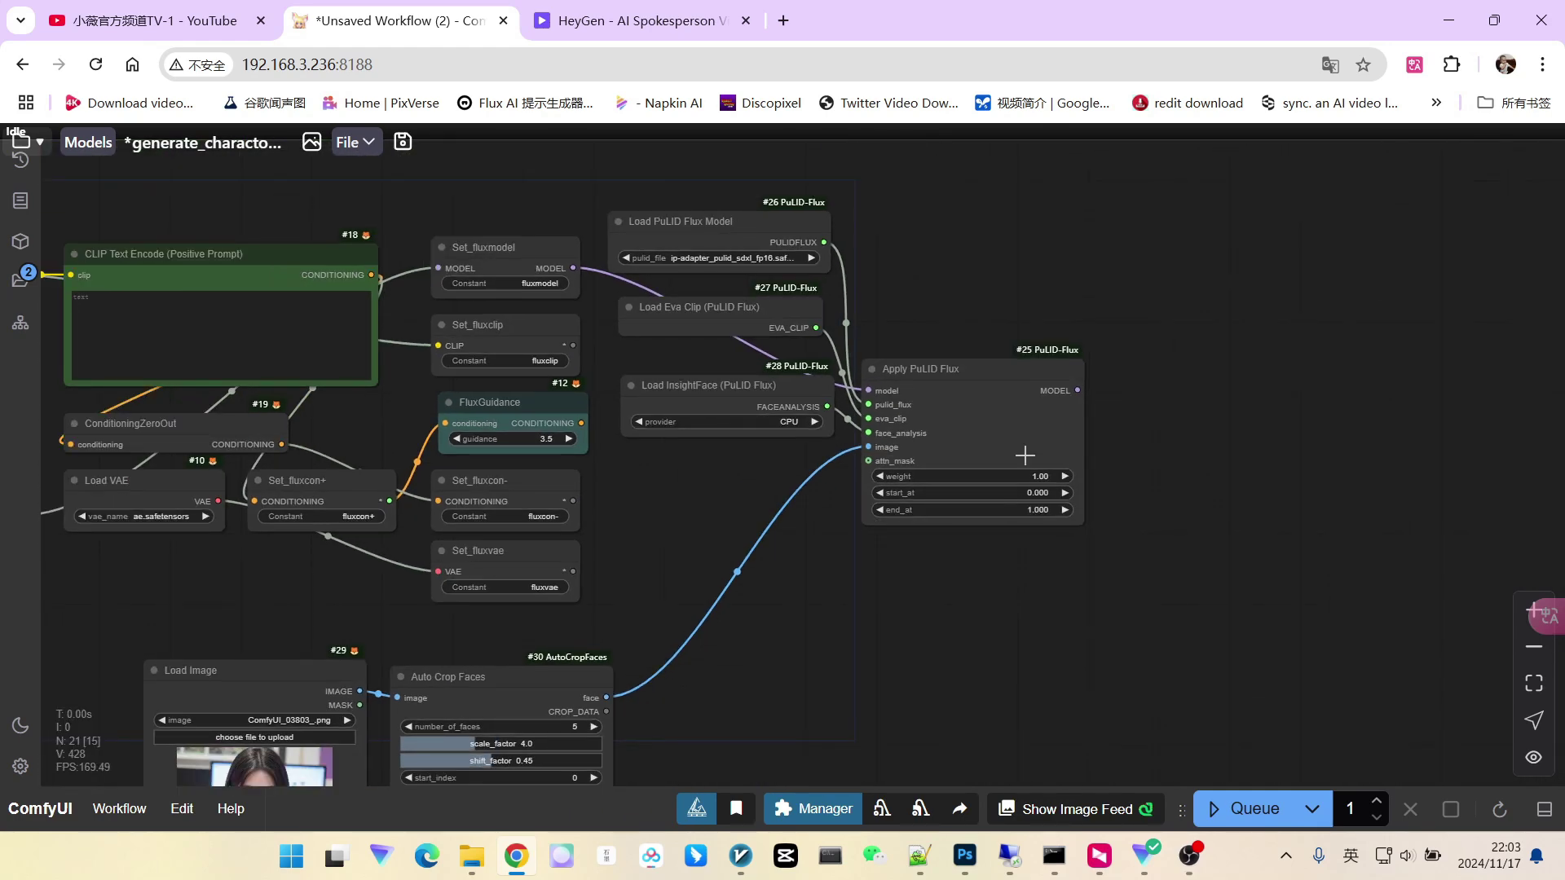
scroll(1048, 415, "up", 1)
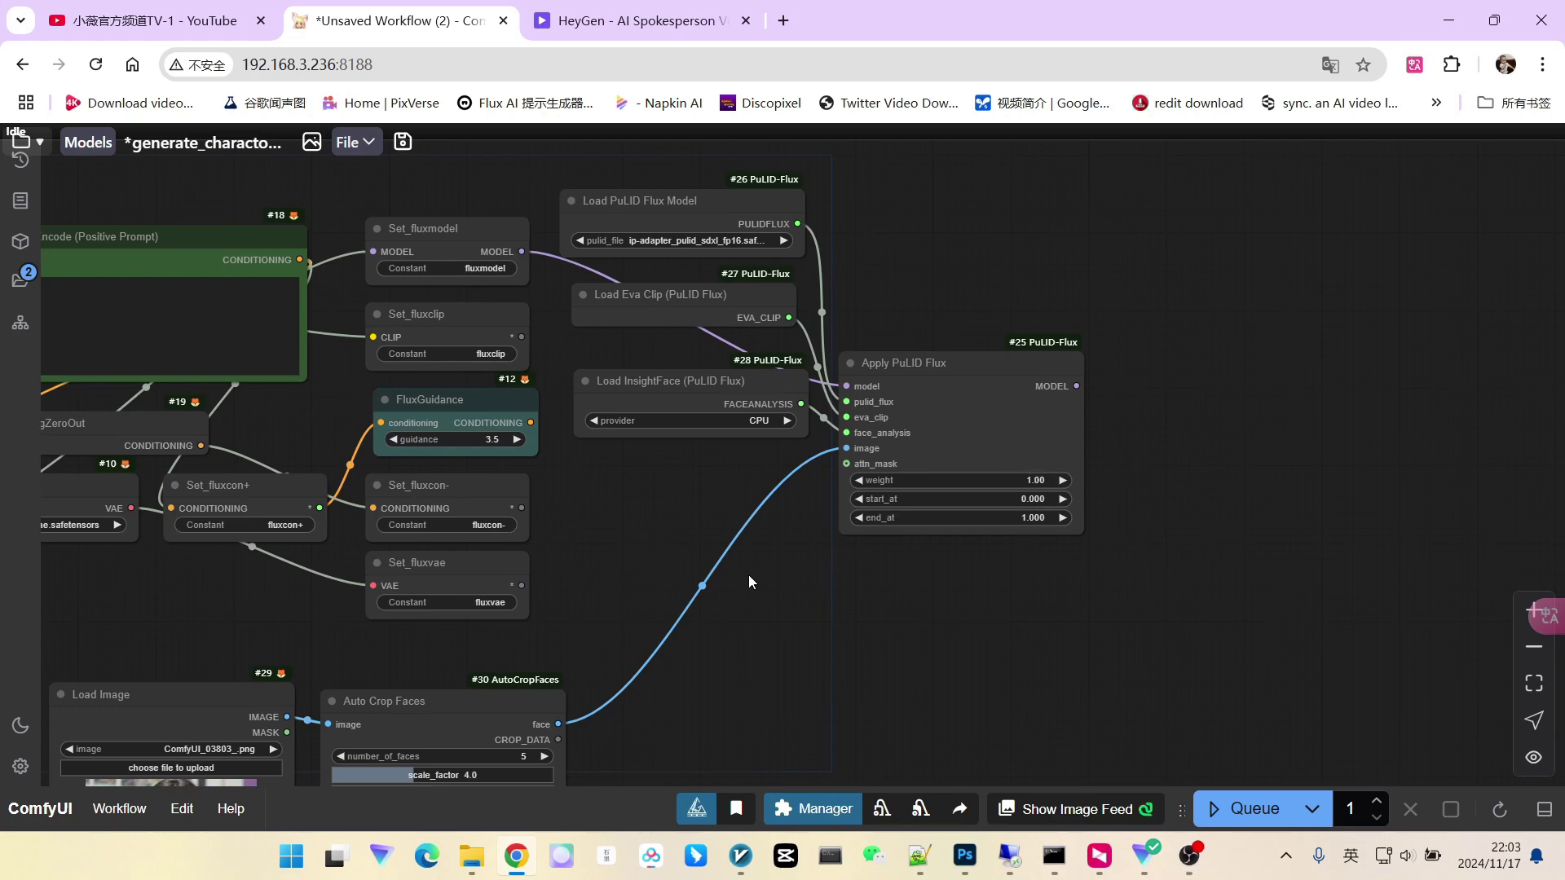
Step: Add a KSampler node, arrange it beneath Apply PuLID Flux, and connect that node's MODEL output to the sampler's model input
left_click_drag(748, 579, 919, 498)
scroll(843, 527, "down", 2)
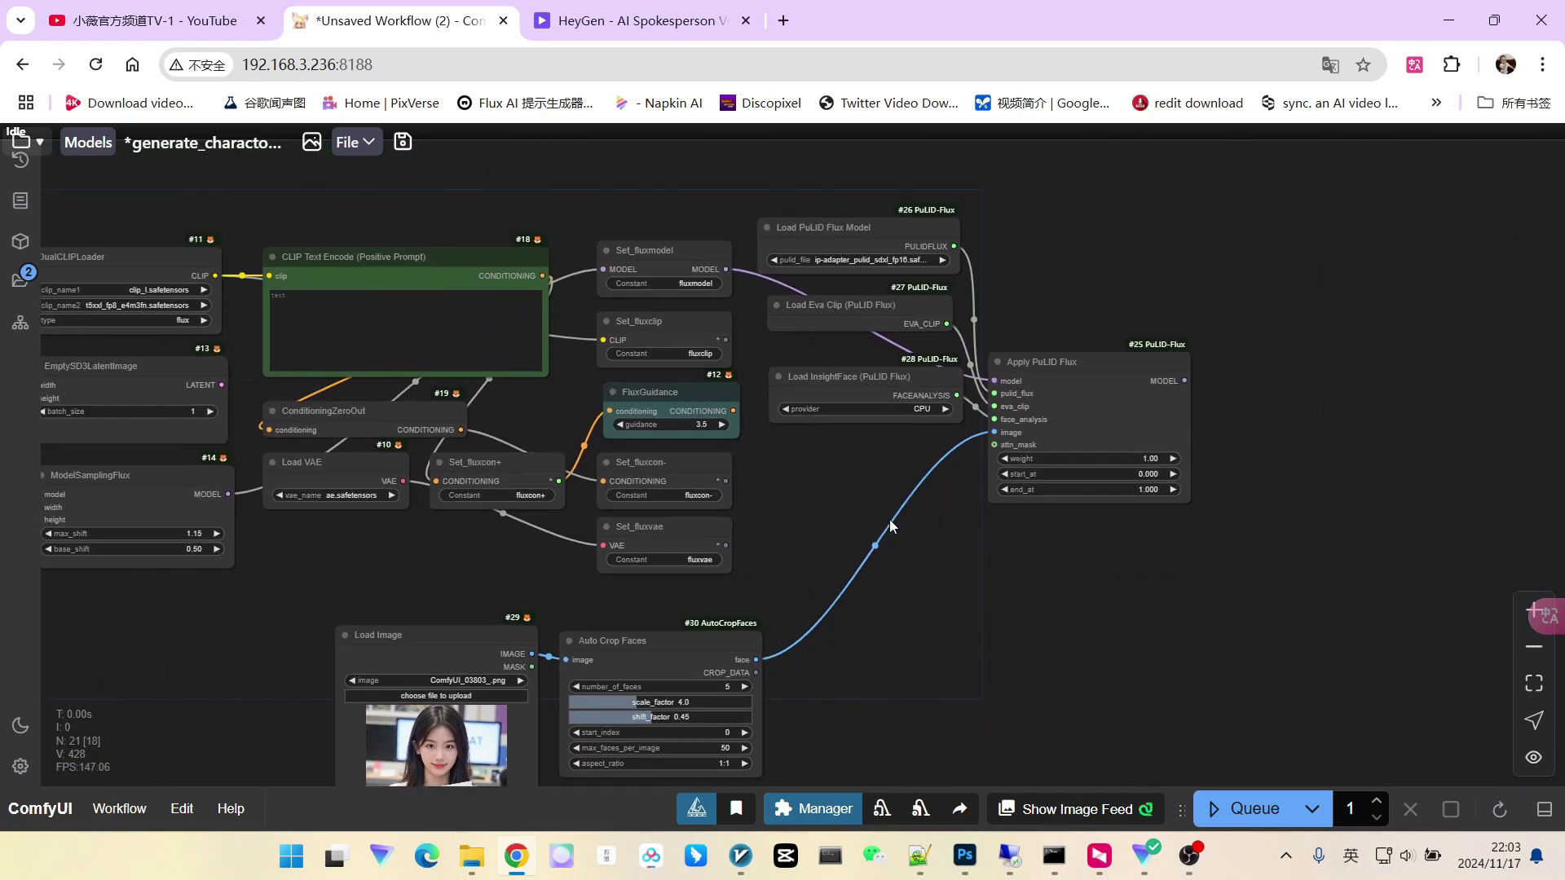
double_click(977, 428)
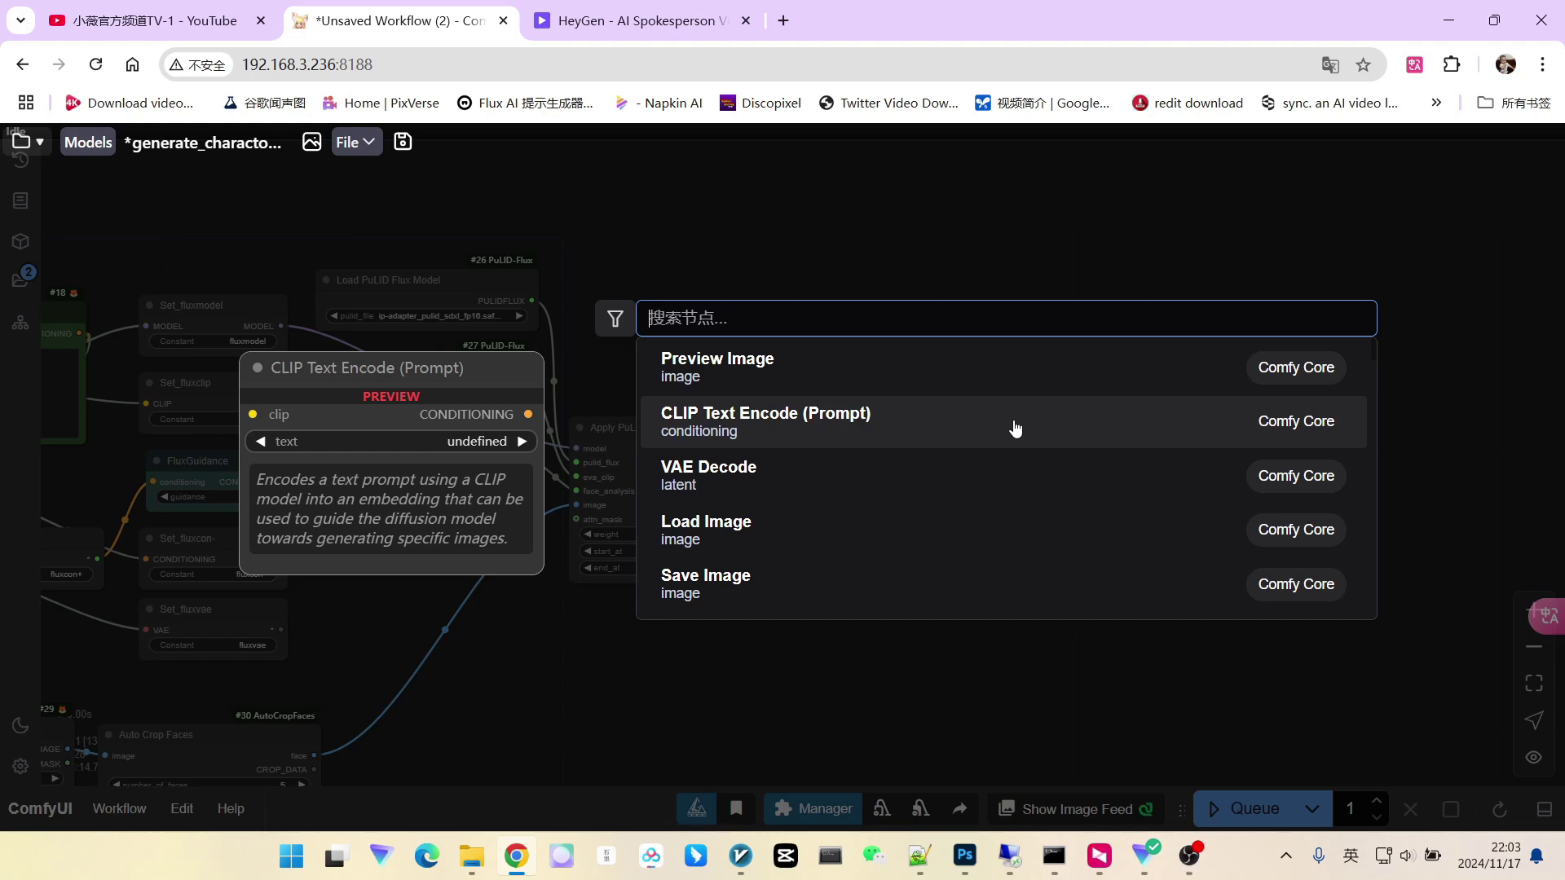
type("k")
key("Return")
scroll(921, 448, "up", 3)
left_click_drag(763, 442, 802, 190)
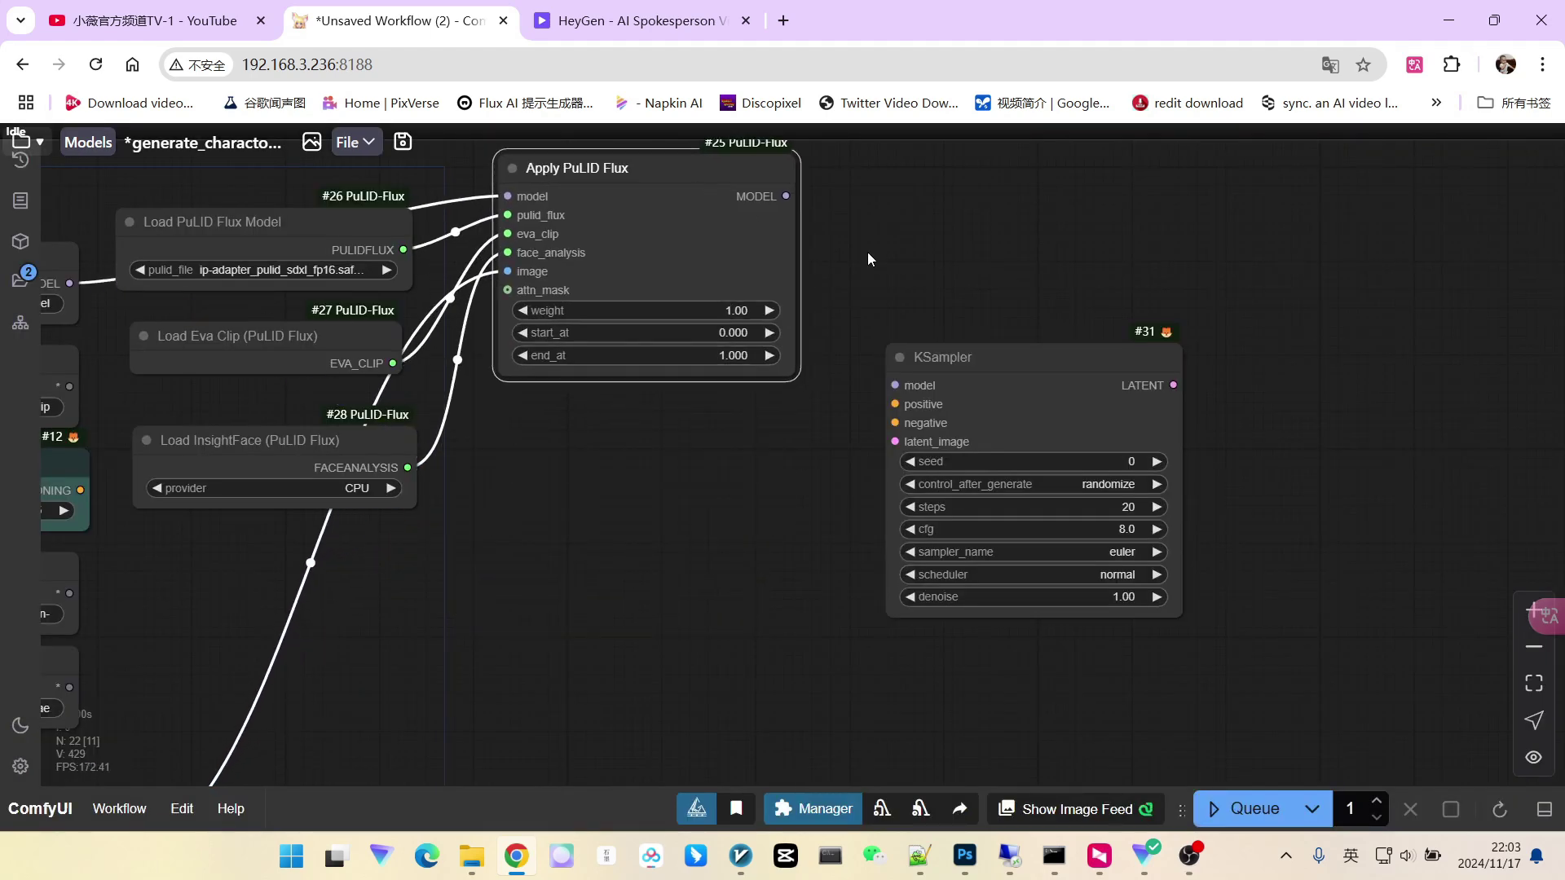
left_click_drag(869, 260, 1035, 413)
left_click_drag(814, 343, 815, 237)
left_click_drag(920, 289, 709, 499)
Step: Connect FluxGuidance to the KSampler's positive input, Set_fluxcon- to negative, and EmptySD3LatentImage's LATENT output to latent_image
left_click_drag(256, 447, 467, 265)
scroll(467, 264, "down", 1)
left_click_drag(472, 359, 867, 362)
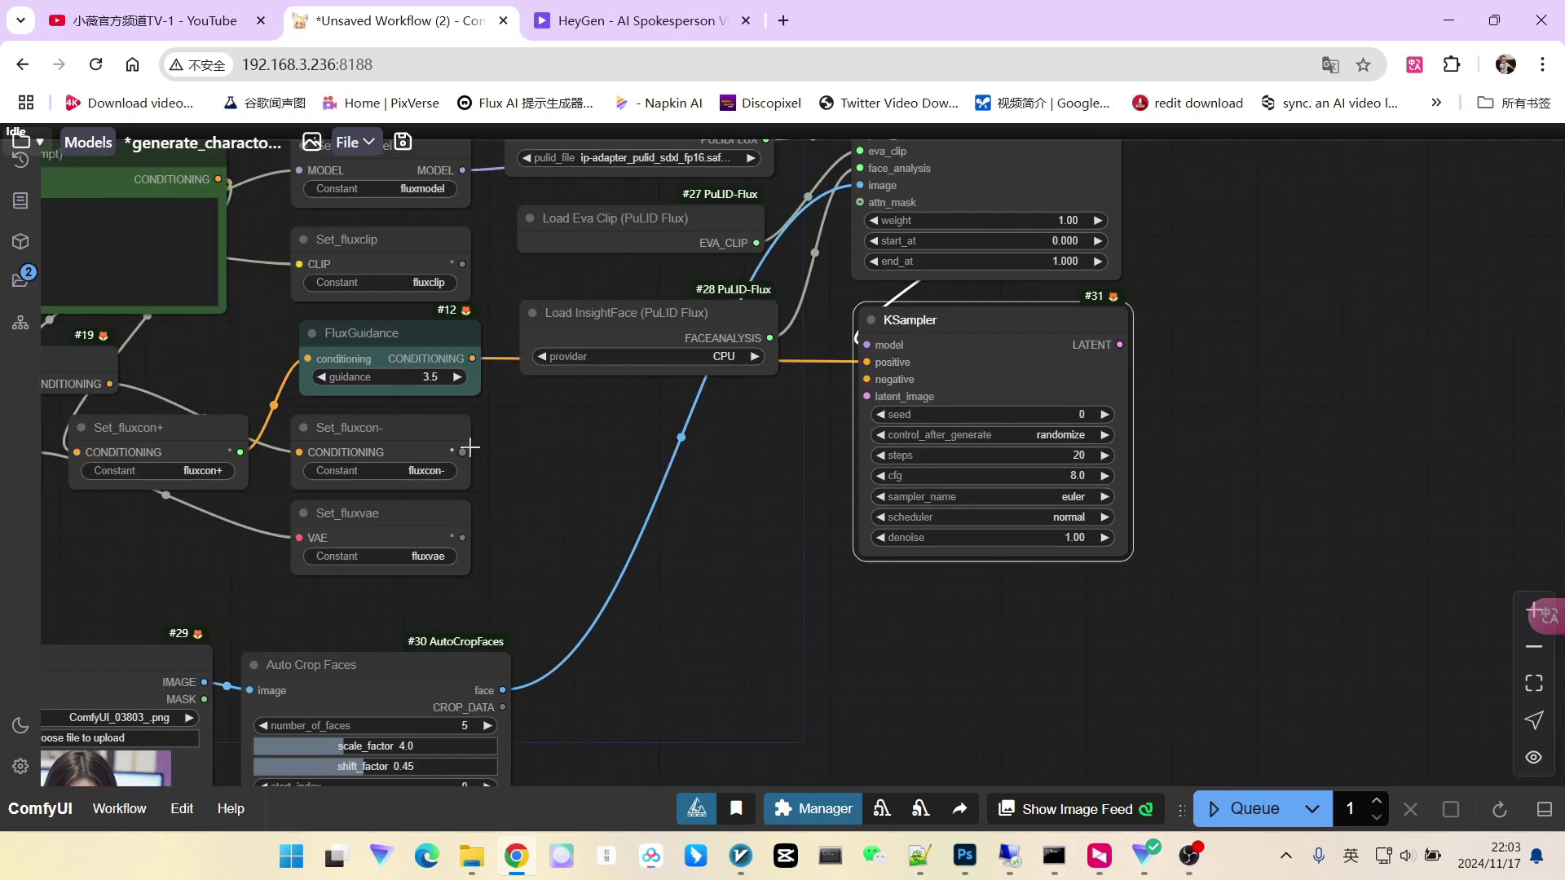
left_click_drag(462, 451, 866, 379)
scroll(844, 522, "down", 4)
left_click_drag(351, 376, 1086, 424)
Step: Add a VAE Decode node fed by the KSampler's LATENT and Set_fluxvae's VAE outputs, with a Save Image node on its IMAGE output
scroll(1059, 481, "up", 3)
left_click_drag(1059, 482, 562, 489)
left_click_drag(829, 368, 889, 330)
left_click(980, 375)
scroll(986, 464, "down", 1)
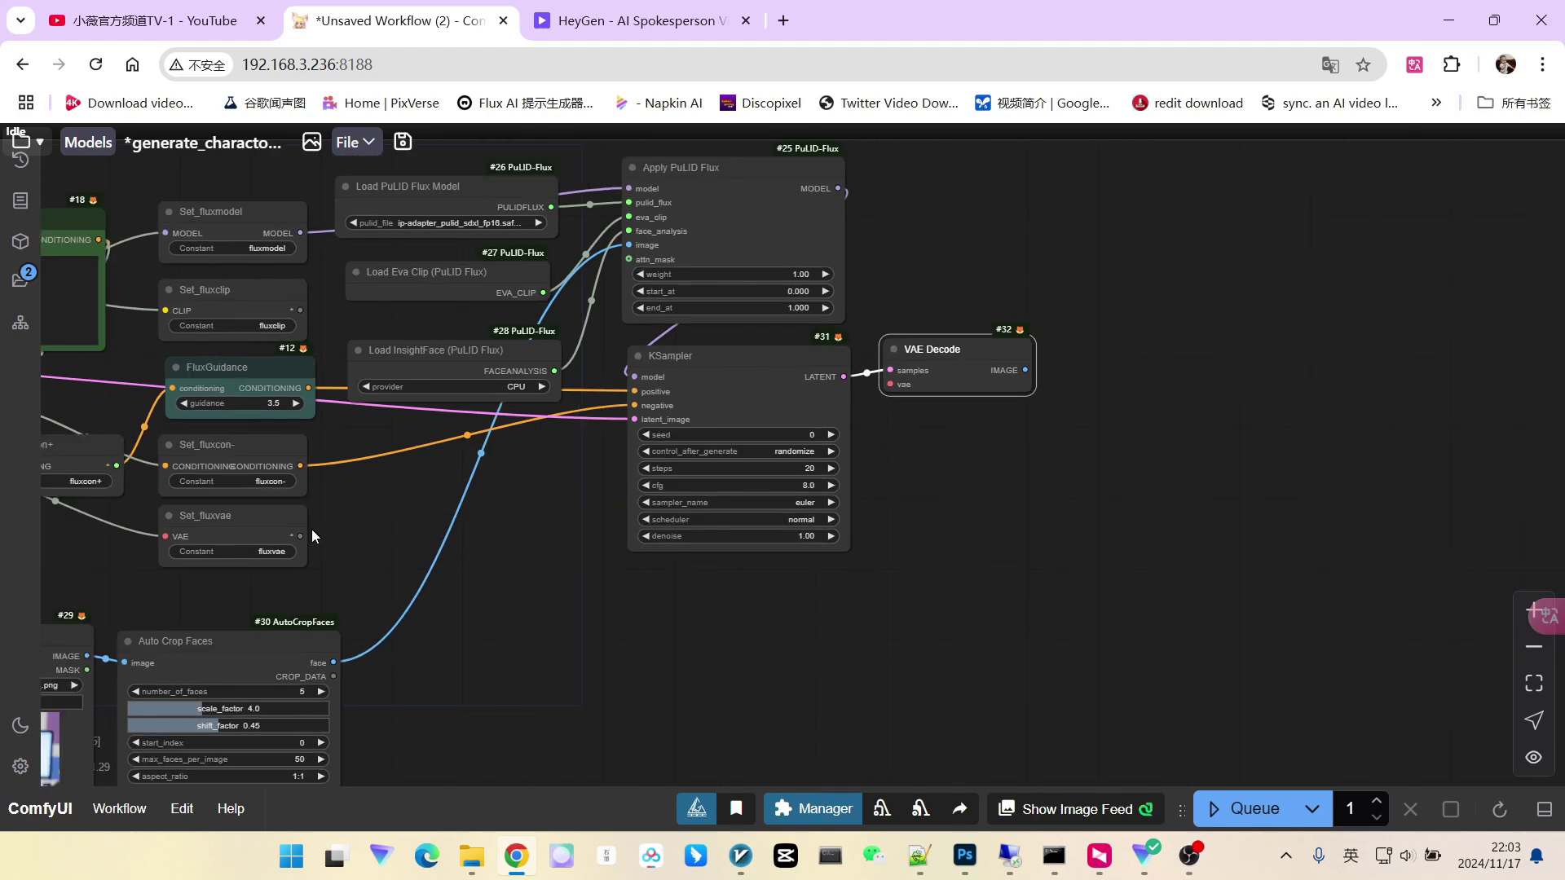
left_click_drag(300, 535, 890, 384)
left_click_drag(1025, 370, 1345, 577)
left_click(1138, 471)
Step: Enter a positive prompt describing a young woman with a beautiful face, soft light and long, sleek black hair, captured from the waist up
scroll(1161, 530, "down", 5)
scroll(804, 277, "up", 5)
left_click(805, 277)
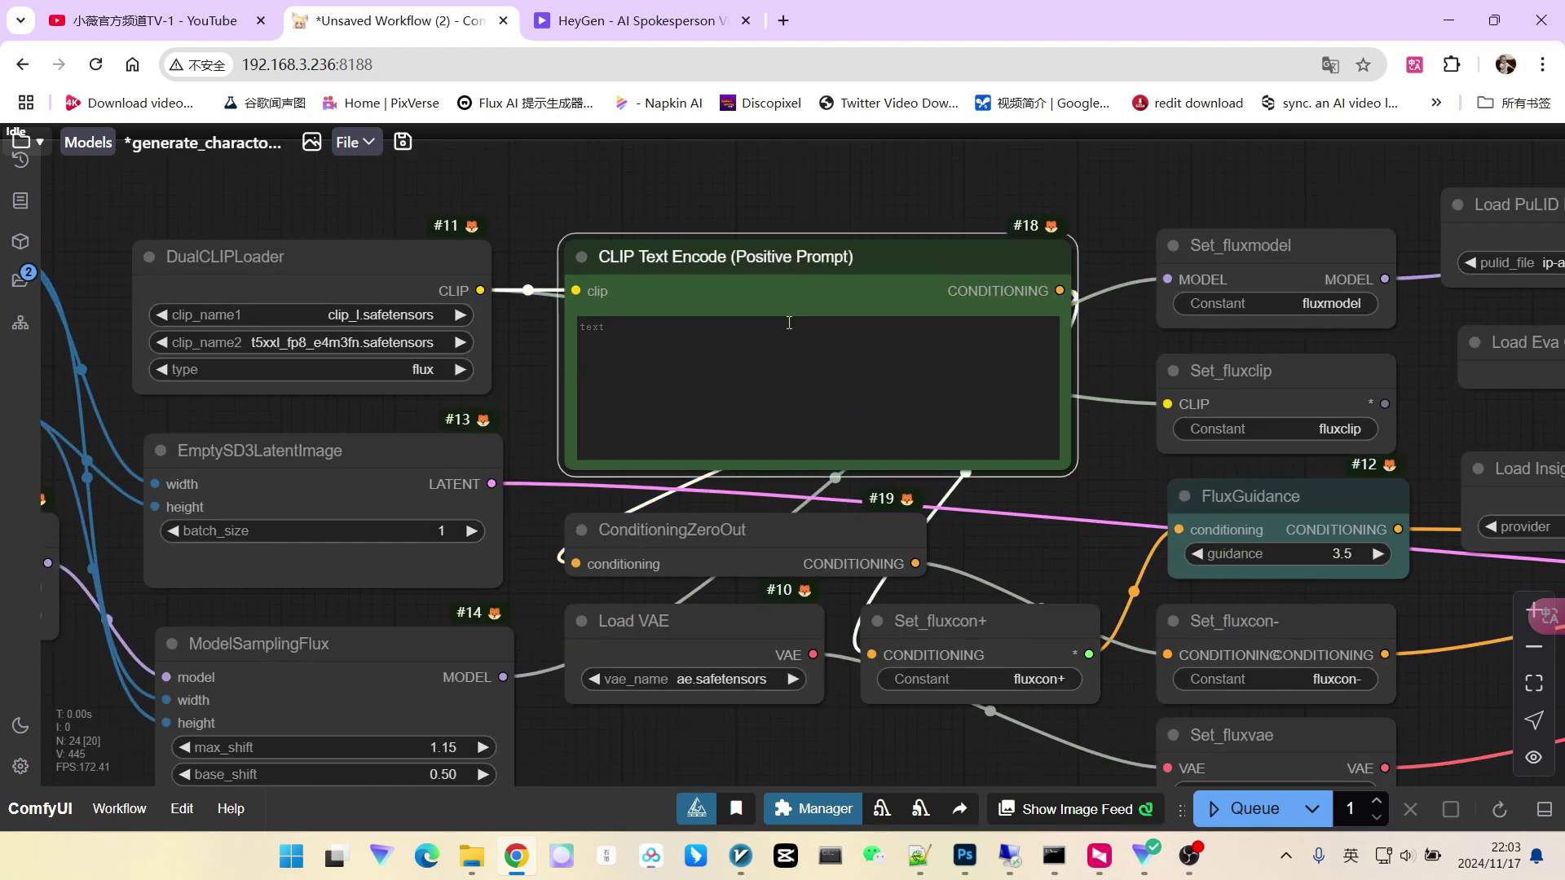
scroll(1011, 243, "down", 1)
left_click_drag(1057, 209, 820, 229)
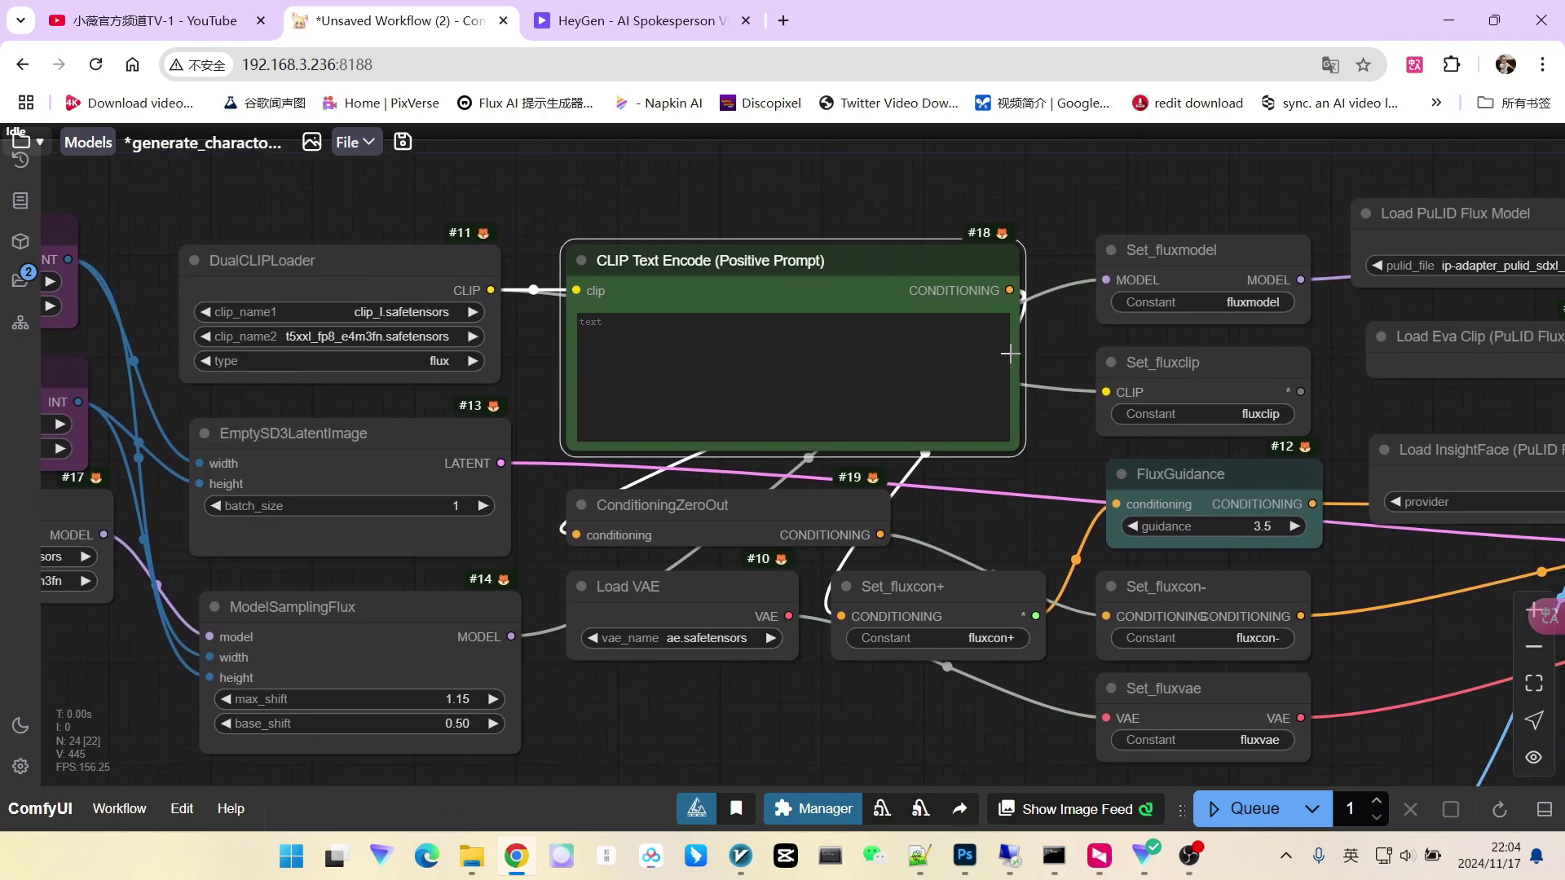
scroll(555, 371, "up", 4)
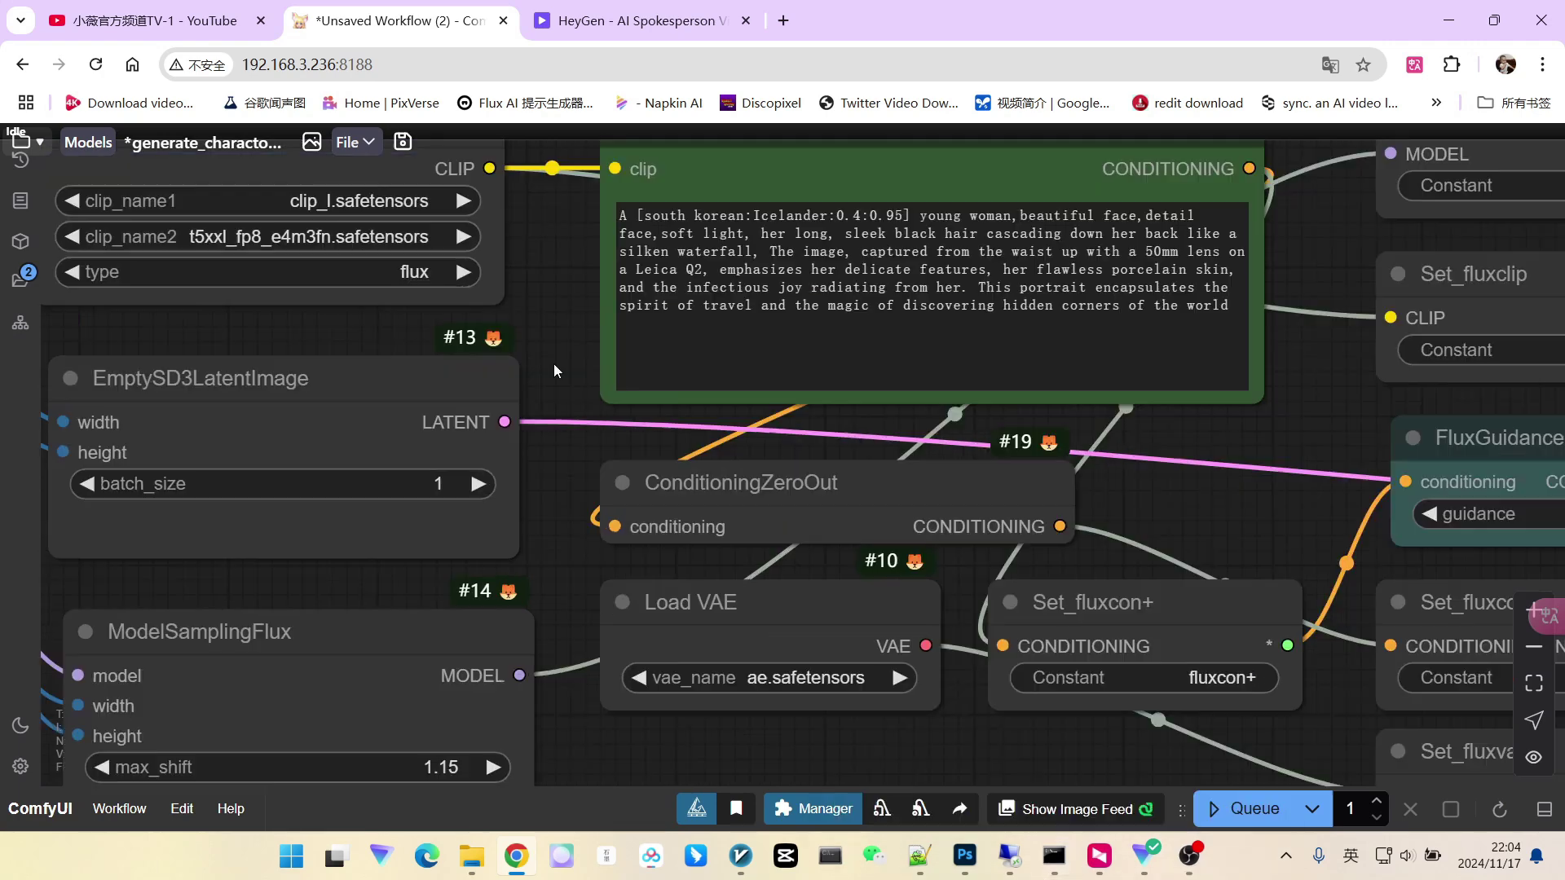
Step: Add a PreviewImage node to the face output of Auto Crop Faces
scroll(575, 339, "down", 4)
scroll(1104, 383, "down", 3)
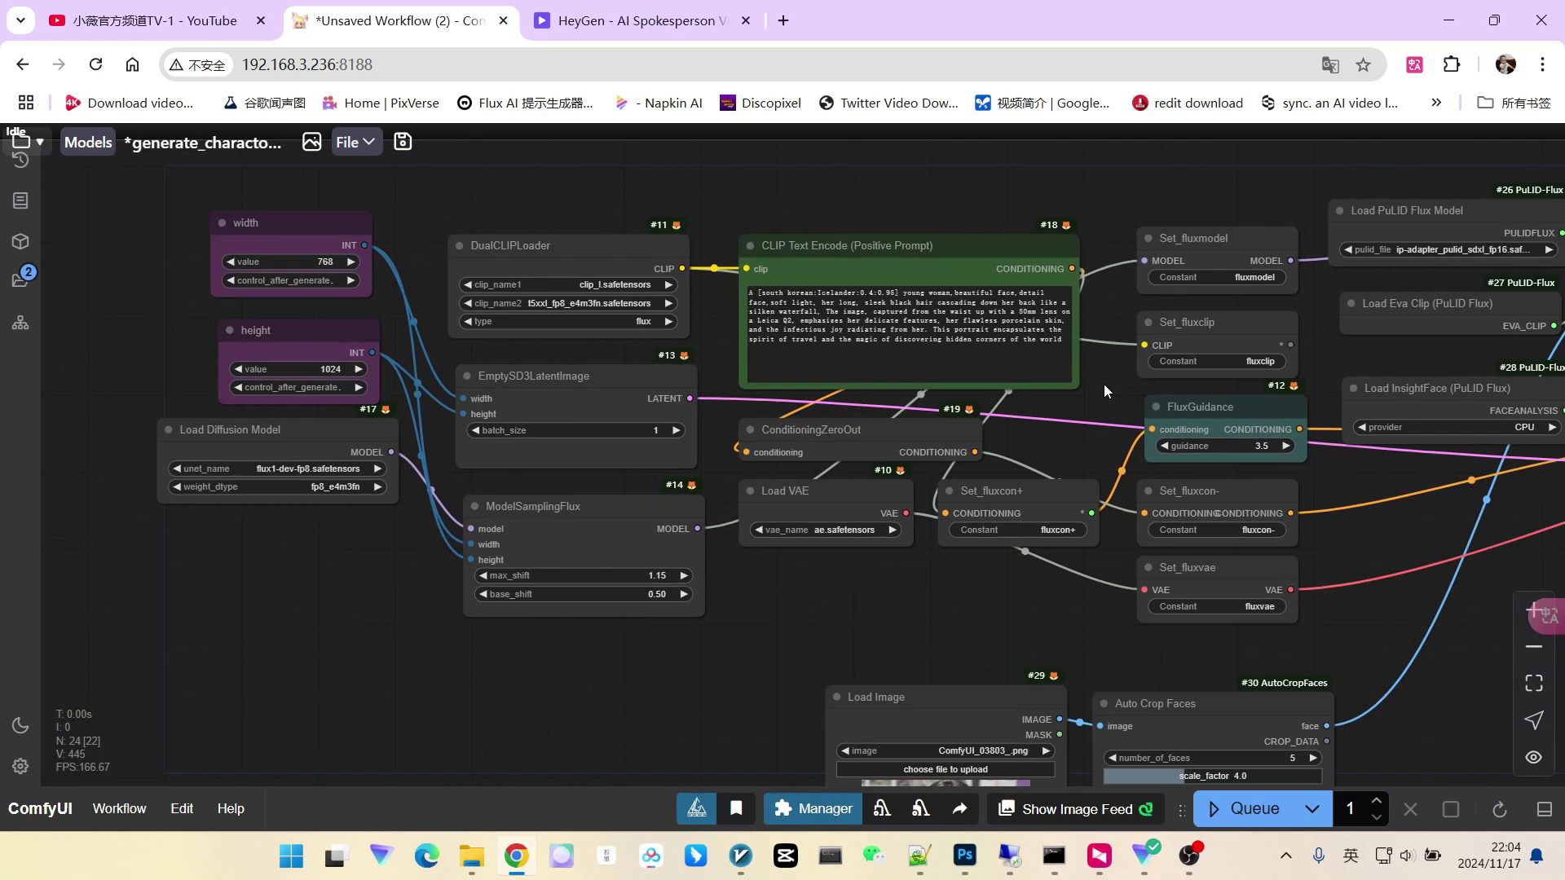
left_click_drag(1103, 384, 911, 391)
scroll(647, 538, "up", 3)
left_click_drag(633, 531, 729, 539)
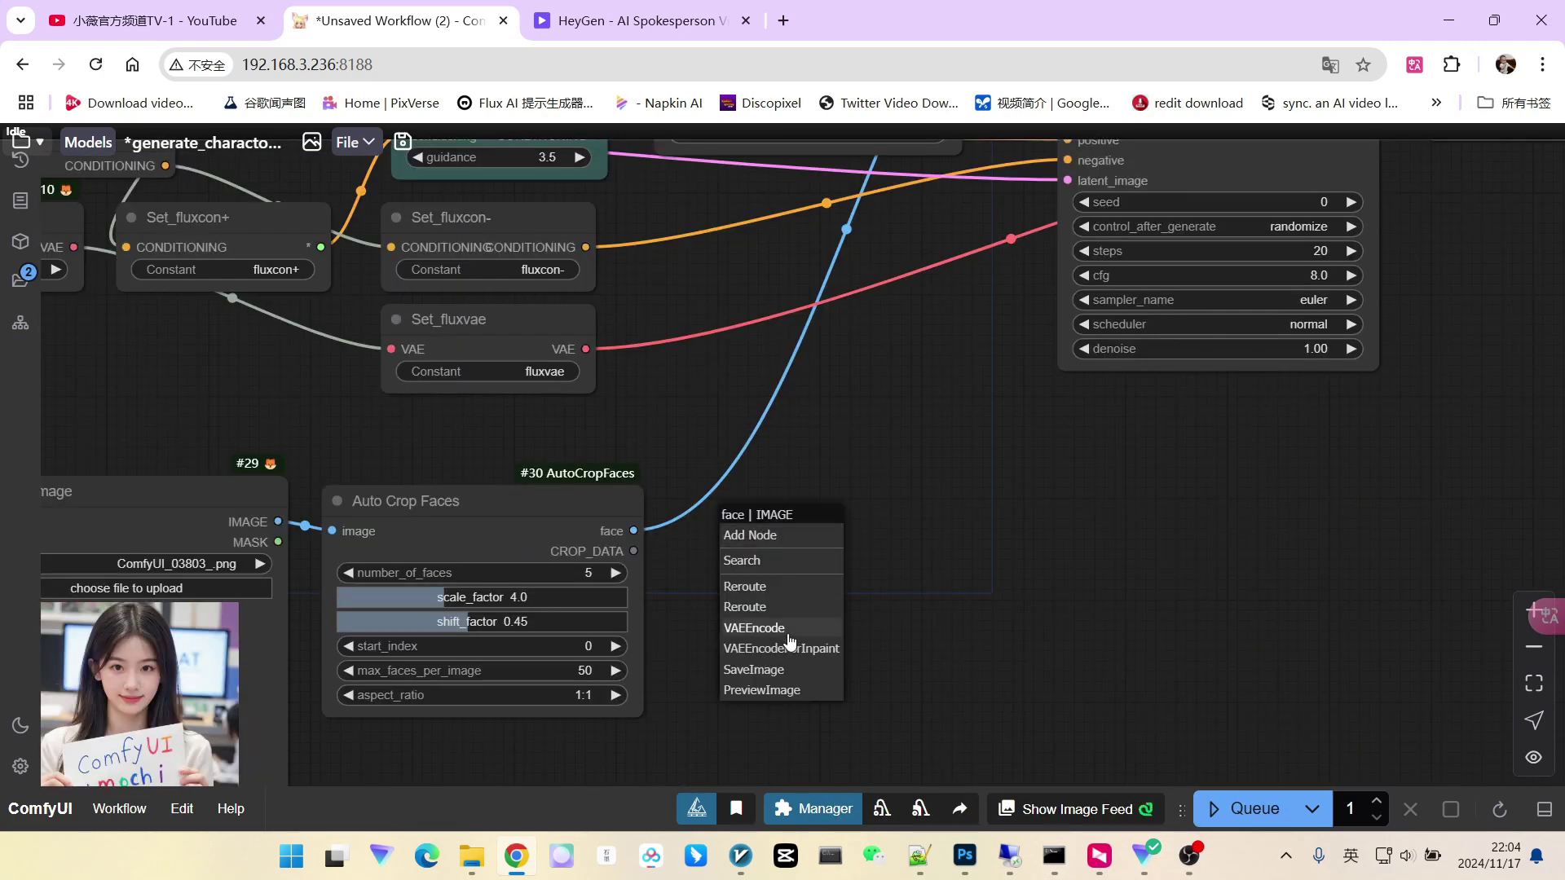
left_click(766, 691)
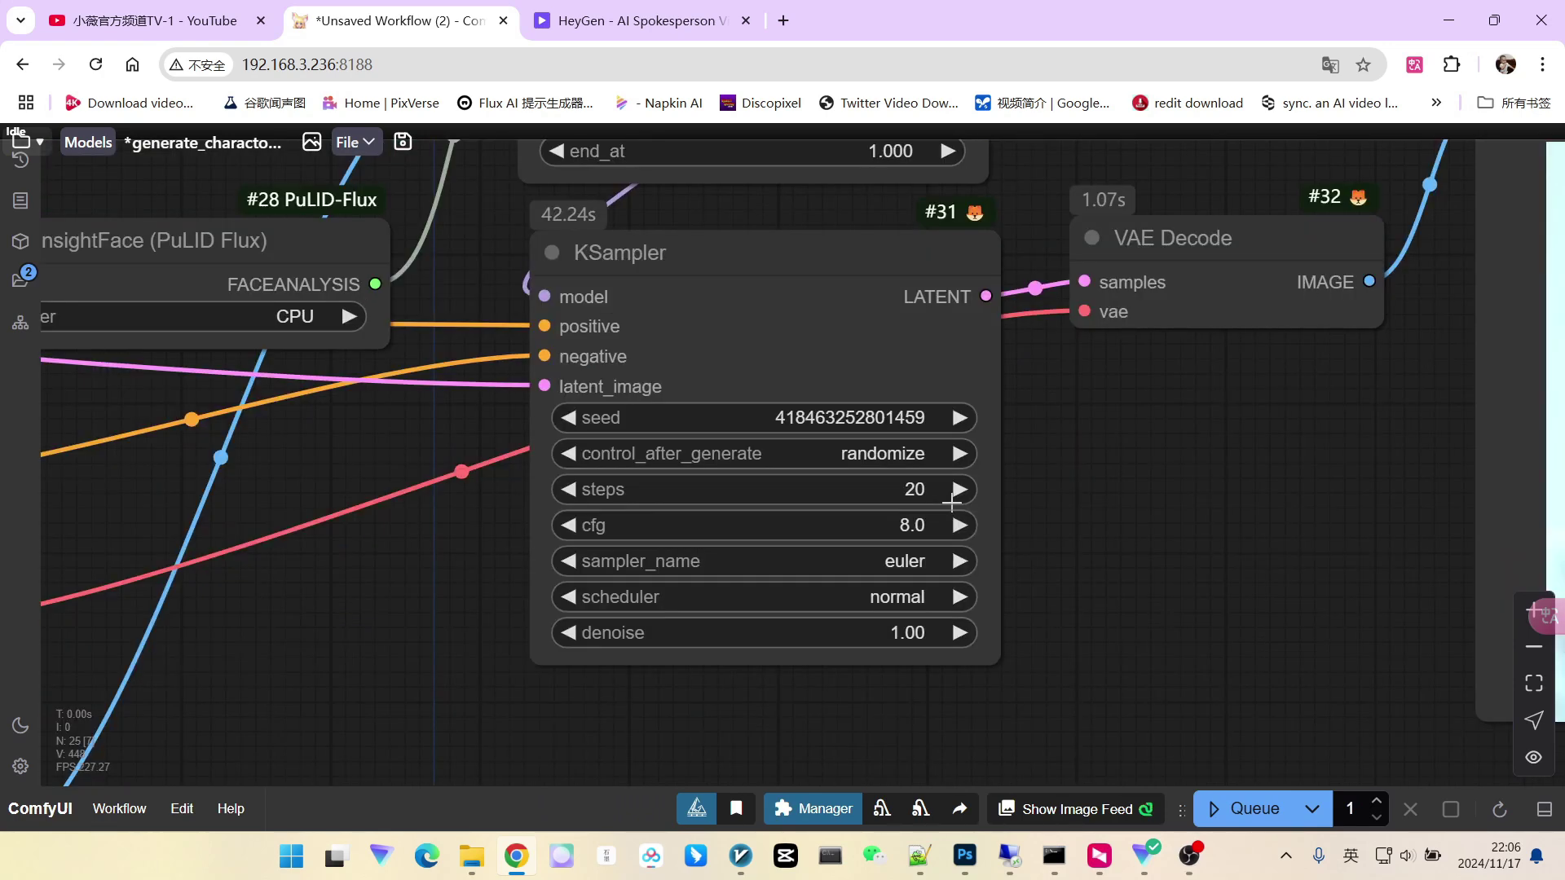
Step: Set the KSampler to 25 steps, a cfg of 1.0 and the simple scheduler
left_click(910, 489)
type("2")
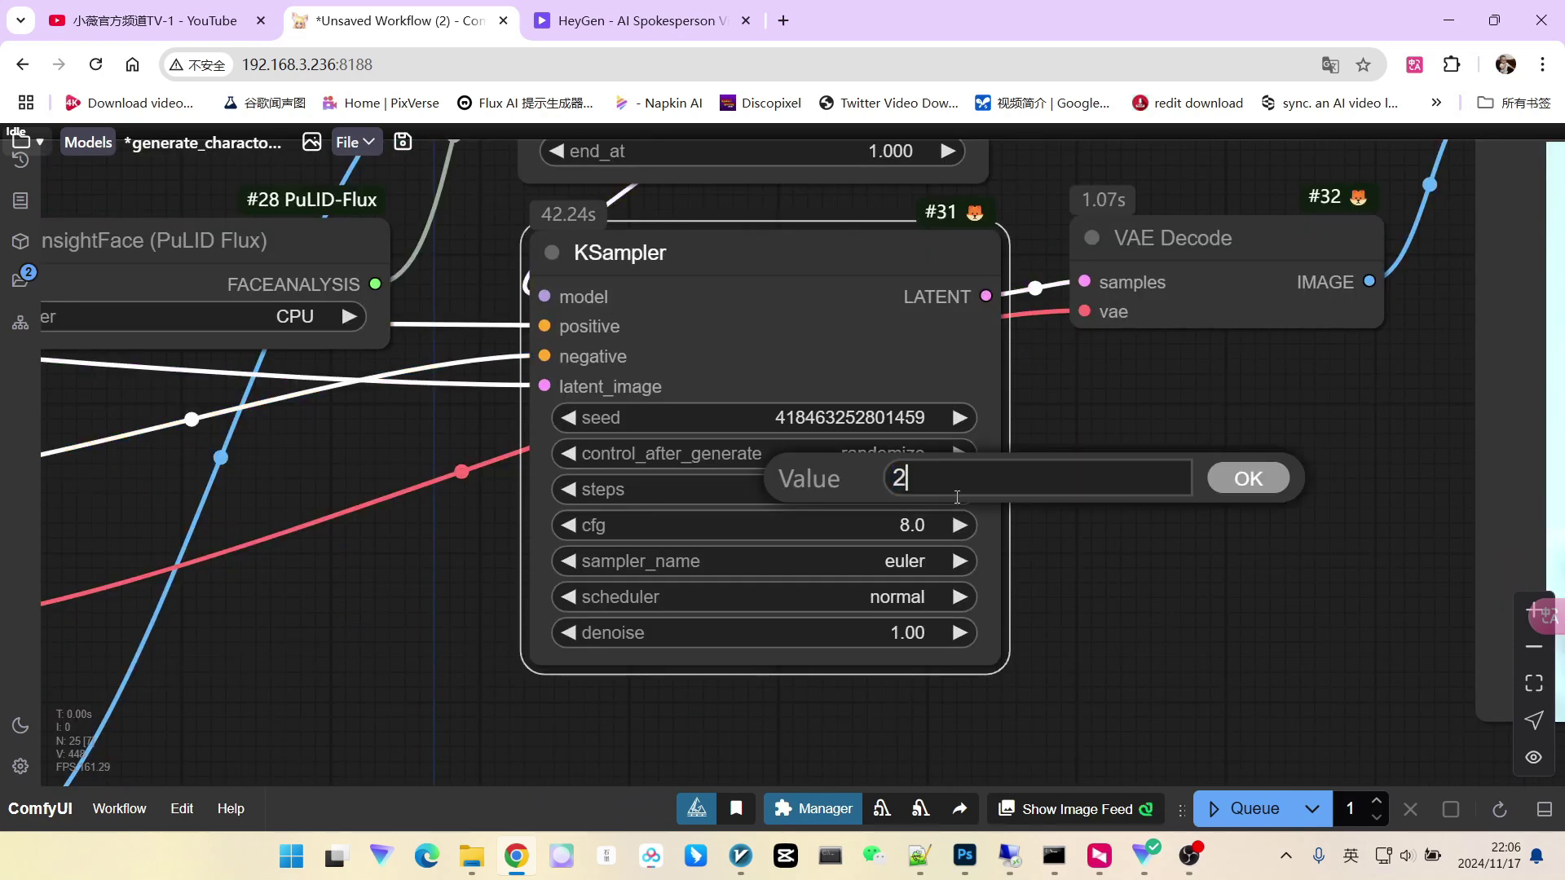
type("5")
left_click(1215, 489)
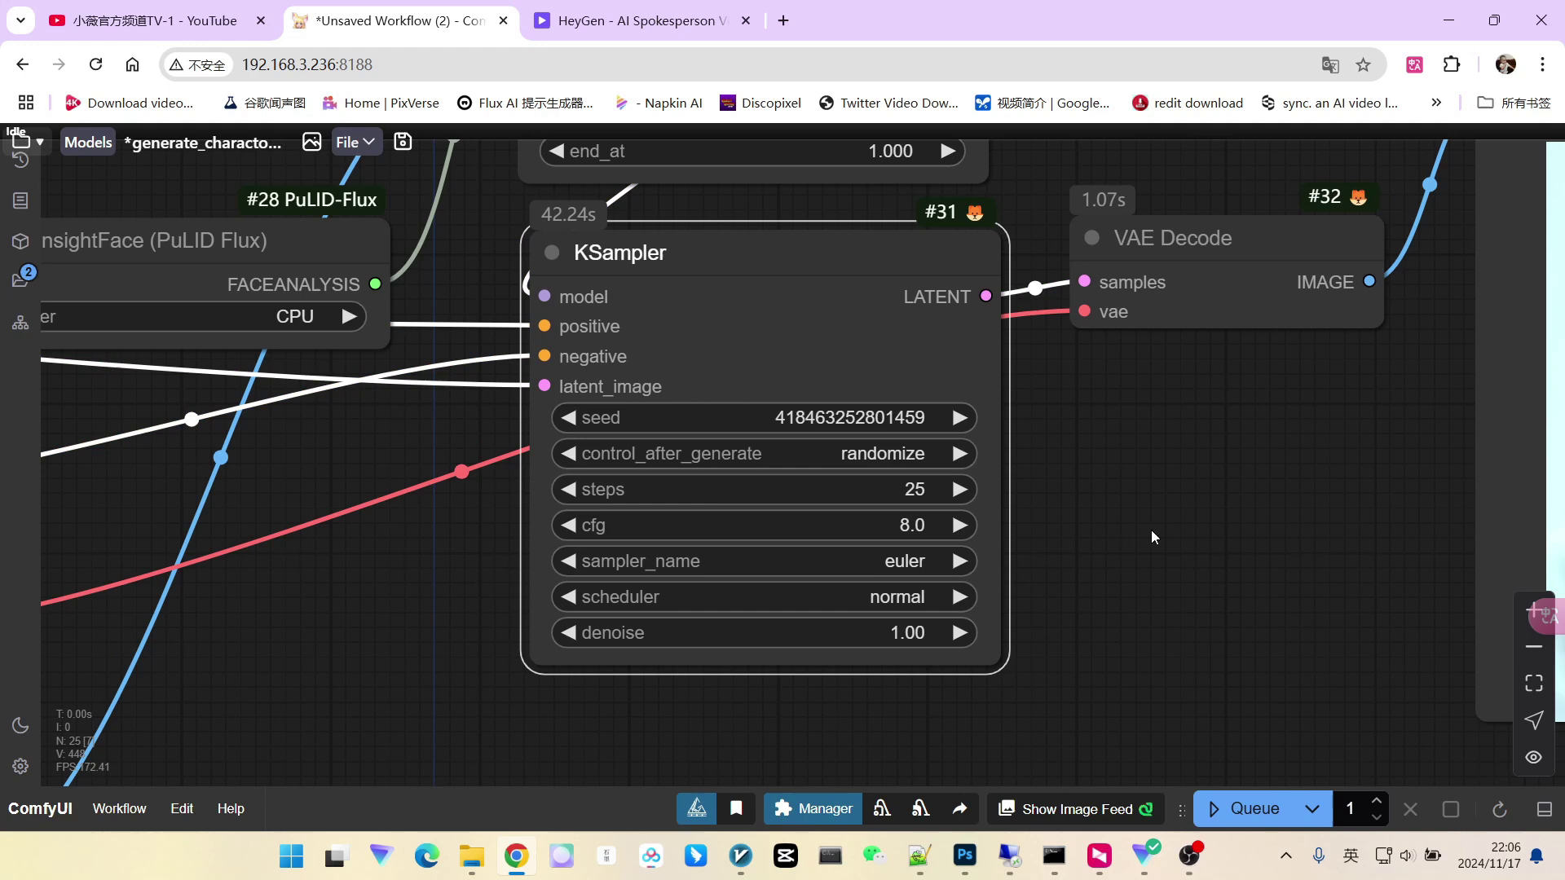
left_click(869, 537)
type("1")
left_click(1227, 524)
left_click(864, 596)
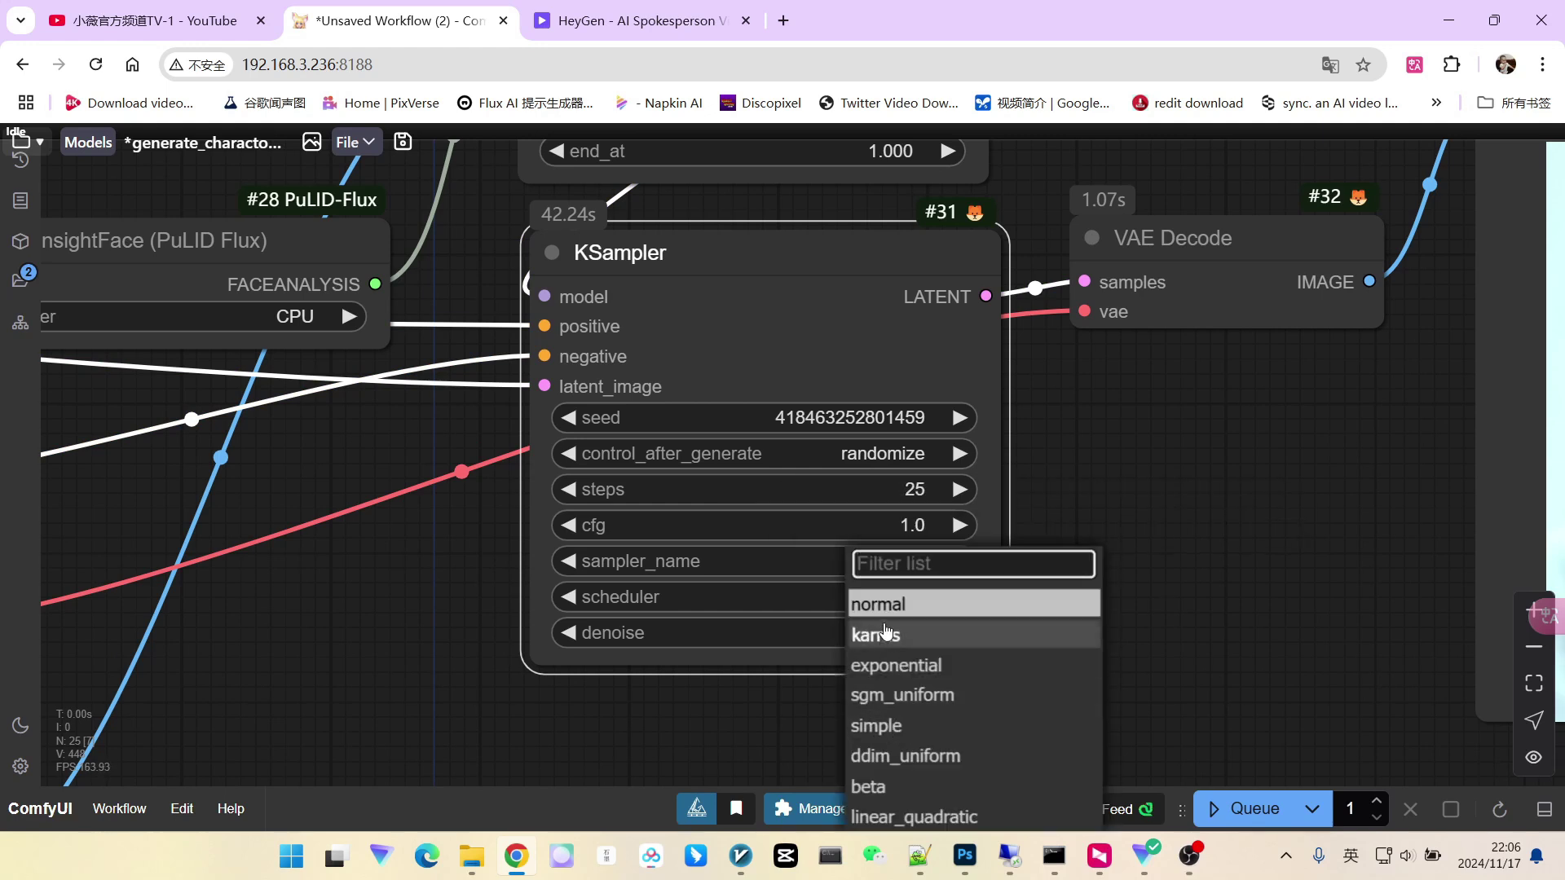
left_click(876, 726)
Step: Queue the workflow to generate an image with the changed sampler settings
scroll(1074, 629, "down", 5)
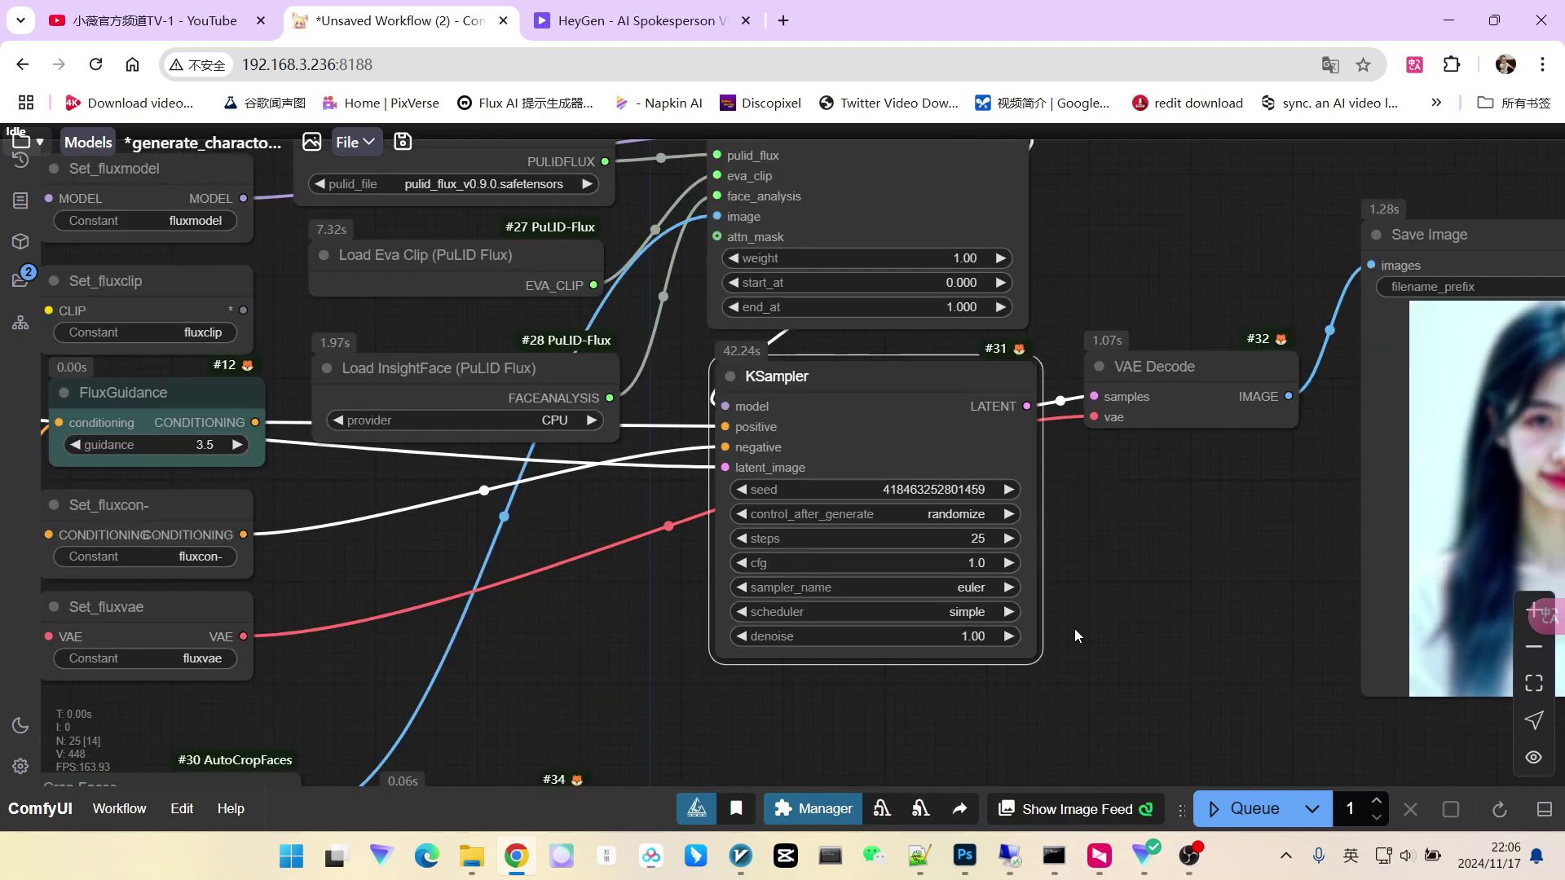
scroll(1030, 578, "up", 2)
scroll(1030, 578, "down", 3)
key("ctrl+Return")
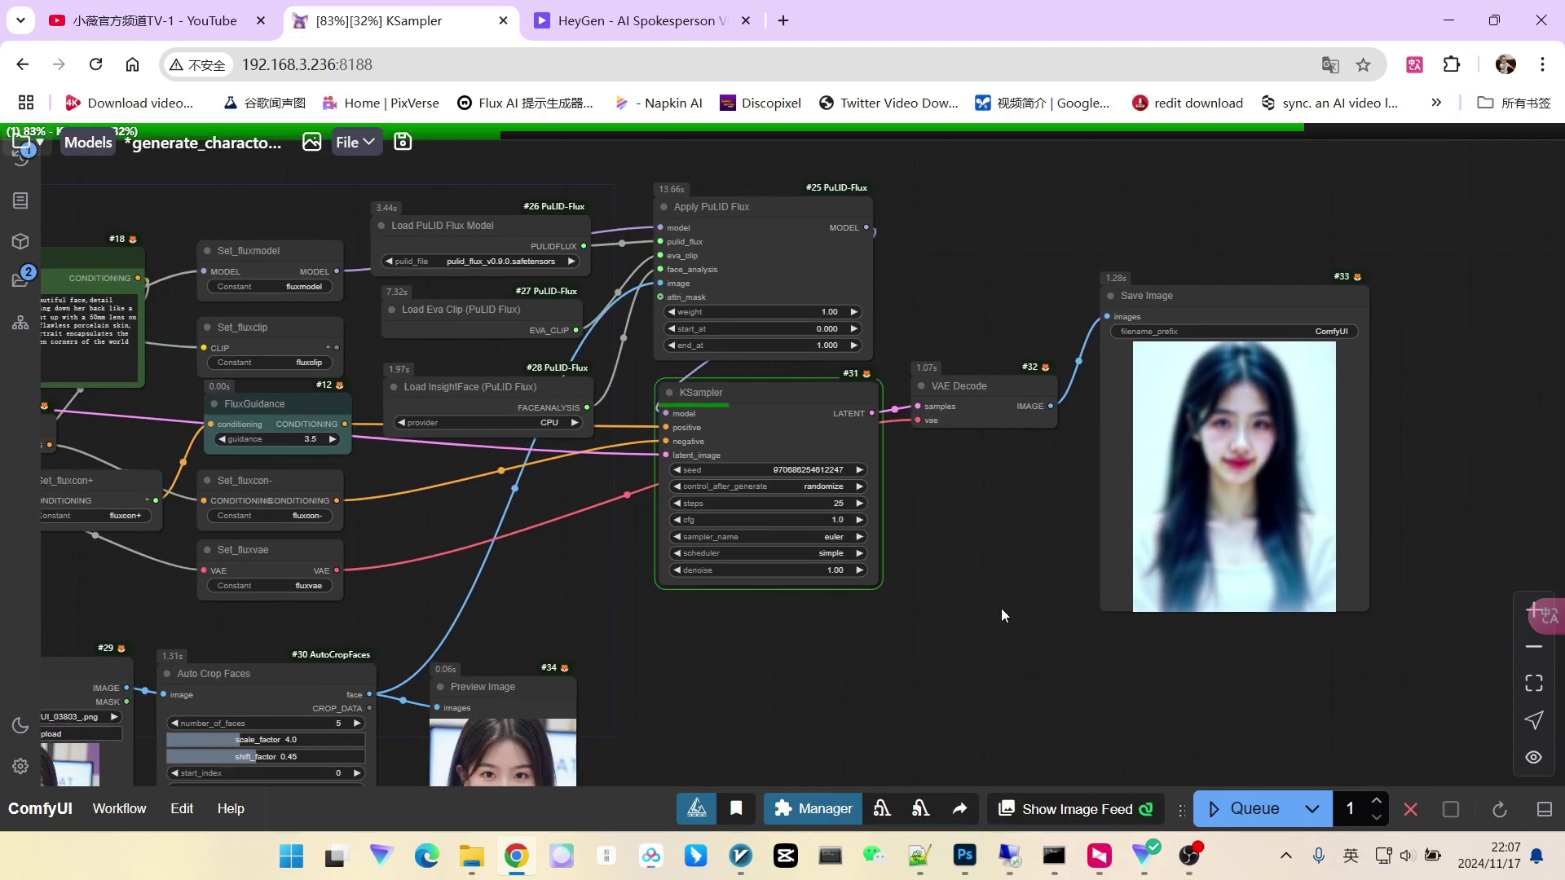
Step: Check the finished portrait's face up close in the Save Image node and queue the workflow for another image
scroll(1047, 374, "up", 12)
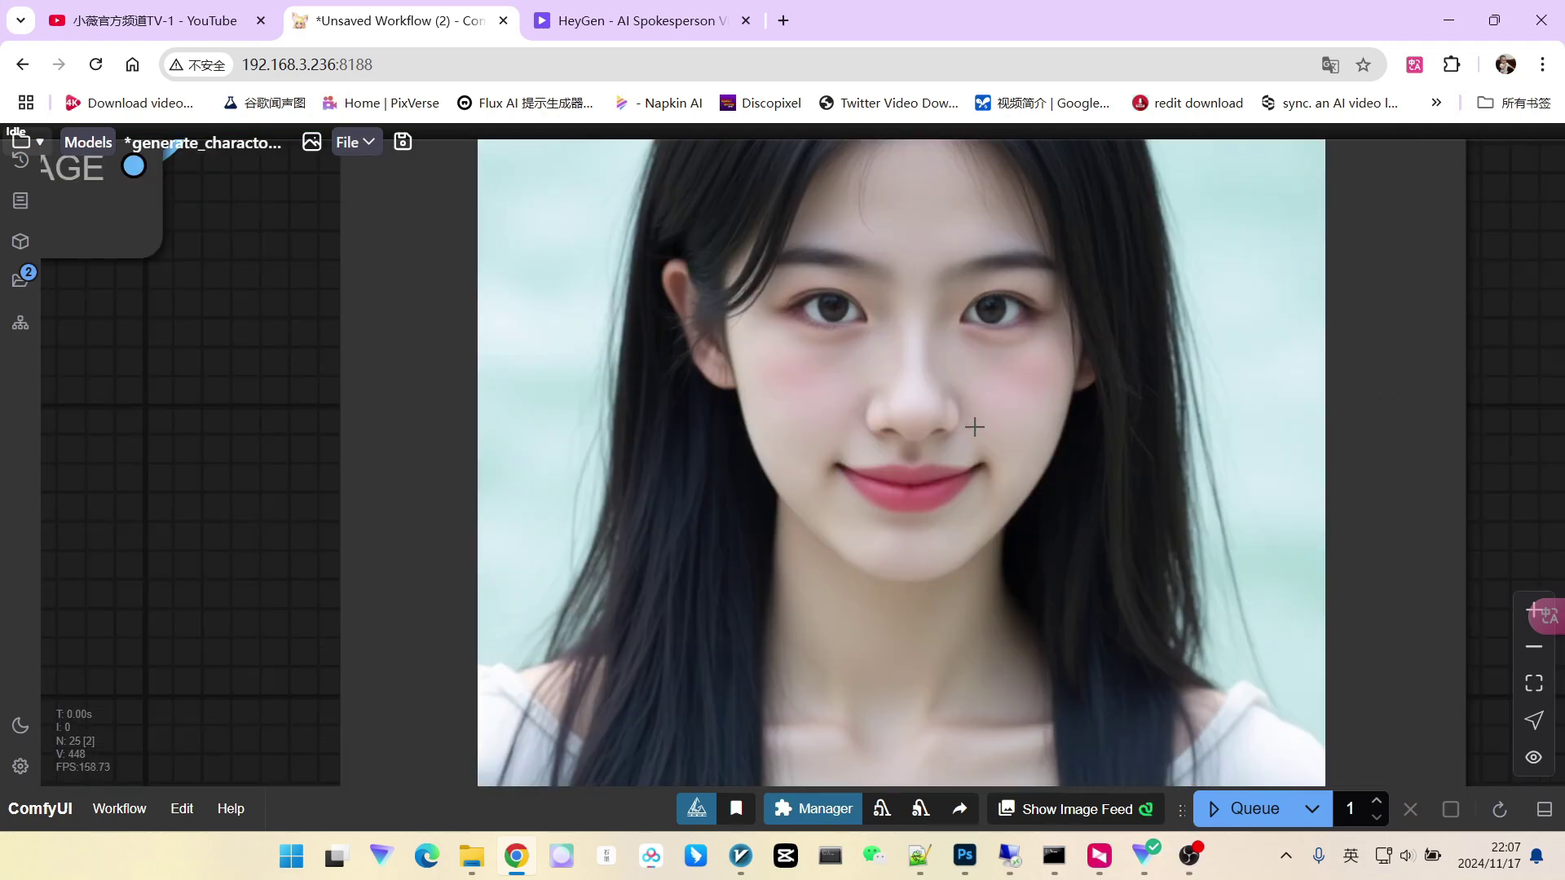
scroll(974, 424, "down", 3)
scroll(958, 373, "down", 1)
scroll(943, 375, "up", 6)
scroll(912, 357, "down", 9)
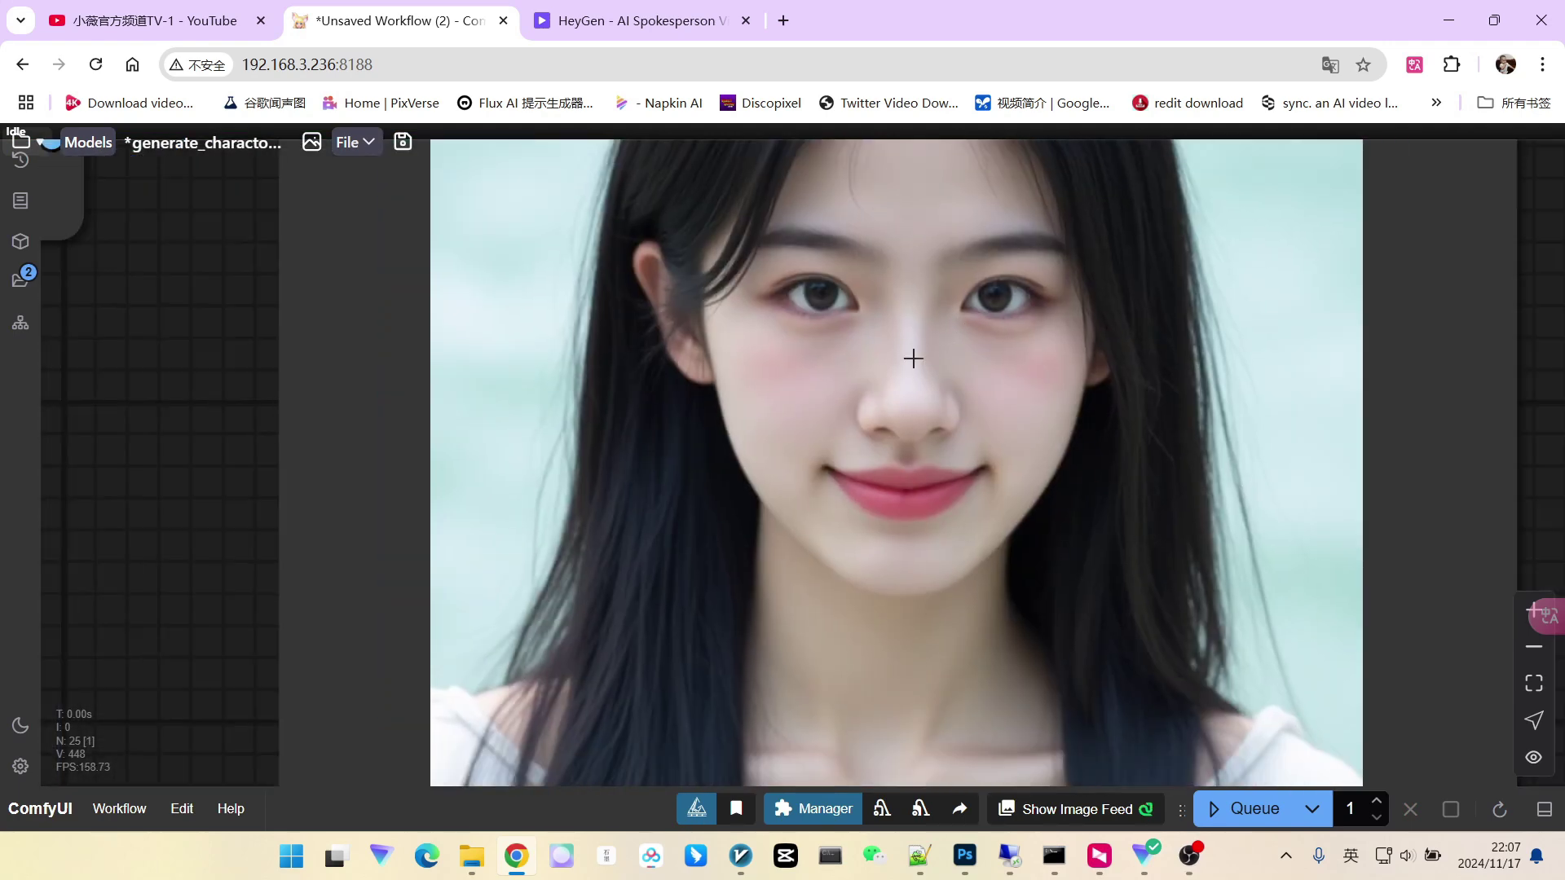
scroll(912, 363, "down", 5)
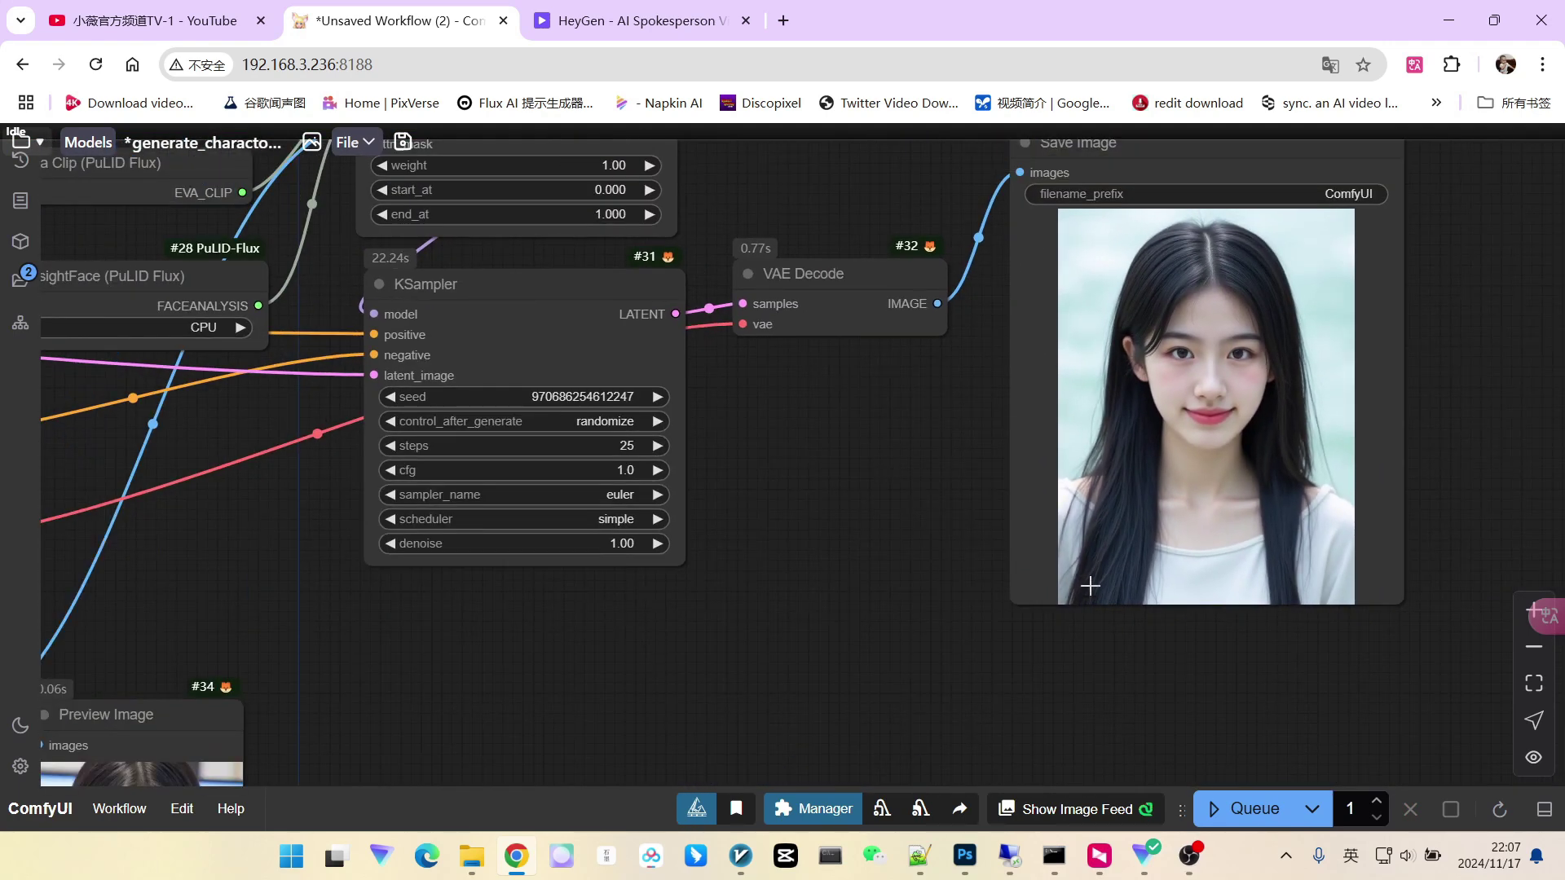
left_click(1212, 808)
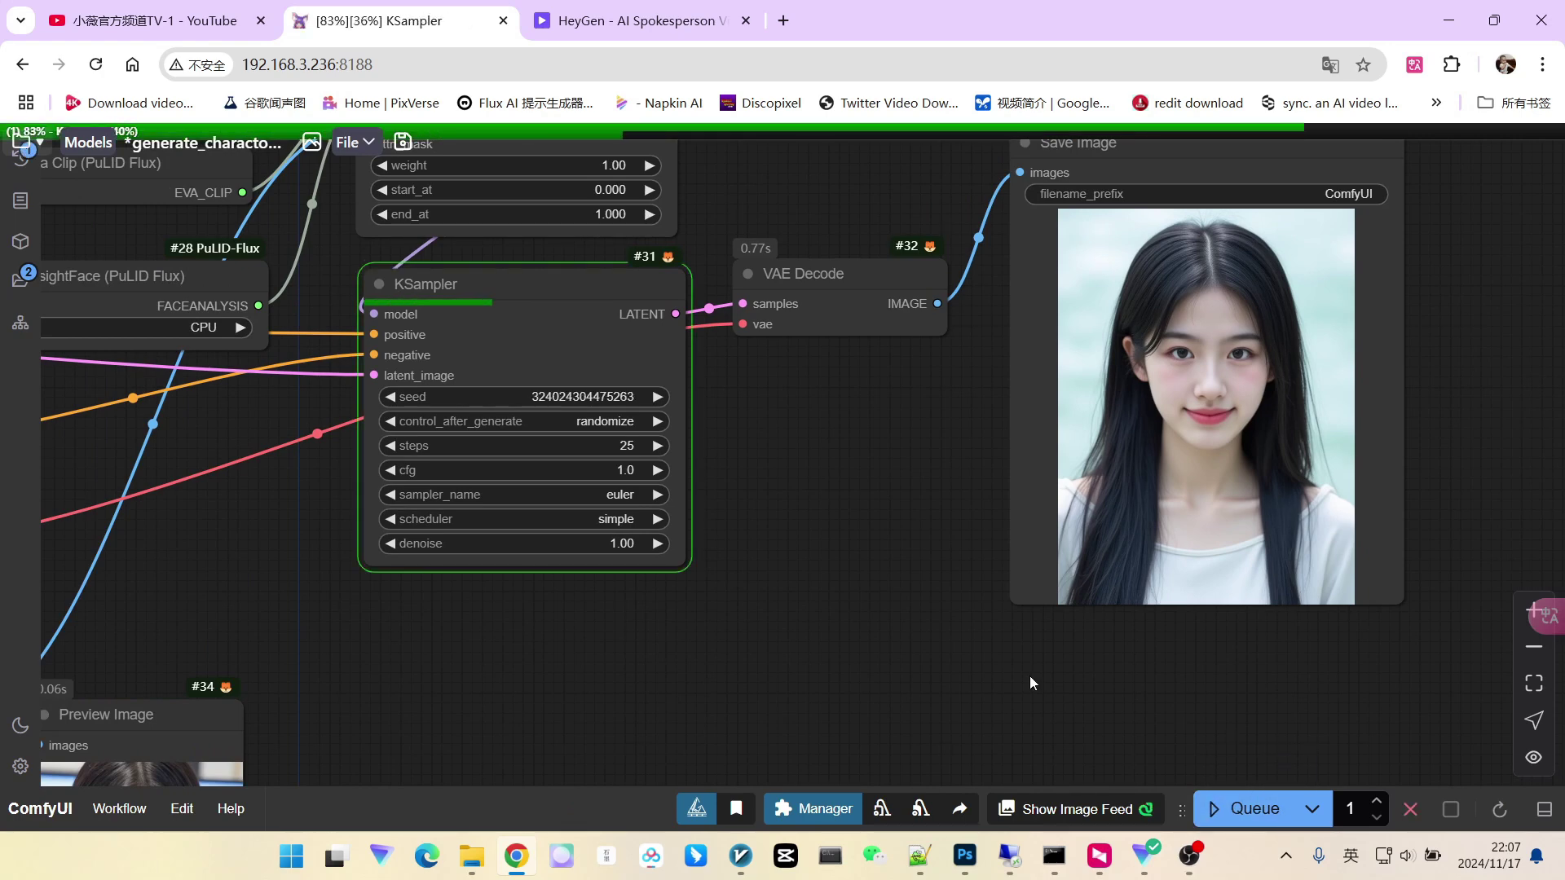
Step: Examine the new portrait in the Save Image node and compare its face with the cropped reference face
scroll(1029, 676, "down", 3)
scroll(1013, 426, "up", 6)
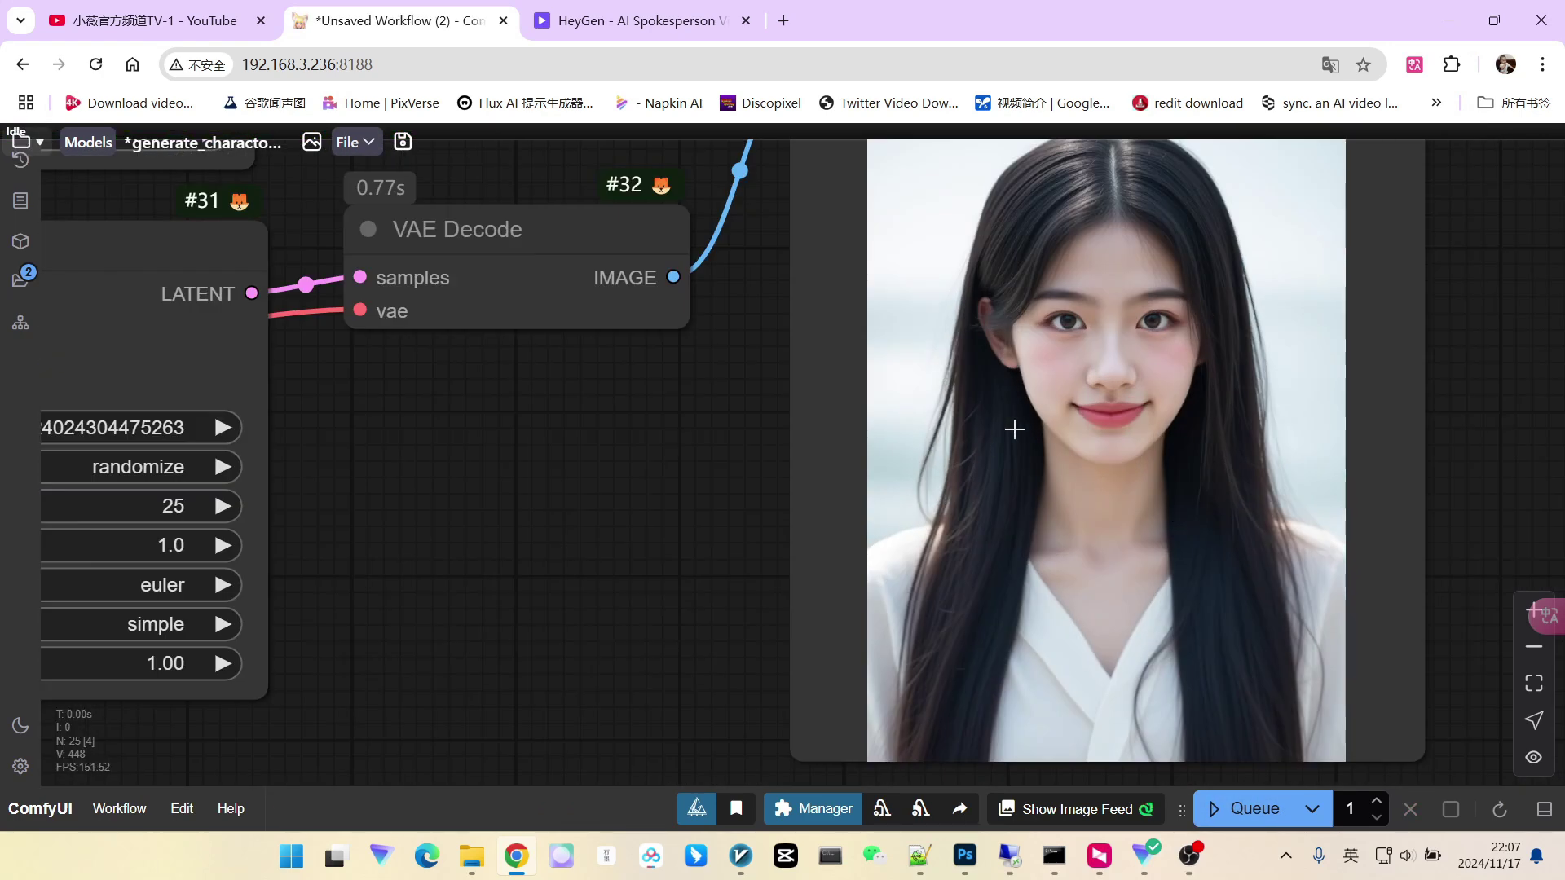
scroll(1017, 425, "down", 2)
scroll(1017, 424, "down", 3)
scroll(866, 500, "up", 2)
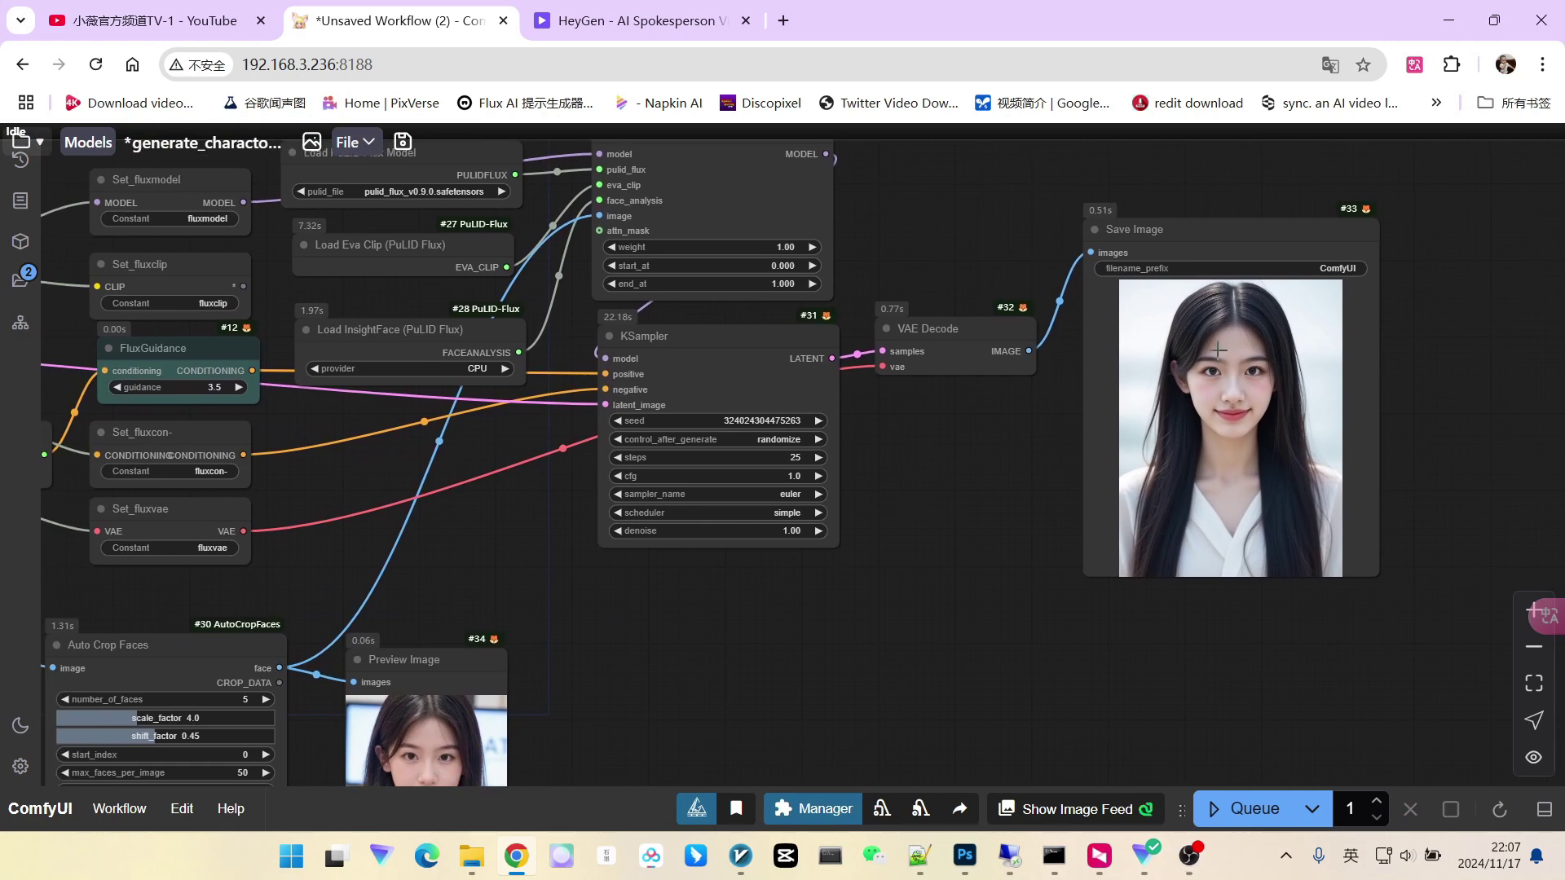
scroll(1205, 365, "up", 6)
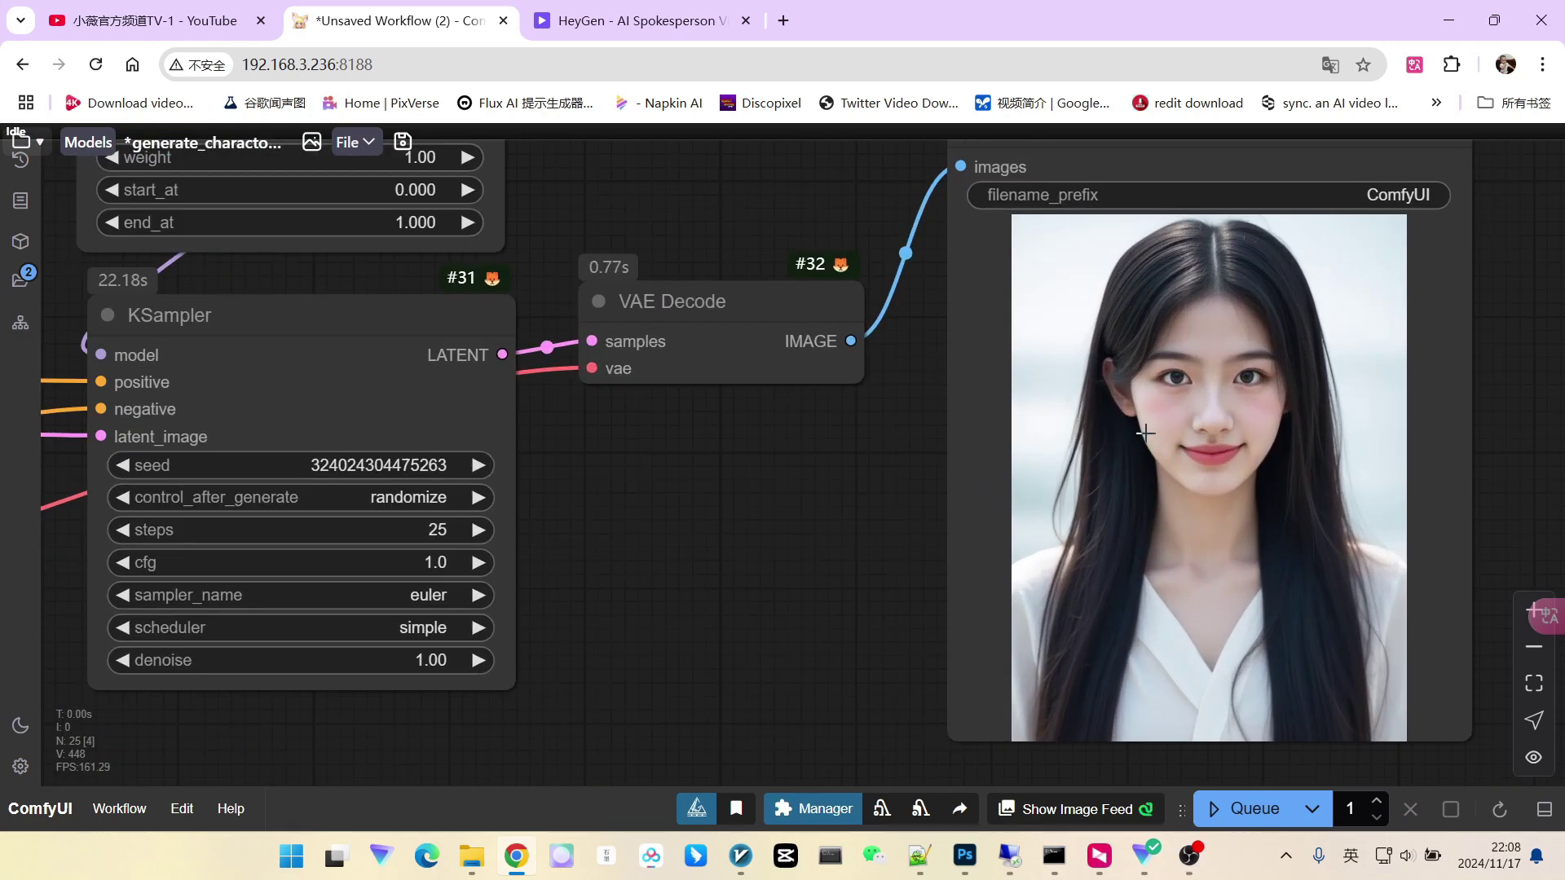
scroll(1054, 383, "down", 4)
scroll(943, 489, "up", 1)
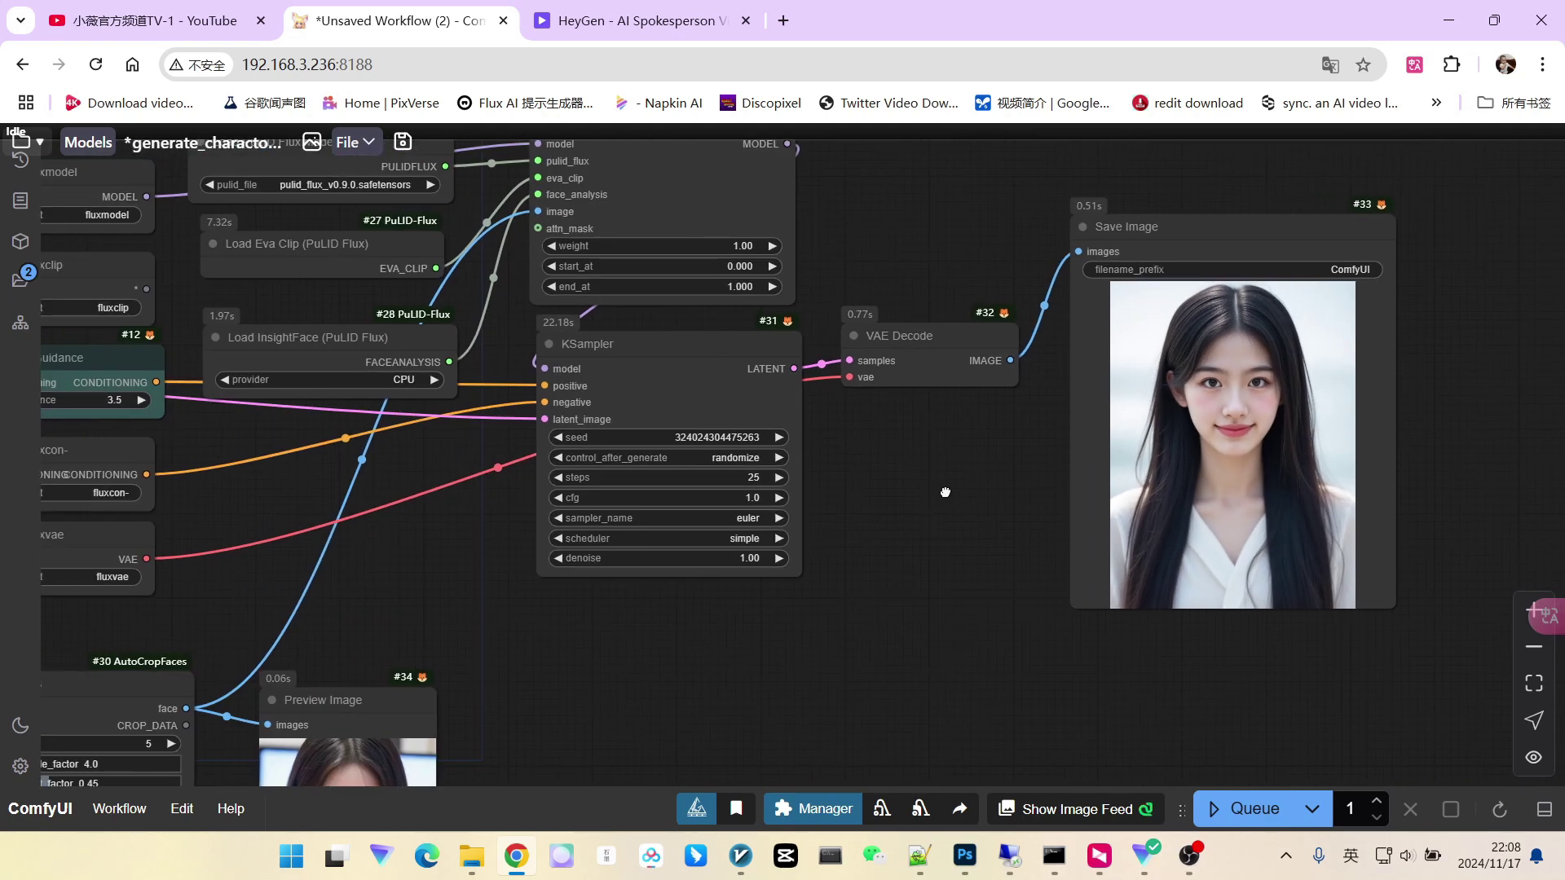
scroll(973, 491, "down", 3)
left_click_drag(938, 498, 1044, 489)
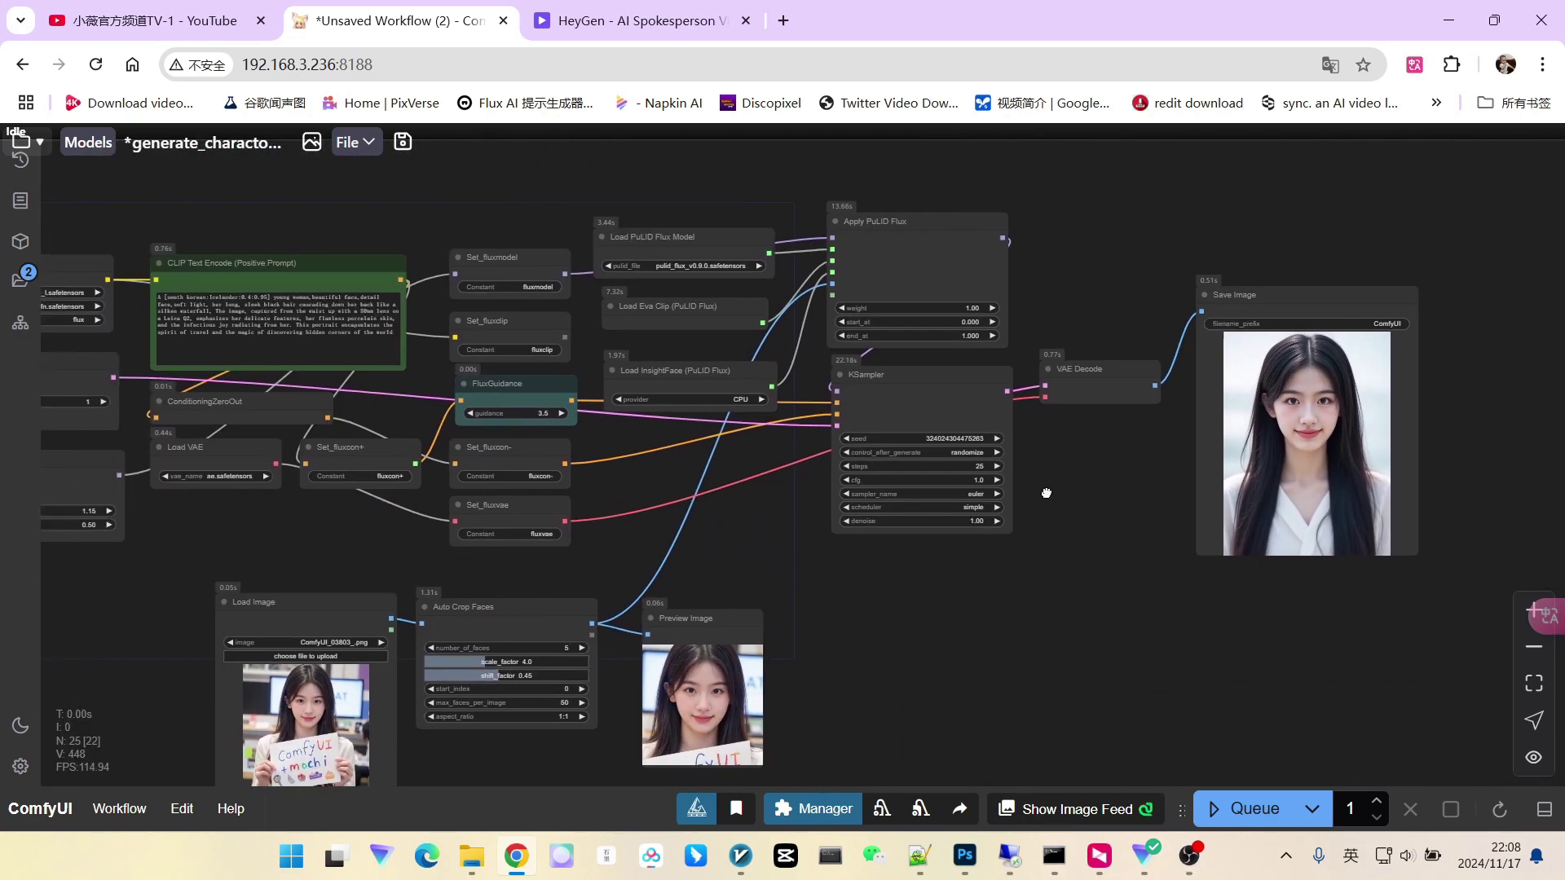
scroll(1071, 485, "up", 1)
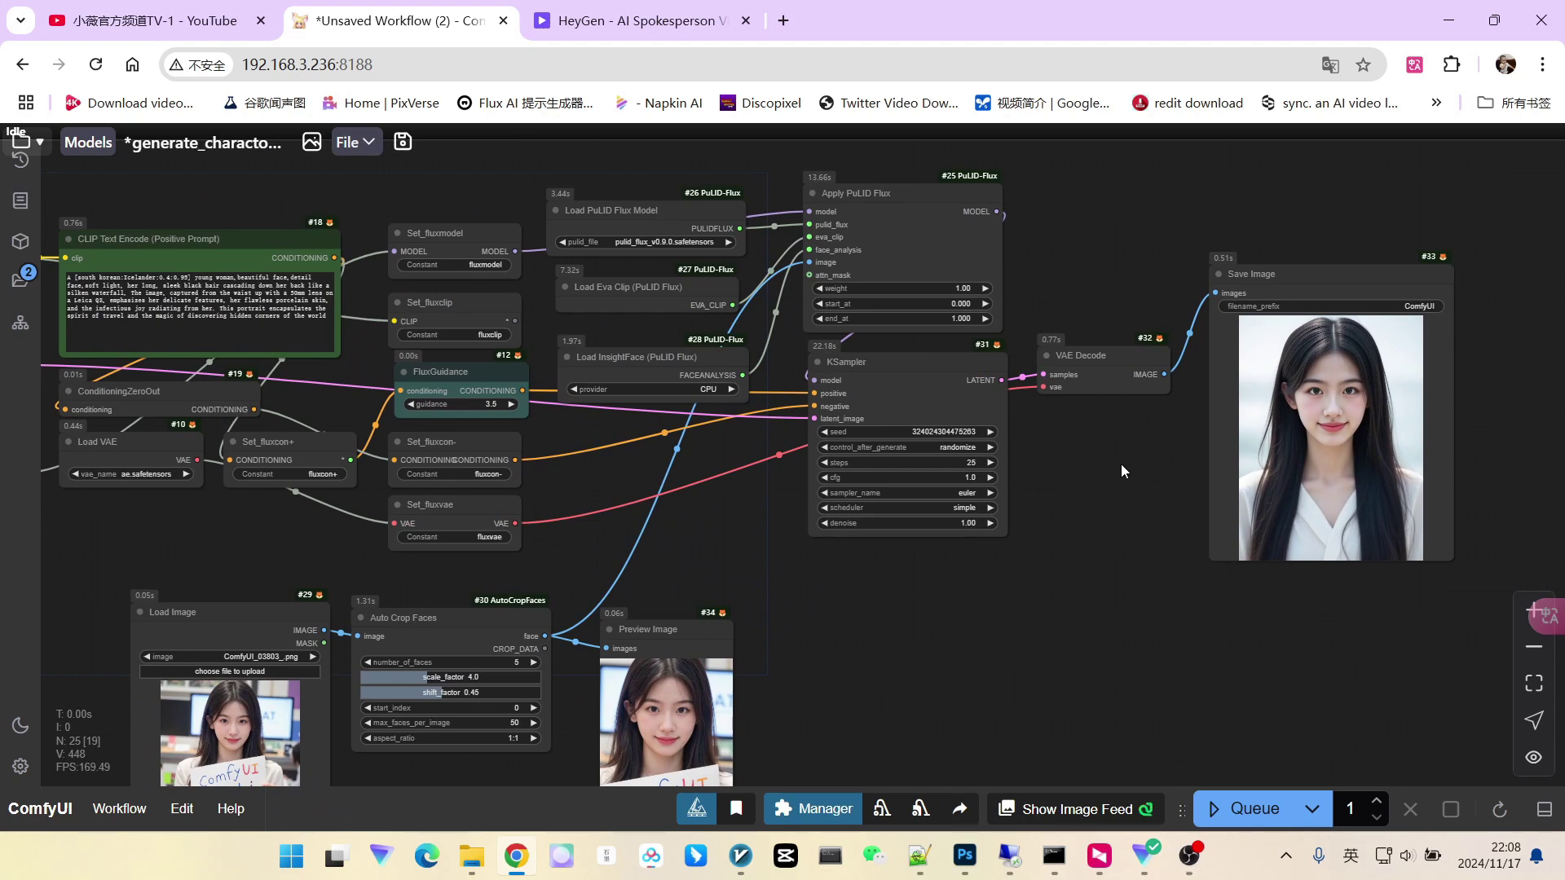
scroll(1136, 454, "up", 1)
scroll(1138, 453, "down", 2)
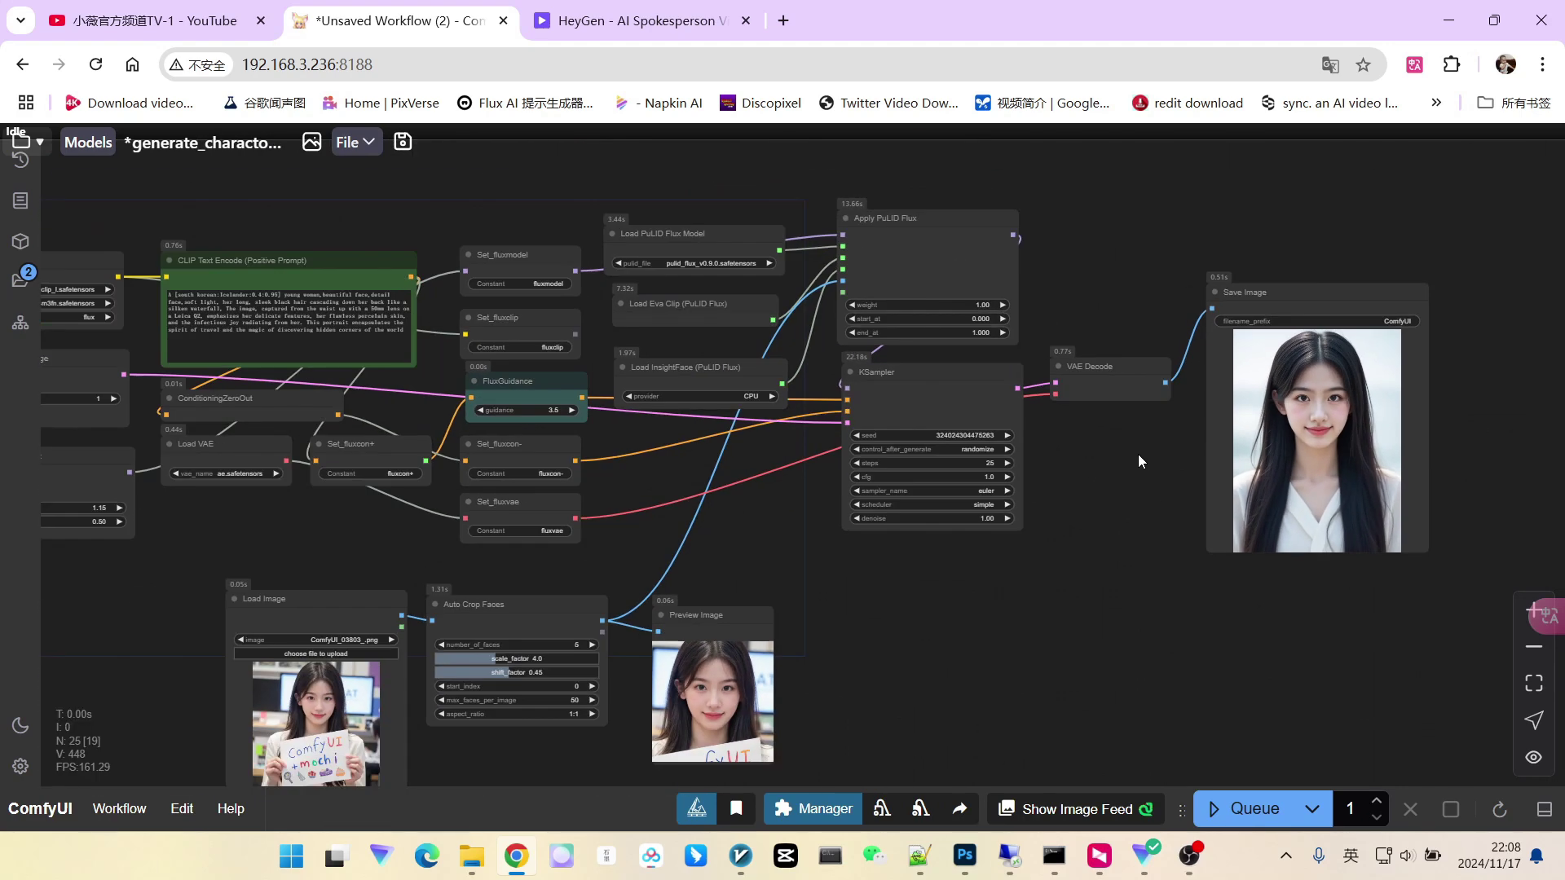
scroll(1133, 460, "up", 1)
left_click_drag(1117, 472, 1255, 452)
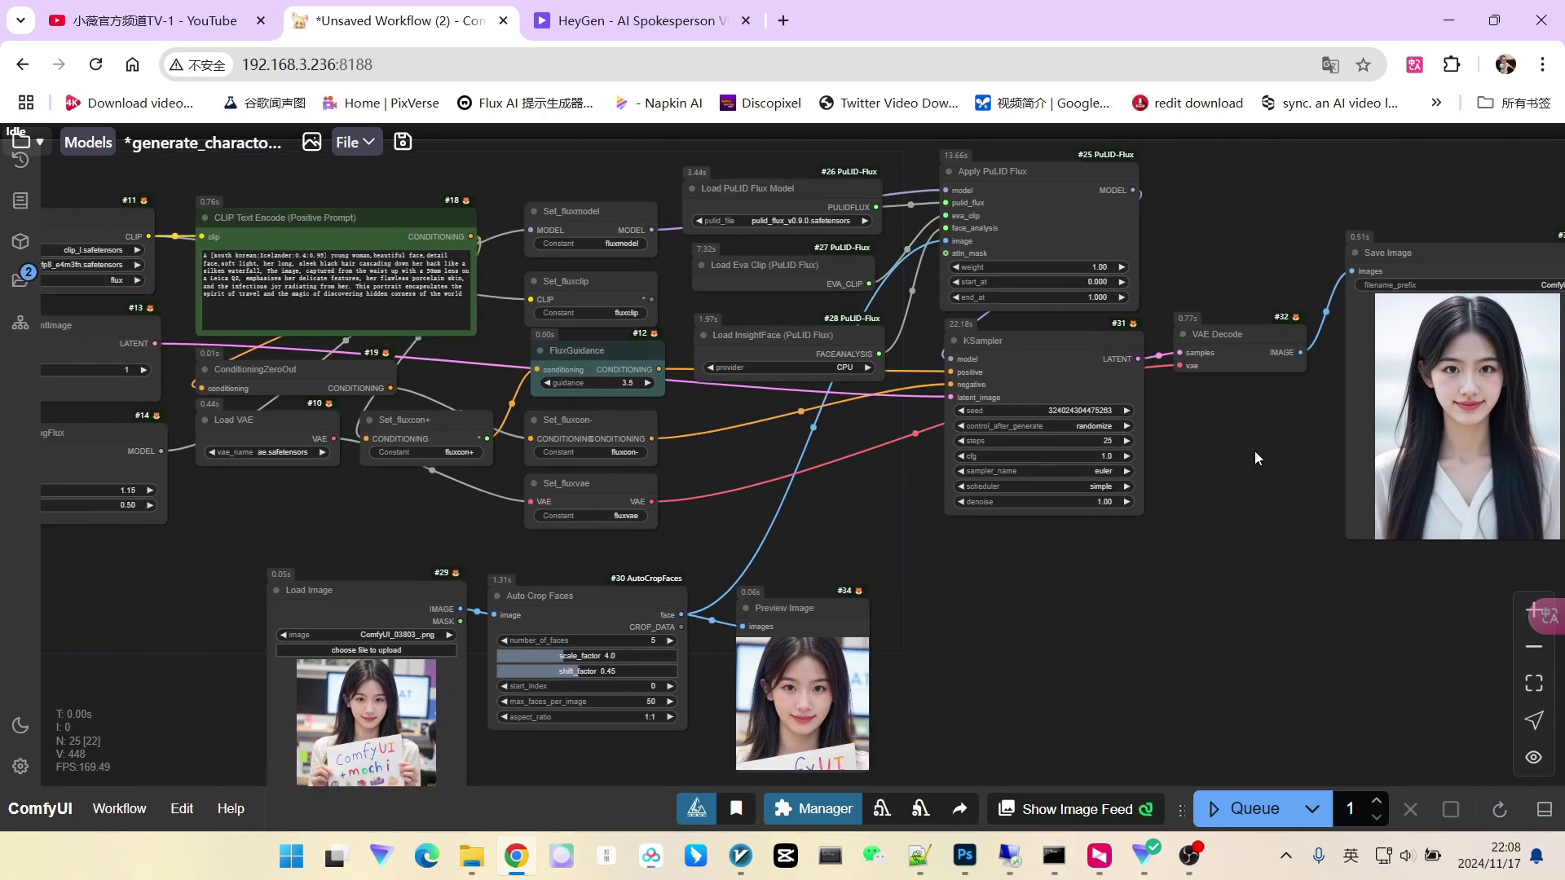
Step: Set the Load Diffusion Model node's unet_name to pixelwave_flux1_dev_fp8_03.safetensors
scroll(1254, 452, "down", 3)
left_click_drag(448, 532, 613, 574)
scroll(368, 417, "up", 4)
scroll(368, 417, "up", 2)
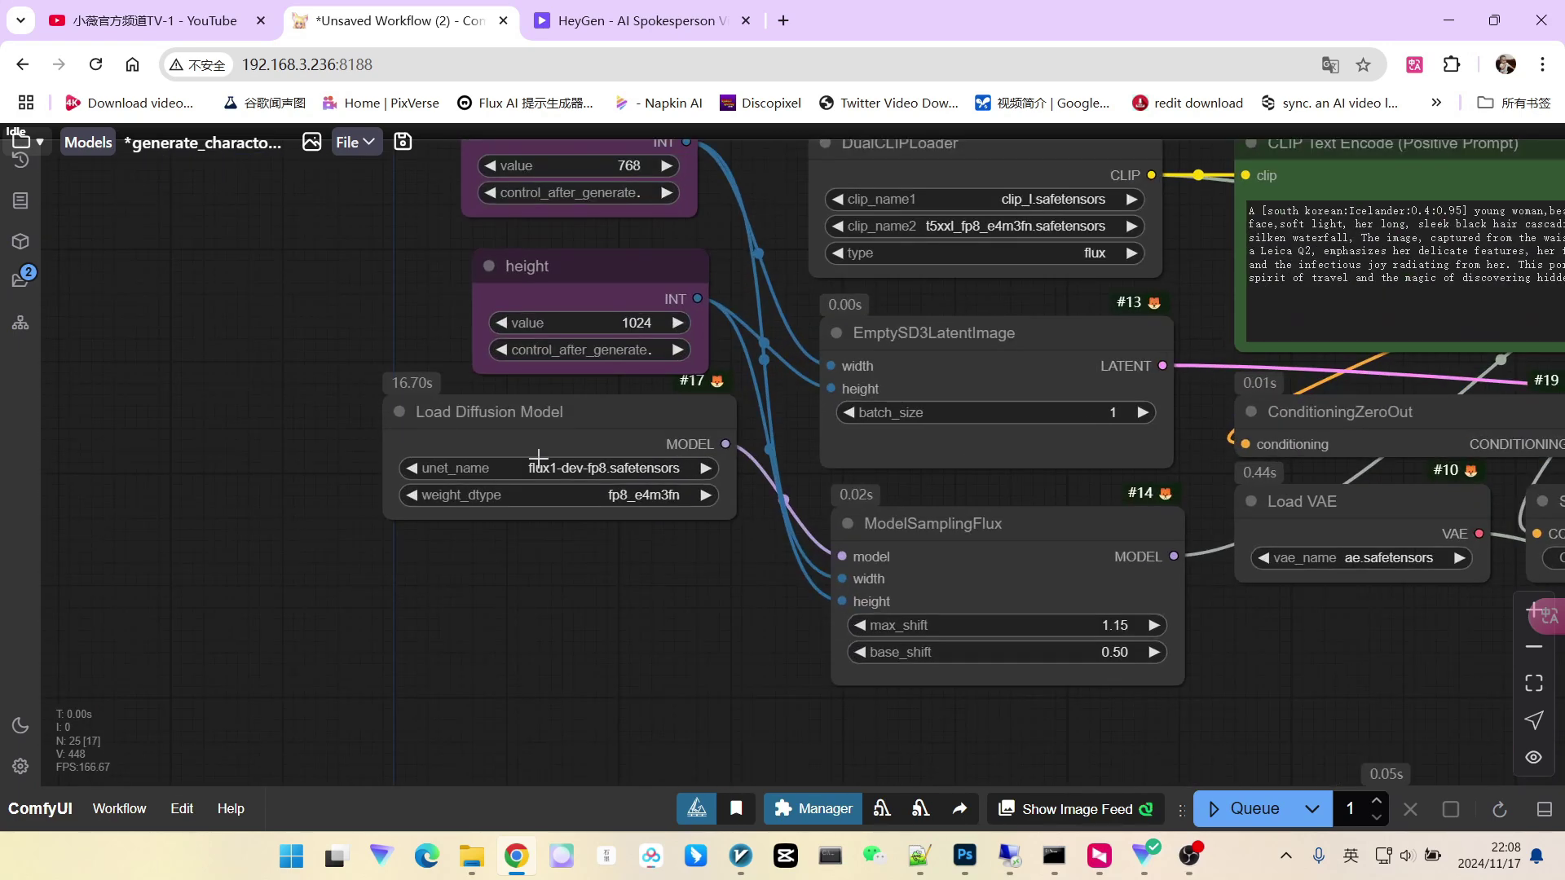
left_click(521, 457)
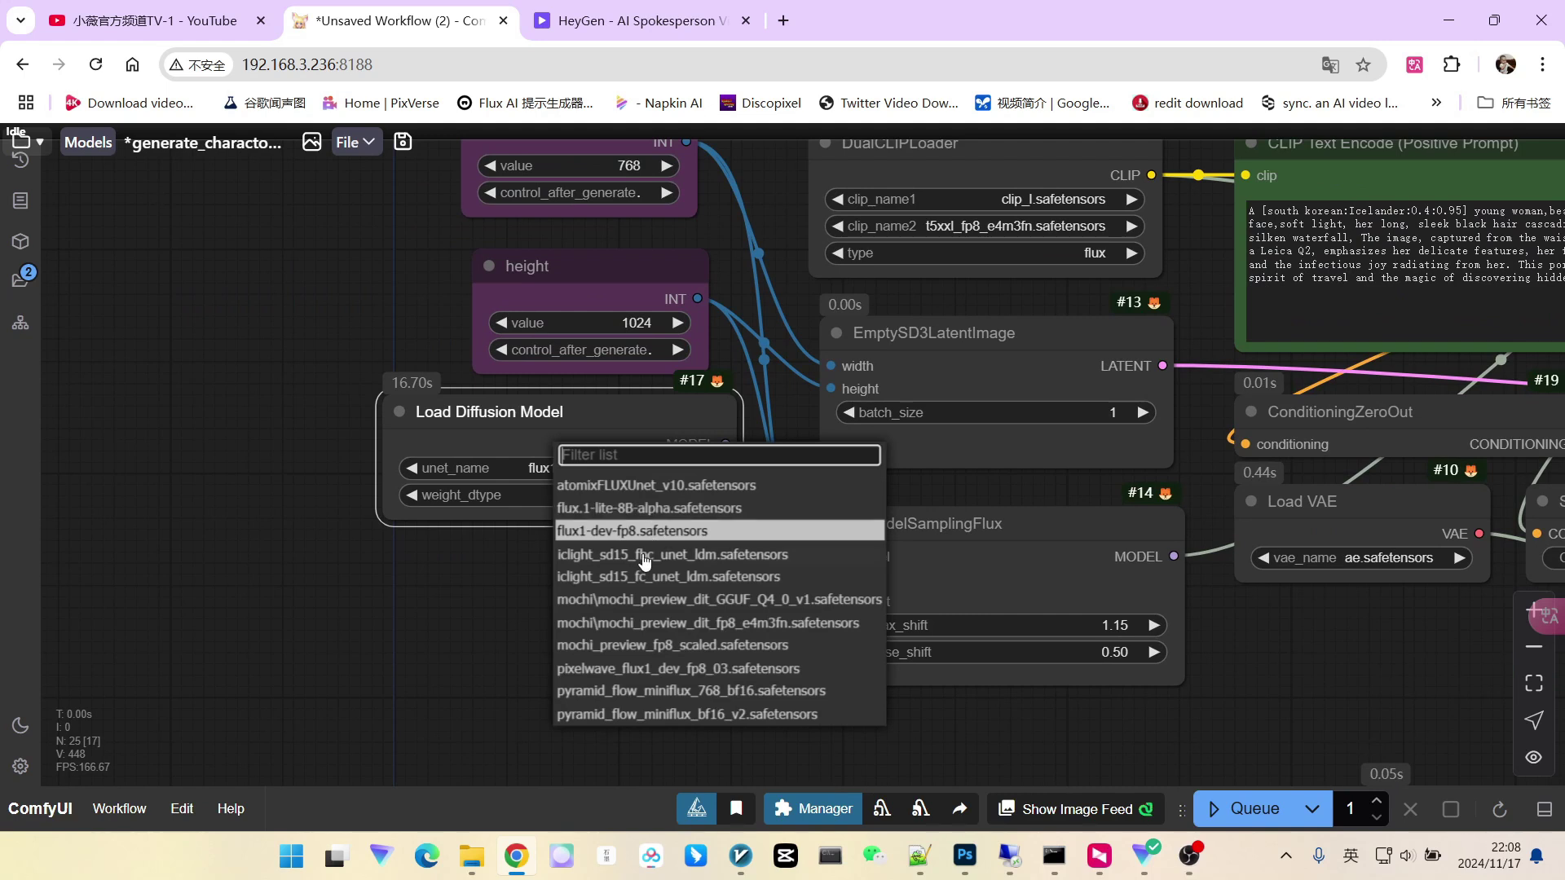
left_click(612, 668)
scroll(672, 512, "down", 3)
scroll(660, 544, "down", 4)
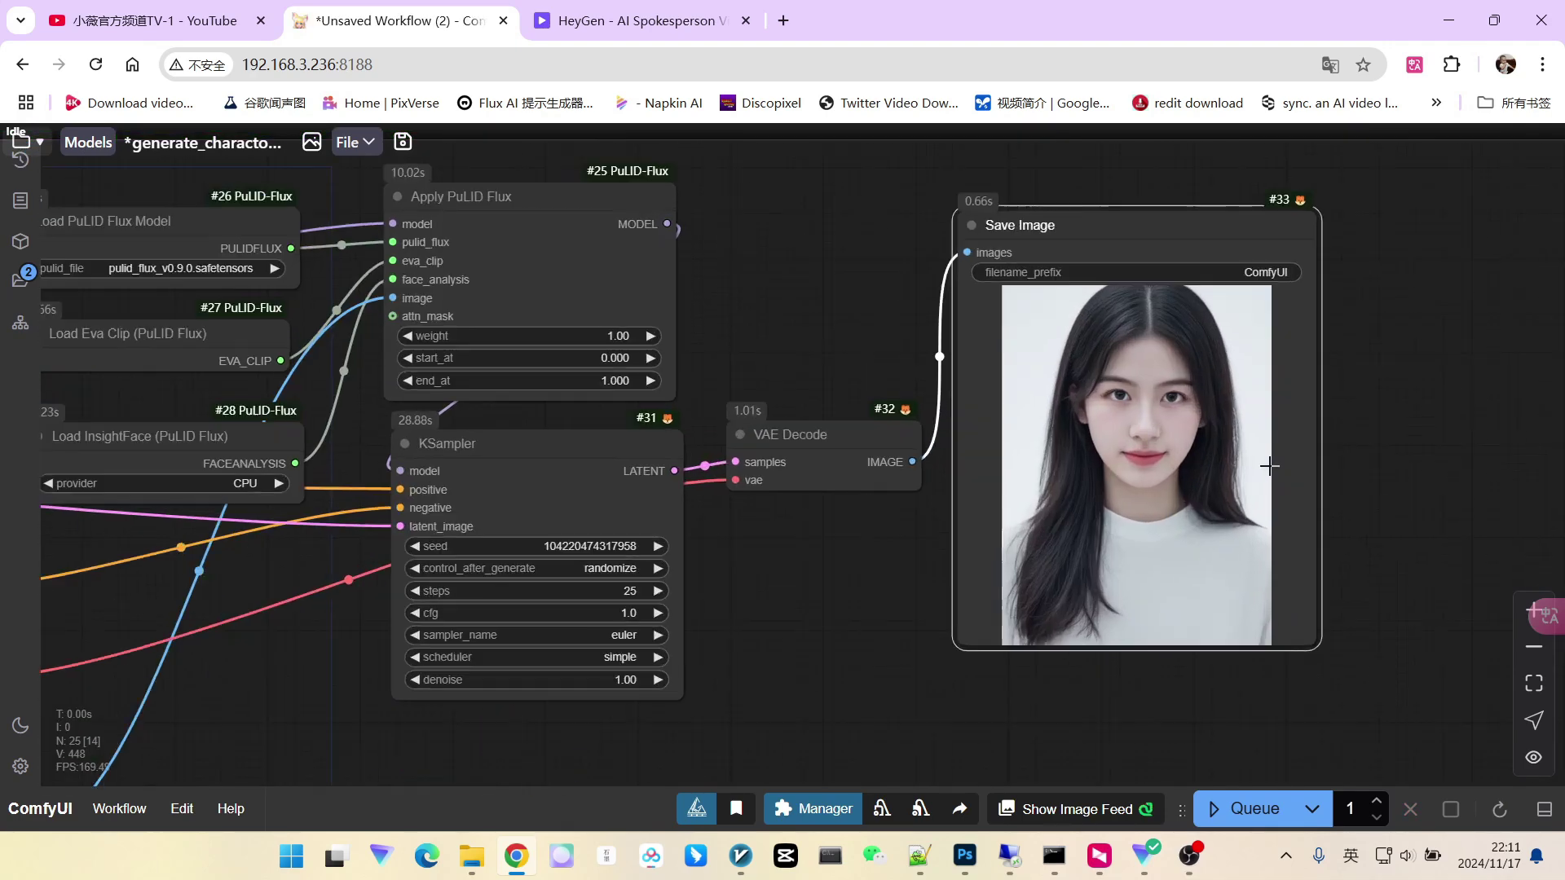
Step: Inspect the face in the portrait generated with the pixelwave model
scroll(1272, 462, "up", 1)
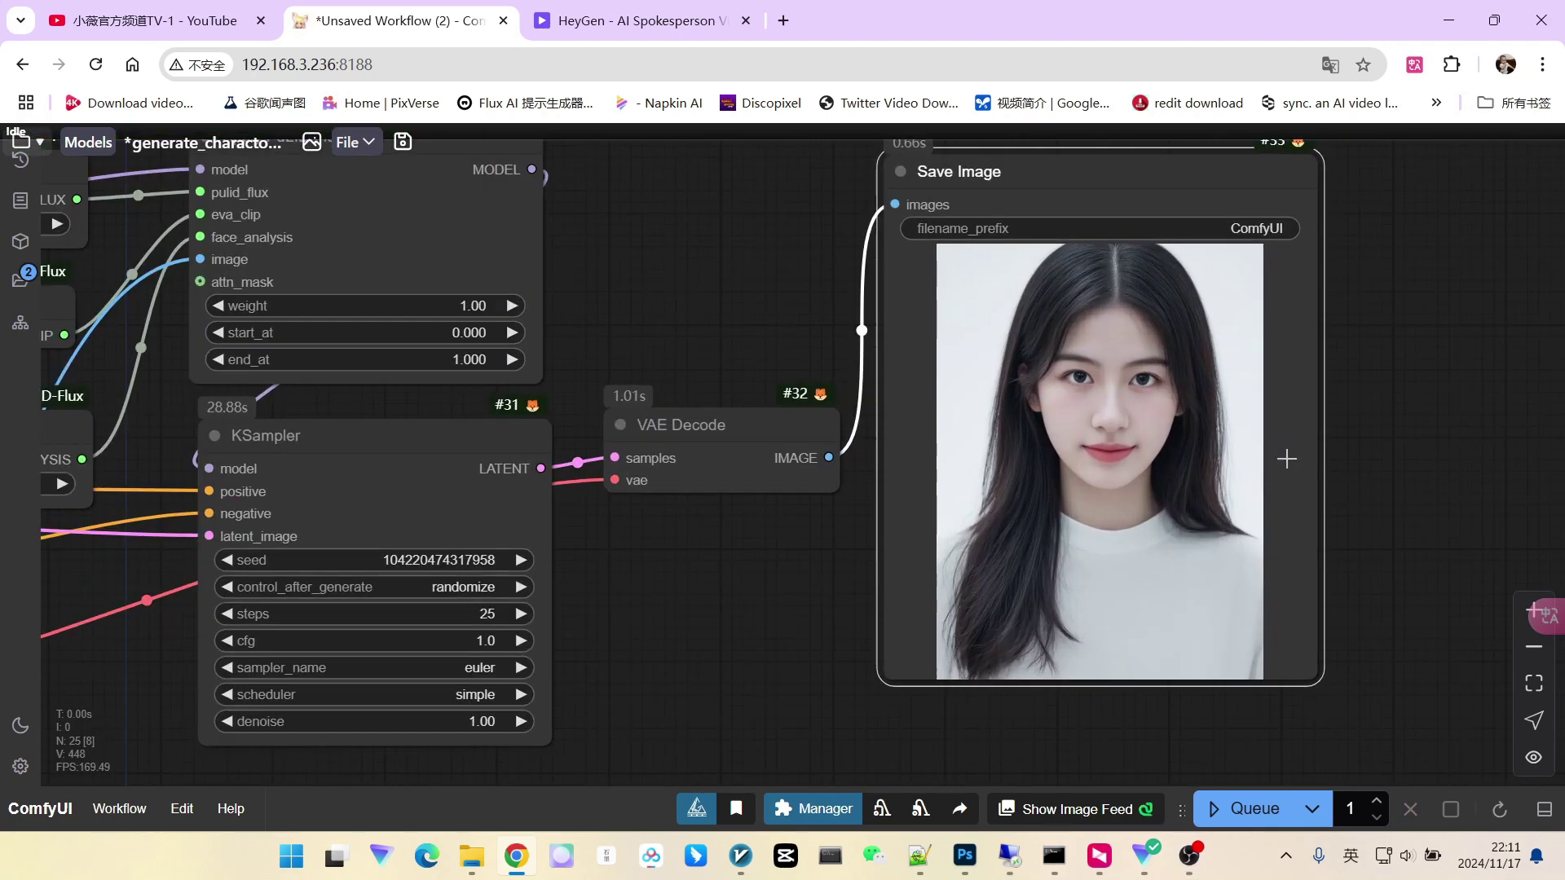
scroll(1097, 394, "up", 4)
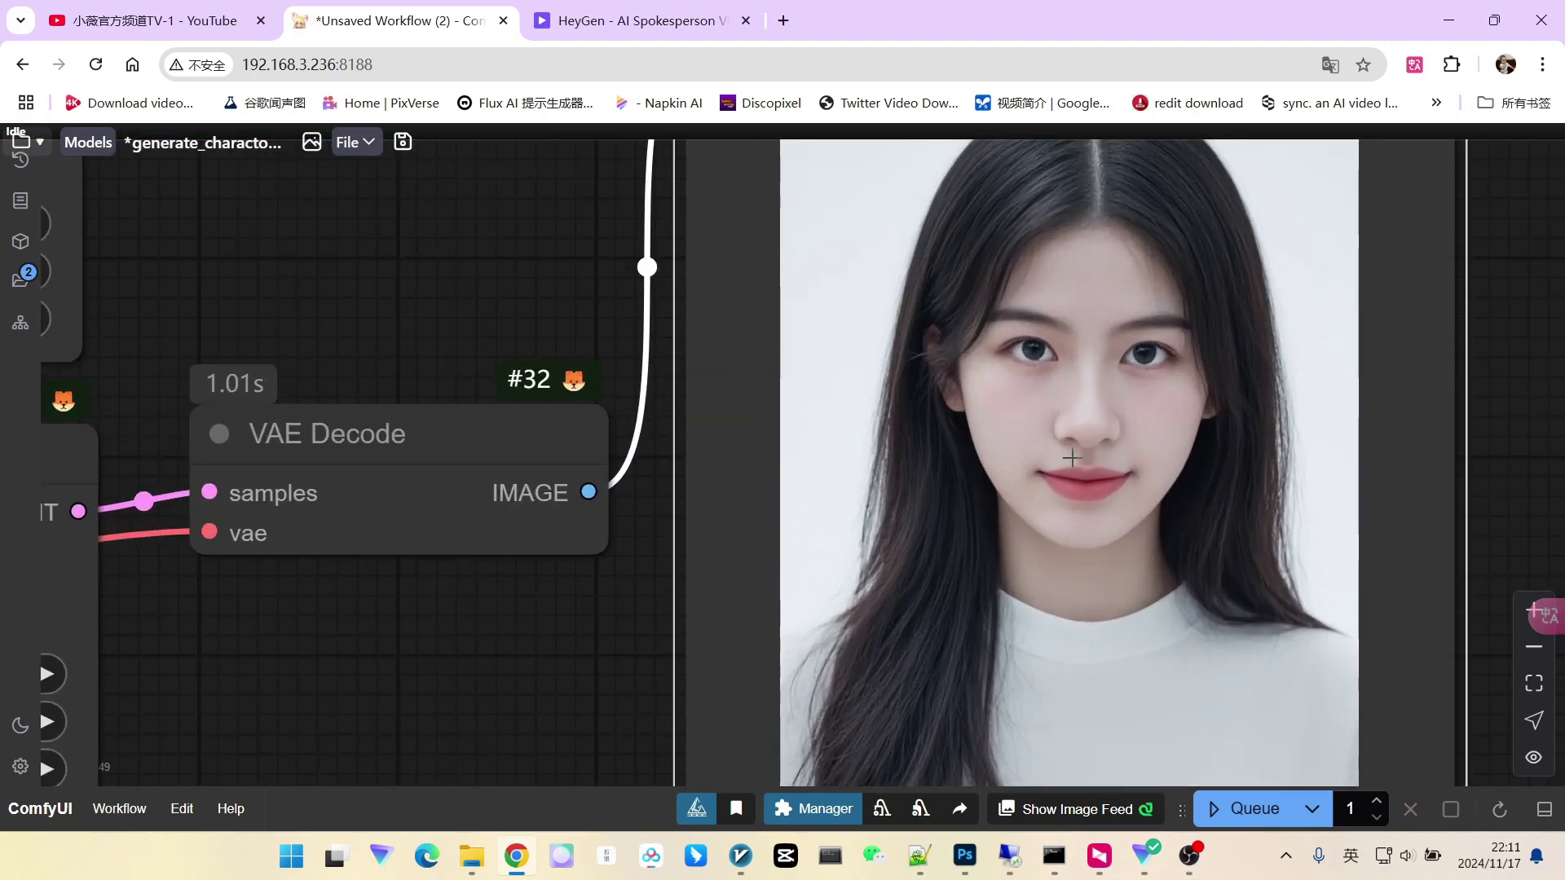
scroll(1133, 416, "down", 2)
scroll(1091, 446, "down", 3)
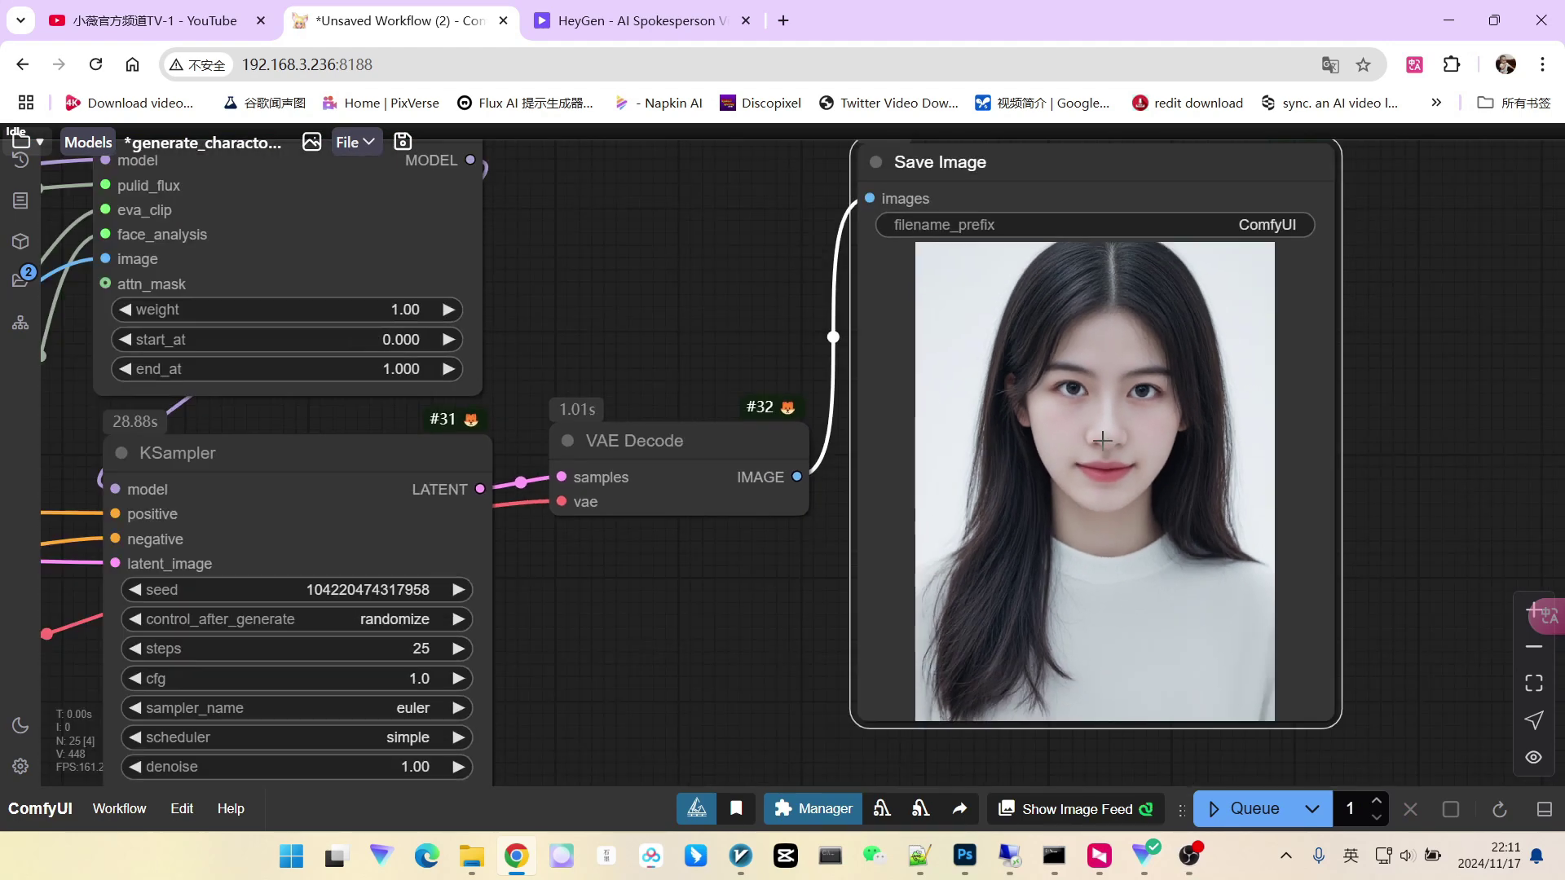
scroll(1131, 449, "down", 10)
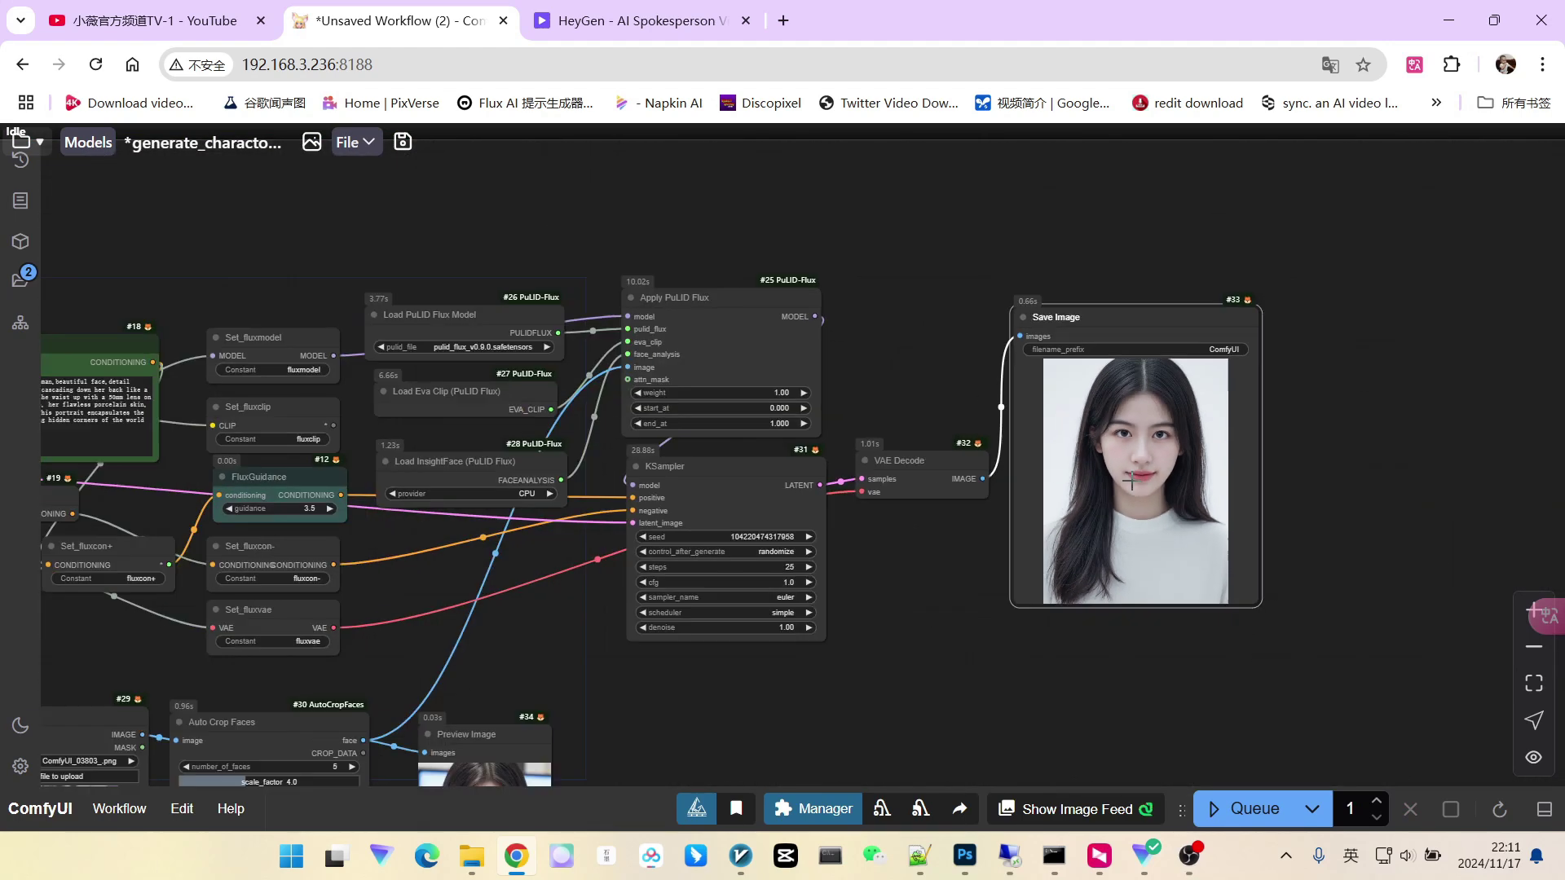
Step: Switch the Load Diffusion Model node's unet_name to atomixFLUXUnet_v10.safetensors
left_click_drag(945, 420, 1049, 266)
scroll(1126, 282, "down", 3)
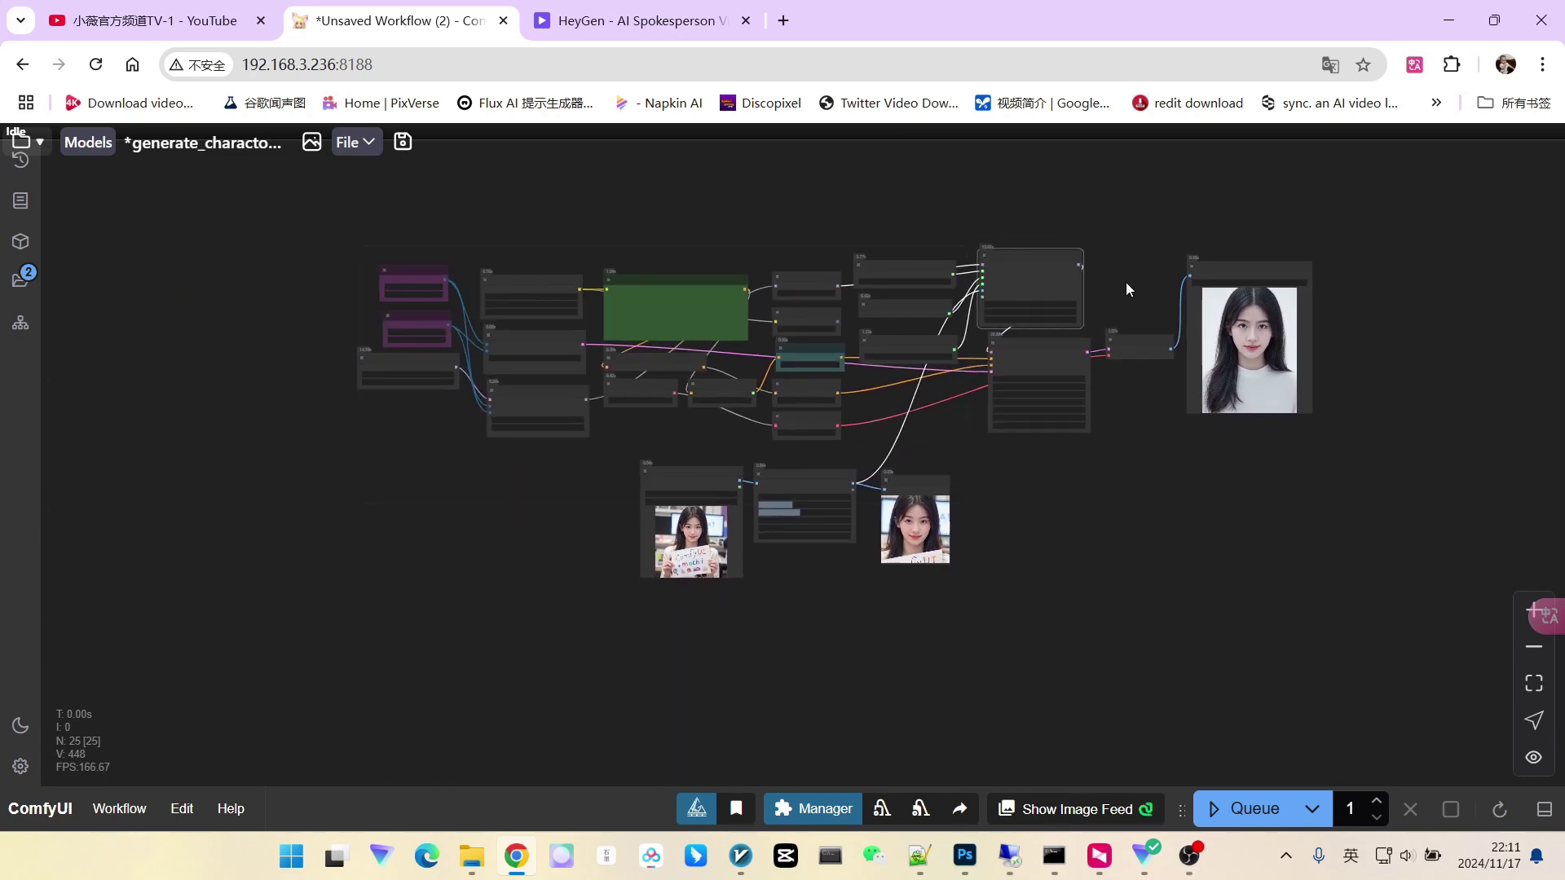
scroll(406, 378, "up", 1)
scroll(405, 374, "up", 10)
left_click(616, 364)
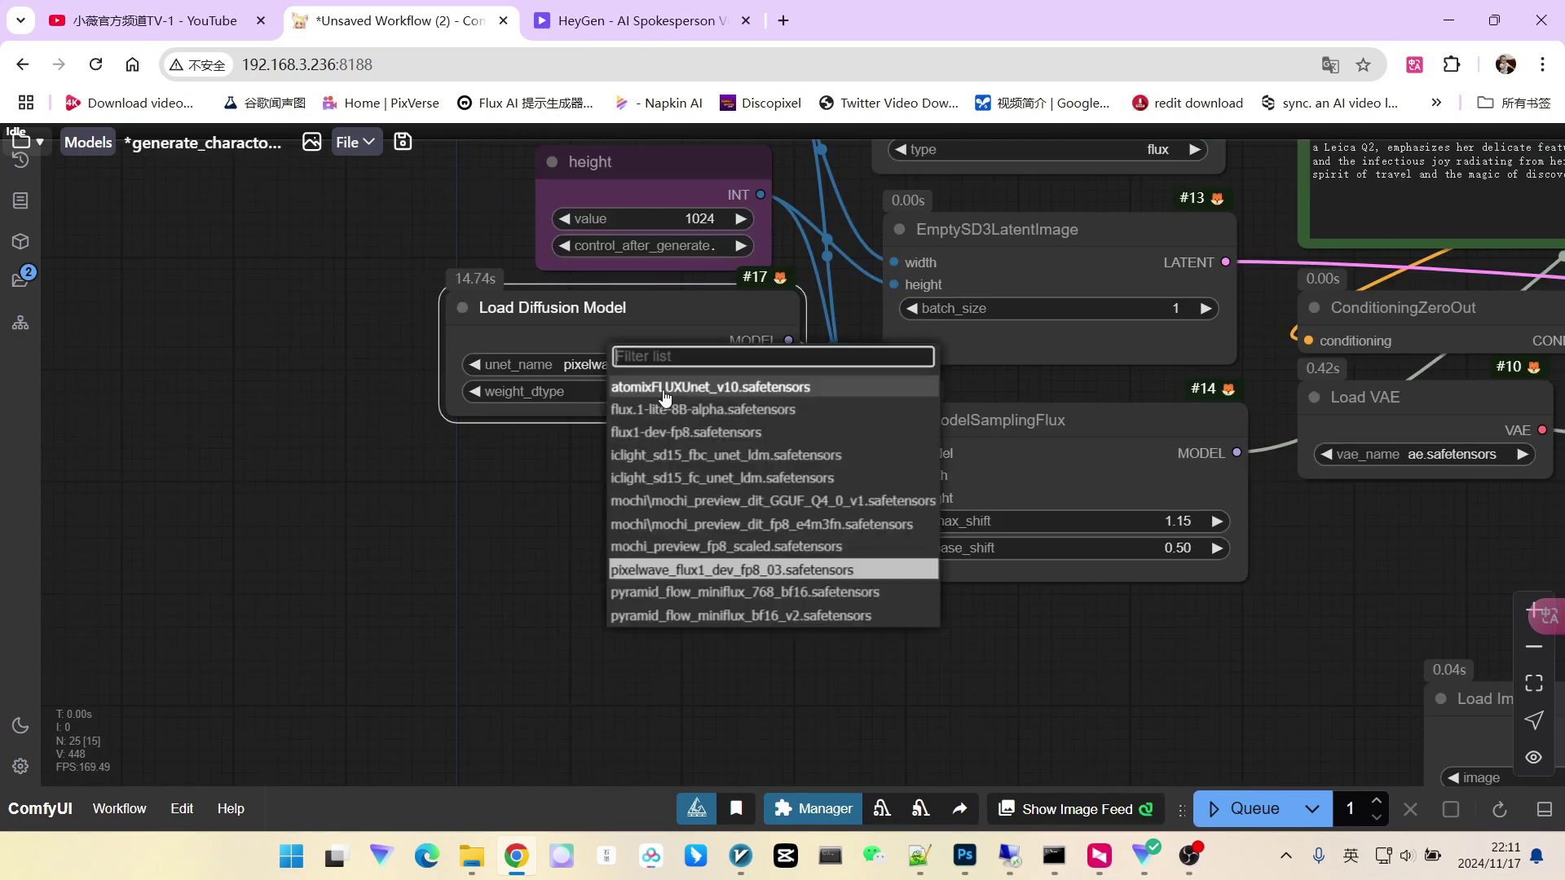
scroll(619, 481, "down", 8)
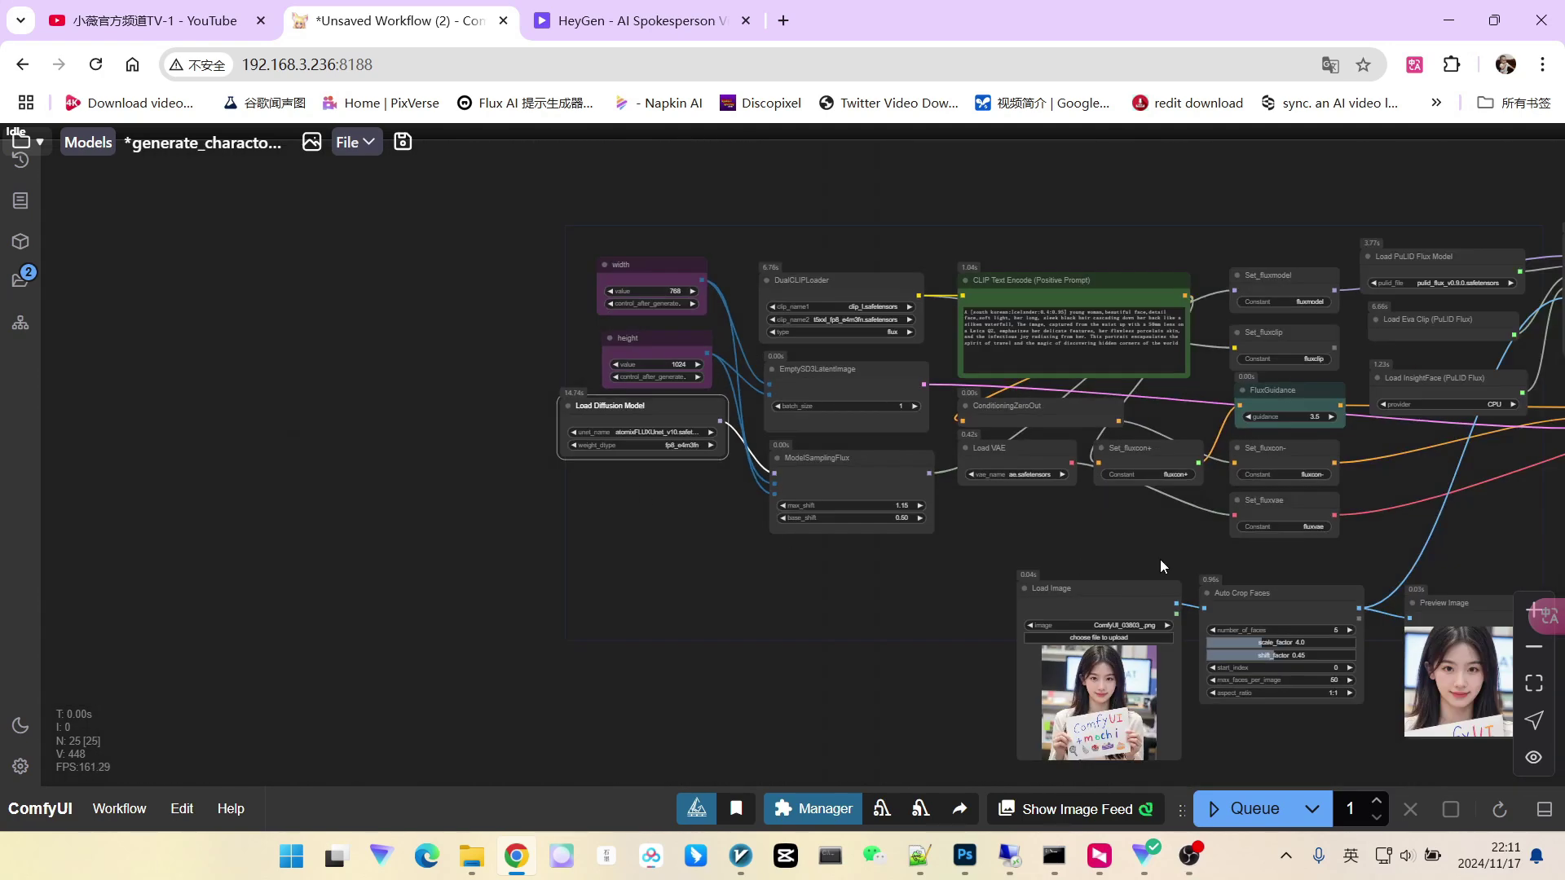
left_click_drag(1160, 559, 789, 498)
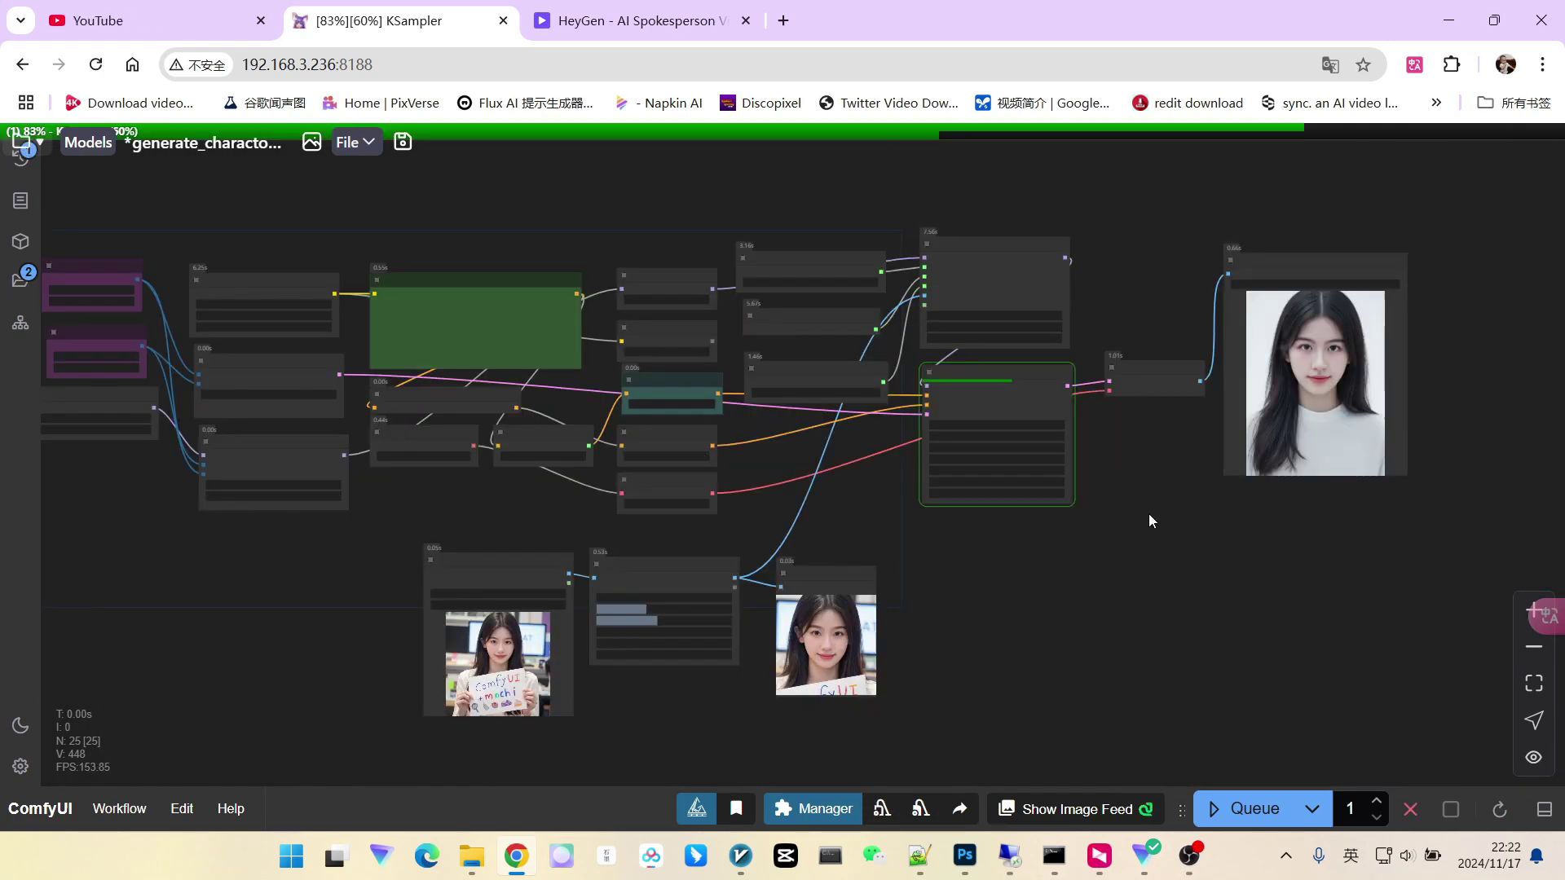
Step: Examine the portrait generated with the atomix model and the unet_name and weight_dtype settings of Load Diffusion Model
scroll(1318, 414, "up", 12)
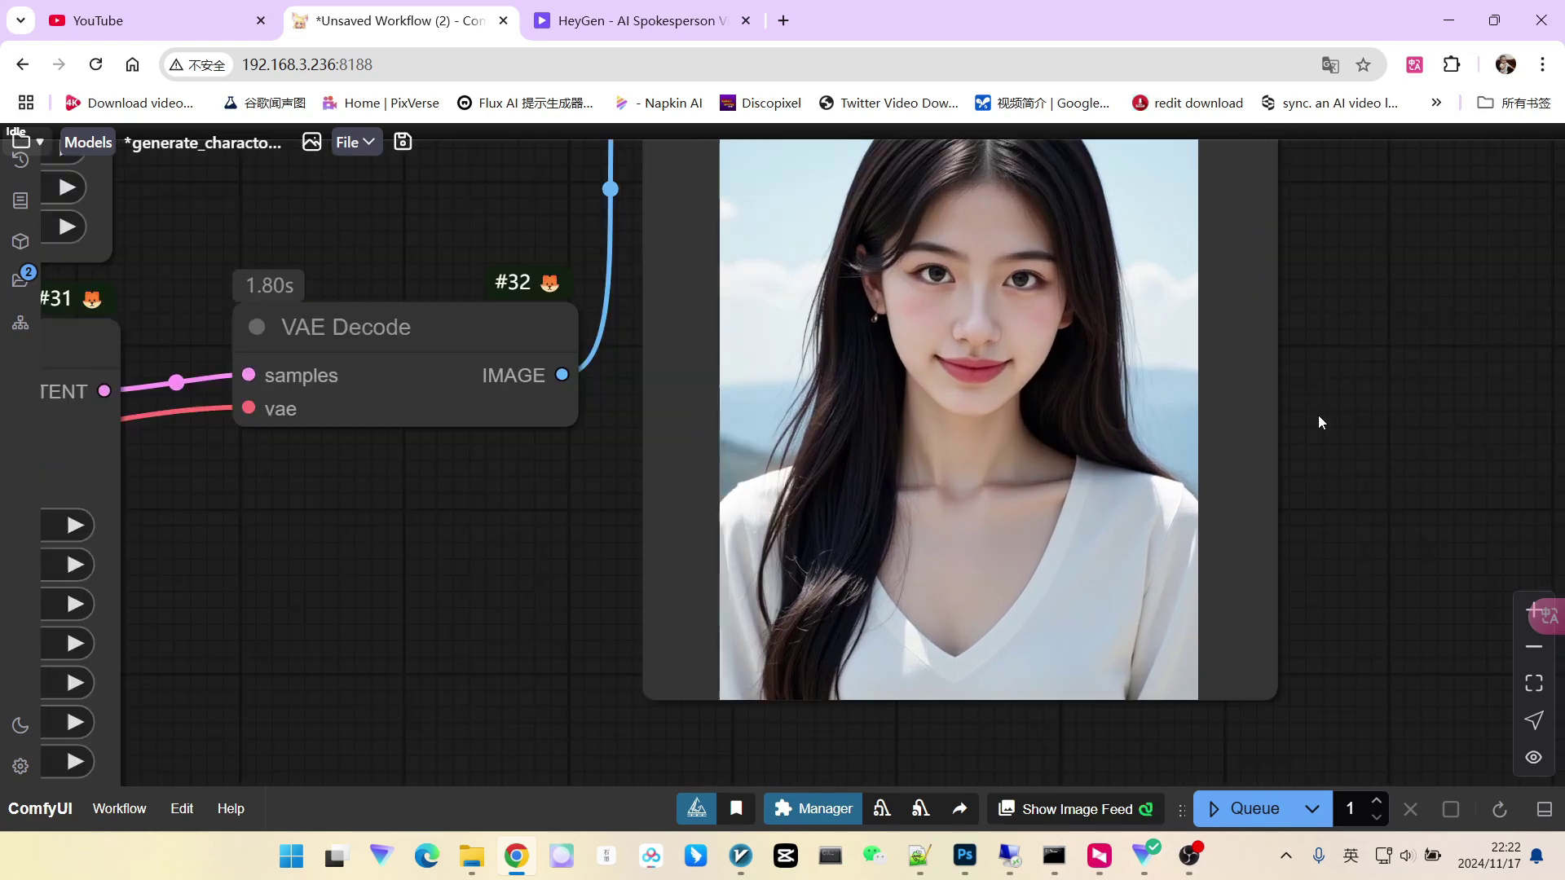
scroll(1015, 294, "down", 8)
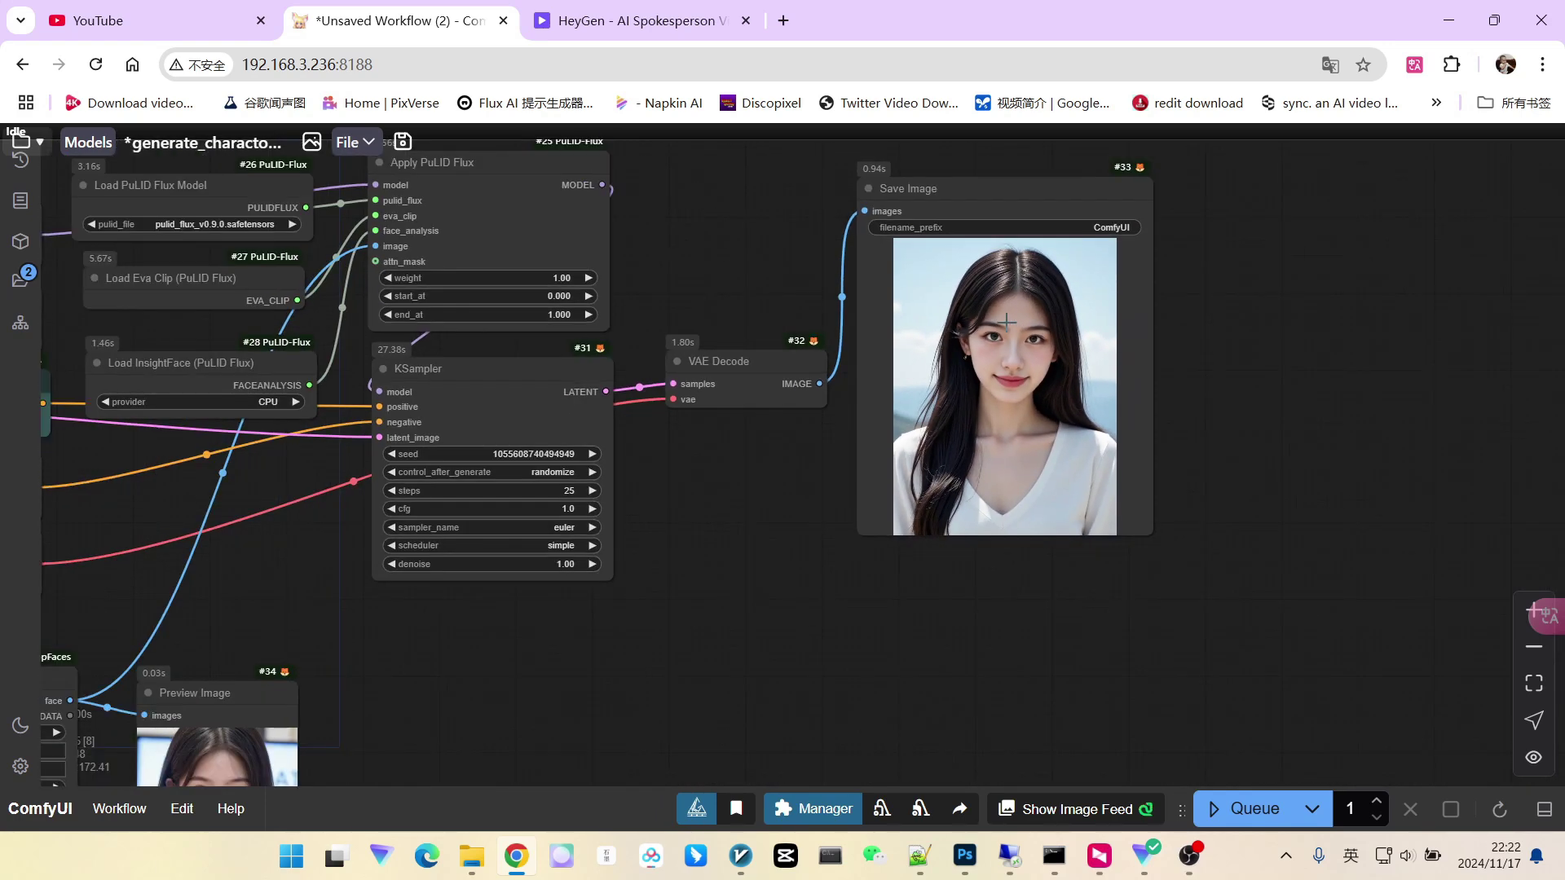
scroll(838, 434, "down", 8)
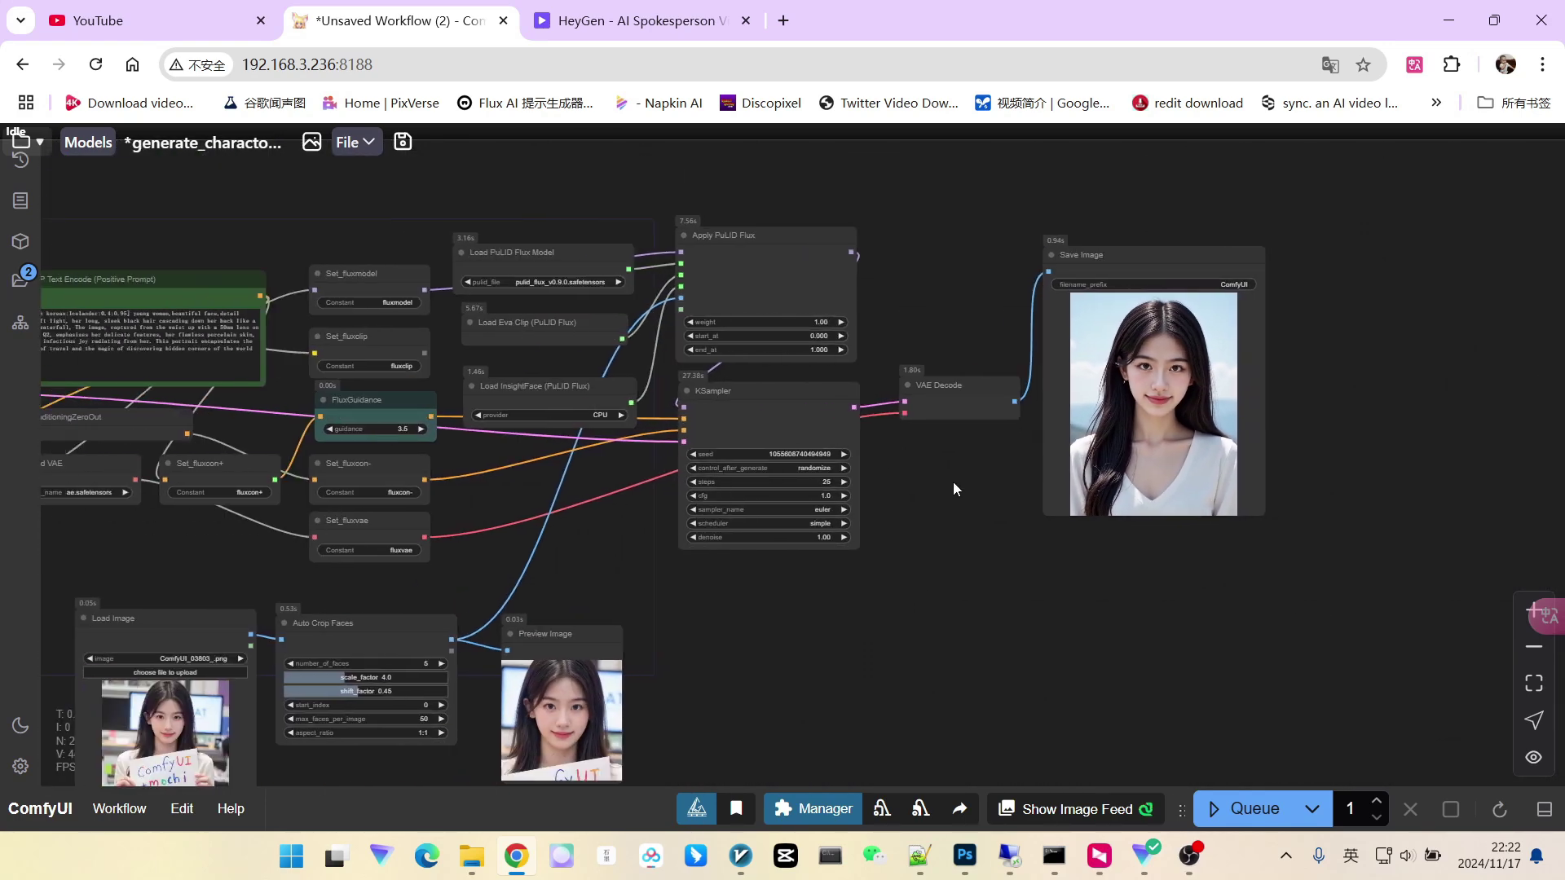
left_click_drag(949, 496, 1093, 447)
scroll(1092, 447, "down", 2)
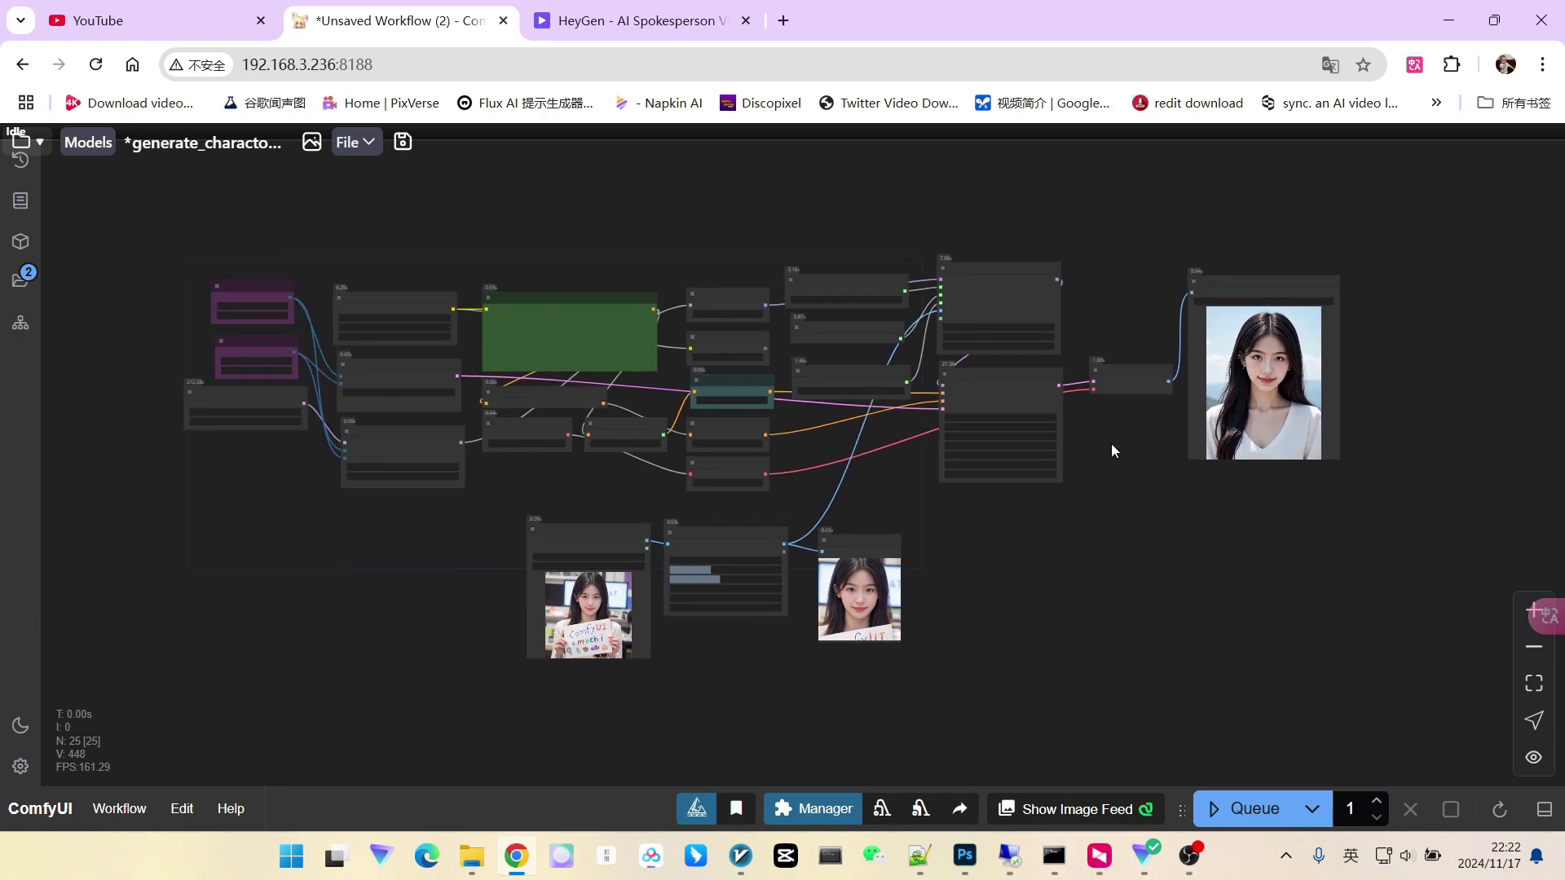
scroll(507, 395, "up", 4)
left_click_drag(388, 578, 552, 584)
scroll(343, 416, "up", 5)
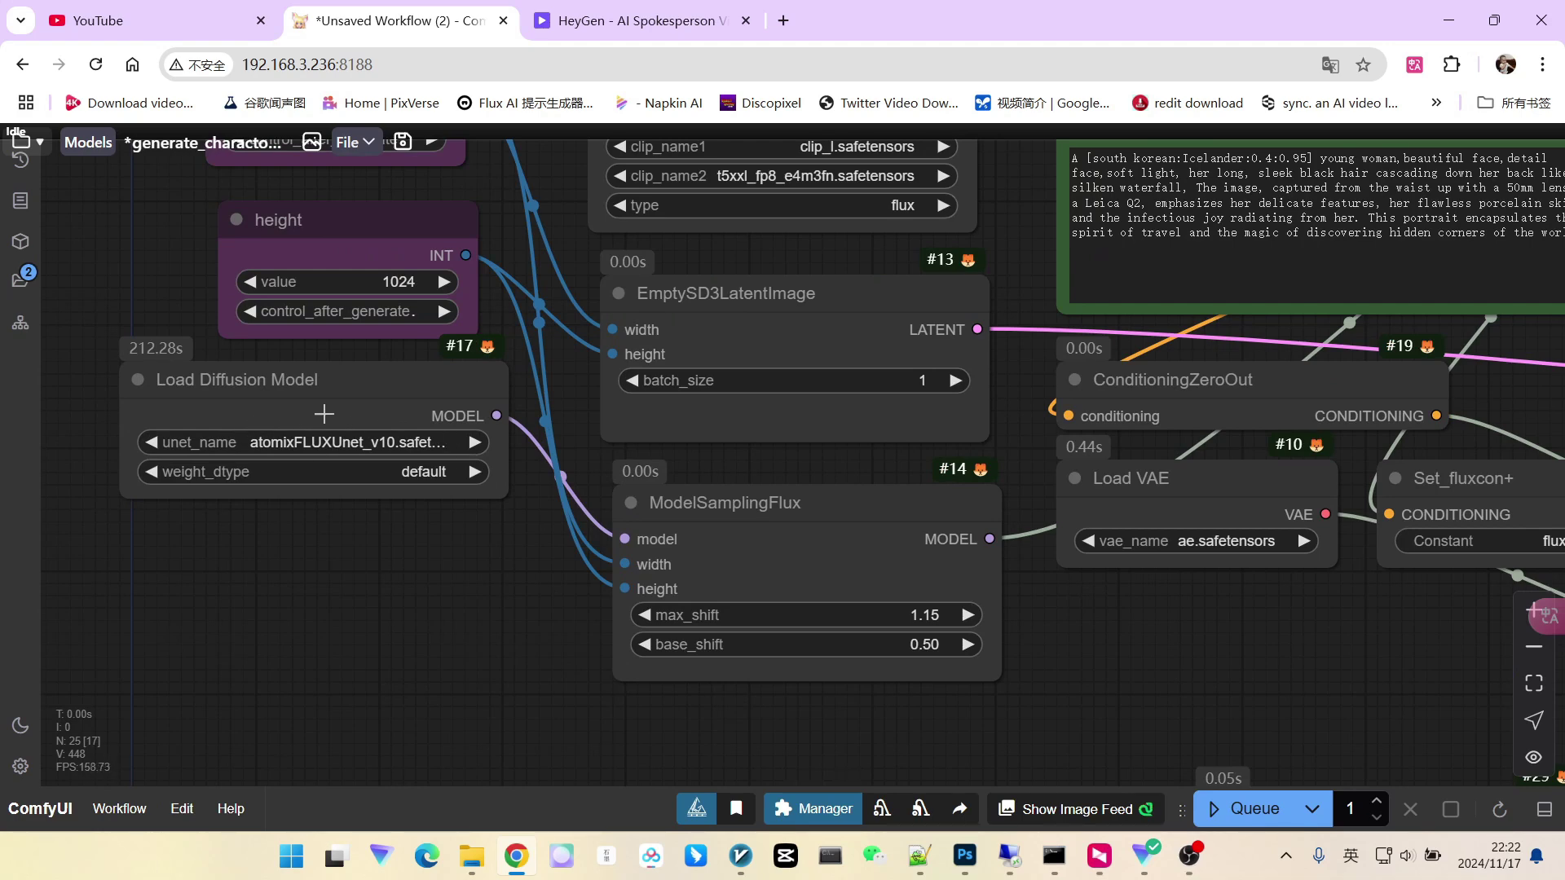
Step: Review the whole workflow and compare the generated portrait with the cropped reference face
scroll(324, 414, "down", 8)
left_click_drag(1211, 535, 978, 524)
scroll(978, 522, "up", 2)
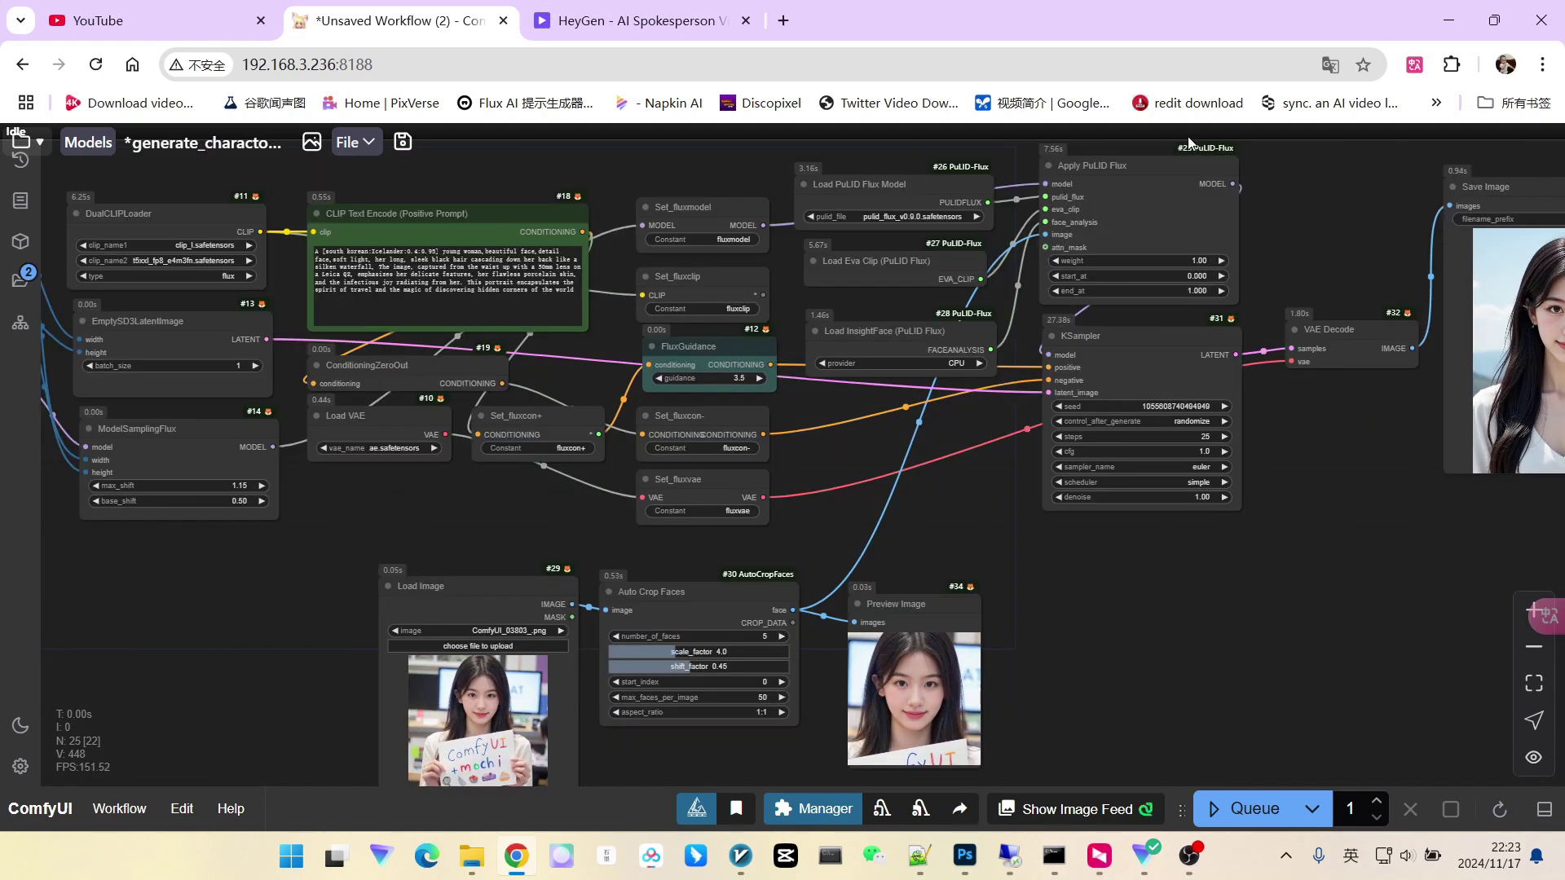
scroll(1302, 233, "down", 1)
scroll(1303, 233, "up", 5)
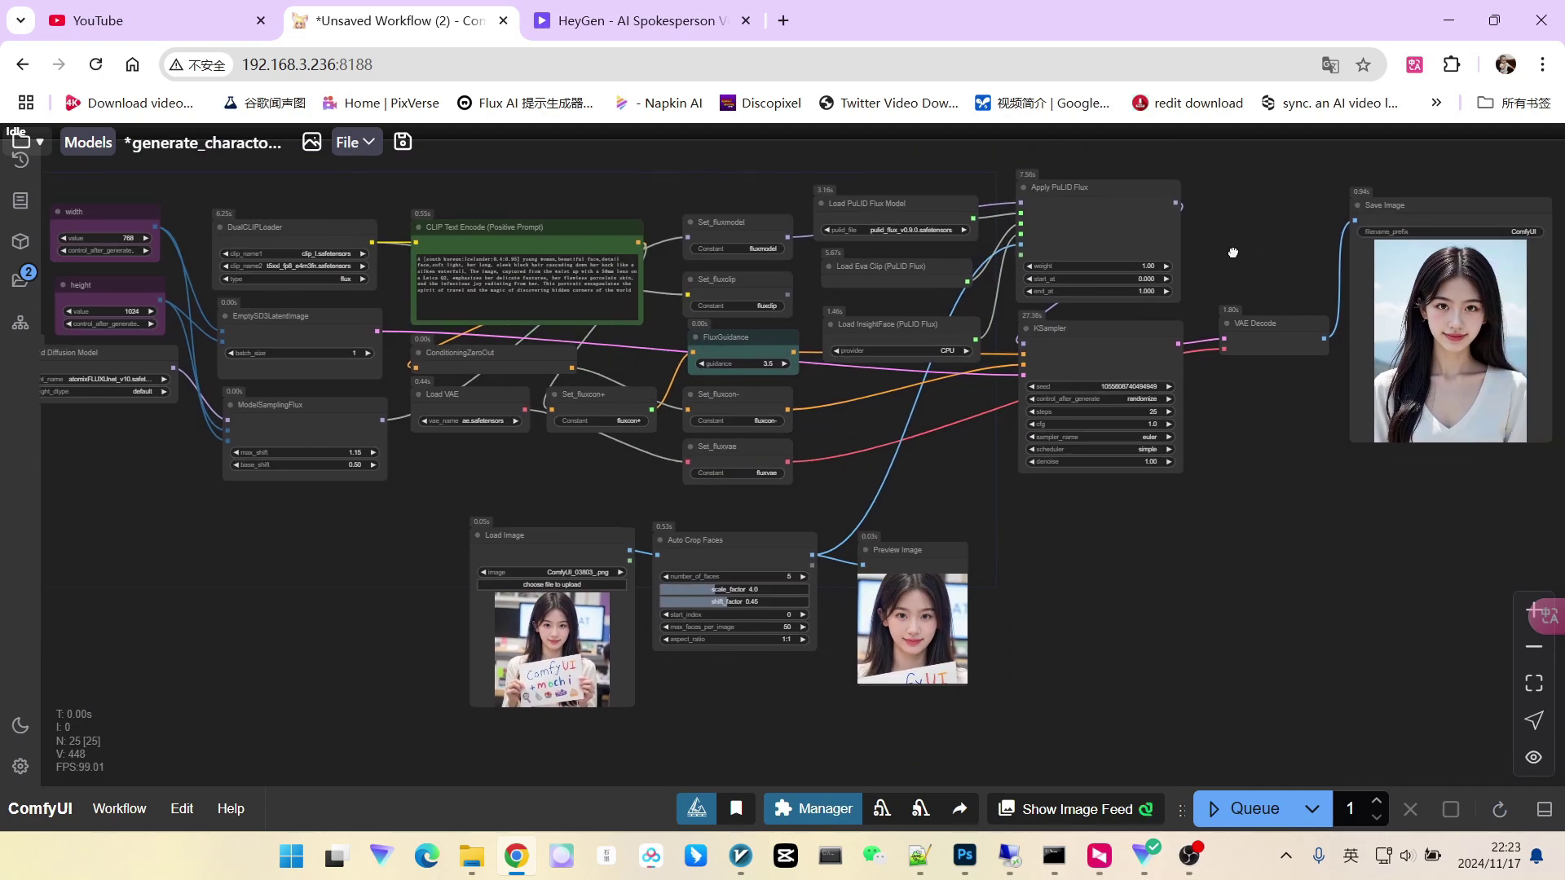
scroll(1173, 353, "up", 7)
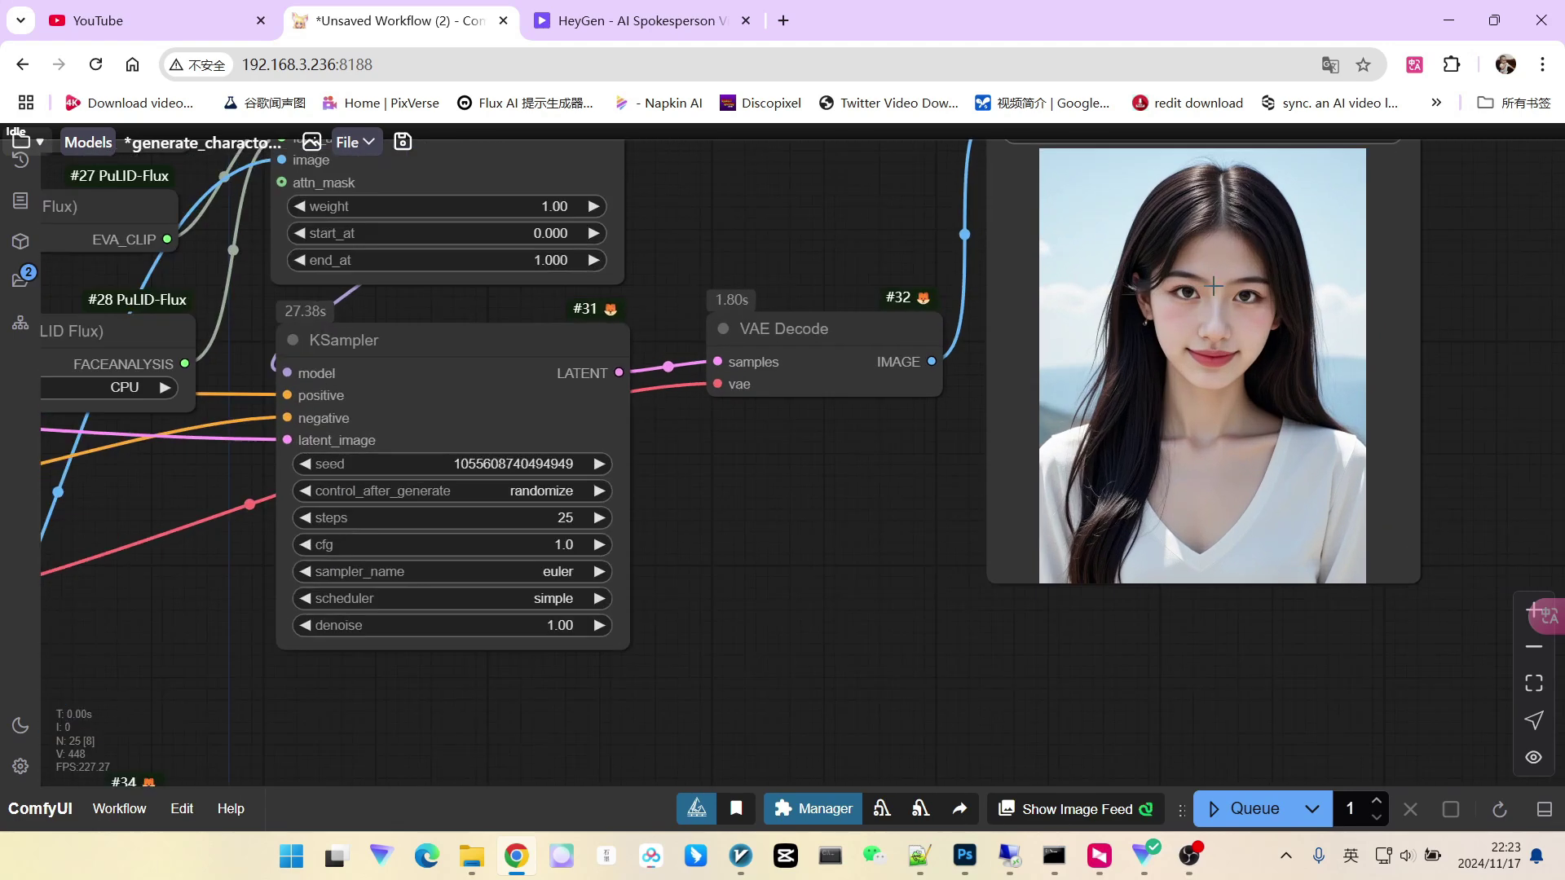
scroll(1213, 304, "down", 8)
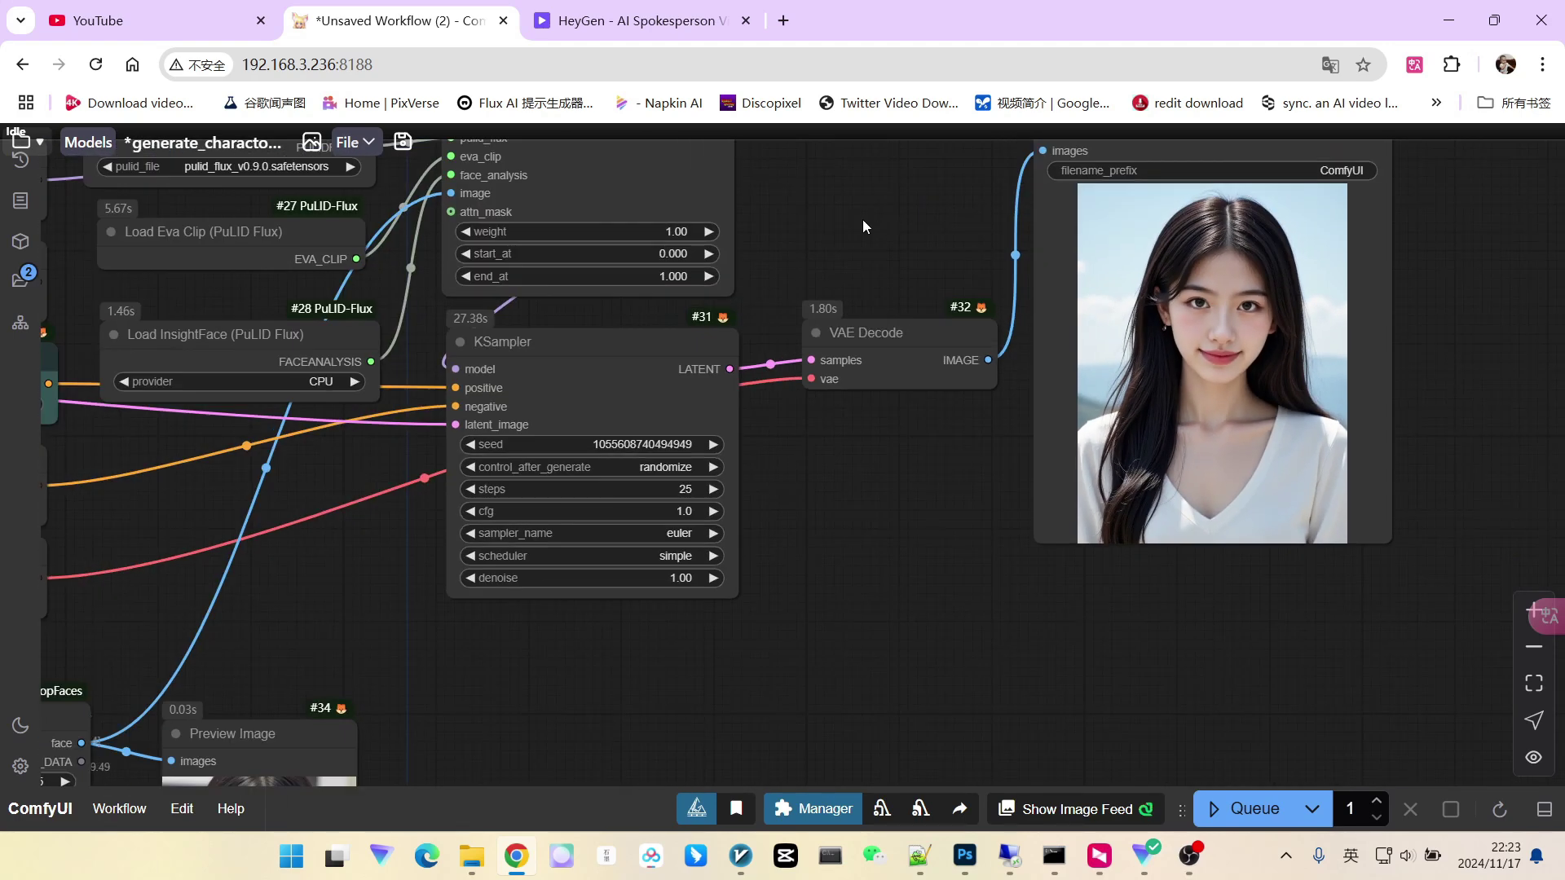
Step: Set the Apply PuLID Flux weight to 0.5 and queue the workflow to generate a new image
left_click_drag(862, 218, 1102, 248)
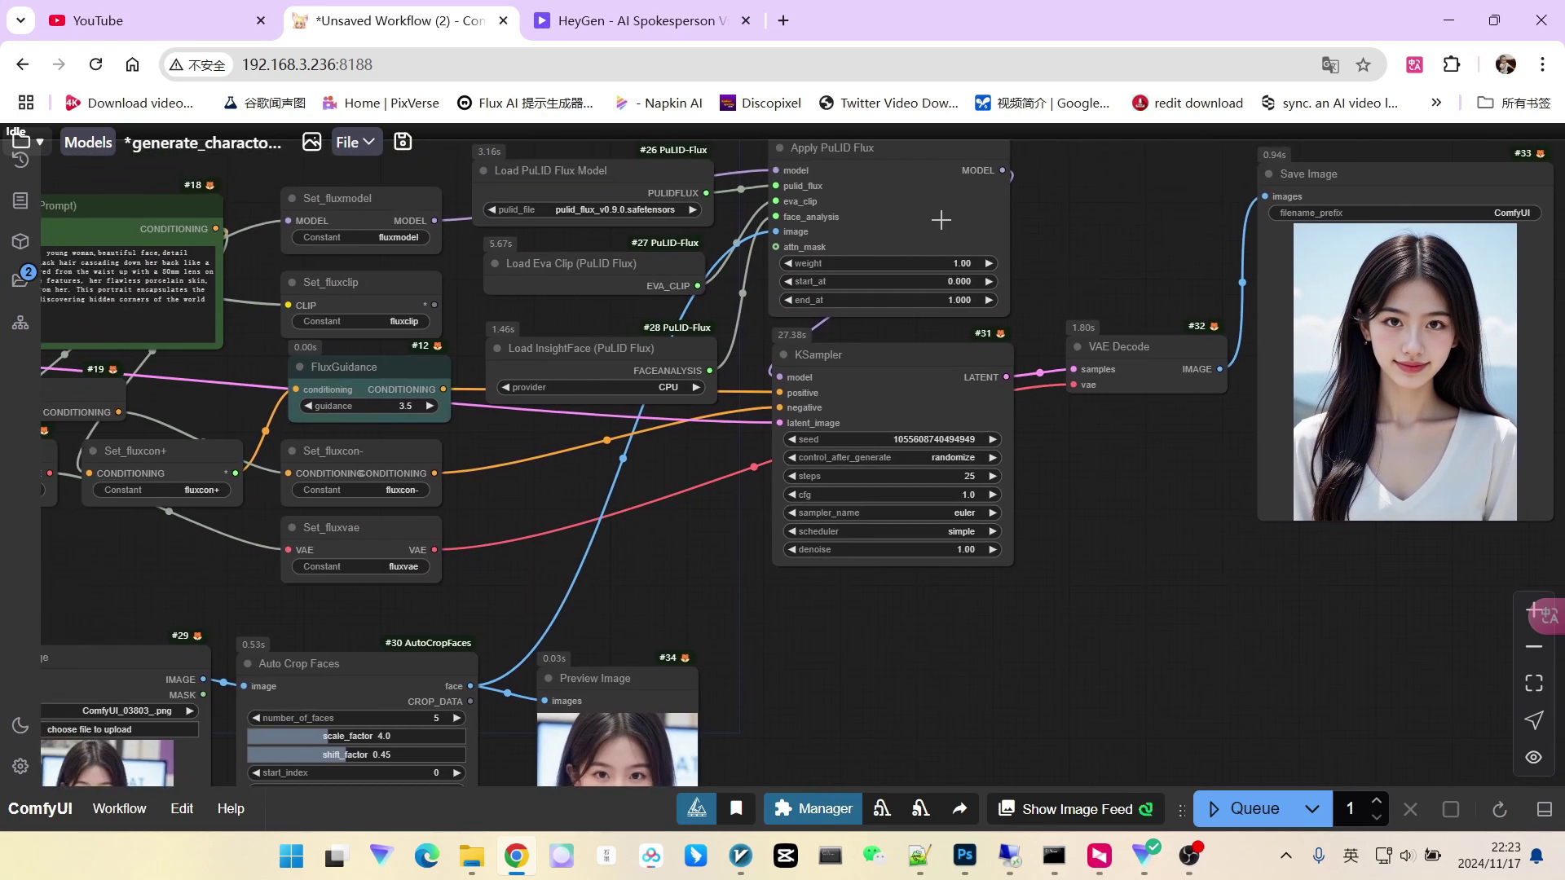
scroll(977, 232, "up", 3)
left_click(904, 238)
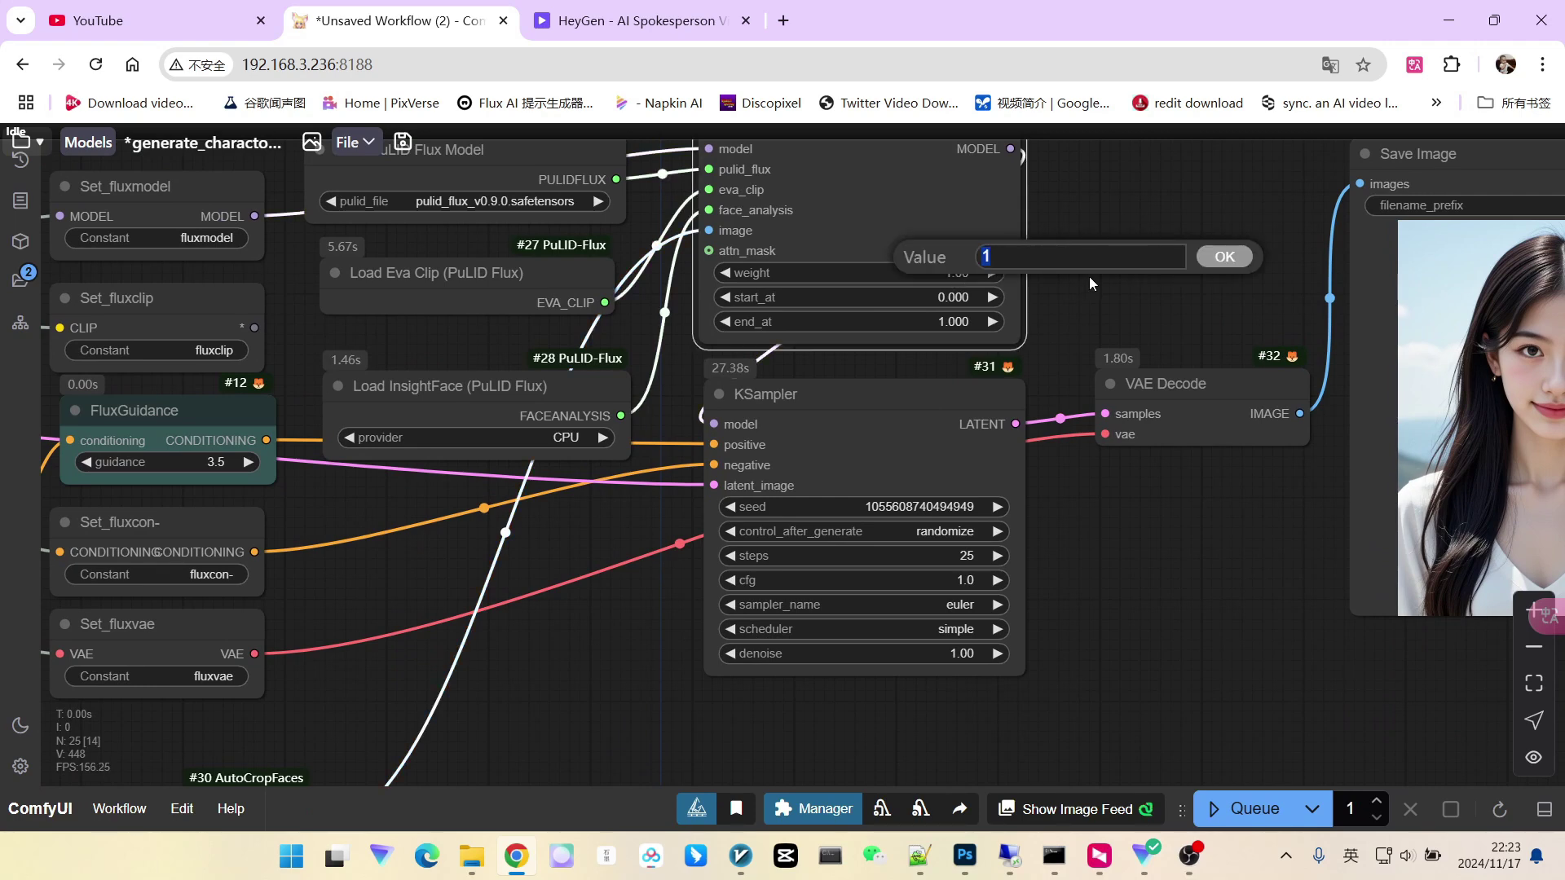
type("0.5")
key("Return")
scroll(1141, 468, "down", 3)
left_click(1263, 813)
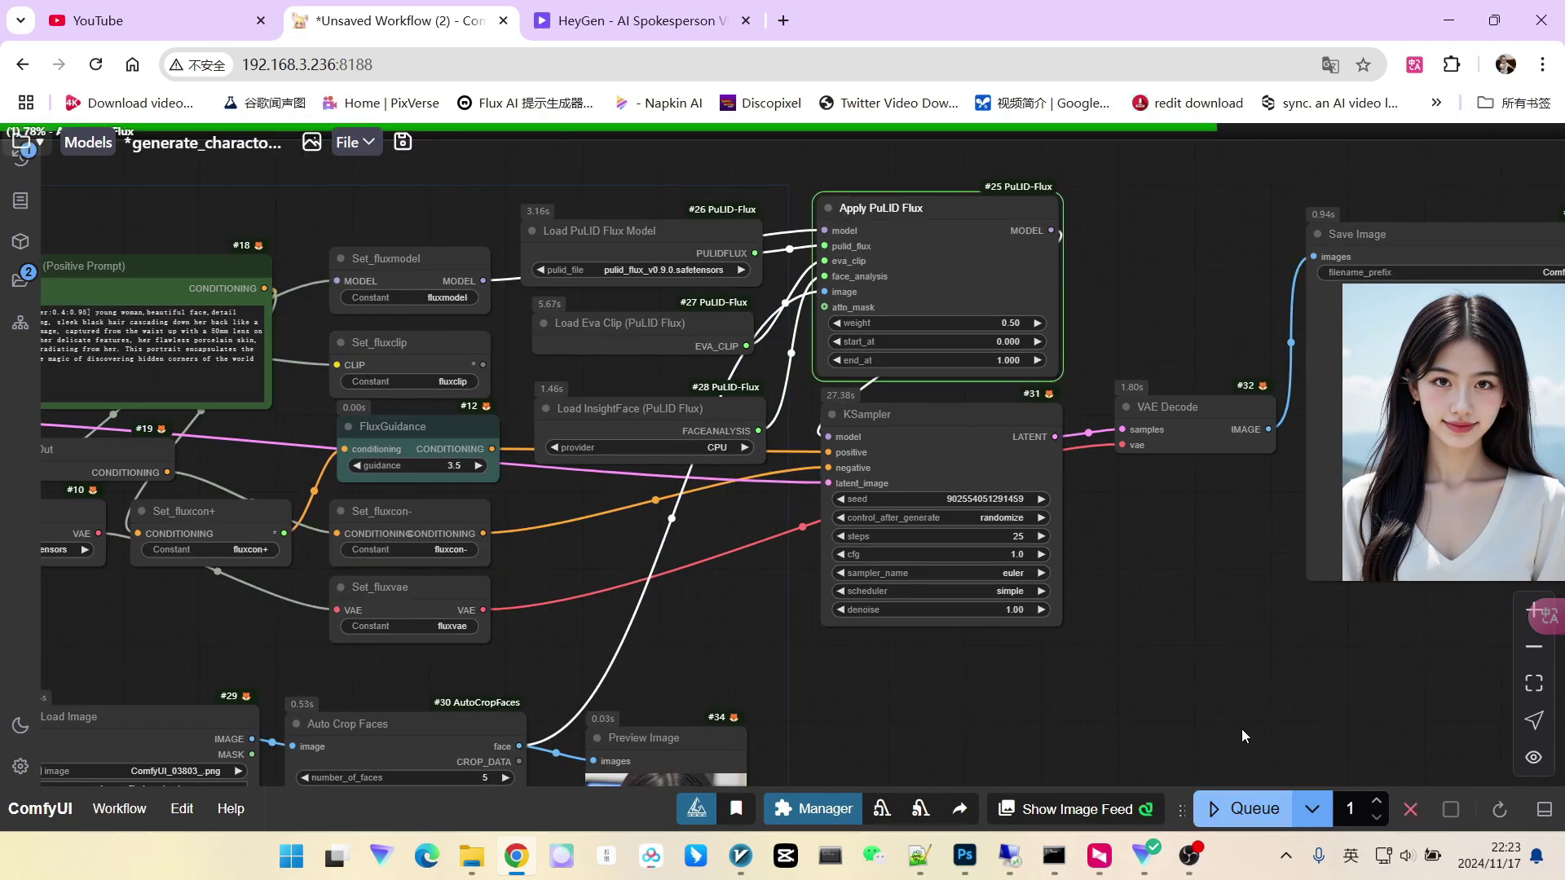
Step: Examine the face in the portrait generated with the Apply PuLID Flux weight at 0.5, up close and in full
scroll(1422, 383, "up", 10)
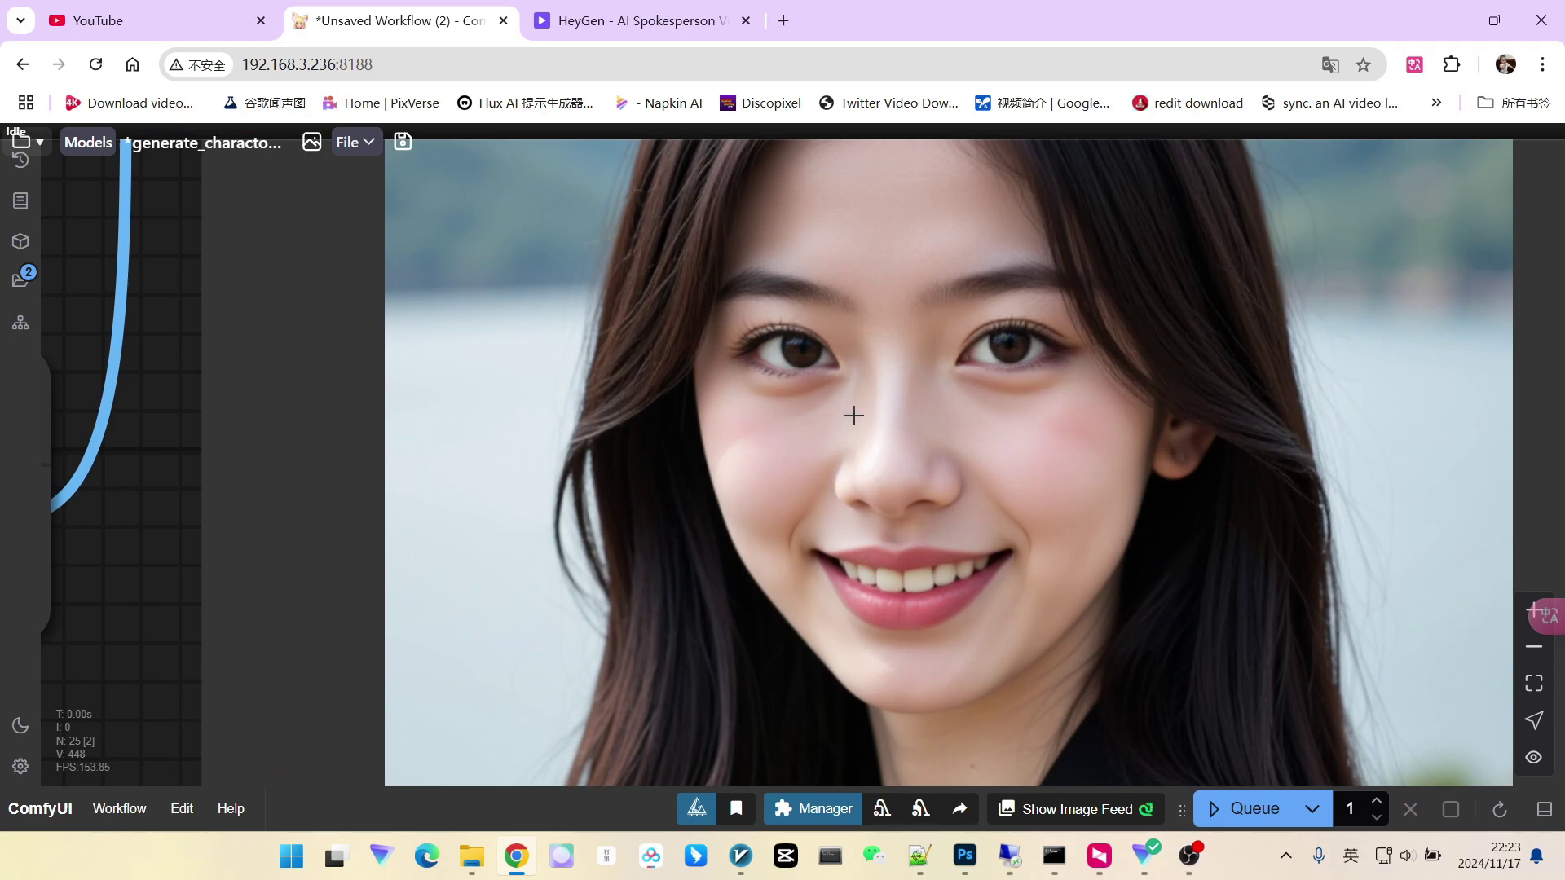
scroll(853, 415, "down", 7)
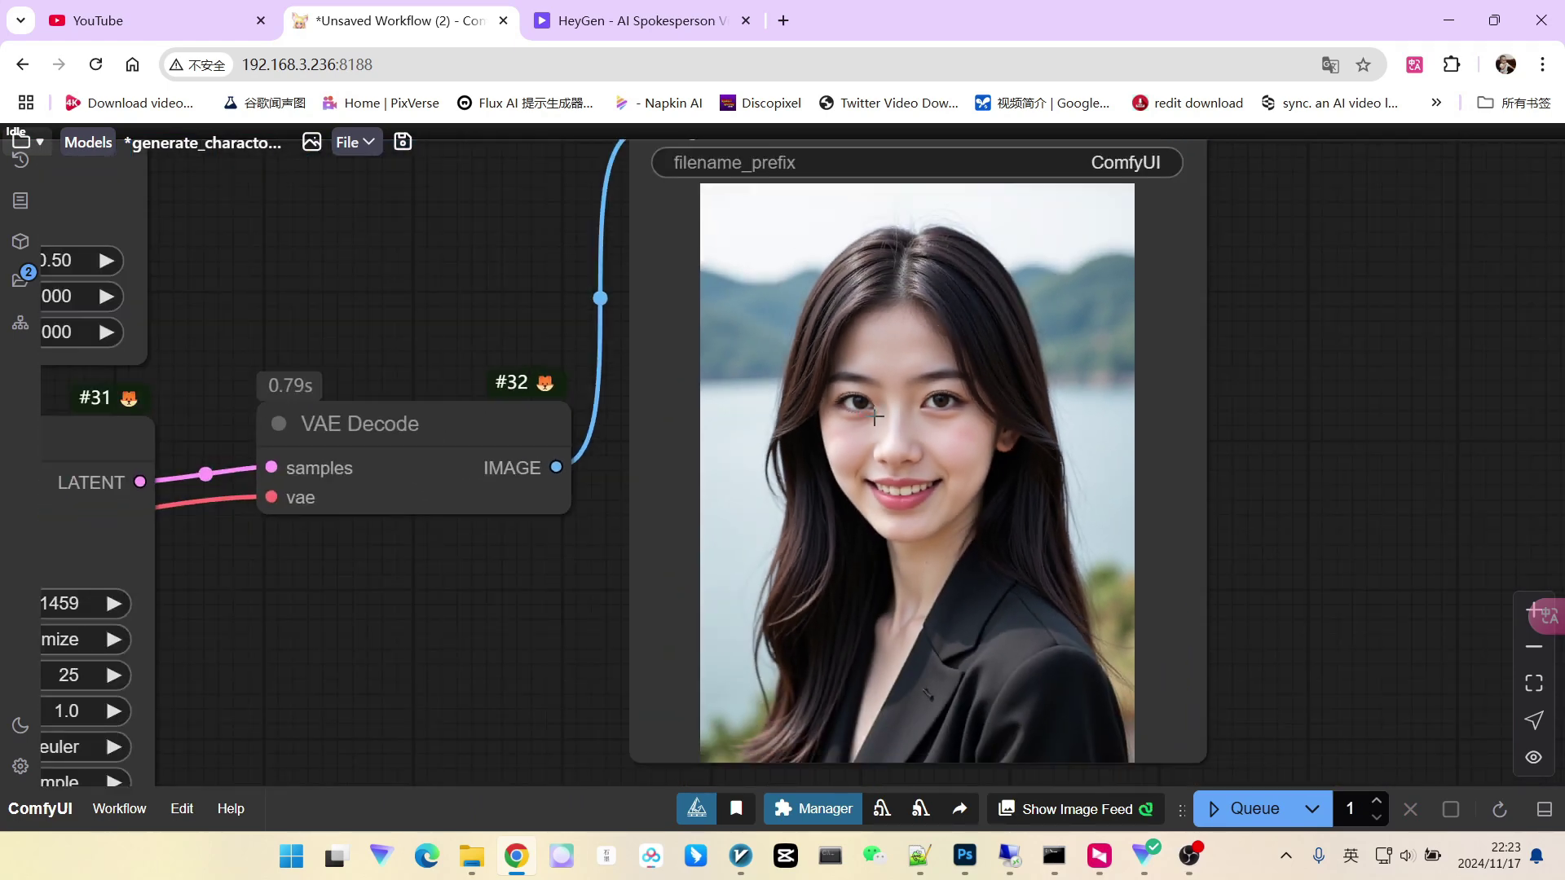
scroll(875, 417, "up", 10)
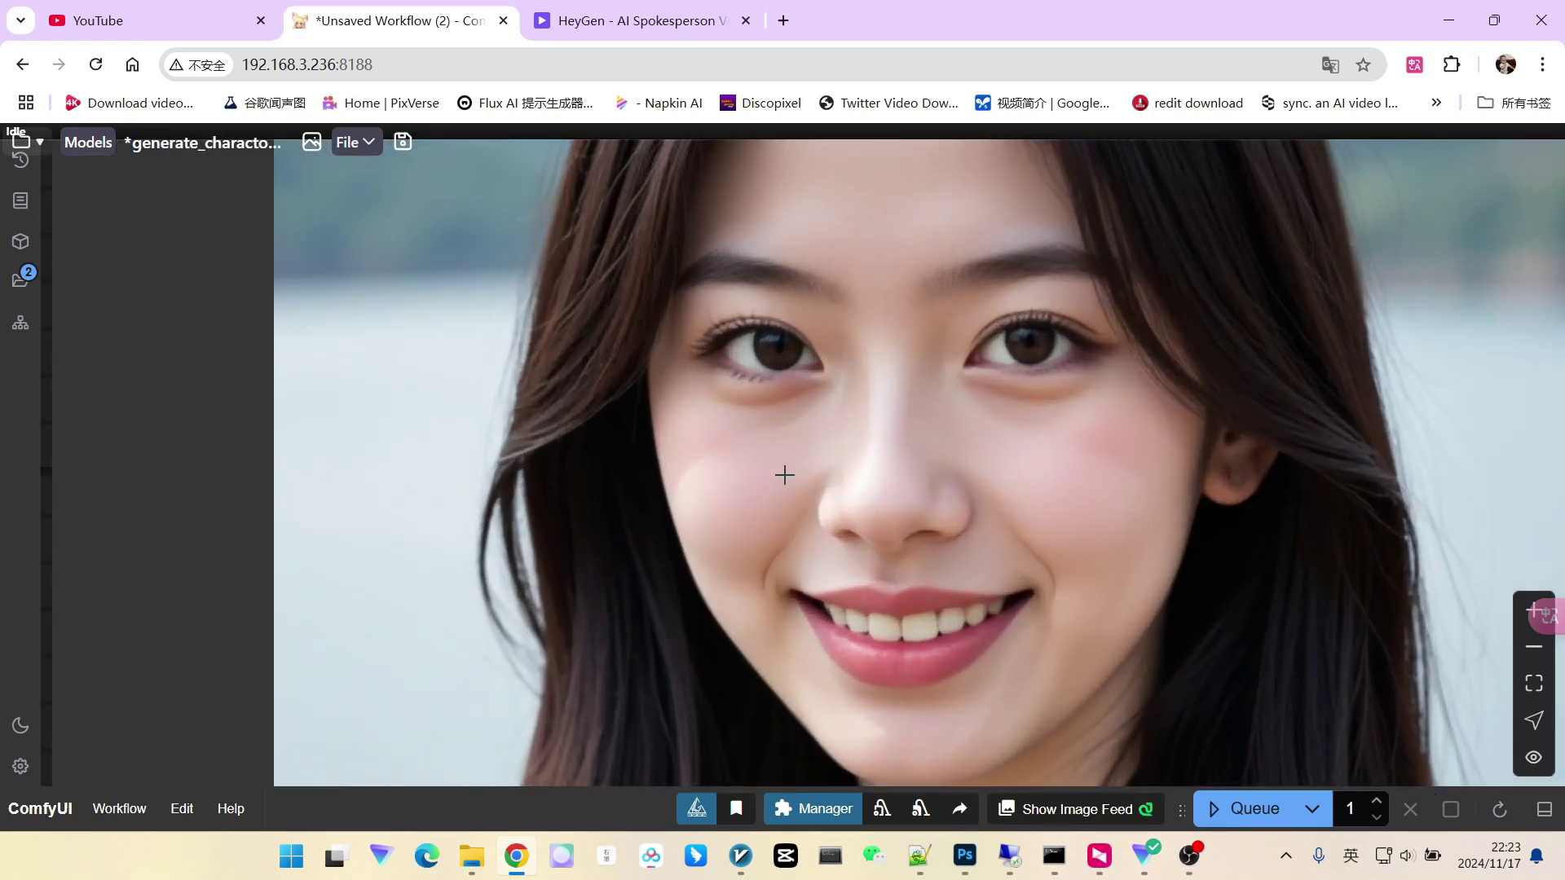
scroll(1117, 444, "down", 8)
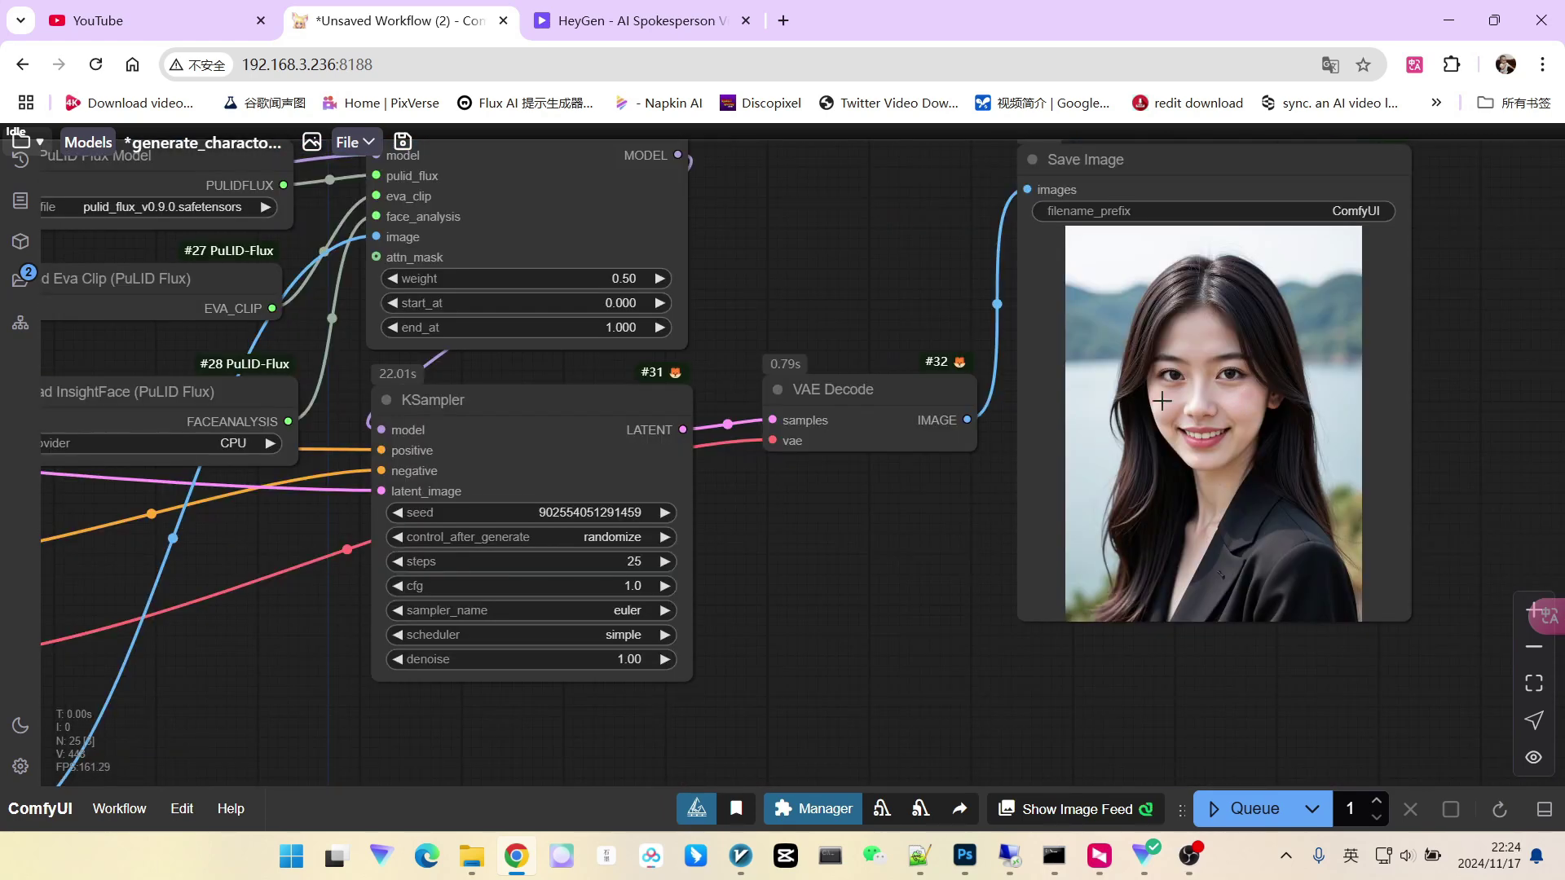
scroll(1161, 400, "up", 3)
scroll(1209, 360, "down", 3)
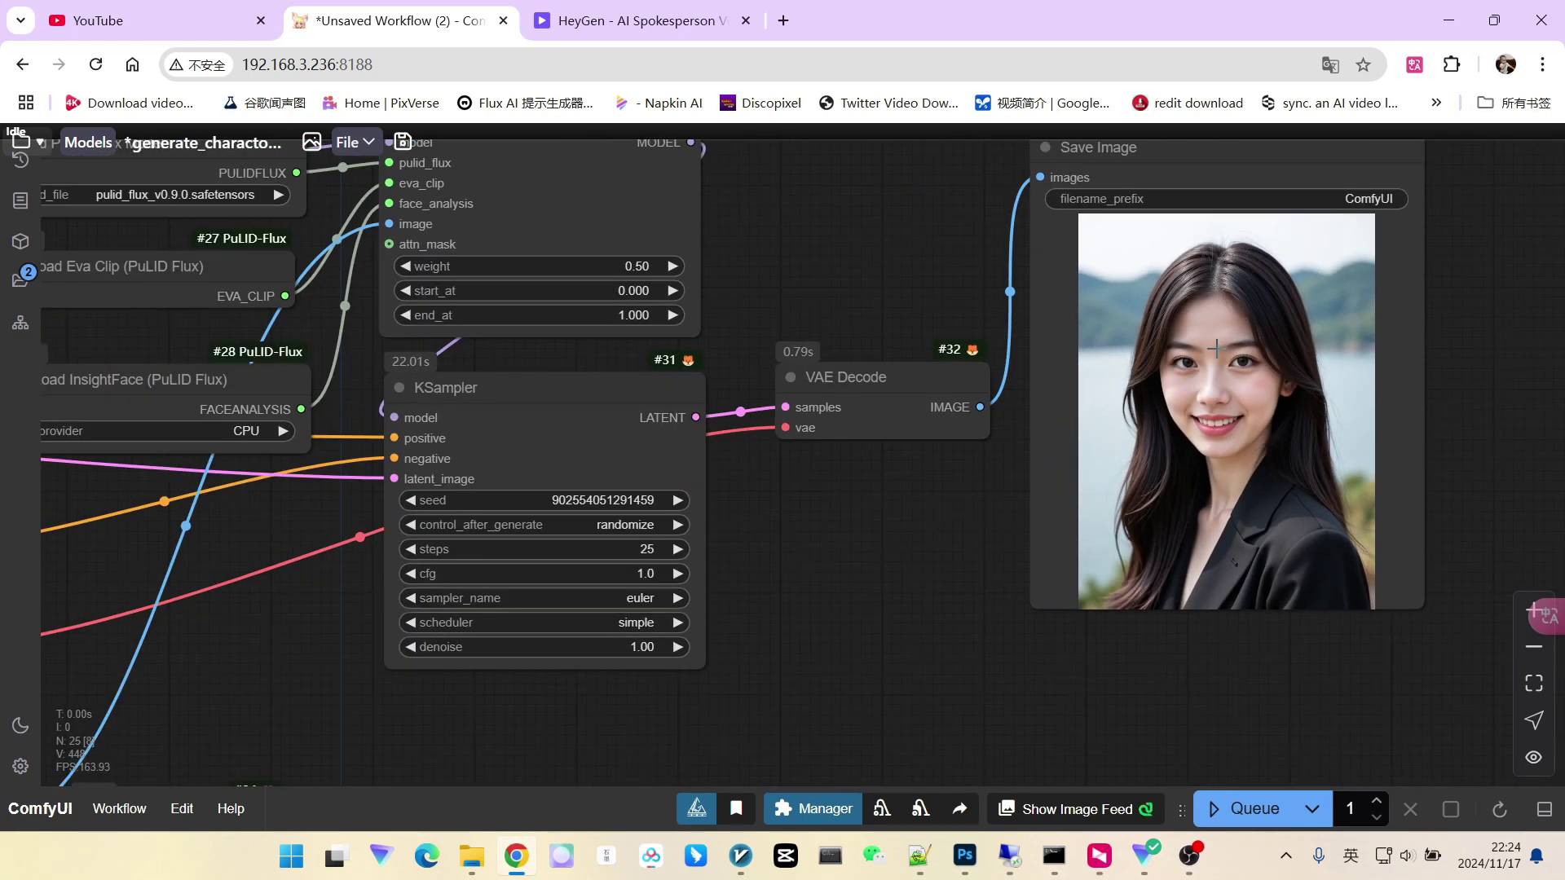
Step: Set the Apply PuLID Flux weight to 0.75 and queue the workflow to generate another image
left_click_drag(820, 238, 975, 317)
scroll(877, 347, "up", 3)
left_click(652, 338)
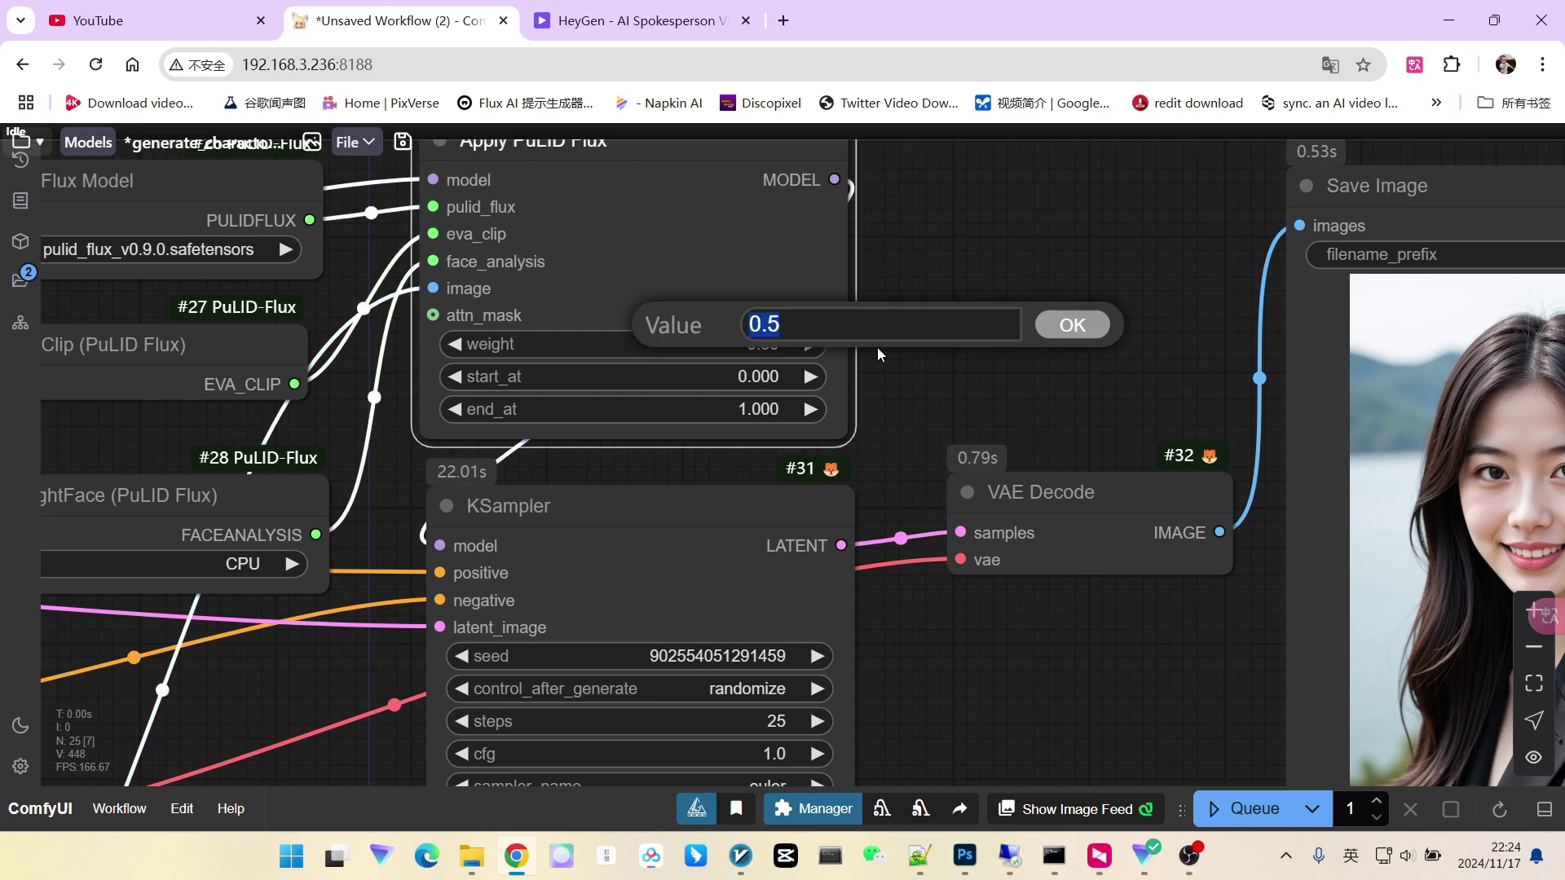
type("0.75")
key("Return")
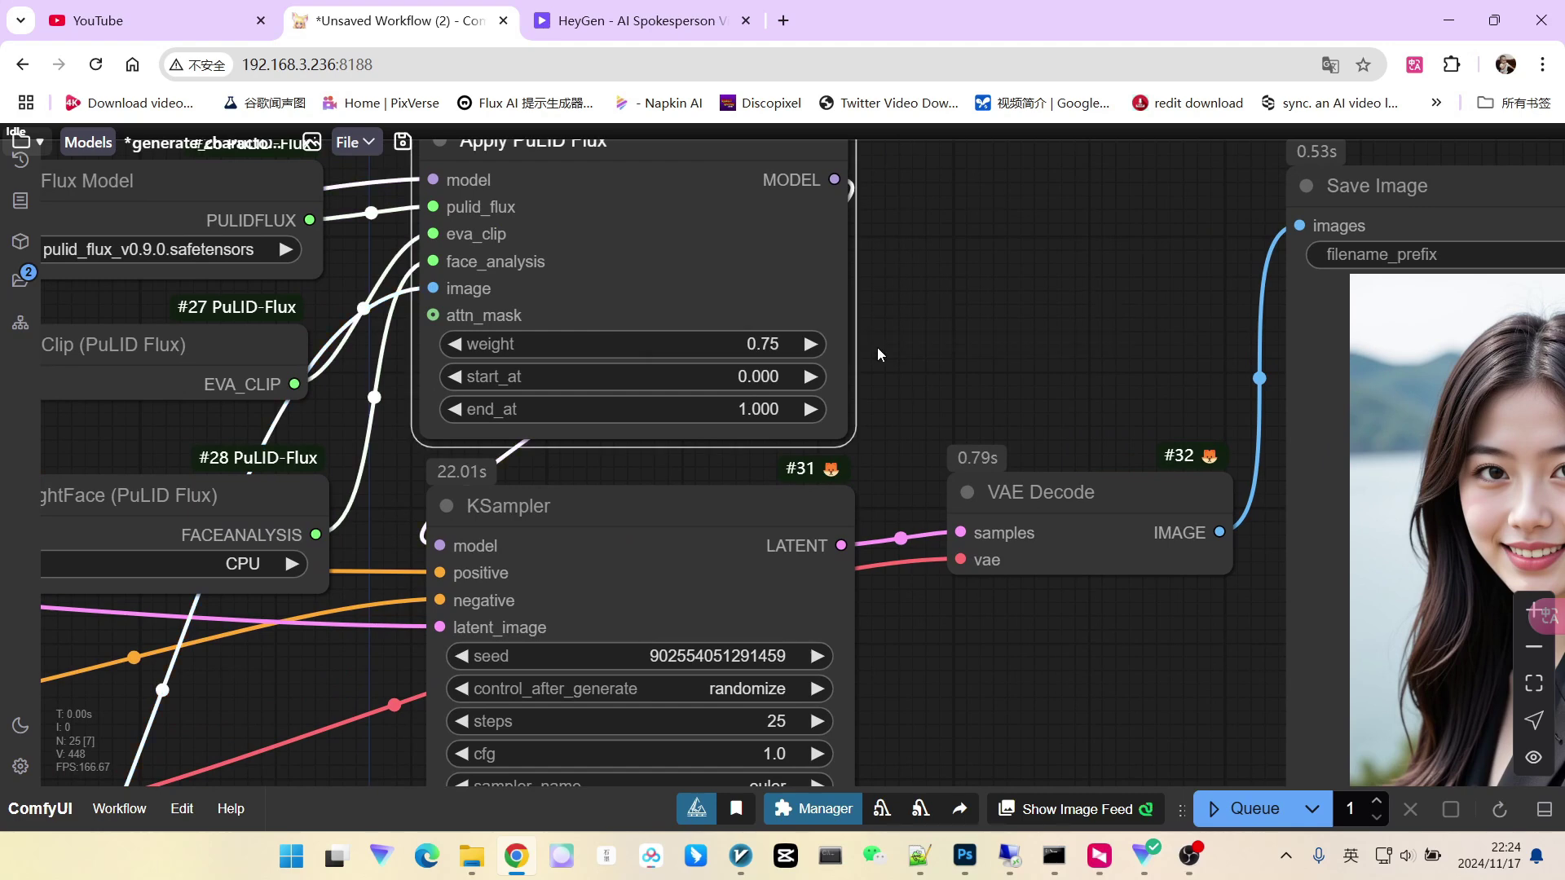
scroll(1004, 330, "down", 4)
left_click_drag(1004, 330, 934, 317)
left_click(1243, 808)
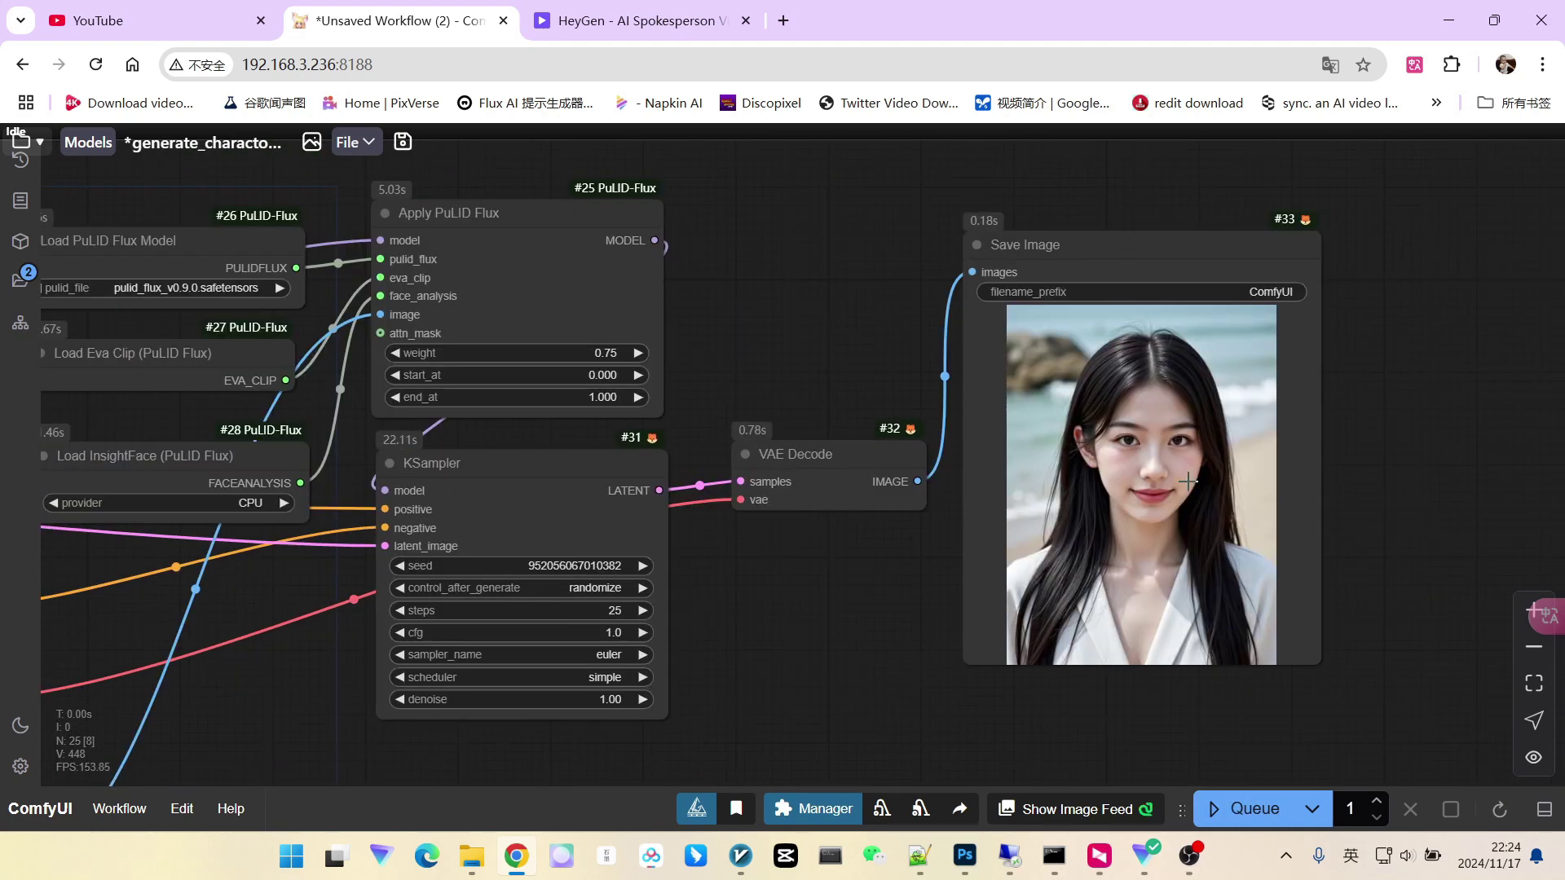
Step: Inspect the portrait generated with the 0.75 weight and compare it with the cropped reference face
scroll(1187, 482, "up", 6)
scroll(1188, 481, "down", 8)
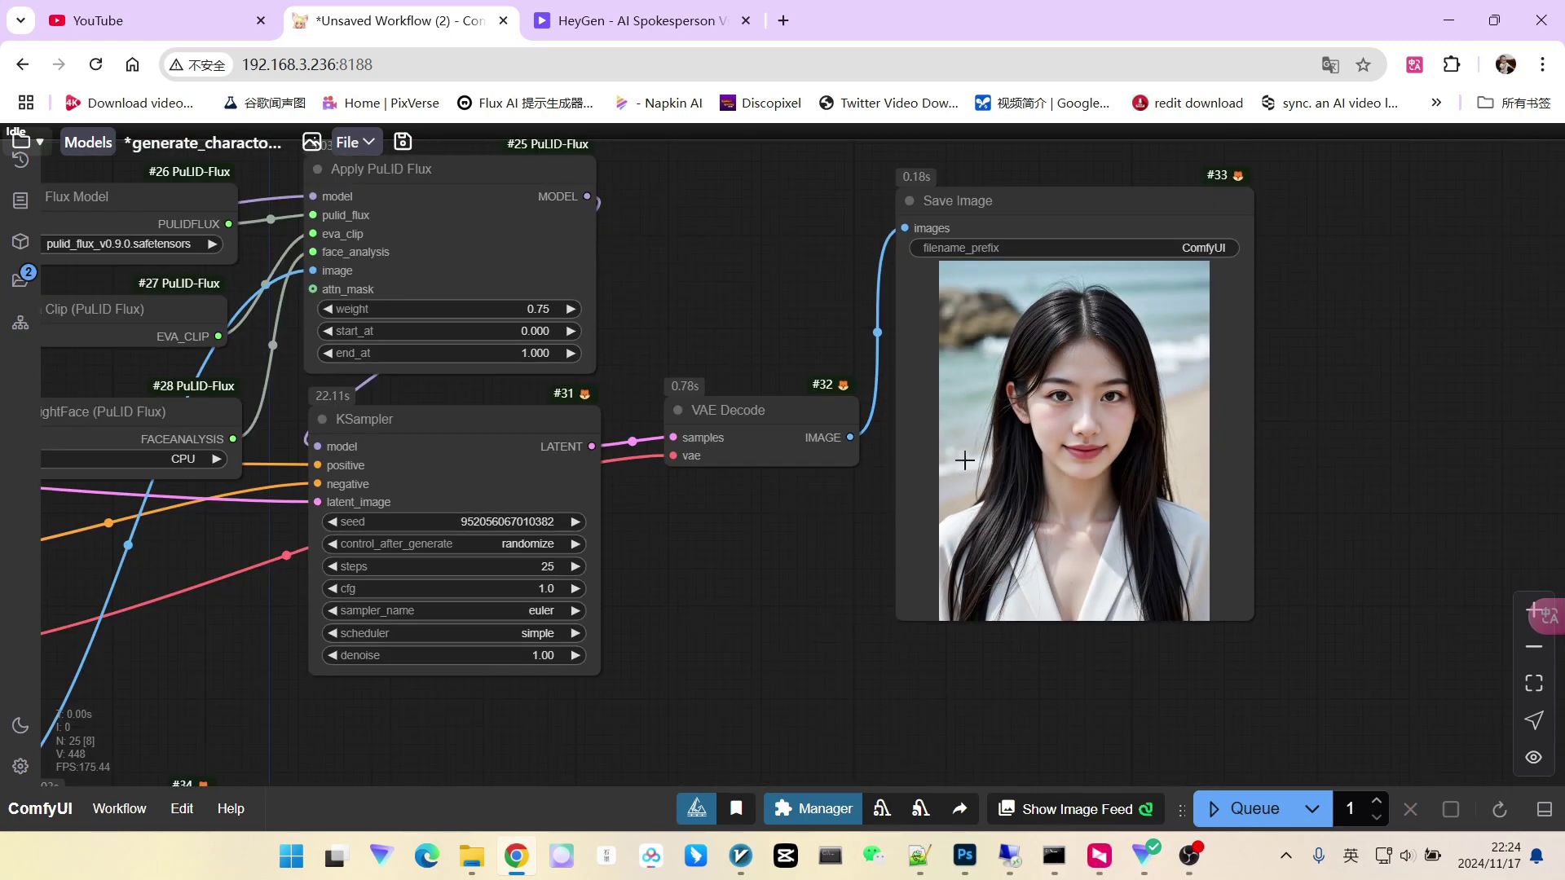
left_click_drag(765, 564, 1030, 533)
scroll(1015, 297, "down", 3)
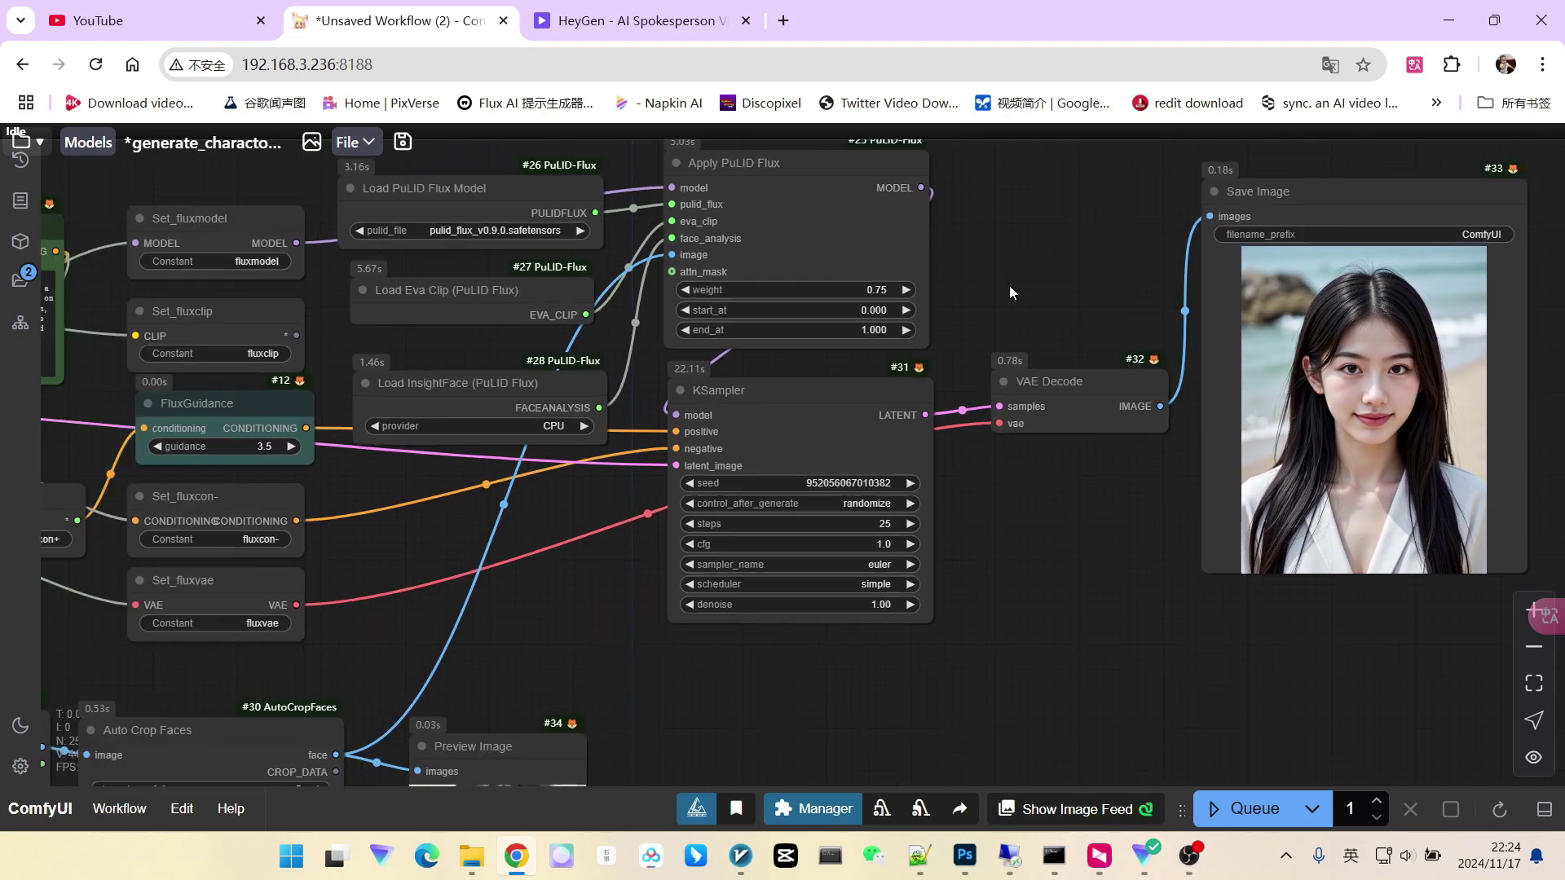
left_click_drag(1009, 286, 1092, 272)
scroll(1078, 448, "down", 2)
left_click_drag(1078, 448, 1216, 468)
scroll(1221, 471, "down", 5)
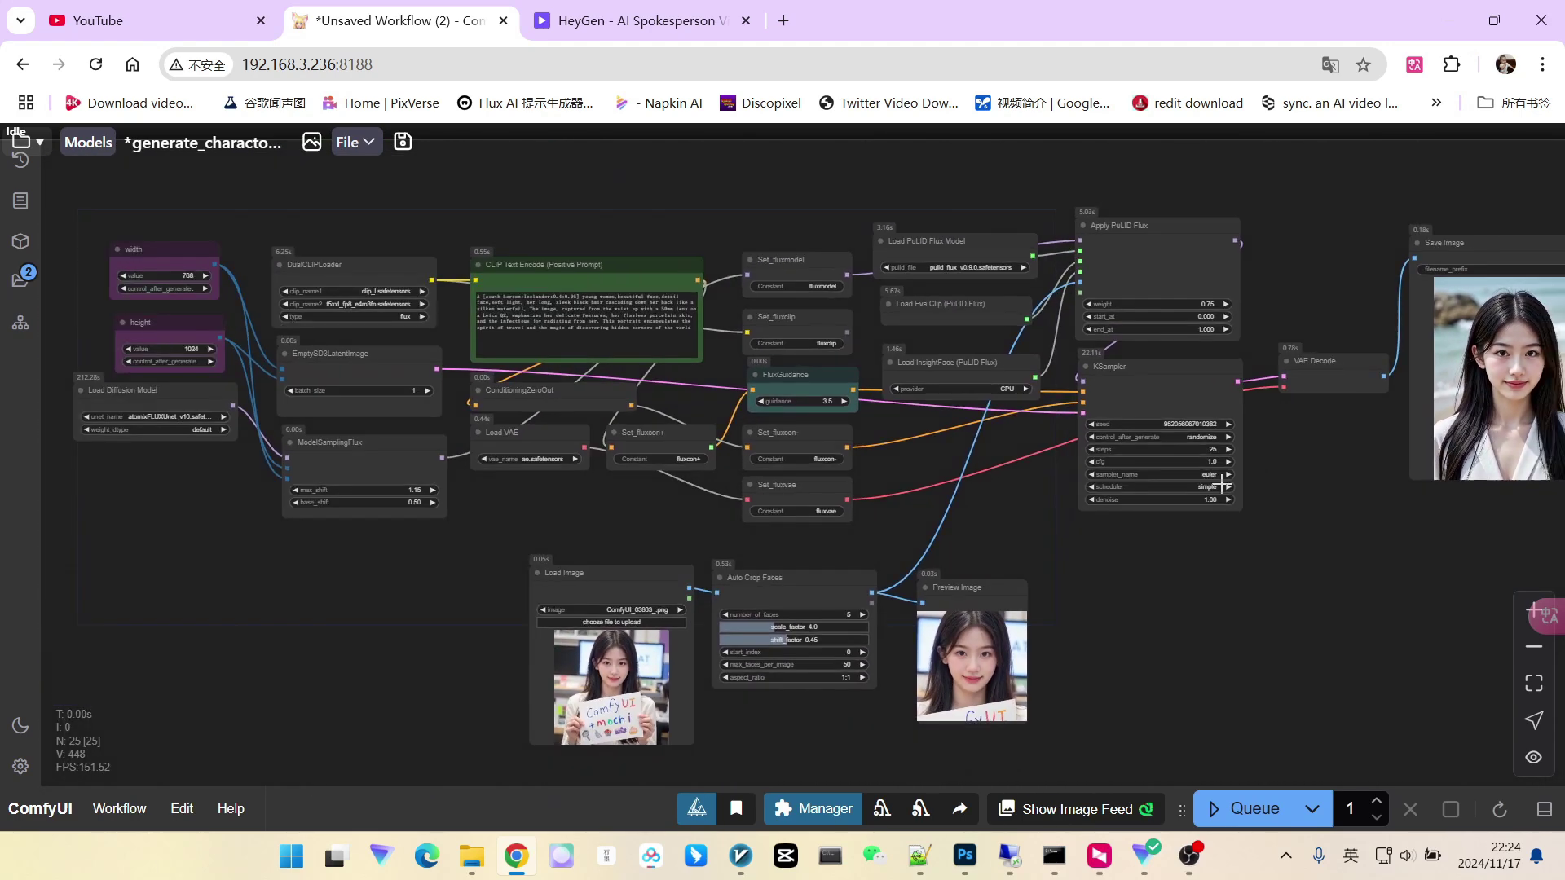
Step: Review the workflow from the Load Diffusion Model settings through the prompt, PuLID and face-crop nodes
scroll(444, 469, "up", 8)
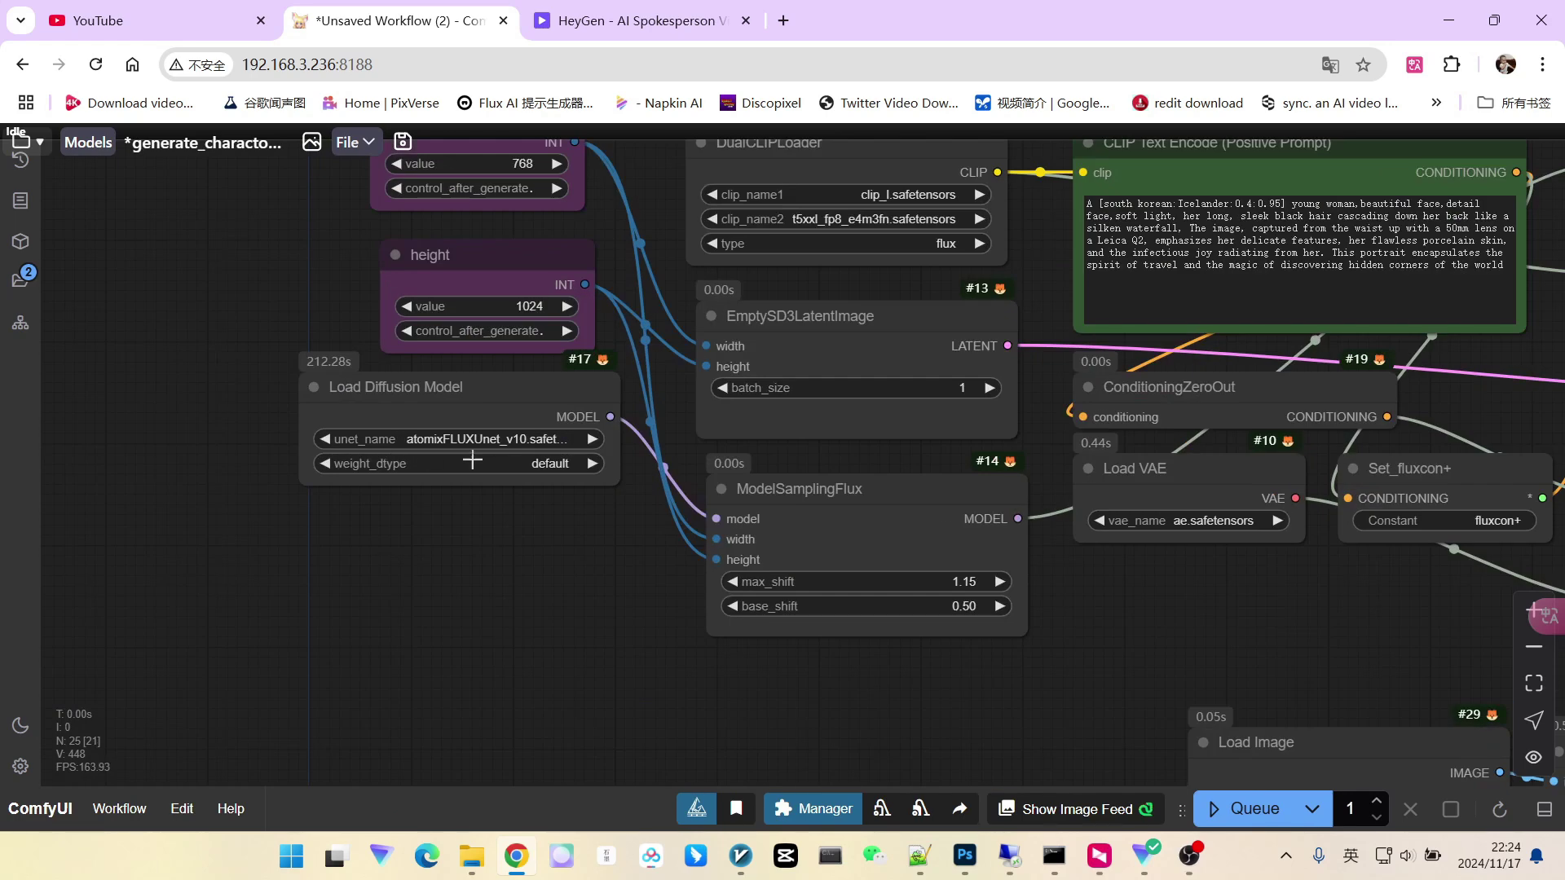
scroll(429, 419, "up", 4)
scroll(429, 418, "down", 2)
left_click_drag(1108, 574, 546, 512)
scroll(1004, 569, "down", 2)
left_click_drag(1396, 585, 892, 550)
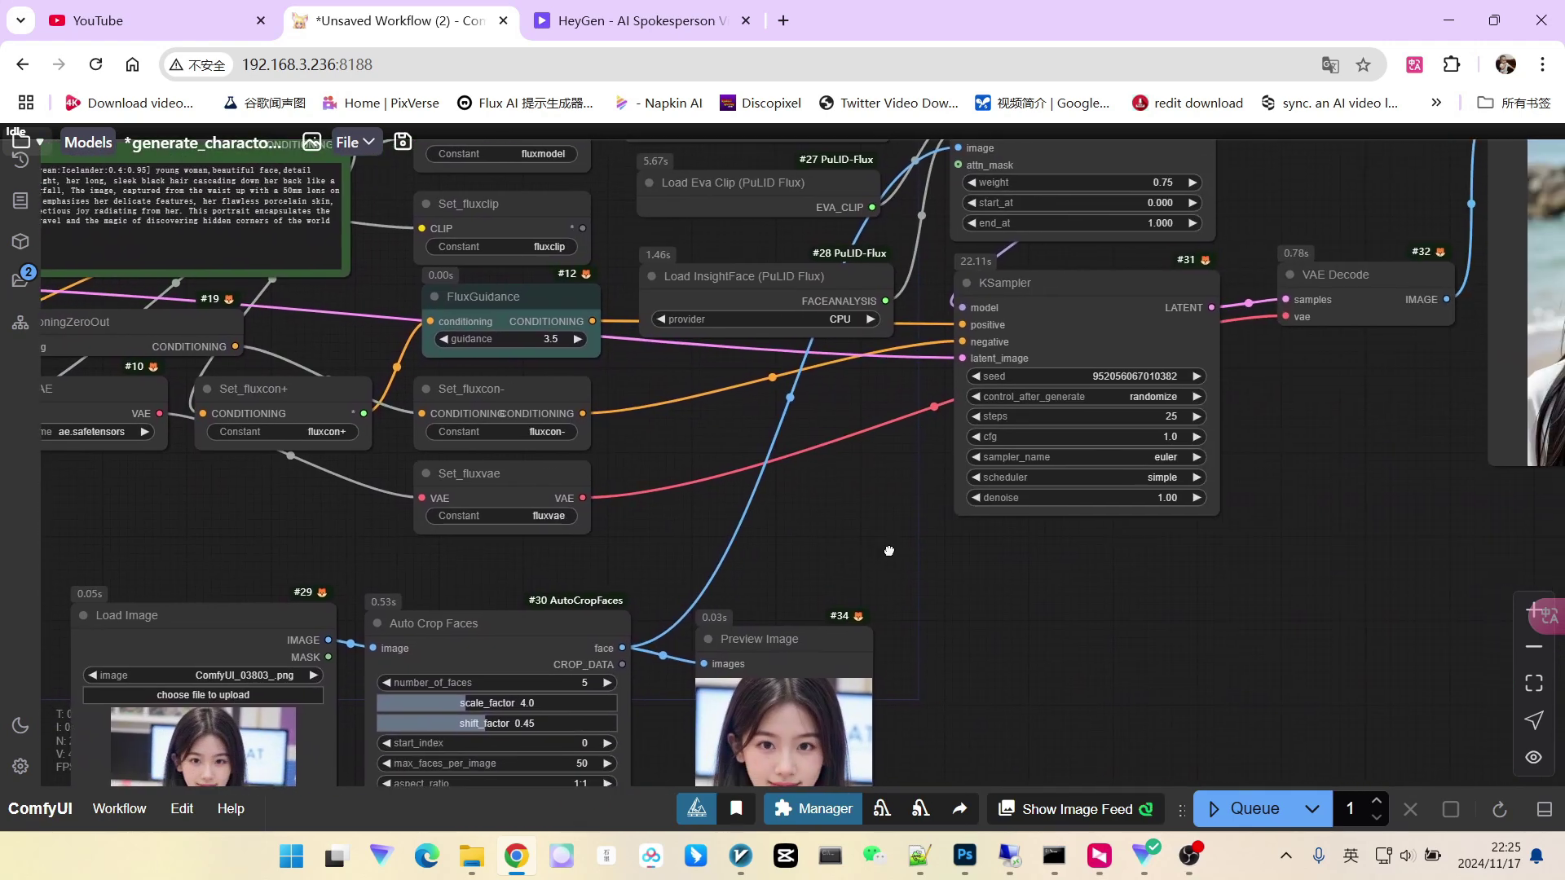
scroll(888, 551, "down", 3)
left_click_drag(1182, 573, 1049, 609)
left_click_drag(858, 542, 1220, 544)
scroll(151, 408, "up", 2)
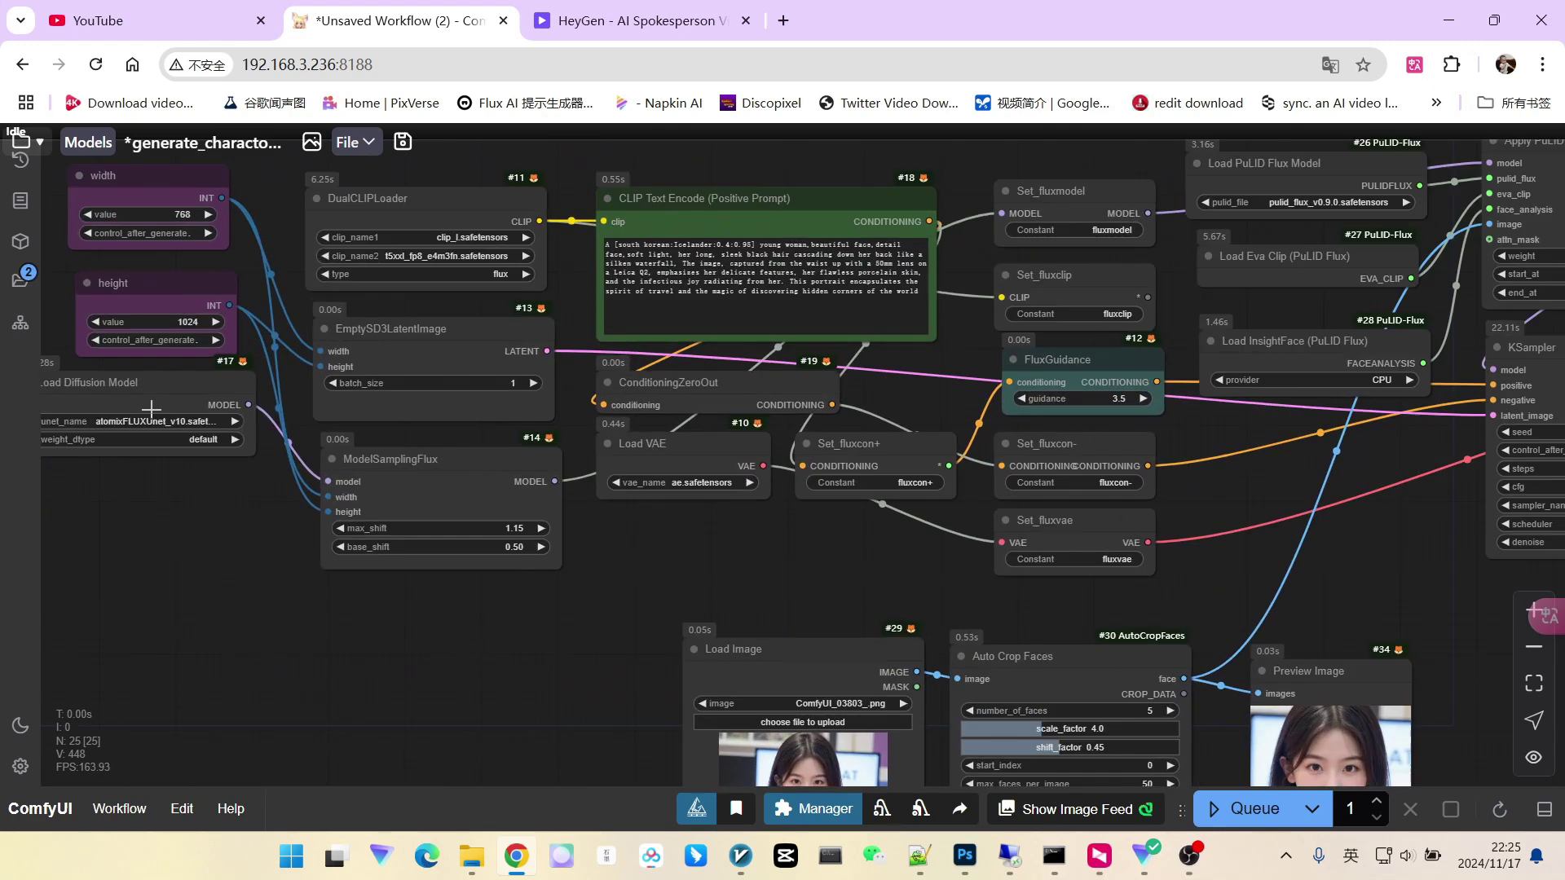
scroll(539, 522, "down", 2)
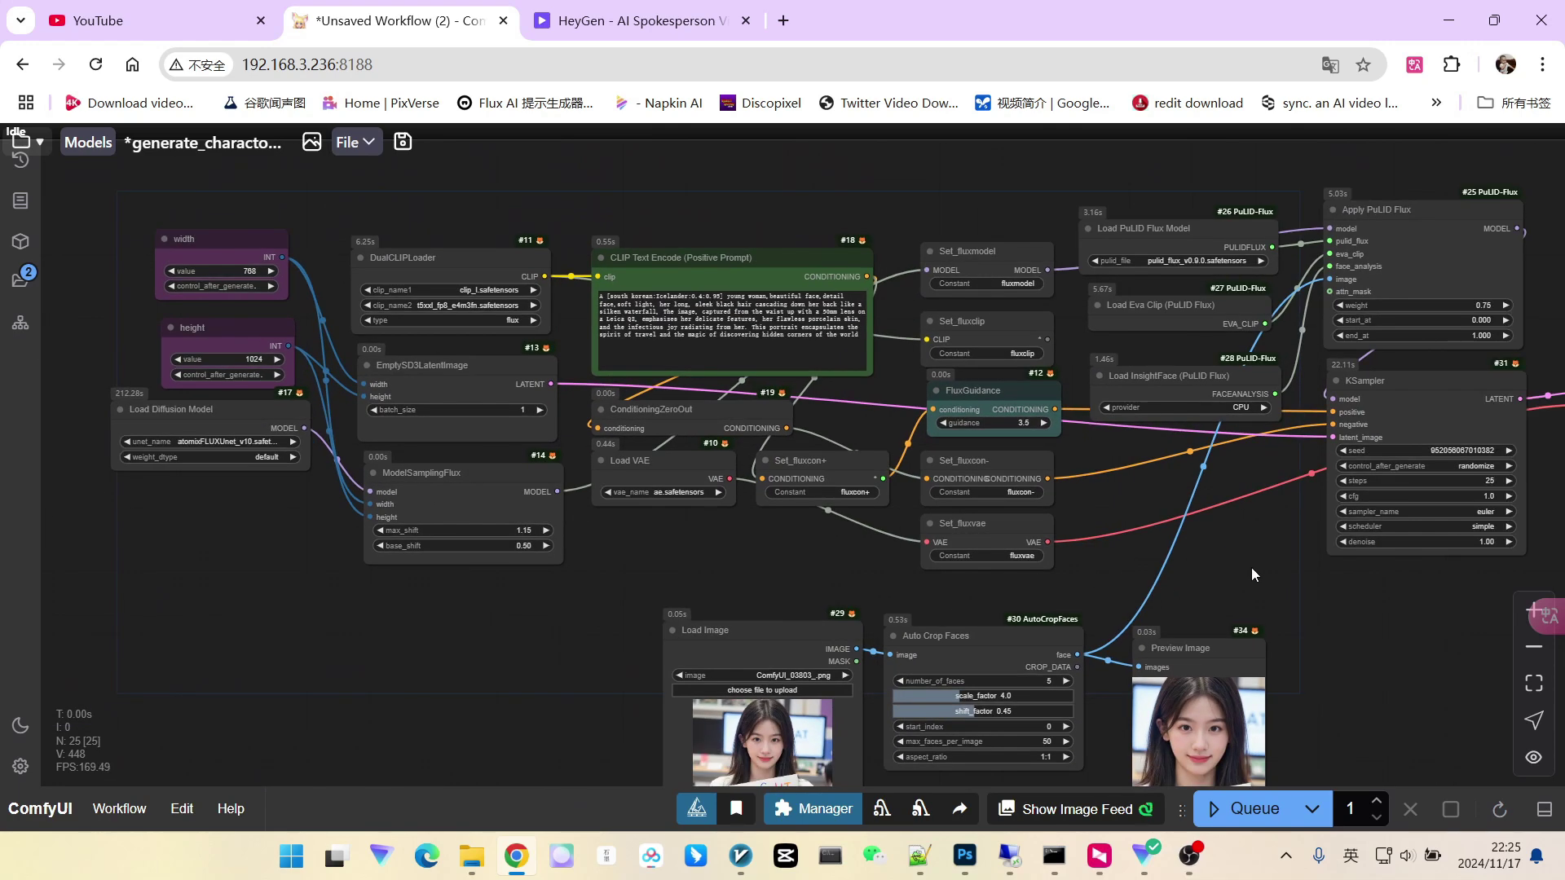
Step: Examine the Apply PuLID Flux and KSampler settings alongside the saved portrait
left_click_drag(1253, 574, 987, 542)
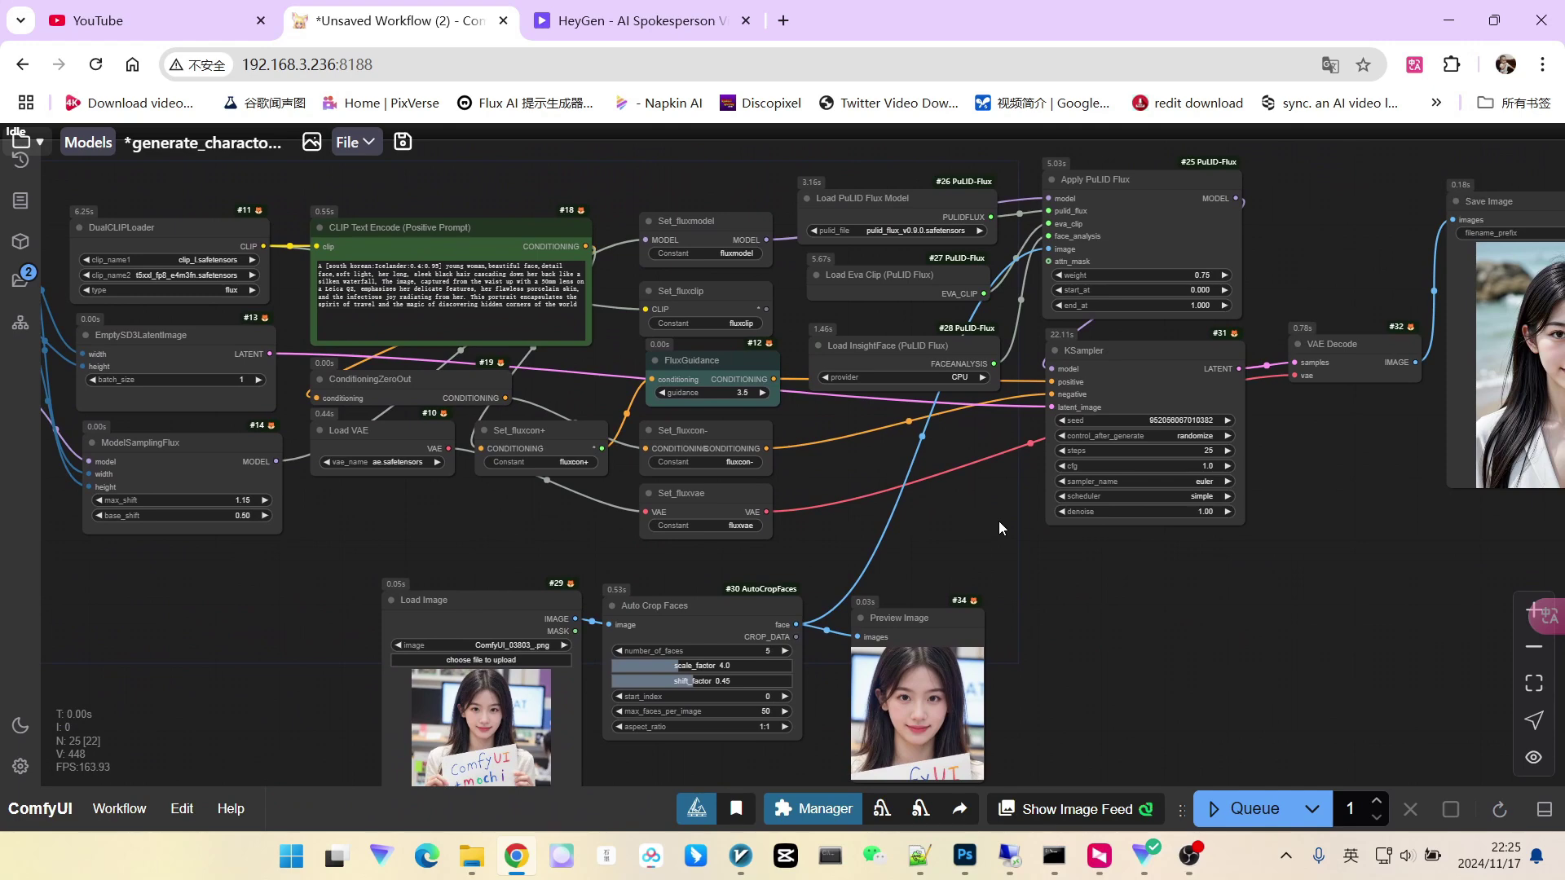
scroll(1000, 521, "up", 2)
left_click_drag(982, 520, 941, 594)
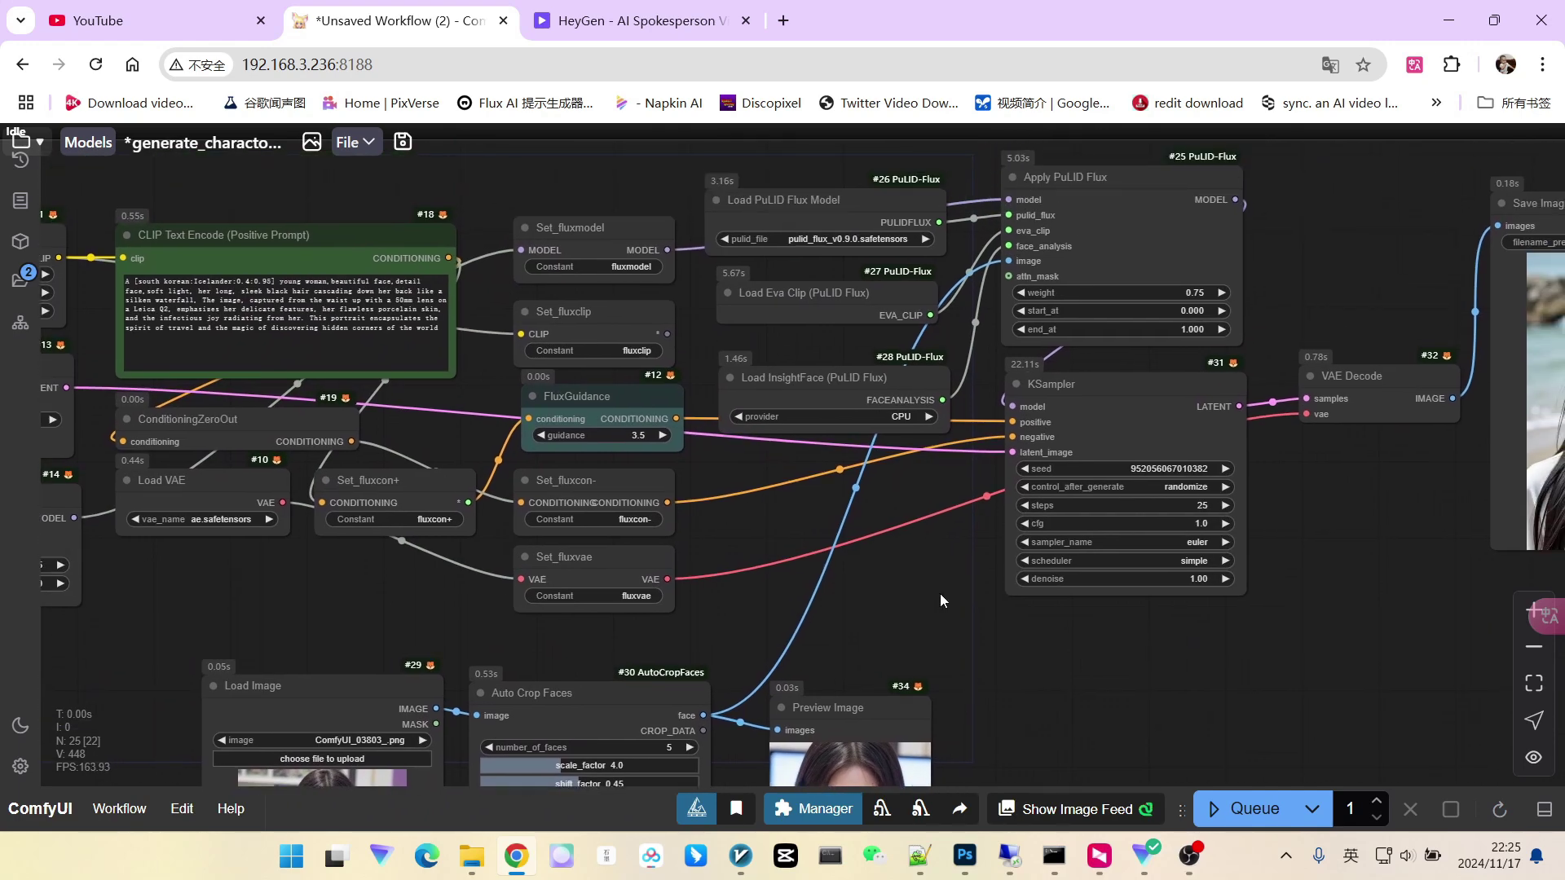
left_click_drag(1323, 277, 1201, 289)
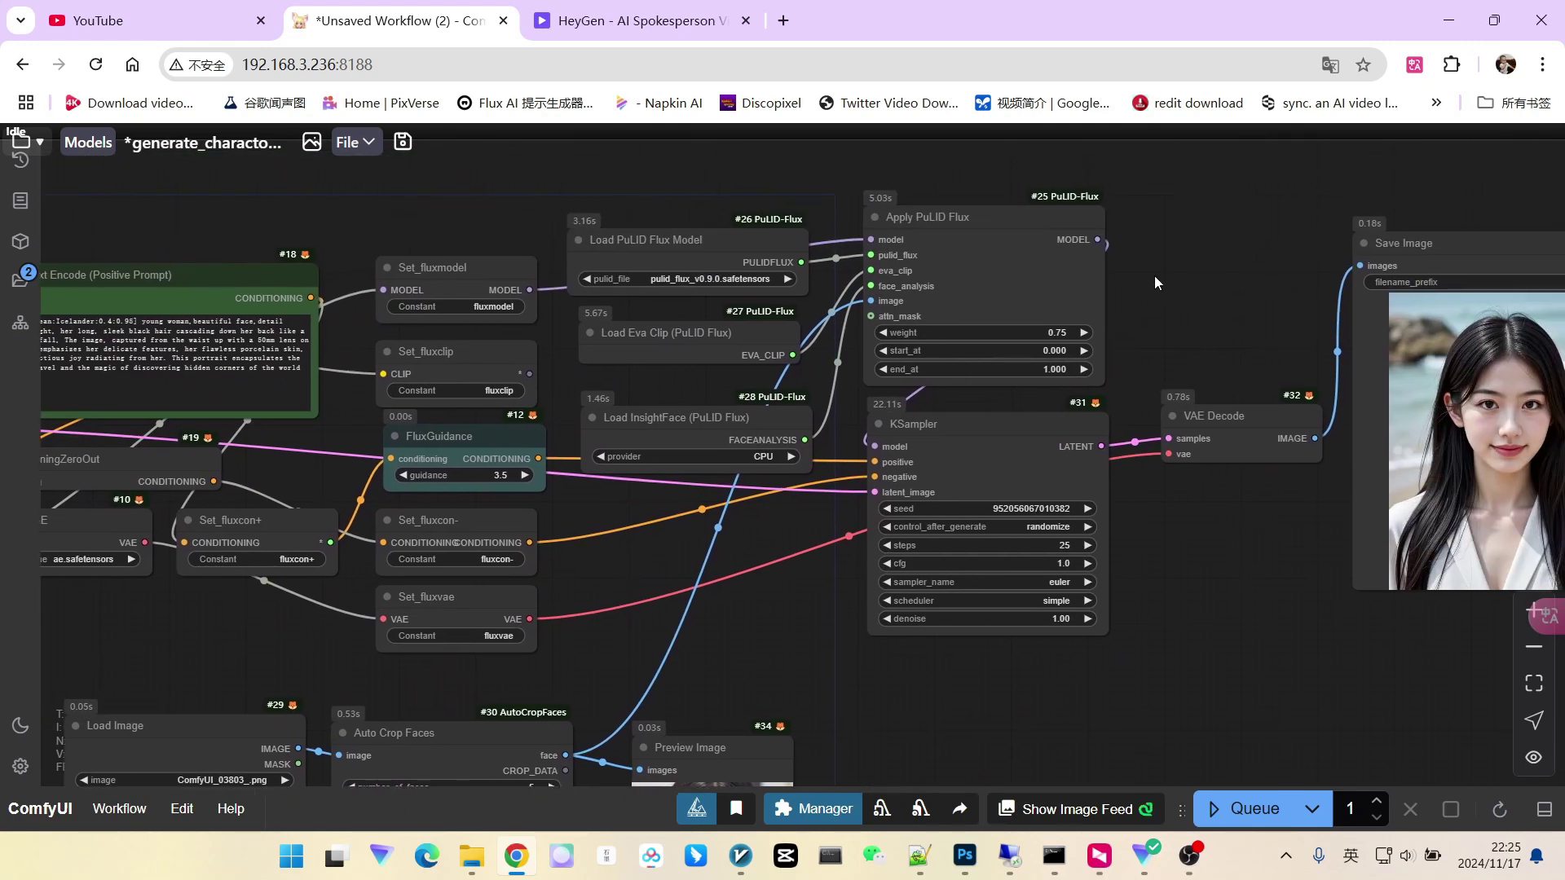
scroll(1029, 290, "up", 2)
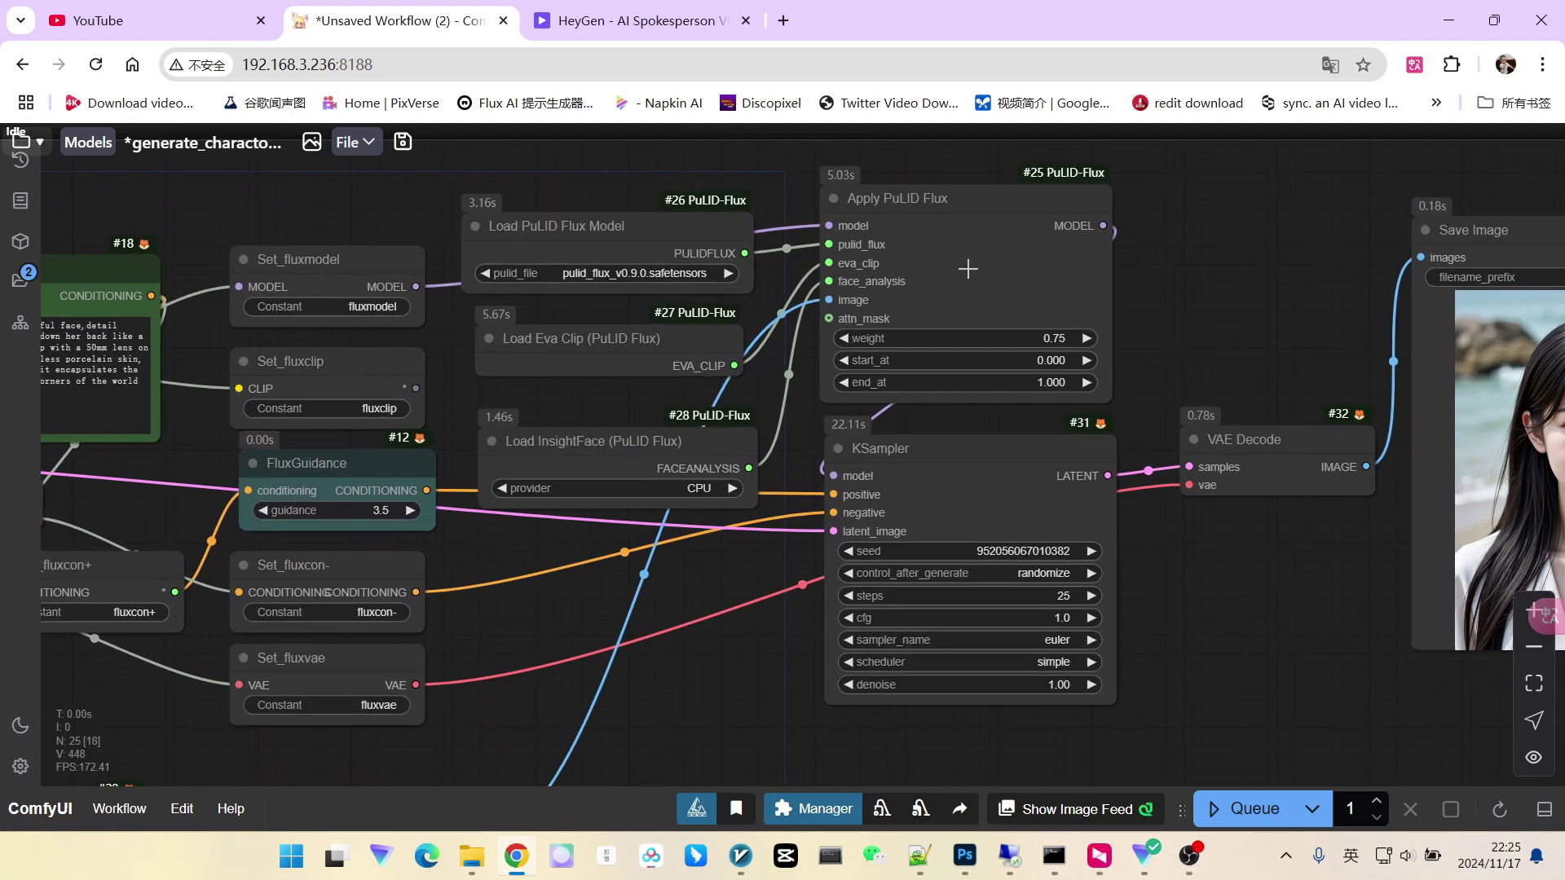
scroll(967, 269, "down", 3)
scroll(1214, 506, "up", 2)
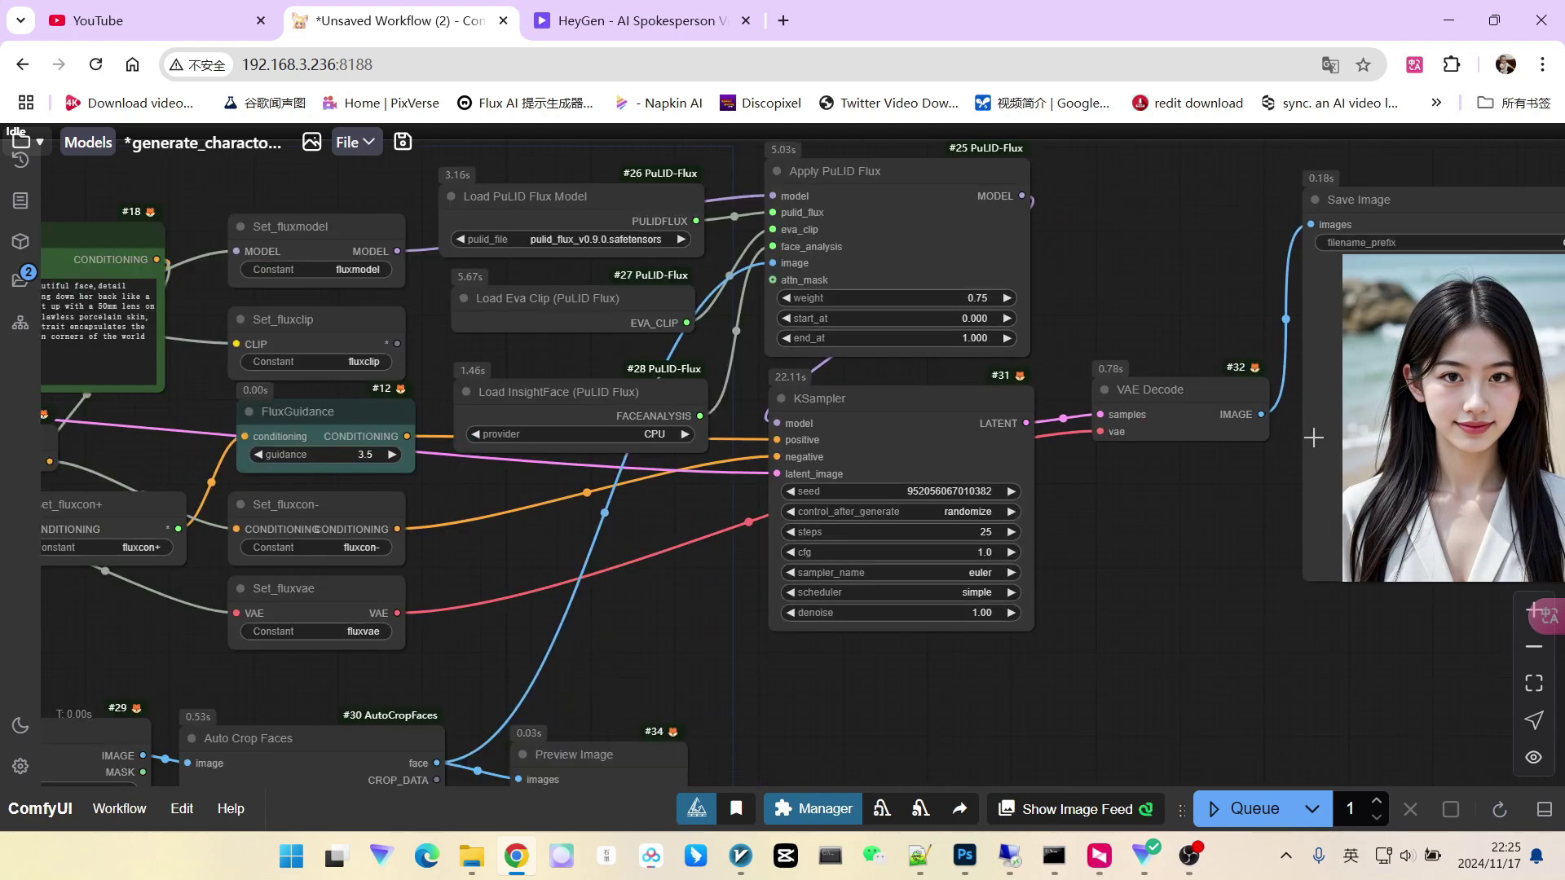
Step: Set the Apply PuLID Flux weight to 0.5
left_click_drag(1116, 268, 1092, 307)
scroll(1092, 307, "up", 2)
left_click(888, 322)
type("0.5")
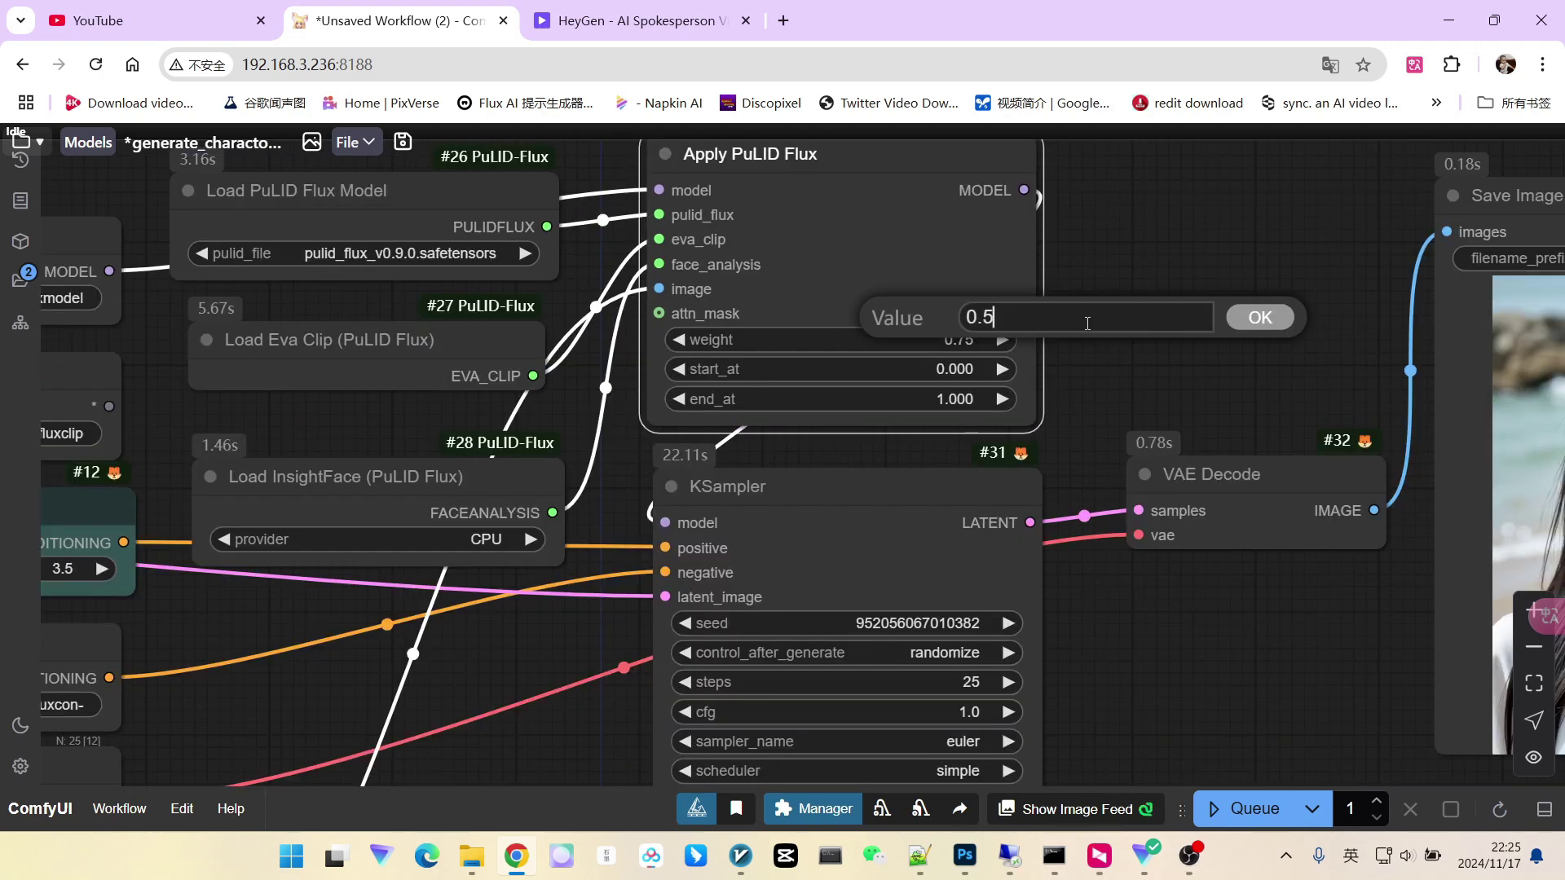
key("Return")
scroll(1157, 265, "down", 2)
scroll(1203, 275, "down", 1)
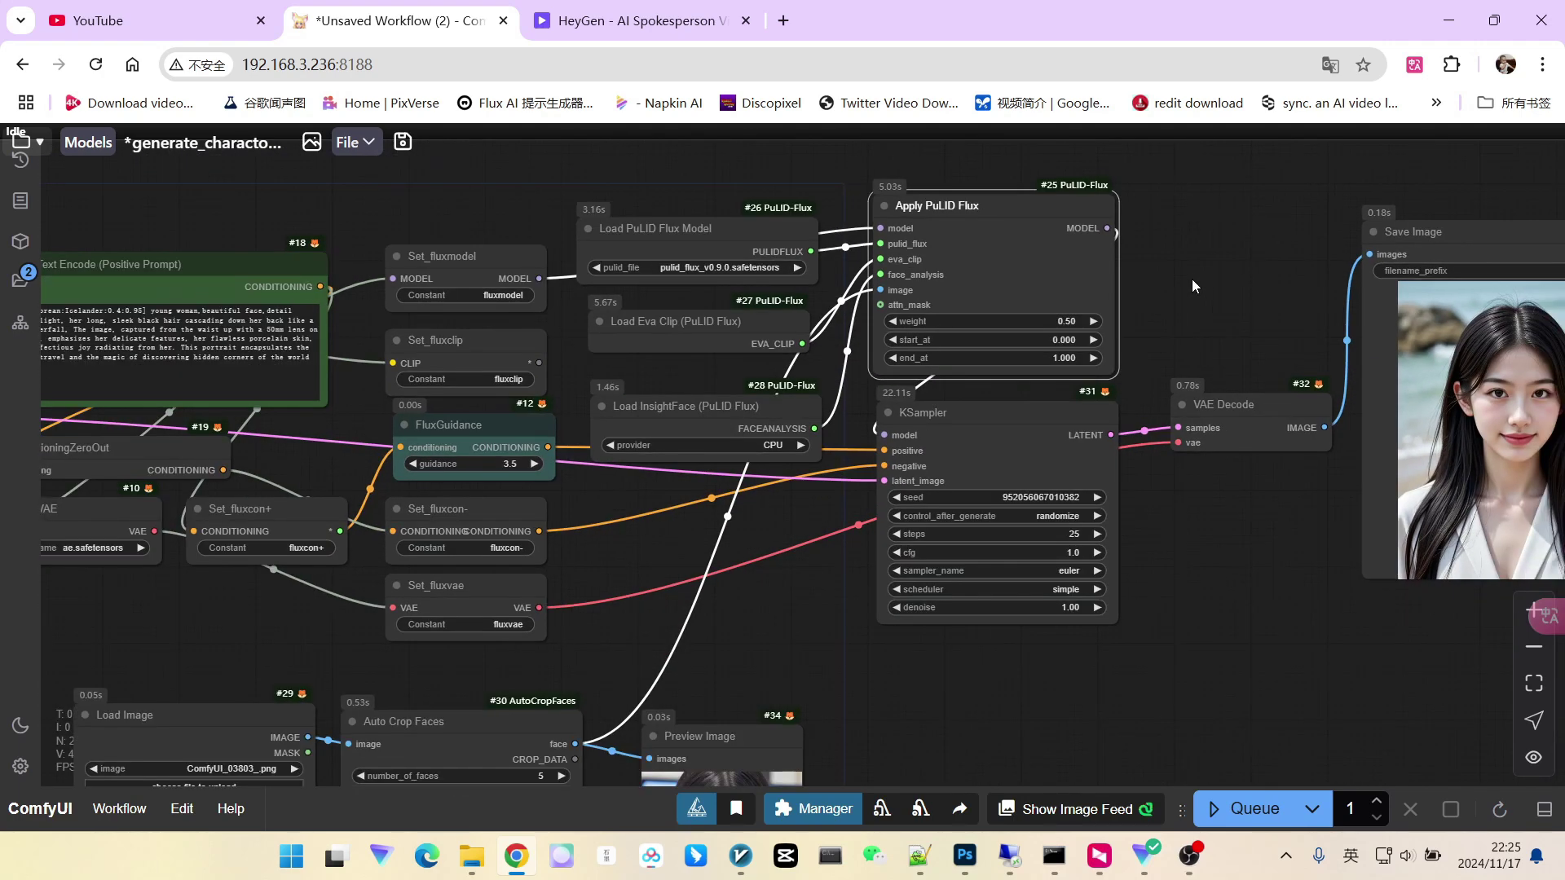
Step: Add a LoraLoaderModelOnly node in the empty space below Load Diffusion Model, finding it with the node search term "lora"
scroll(1192, 279, "down", 2)
scroll(1191, 279, "down", 3)
left_click_drag(252, 562, 419, 559)
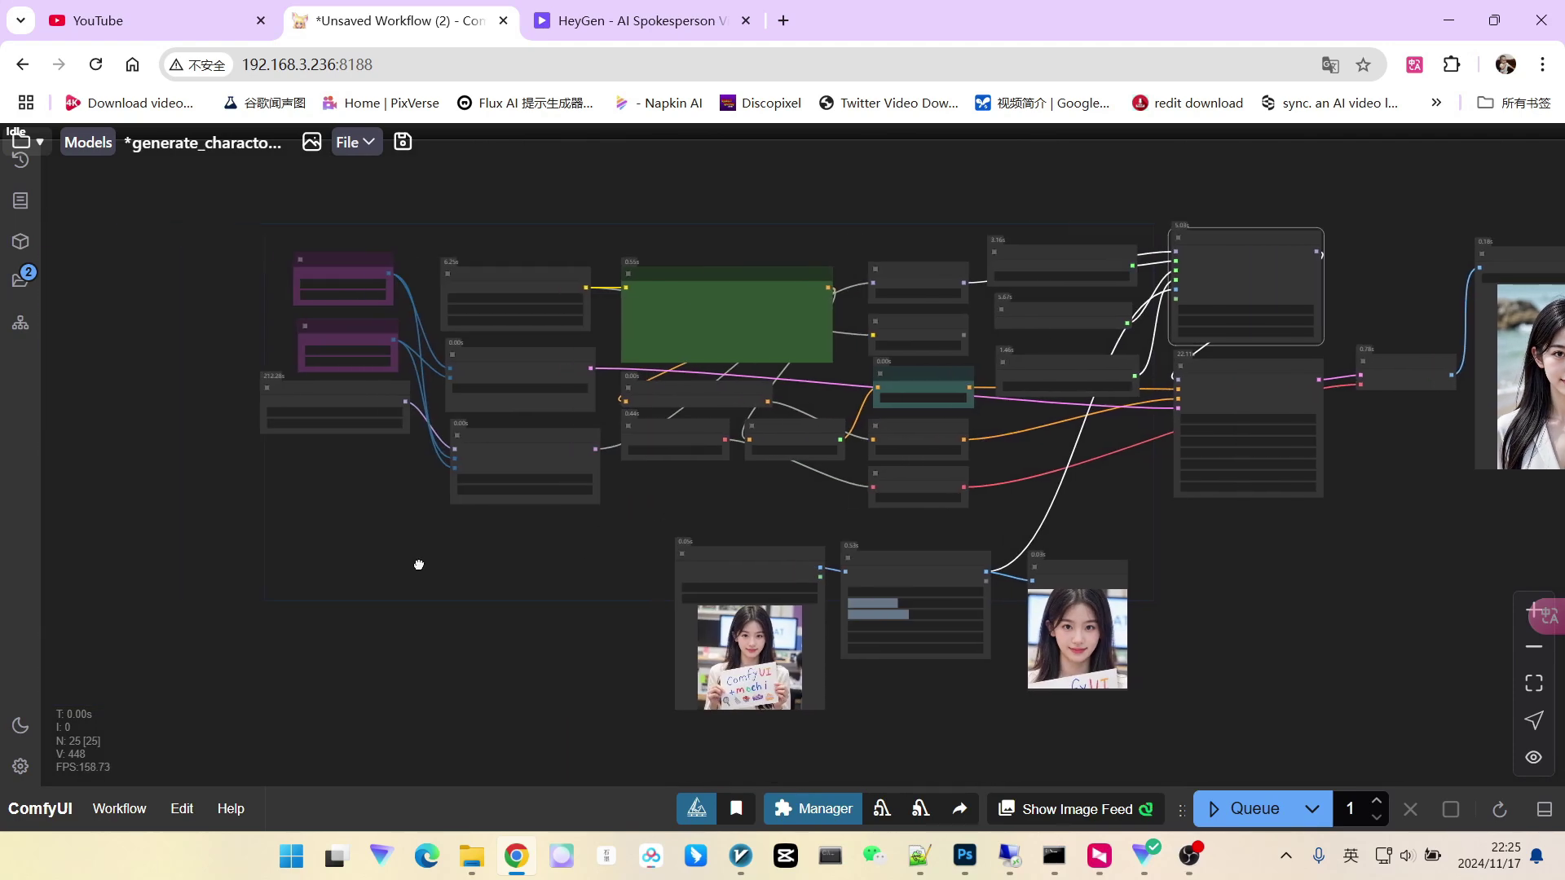
scroll(551, 565, "up", 2)
scroll(550, 487, "up", 4)
scroll(563, 493, "up", 2)
double_click(491, 500)
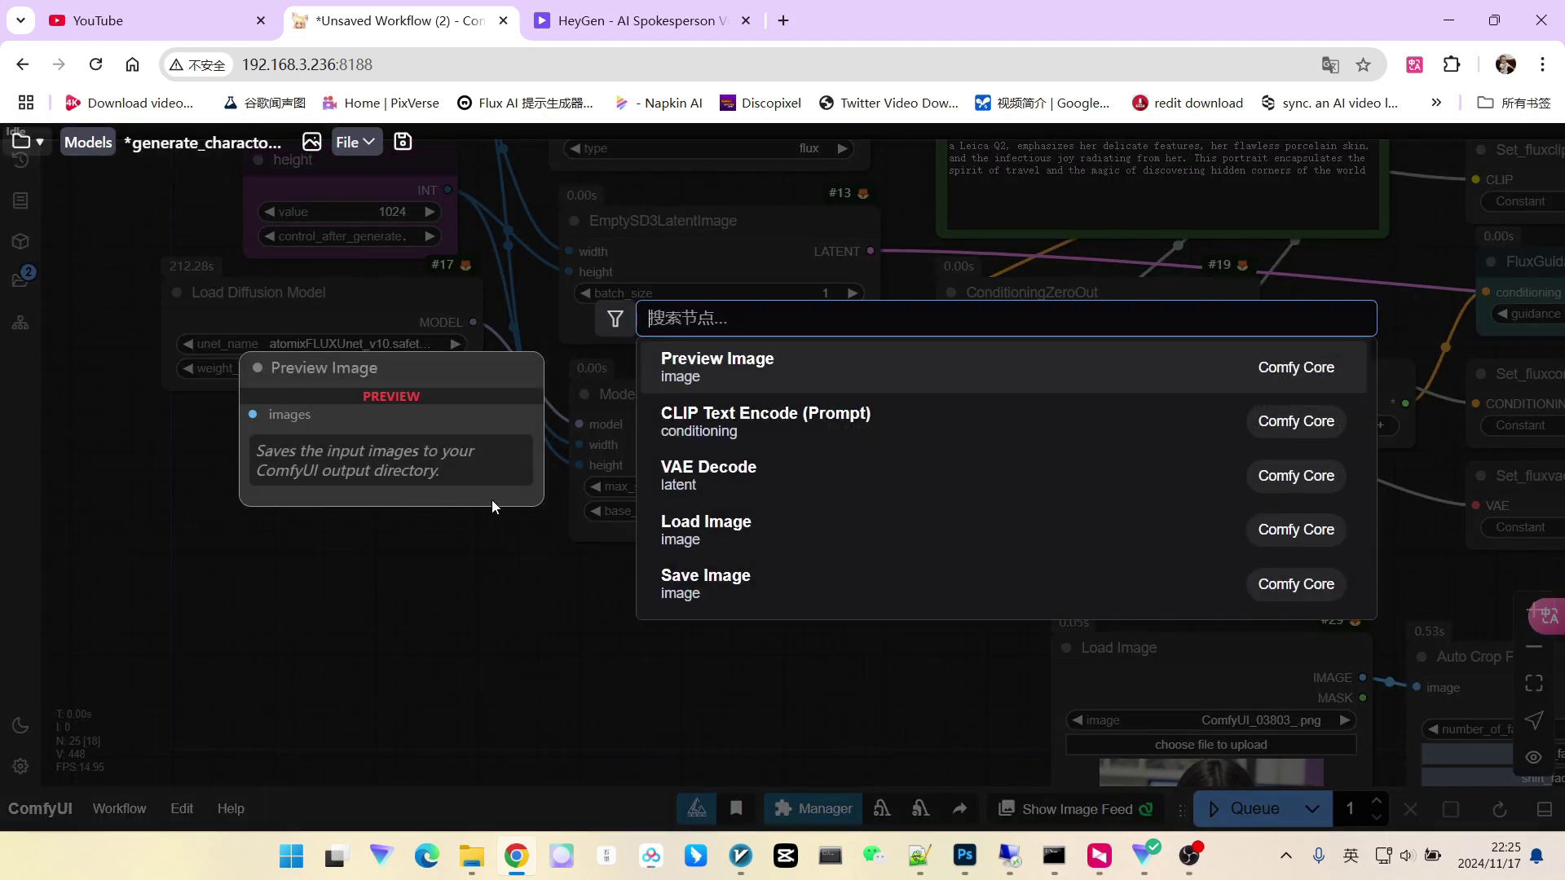
type("lora")
key("Return")
Step: Filter the LoRA list by "flux" and select the Flux_小红书真实风格 LoRA for the LoraLoaderModelOnly node
left_click(390, 538)
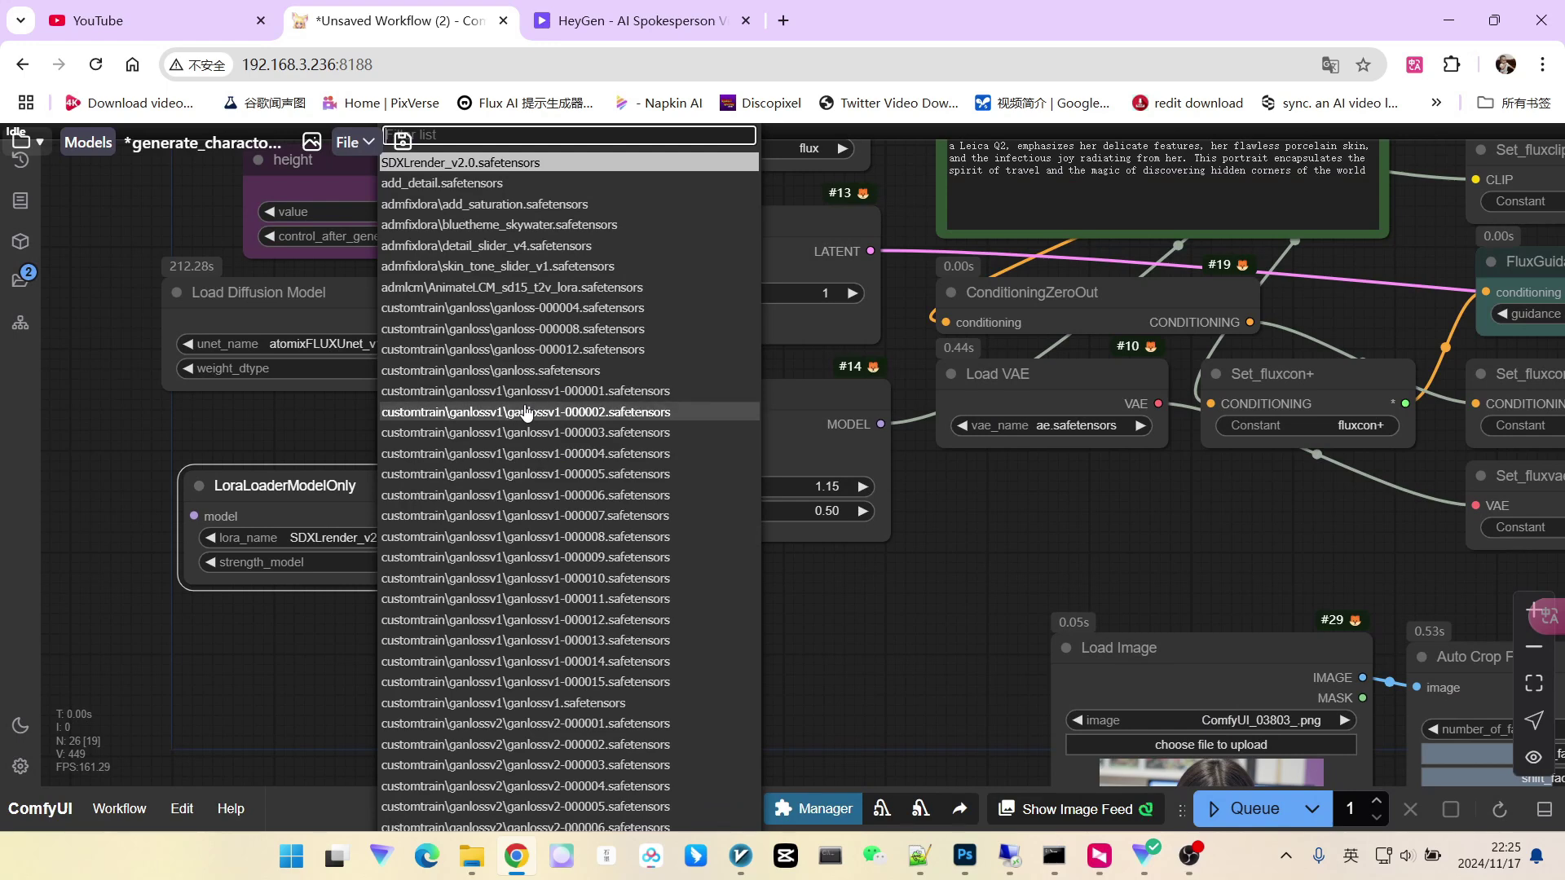
type("flux")
left_click(554, 664)
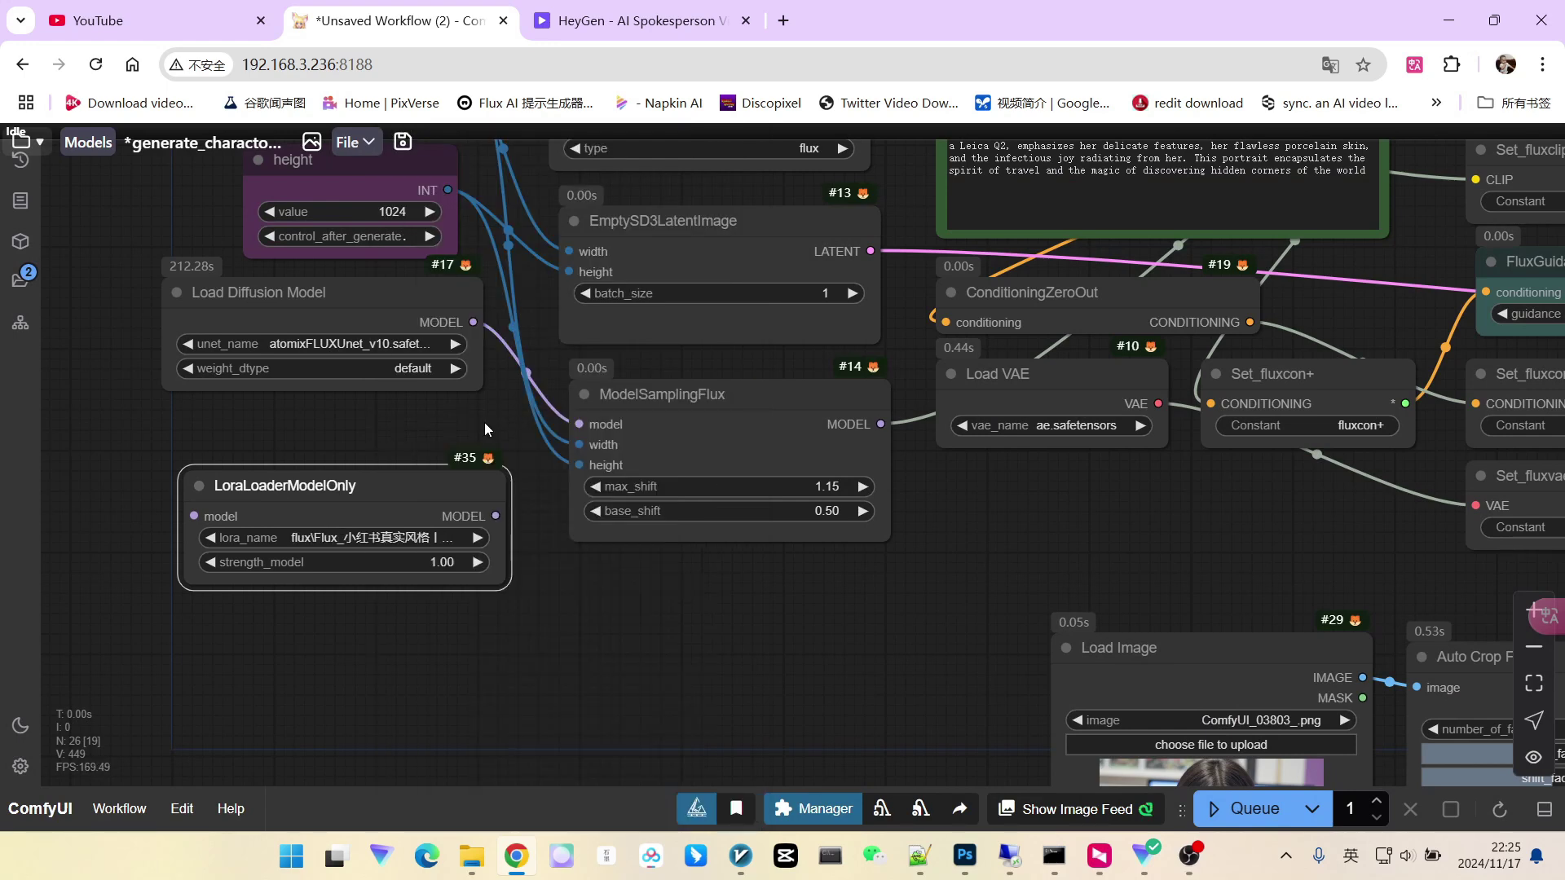
Step: Wire LoraLoaderModelOnly between the model connections of Load Diffusion Model and ModelSamplingFlux, and align it beneath Load Diffusion Model
left_click_drag(472, 322, 194, 516)
left_click_drag(492, 516, 583, 424)
scroll(316, 563, "down", 3)
scroll(370, 585, "right", 5)
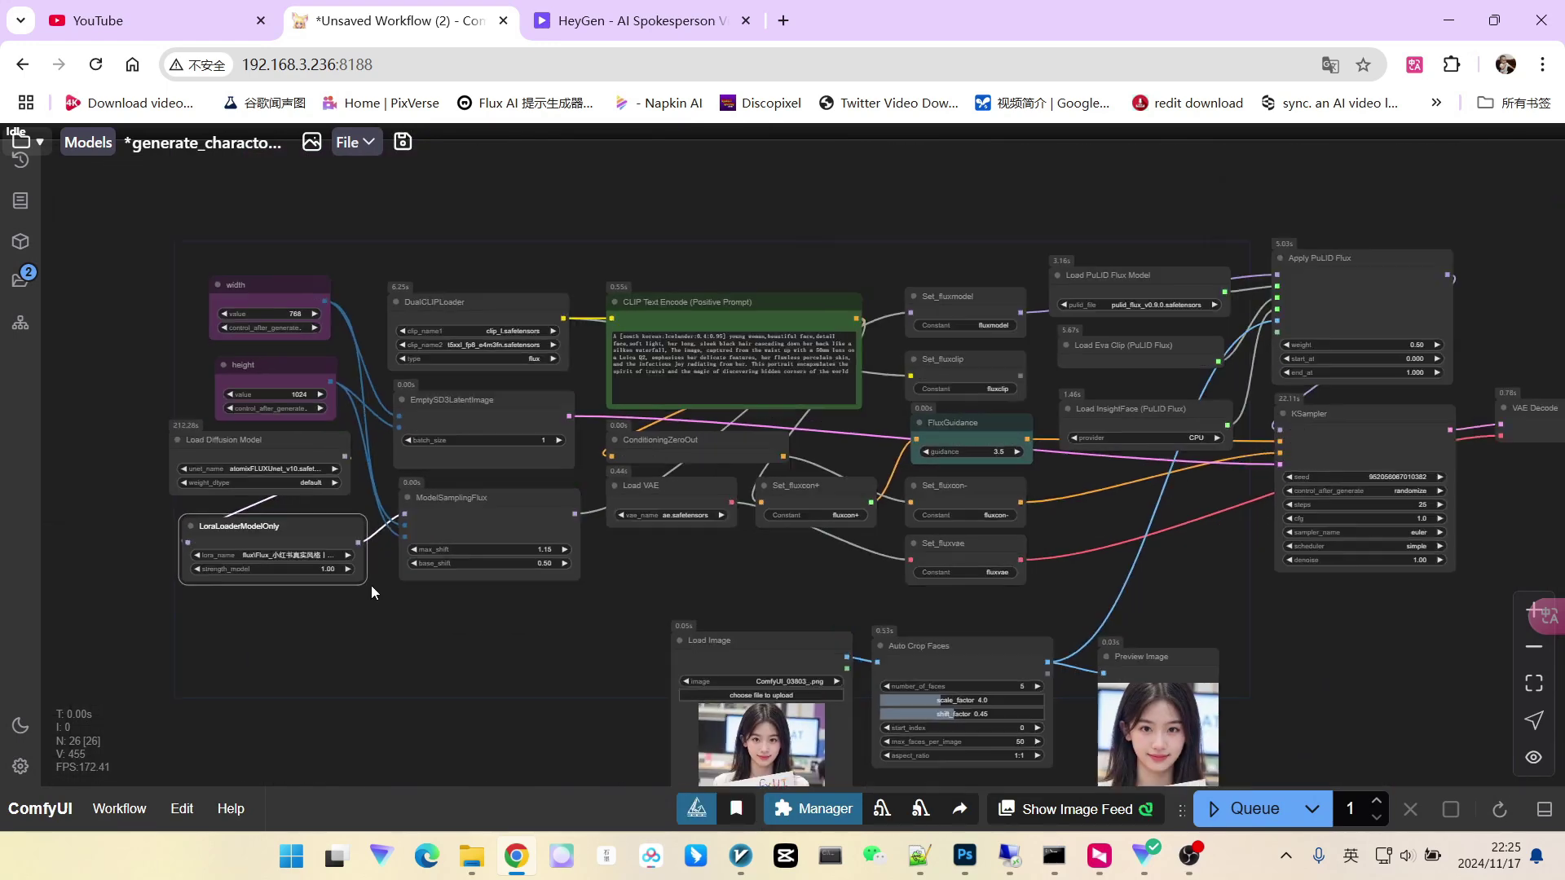
scroll(363, 599, "left", 5)
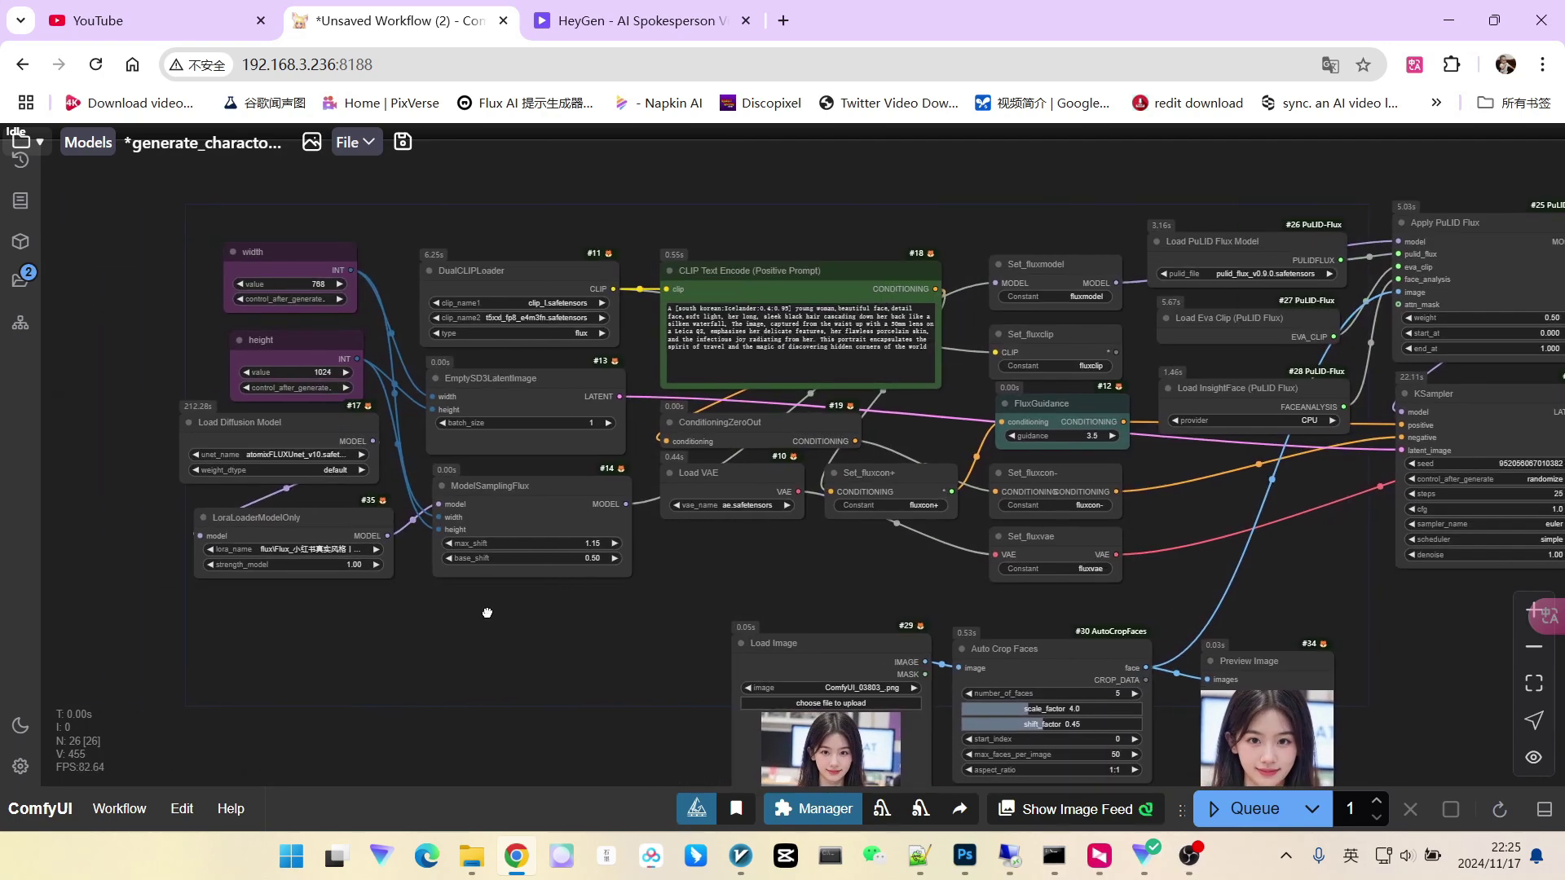
left_click(322, 522)
scroll(433, 584, "down", 1)
scroll(432, 584, "up", 1)
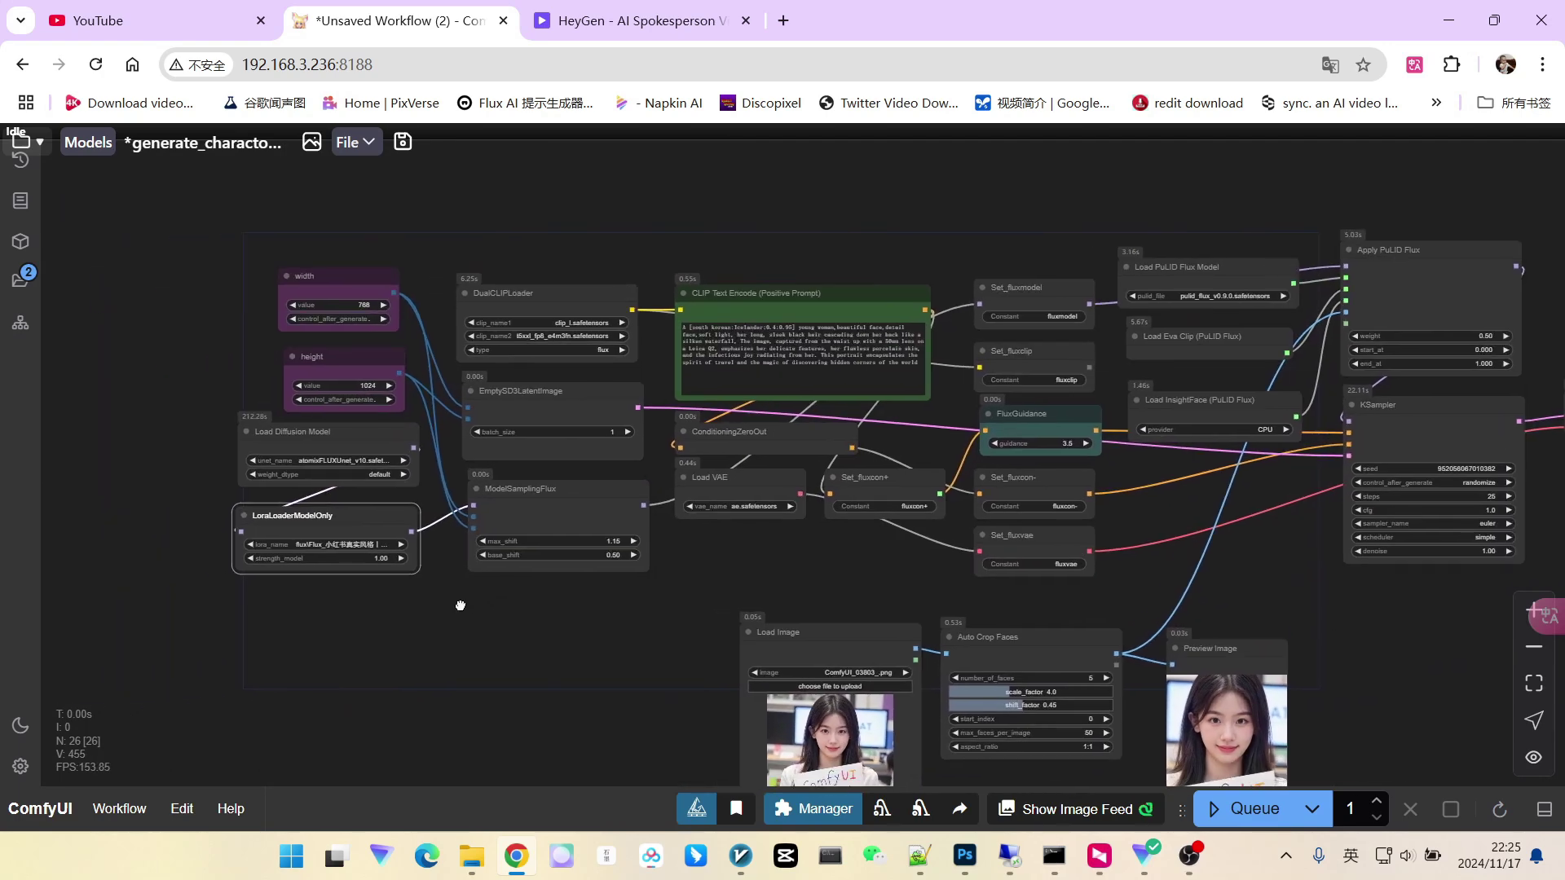
left_click(461, 604)
scroll(461, 605, "up", 1)
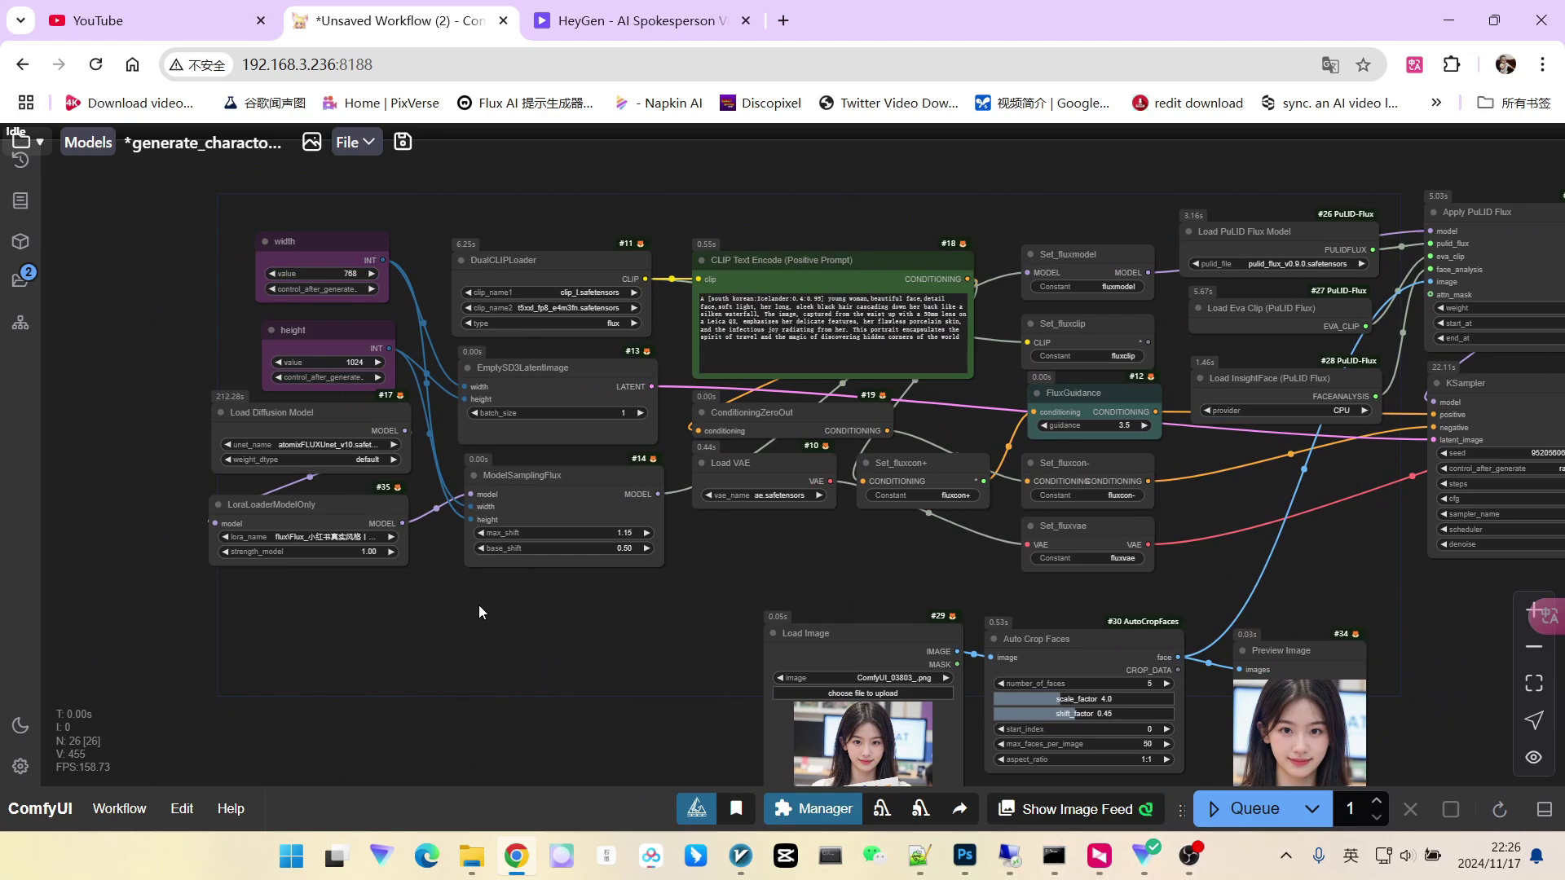
Step: Set the LoraLoaderModelOnly node's strength_model to 0.8
scroll(343, 560, "up", 8)
left_click(297, 539)
type("0.8")
key("Return")
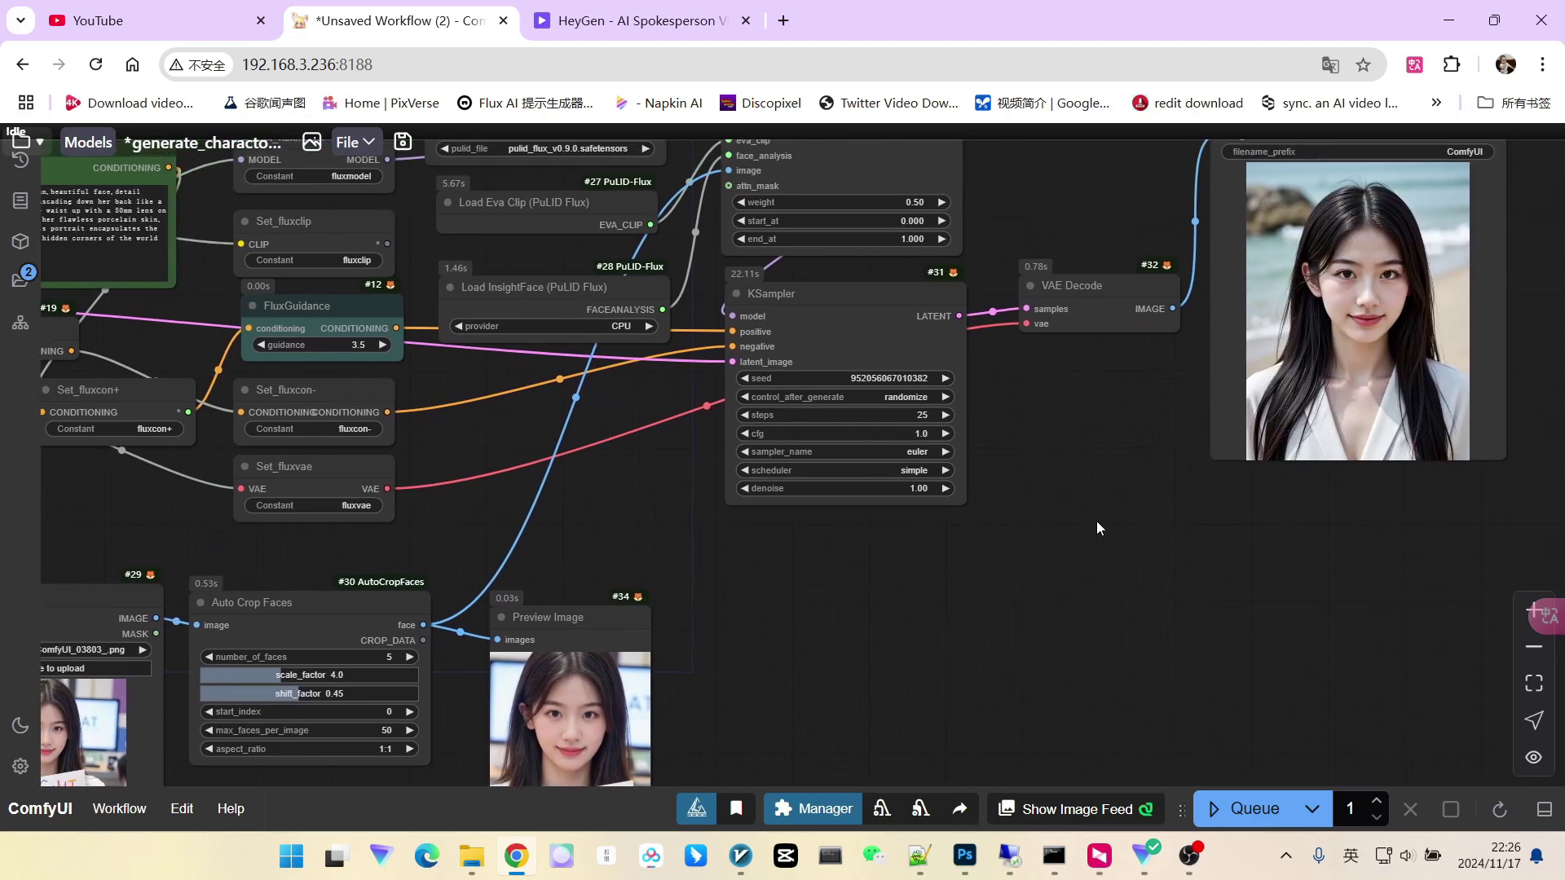
Step: Queue the workflow with the LoRA applied and bring the KSampler and the generated image into view
scroll(1091, 509, "down", 4)
left_click_drag(1043, 468, 1206, 476)
scroll(1317, 482, "up", 4)
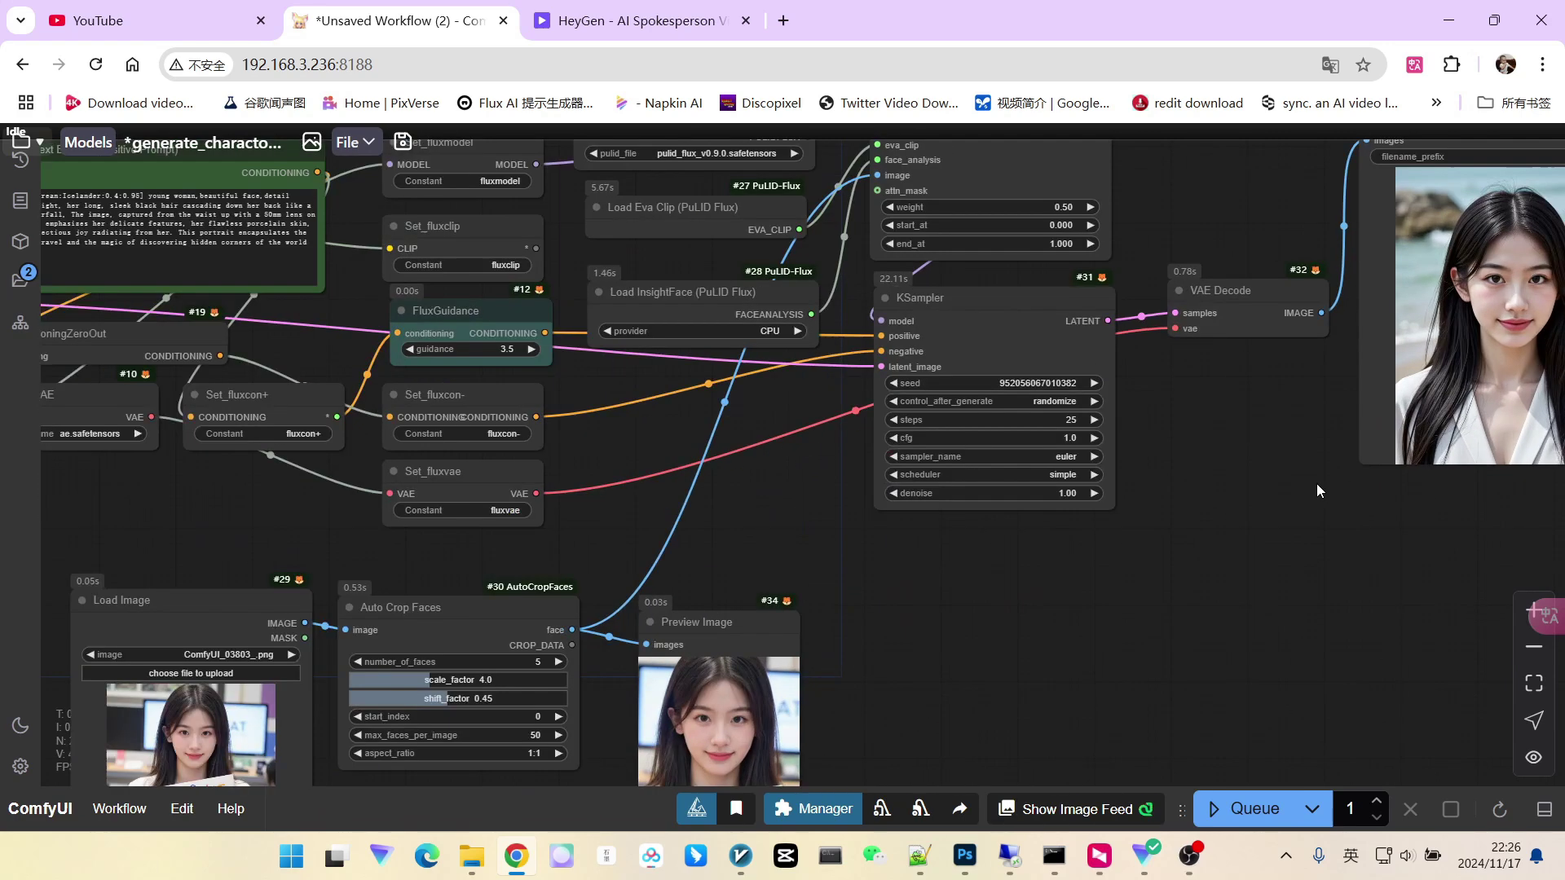
left_click(1239, 809)
left_click_drag(1235, 553, 1055, 624)
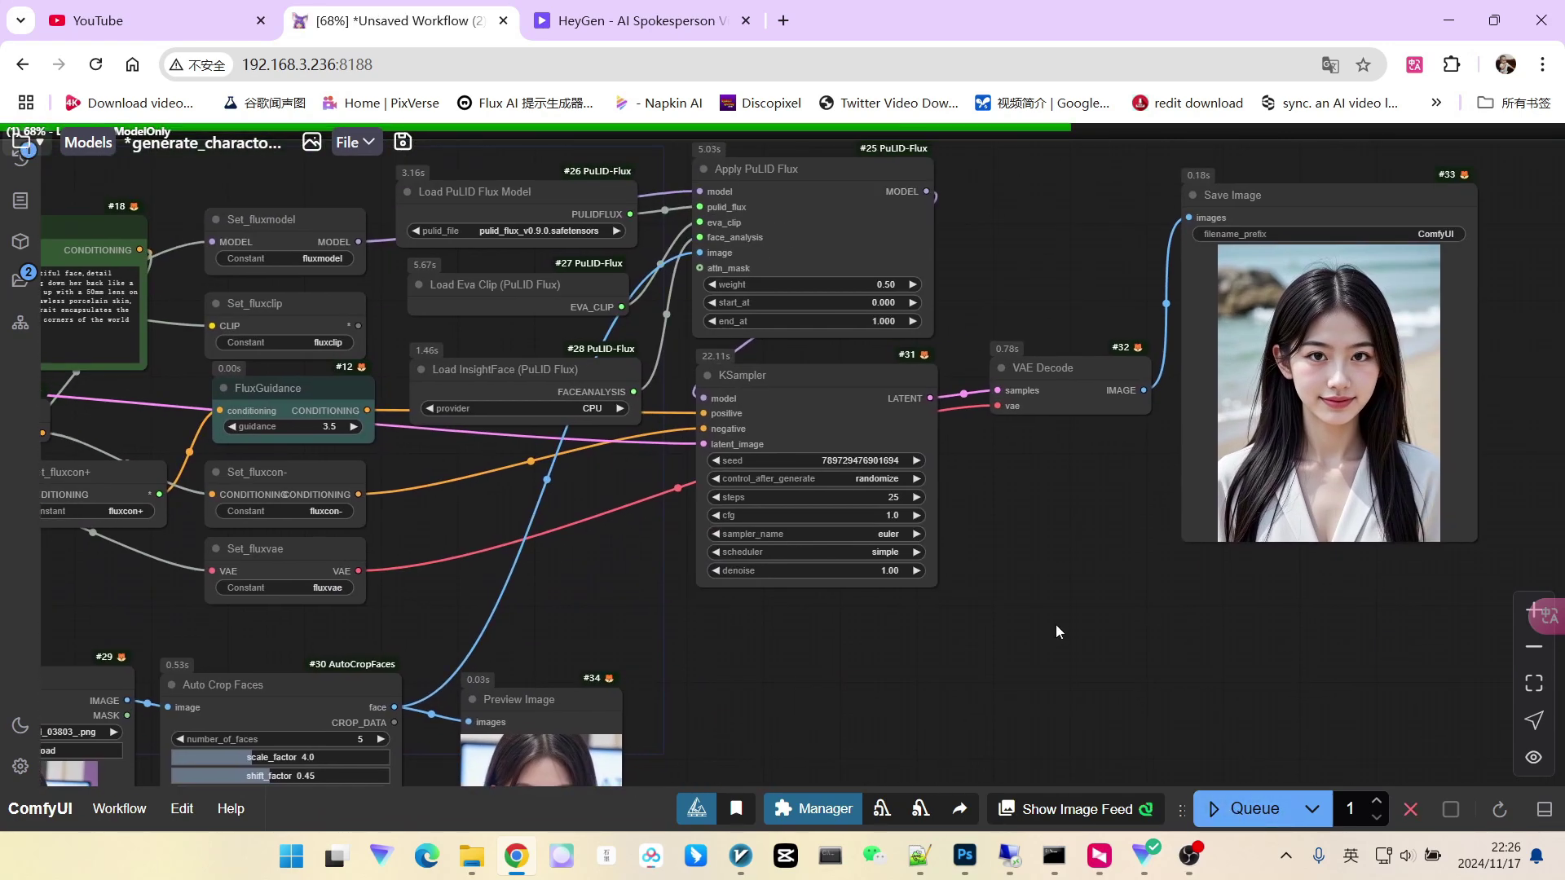
scroll(1013, 509, "up", 4)
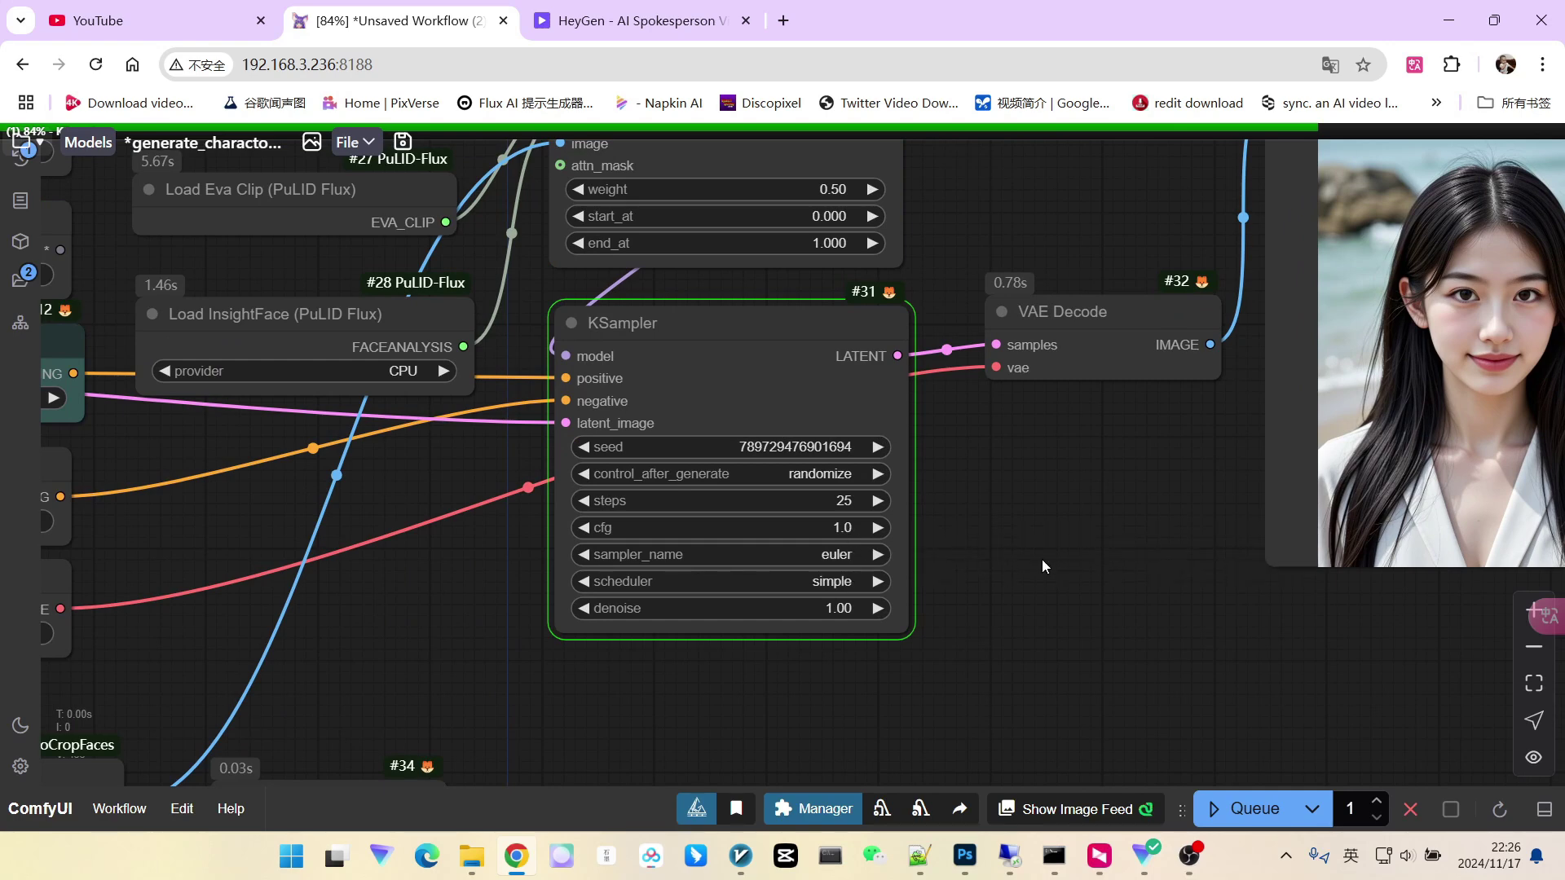
left_click_drag(1041, 559, 754, 564)
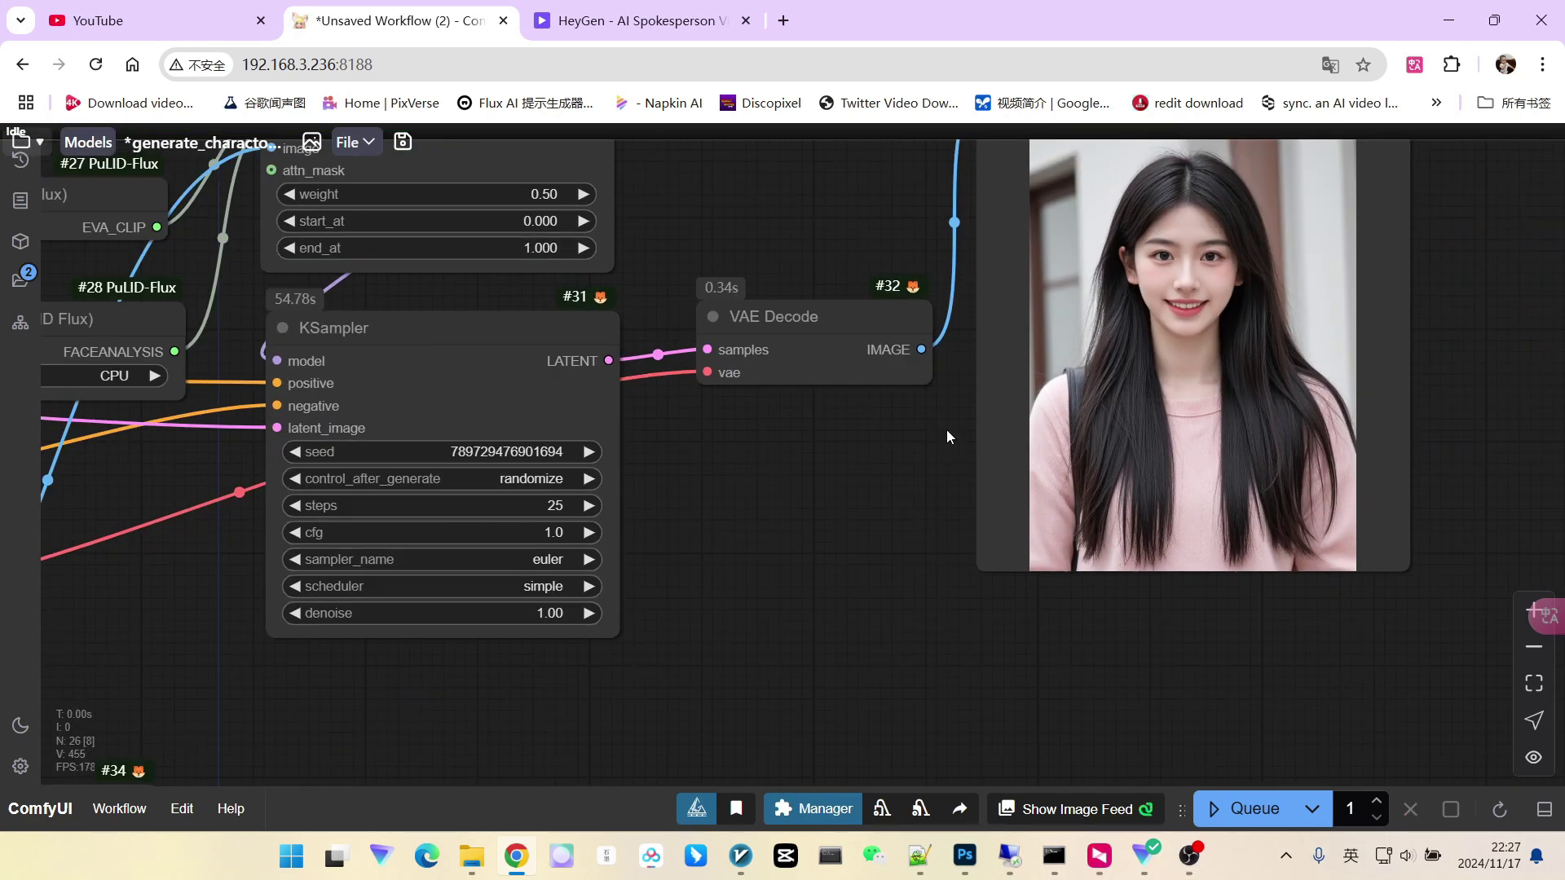
Step: Set the KSampler node's steps to 30
scroll(1201, 355, "up", 3)
scroll(1218, 300, "down", 3)
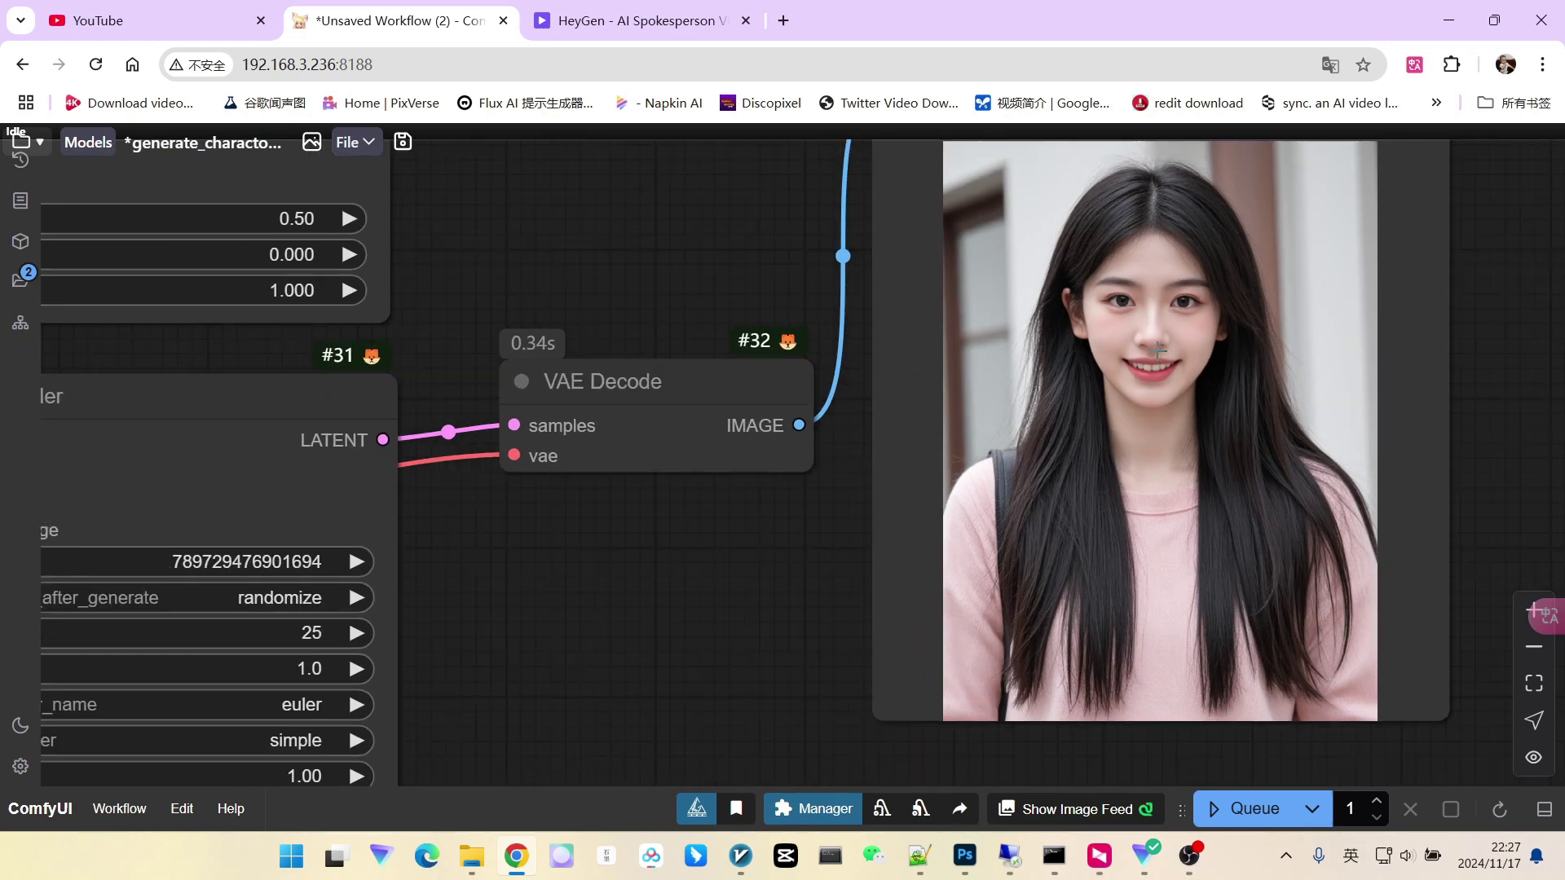
left_click_drag(1206, 300, 1366, 294)
scroll(1366, 290, "up", 3)
scroll(1366, 290, "down", 3)
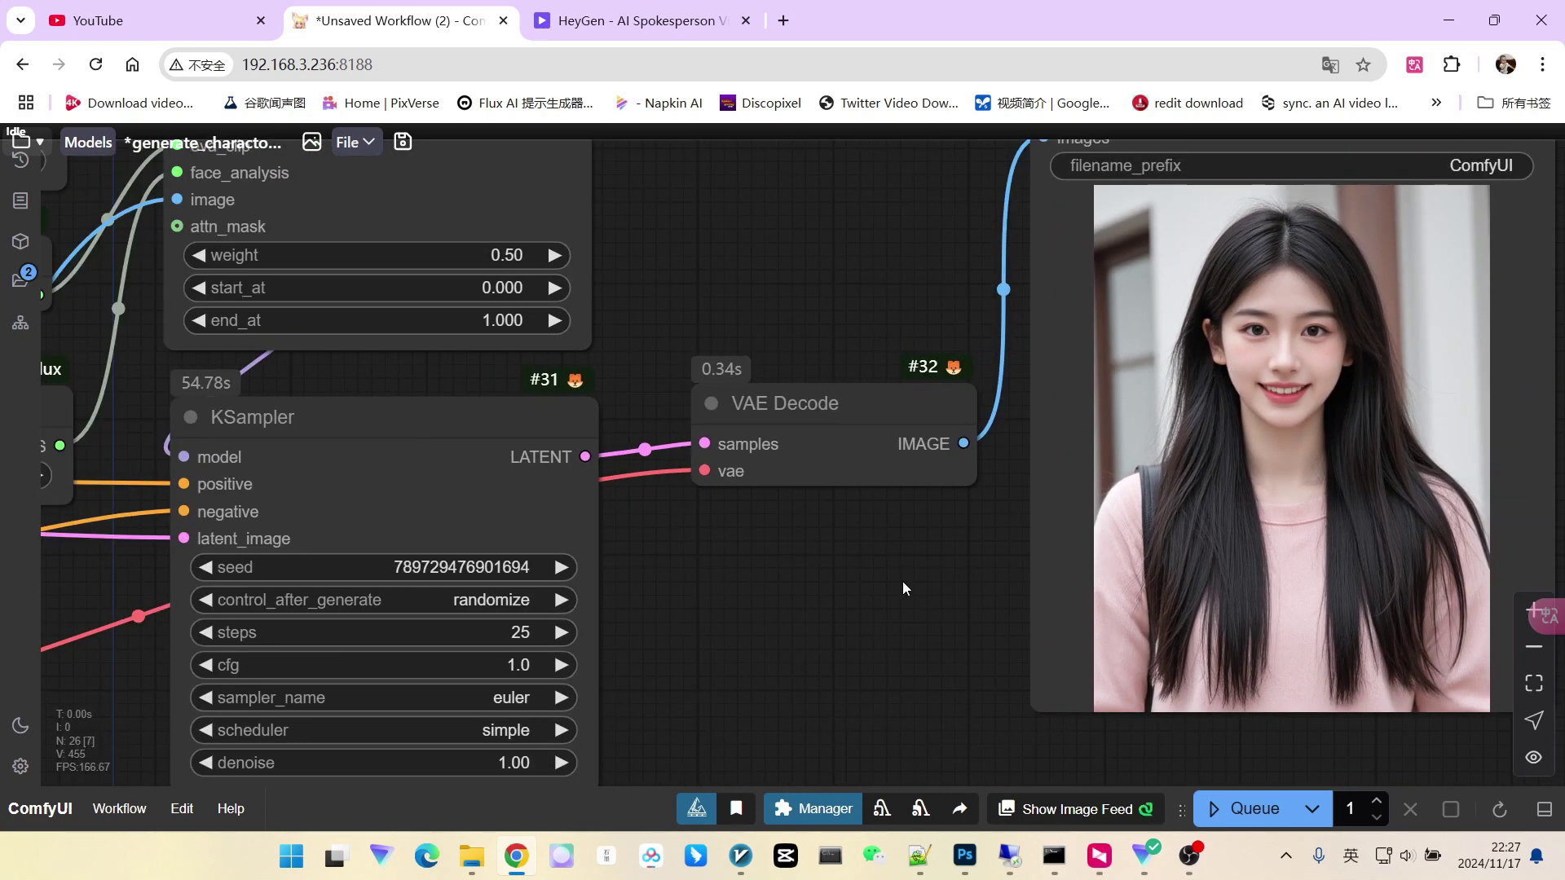
left_click_drag(902, 580, 968, 488)
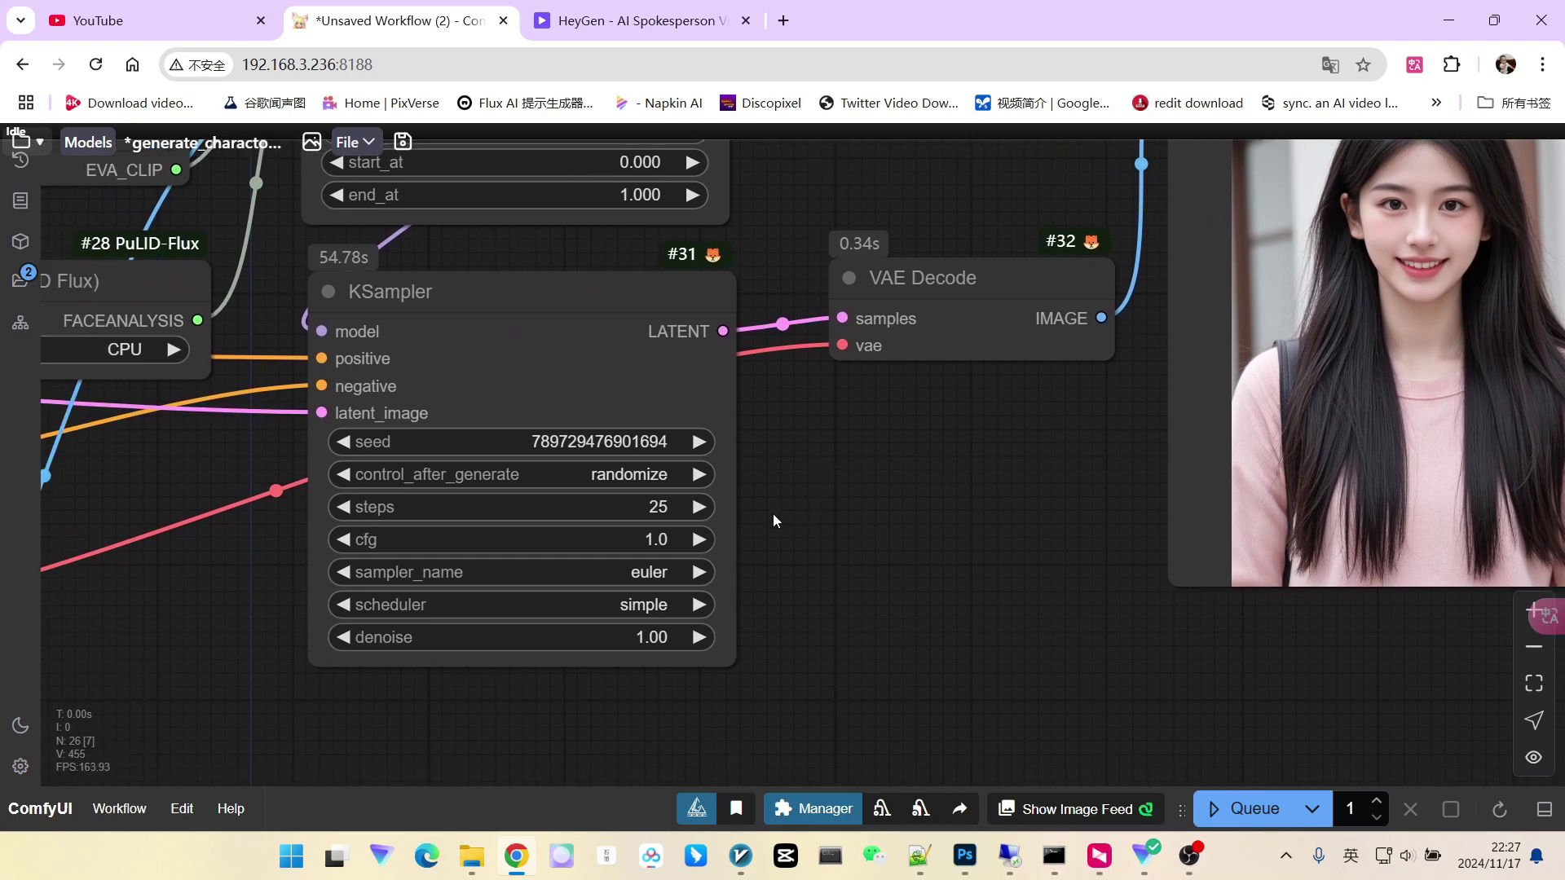
scroll(773, 513, "up", 2)
left_click(475, 539)
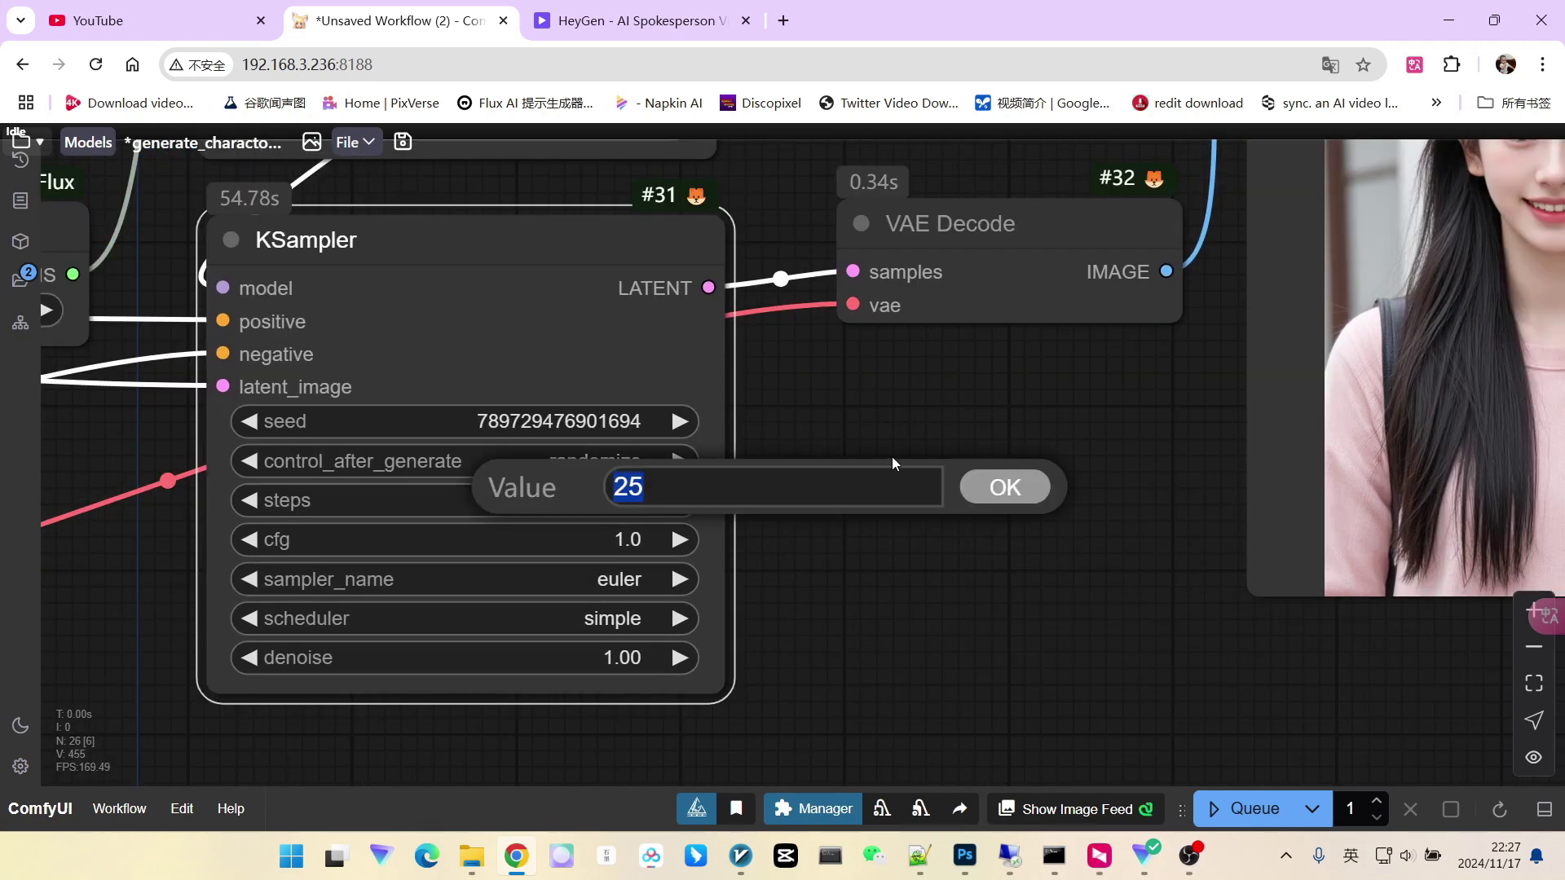
type("30")
key("Return")
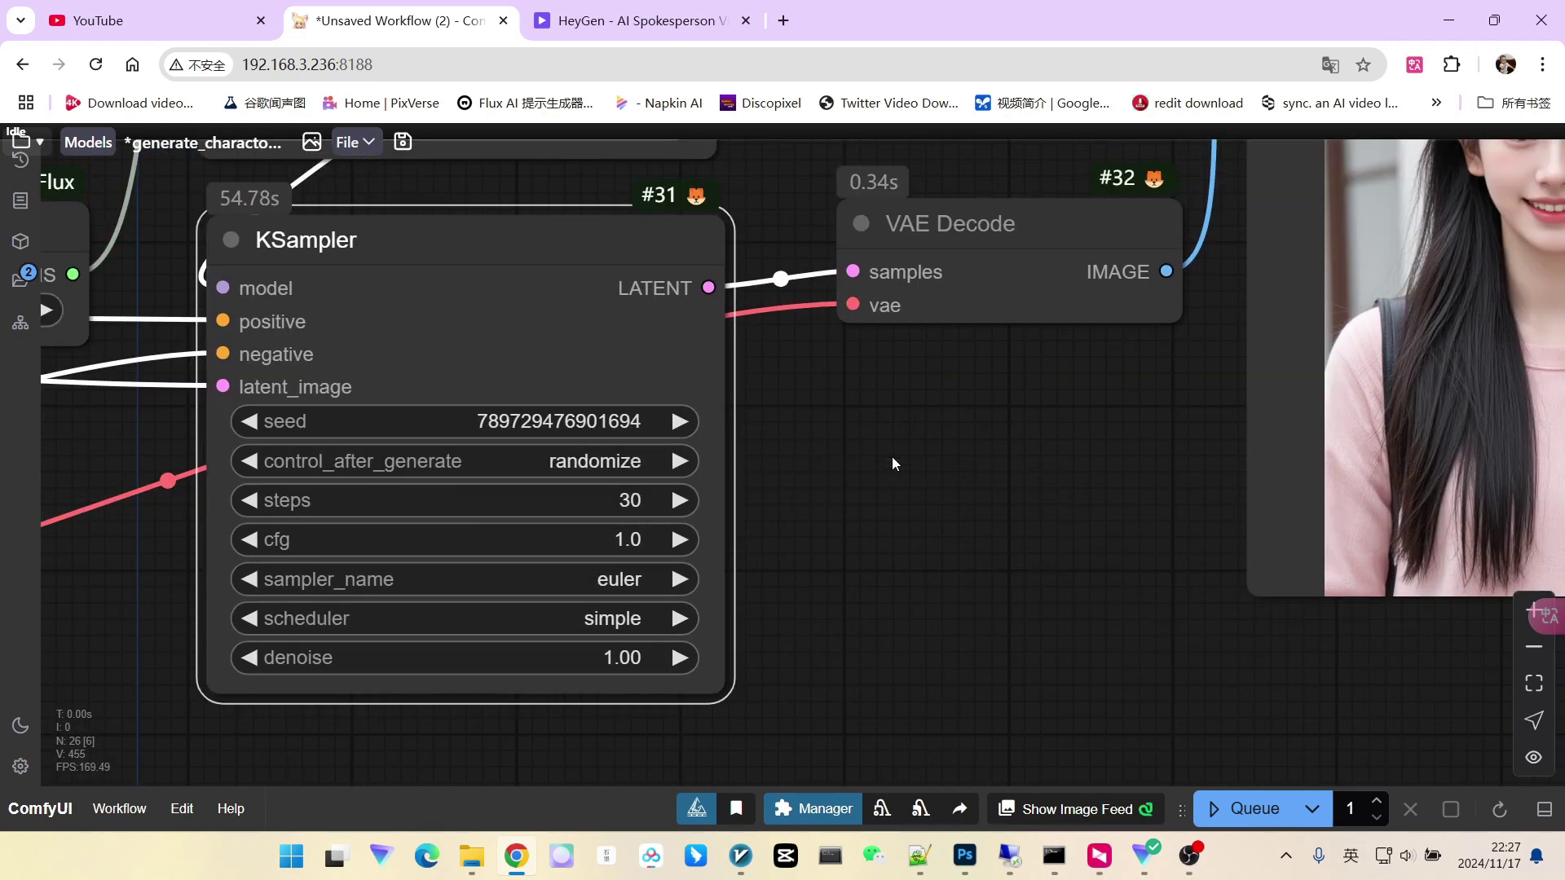
Step: Set the KSampler's sampler_name to deis and its scheduler to beta
left_click(619, 582)
scroll(652, 665, "down", 3)
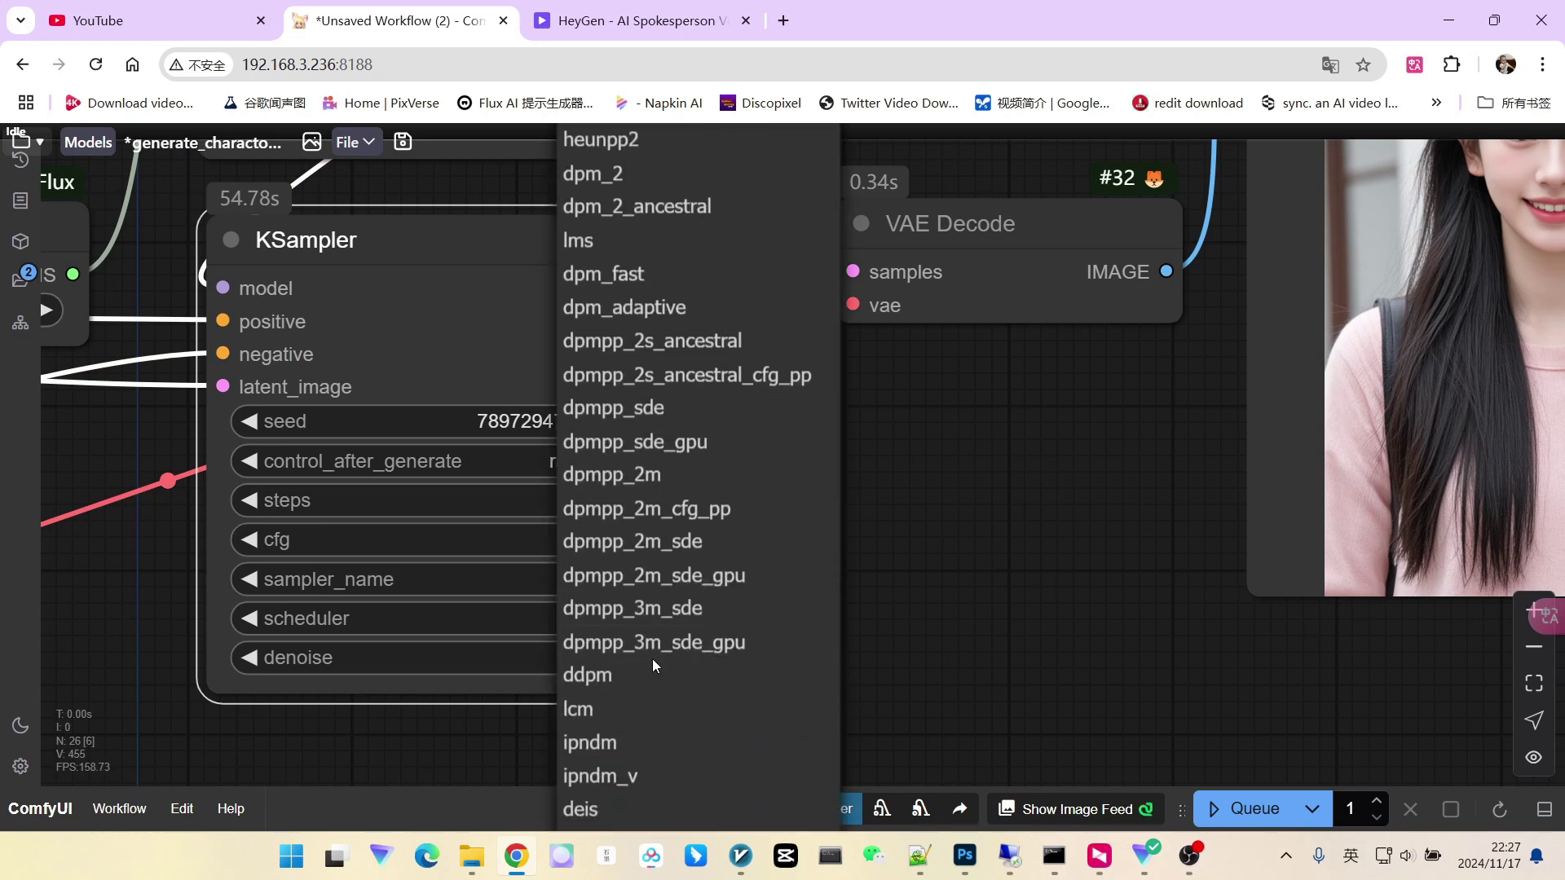
scroll(652, 665, "down", 1)
left_click(586, 754)
left_click(626, 621)
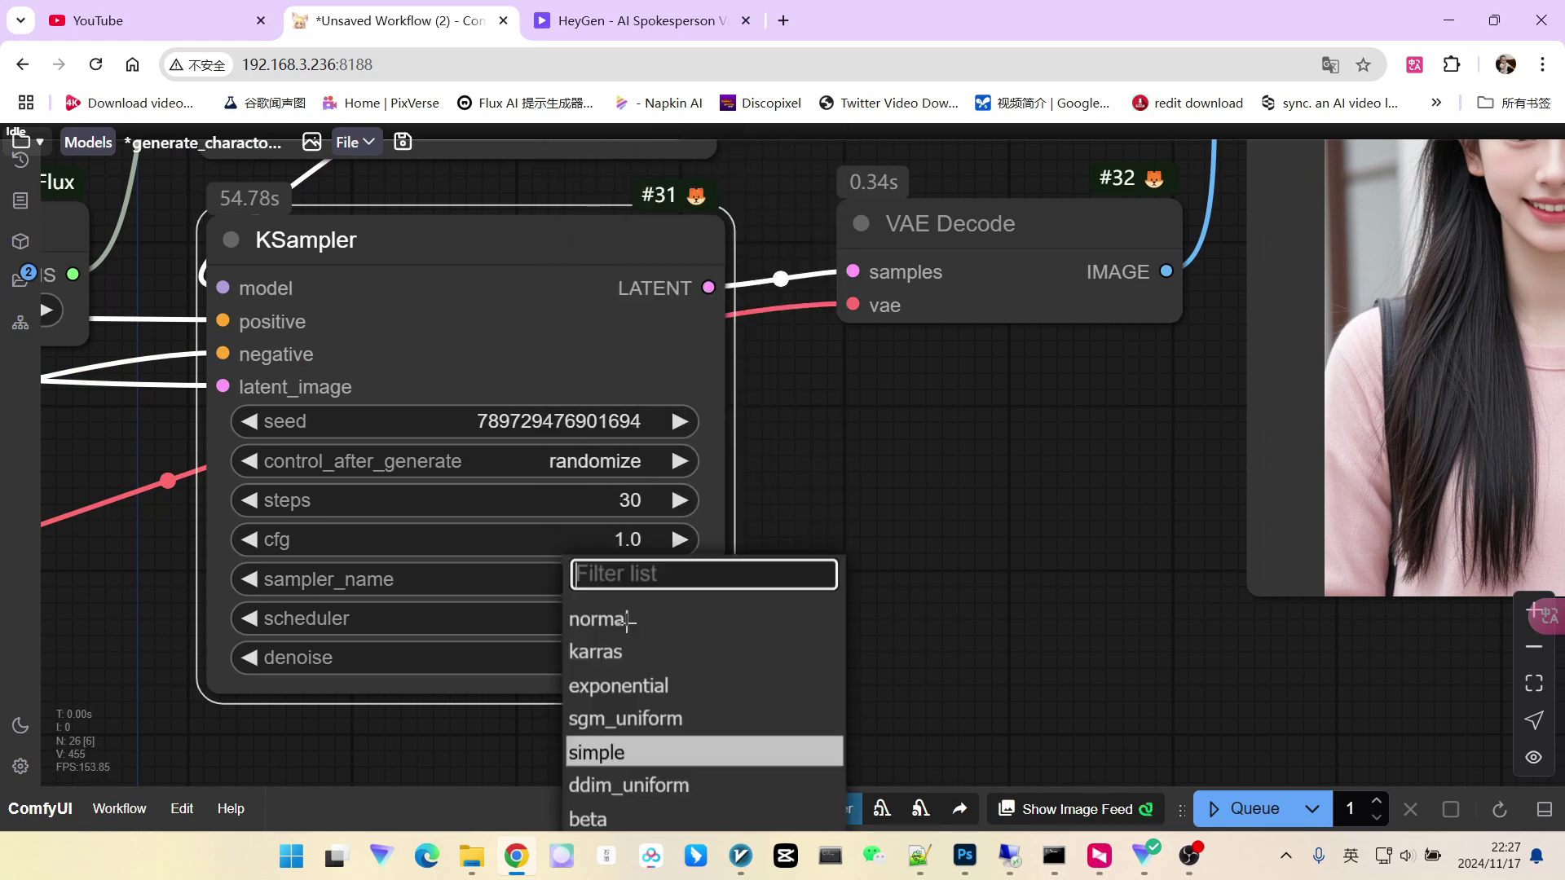
scroll(644, 734, "down", 1)
left_click(601, 741)
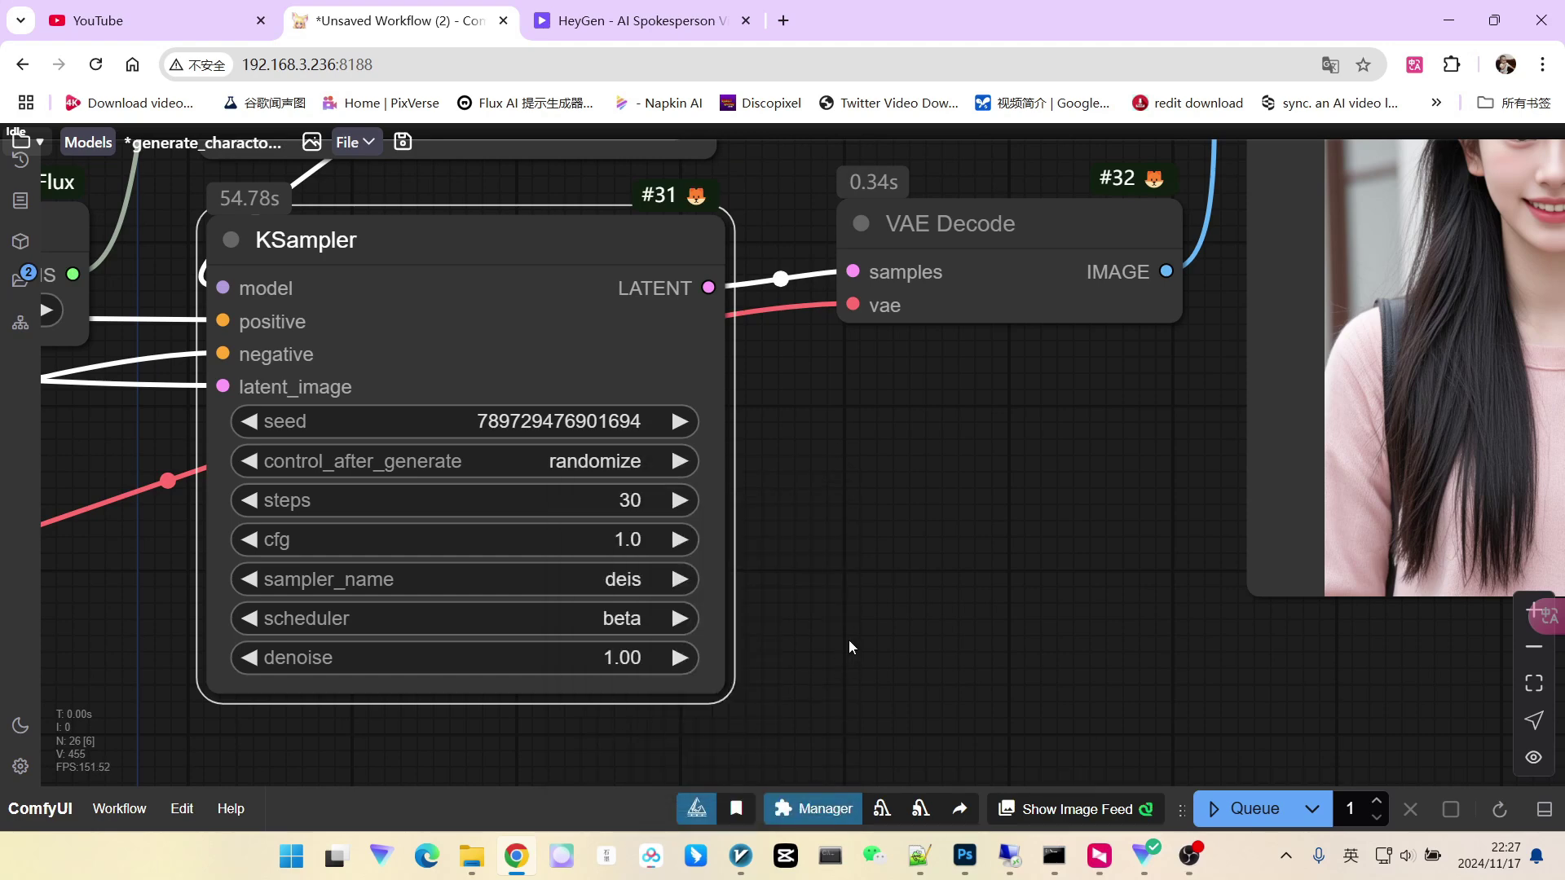
Step: Queue the workflow with the new sampler settings and follow the run through to the saved image
scroll(849, 639, "down", 10)
left_click(1222, 808)
scroll(1159, 632, "up", 5)
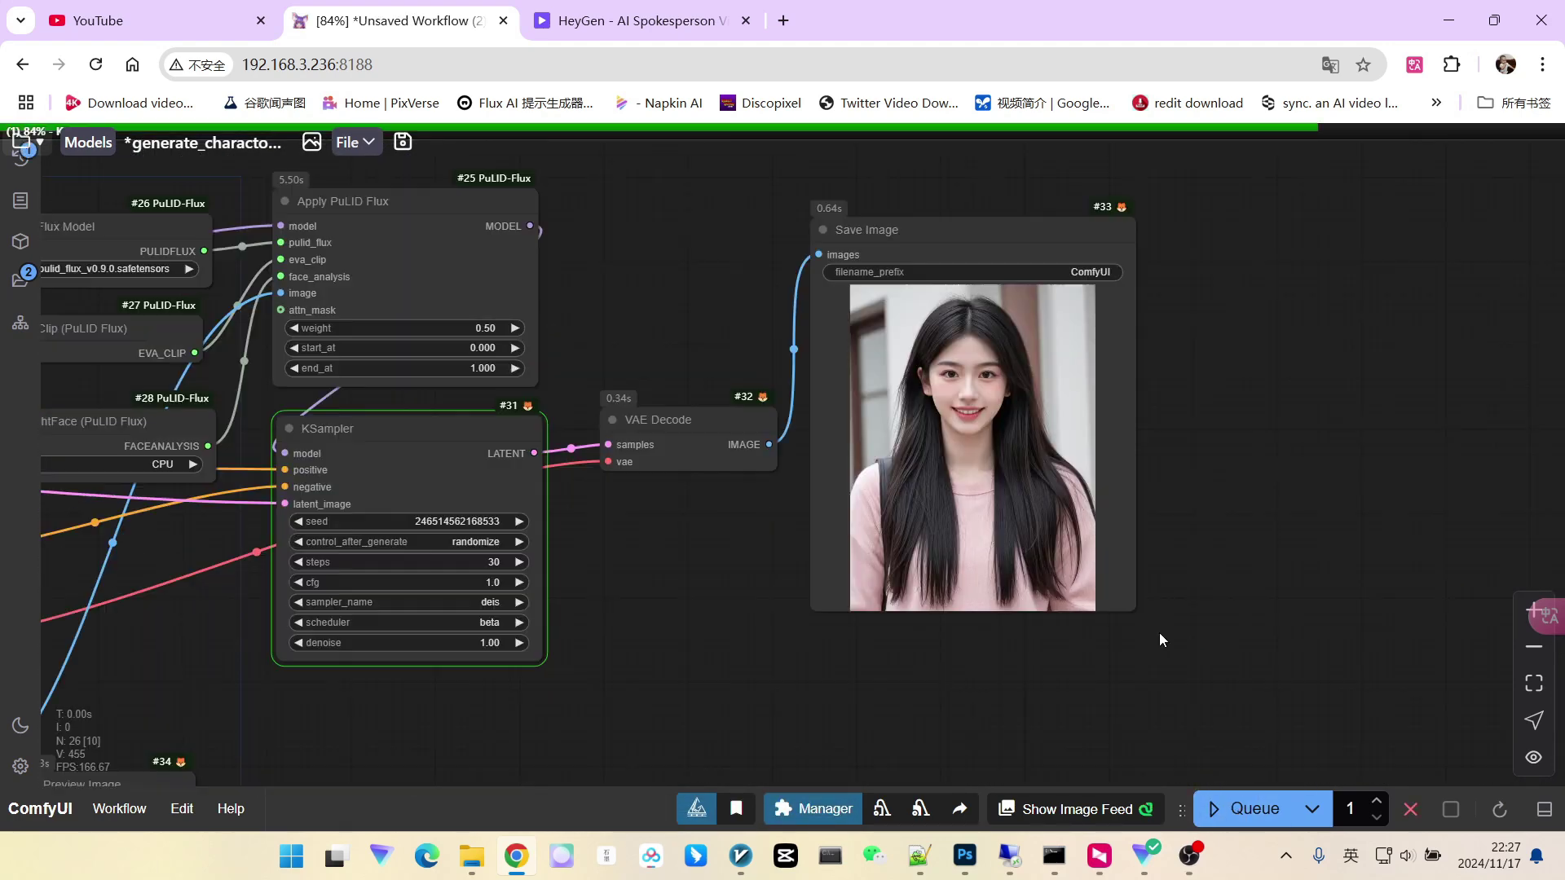
left_click_drag(717, 563, 789, 569)
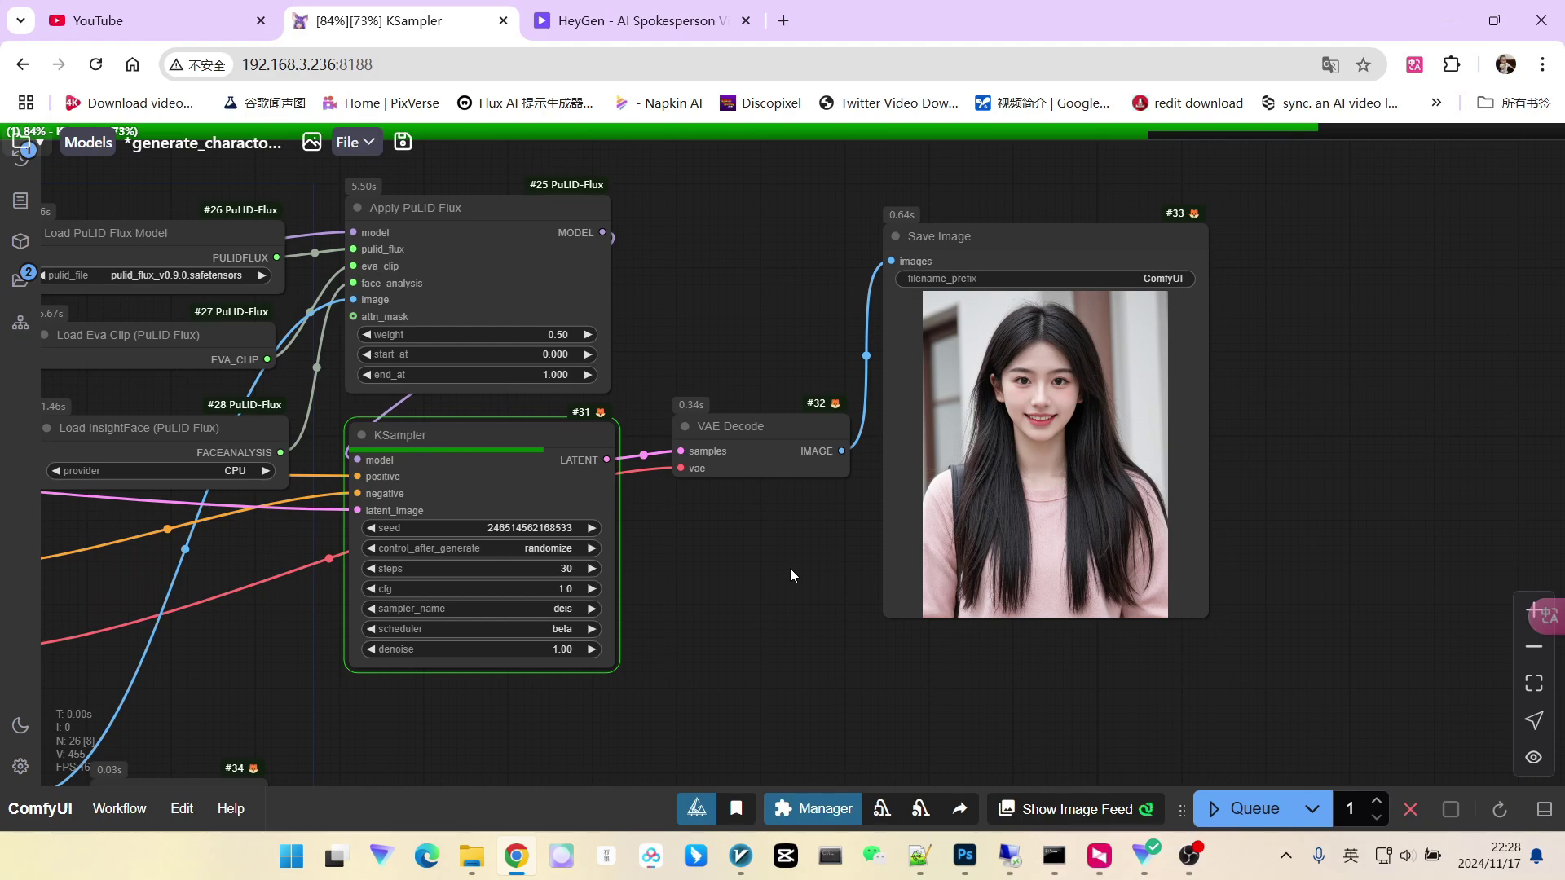
scroll(1136, 485, "up", 8)
scroll(950, 352, "up", 3)
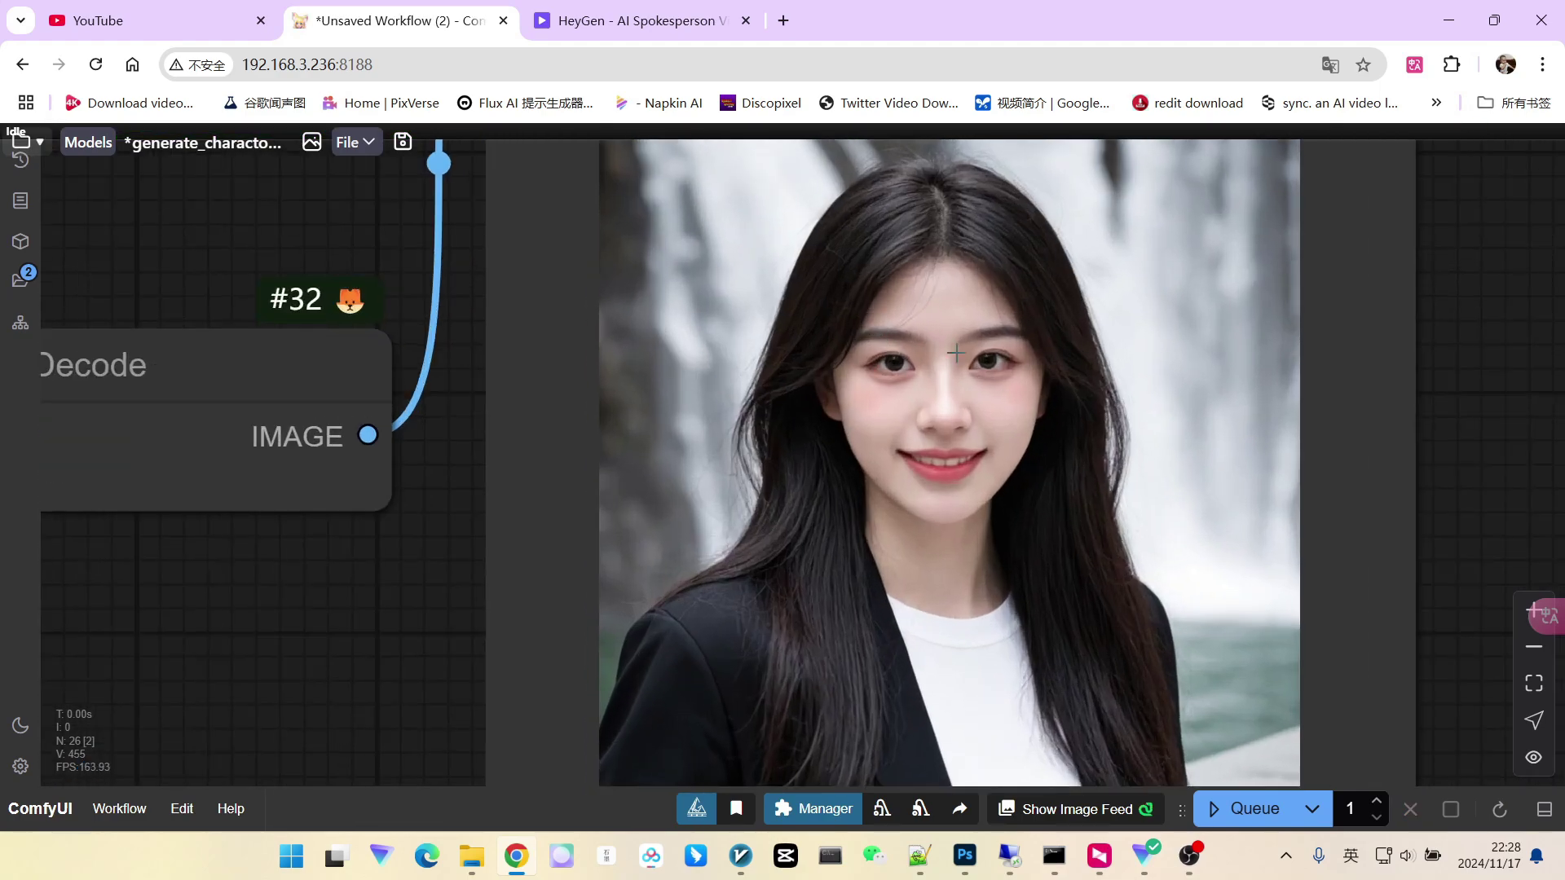
Step: Examine the generated portrait in the Save Image node, checking facial detail and realism alongside the KSampler settings
scroll(965, 423, "down", 7)
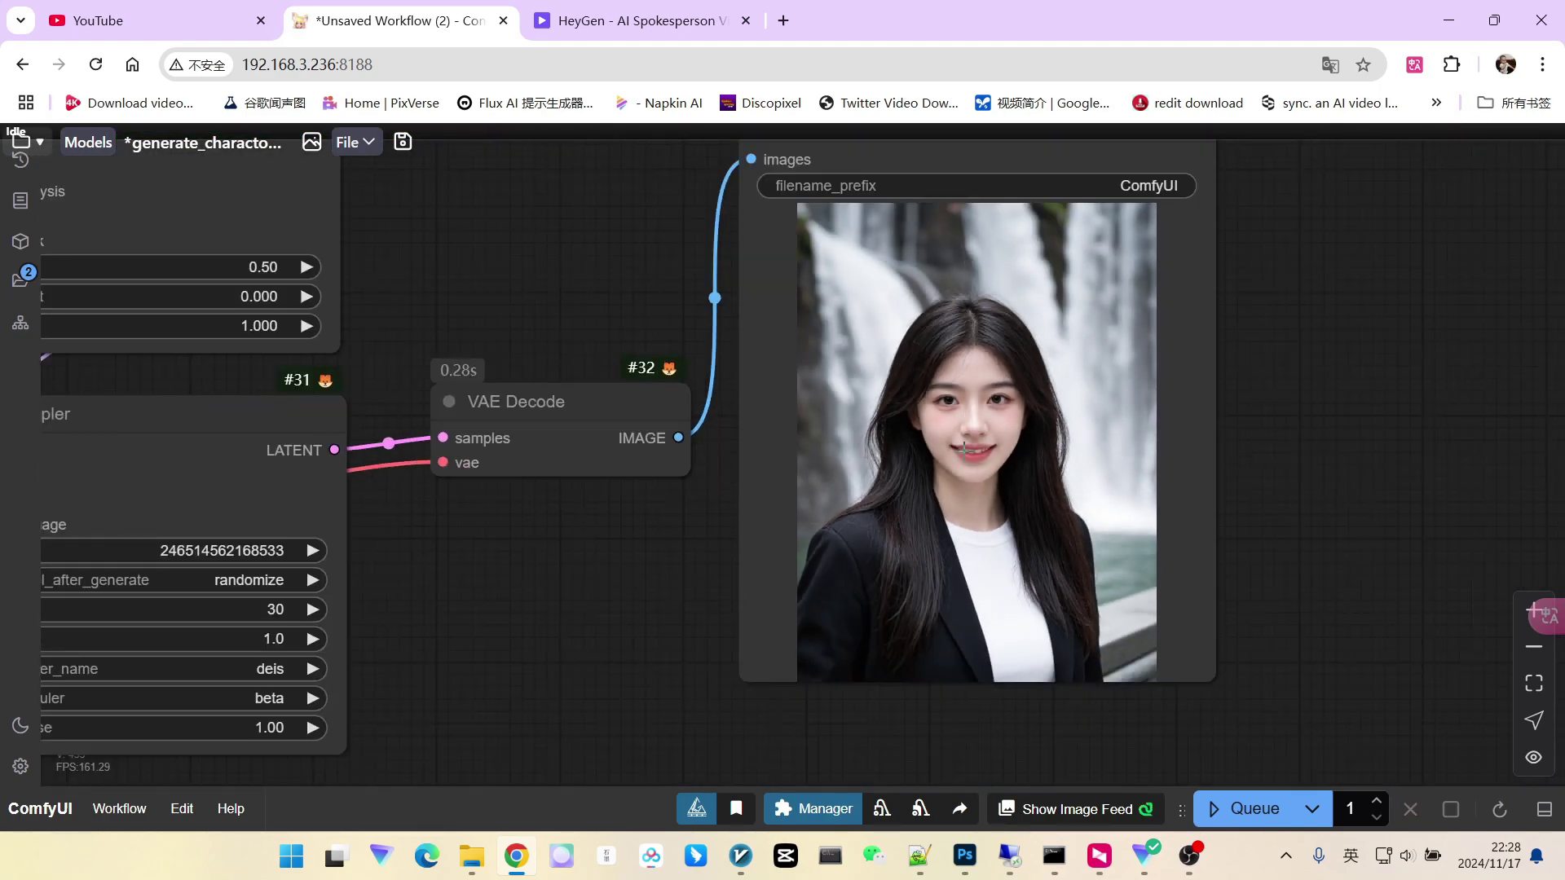
scroll(964, 447, "down", 3)
scroll(982, 423, "up", 4)
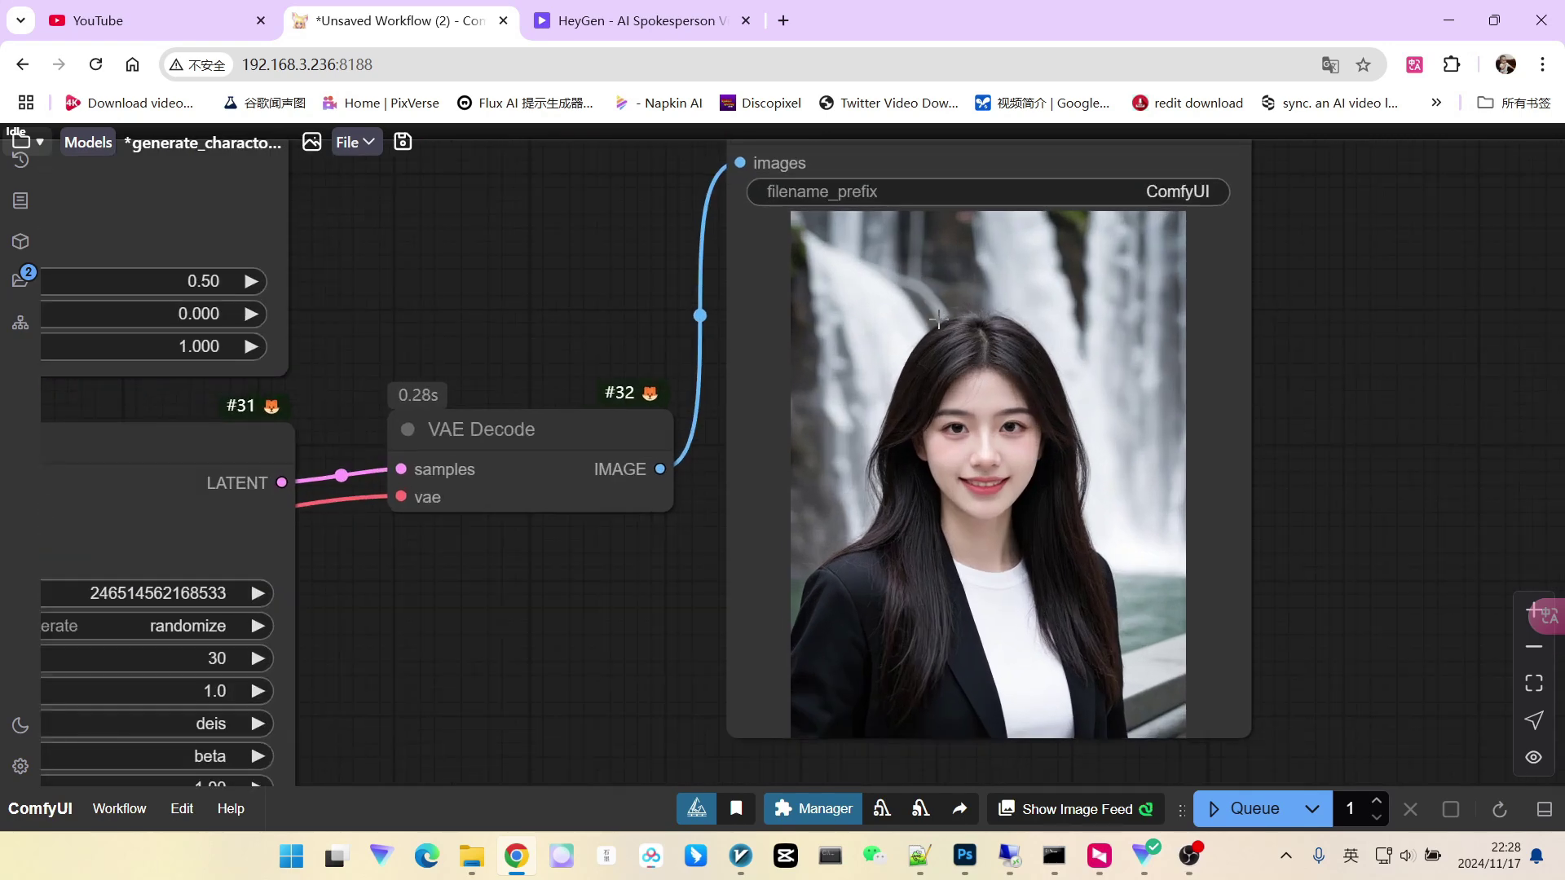
scroll(915, 342, "down", 1)
scroll(939, 437, "up", 2)
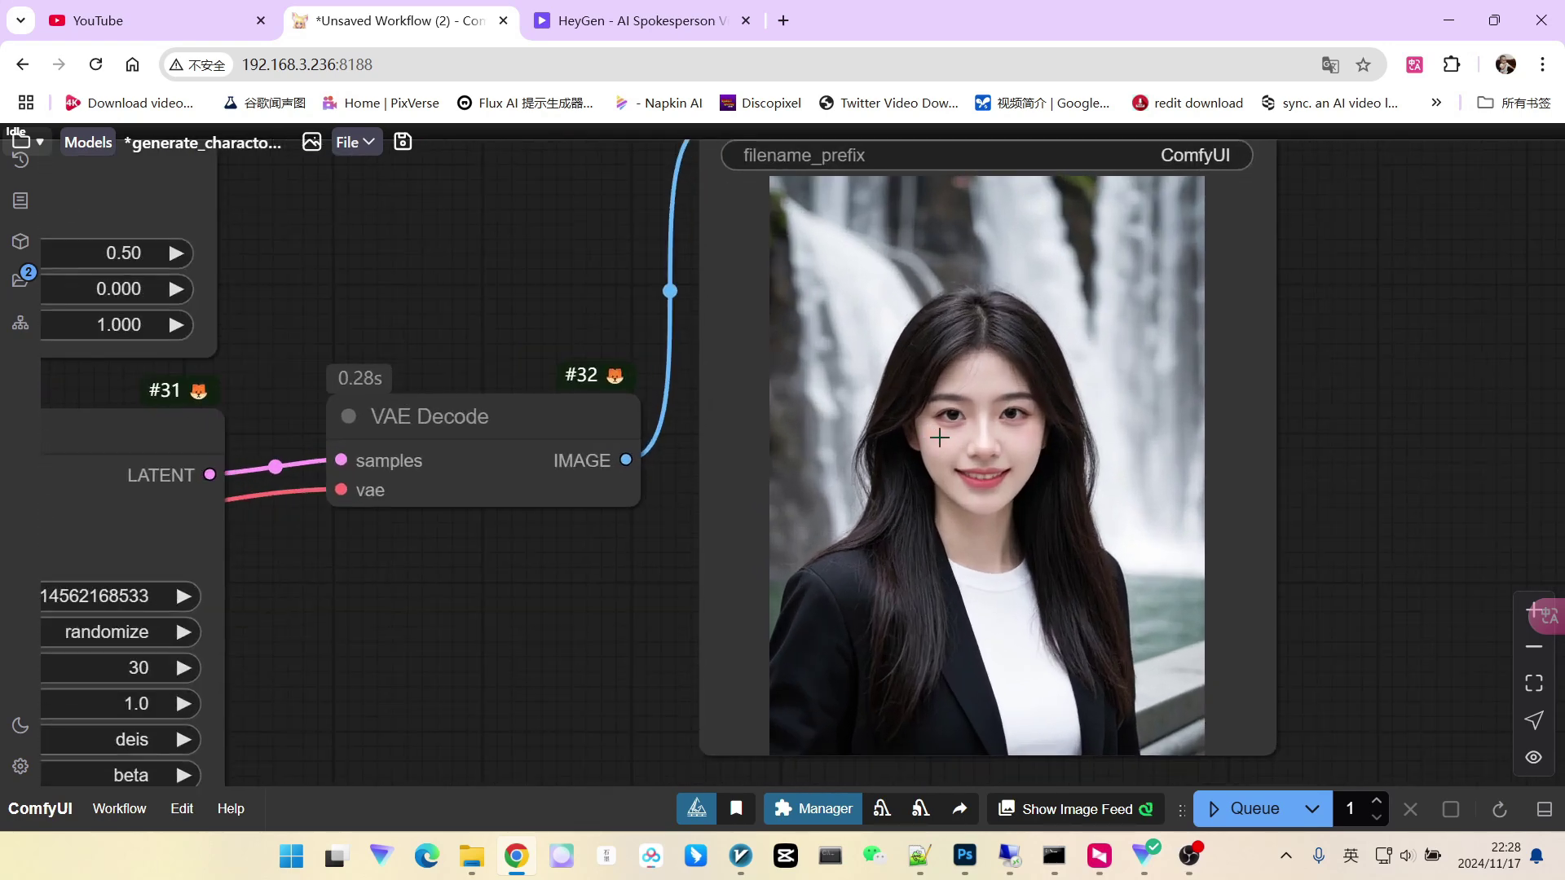
scroll(978, 509, "down", 4)
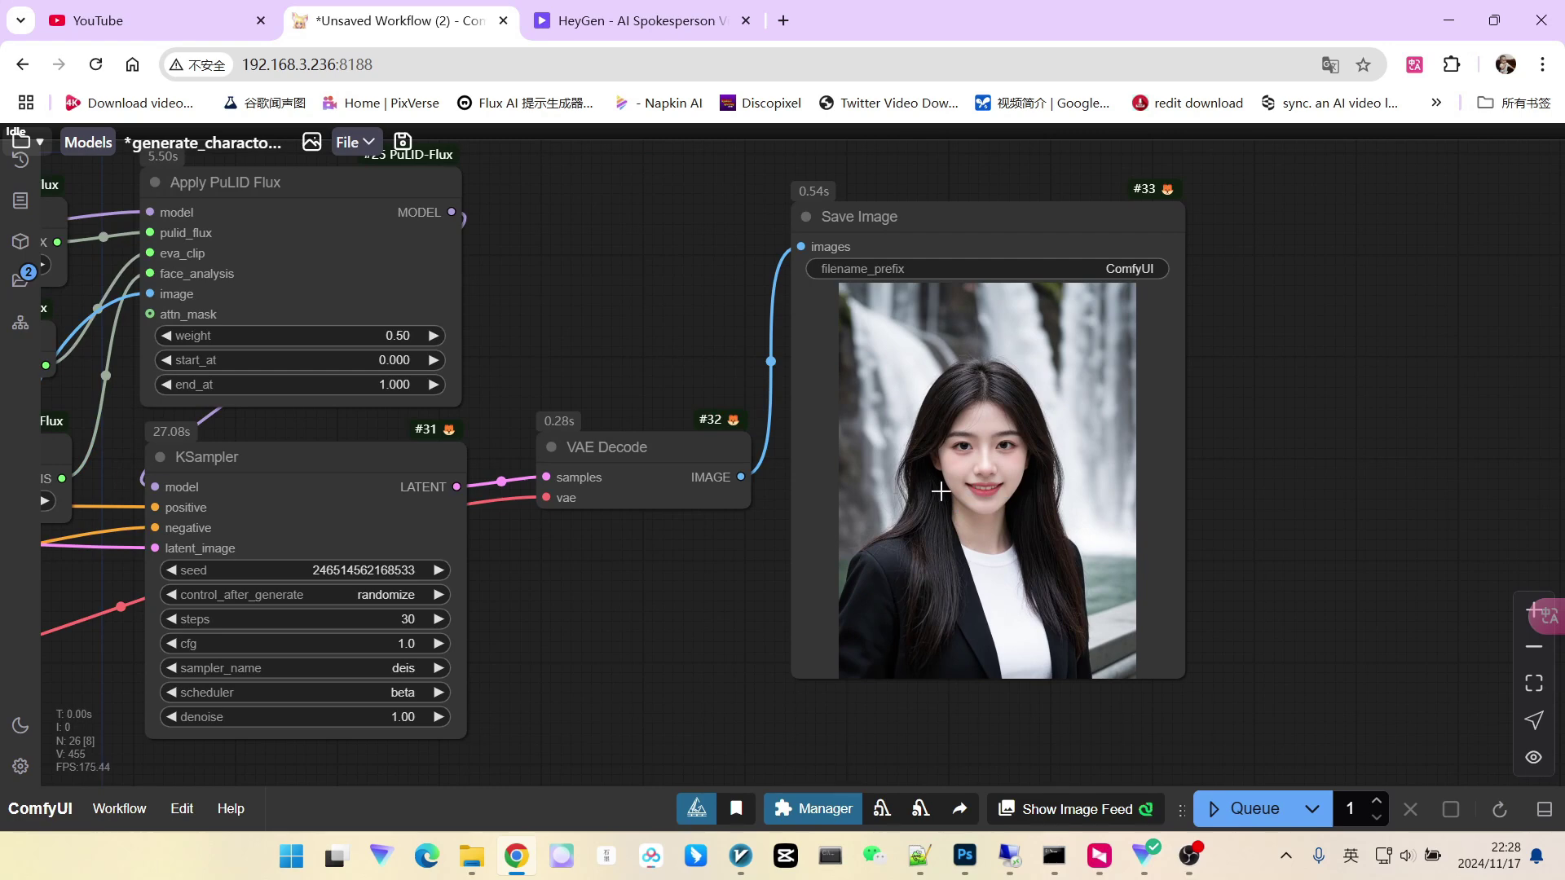
left_click_drag(644, 360, 789, 356)
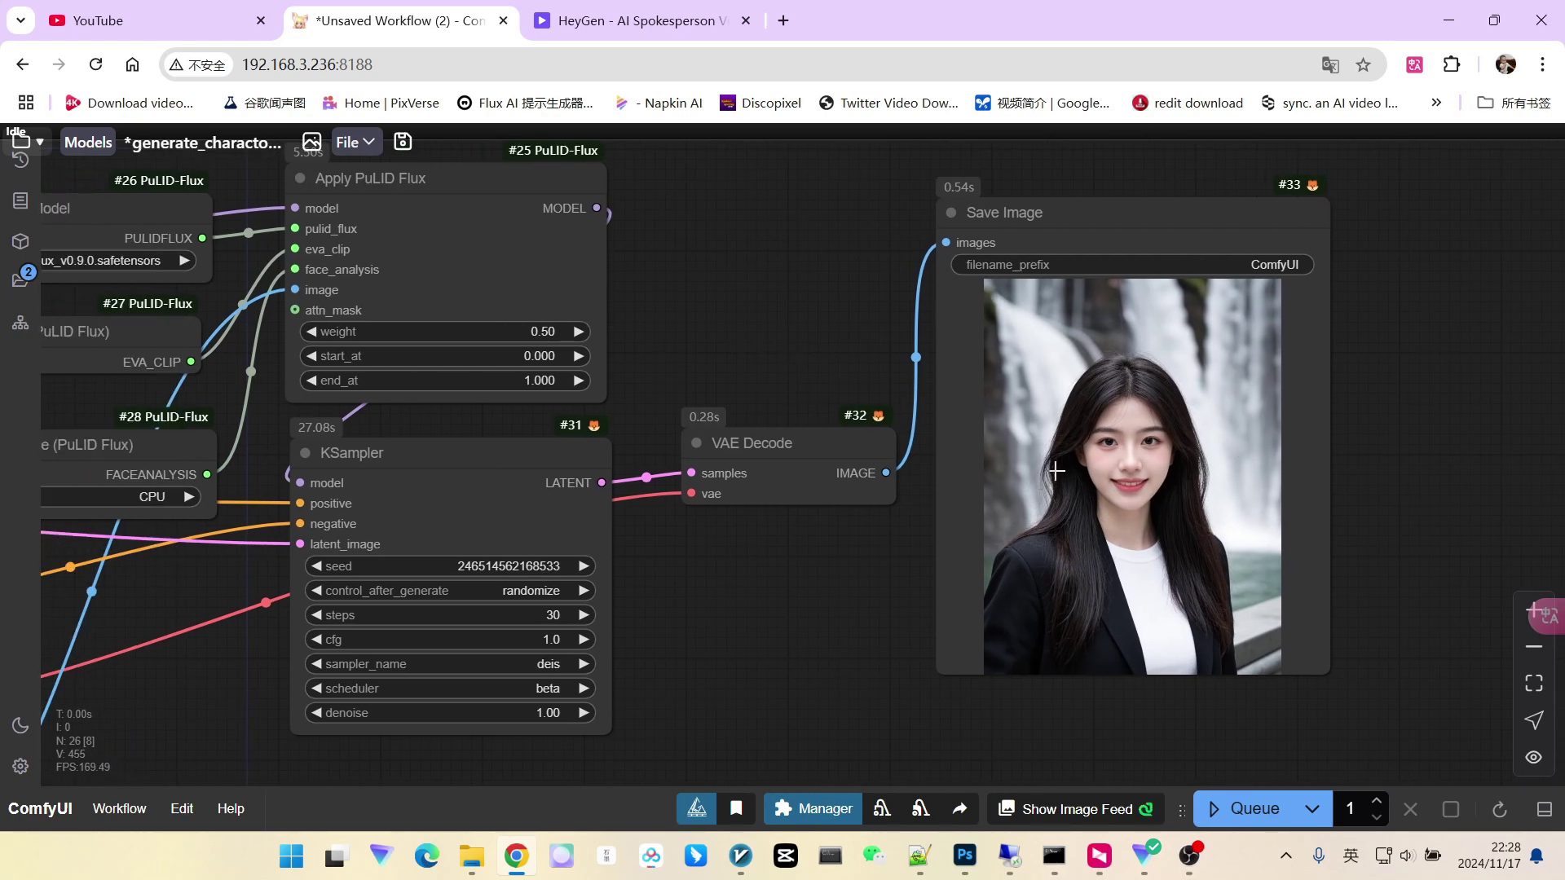
scroll(1056, 471, "down", 3)
scroll(1144, 477, "up", 3)
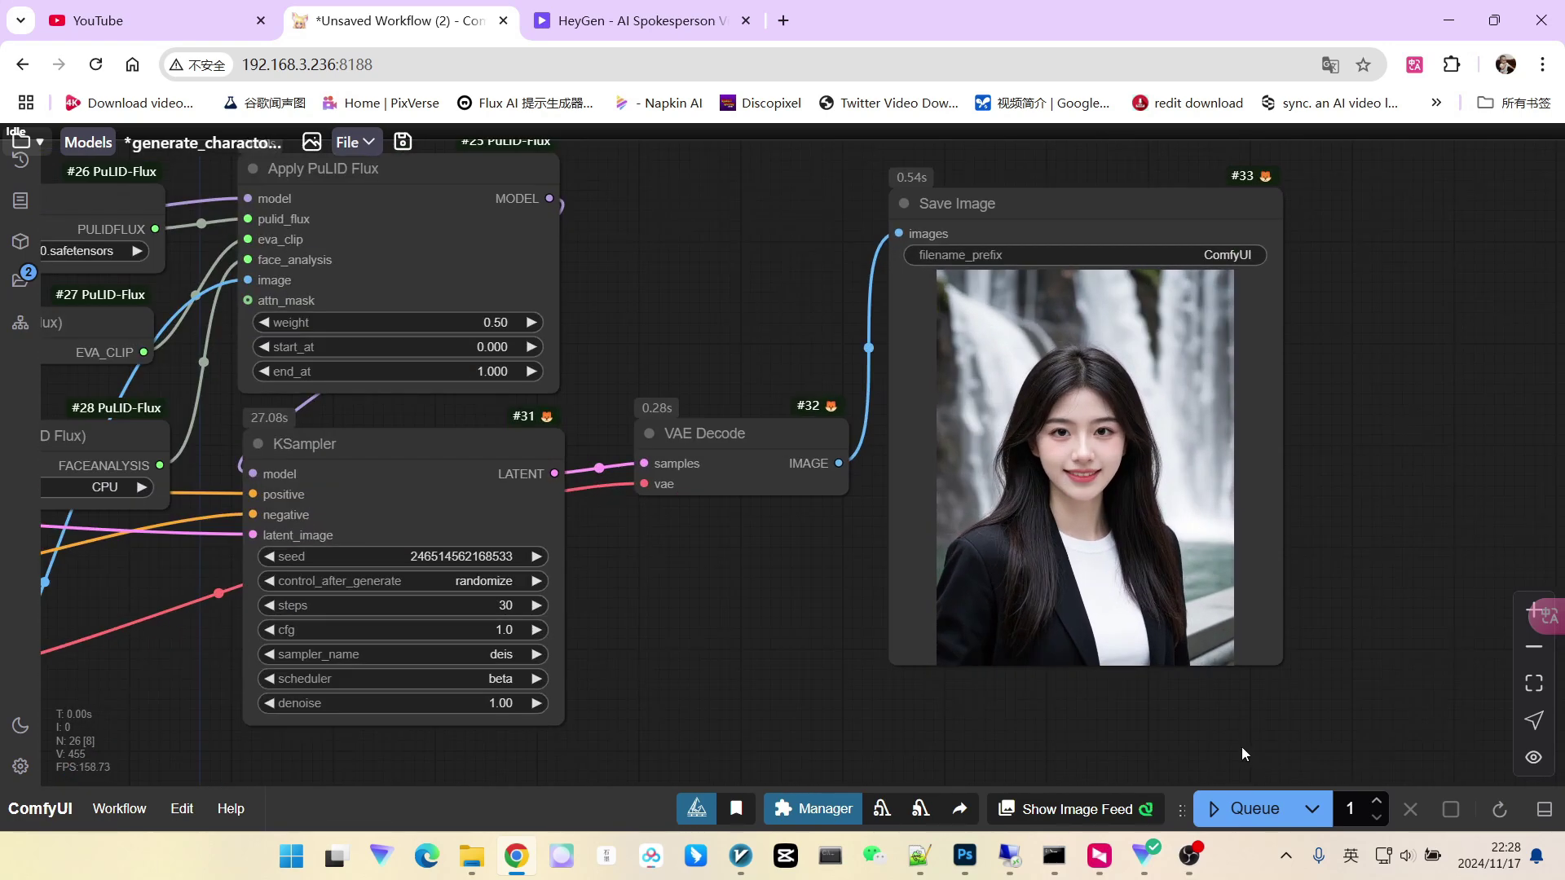
Step: Generate another image with the same 0.50 PuLID weight and inspect the face in the result
left_click(1247, 808)
scroll(1175, 619, "up", 5)
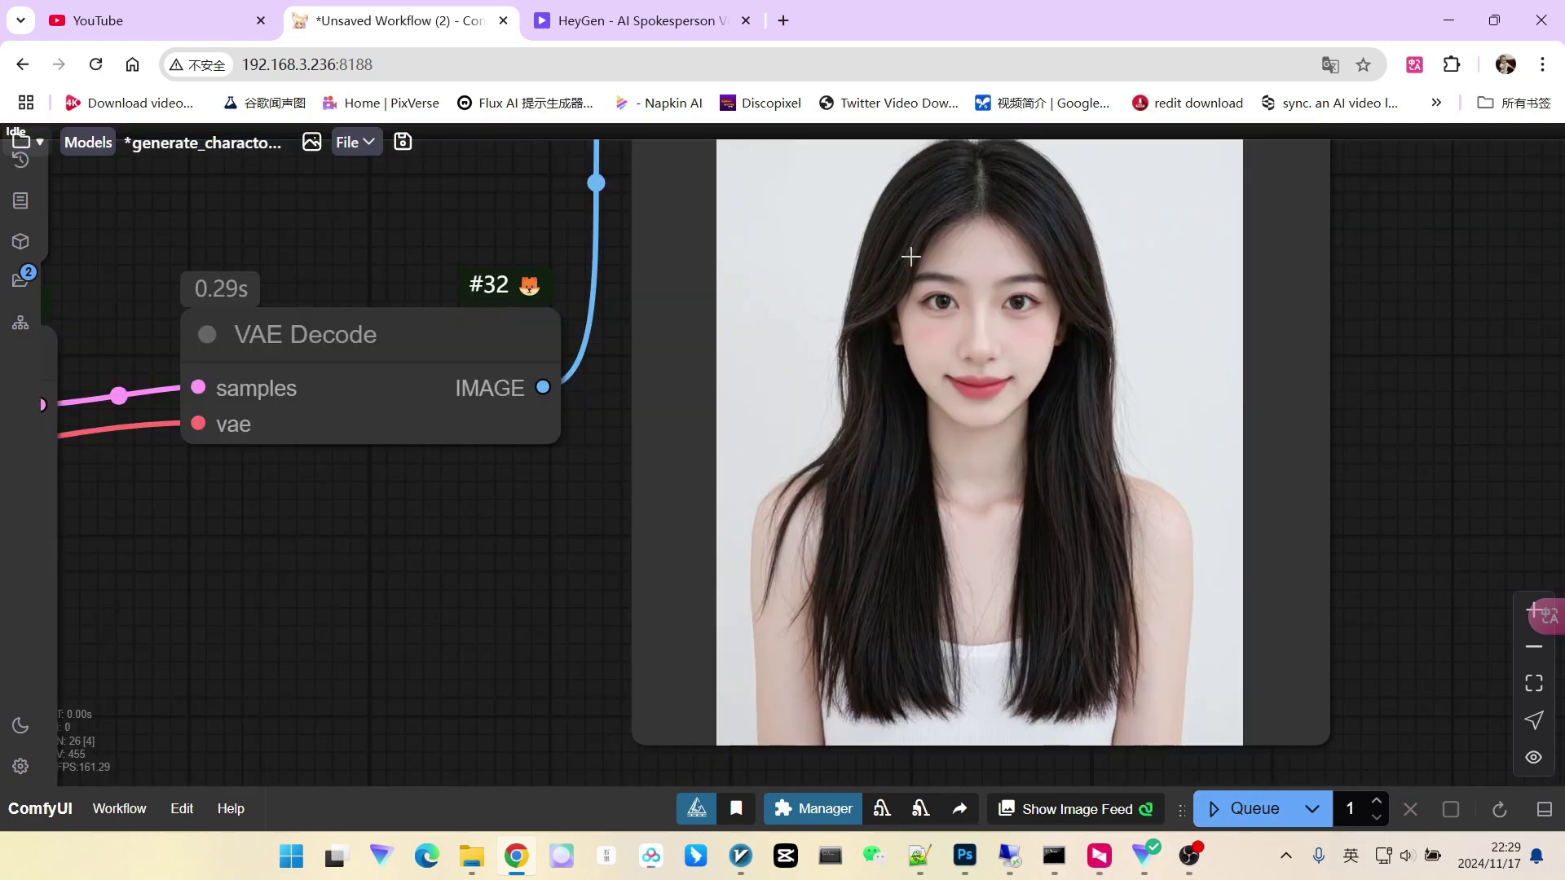
scroll(883, 279, "down", 2)
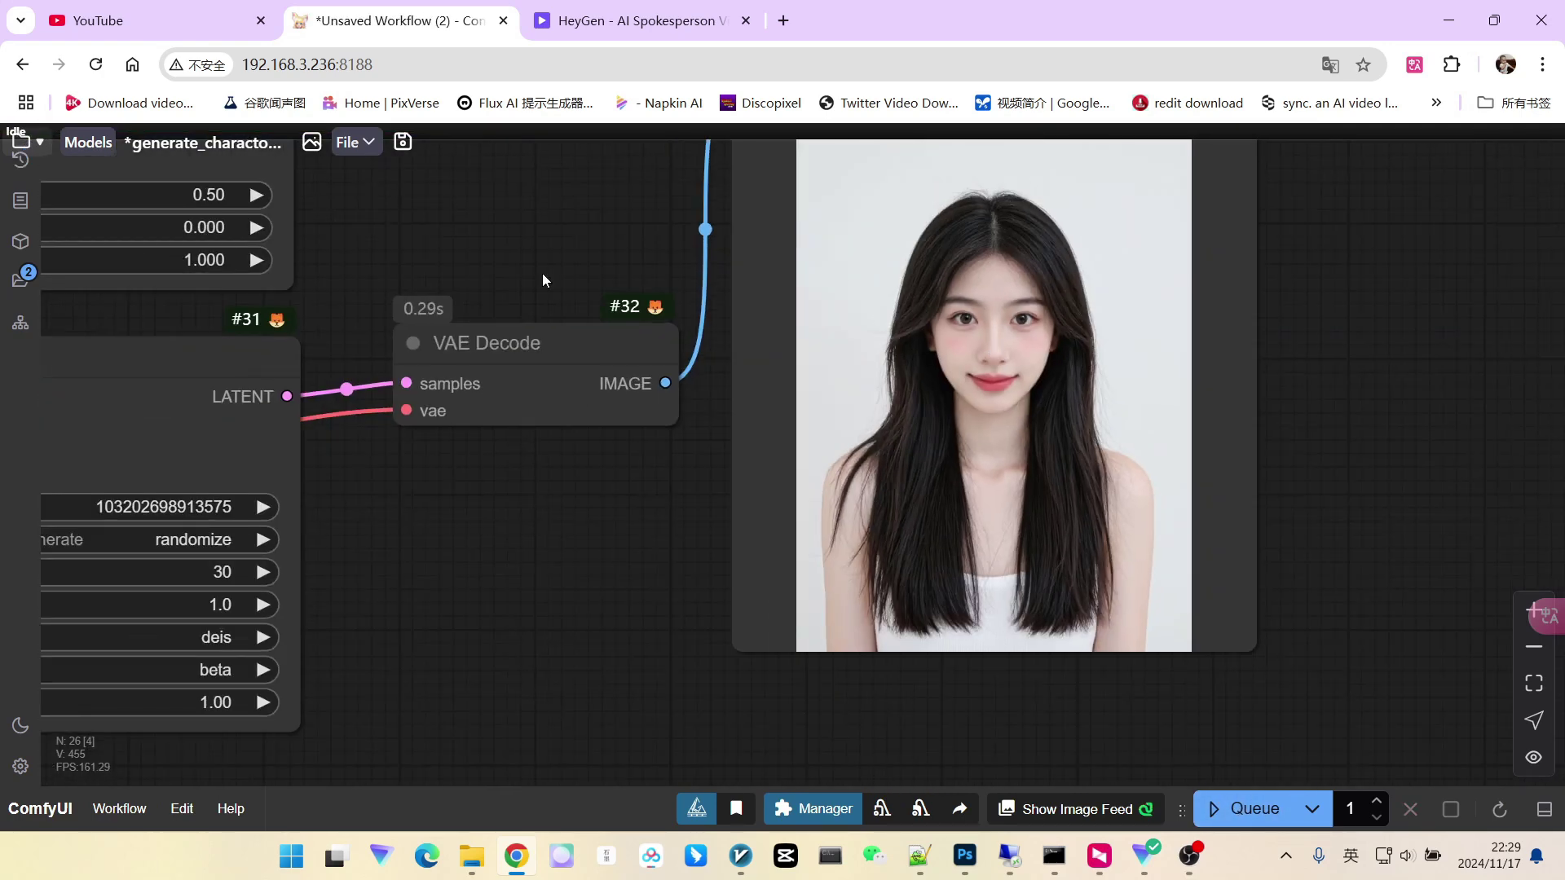
Step: Set the Apply PuLID Flux node's weight to 1.00
left_click_drag(542, 272, 844, 410)
scroll(828, 383, "up", 2)
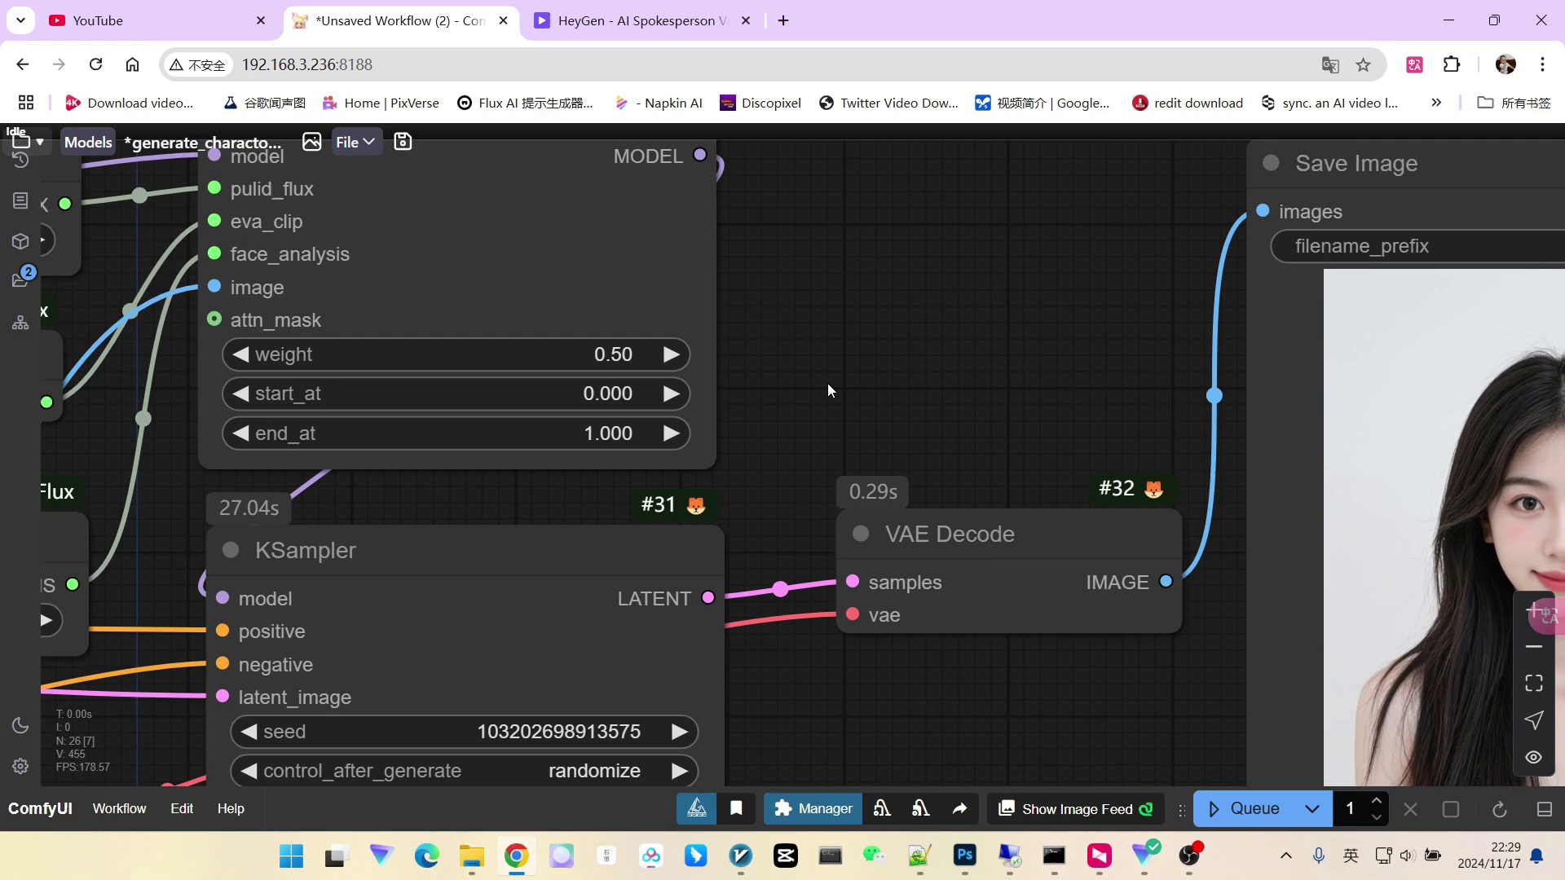
left_click(620, 355)
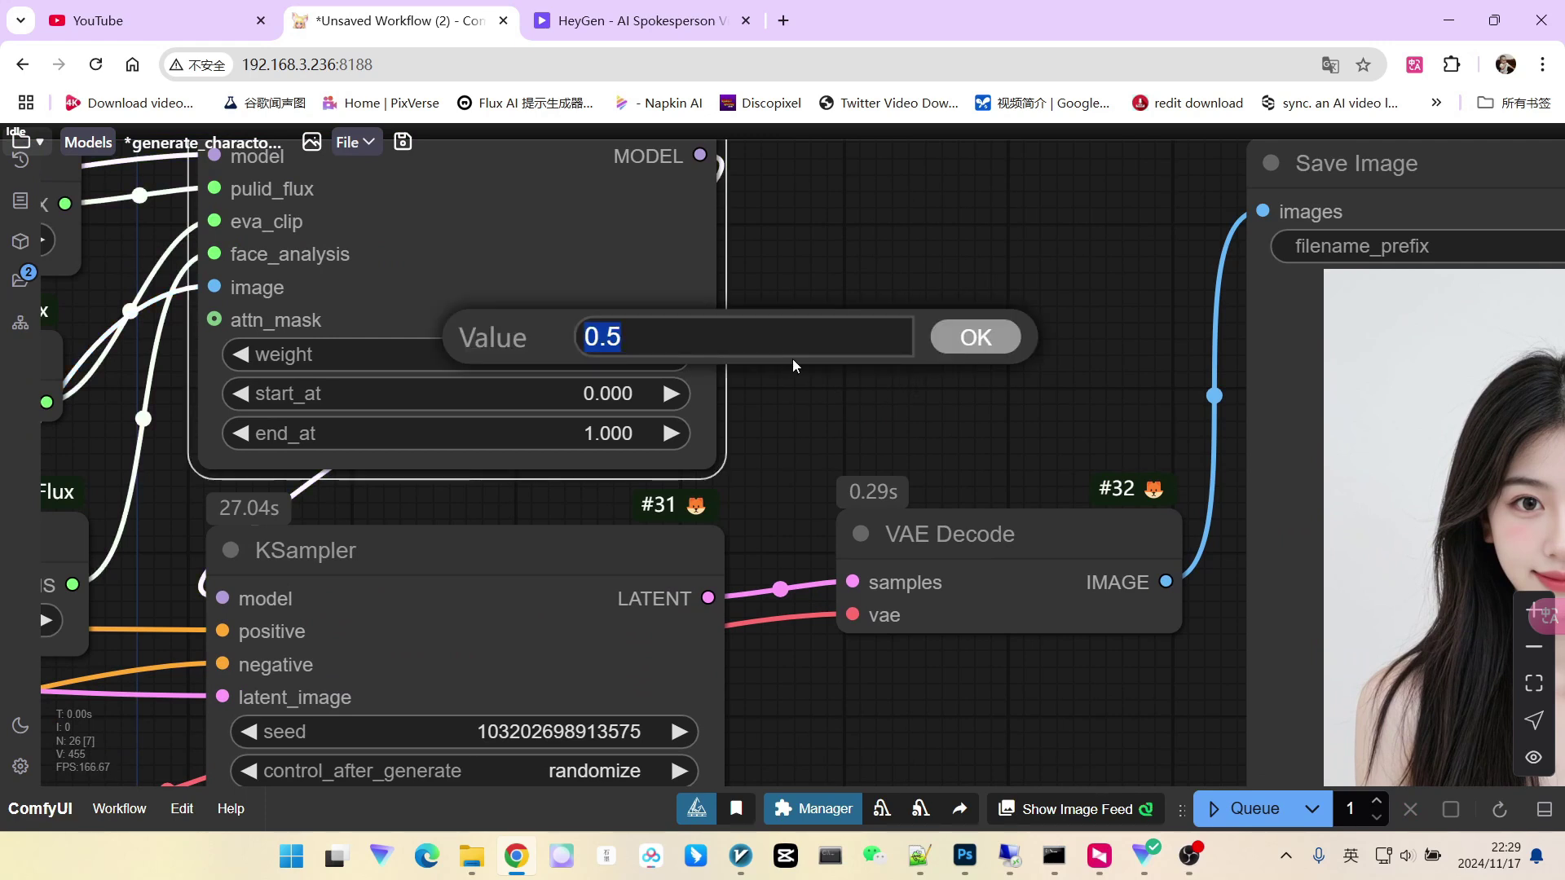
type("1")
key("Return")
scroll(745, 316, "down", 3)
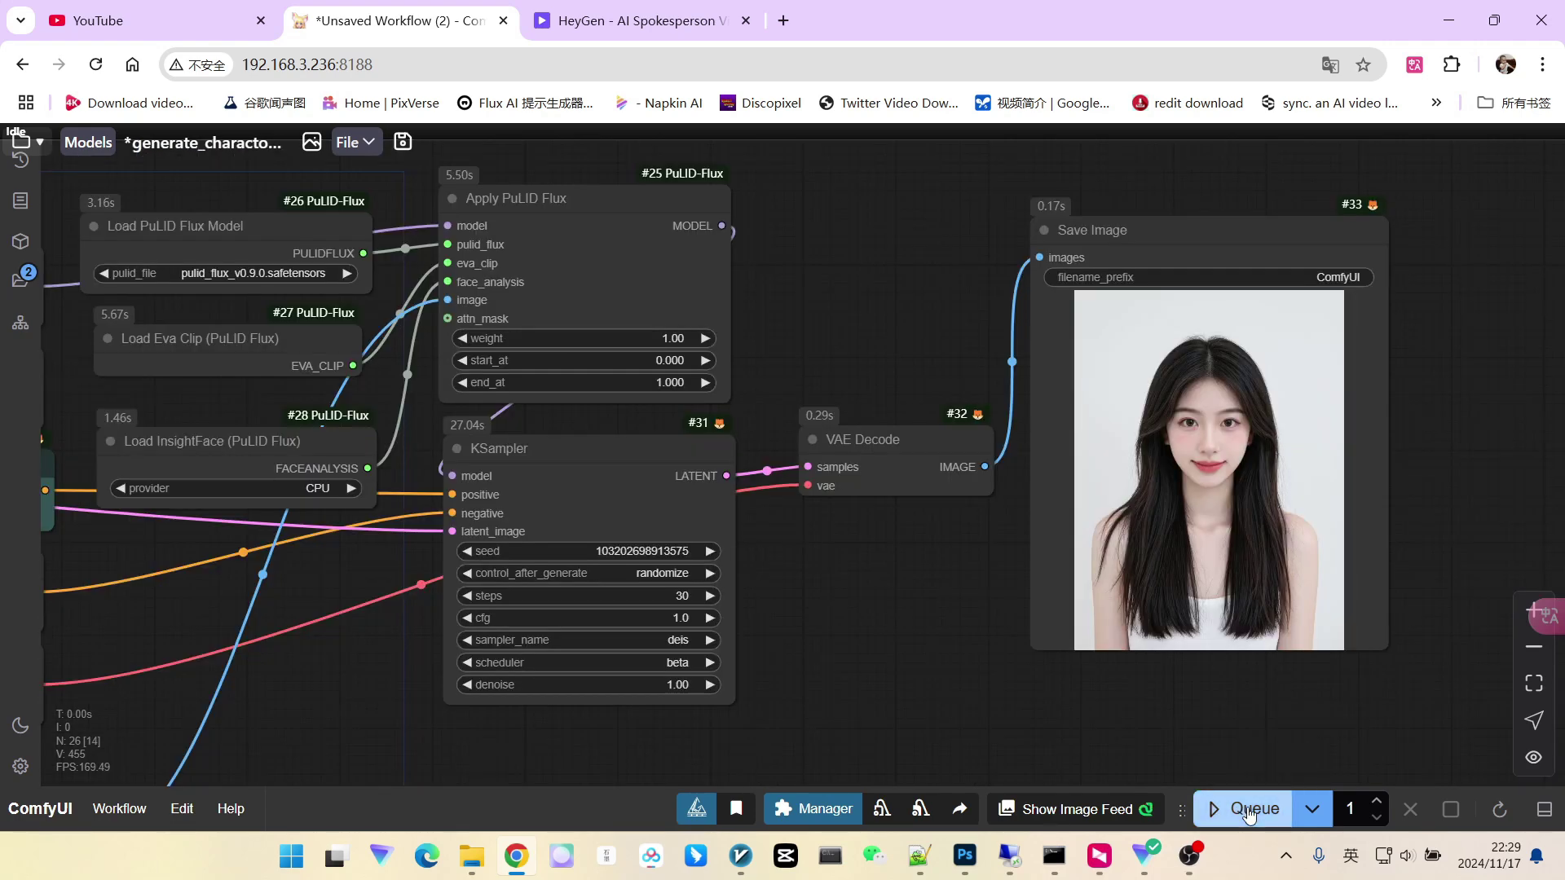
Step: Queue the workflow at the 1.00 PuLID weight and inspect the face in the generated image
left_click(1247, 811)
scroll(1121, 507, "up", 2)
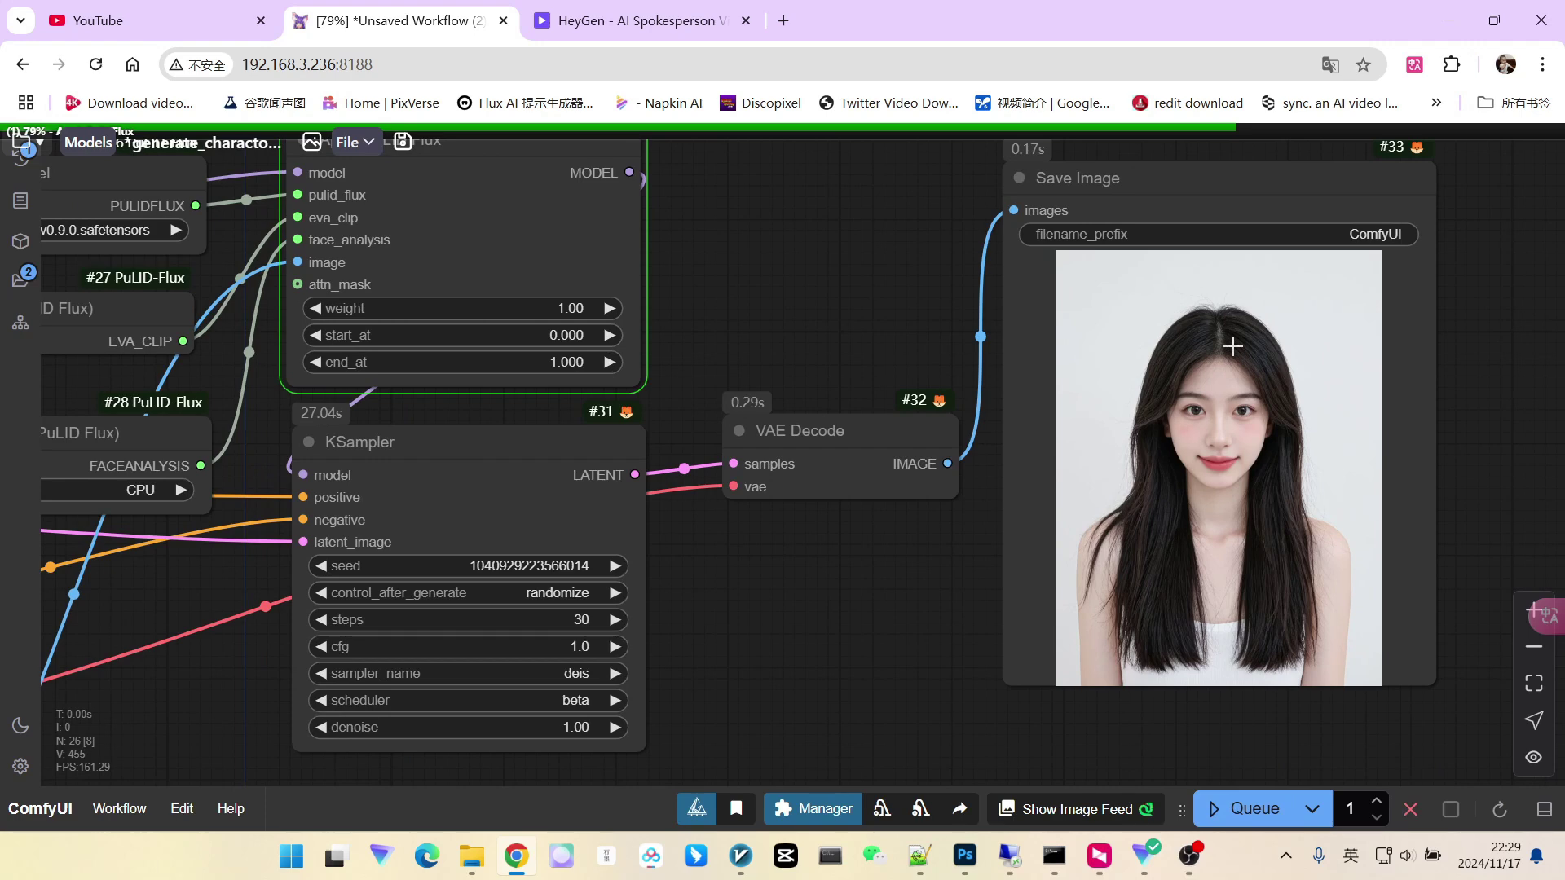
scroll(824, 286, "up", 2)
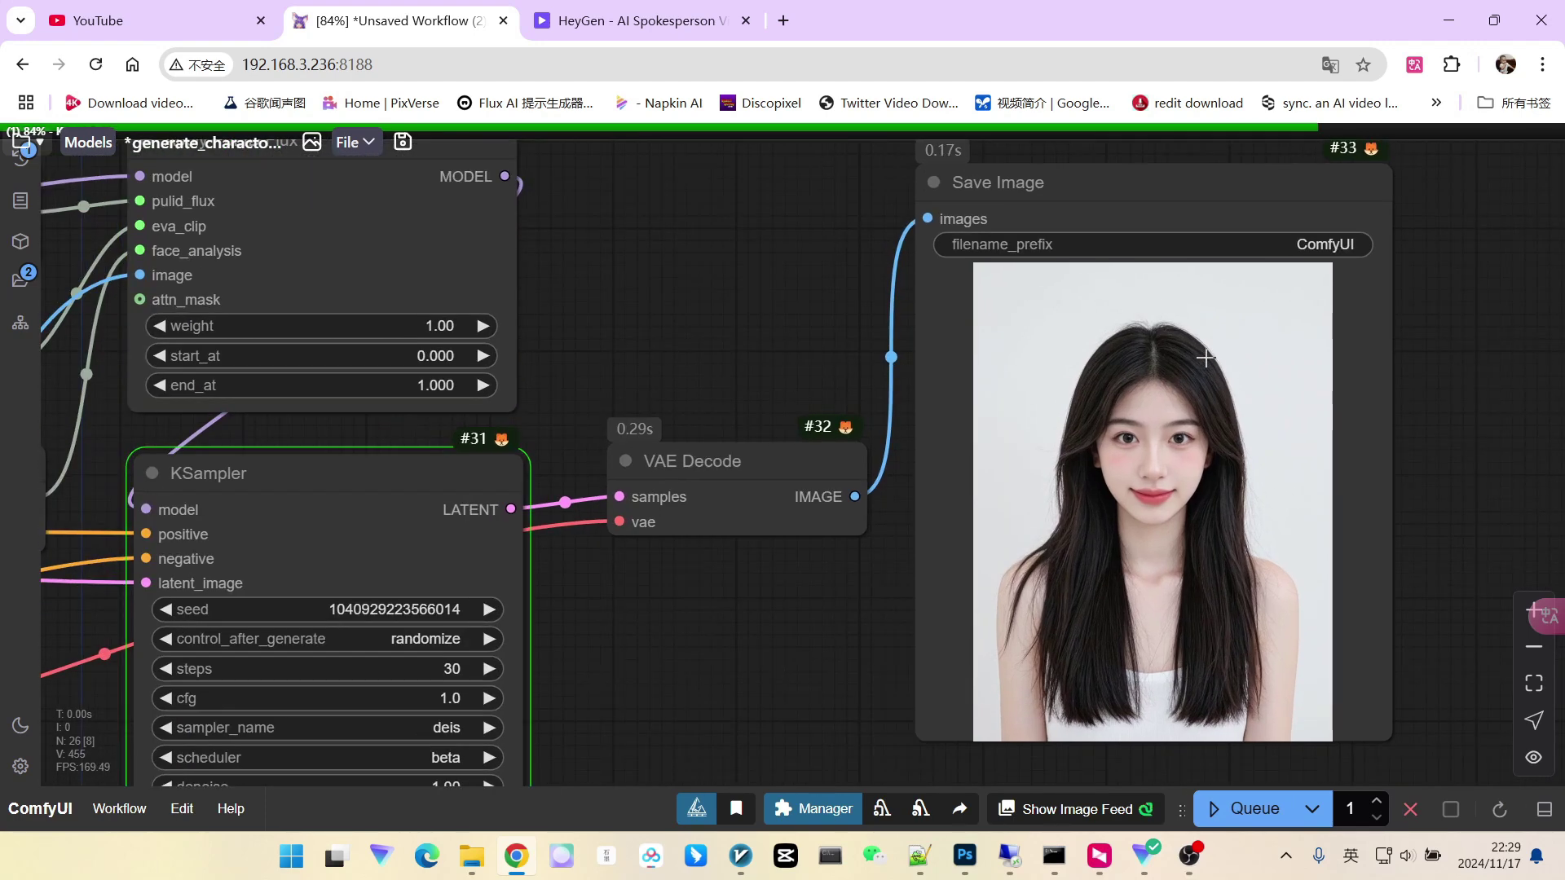
scroll(1103, 389, "up", 9)
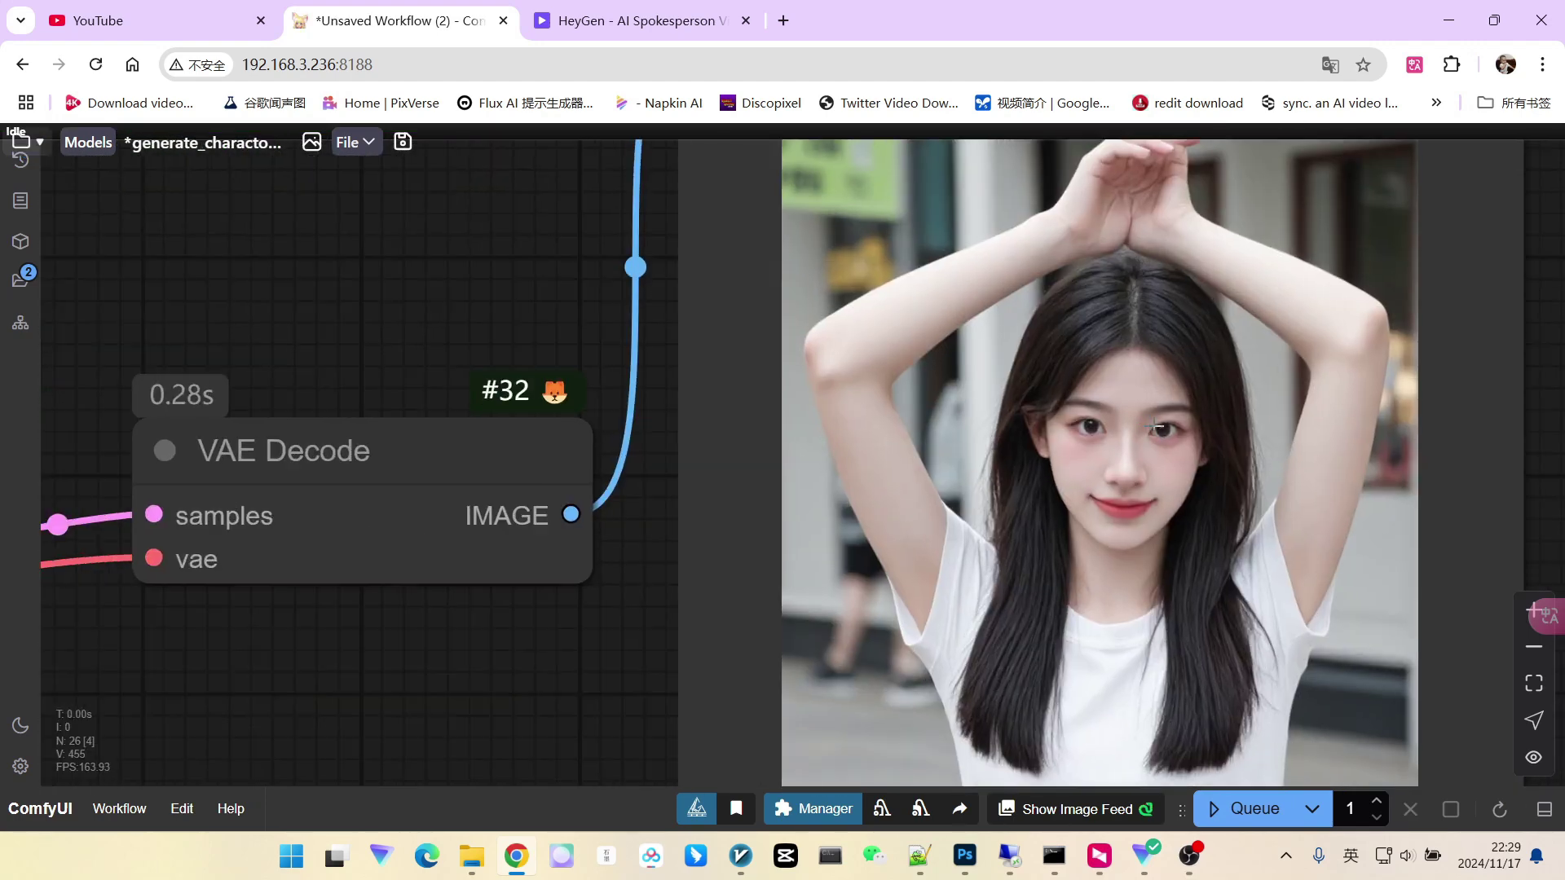
scroll(1105, 422, "down", 3)
scroll(1027, 457, "down", 3)
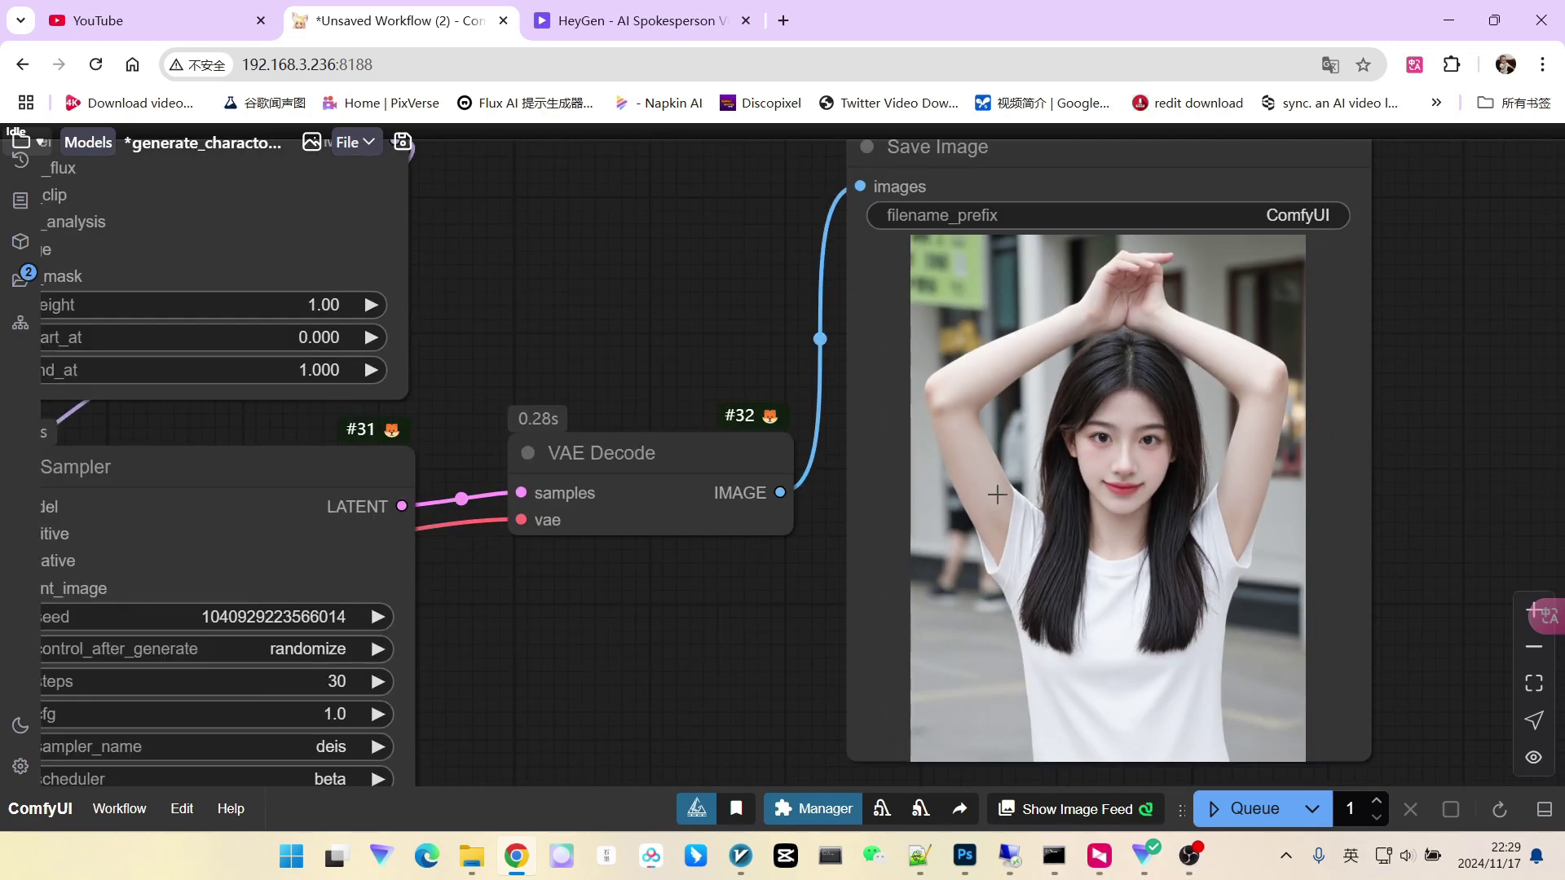
scroll(1166, 534, "down", 1)
Step: Run the workflow once more with unchanged settings and check the new portrait's face for consistency
left_click(1232, 812)
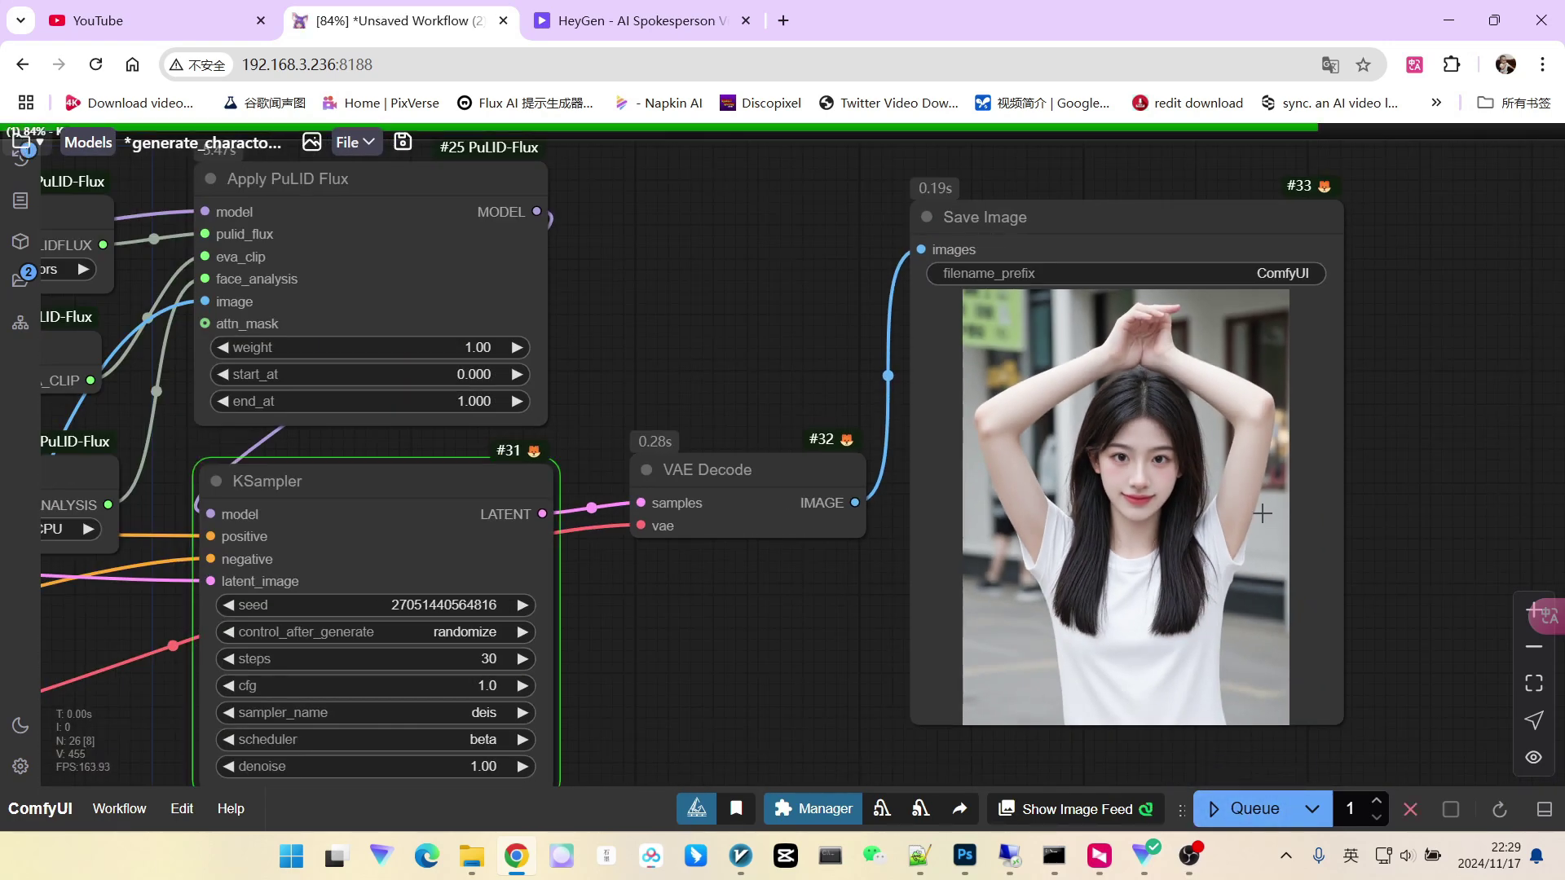
scroll(1218, 445, "up", 10)
scroll(1066, 480, "down", 10)
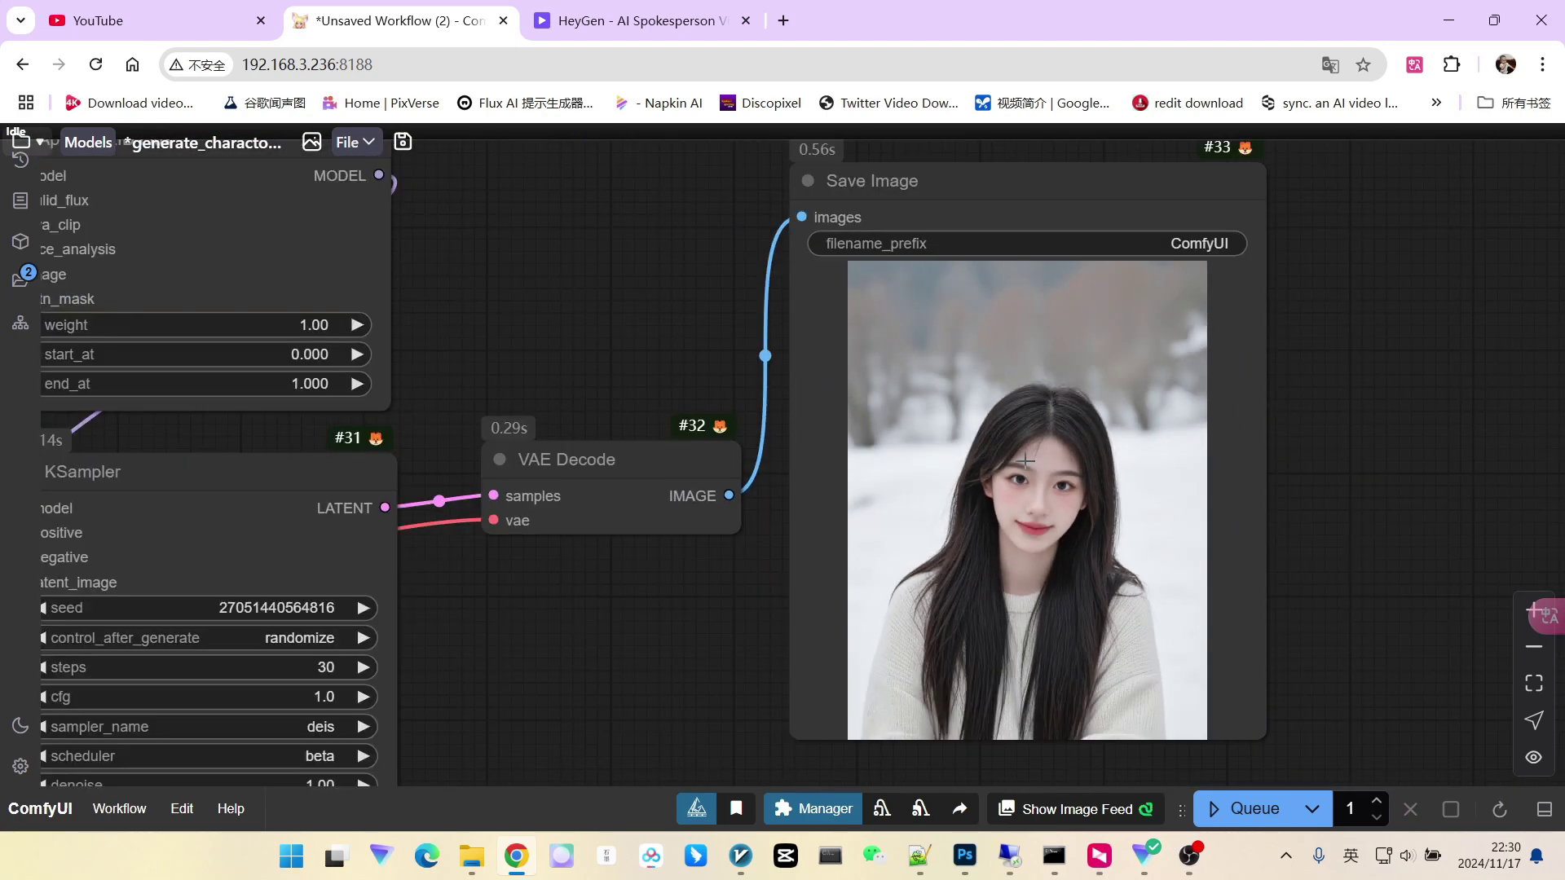
scroll(1011, 359, "up", 4)
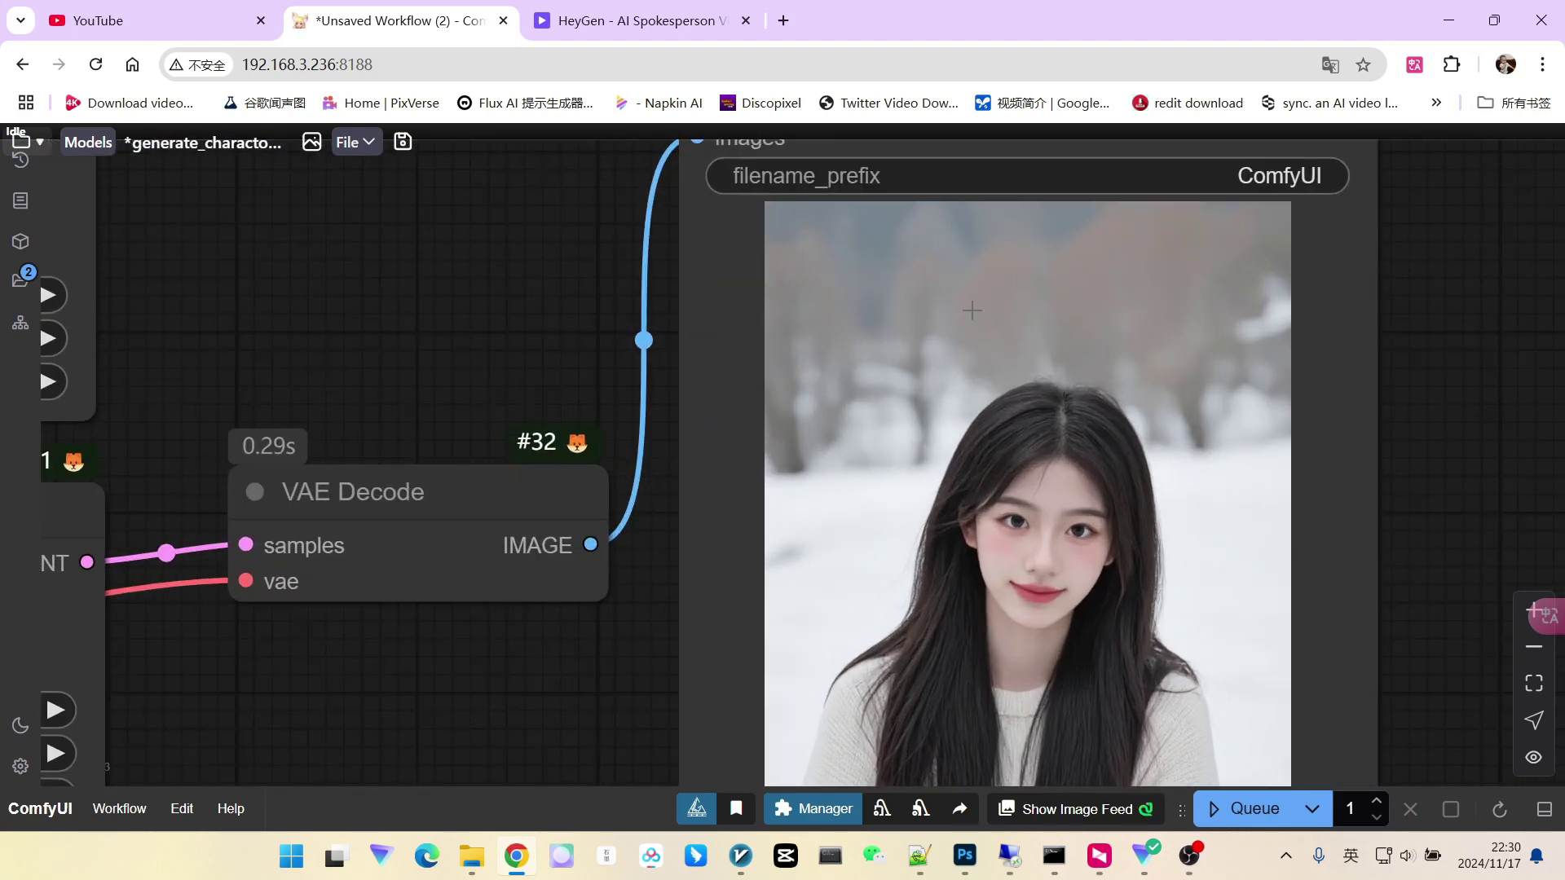
scroll(972, 309, "up", 3)
scroll(839, 355, "down", 12)
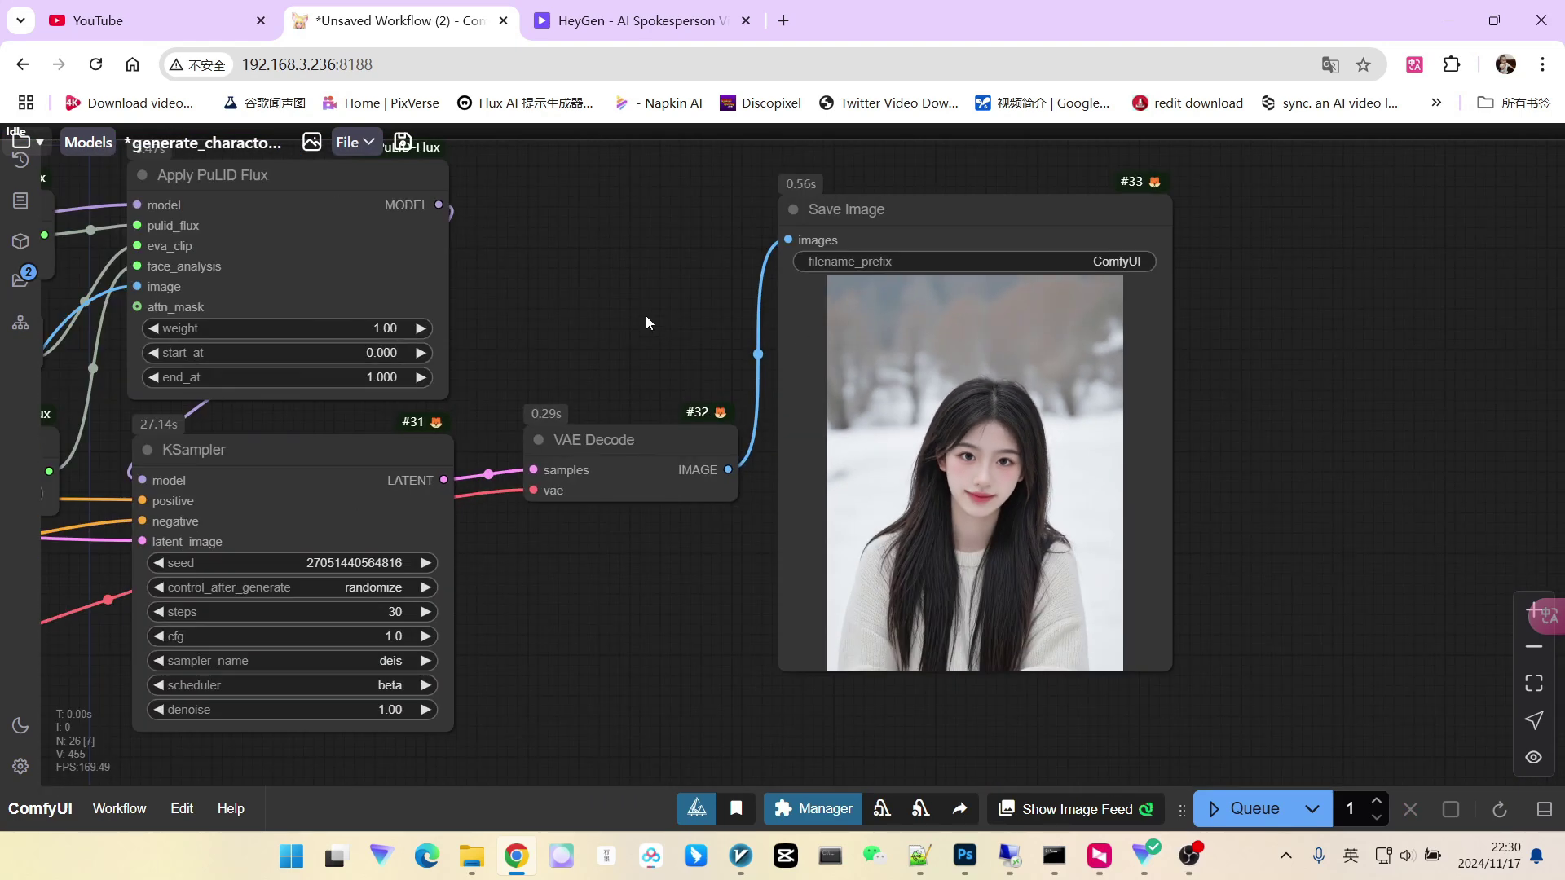
Step: Set the Apply PuLID Flux node's weight to 0.75
left_click_drag(646, 321, 937, 322)
scroll(788, 325, "up", 3)
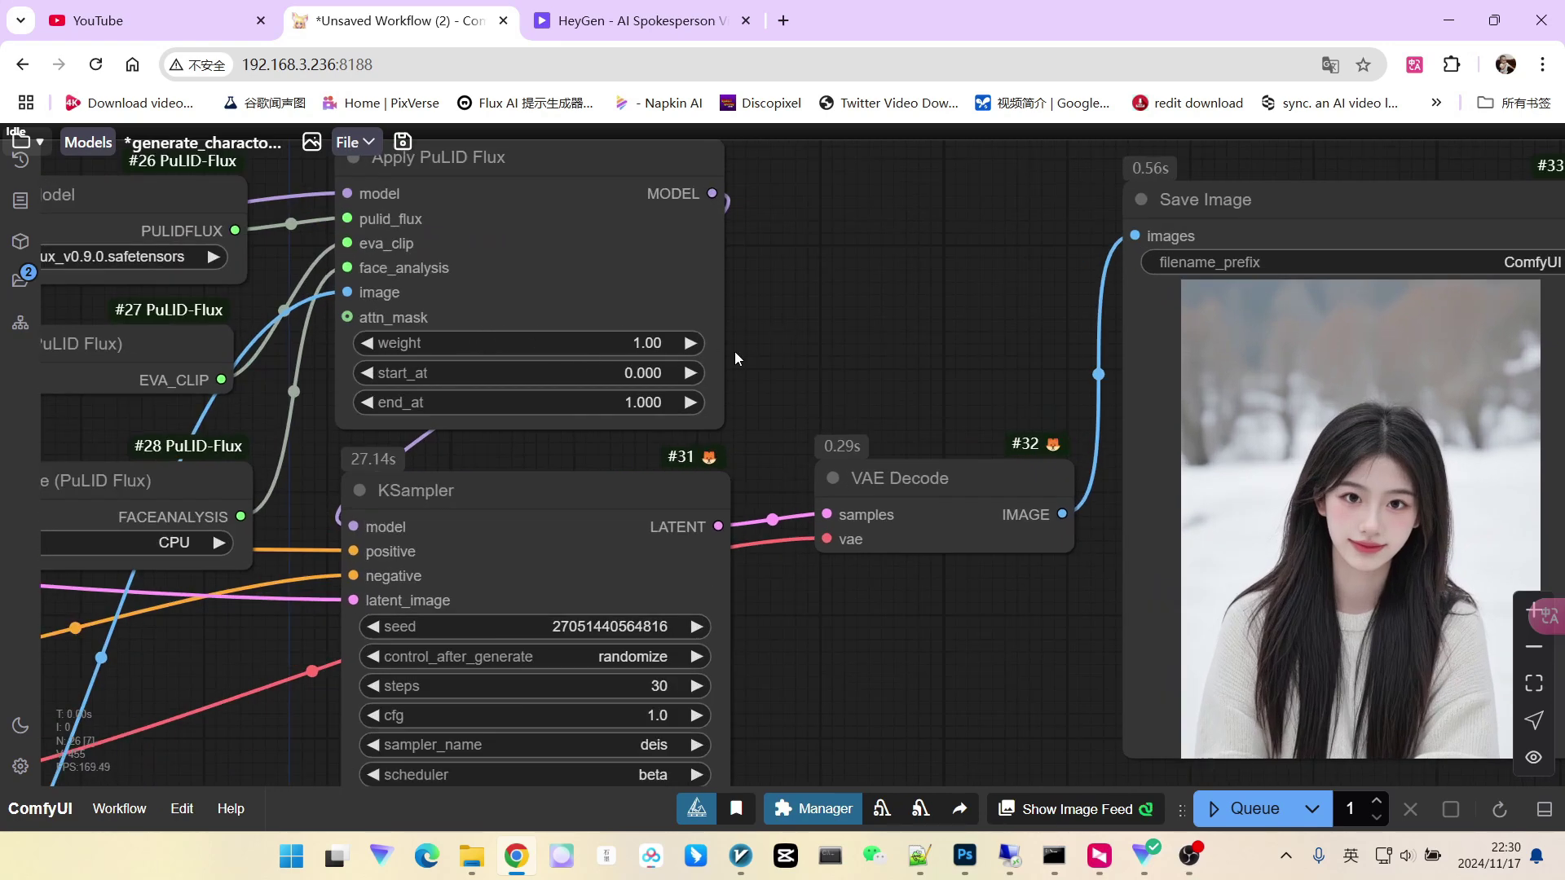
scroll(670, 359, "up", 3)
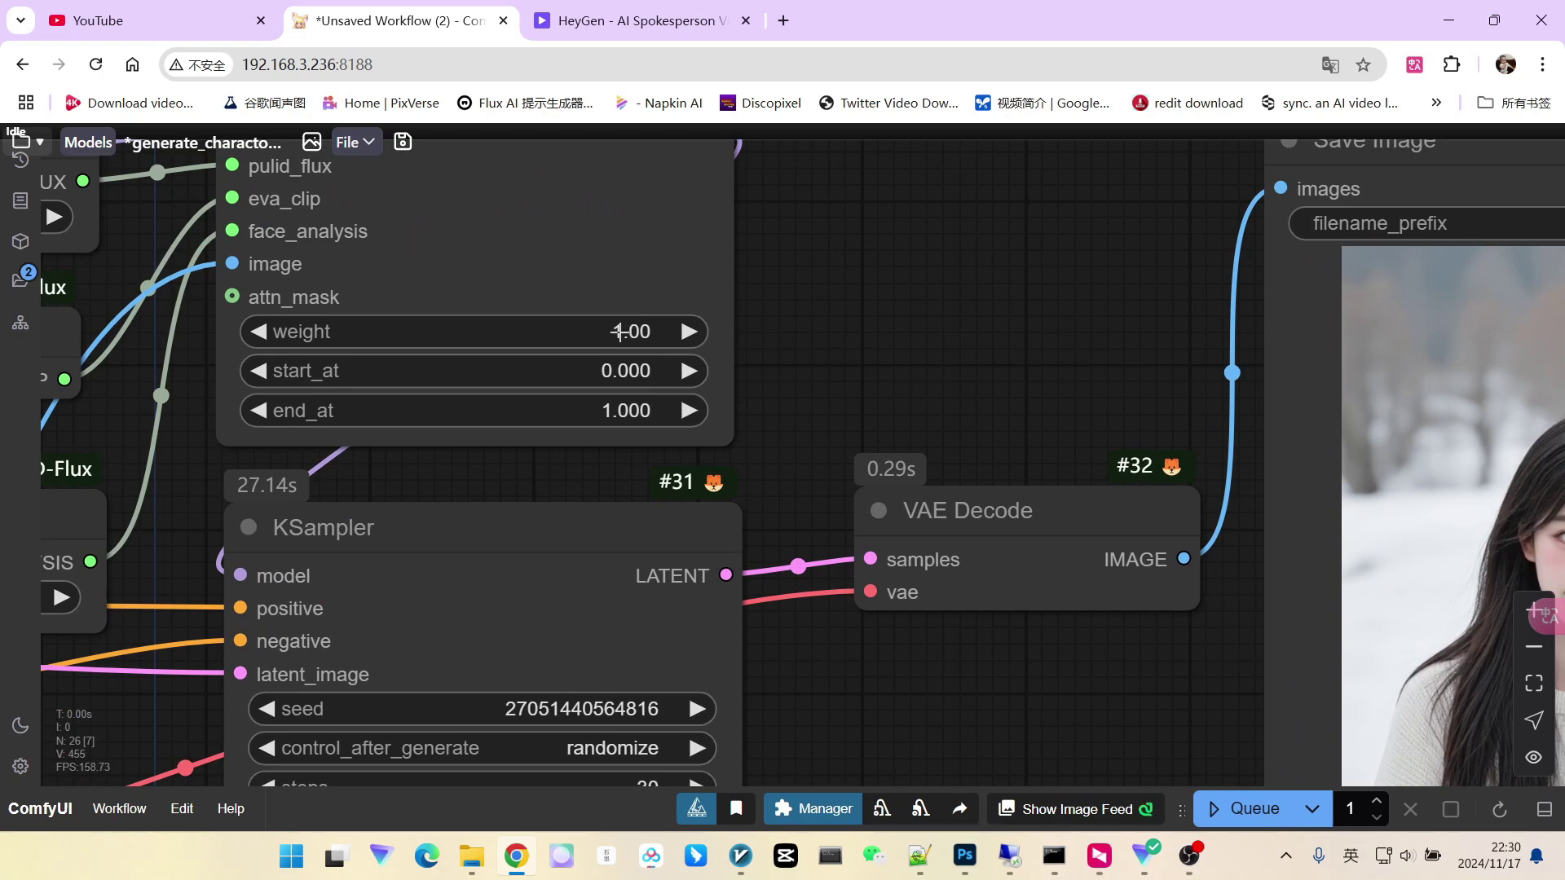
scroll(927, 410, "down", 4)
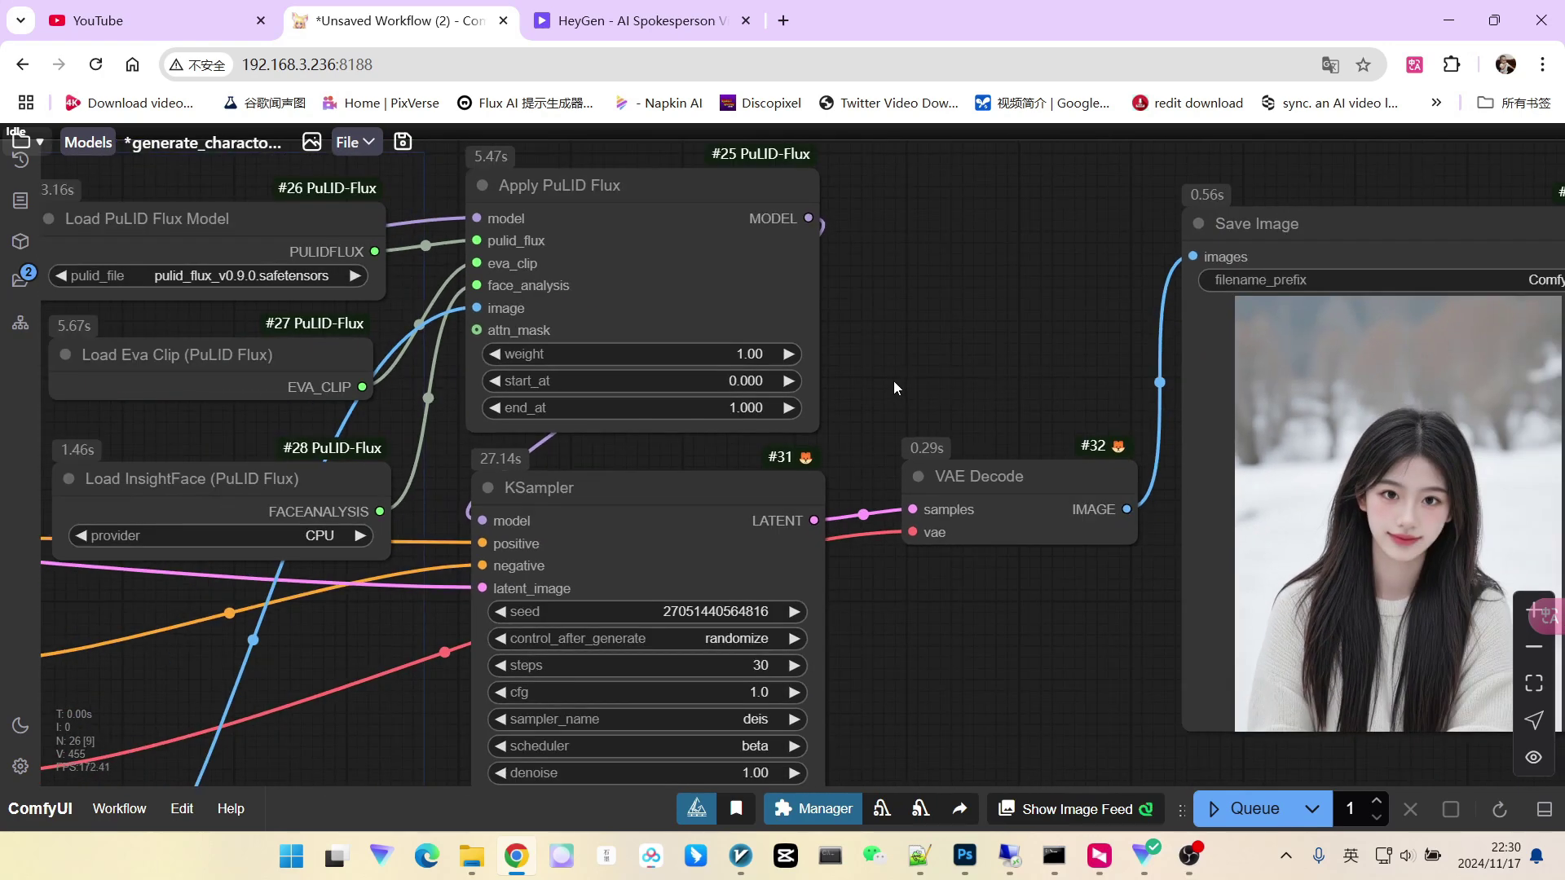
left_click_drag(894, 380, 981, 376)
scroll(843, 358, "up", 2)
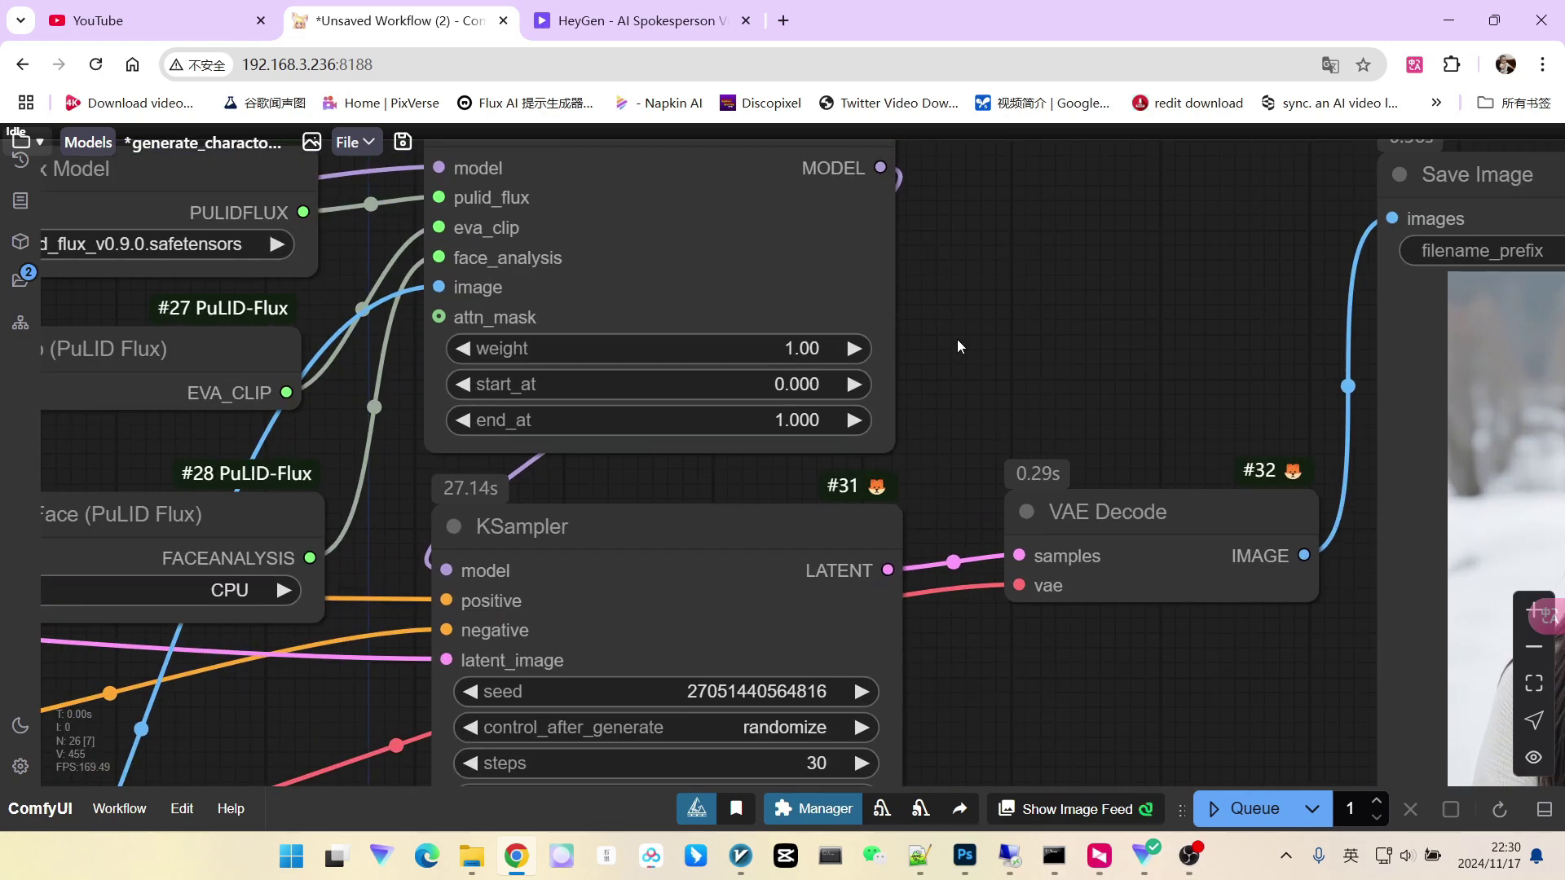
scroll(793, 343, "up", 4)
left_click(793, 342)
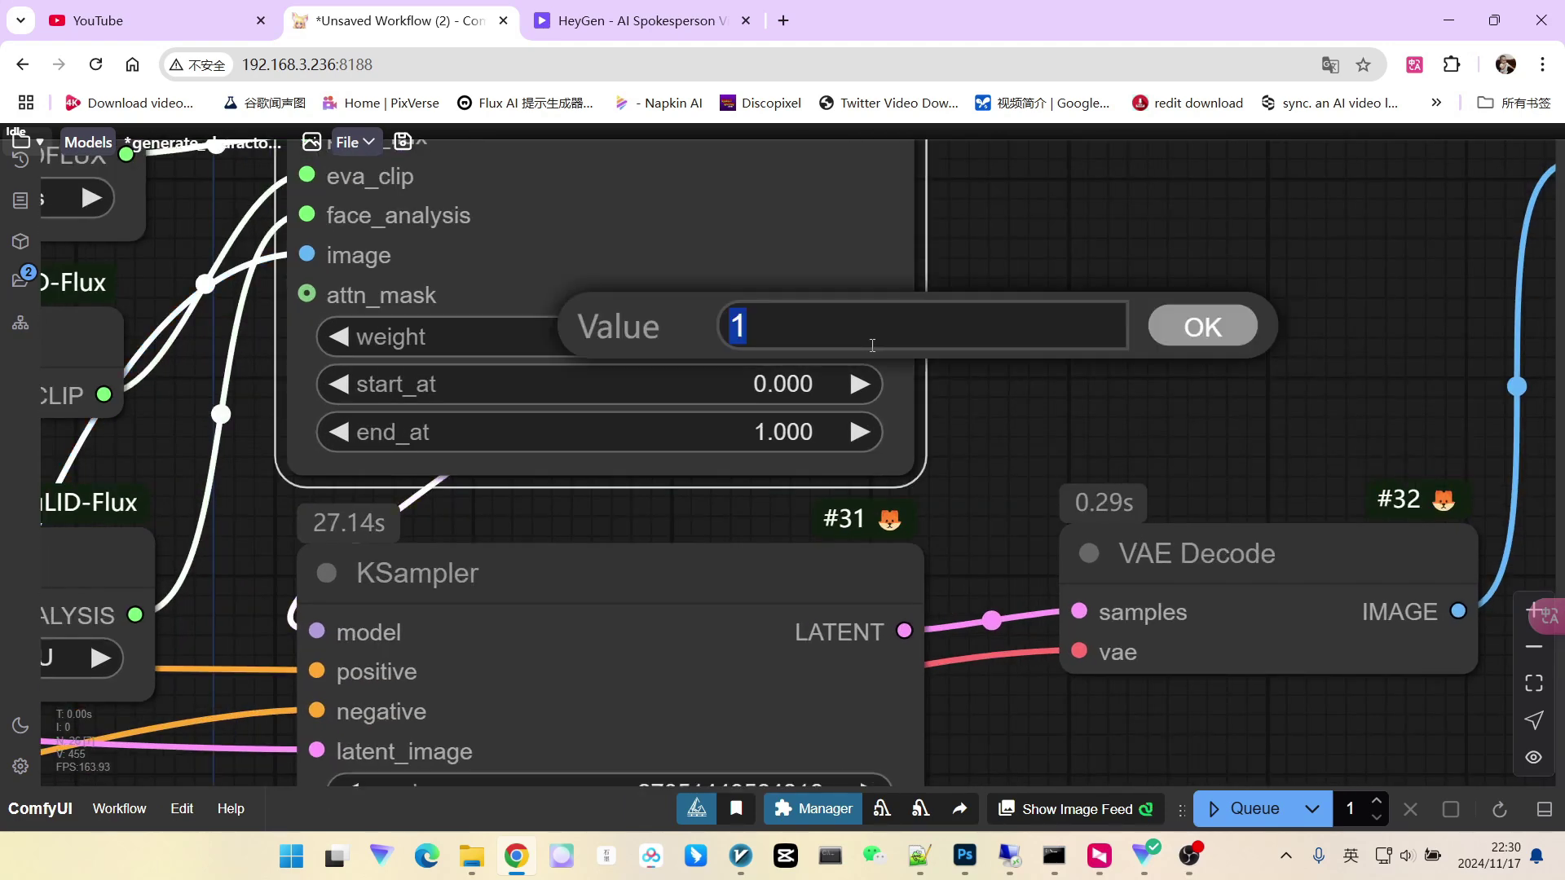
type("0.75")
key("Return")
Step: Run the workflow at the 0.75 PuLID weight and inspect the face in the generated portrait
scroll(1185, 296, "down", 6)
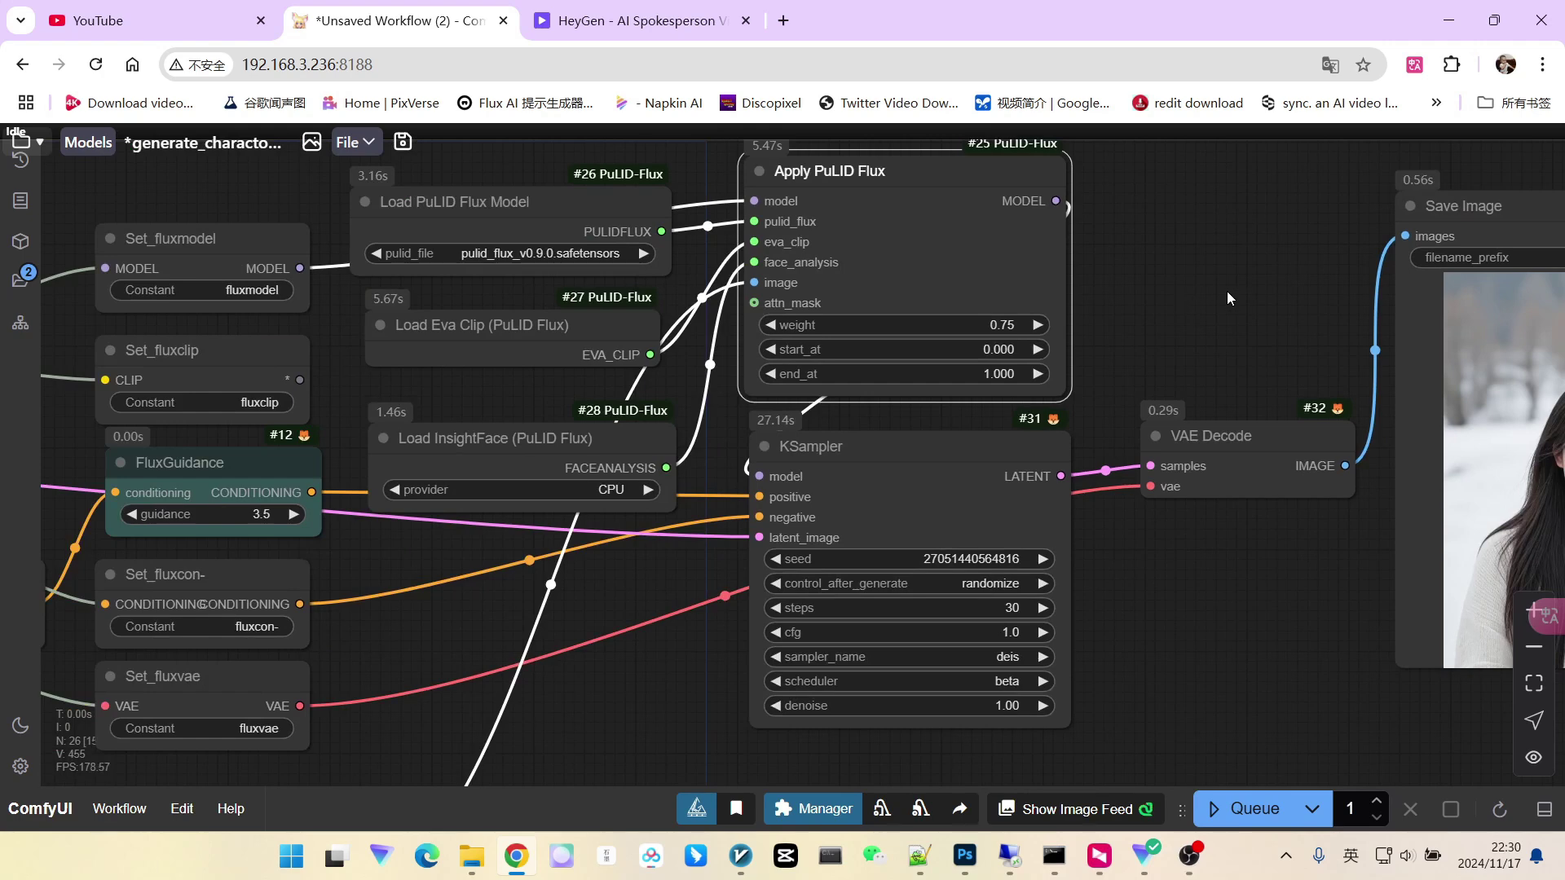
left_click_drag(1226, 291, 950, 253)
scroll(1043, 367, "down", 2)
left_click(1247, 809)
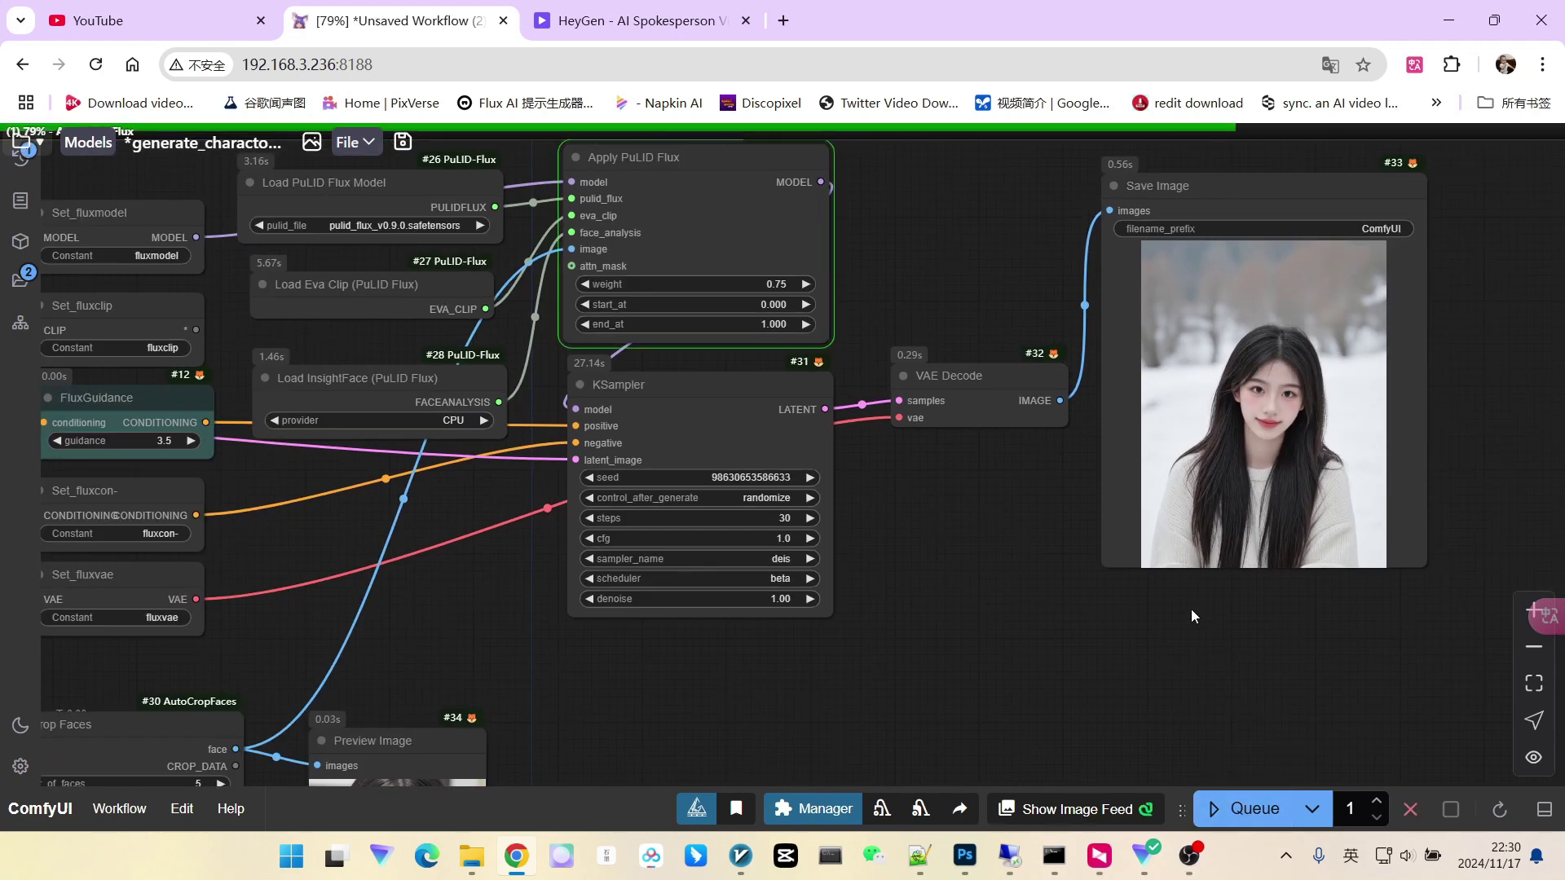
left_click_drag(1190, 616, 976, 629)
scroll(1163, 413, "up", 3)
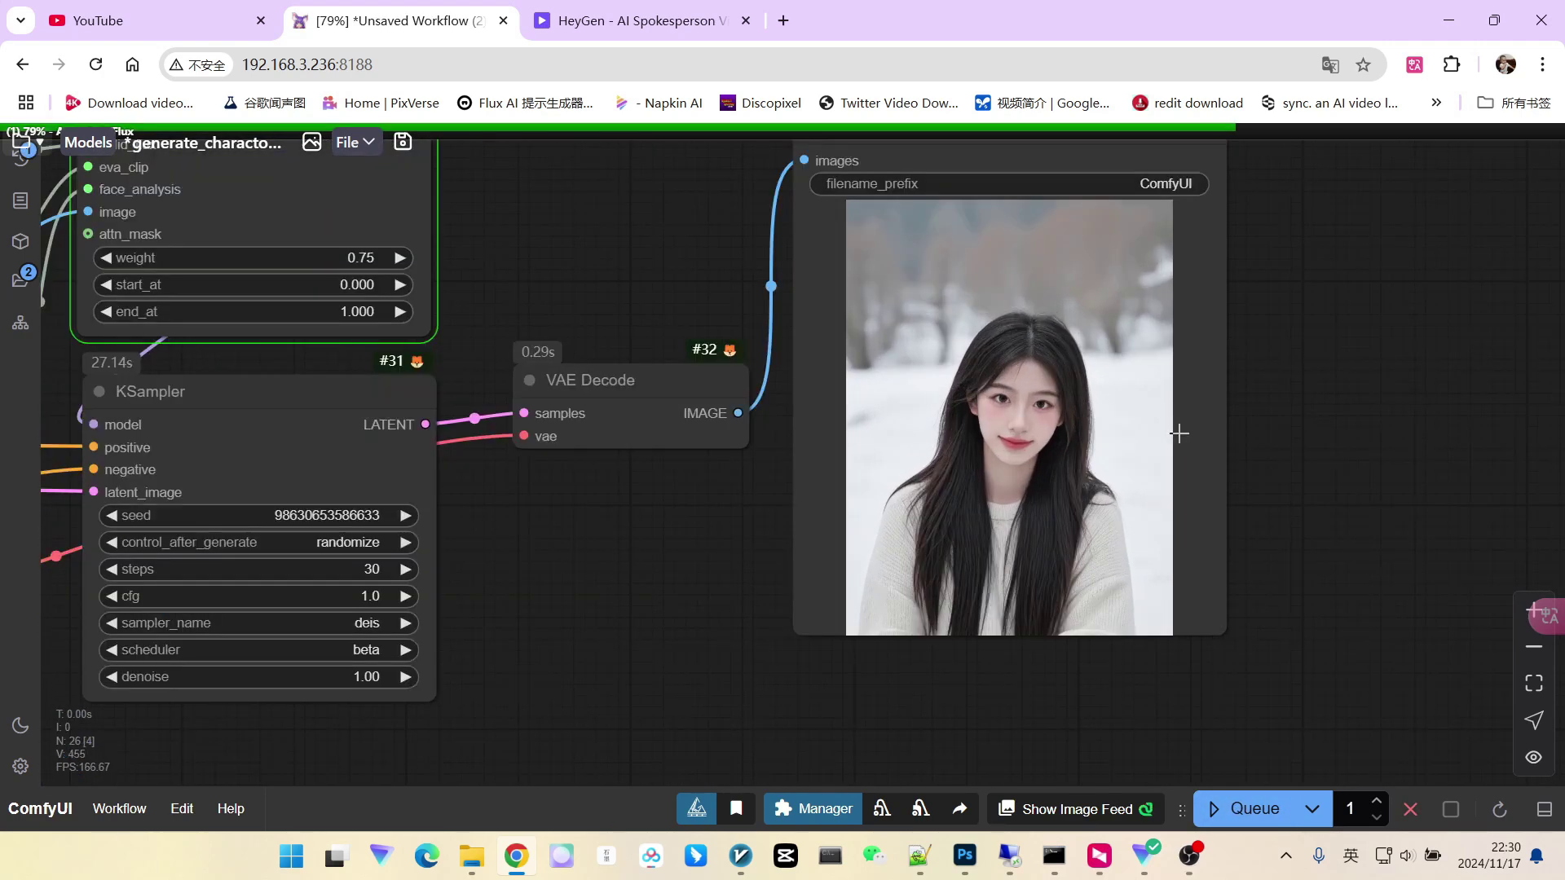
scroll(1054, 356, "up", 2)
scroll(1055, 356, "down", 3)
scroll(1067, 326, "up", 5)
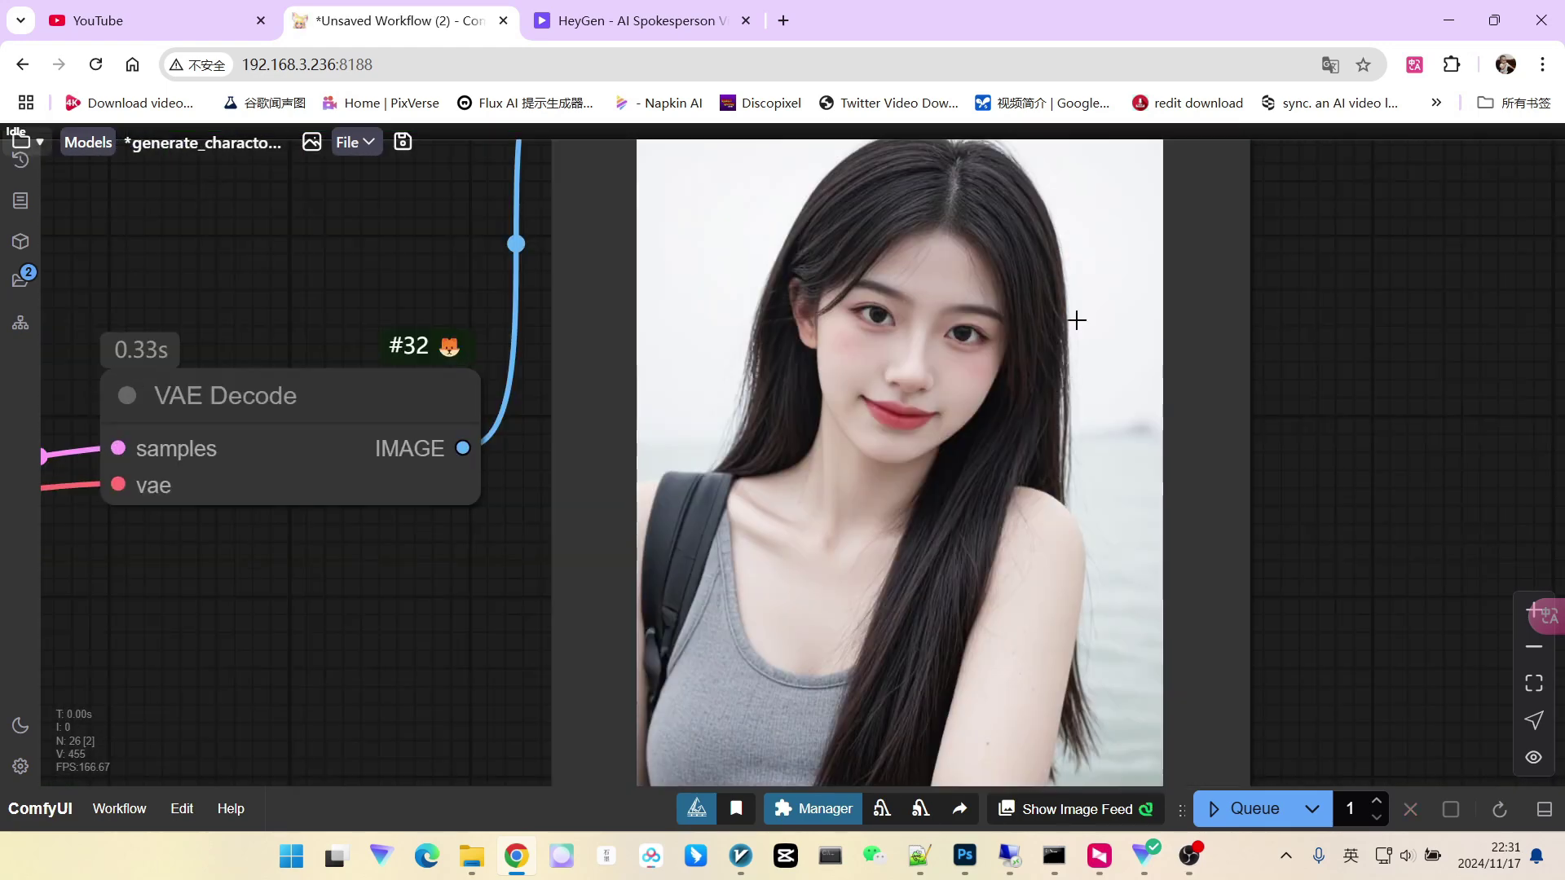
scroll(972, 337, "down", 2)
scroll(1171, 346, "down", 3)
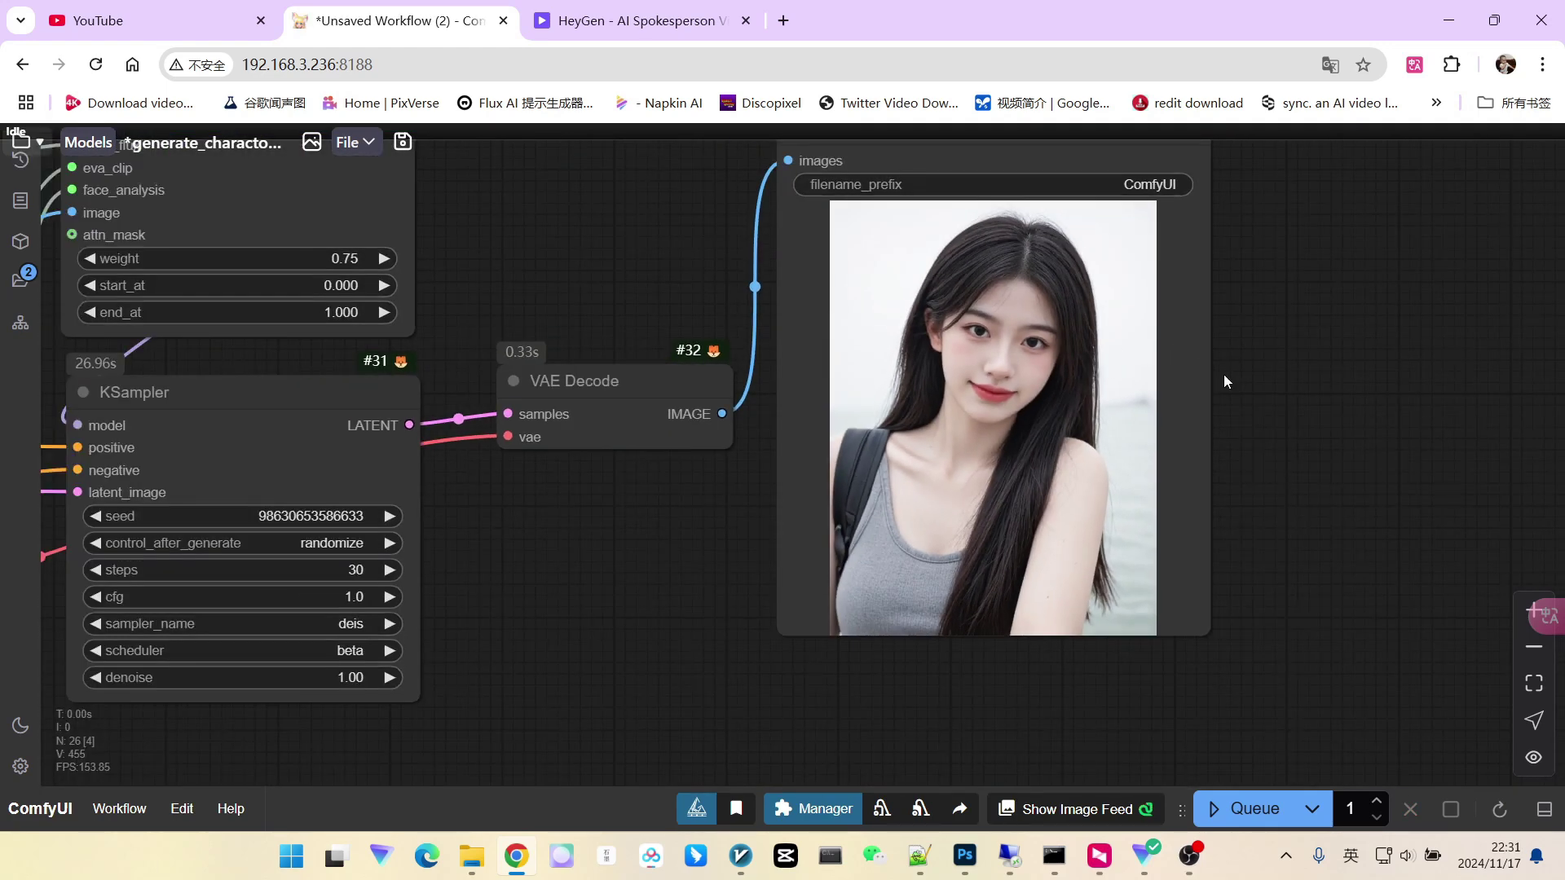
Step: Generate a second image at the 0.75 PuLID weight and compare its face with the previous result
left_click(1243, 808)
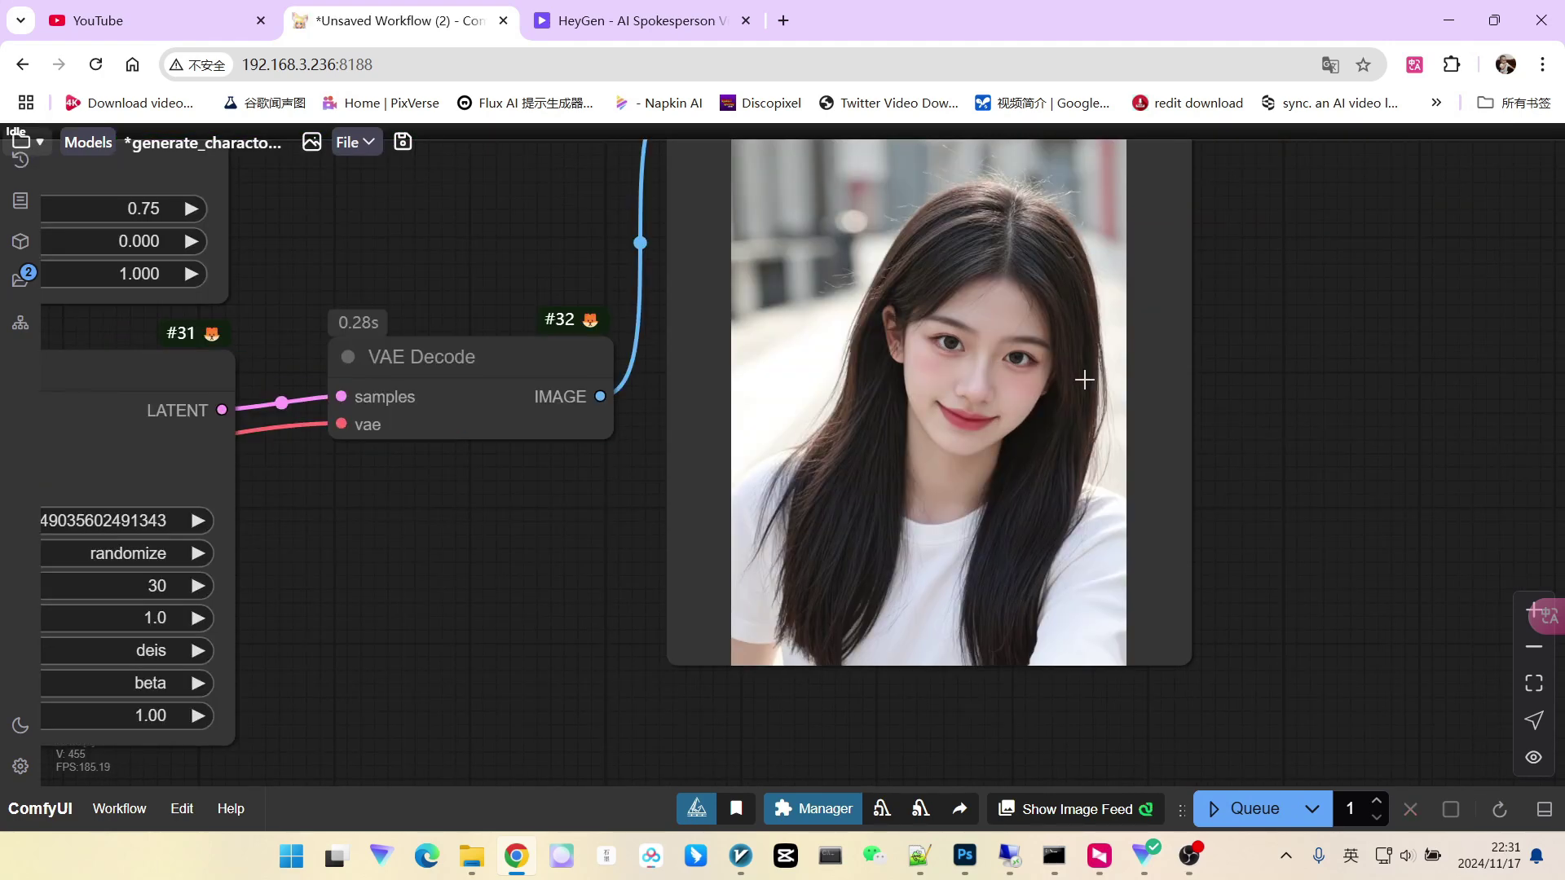
scroll(1052, 416, "down", 5)
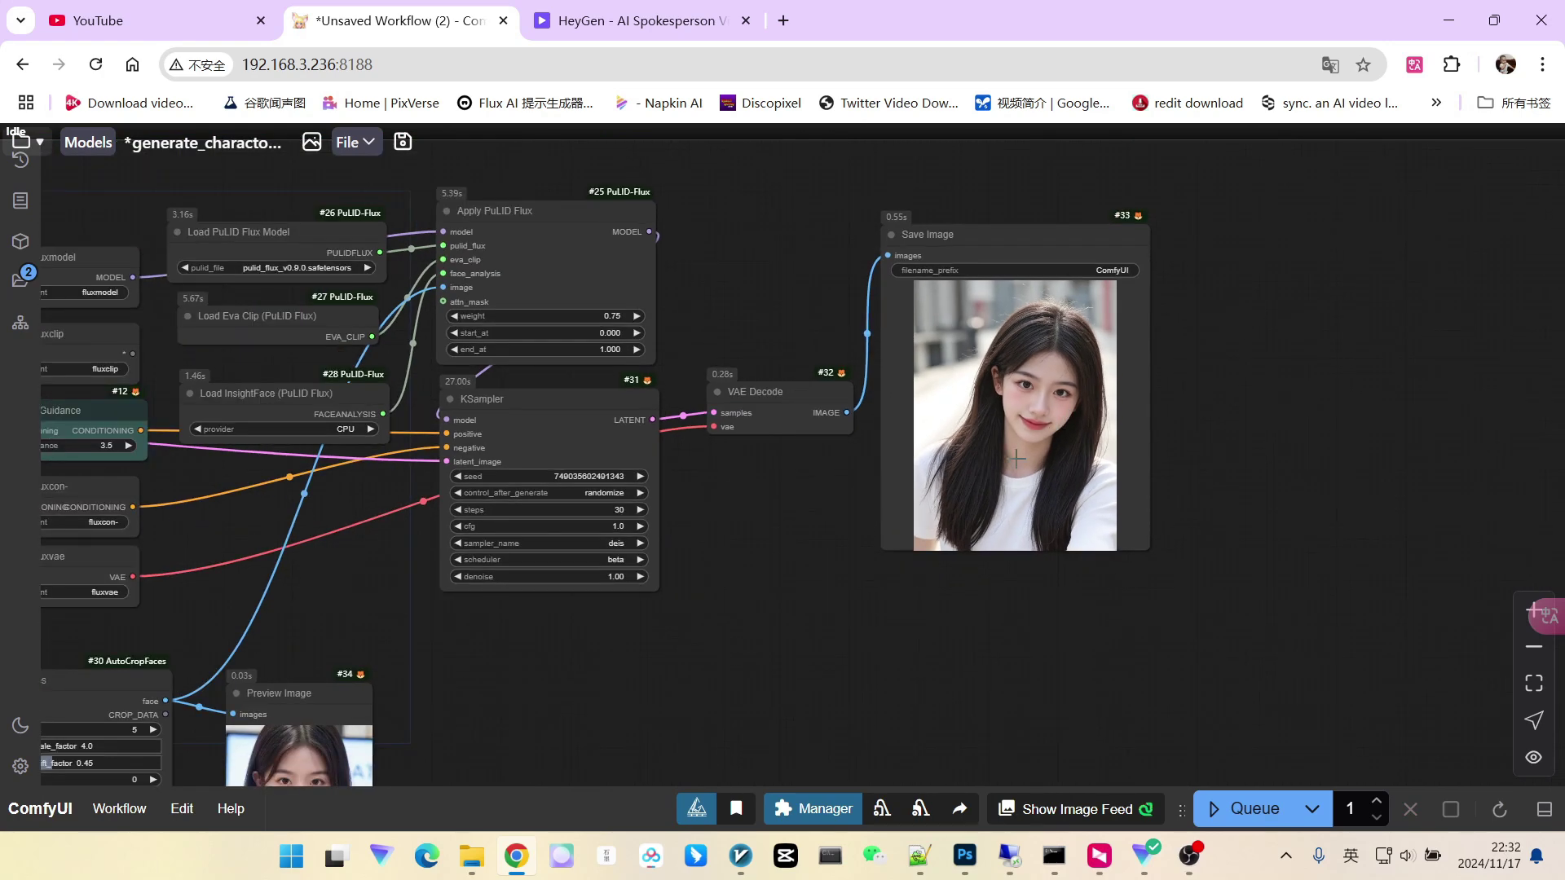
left_click_drag(727, 565, 831, 391)
scroll(775, 533, "up", 4)
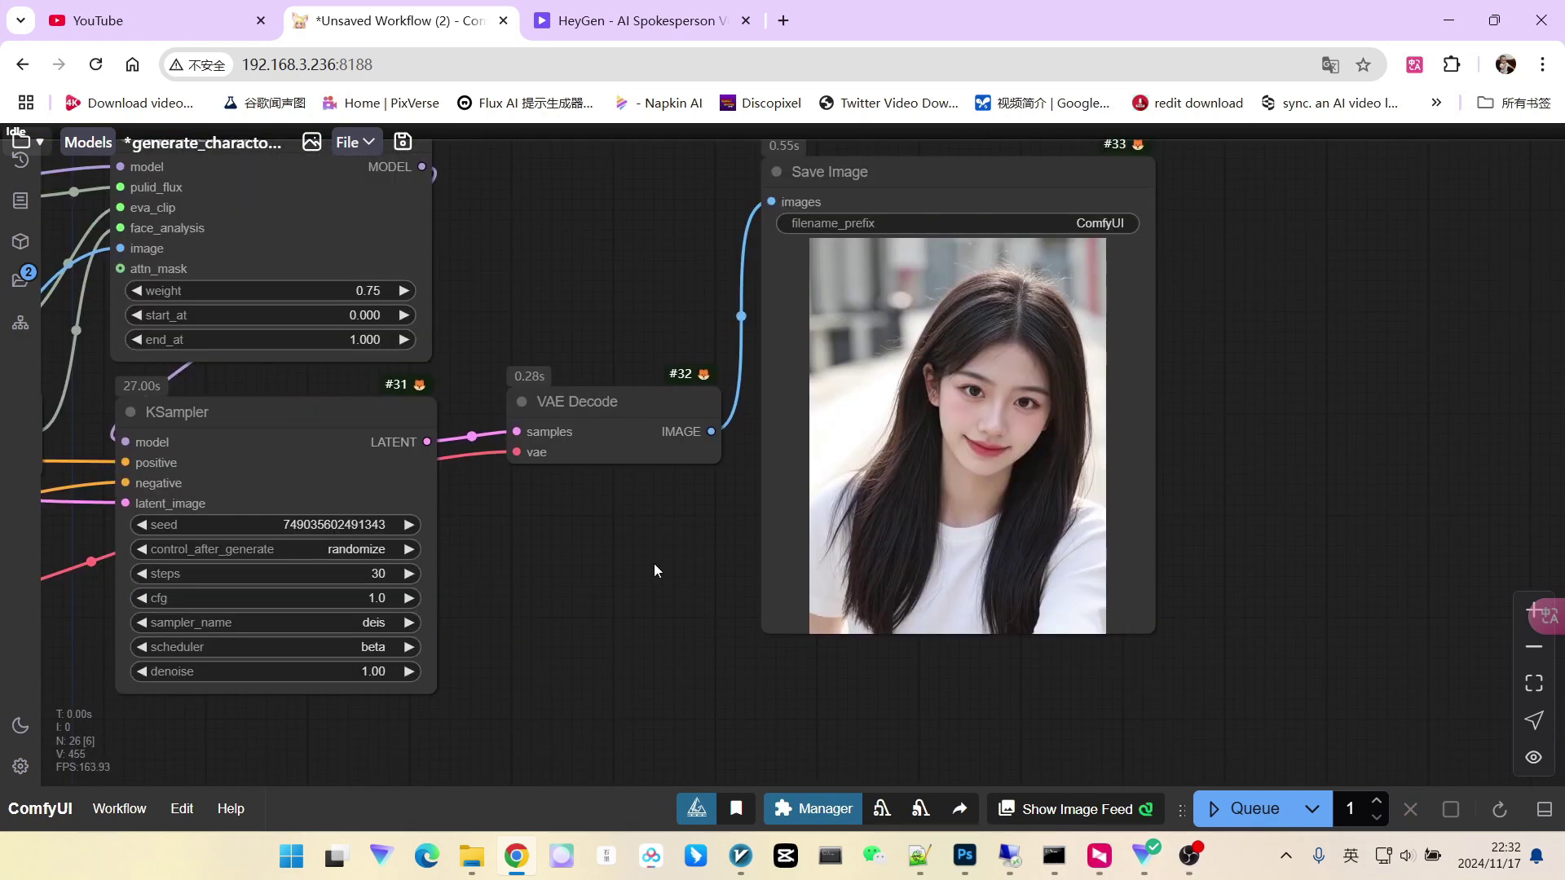
left_click_drag(654, 570, 887, 568)
scroll(770, 546, "up", 3)
scroll(775, 538, "down", 2)
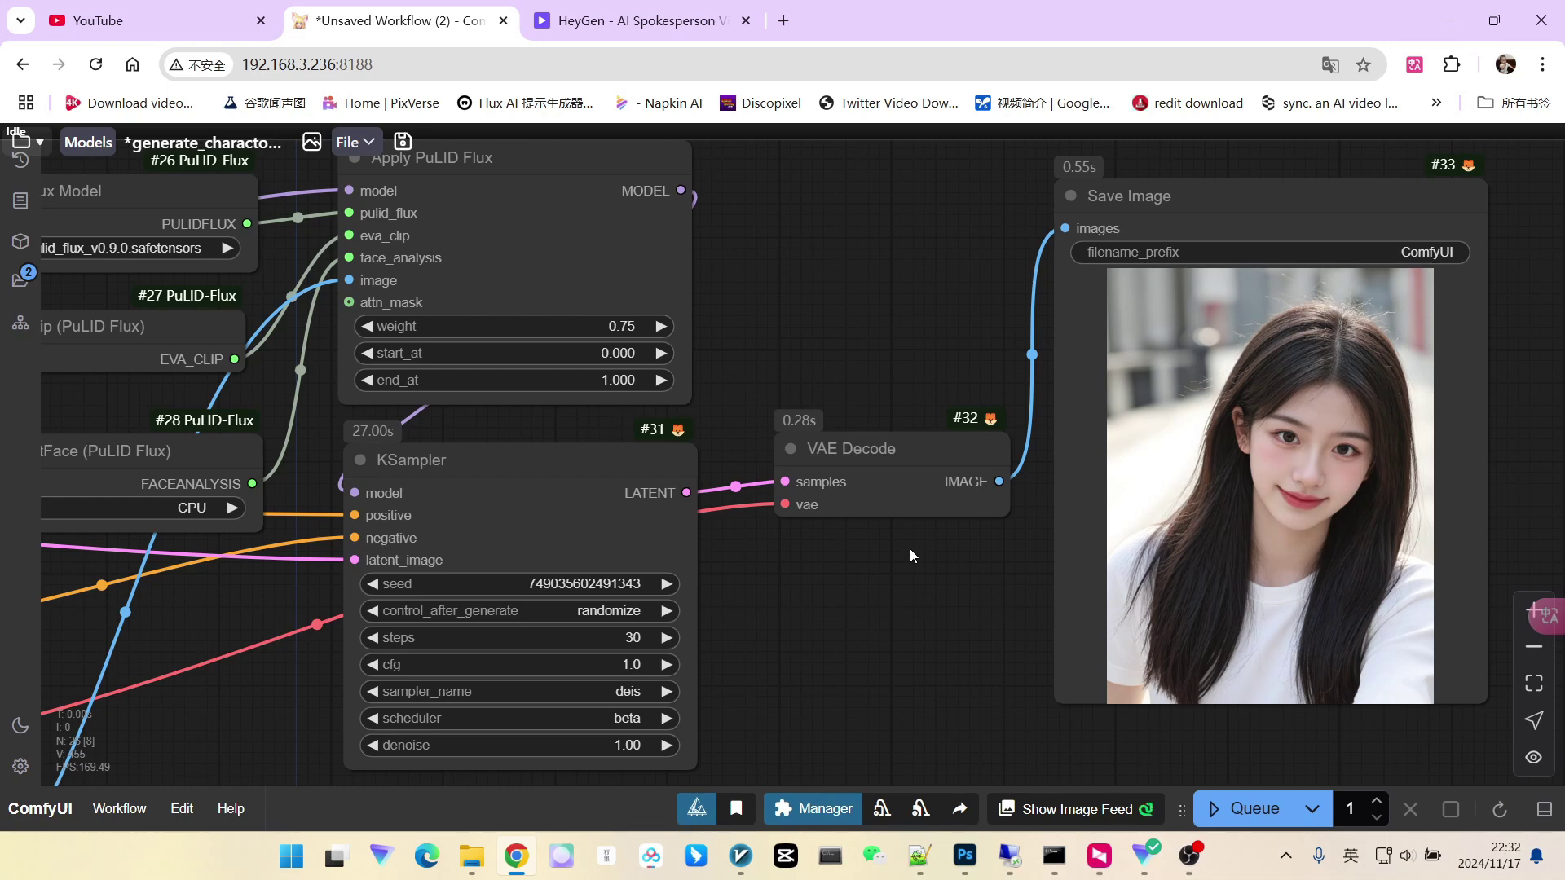
scroll(909, 549, "down", 2)
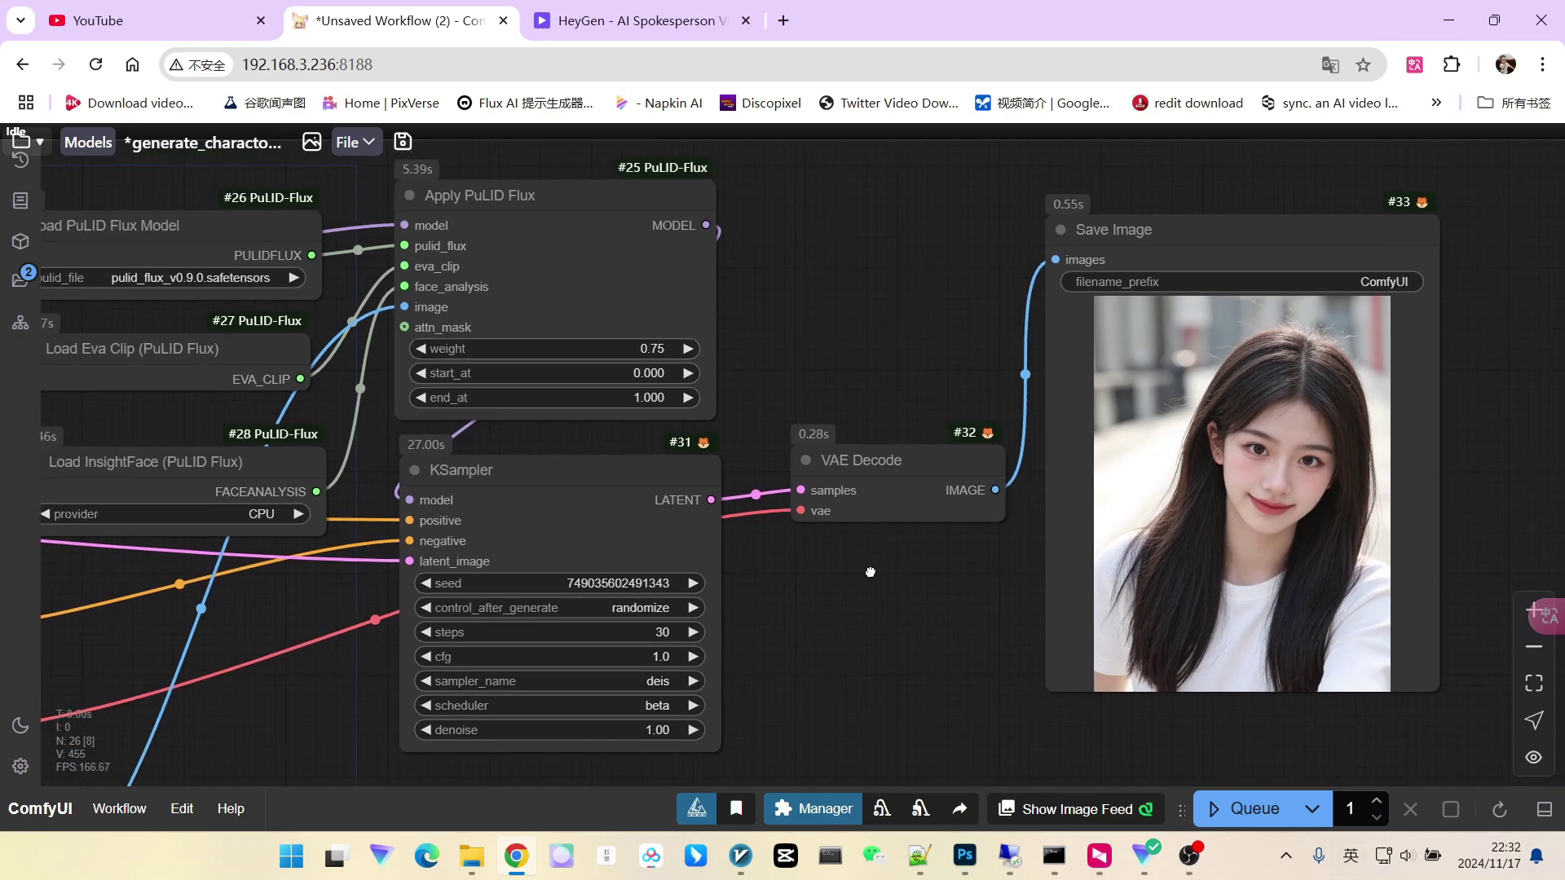
scroll(911, 583, "up", 2)
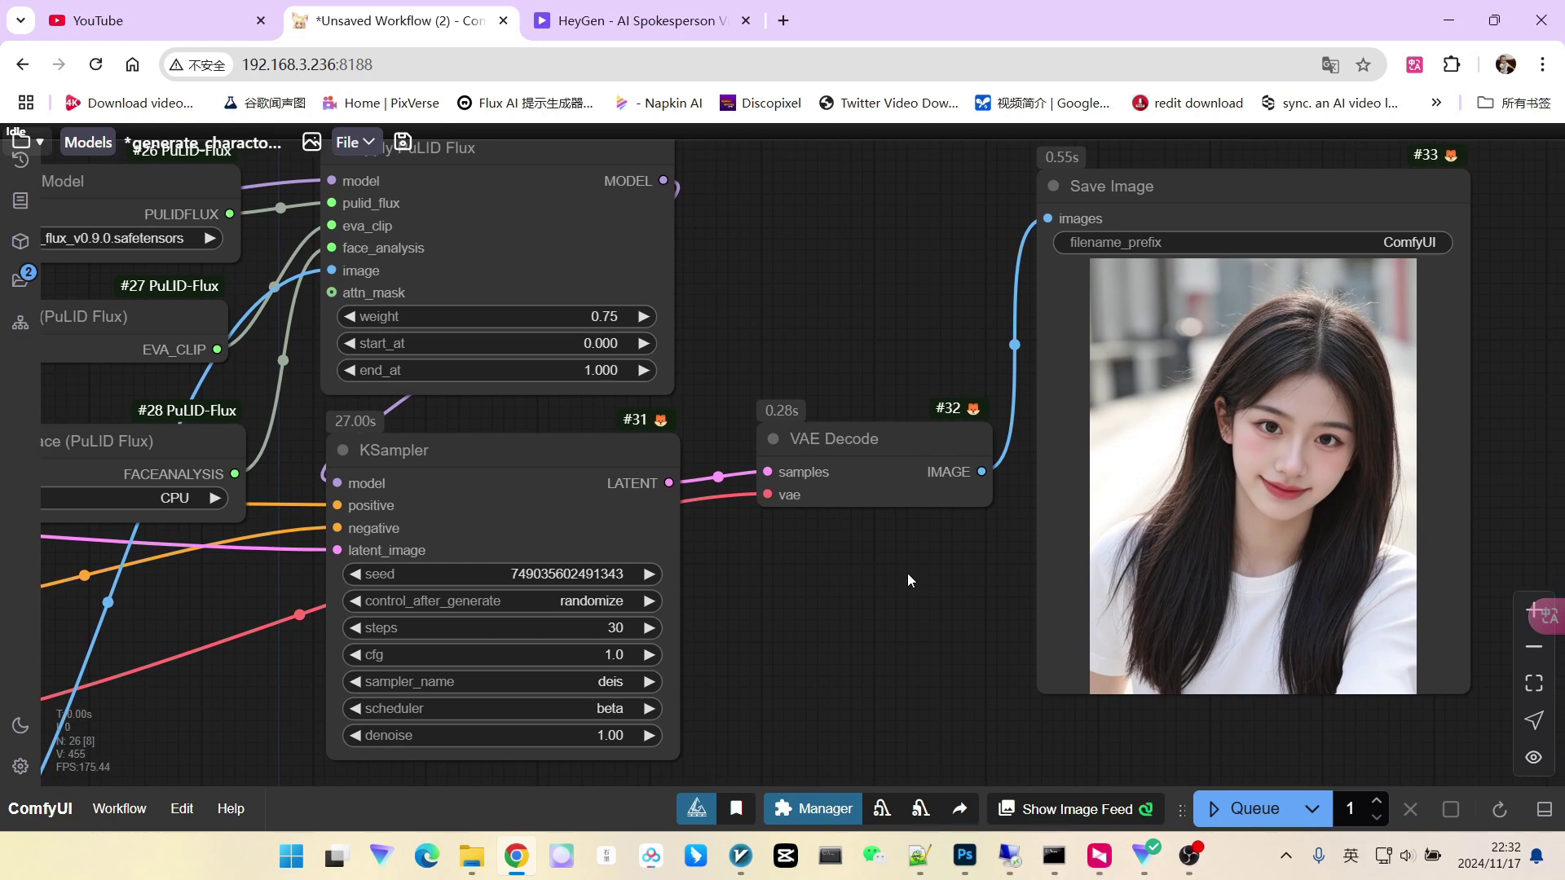
Step: Raise the queue's batch count to 32
left_click(1376, 802)
left_click(1377, 802)
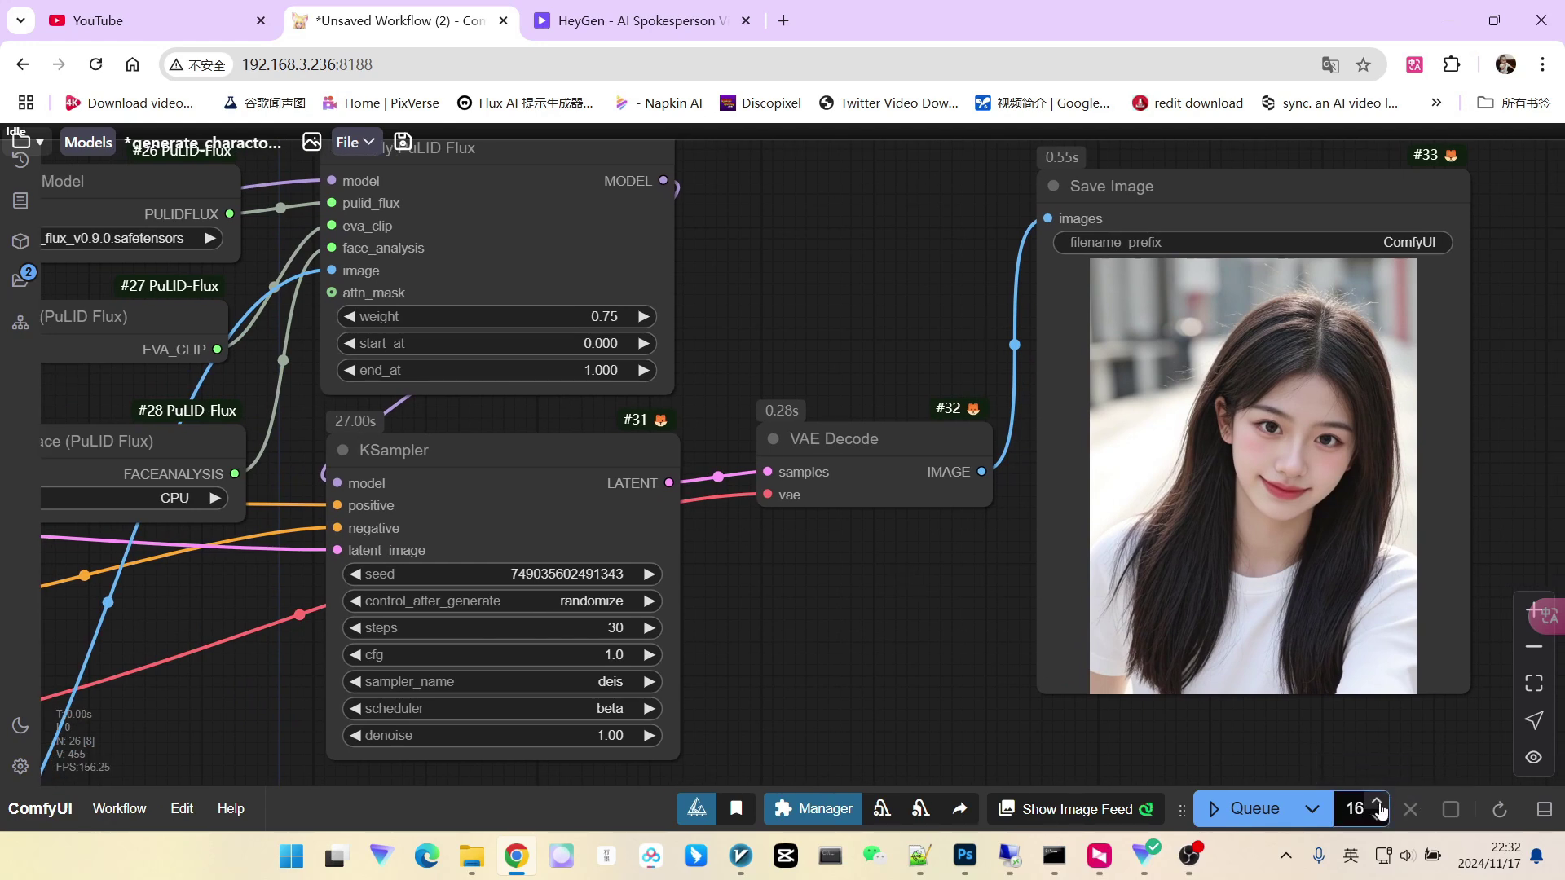
left_click(1377, 802)
scroll(1019, 705, "down", 2)
left_click_drag(921, 691, 971, 690)
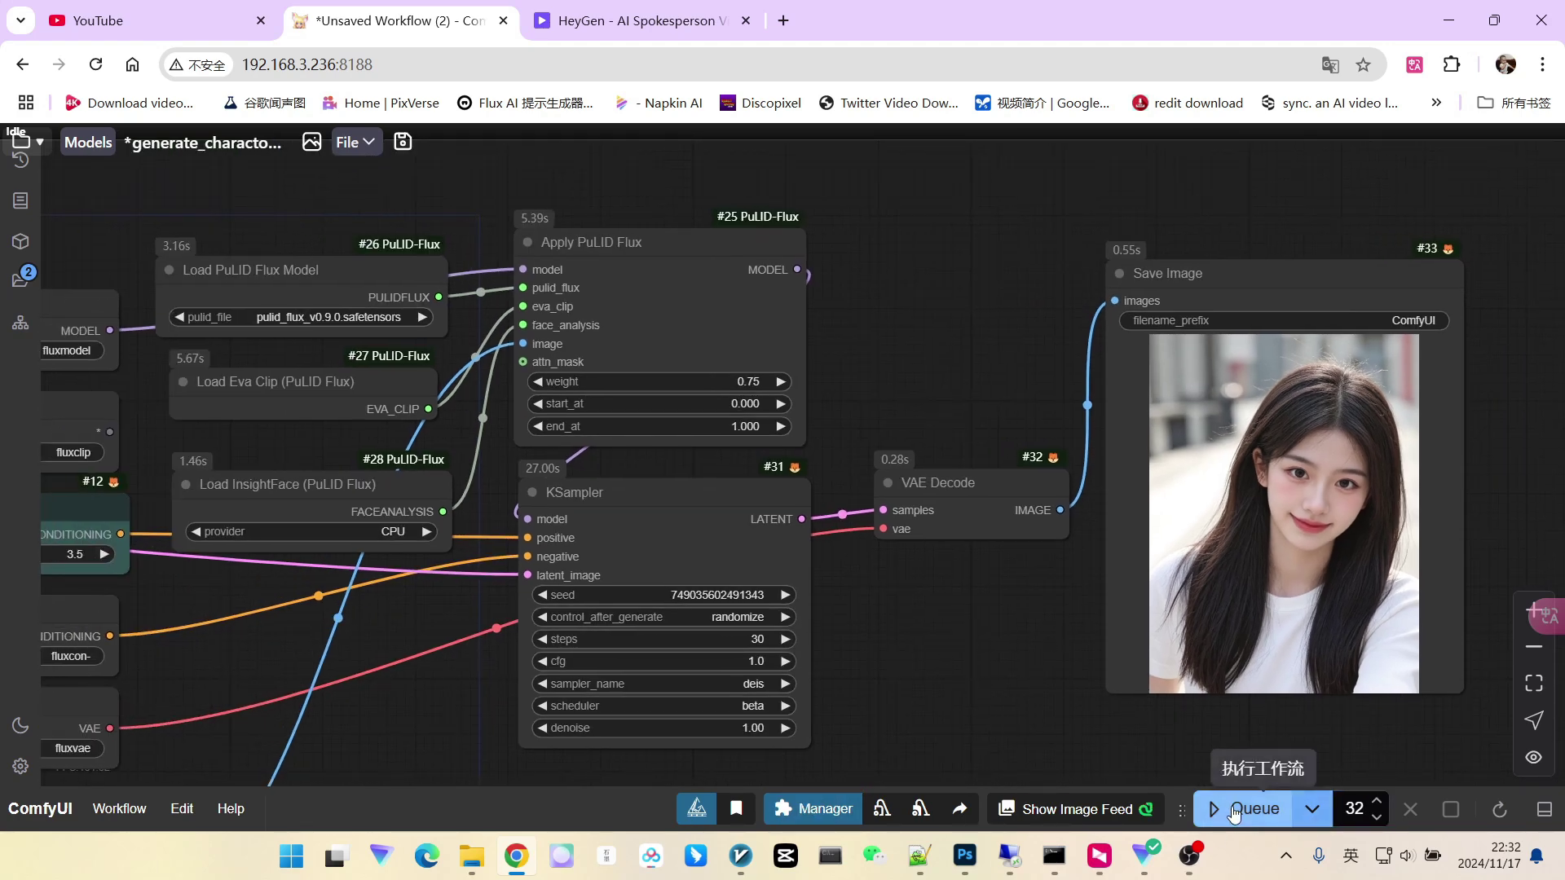
Step: Set the KSampler's control_after_generate option to increment
scroll(903, 617, "up", 2)
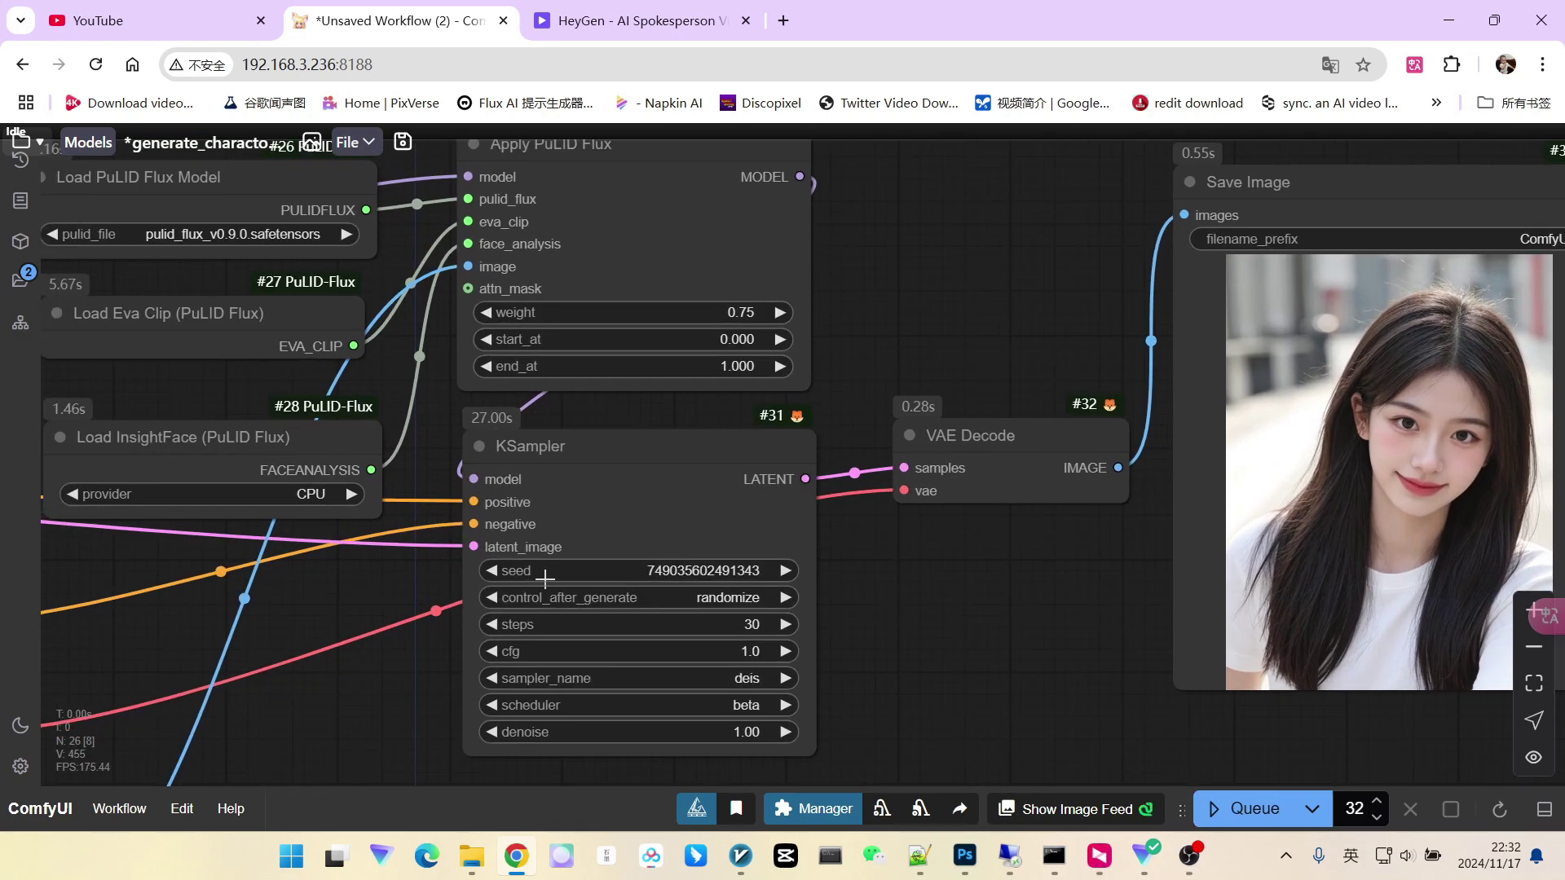
scroll(649, 593, "up", 3)
left_click(713, 599)
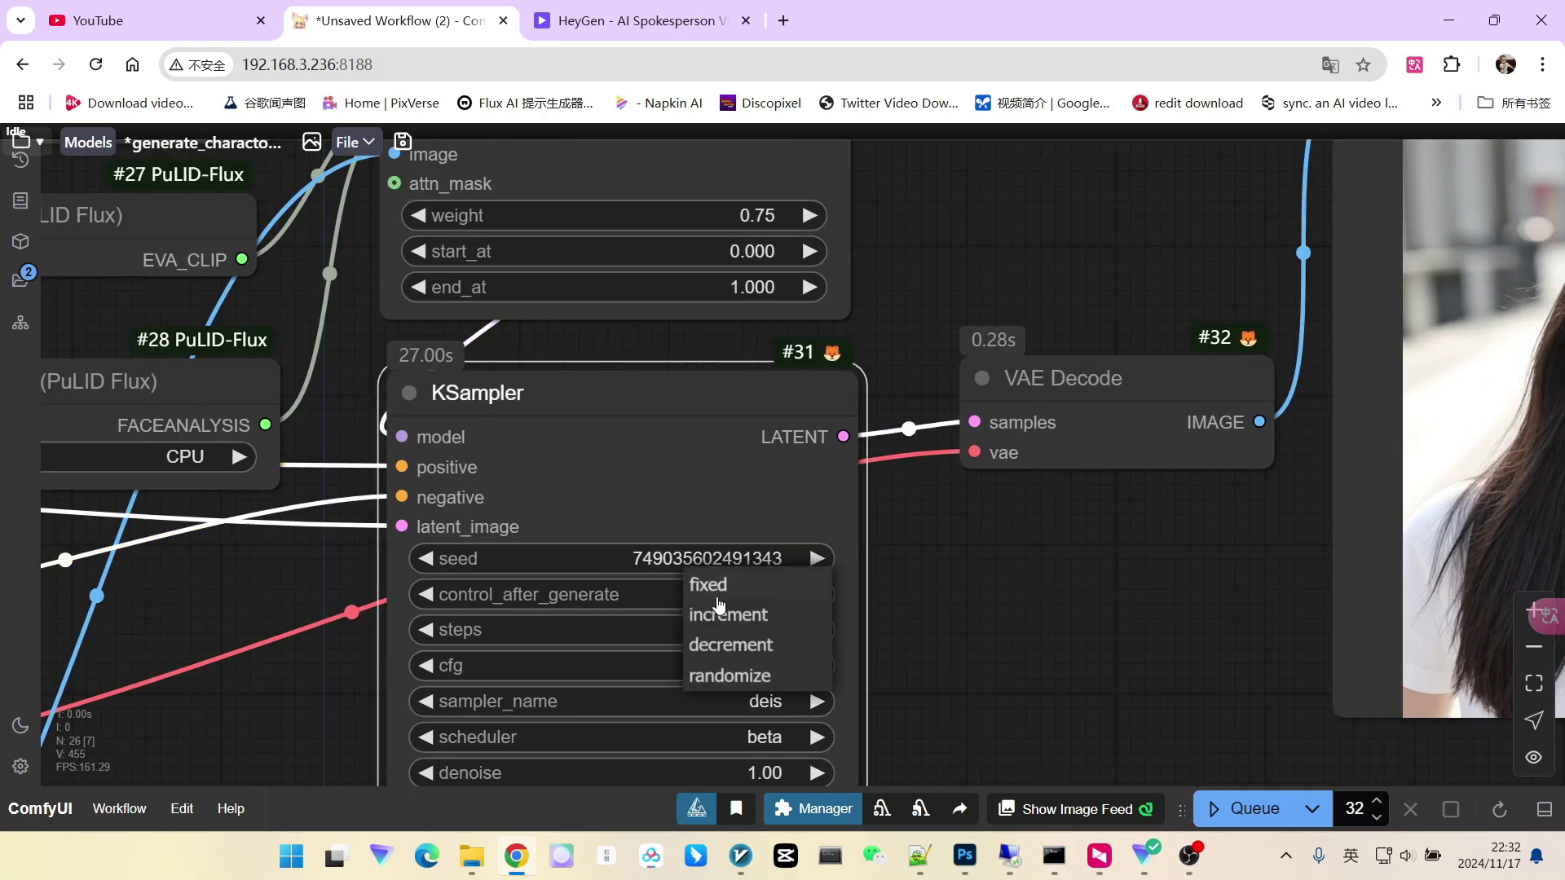
left_click(748, 625)
scroll(734, 595, "down", 3)
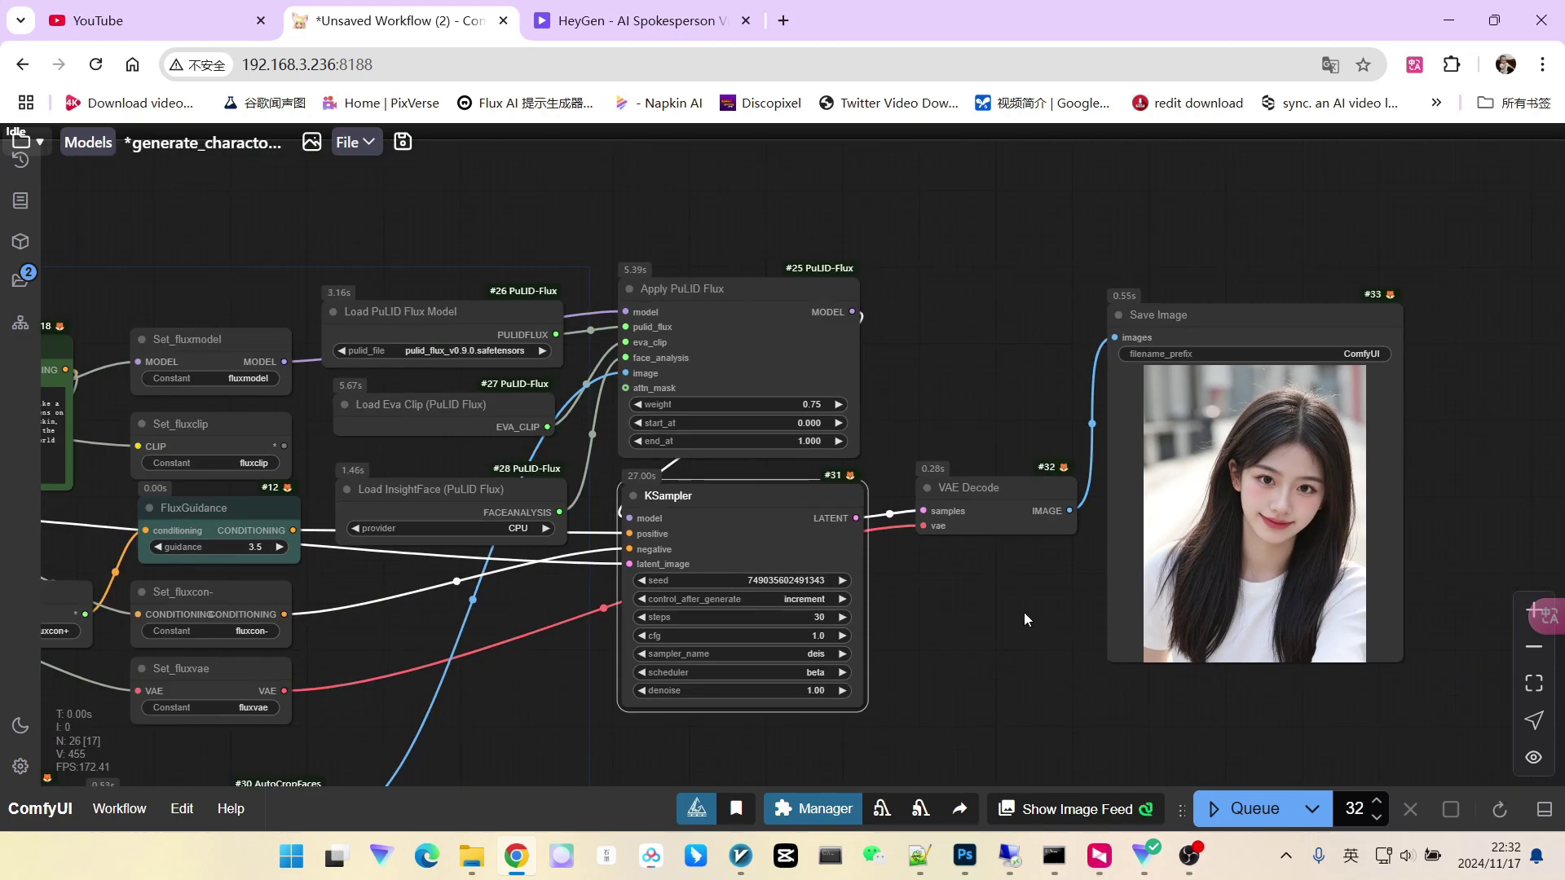
Step: Review the KSampler seed settings and examine the face in the latest saved portrait up close
scroll(903, 612, "up", 2)
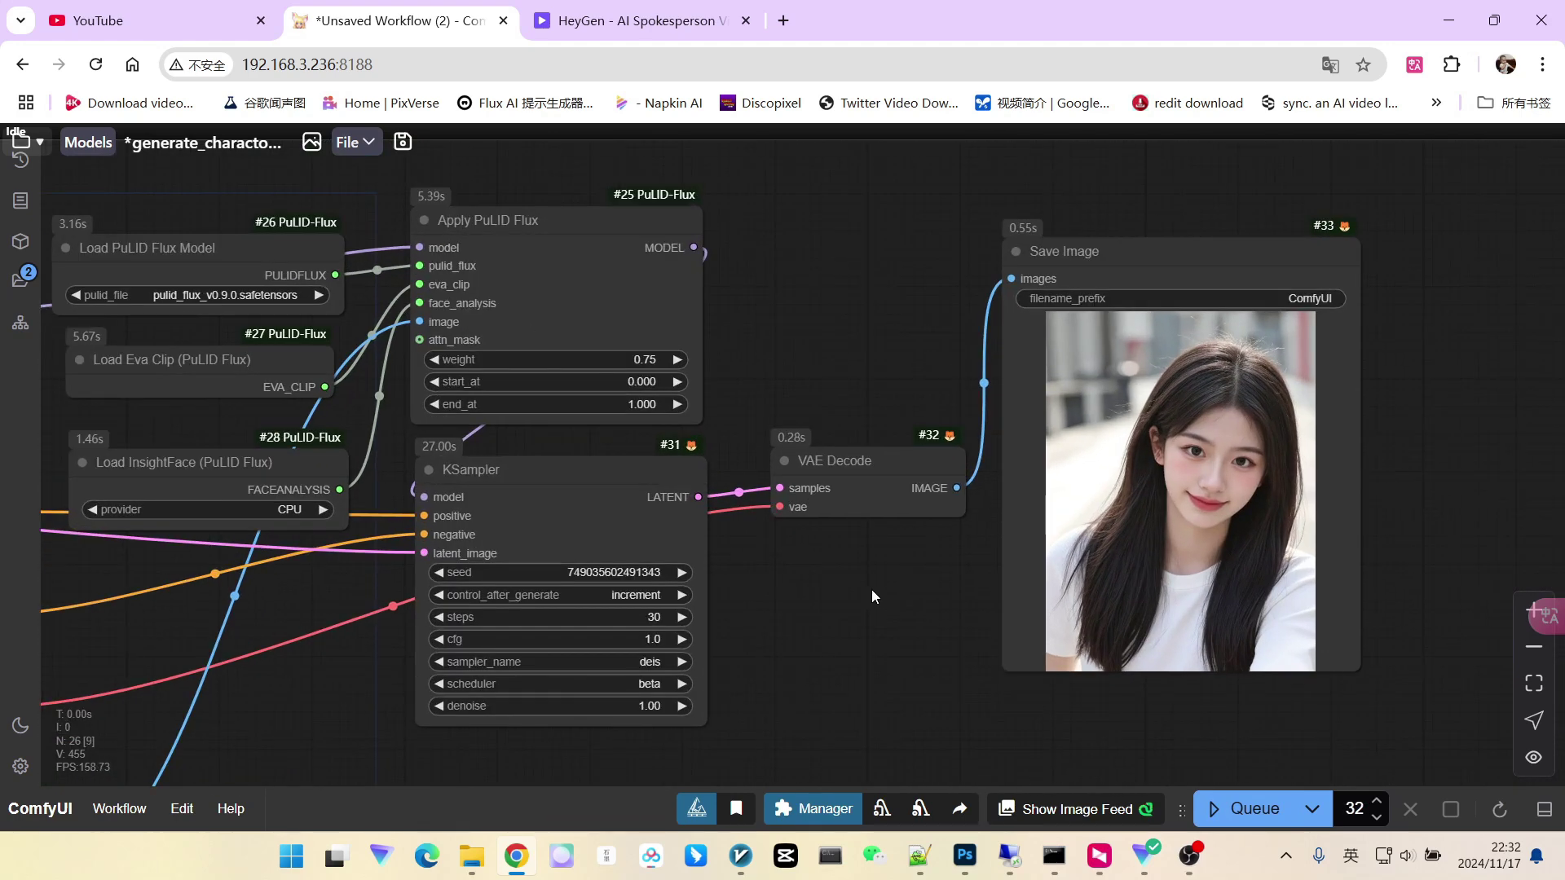
scroll(872, 595, "down", 1)
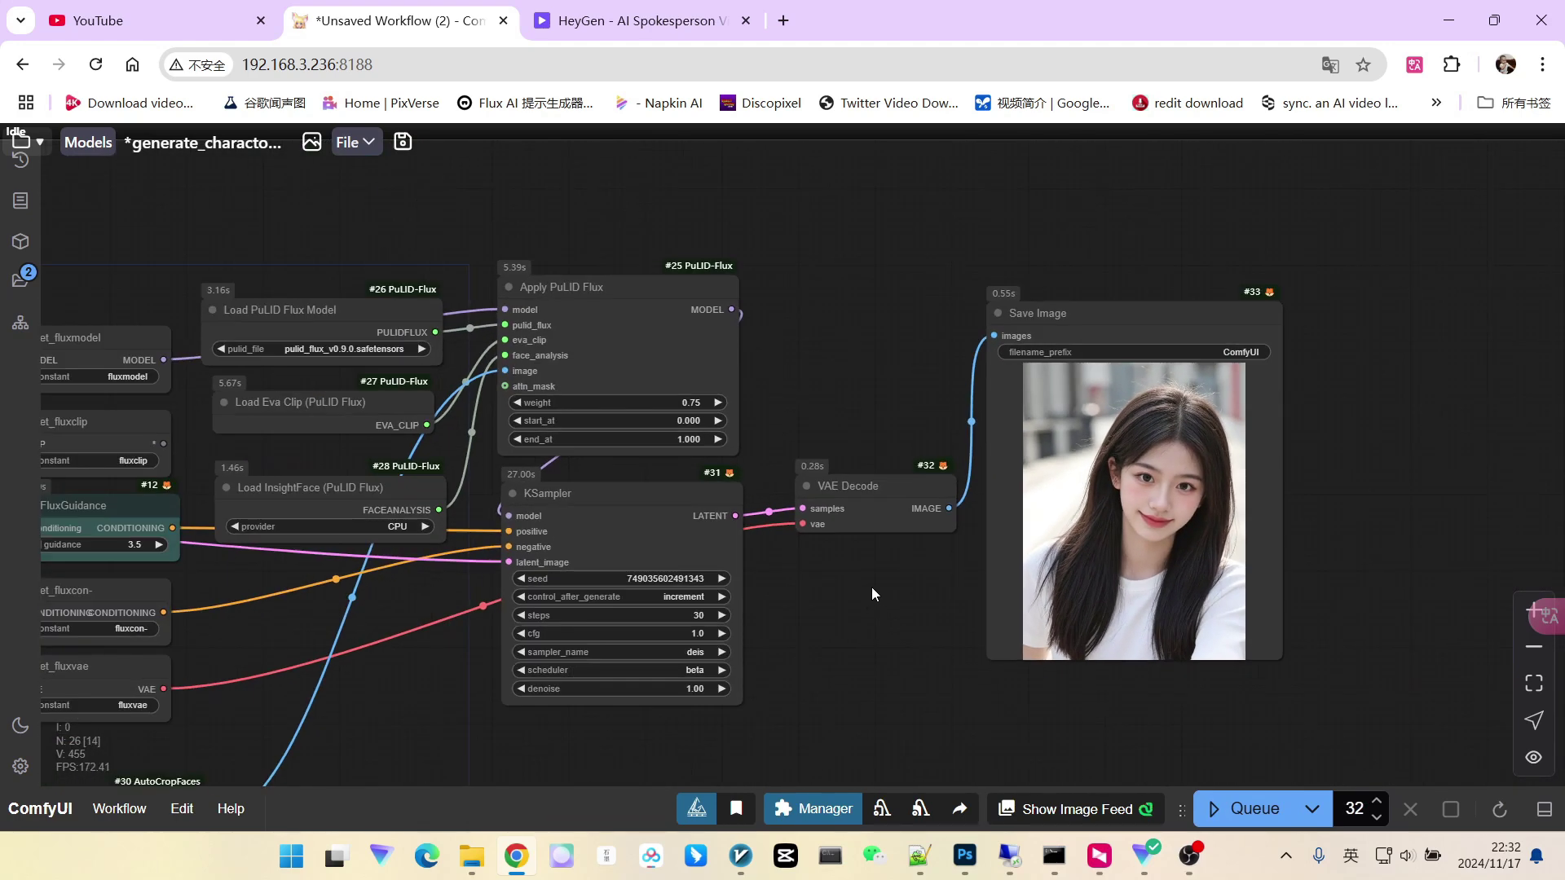
scroll(872, 594, "up", 1)
scroll(844, 602, "up", 1)
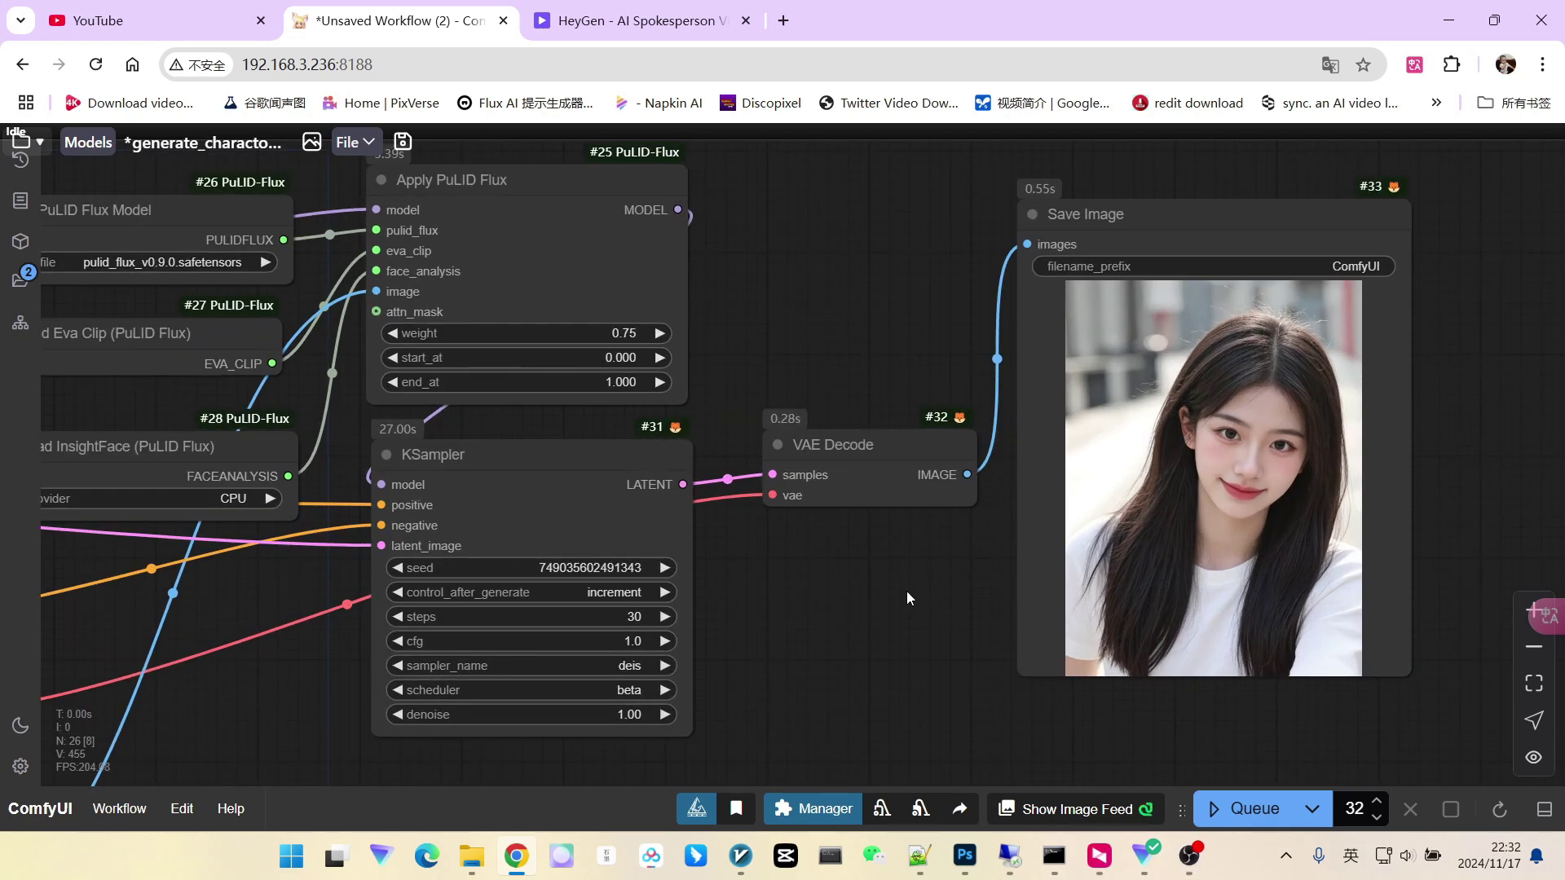
scroll(907, 598, "up", 1)
scroll(907, 599, "down", 2)
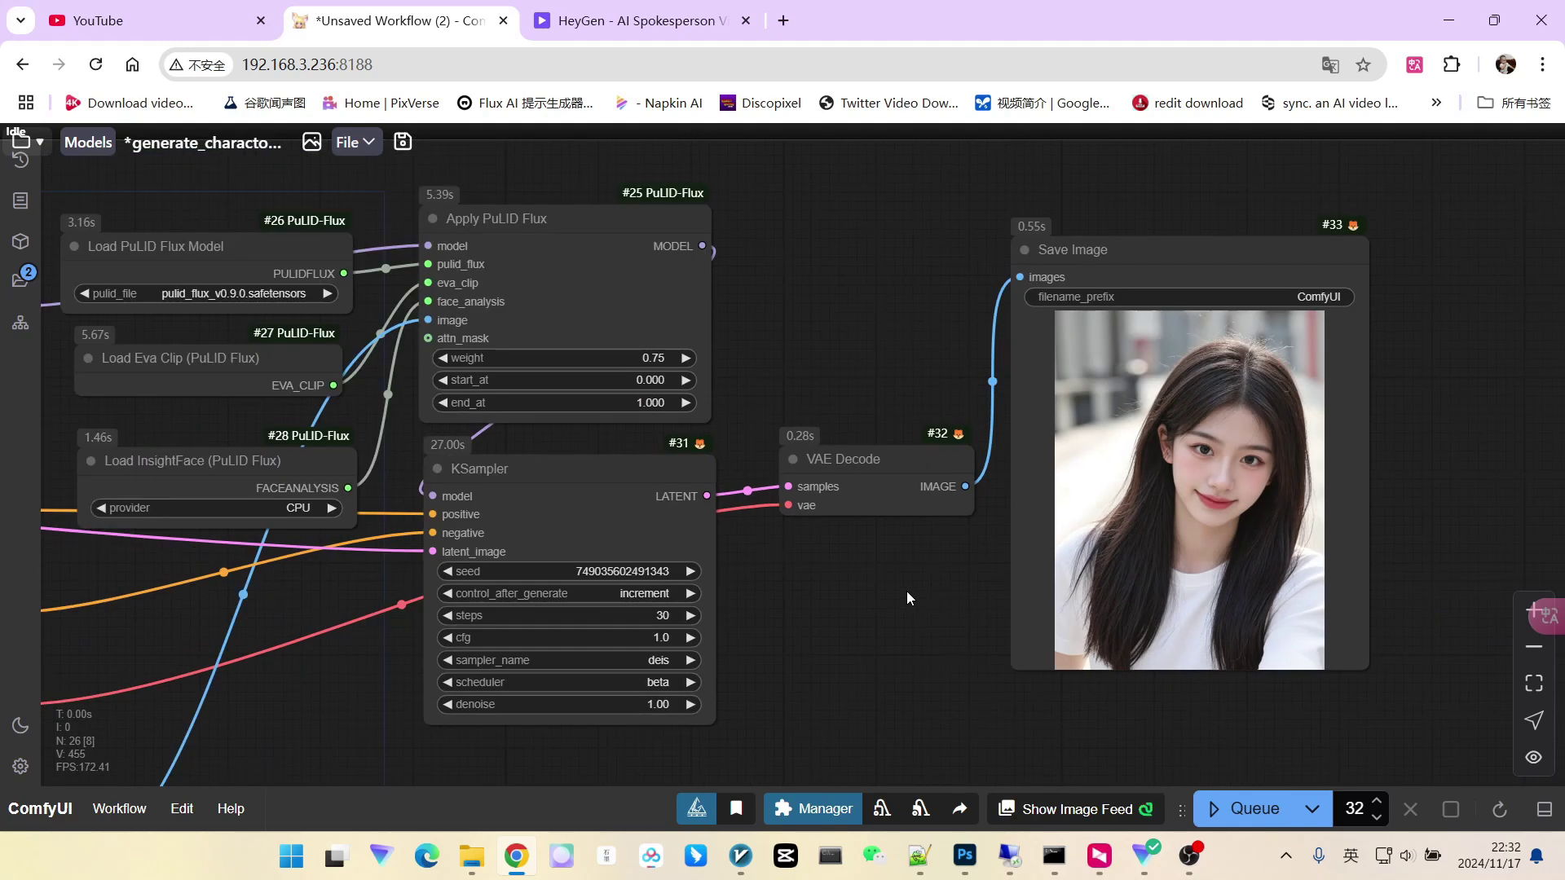
left_click_drag(907, 598, 811, 623)
scroll(1138, 493, "up", 2)
scroll(1137, 492, "down", 2)
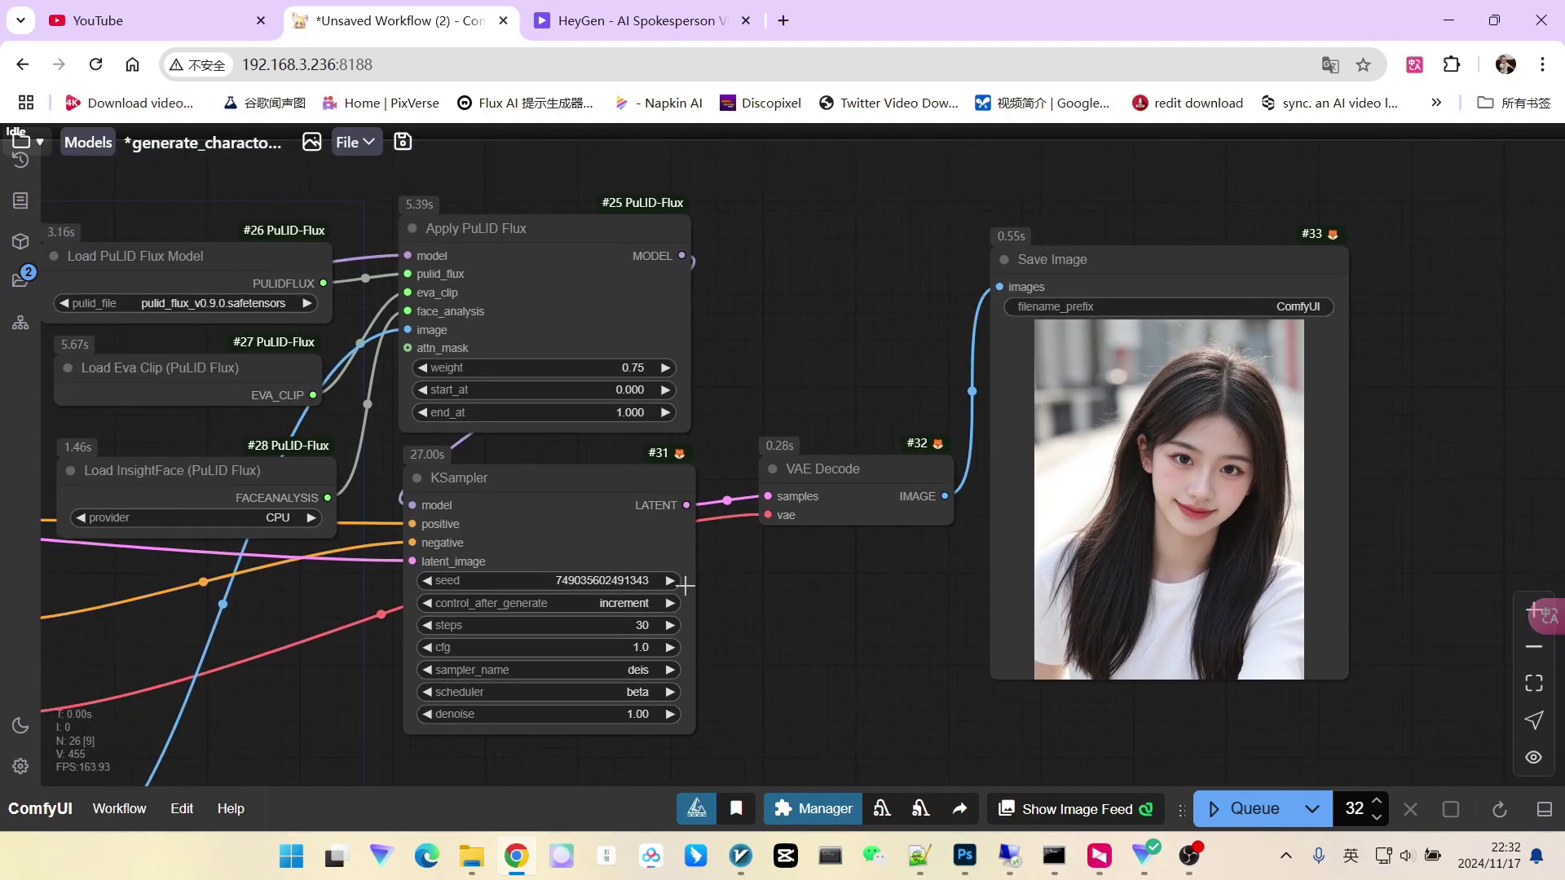
scroll(966, 587, "up", 7)
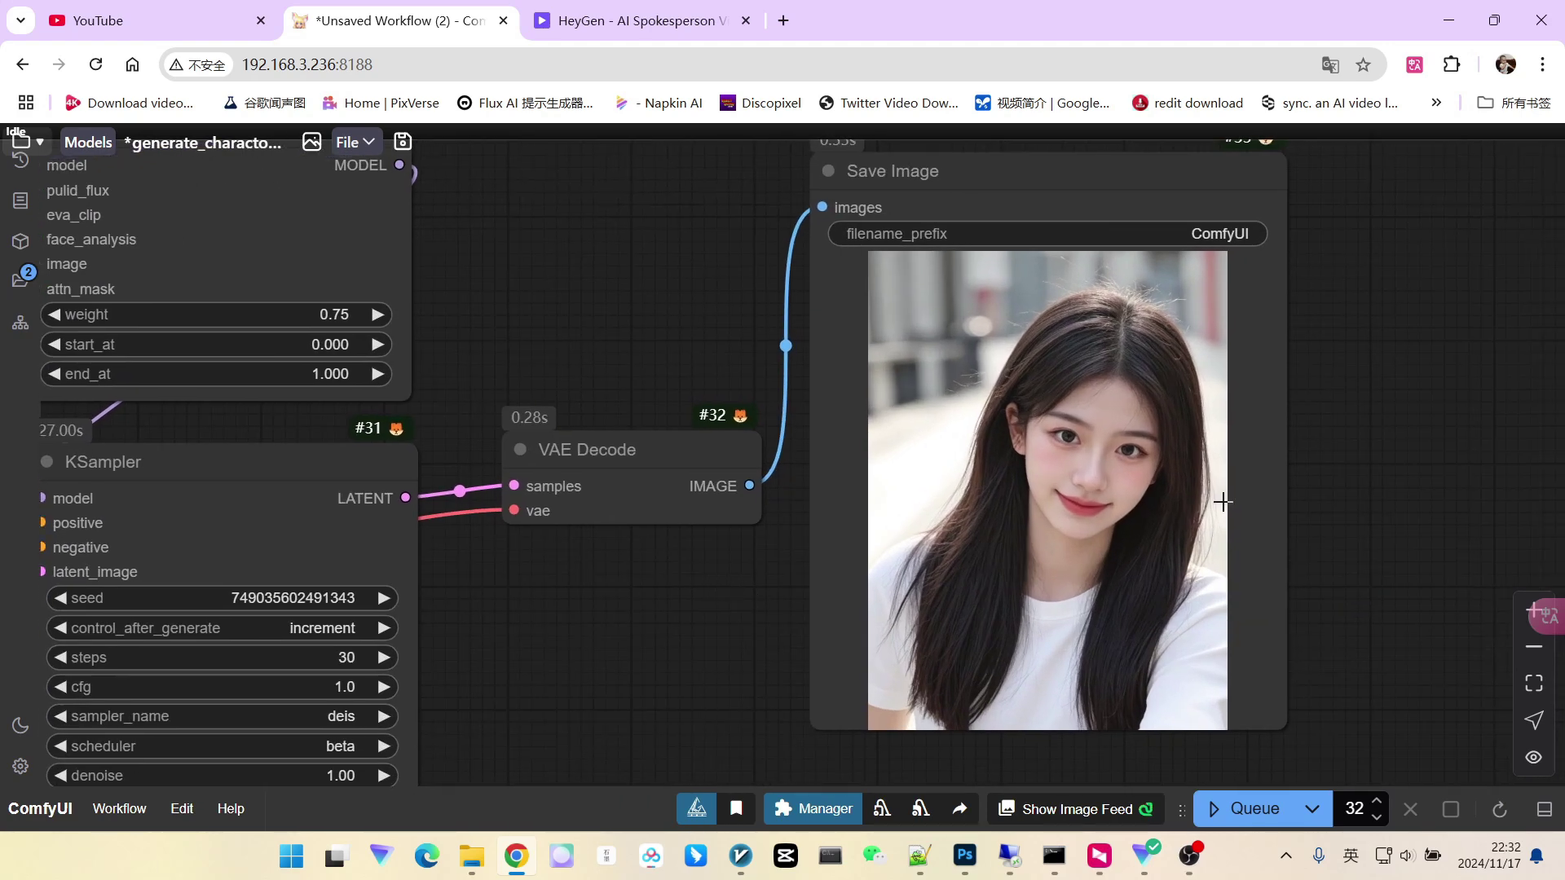
scroll(1020, 499, "down", 5)
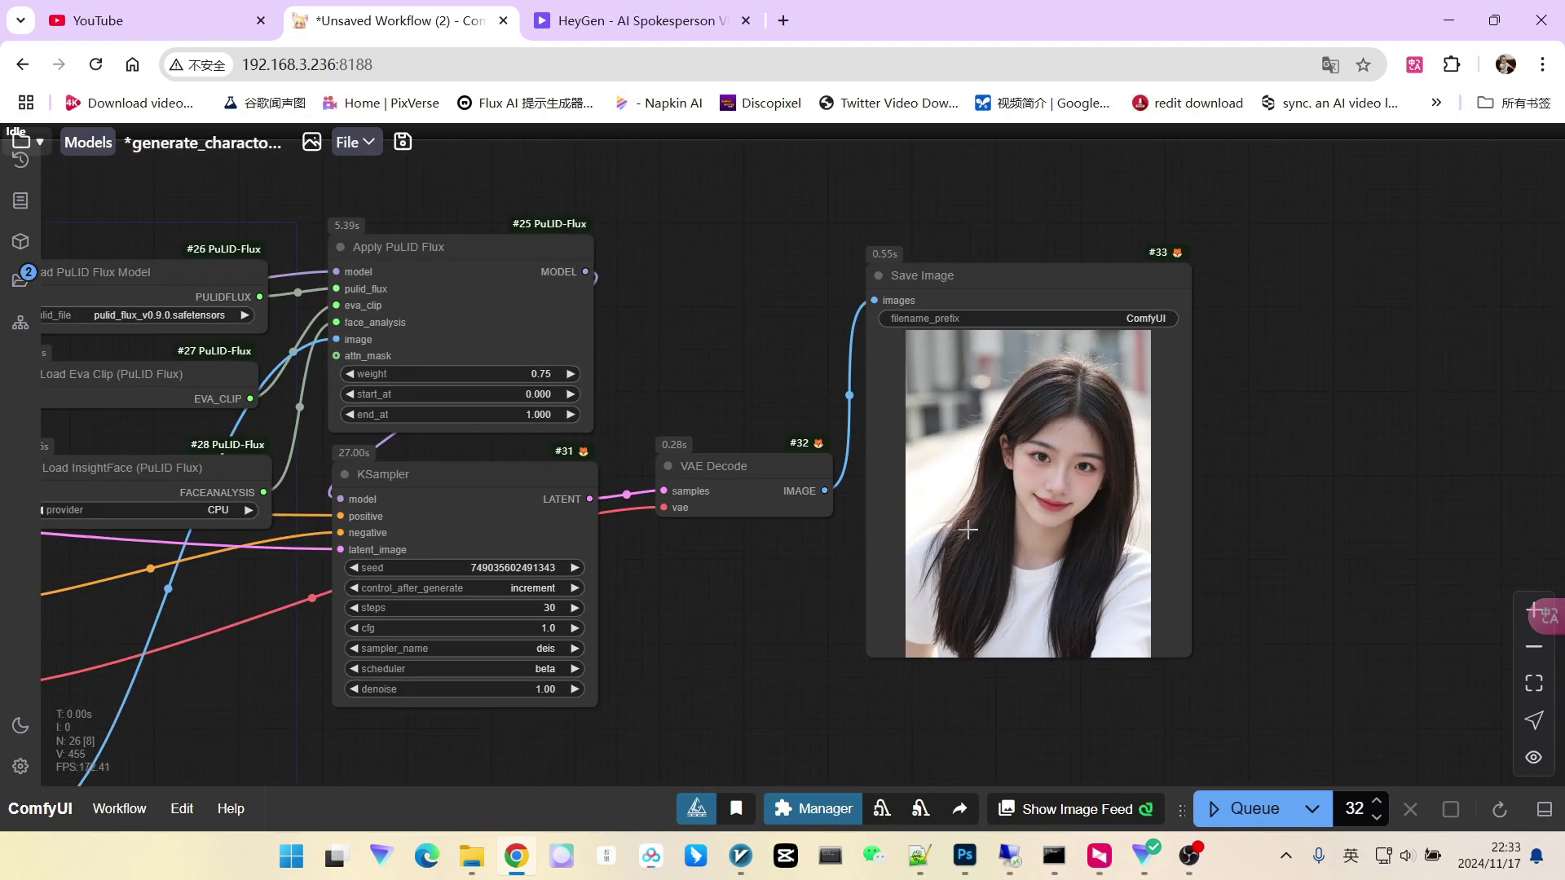
scroll(782, 590, "up", 2)
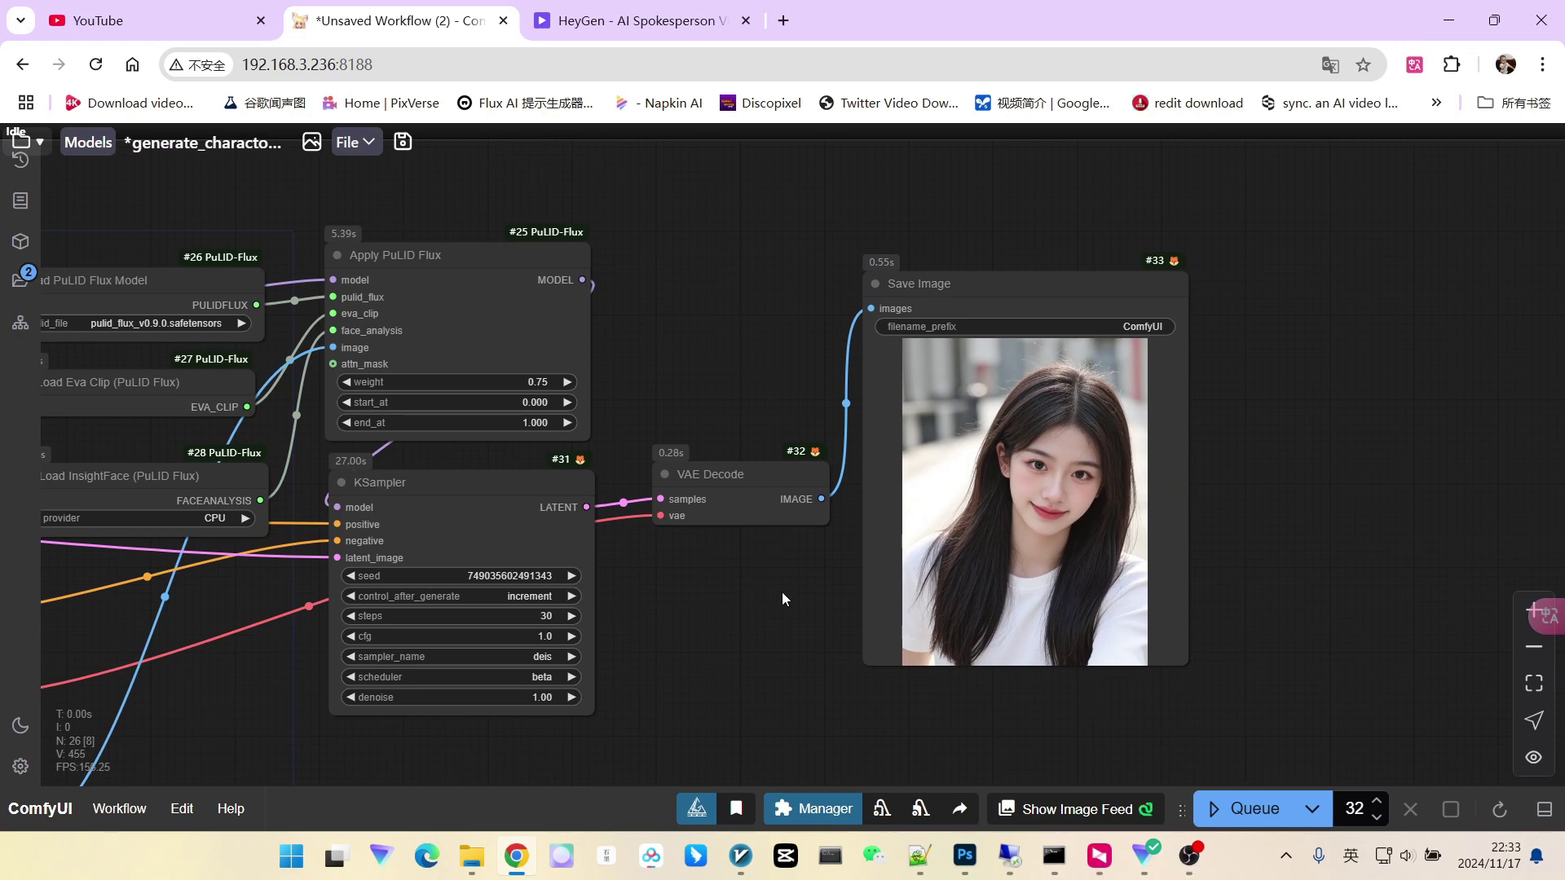
scroll(1049, 508, "up", 3)
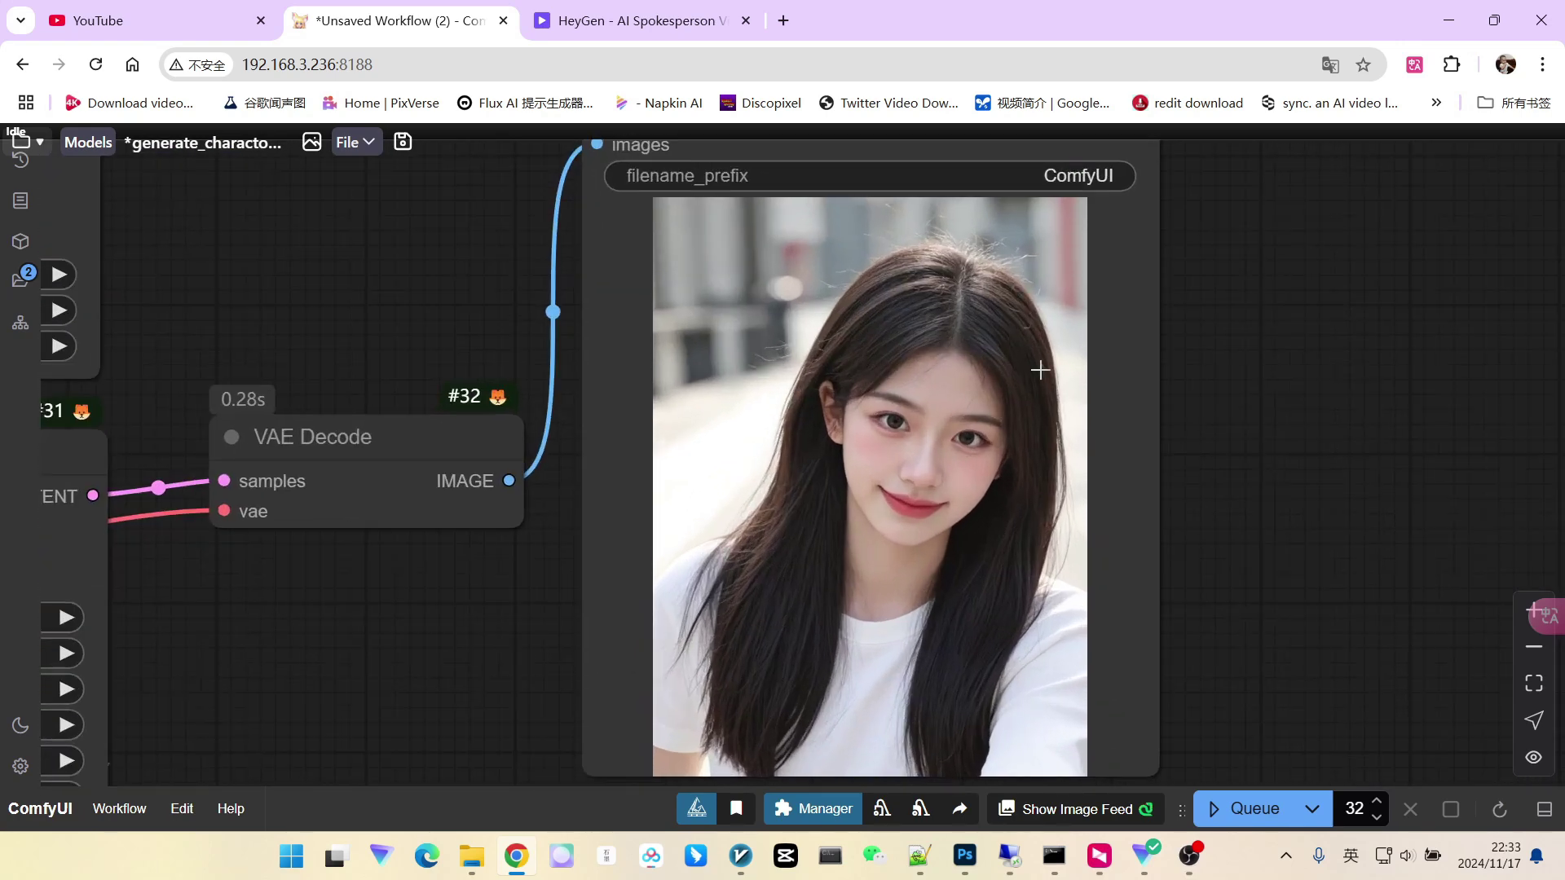
scroll(977, 483, "down", 3)
scroll(621, 584, "down", 4)
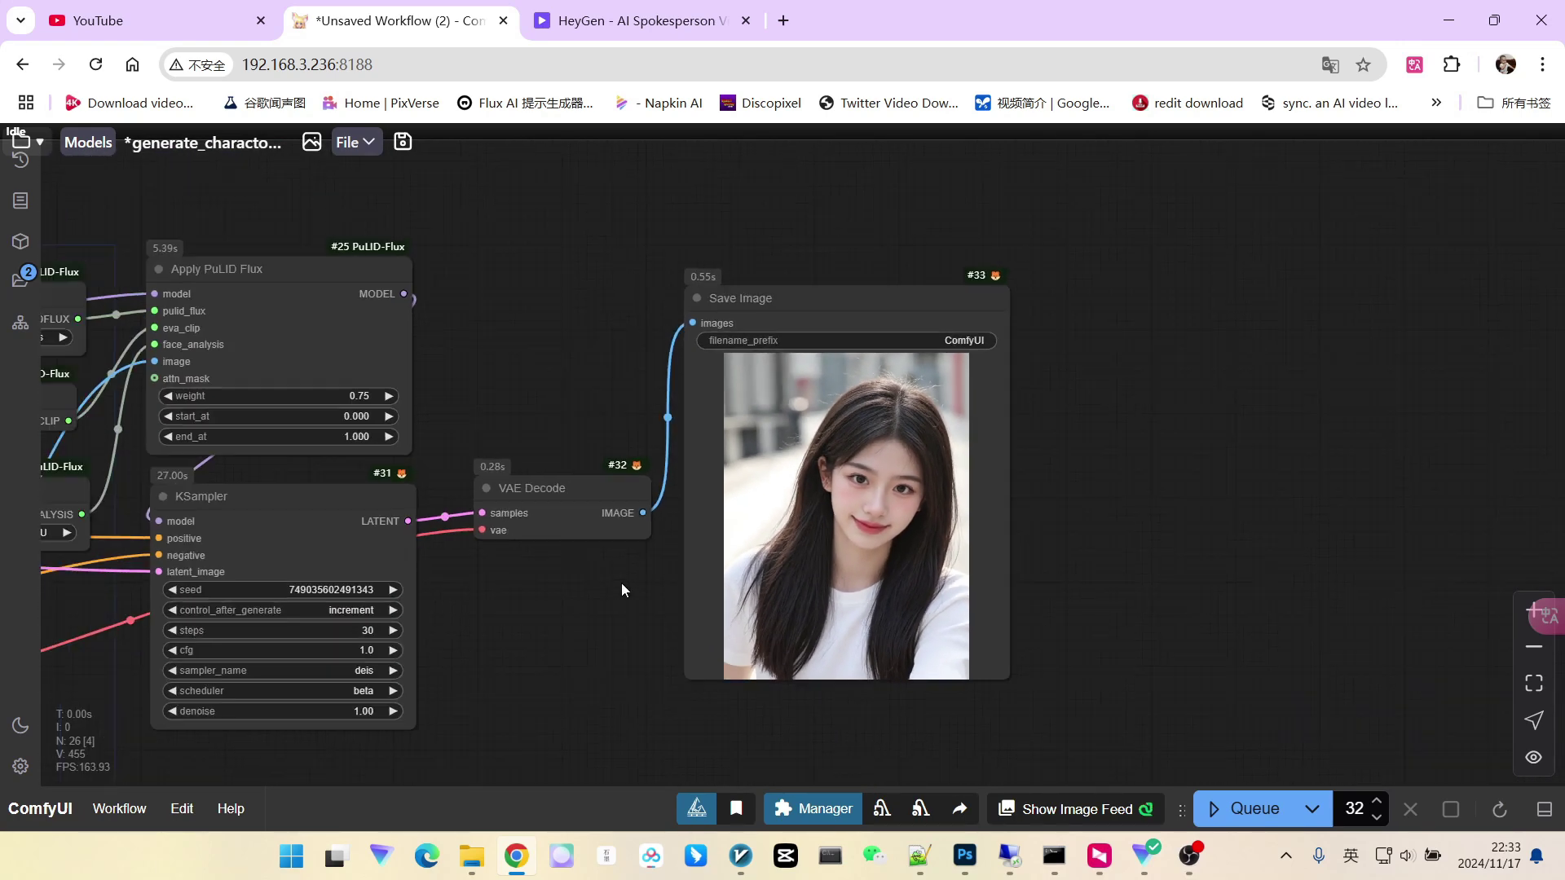
scroll(784, 590, "up", 3)
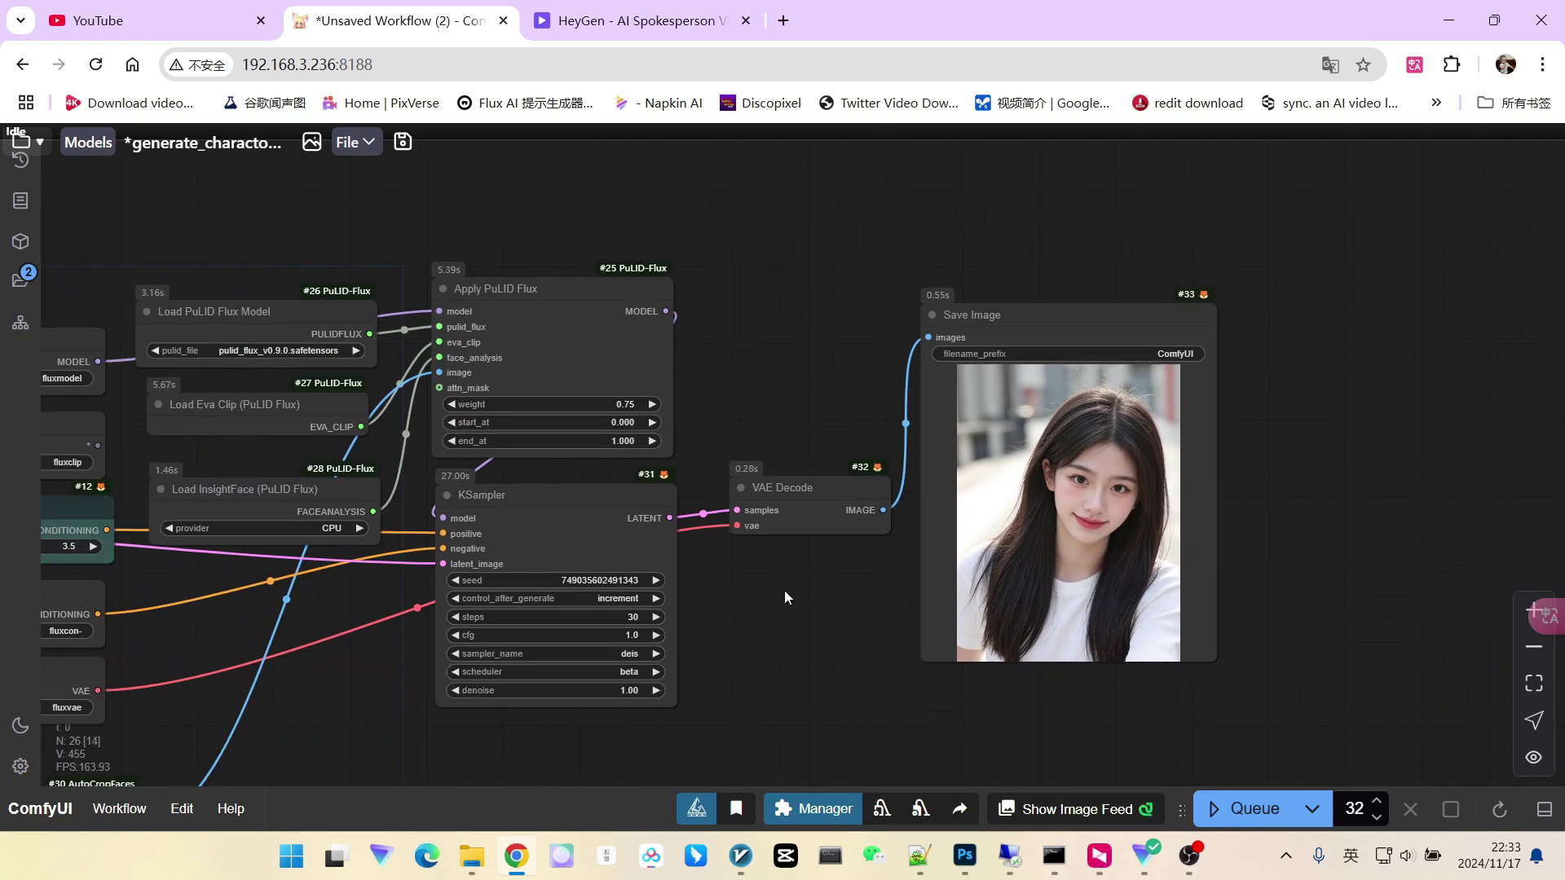
left_click_drag(784, 590, 816, 585)
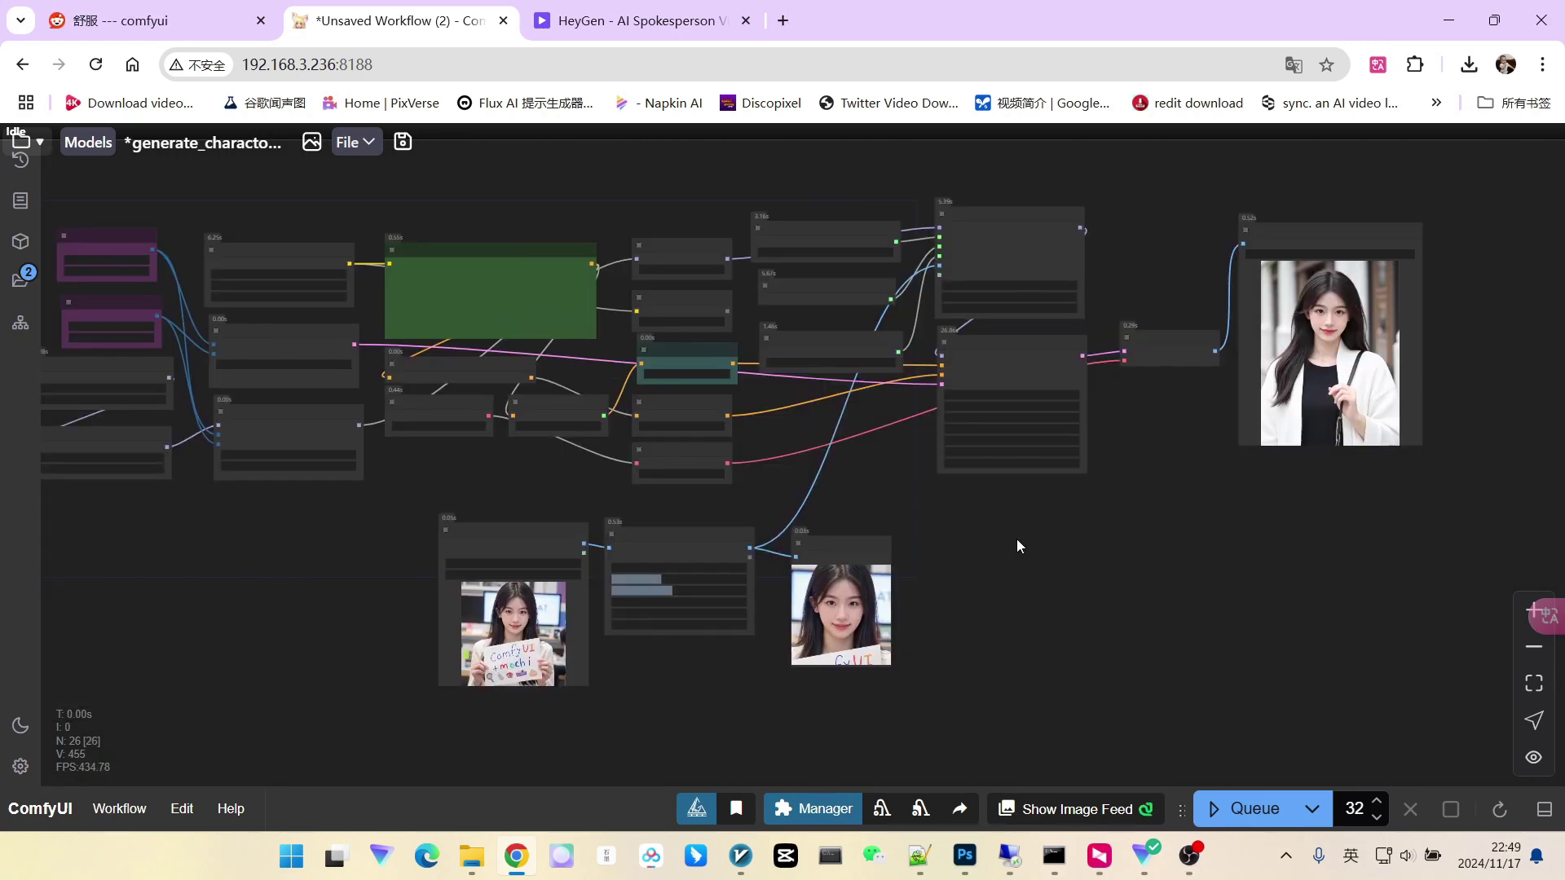
Step: Look over the whole workflow, from the reference face crop to the newest saved image
scroll(1024, 518, "up", 2)
left_click_drag(1024, 518, 965, 535)
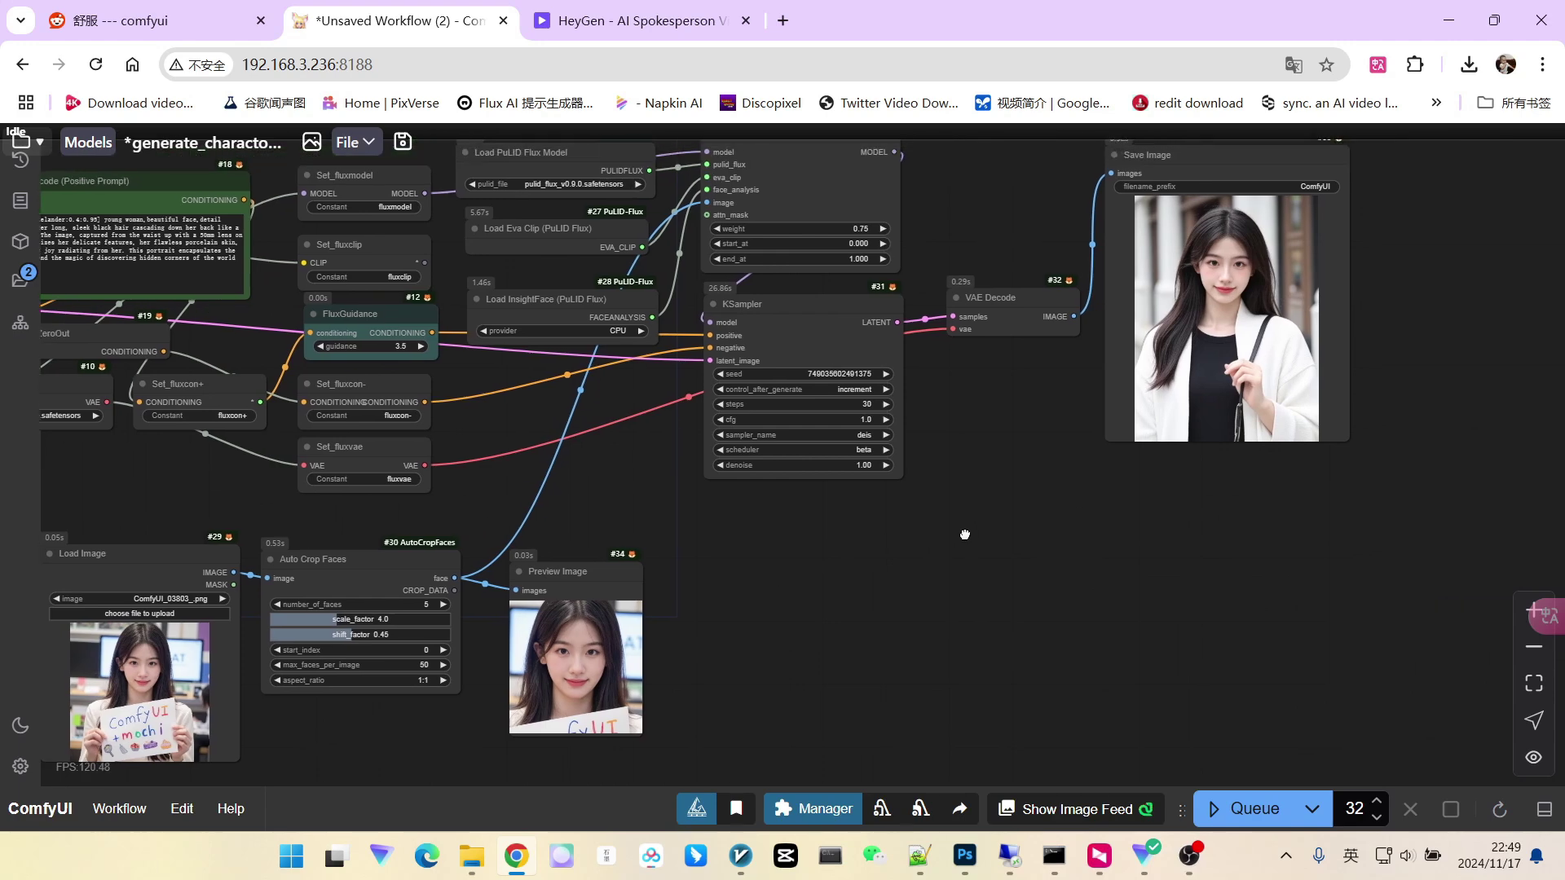
scroll(965, 535, "down", 4)
left_click_drag(856, 563, 1013, 552)
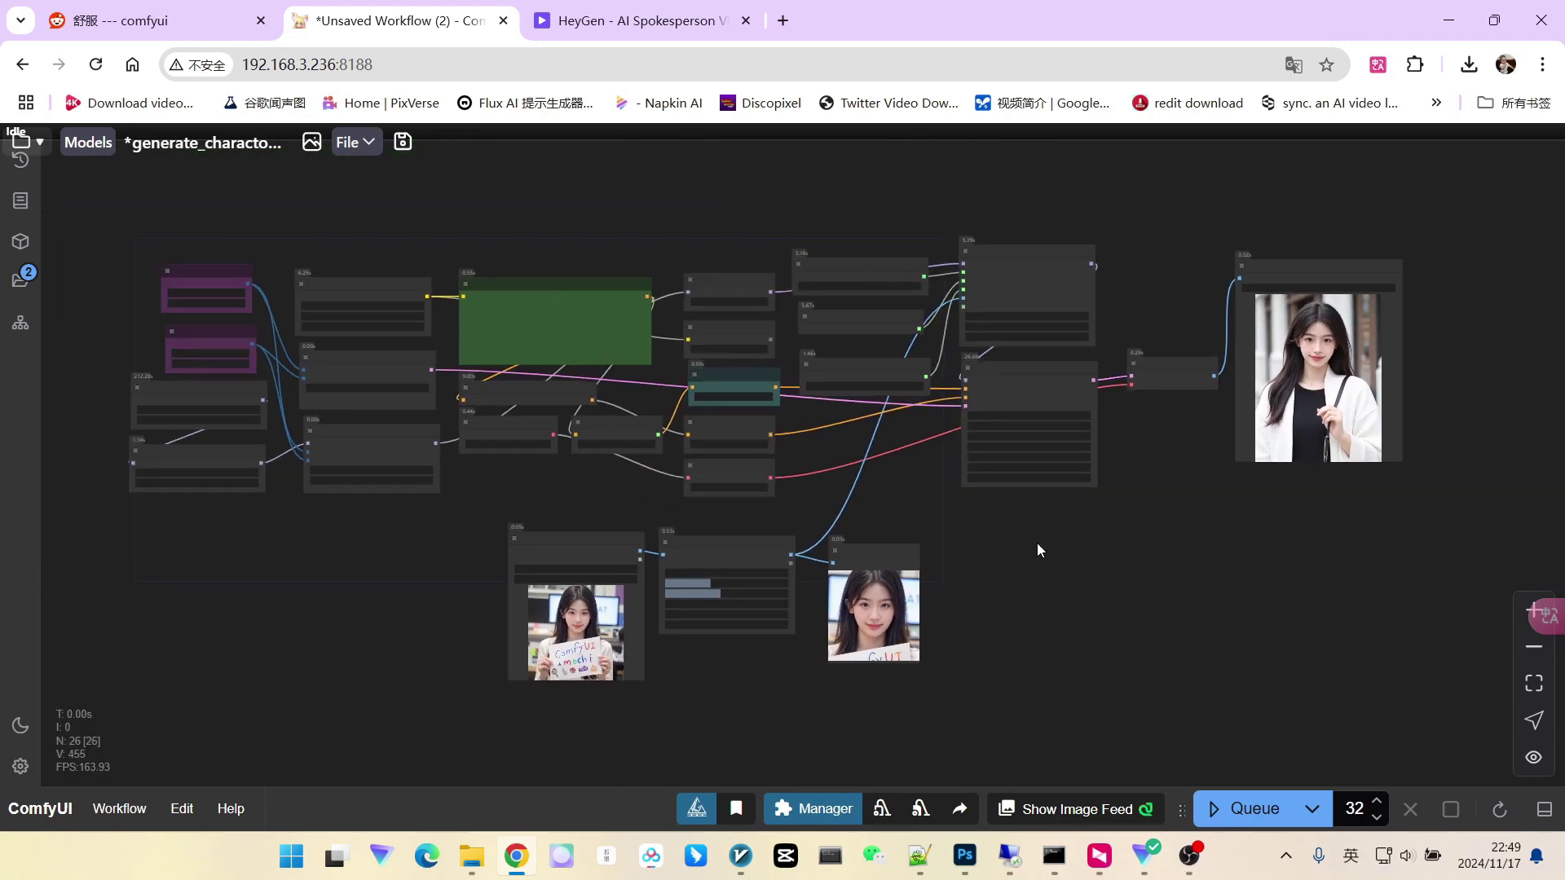
Step: Switch to the train1 image folder in File Explorer and delete ComfyUI_04066_.png
mouse_move(474, 866)
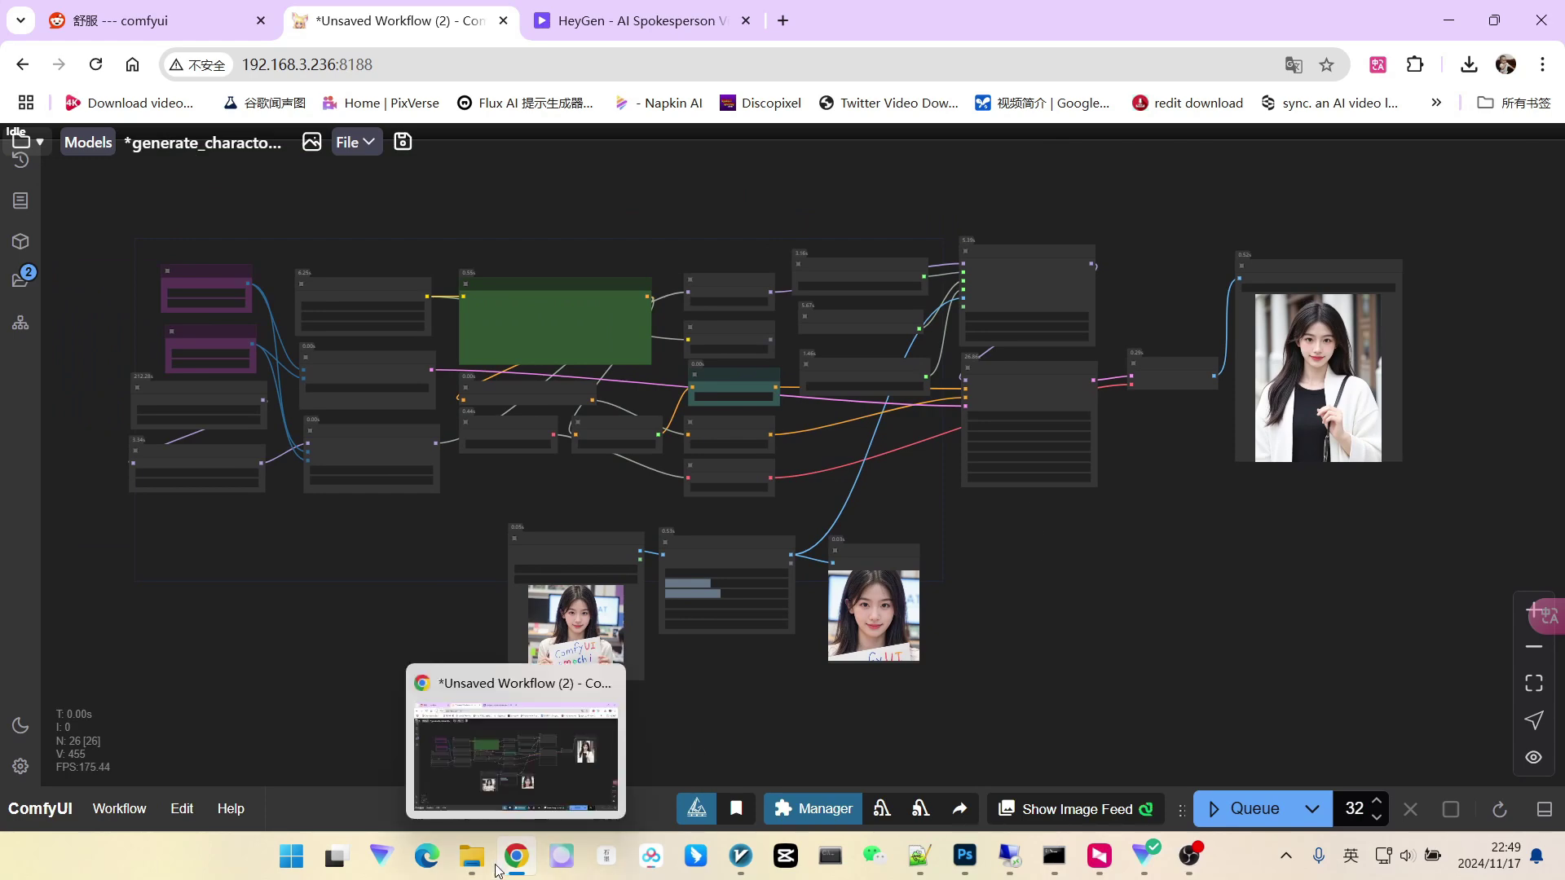
left_click(473, 758)
left_click(474, 341)
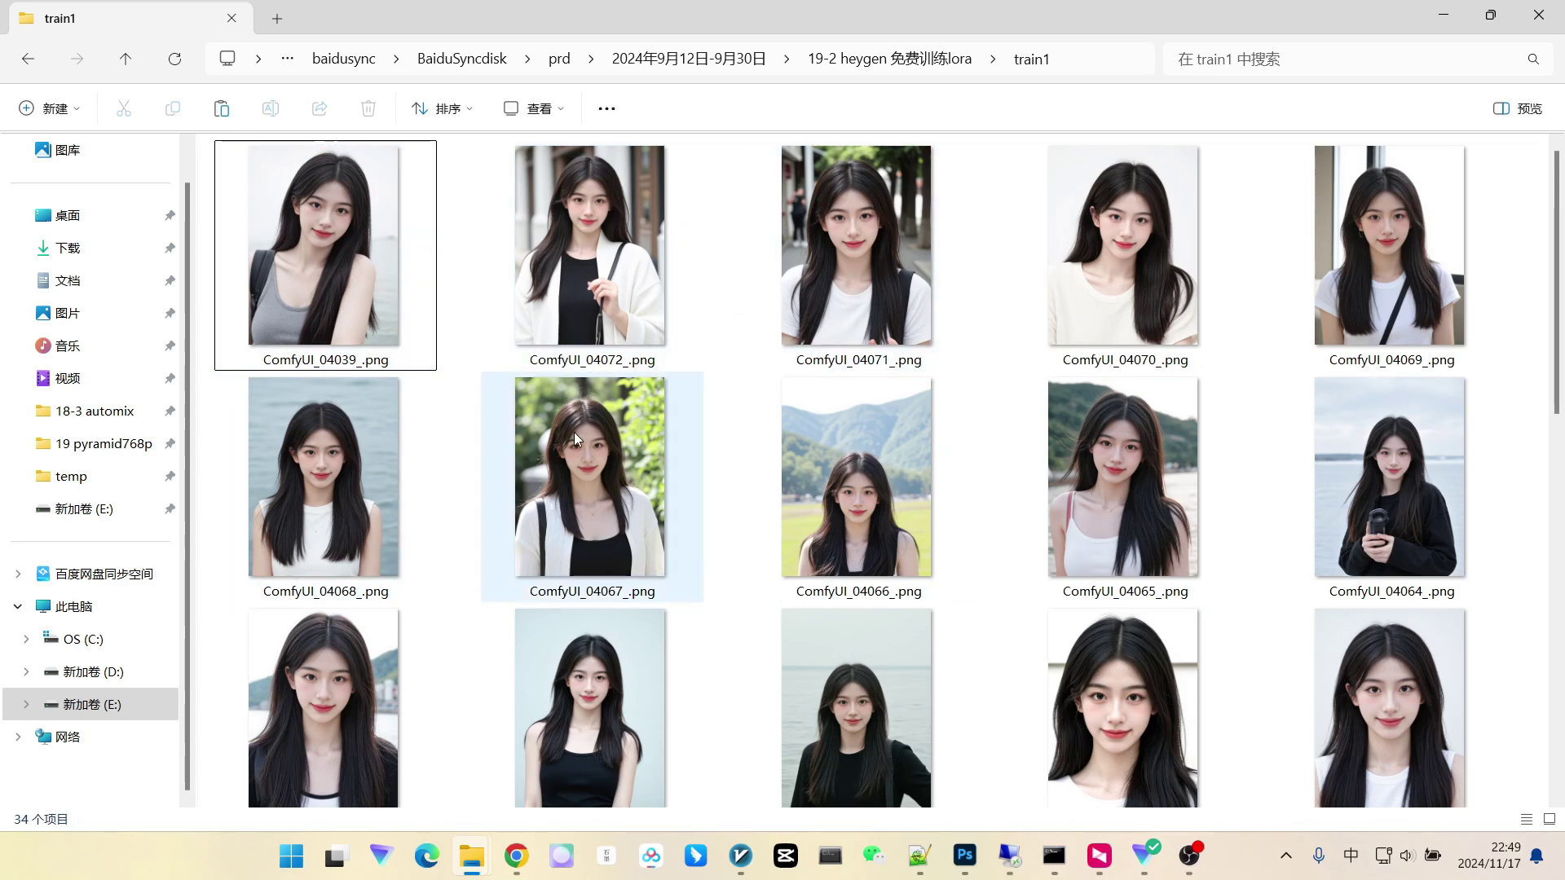
scroll(628, 390, "down", 1)
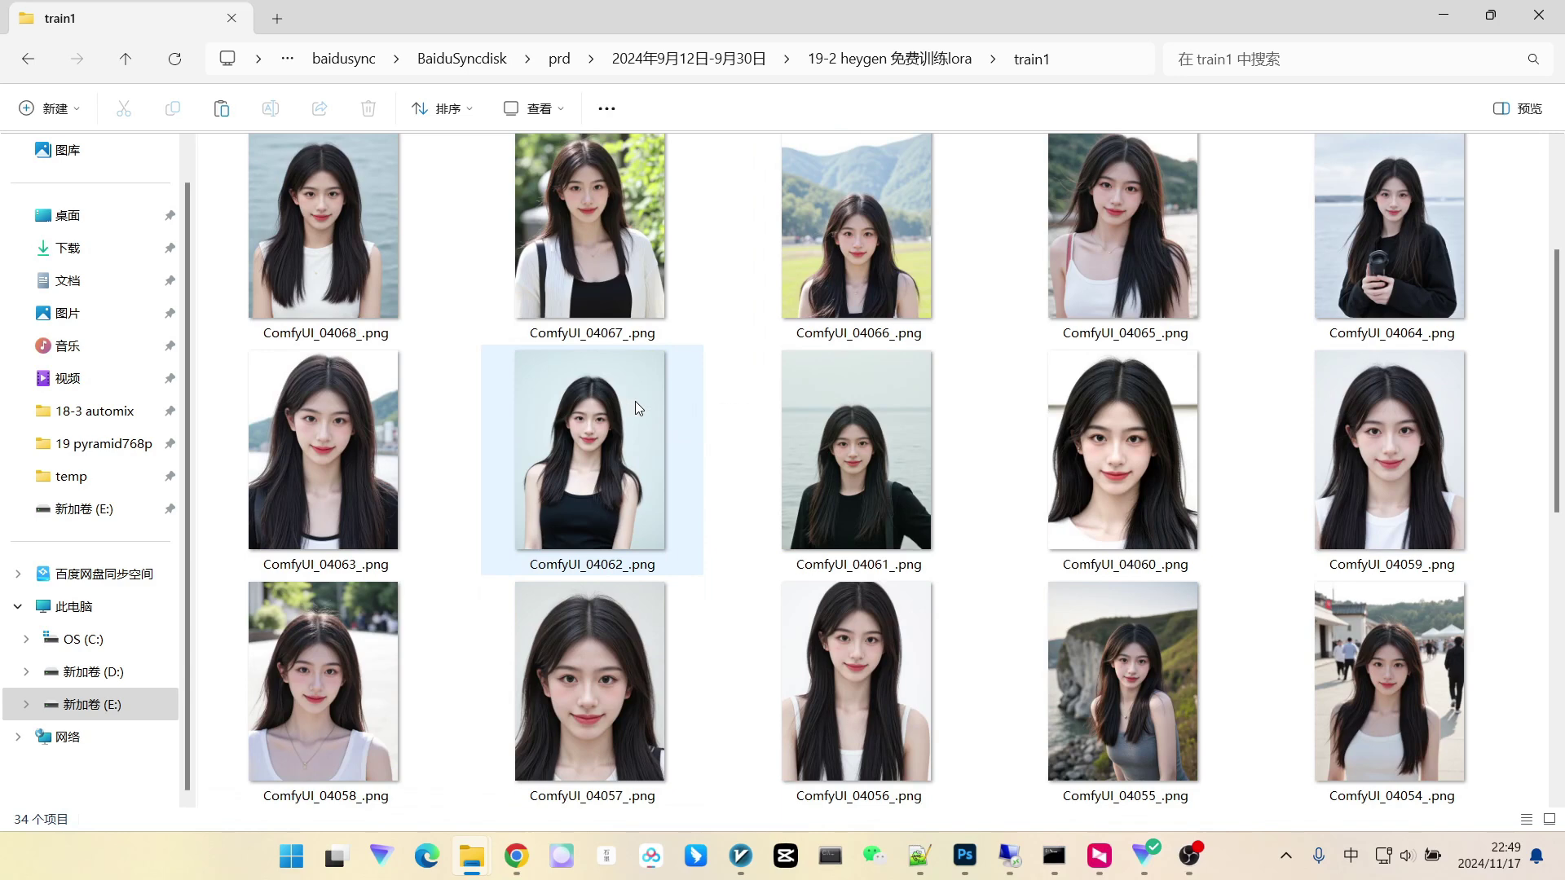
left_click(864, 244)
scroll(886, 397, "up", 2)
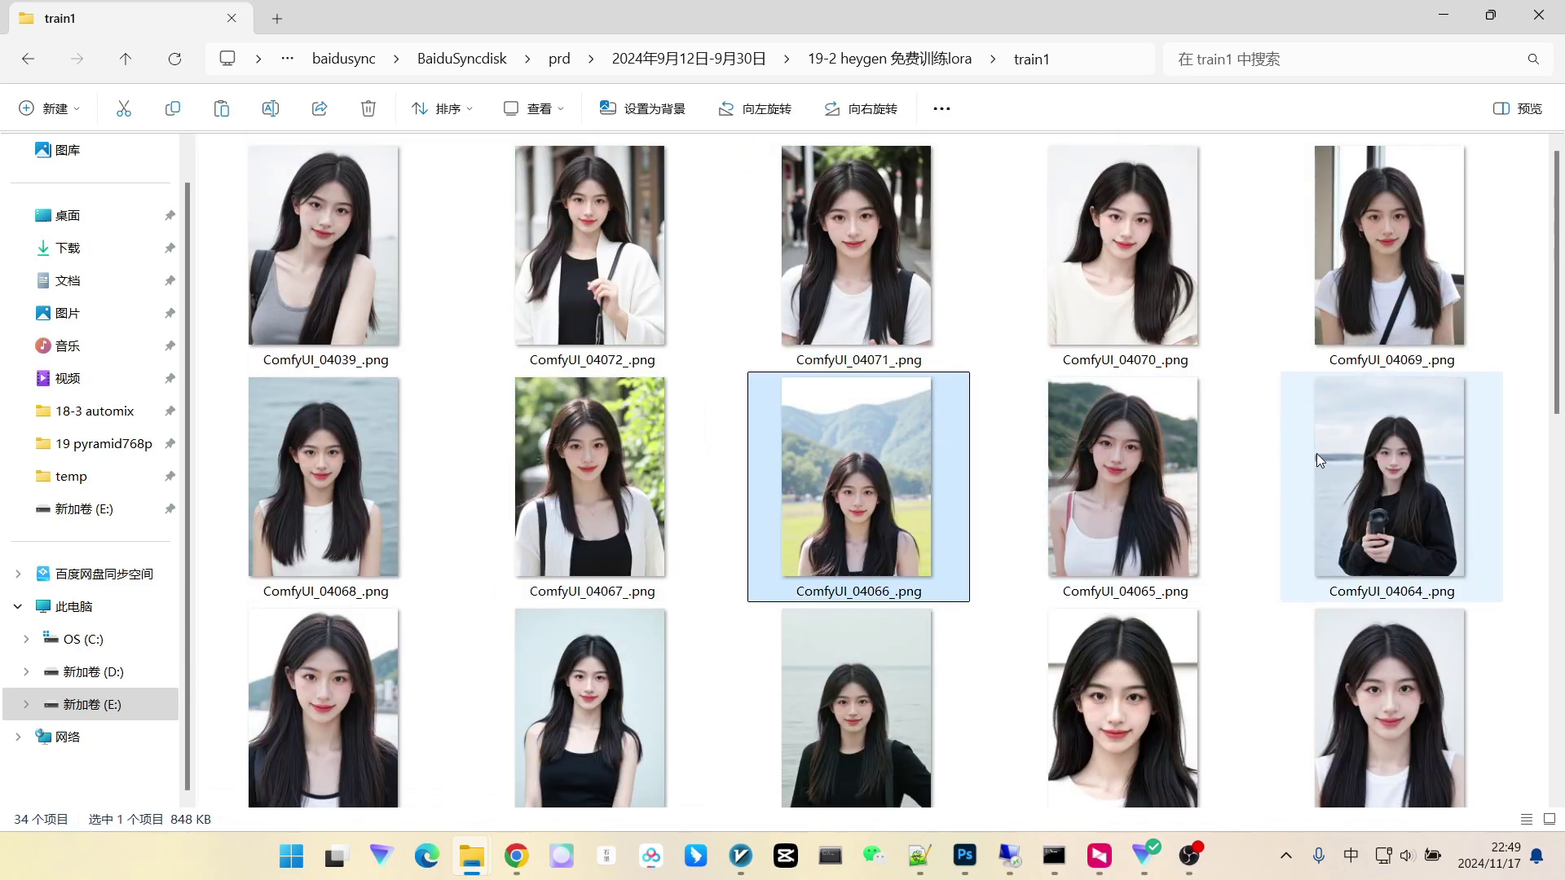
key("shift+Delete")
key("Return")
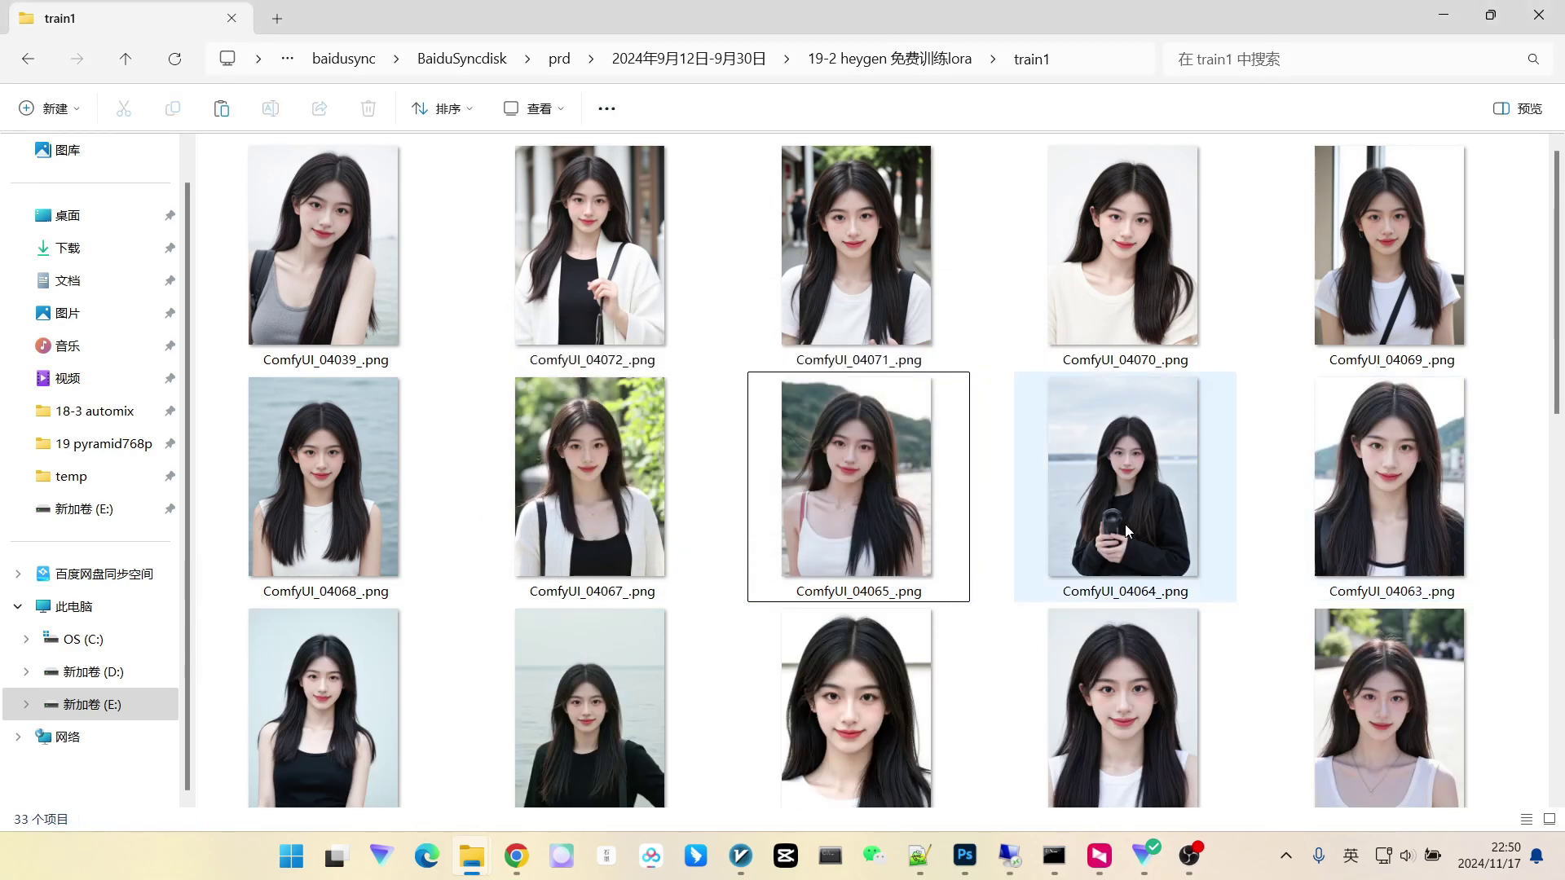
Step: Delete ComfyUI_04061_.png and ComfyUI_04042_.png from the train1 folder
left_click(1378, 487)
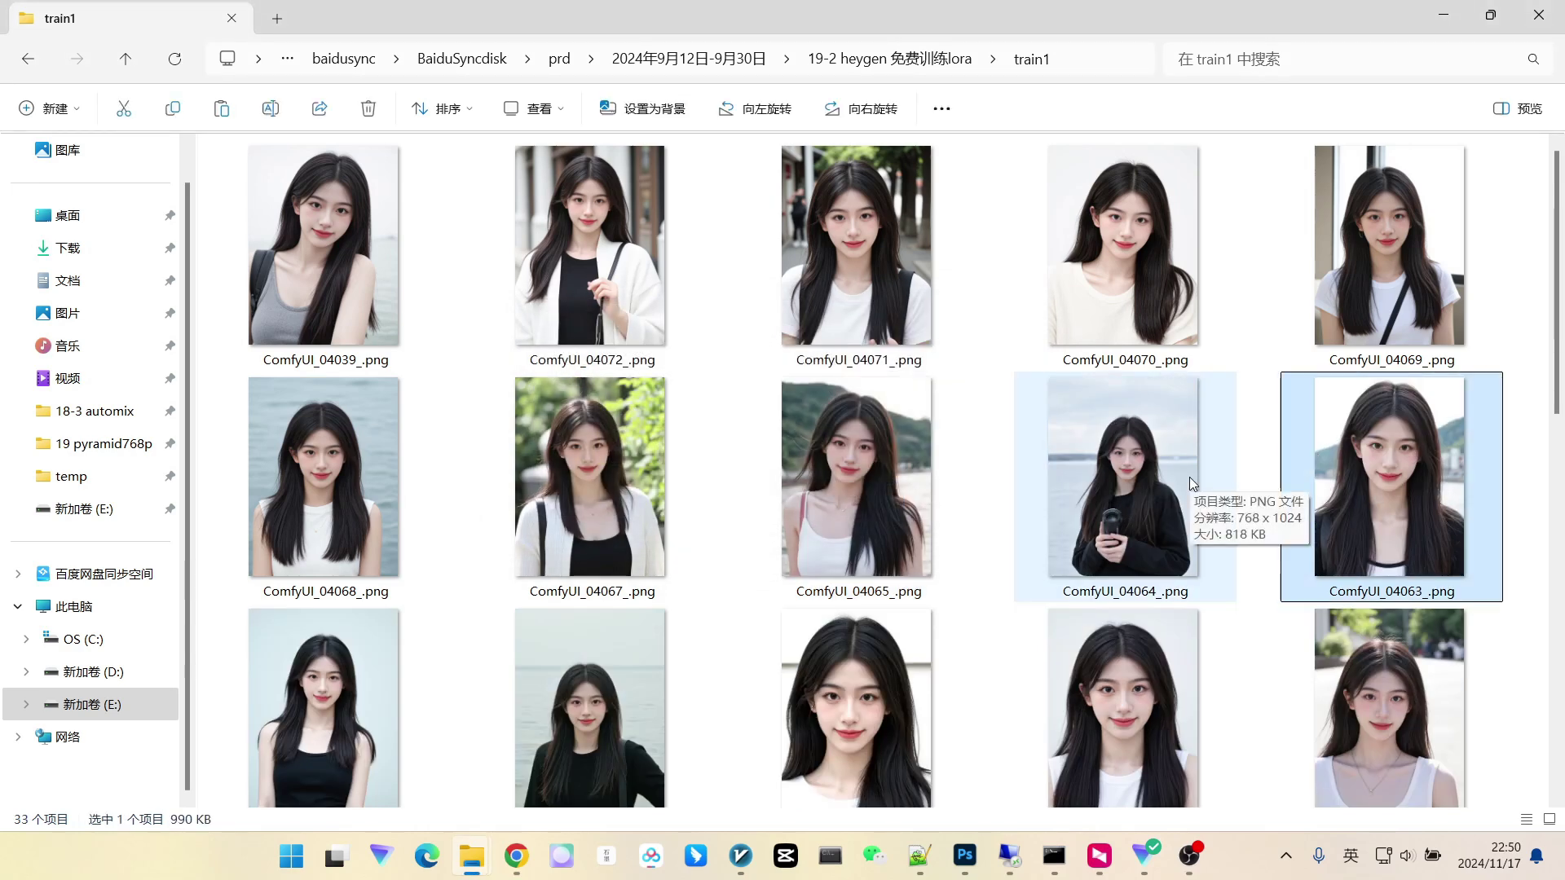
scroll(1030, 450, "down", 3)
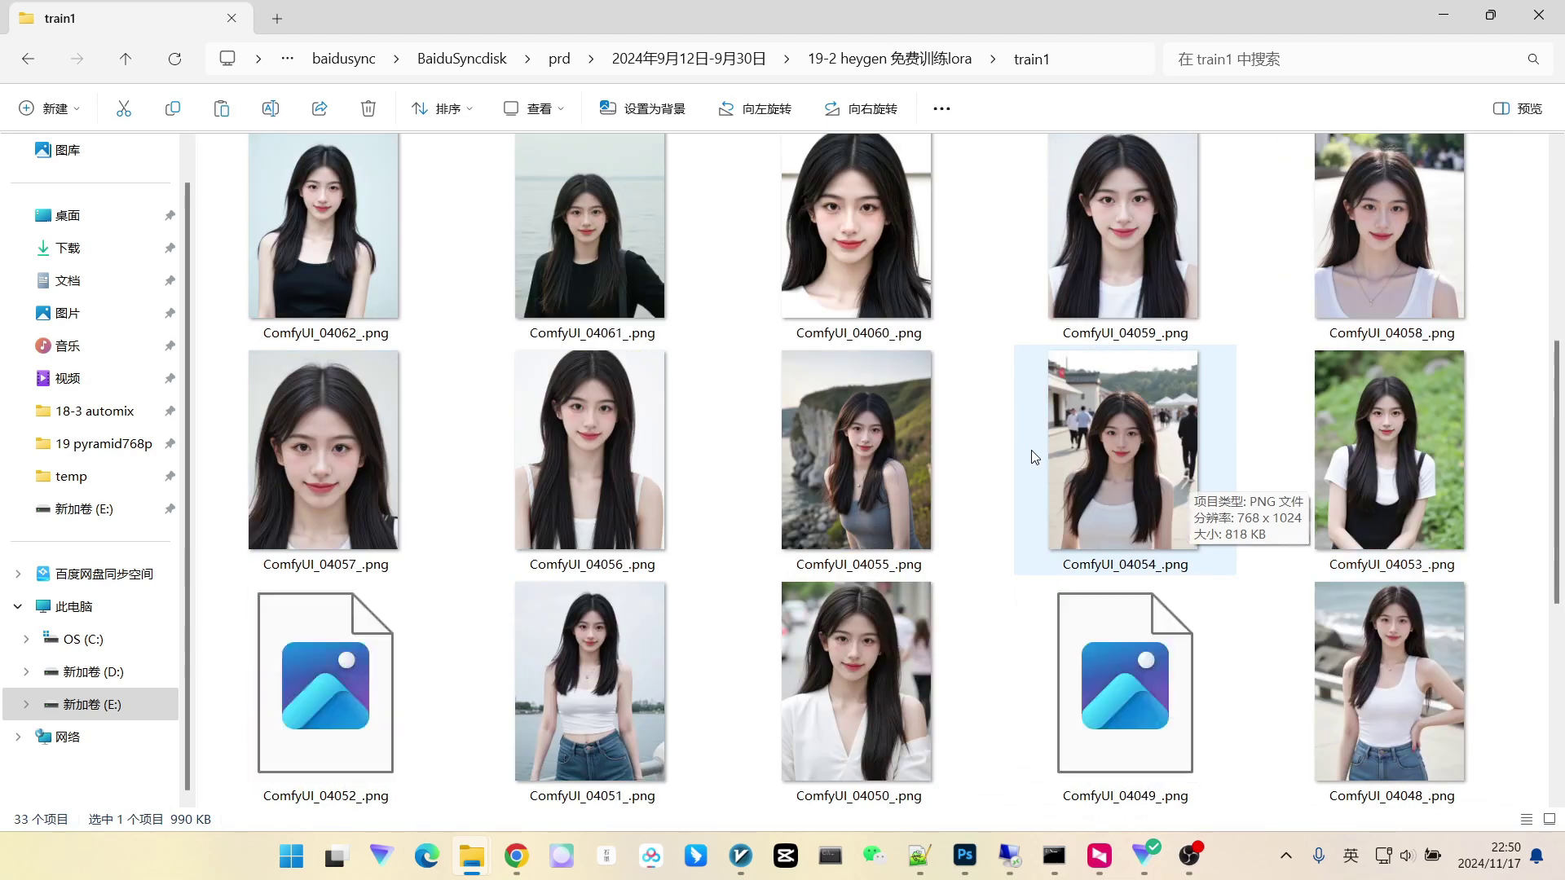
key("Delete")
scroll(1030, 450, "down", 5)
left_click(1401, 540)
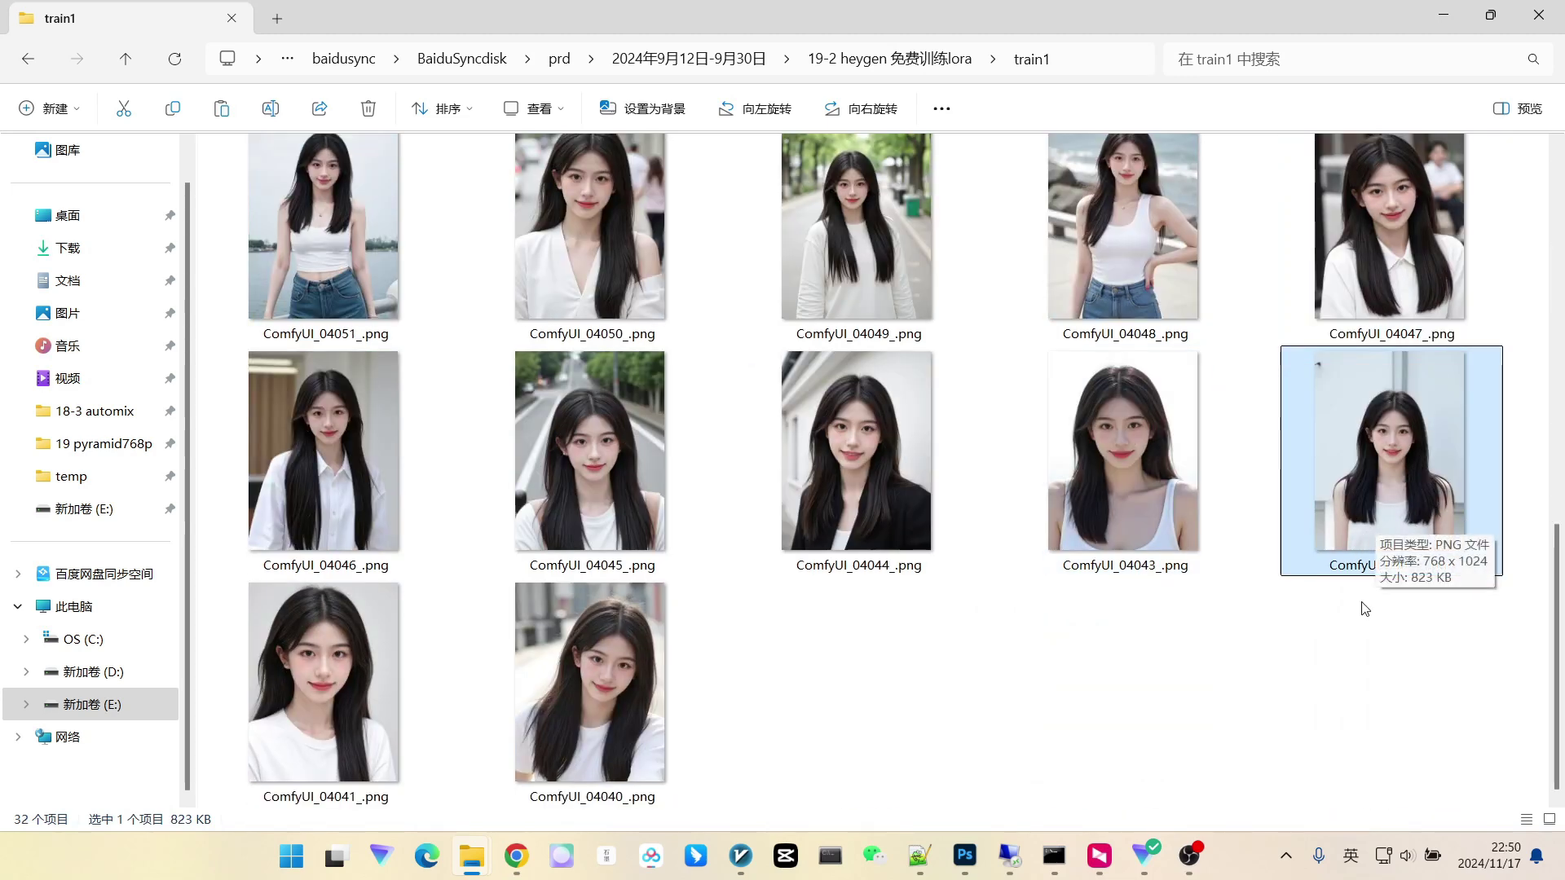
key("Delete")
key("Return")
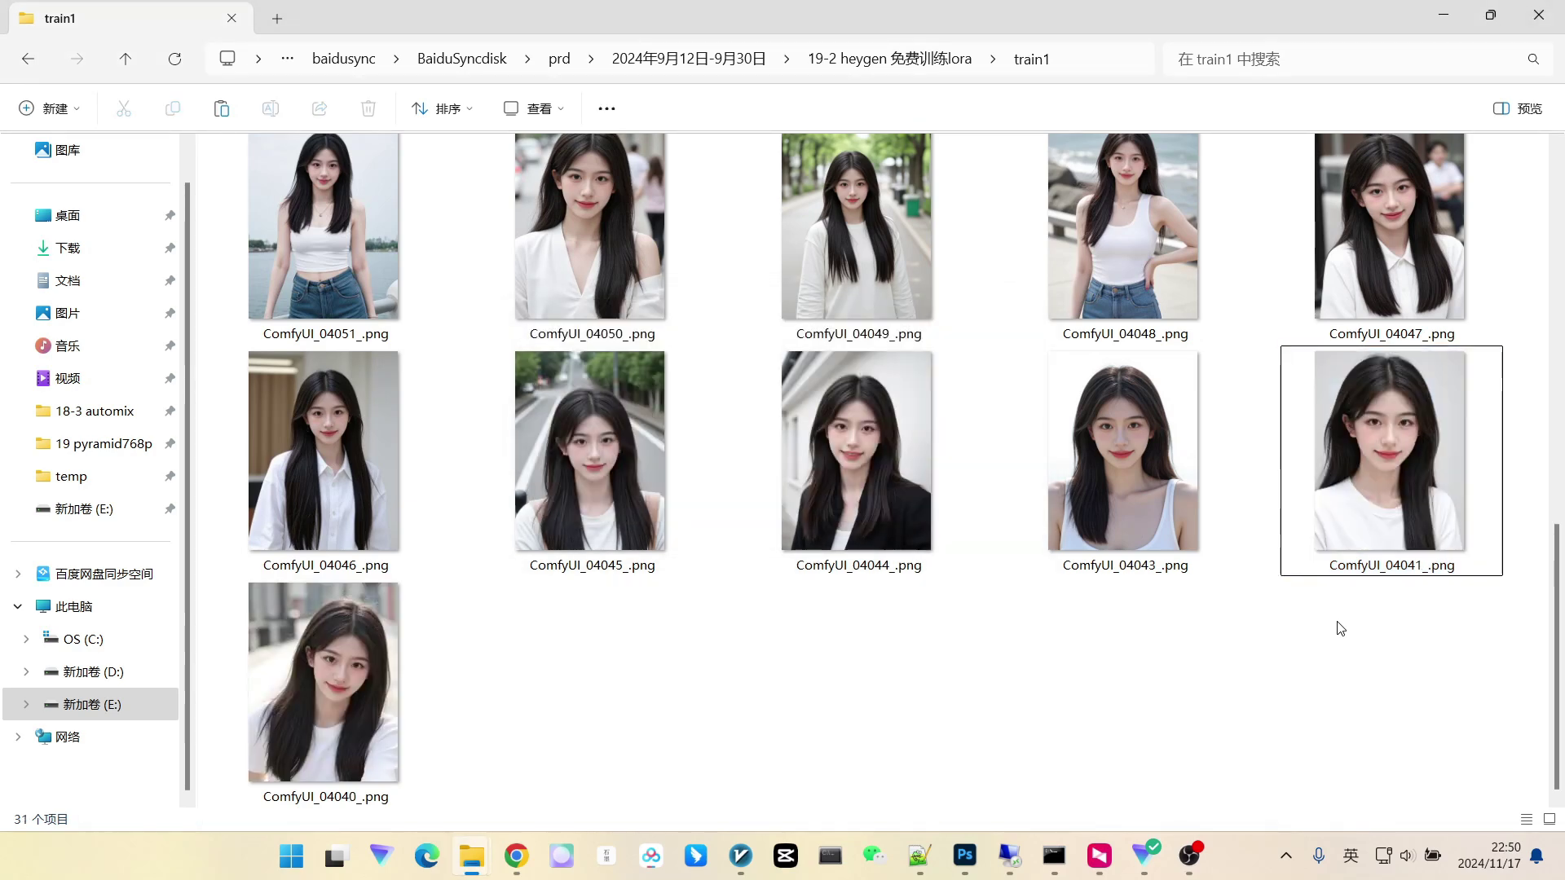
Step: Delete ComfyUI_04064_.png and look through the other portraits for more unsuitable ones
left_click(860, 505)
scroll(607, 404, "up", 5)
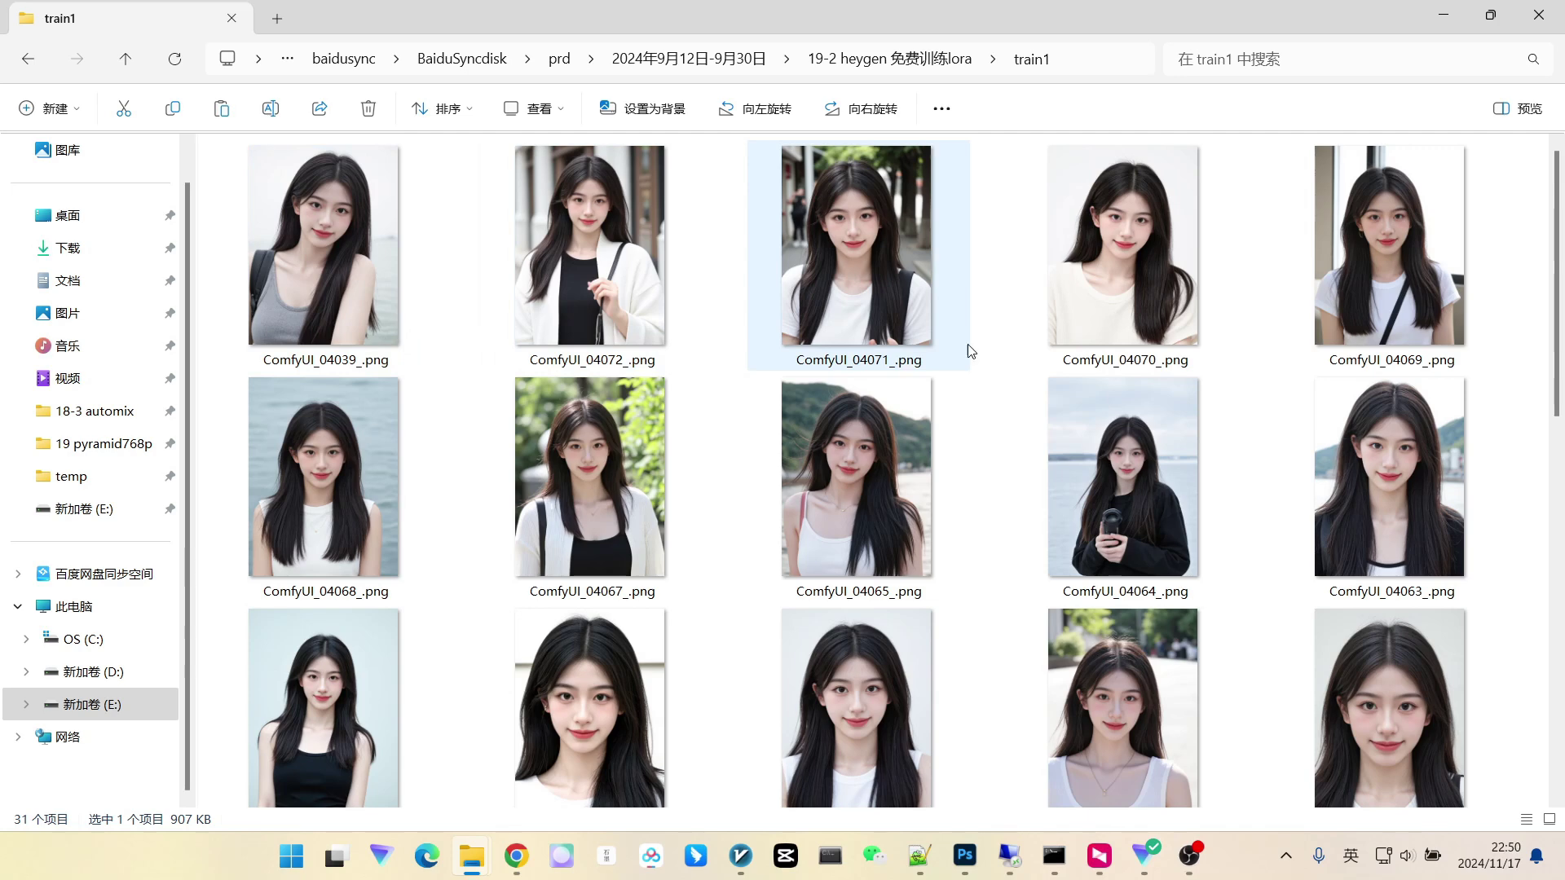
key("Delete")
scroll(1059, 359, "down", 2)
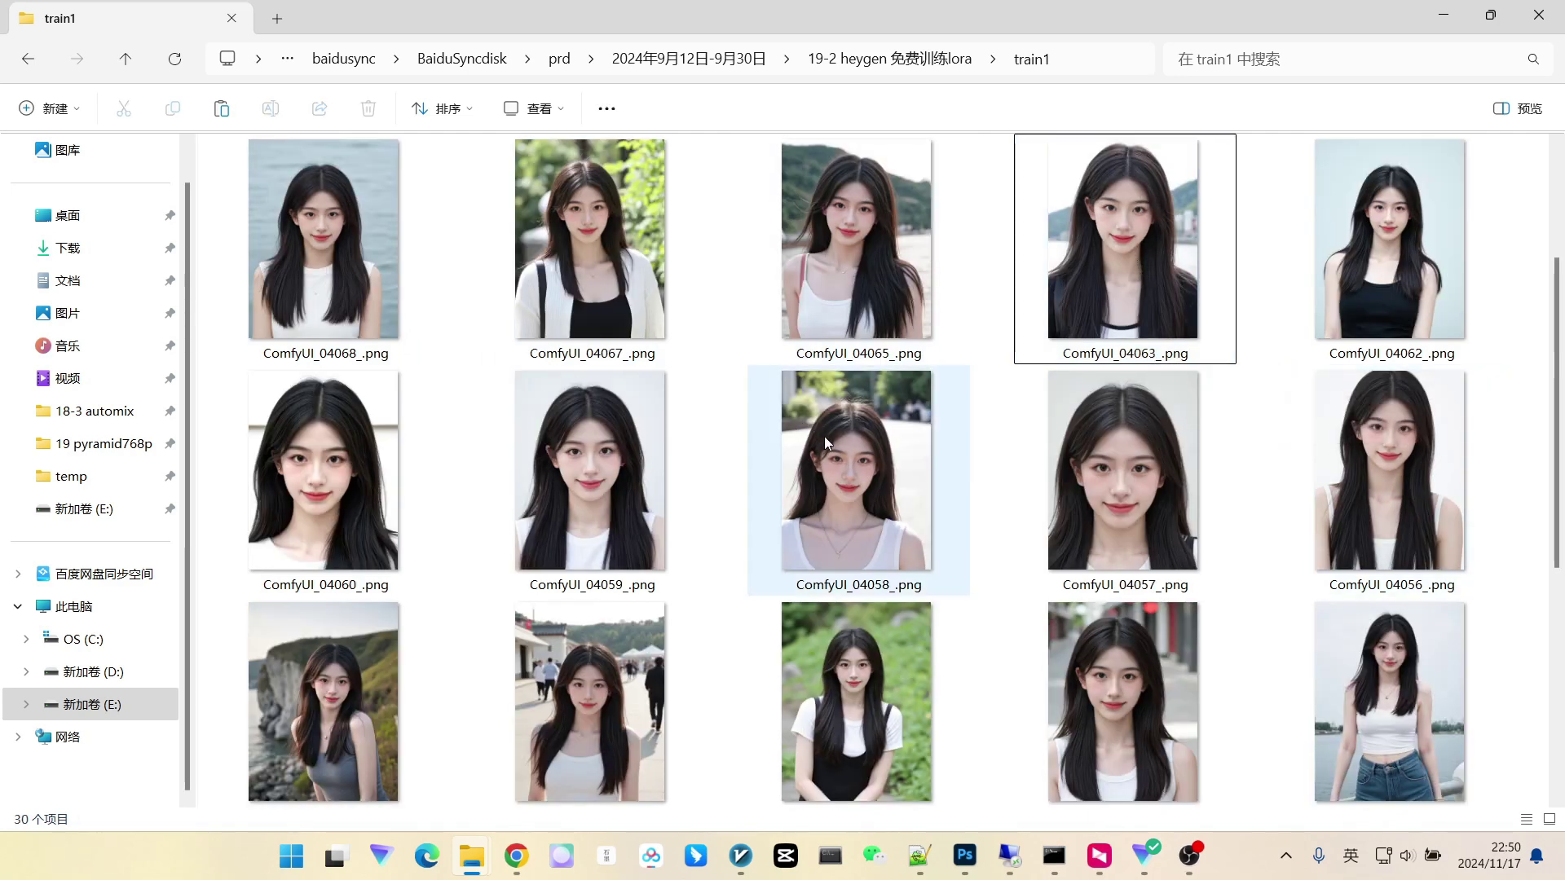
scroll(843, 430, "down", 1)
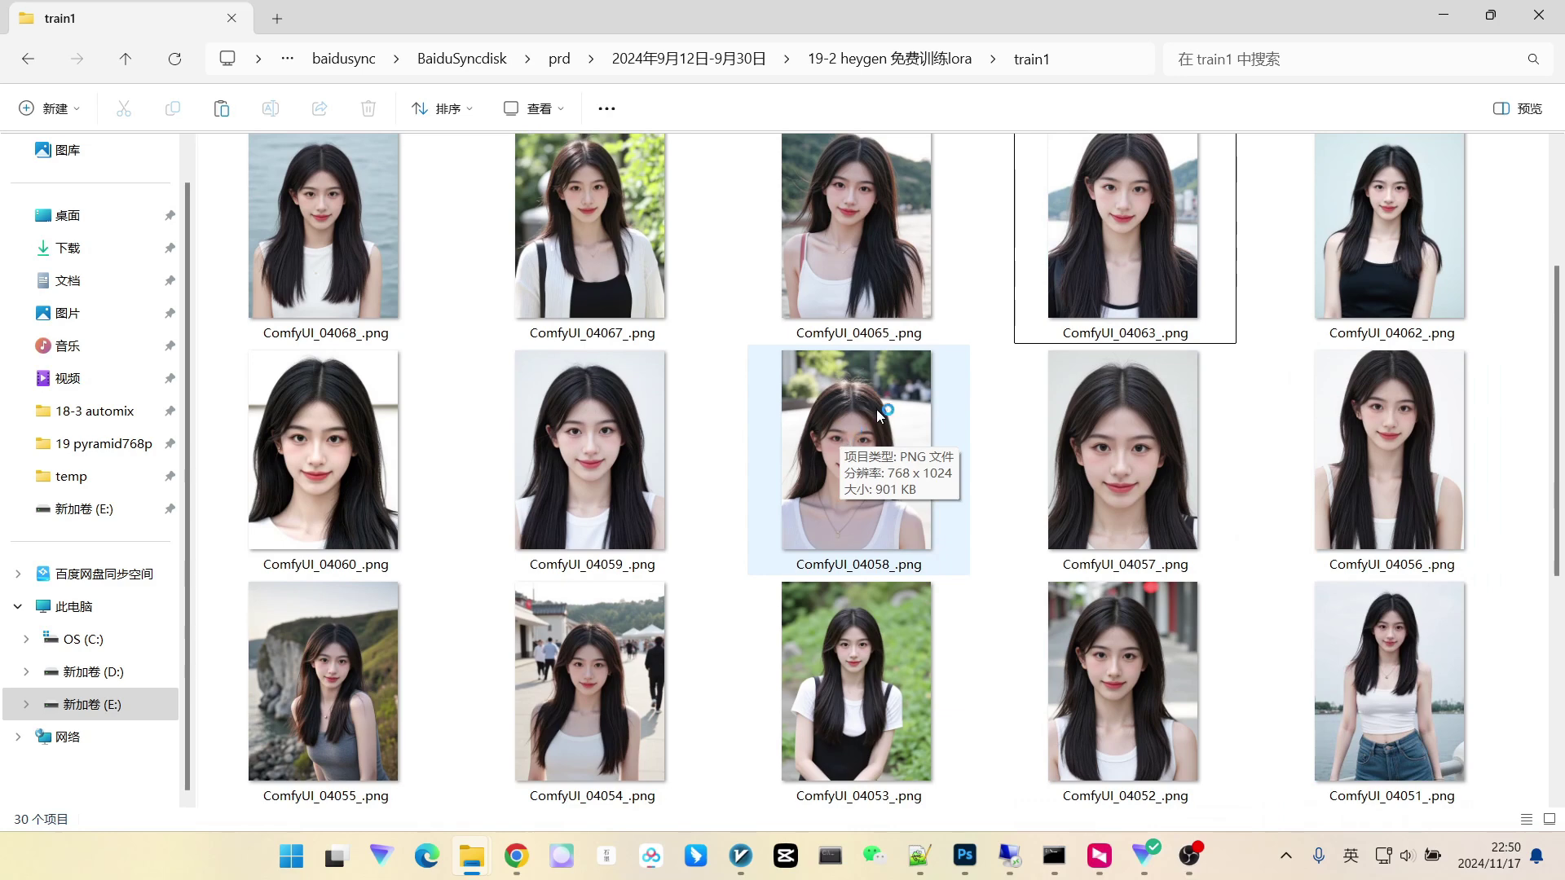
scroll(823, 434, "up", 3)
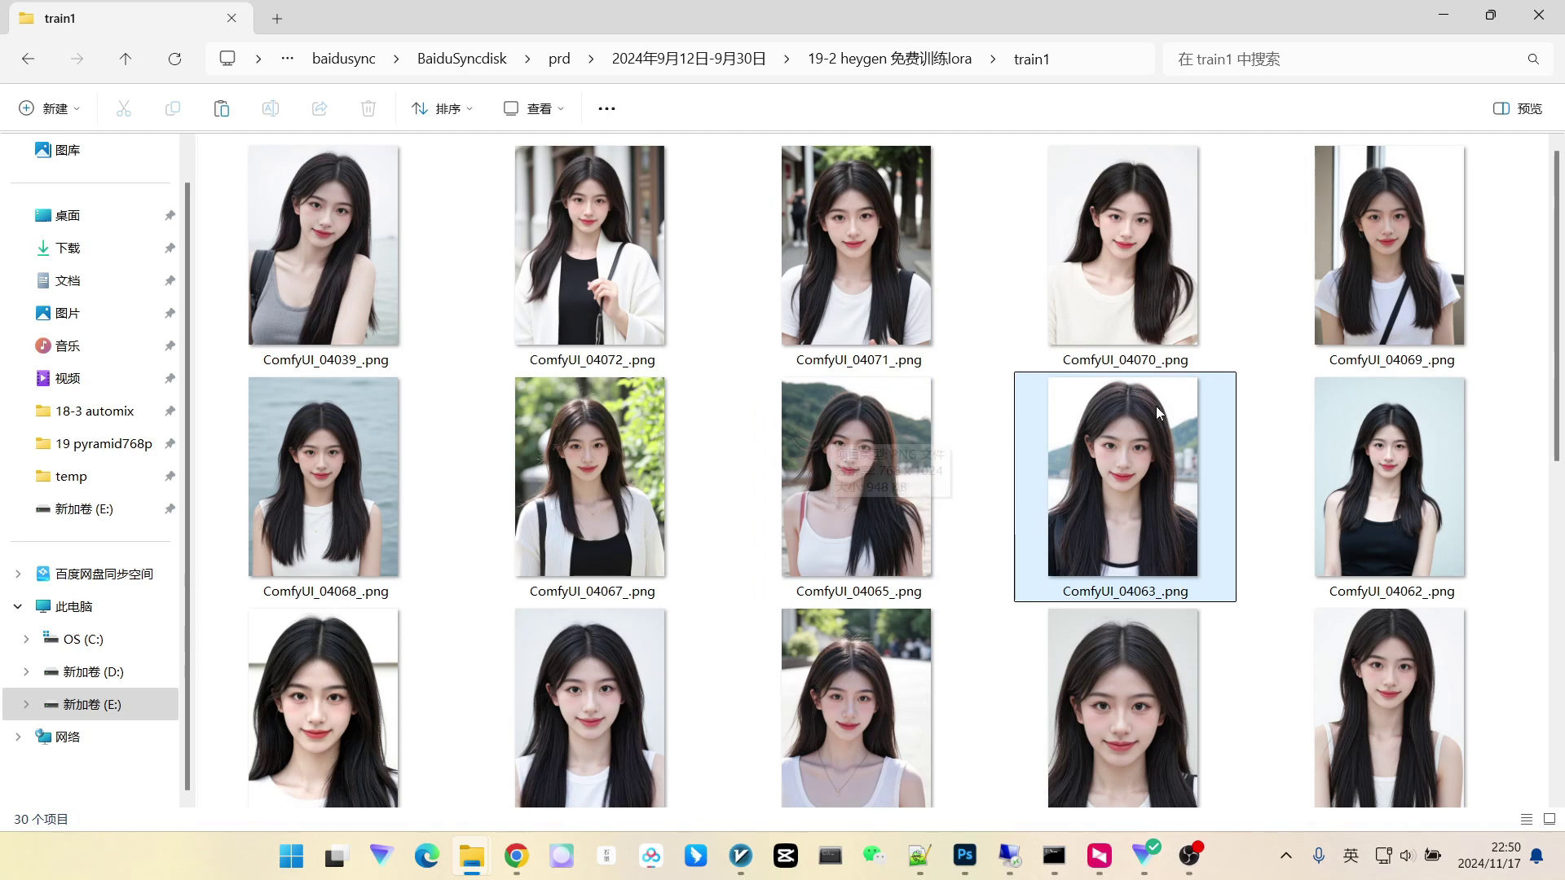
Step: Delete ComfyUI_04067_.png and check the remaining training images in the folder
left_click(343, 290)
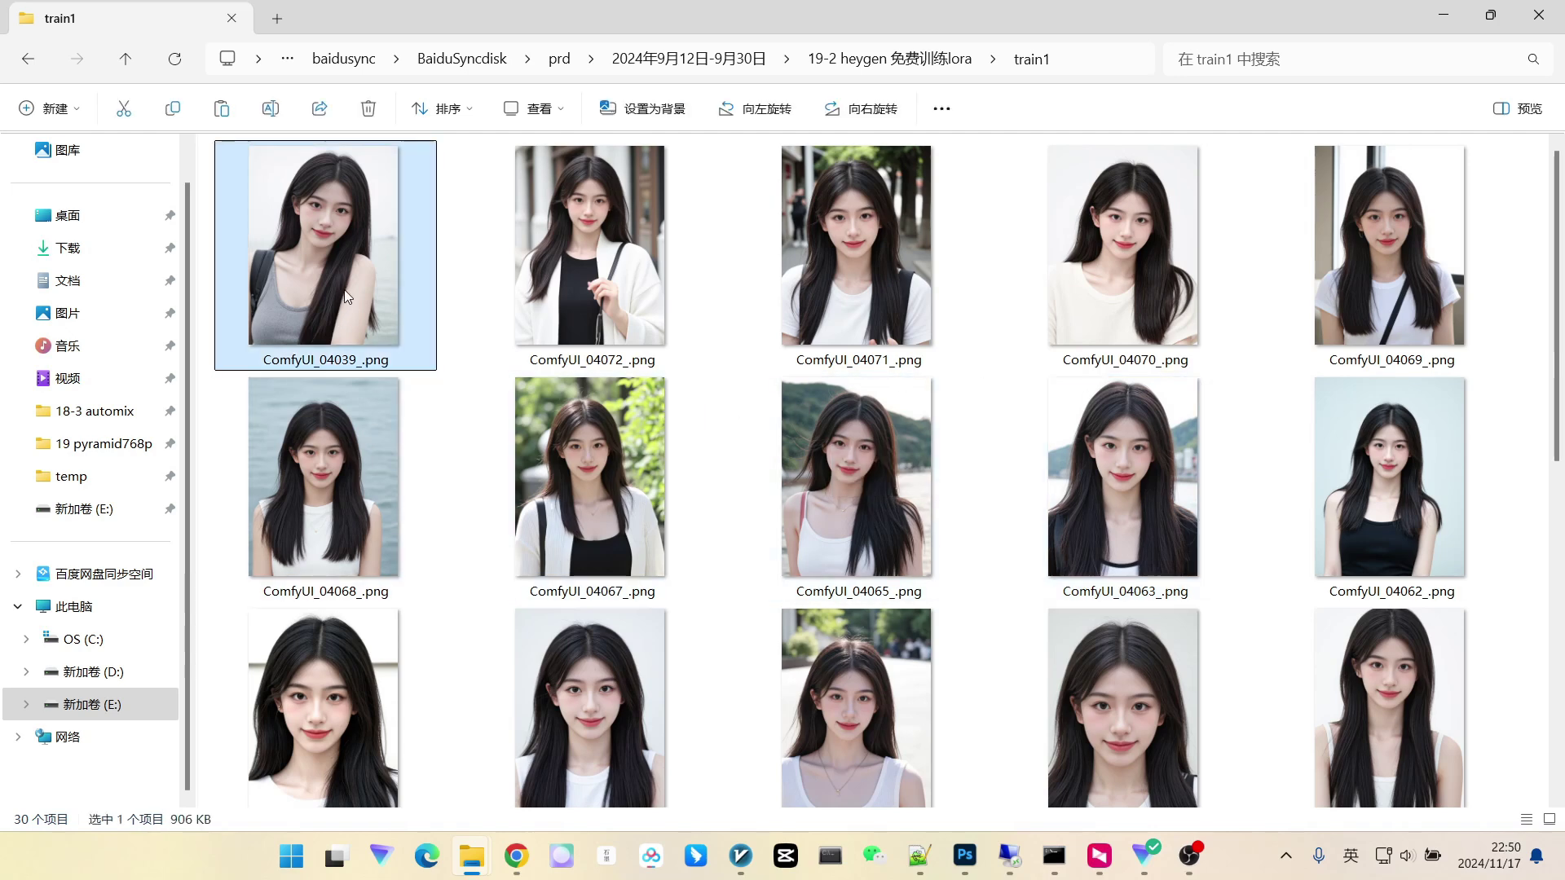
key("End")
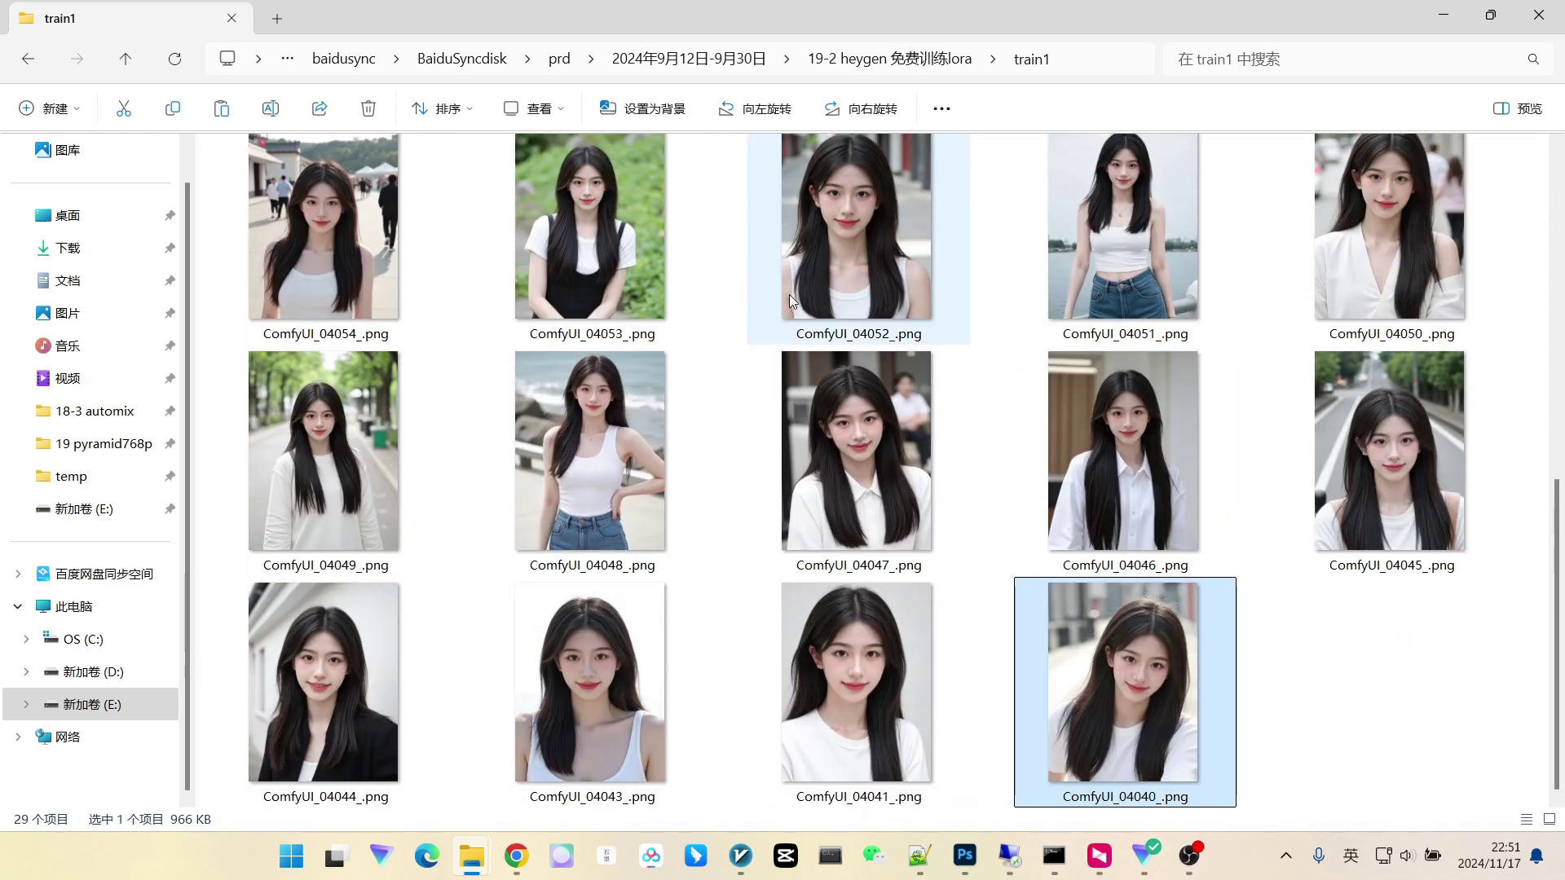
key("ctrl+a")
left_click(1307, 640)
scroll(1156, 522, "up", 6)
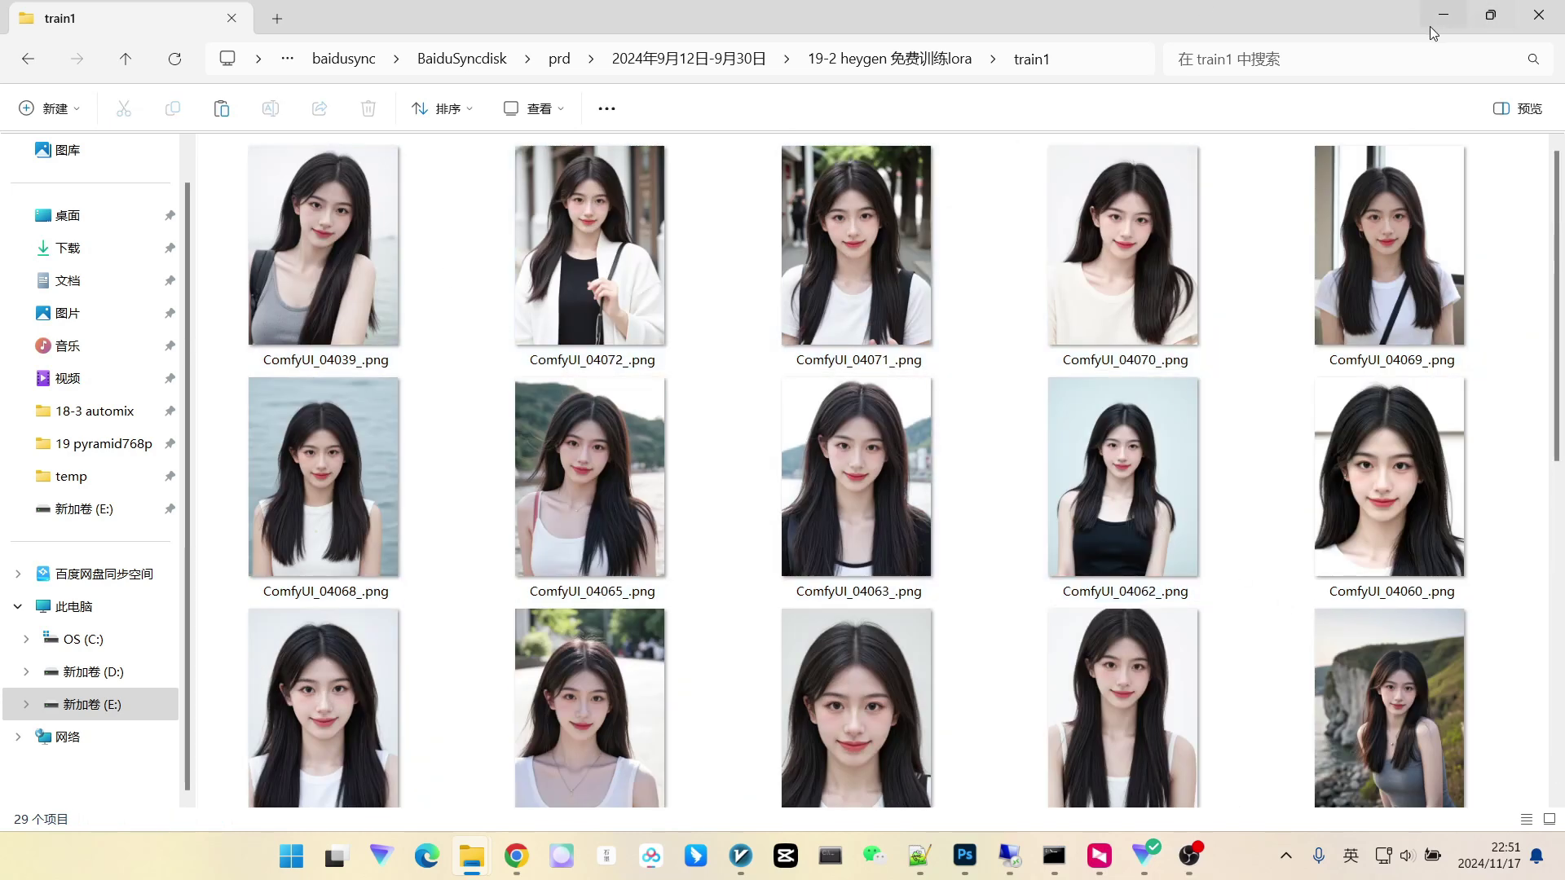
Step: Switch to HeyGen in Chrome and start a new photo avatar from uploaded photos on the Avatars page
left_click(516, 855)
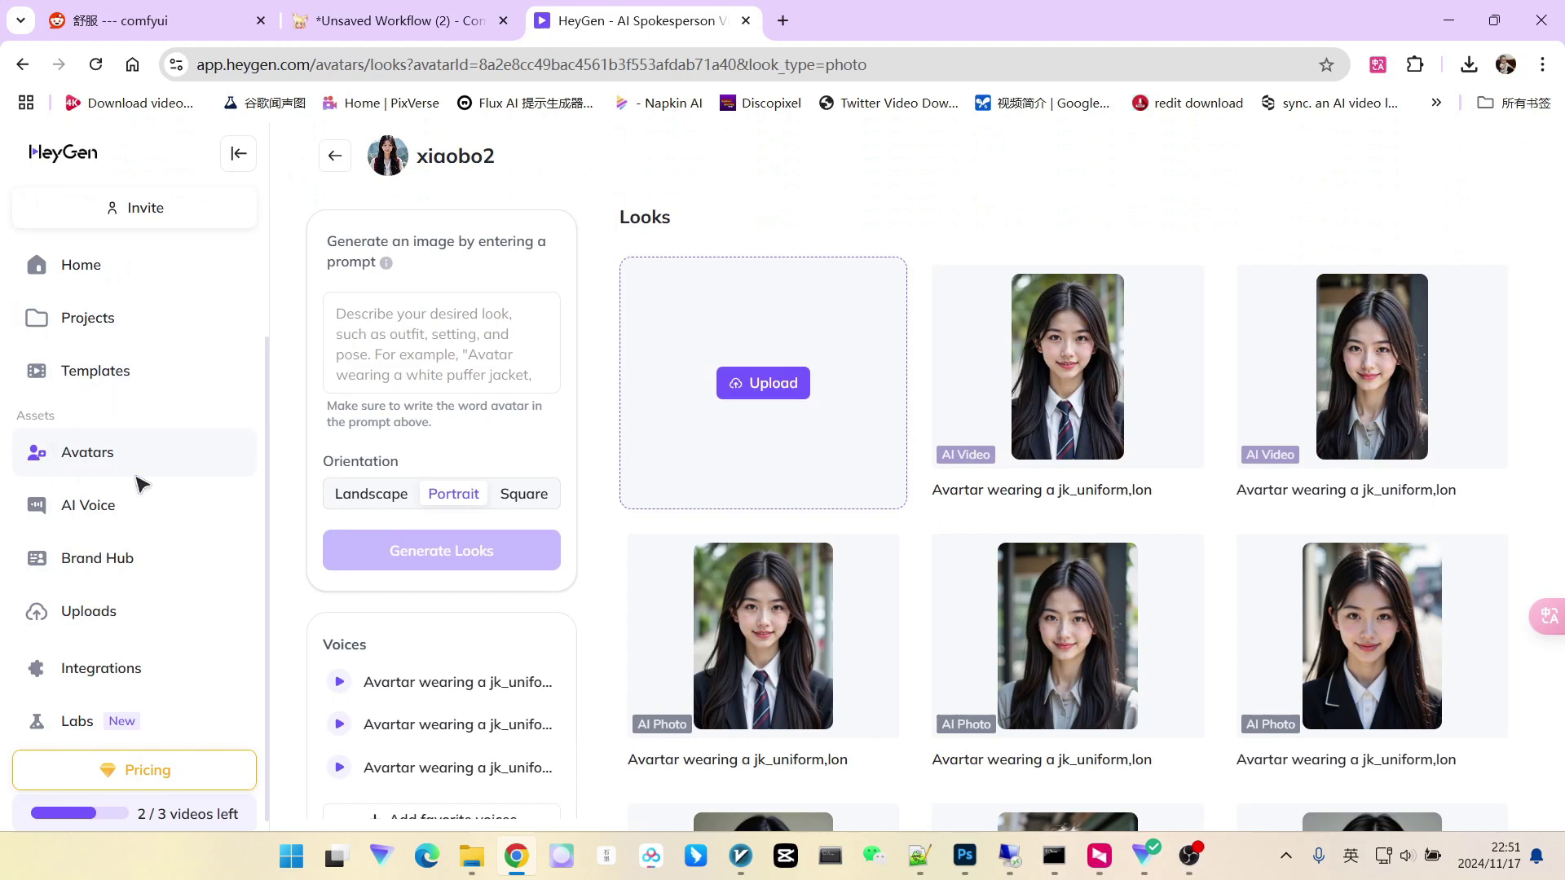
left_click(79, 460)
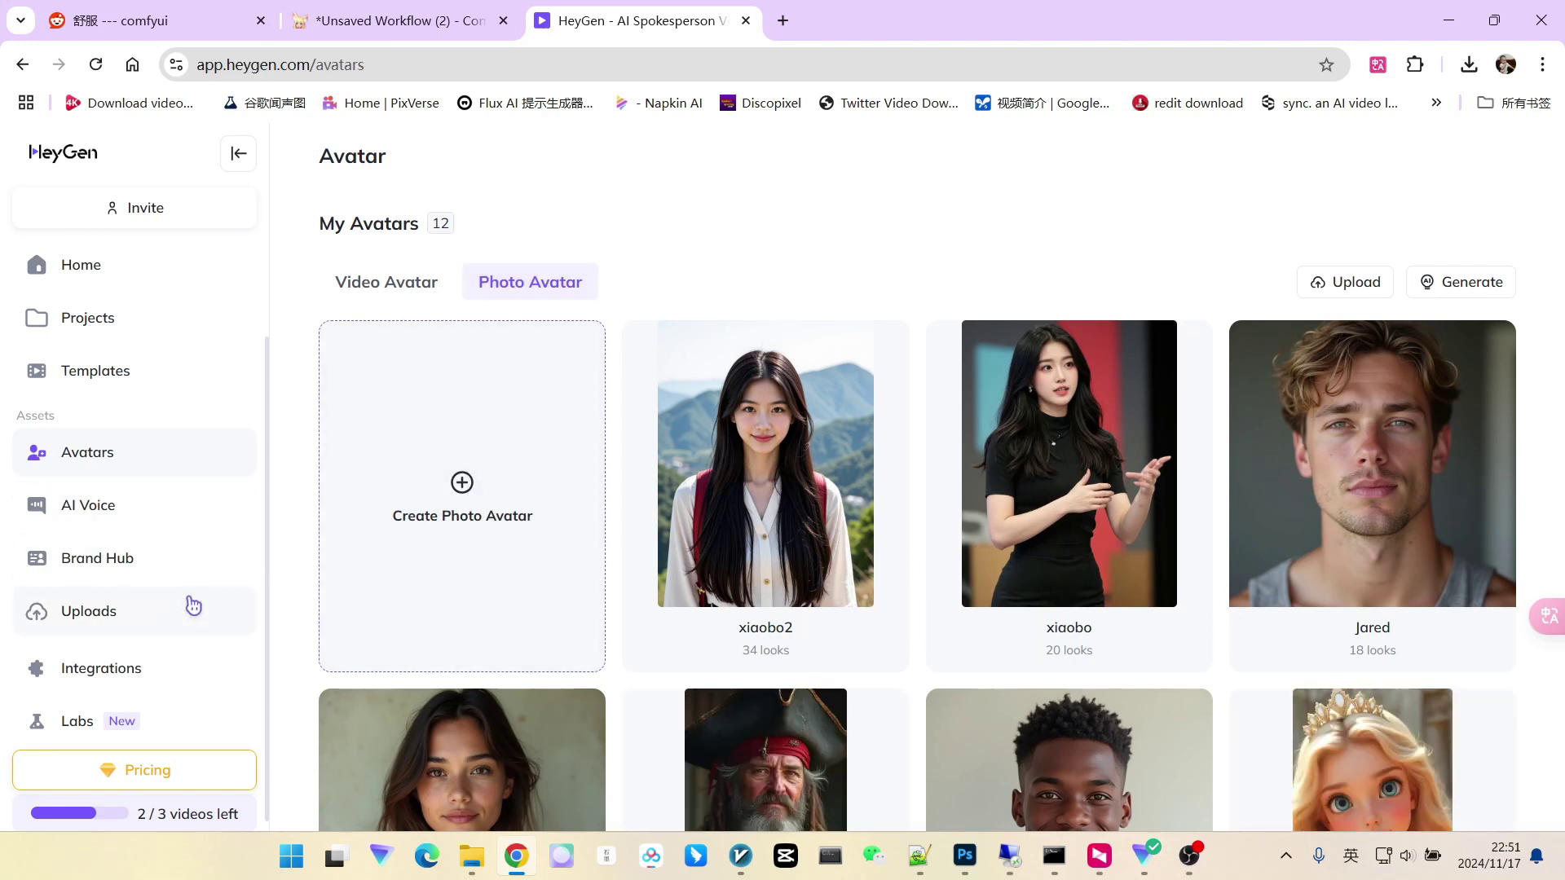
left_click(463, 494)
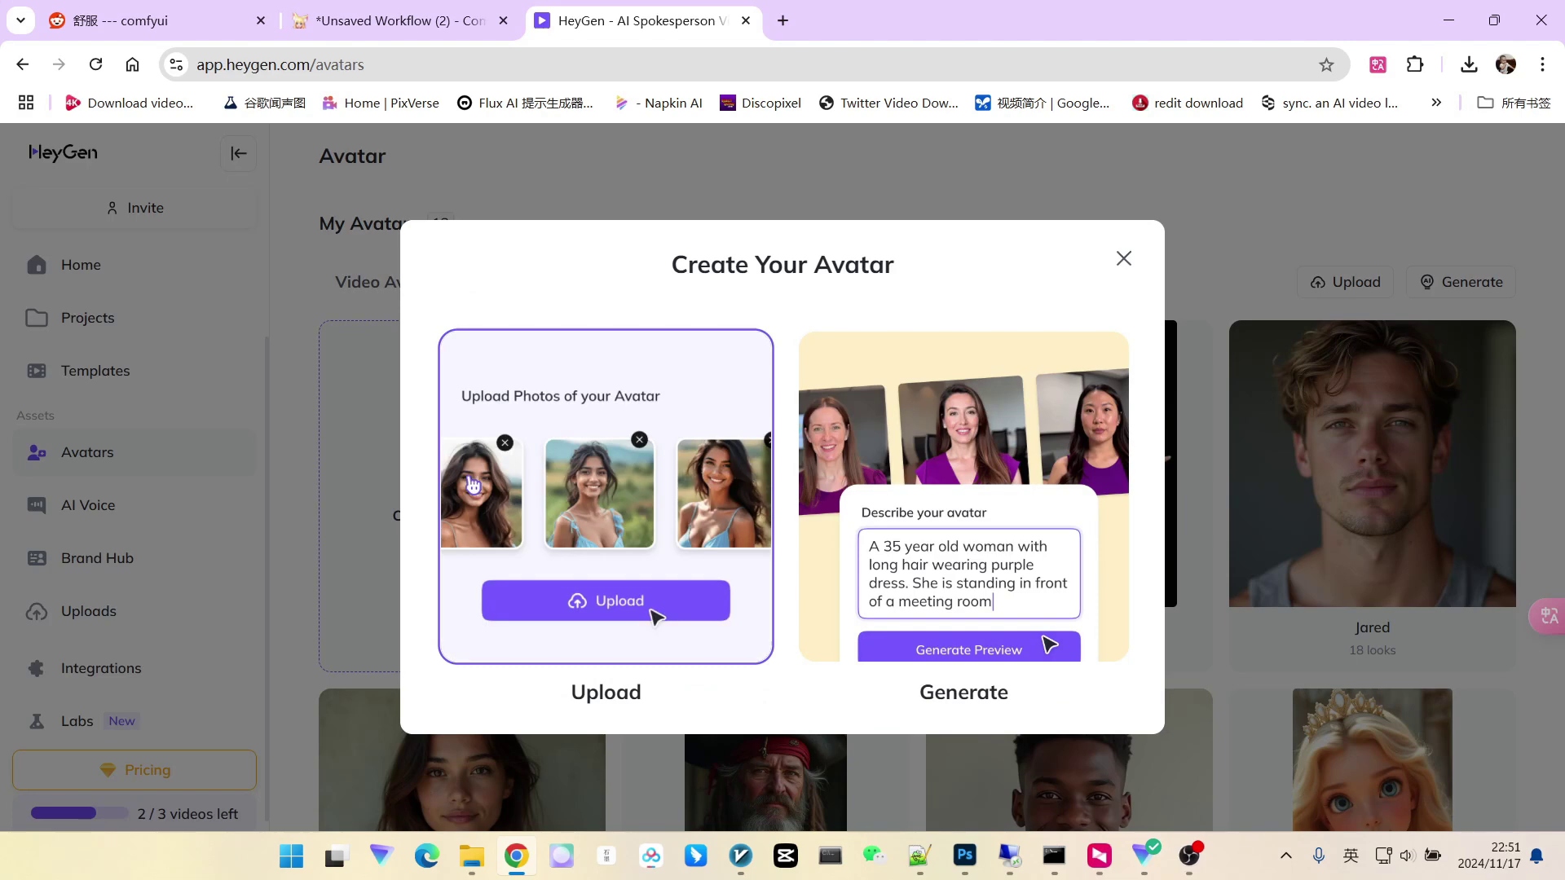
left_click(624, 467)
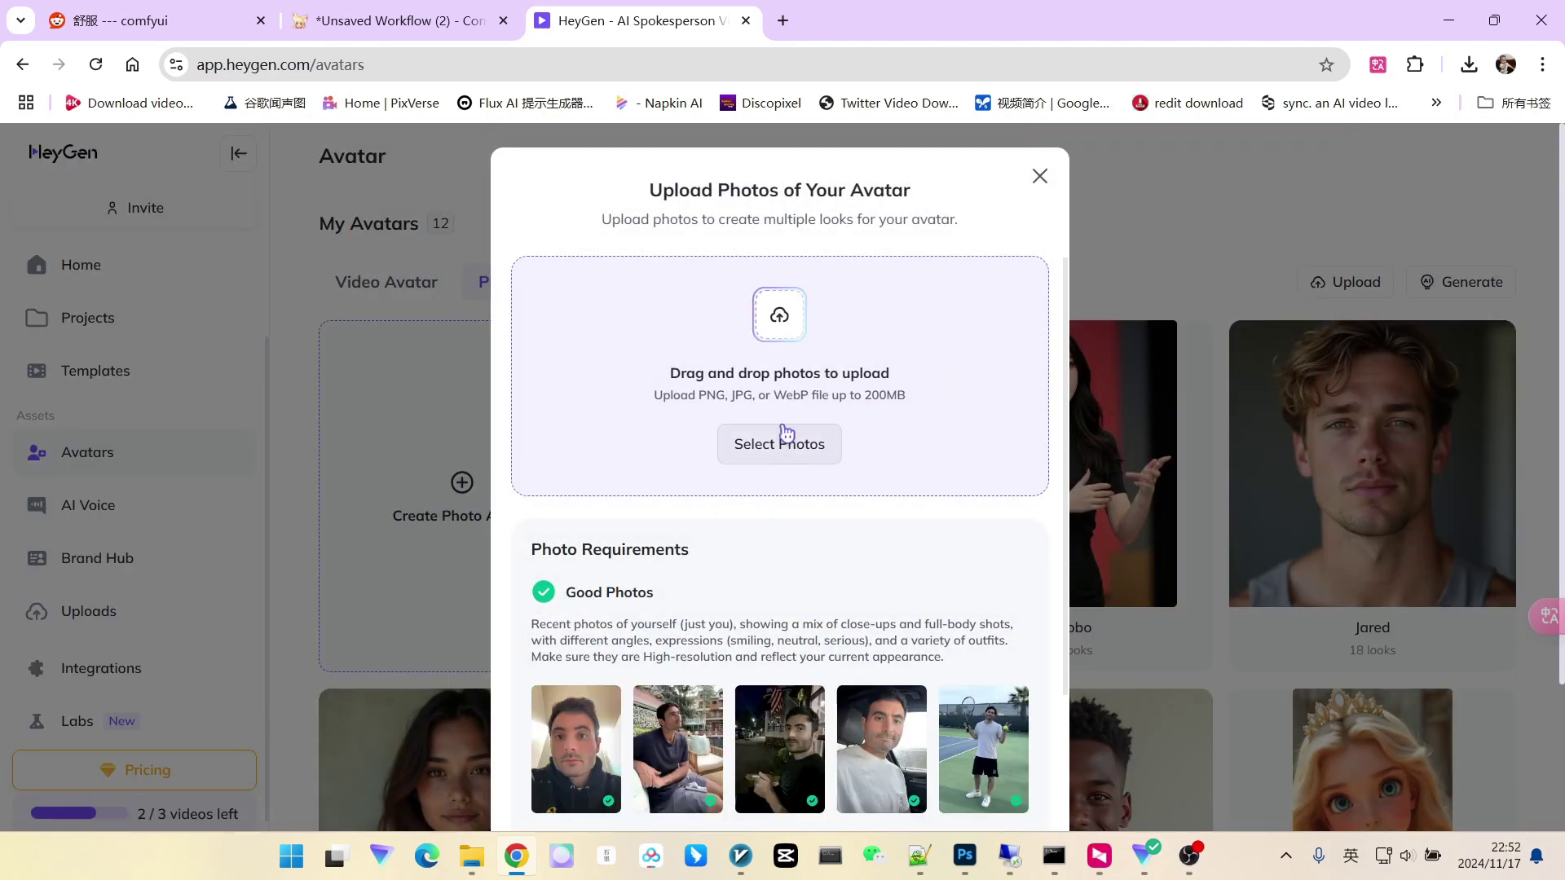
Step: Choose all images in the train1 folder as the avatar's photos, check the selection and upload them
left_click(766, 443)
double_click(352, 172)
key("ctrl+a")
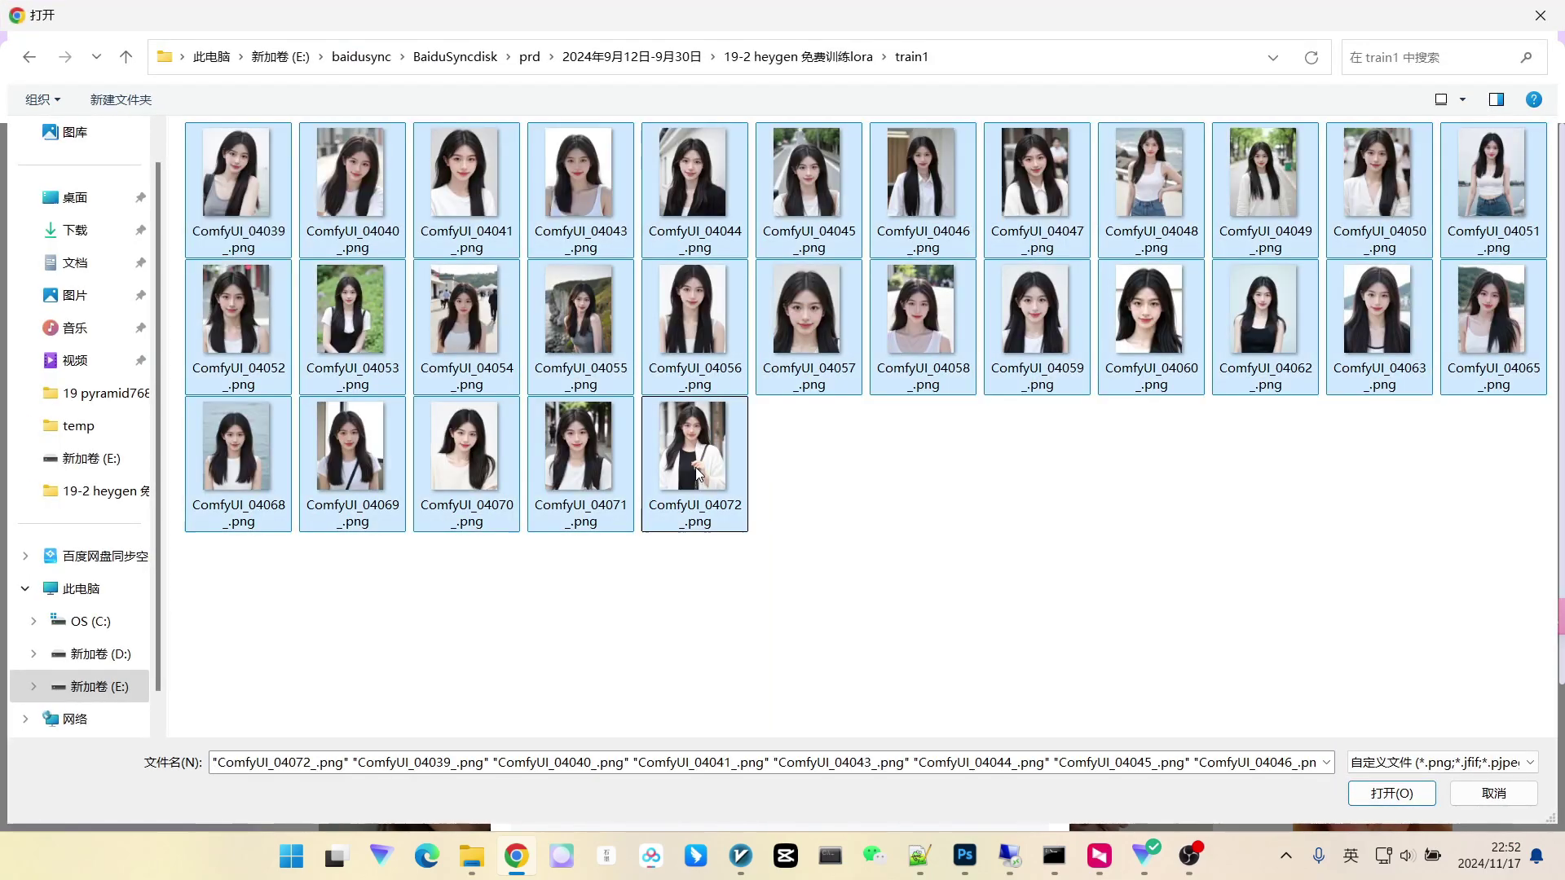
left_click(1389, 793)
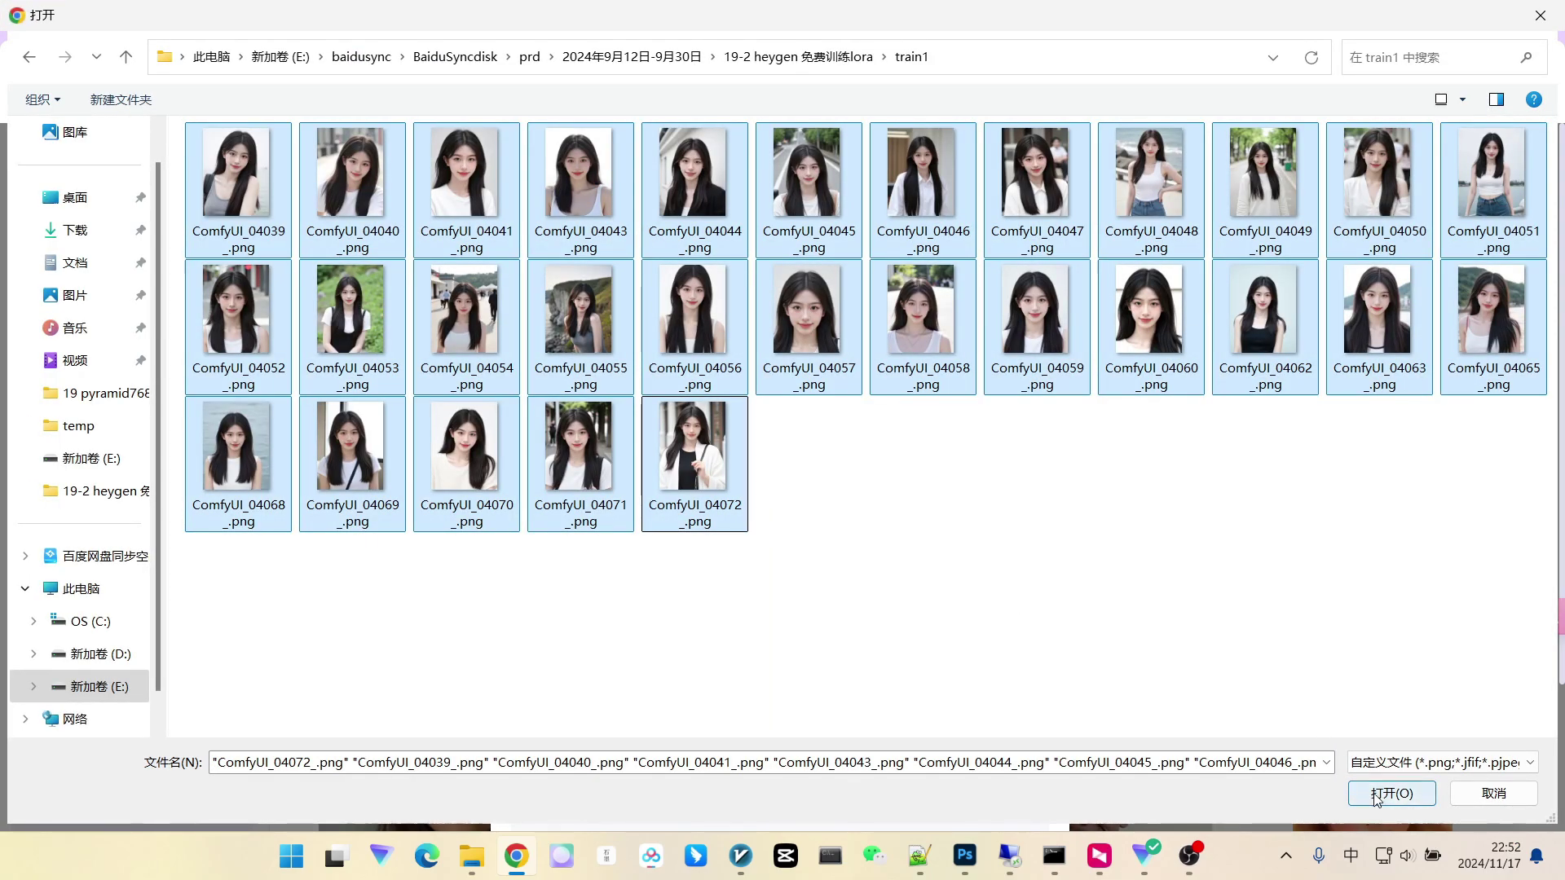
scroll(852, 548, "down", 5)
scroll(864, 546, "up", 3)
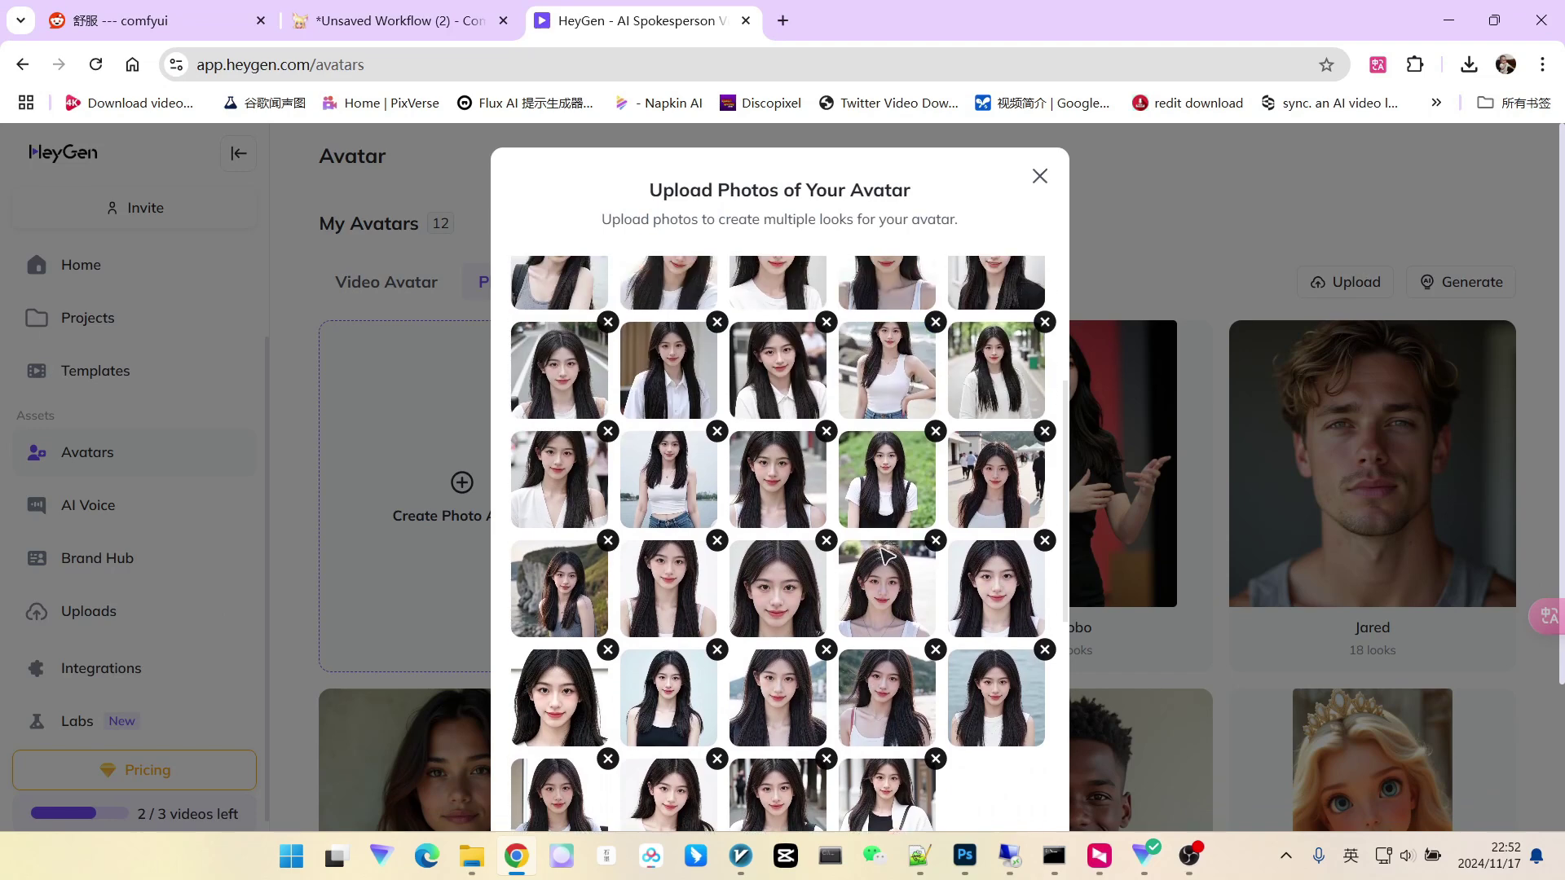
scroll(794, 489, "down", 8)
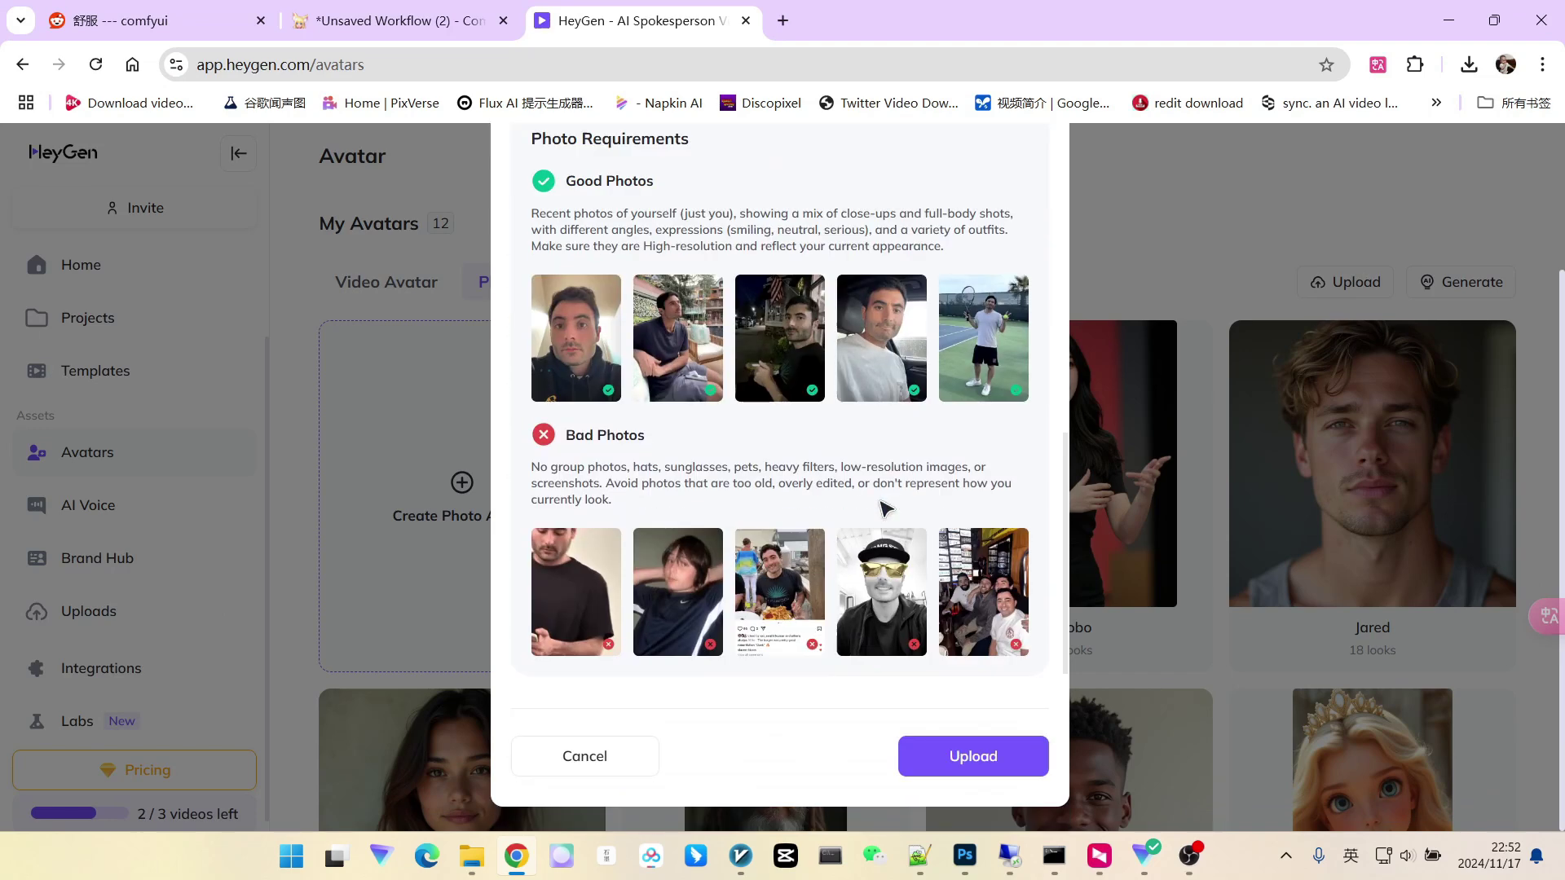
left_click(971, 757)
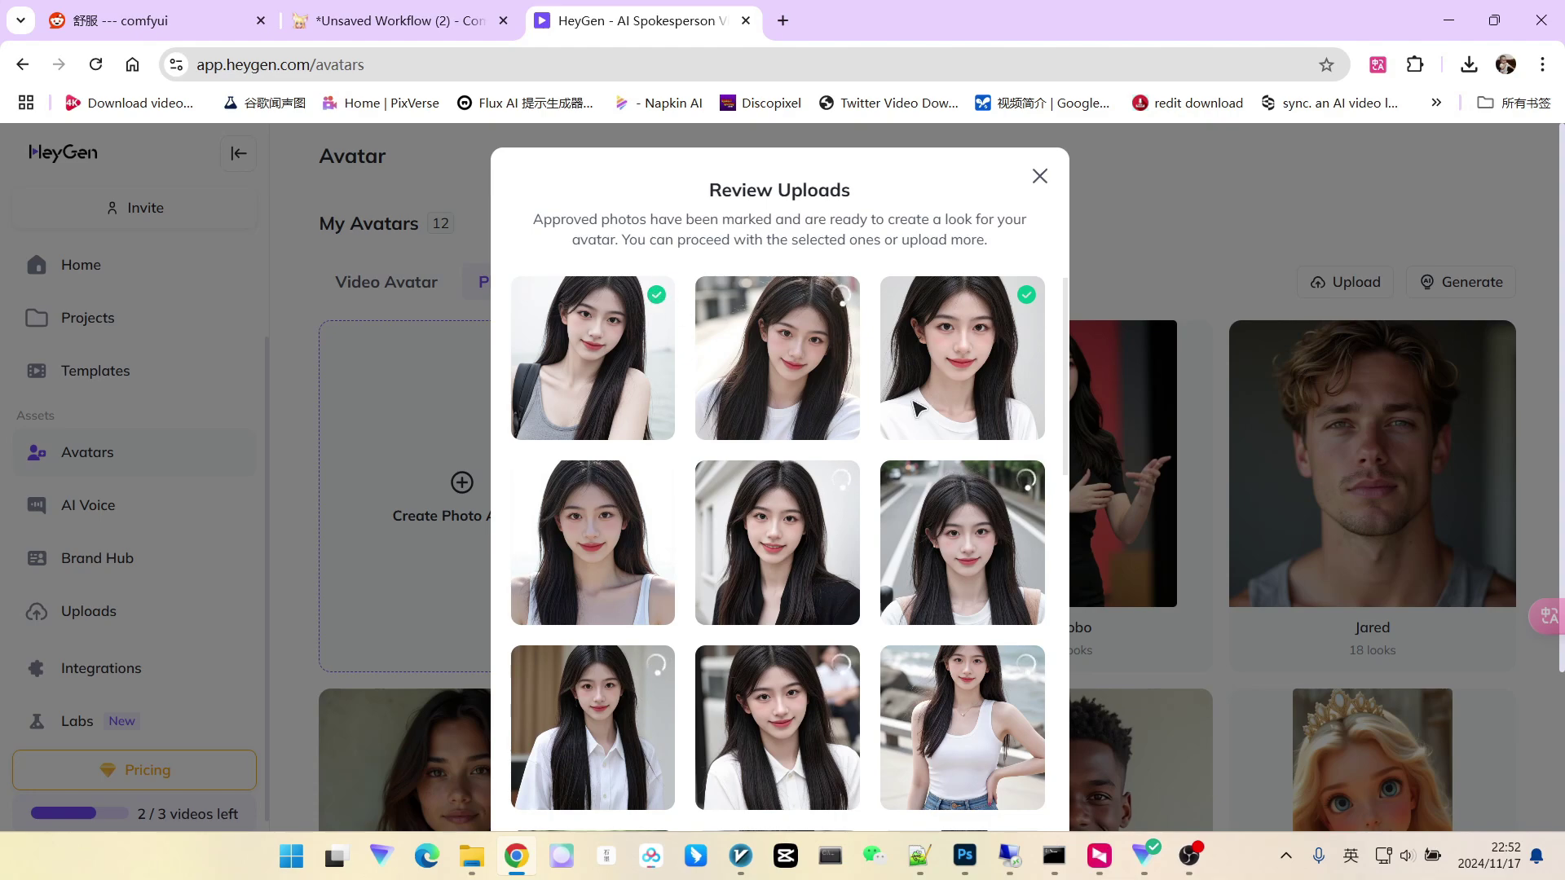
Step: Review the approval marks on all uploaded photos and continue to the avatar details
scroll(918, 408, "down", 8)
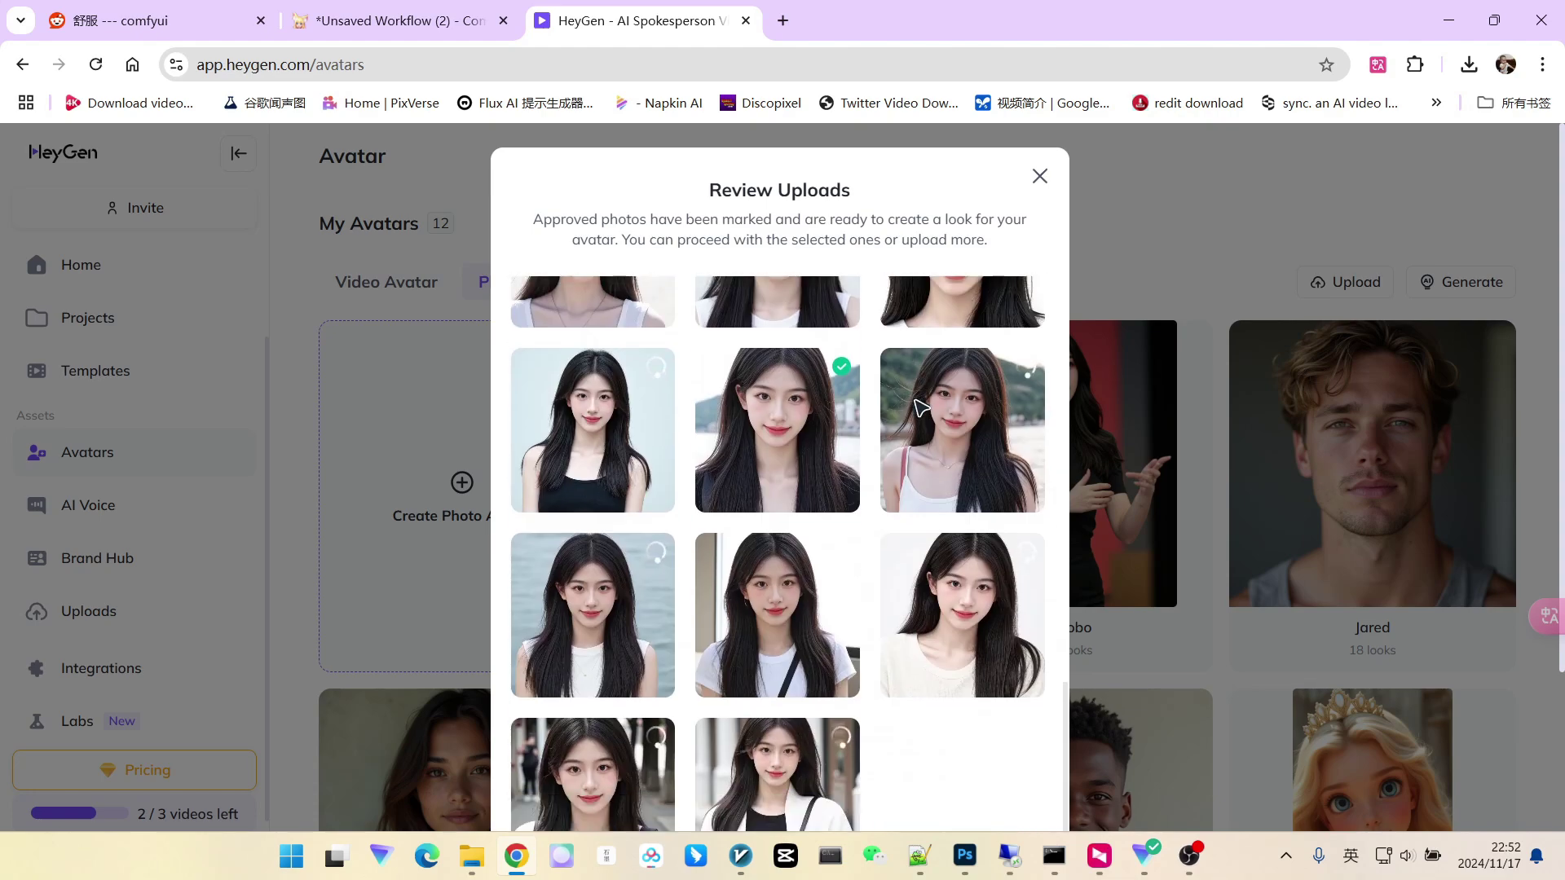
scroll(802, 433, "up", 10)
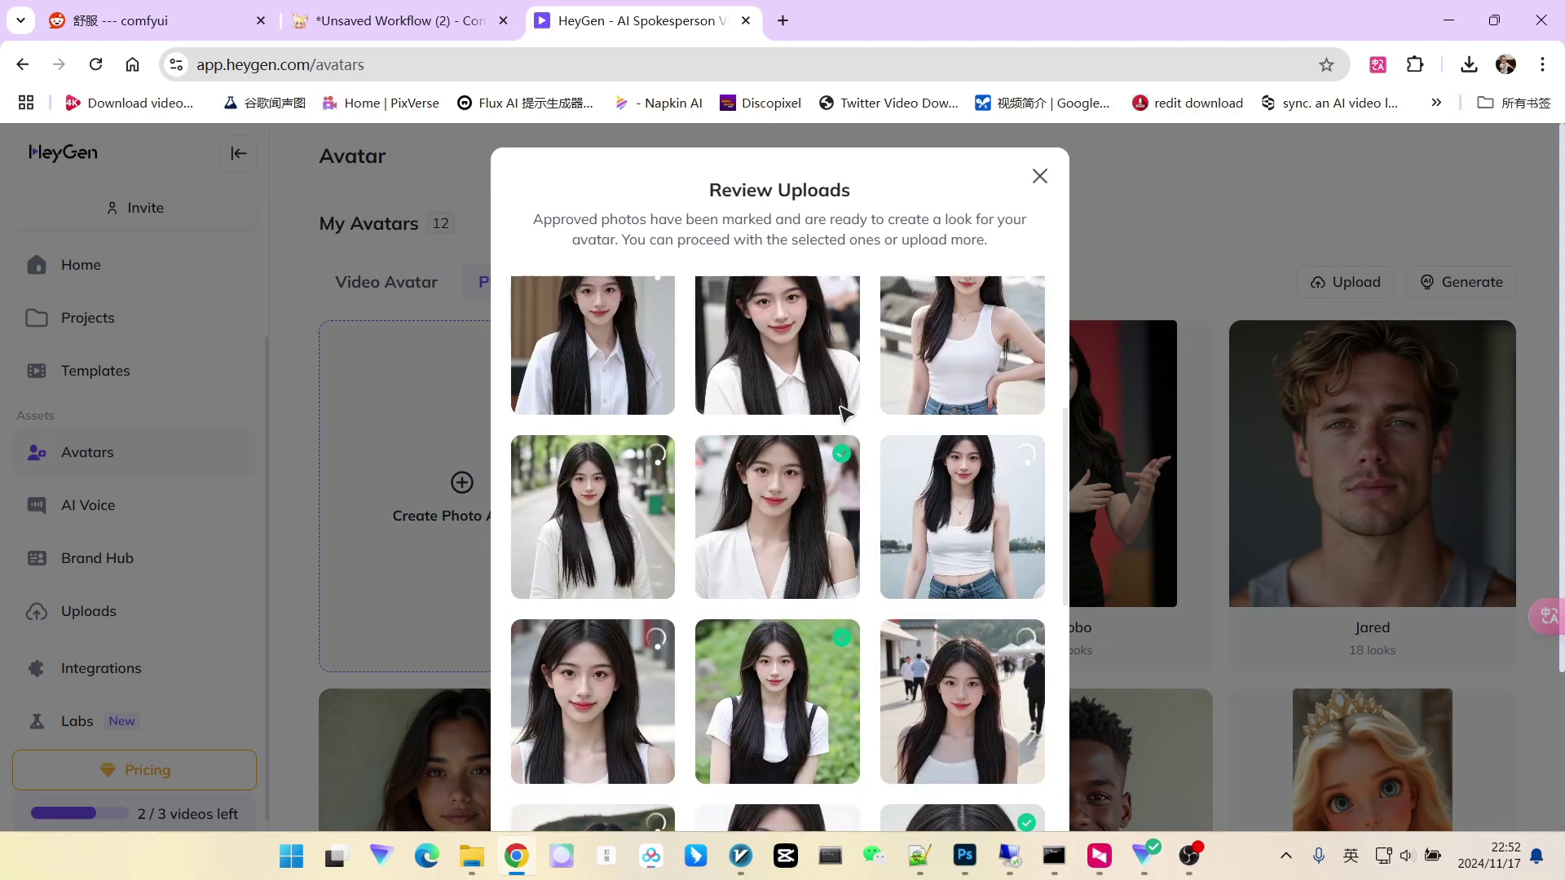
scroll(845, 414, "up", 5)
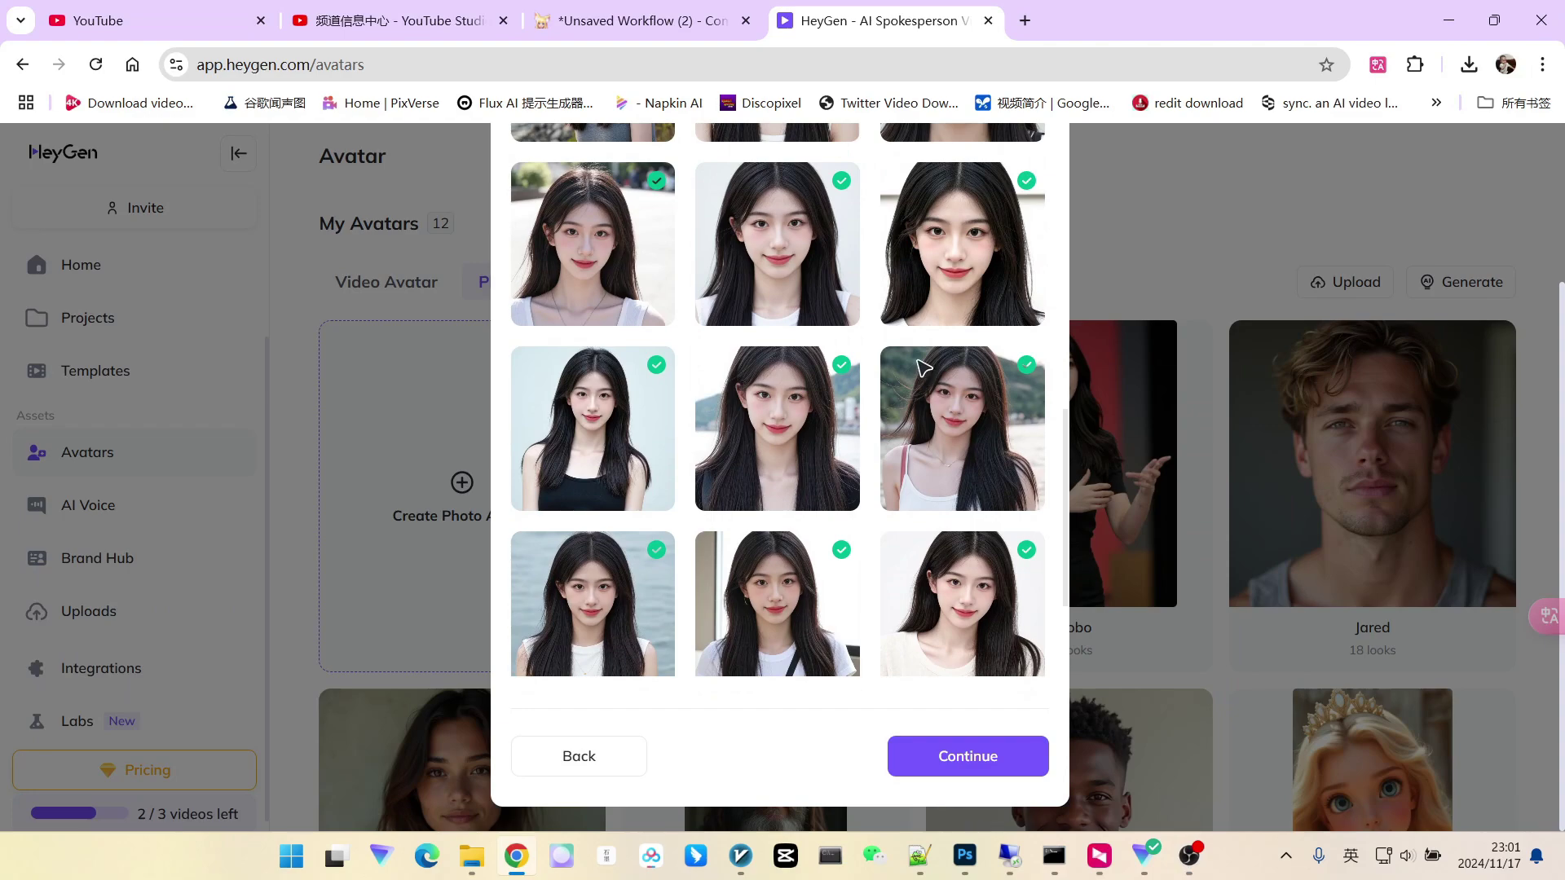
scroll(921, 370, "down", 5)
scroll(921, 375, "up", 10)
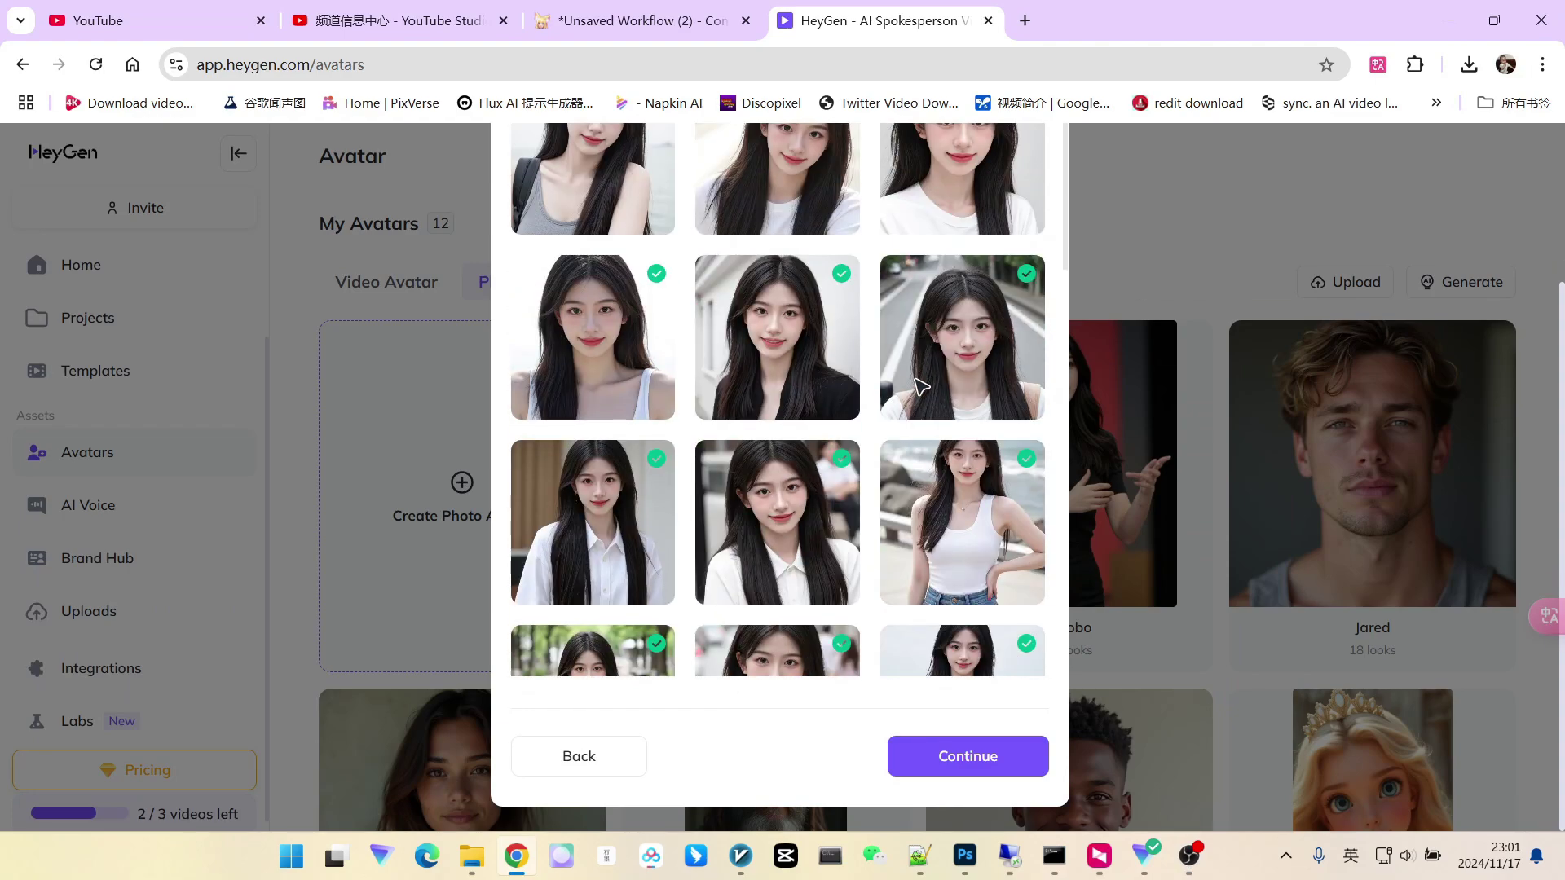
scroll(921, 387, "down", 5)
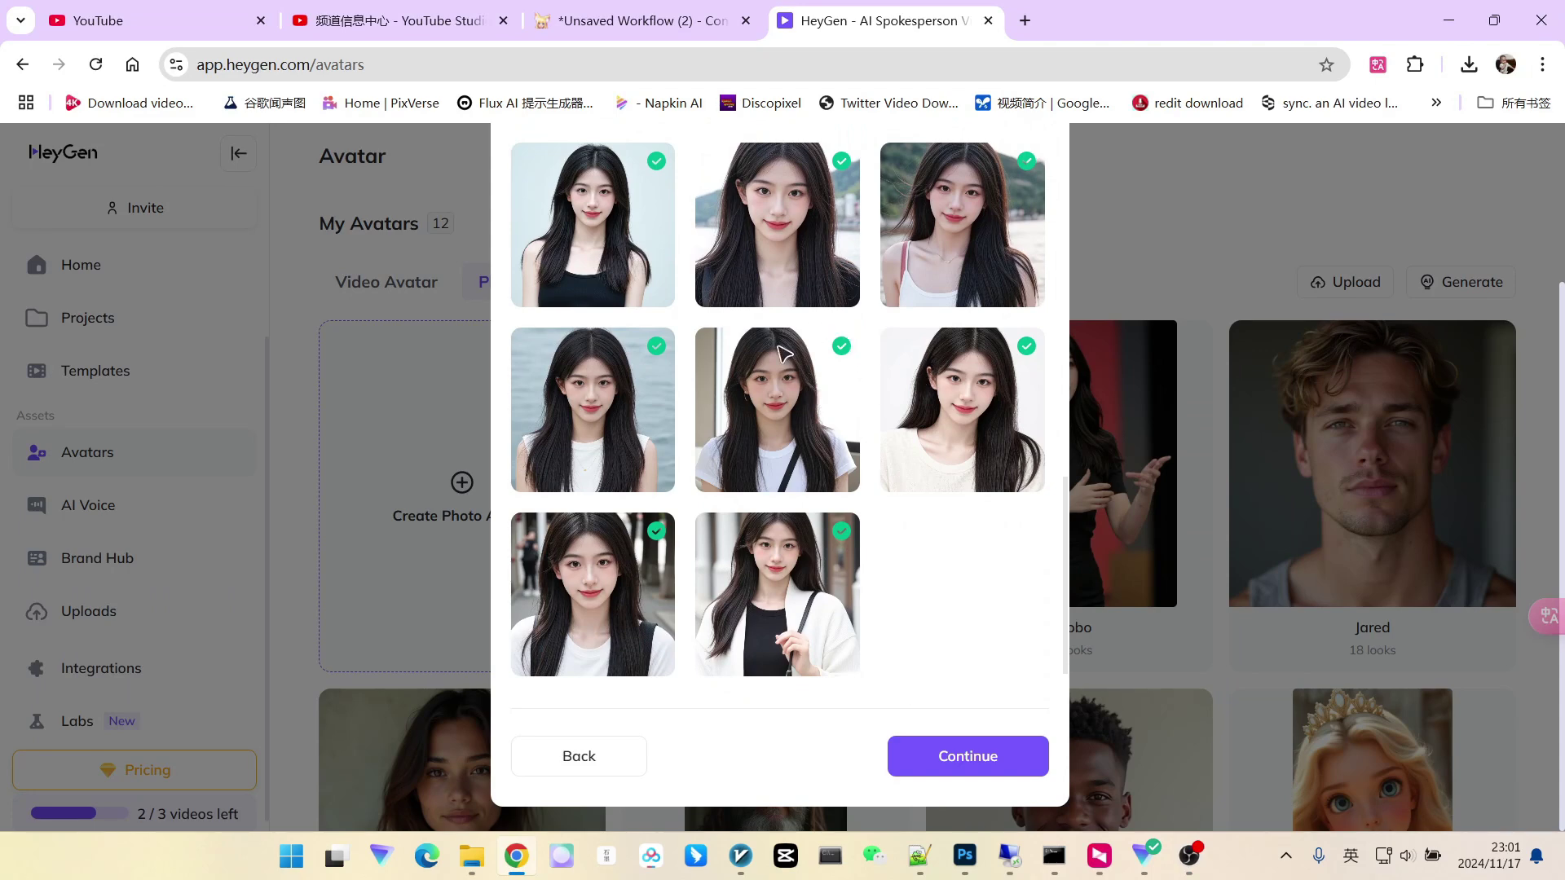
left_click(964, 755)
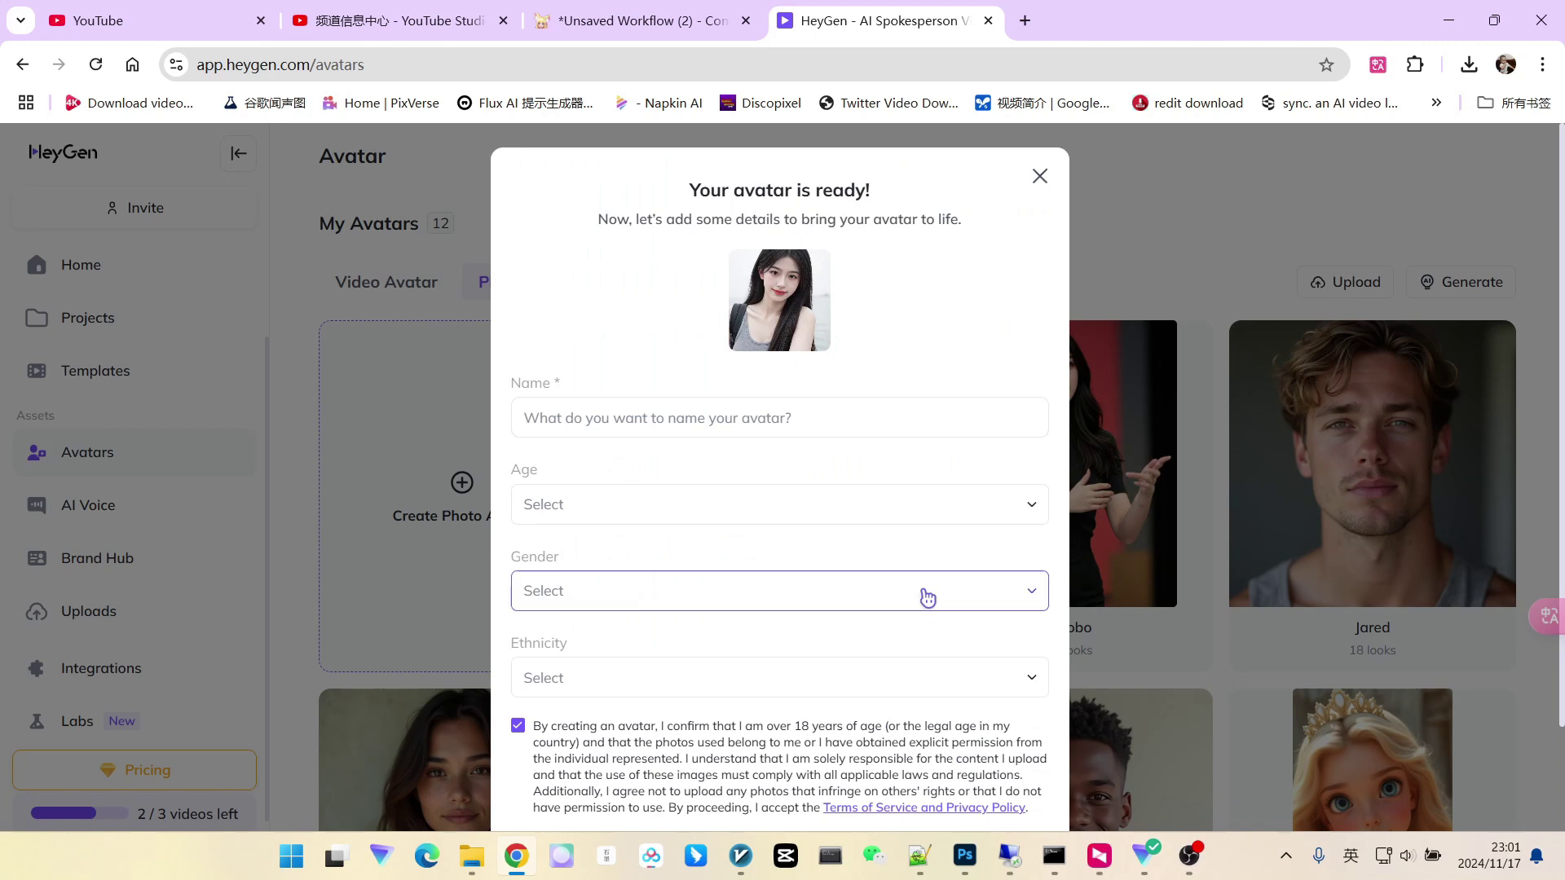
Step: Name the avatar "my digital girl" and set its age to Young Adult and its gender to Woman
left_click(702, 422)
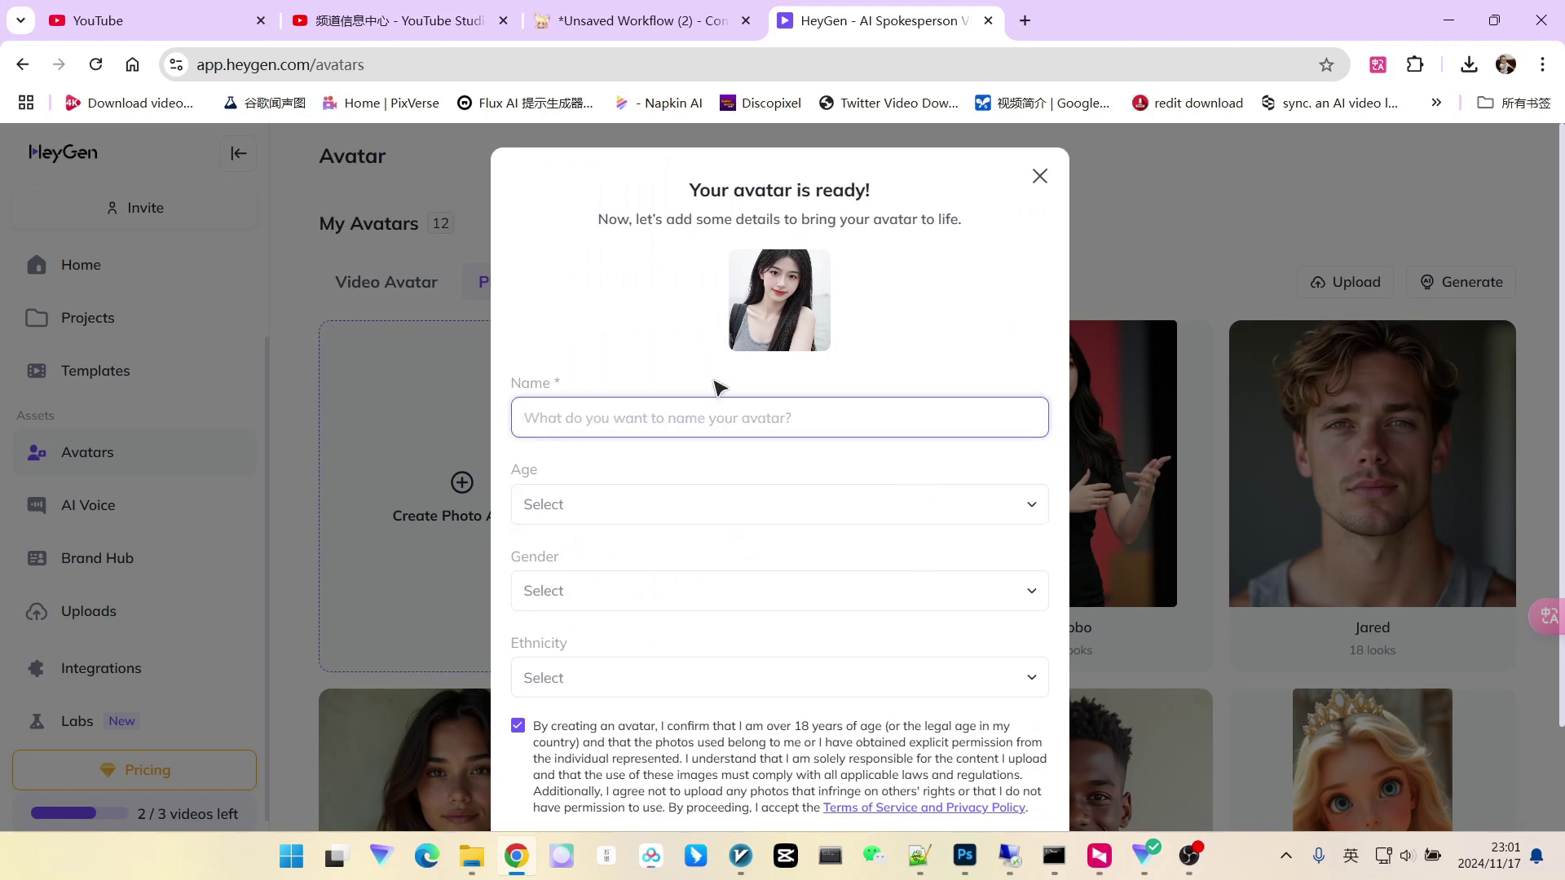
type("my digital girl")
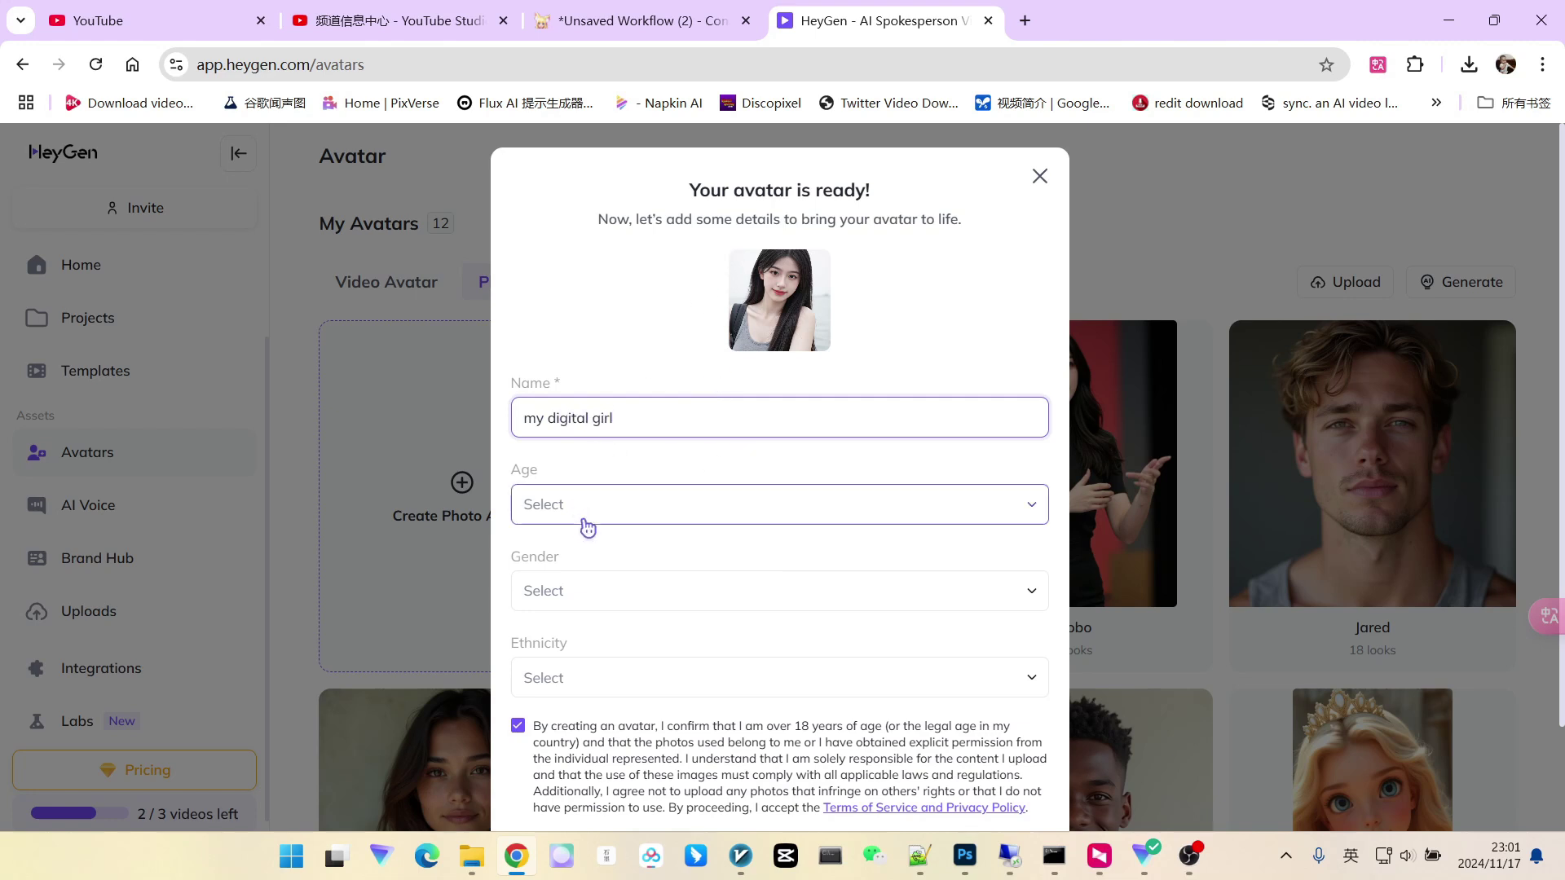
left_click(637, 504)
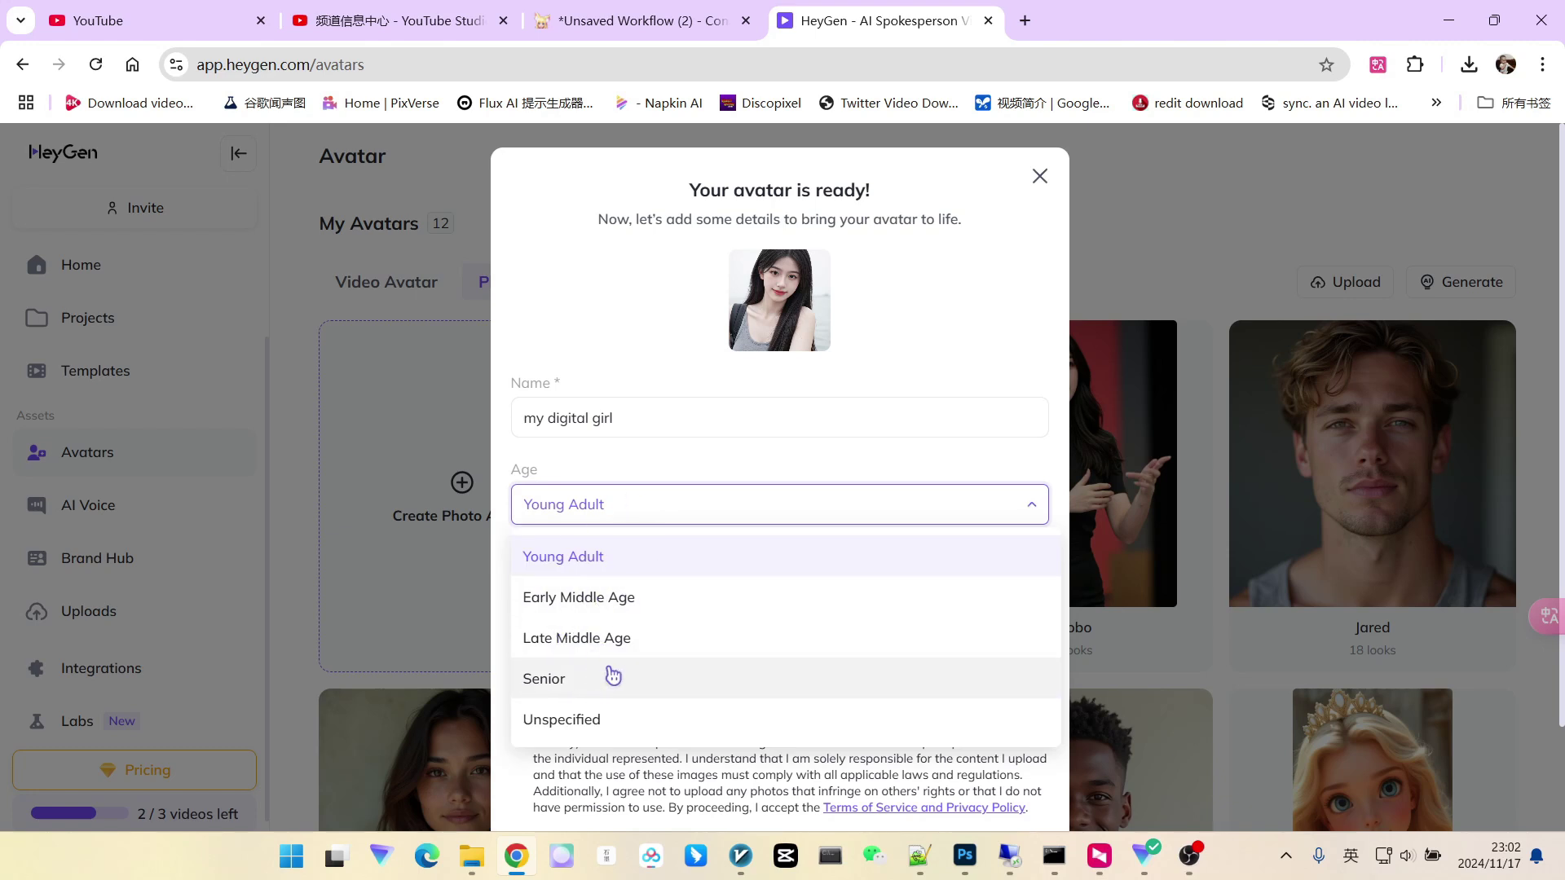
left_click(615, 556)
scroll(599, 559, "down", 2)
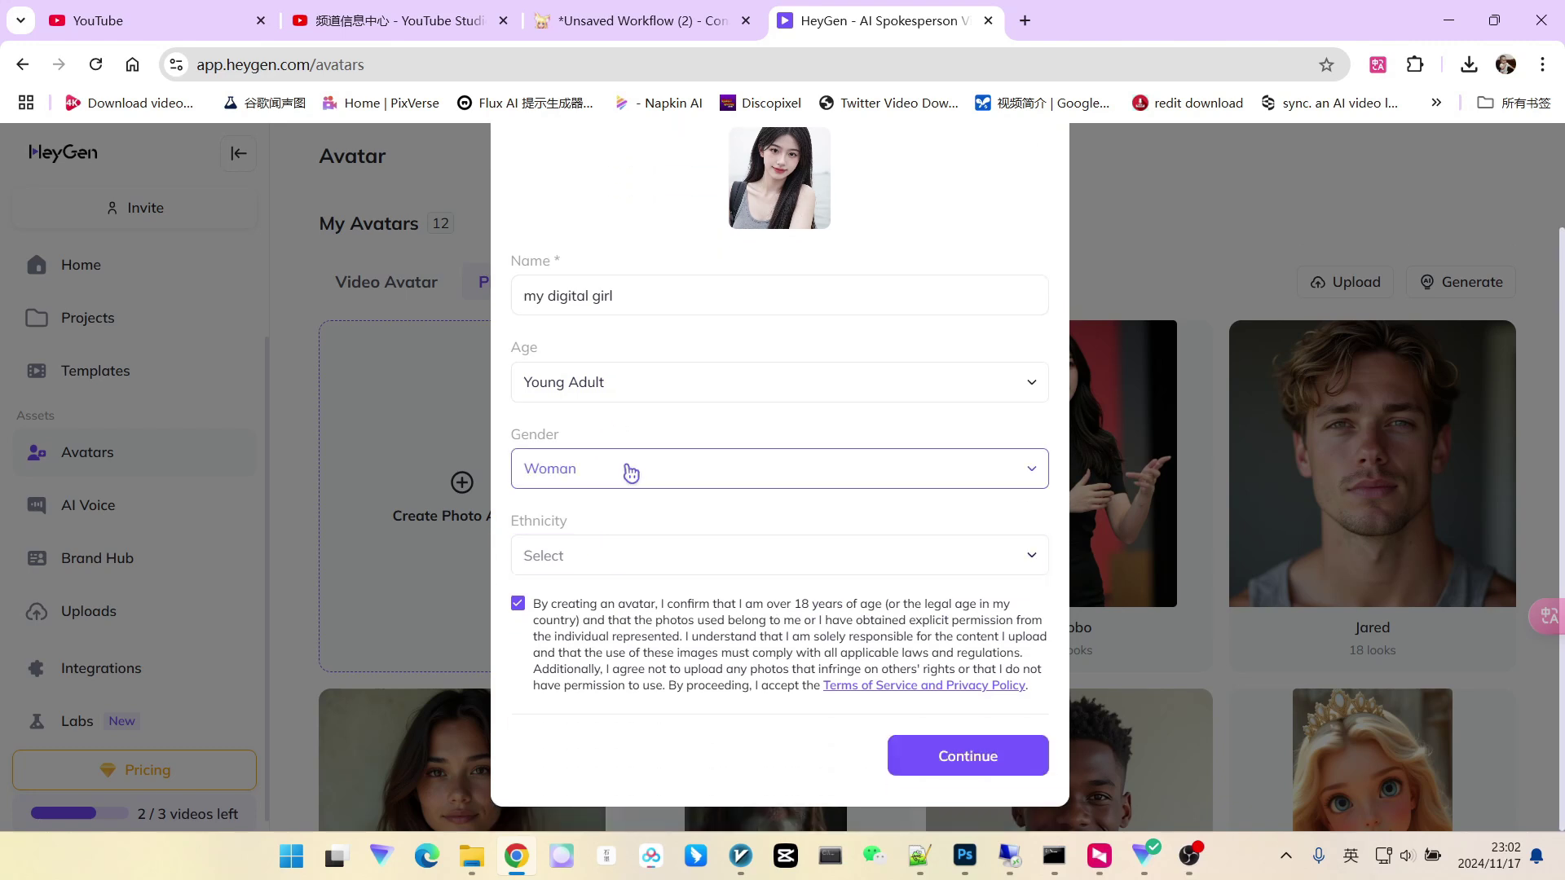
Step: Set the avatar's ethnicity to East Asian (Chinese, Japanese, Korean) and continue to create the avatar
left_click(628, 468)
left_click(576, 561)
left_click(599, 559)
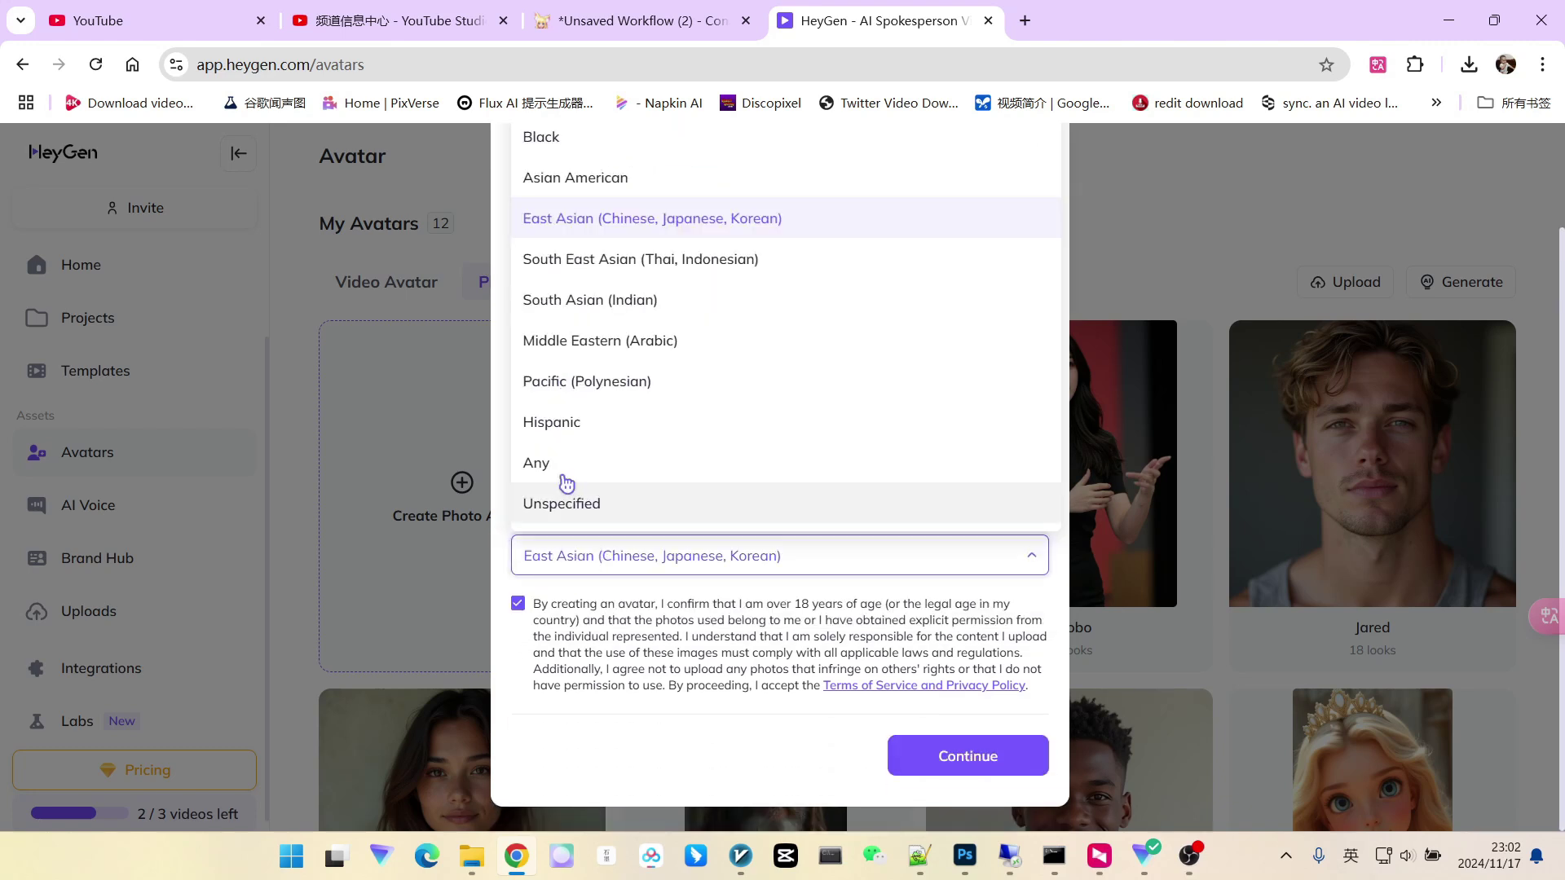
left_click(559, 220)
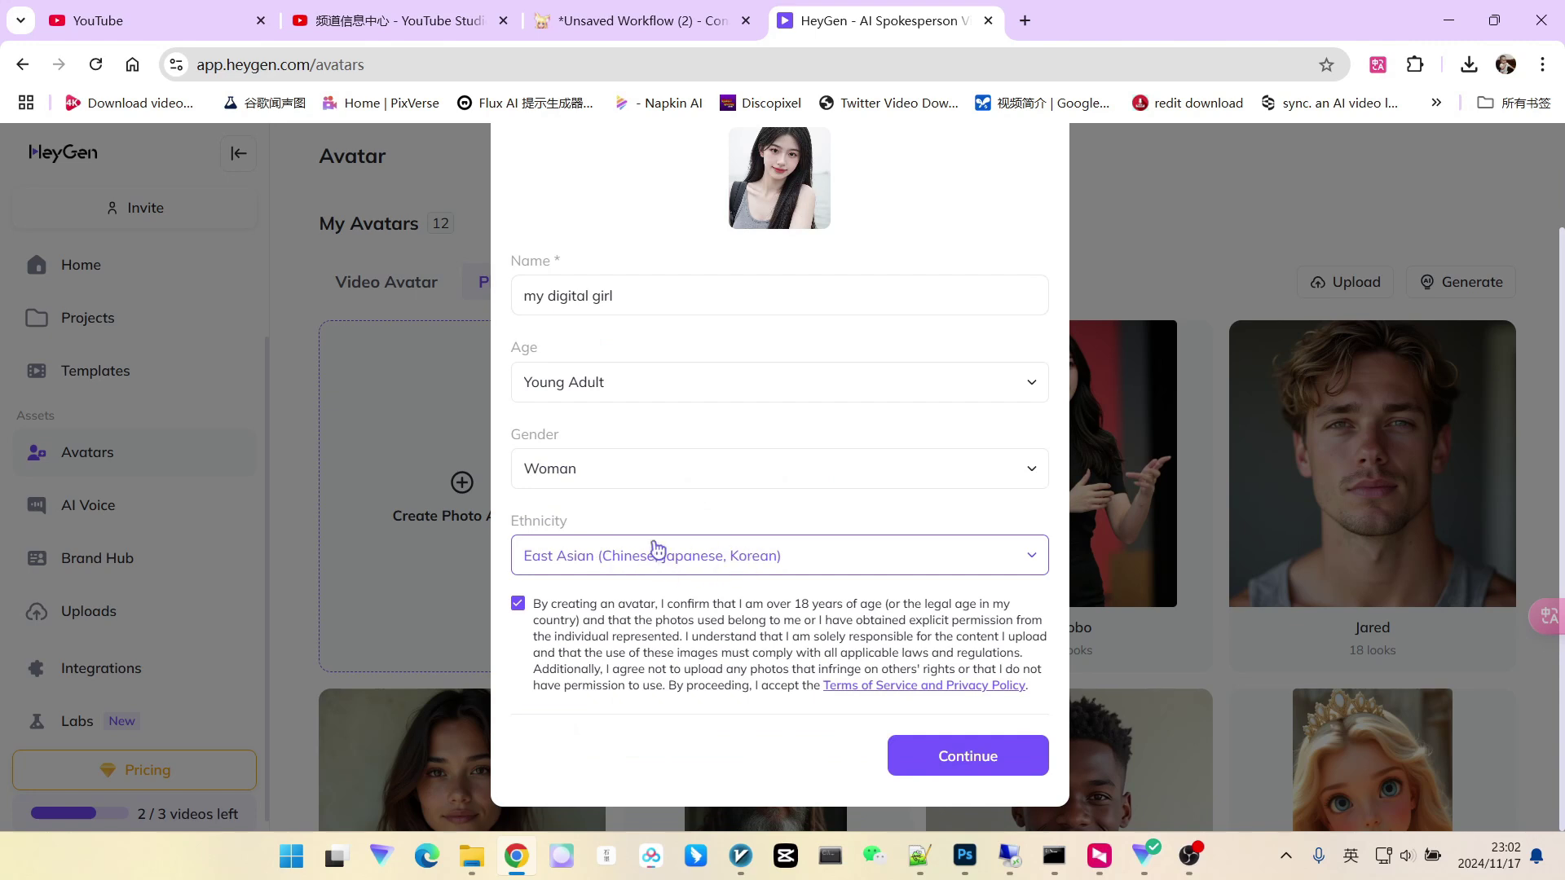
left_click(982, 760)
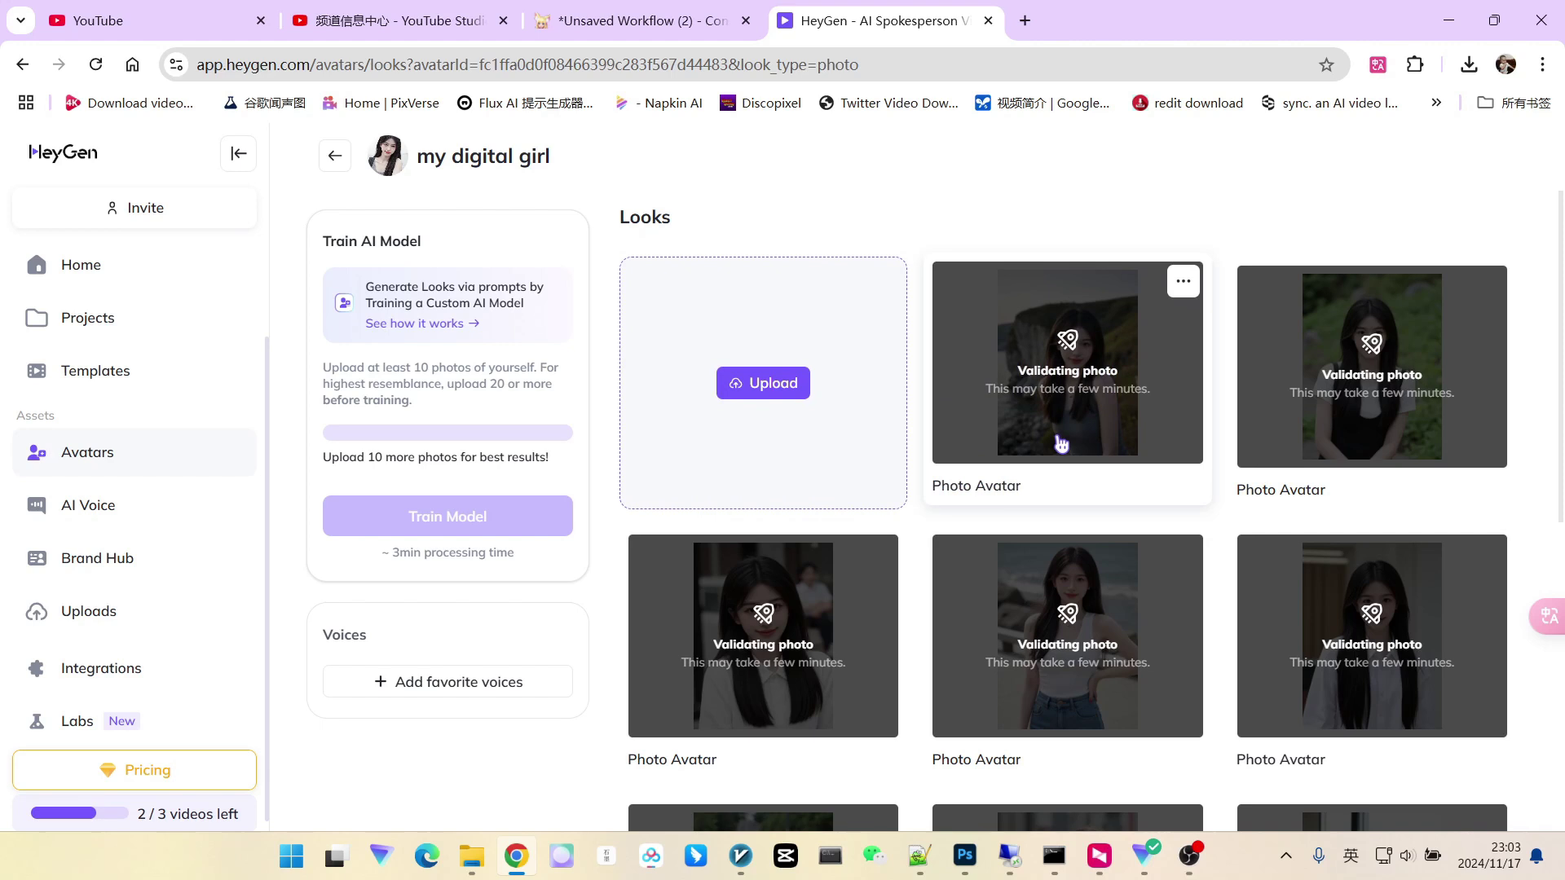
Step: Look through all uploaded photos of the my digital girl avatar and check which ones pass validation
scroll(1058, 444, "down", 1)
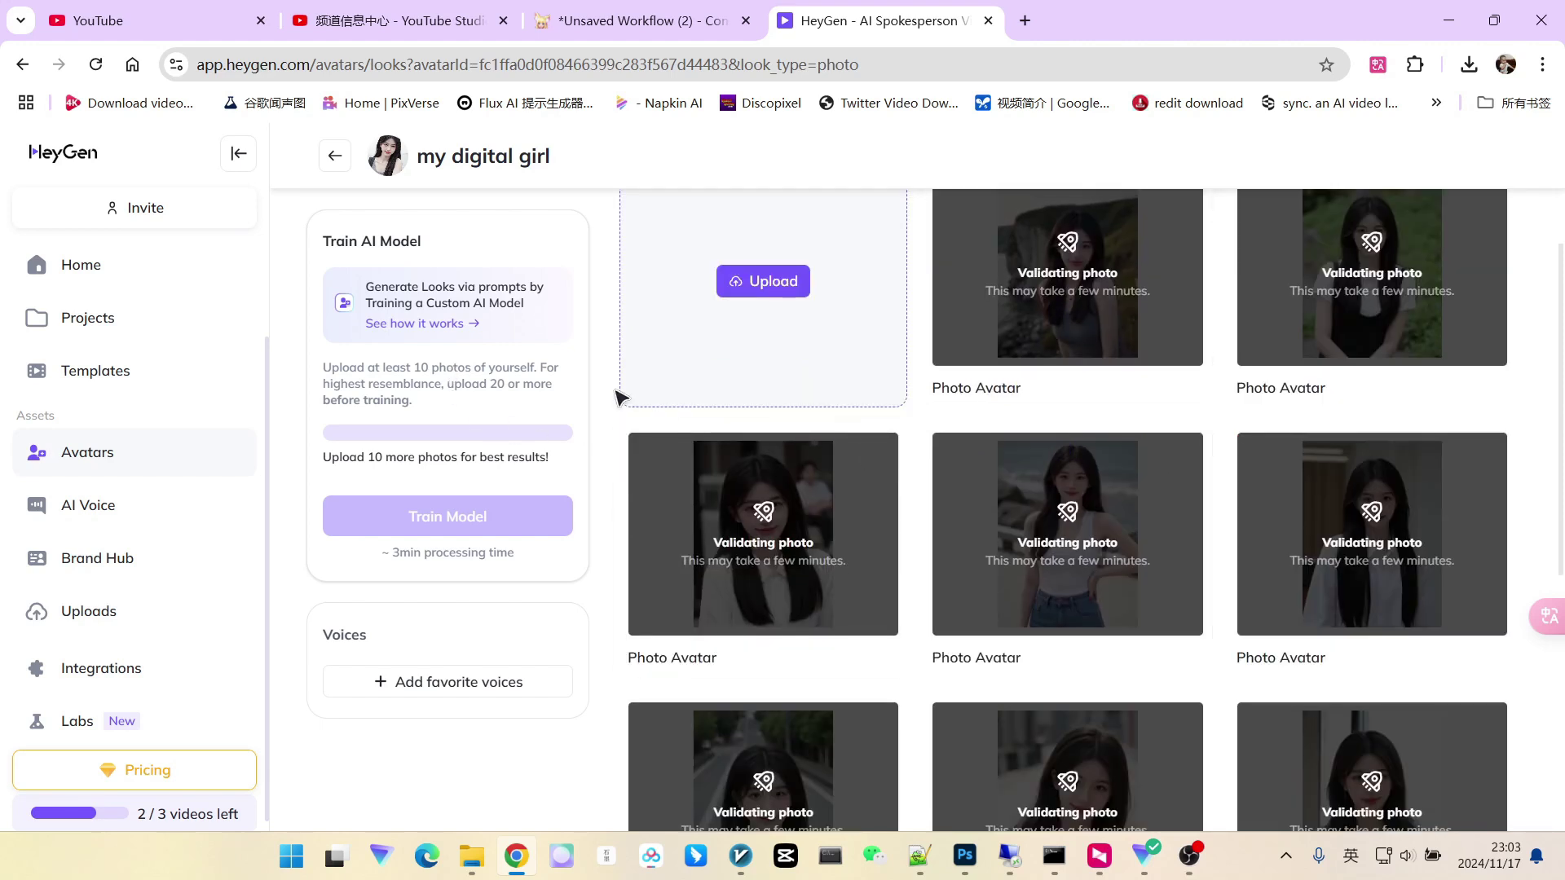
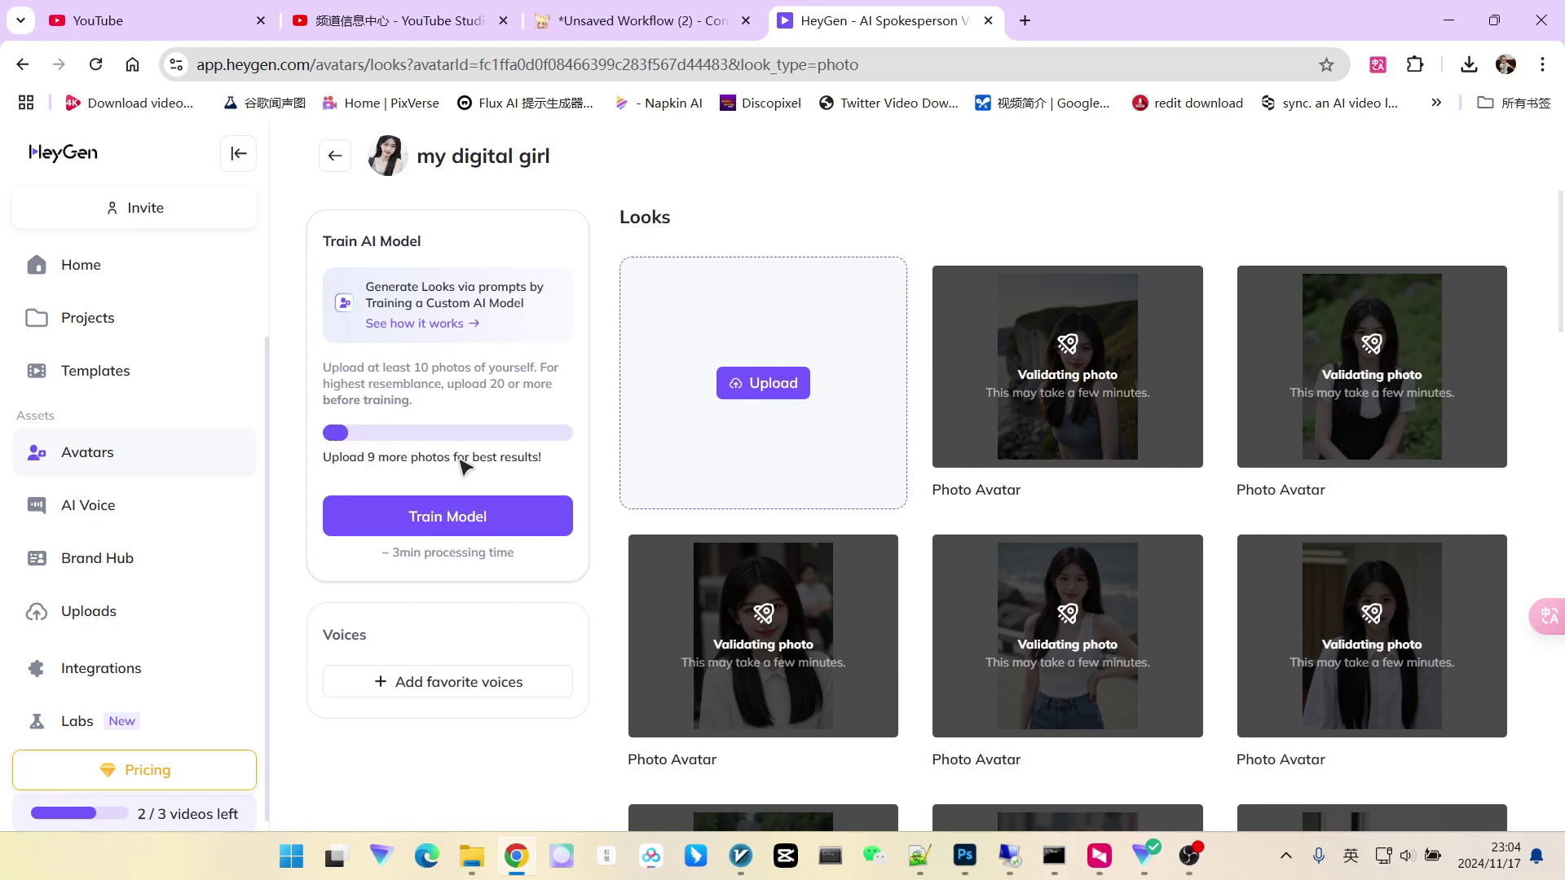
scroll(1145, 432, "down", 3)
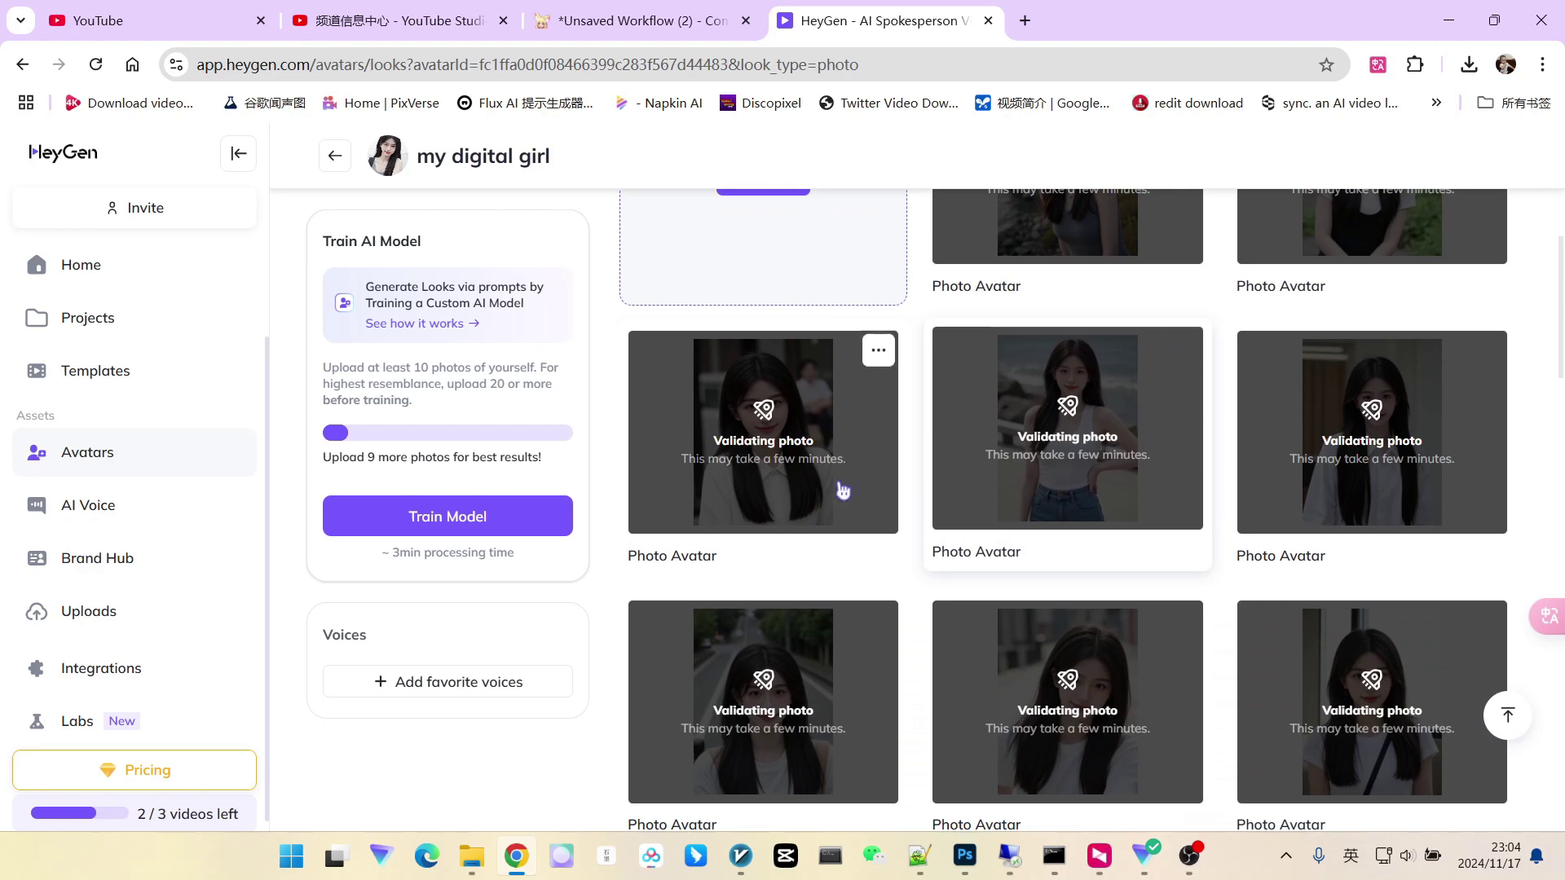
scroll(1106, 454, "up", 3)
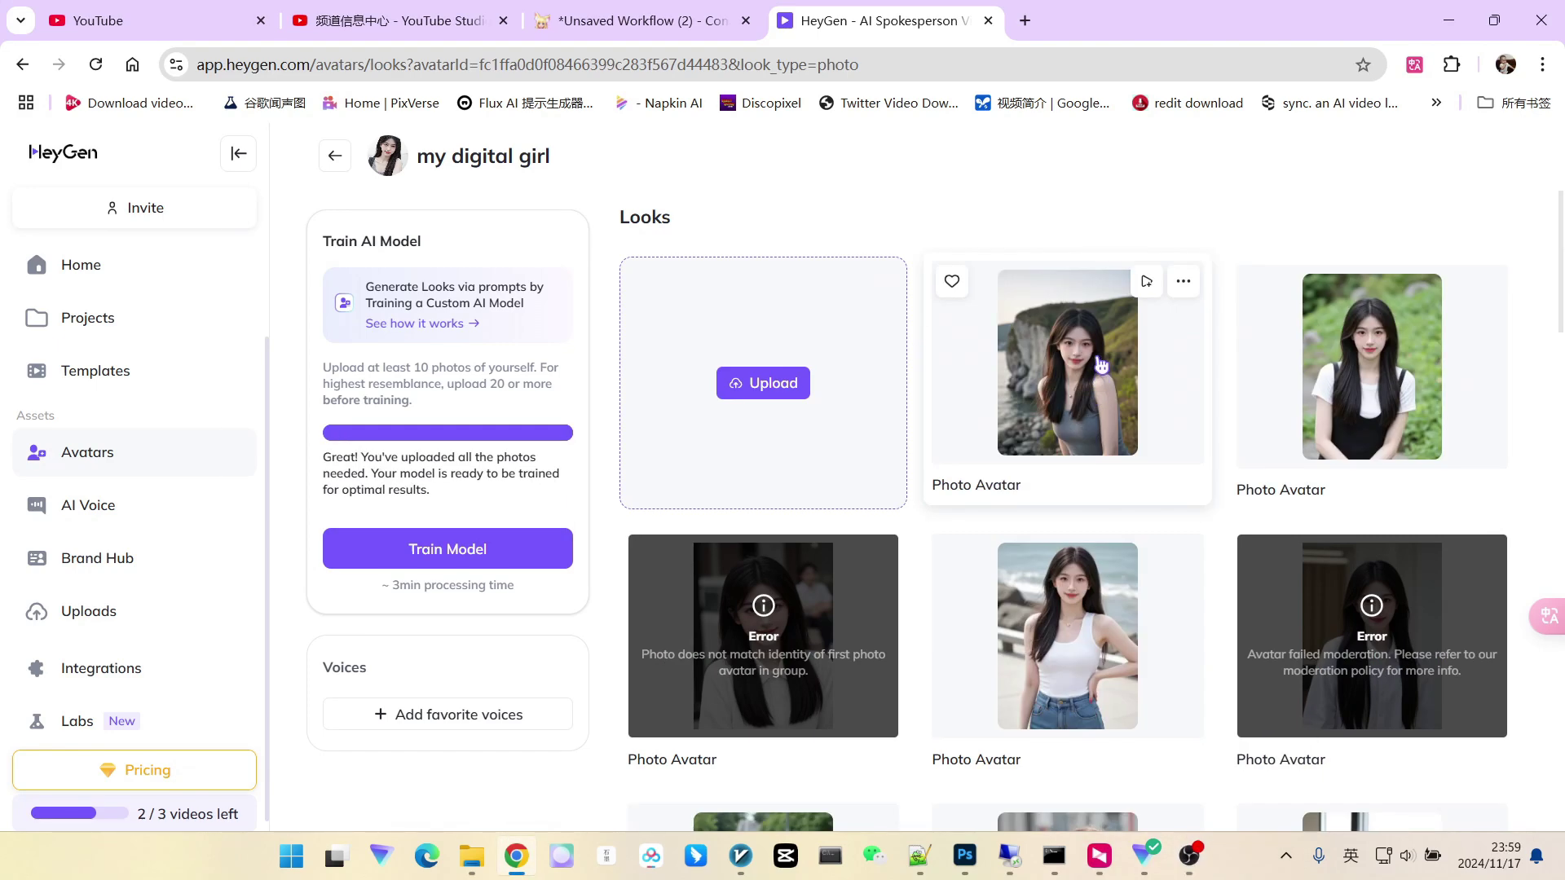
scroll(1101, 366, "down", 3)
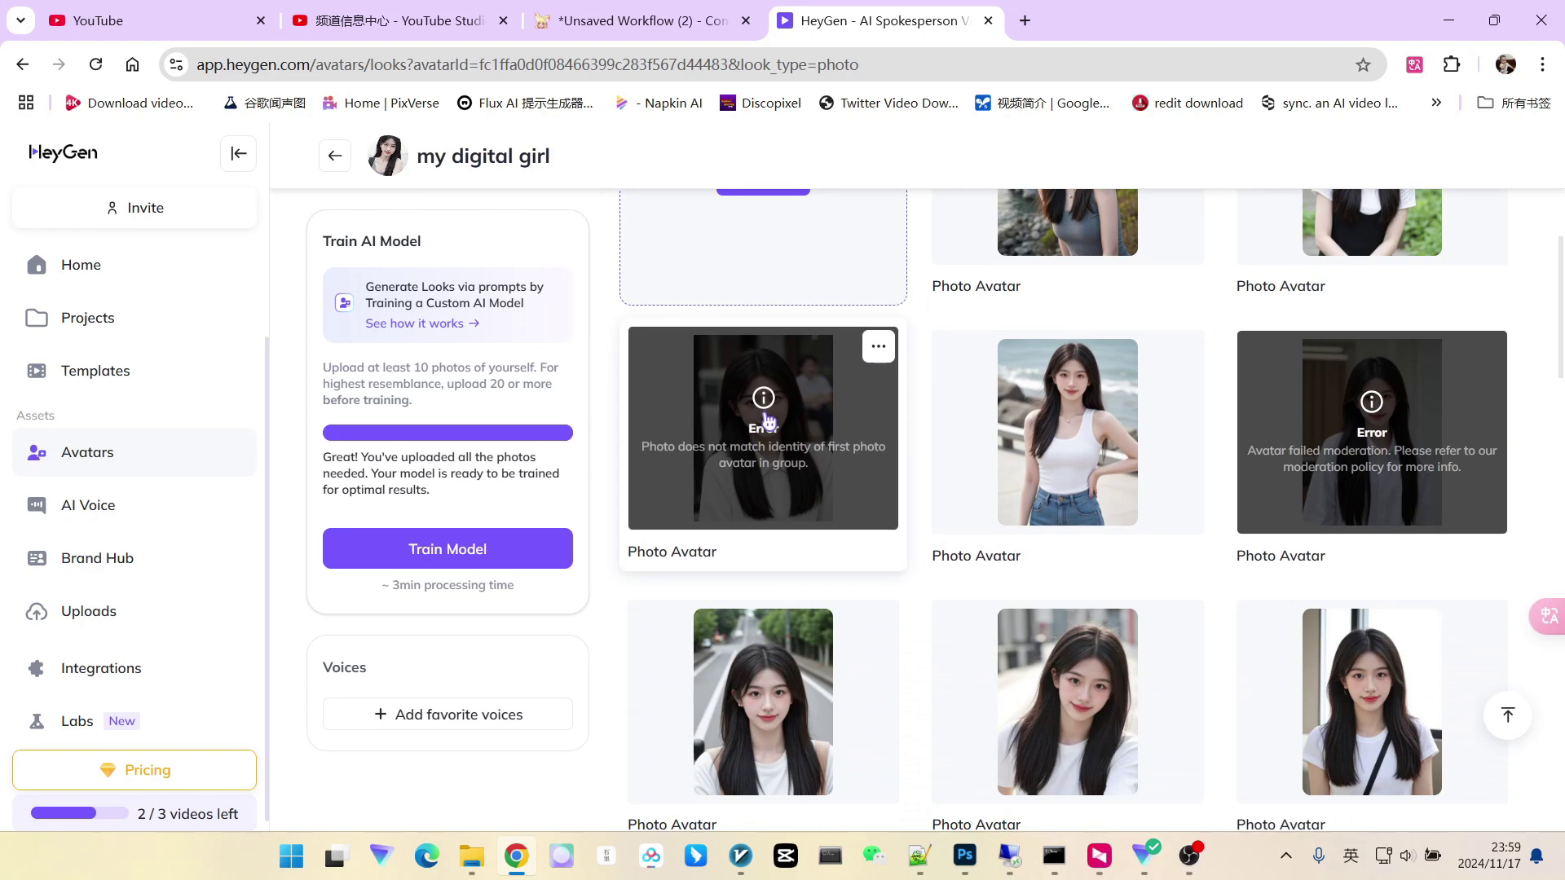
scroll(1392, 465, "down", 1)
scroll(1392, 464, "down", 8)
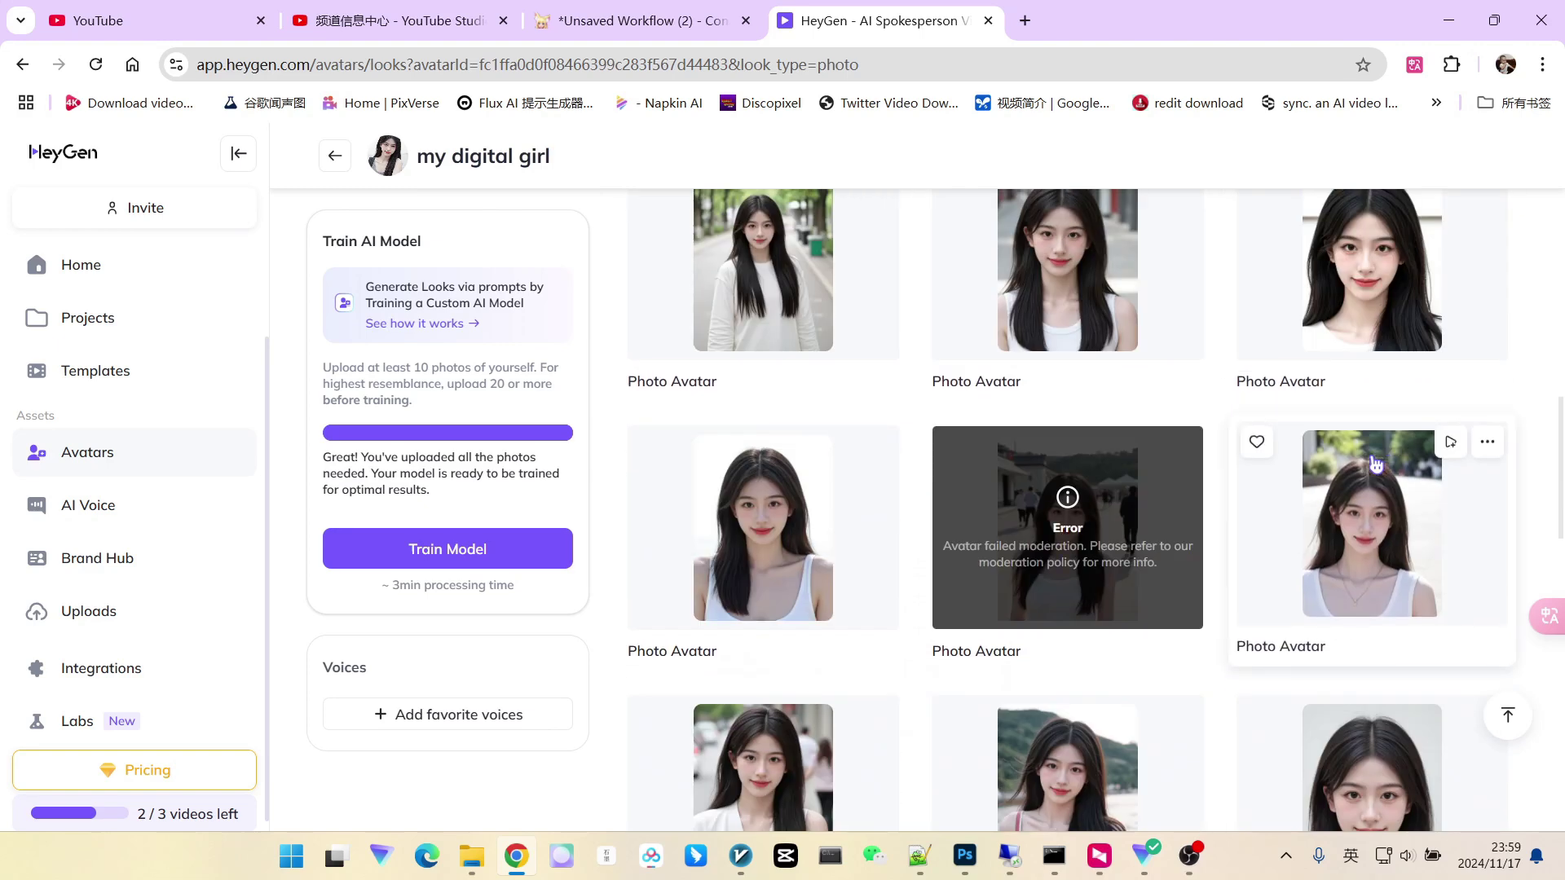
scroll(1119, 494, "up", 5)
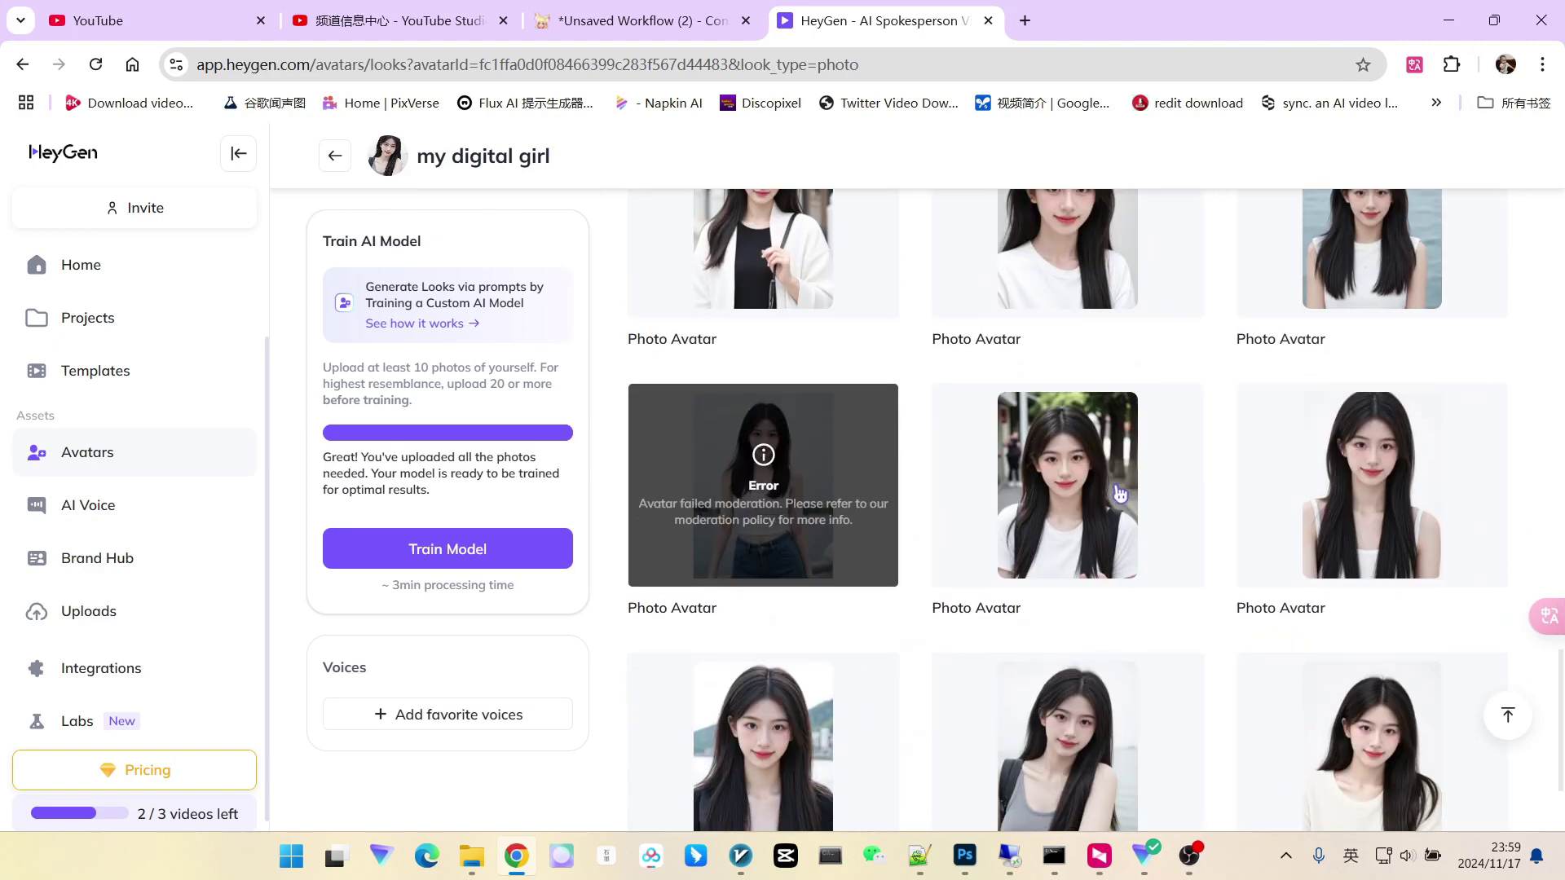
scroll(853, 473, "down", 2)
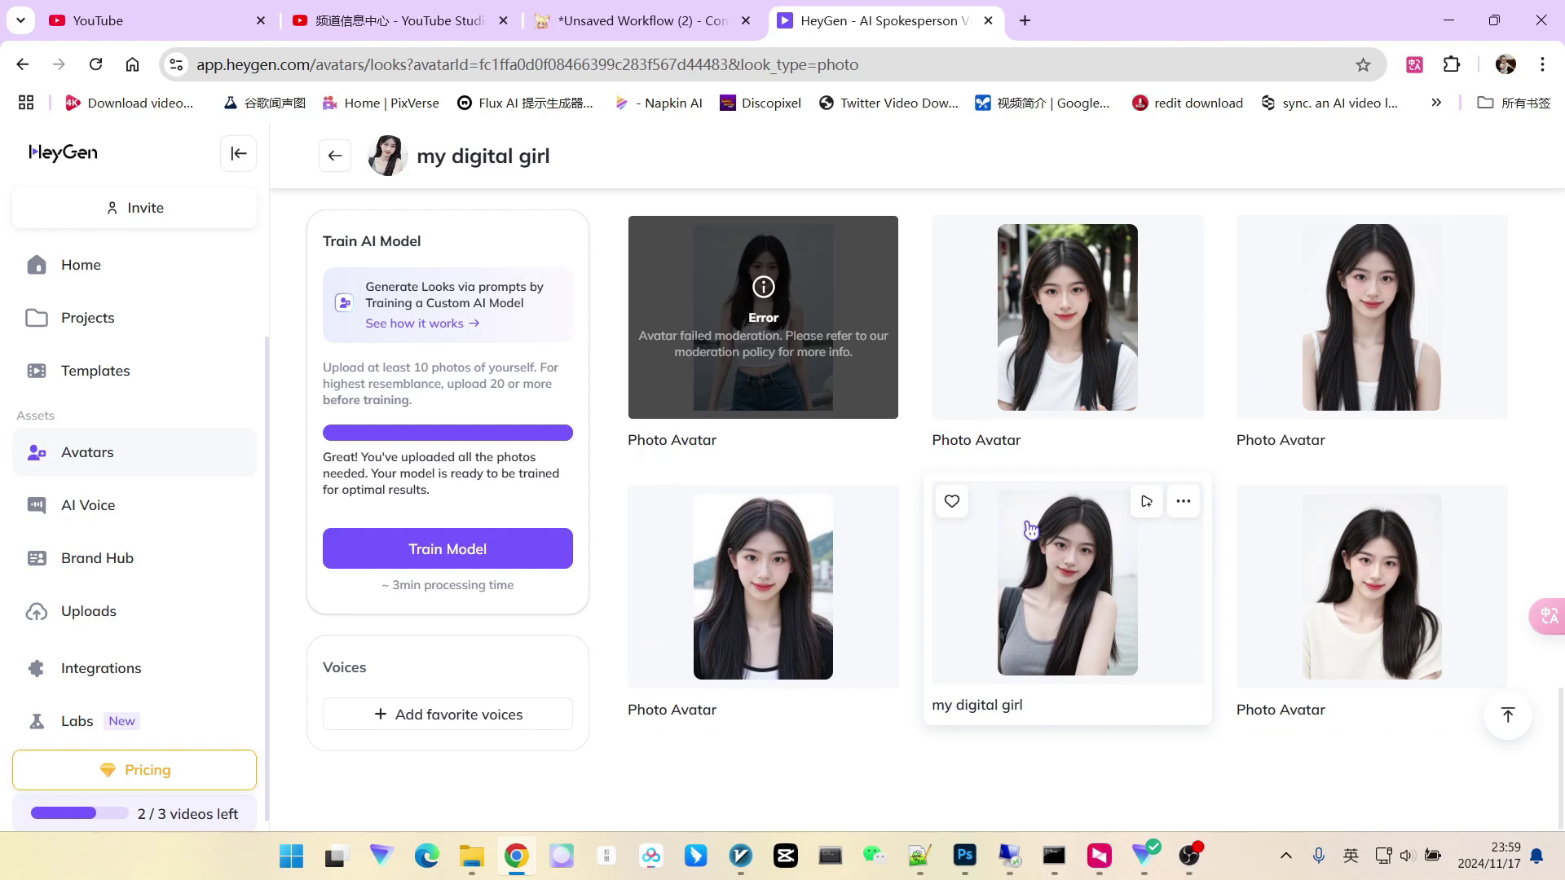
scroll(1030, 528, "up", 4)
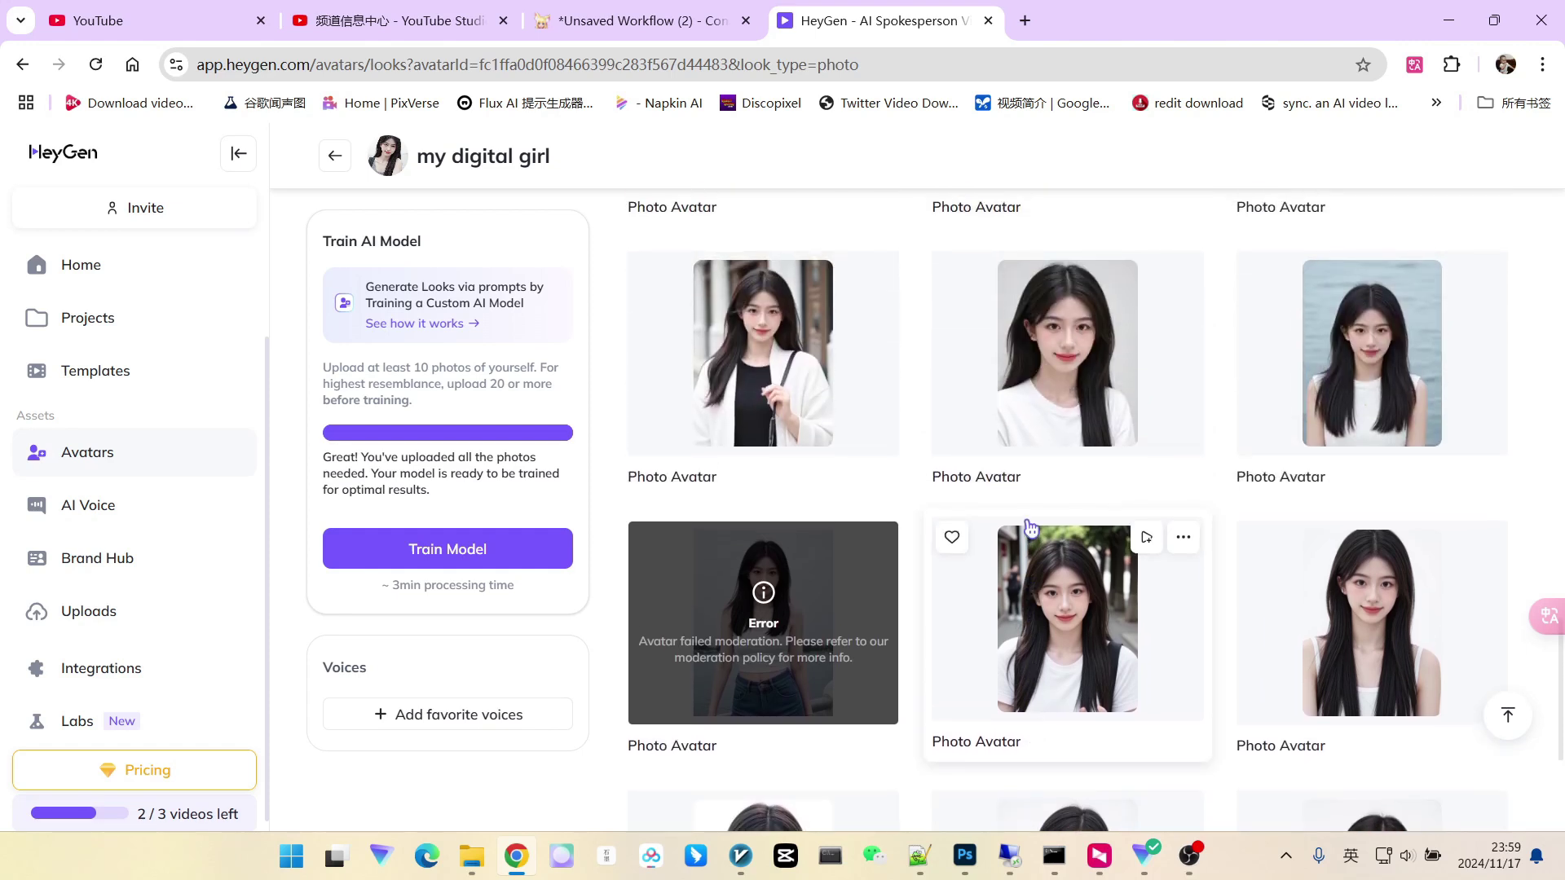
scroll(1029, 528, "down", 1)
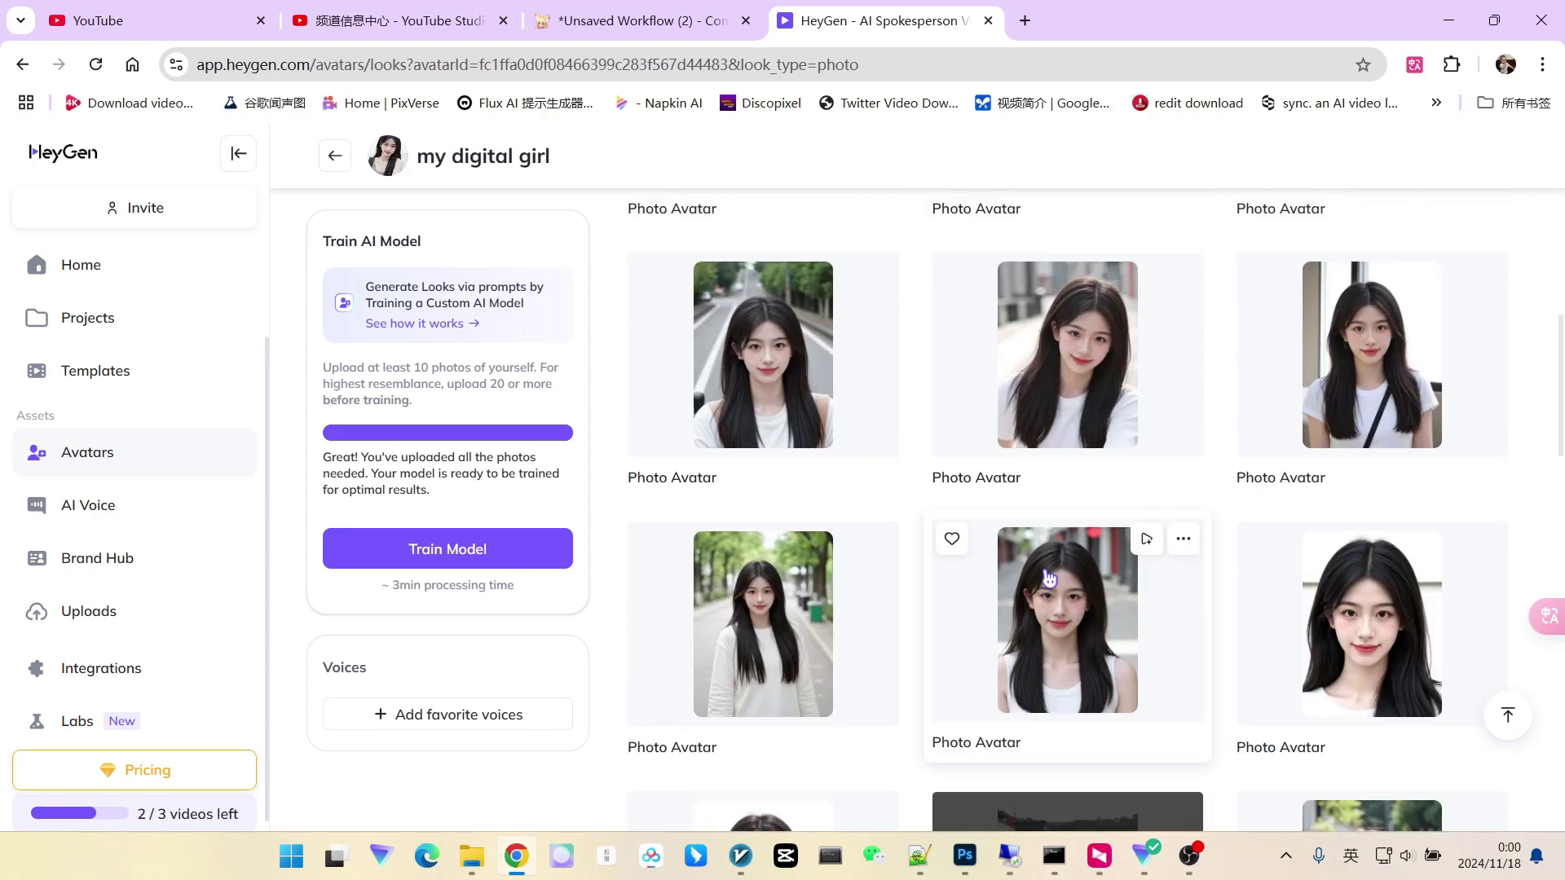
scroll(1084, 503, "up", 1)
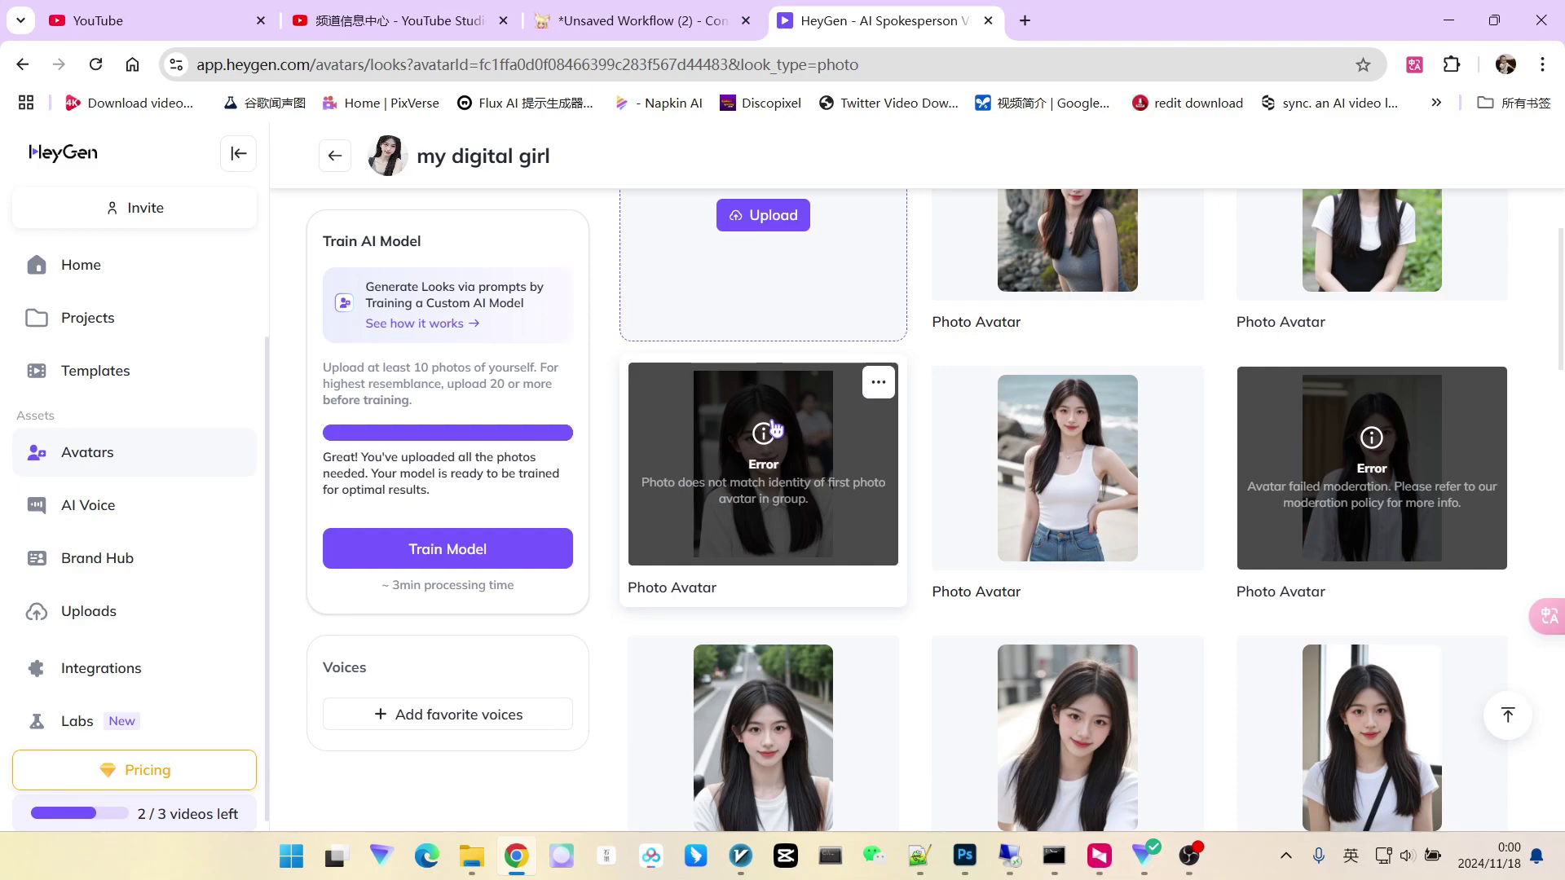
scroll(842, 534, "down", 5)
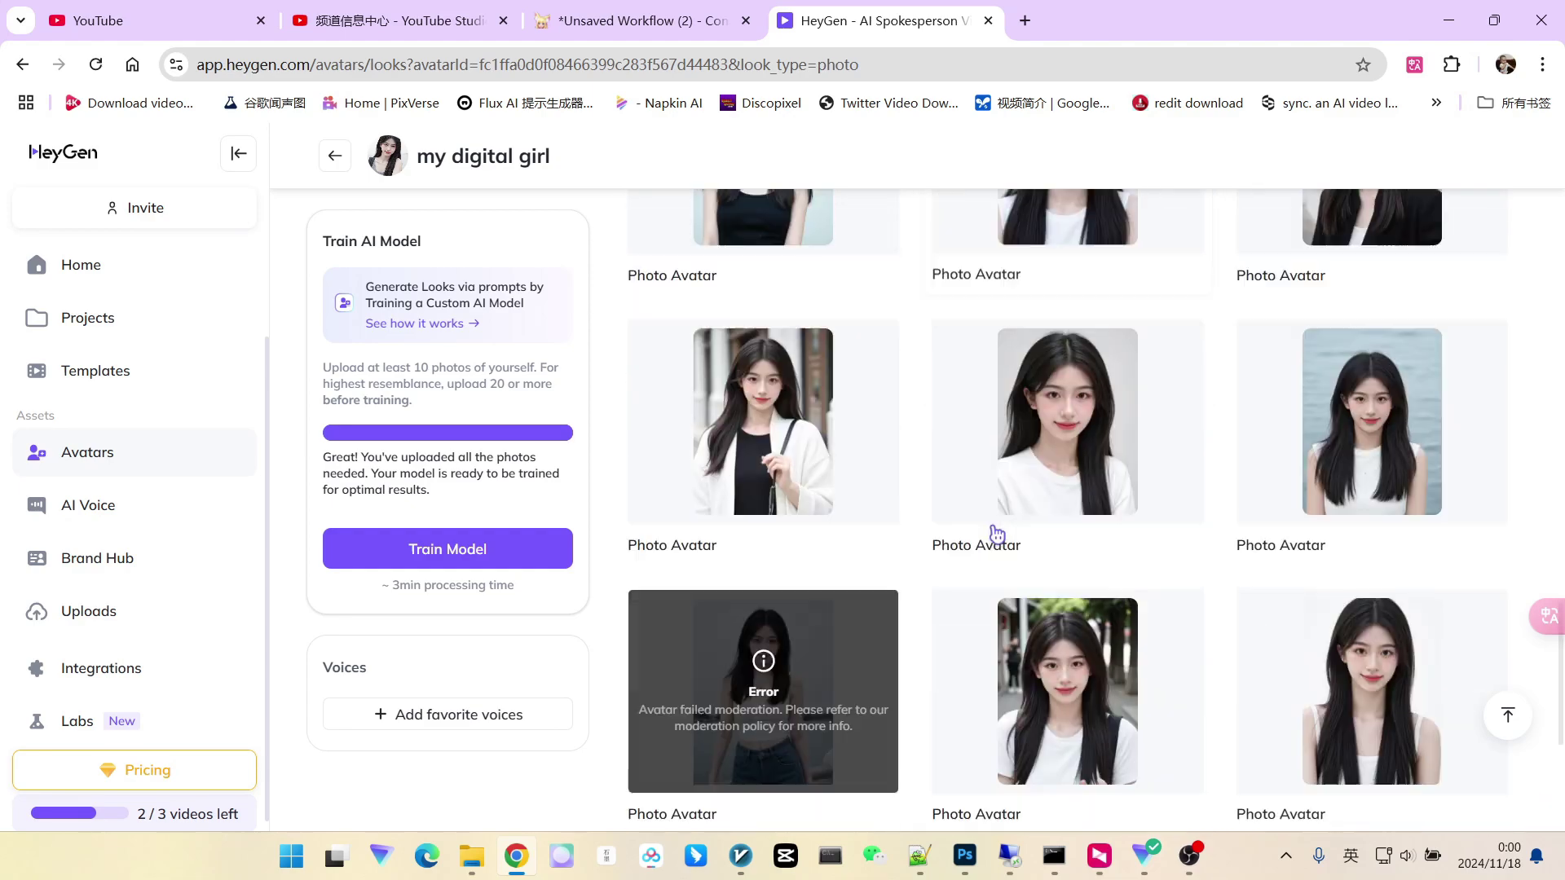
scroll(1080, 582, "down", 10)
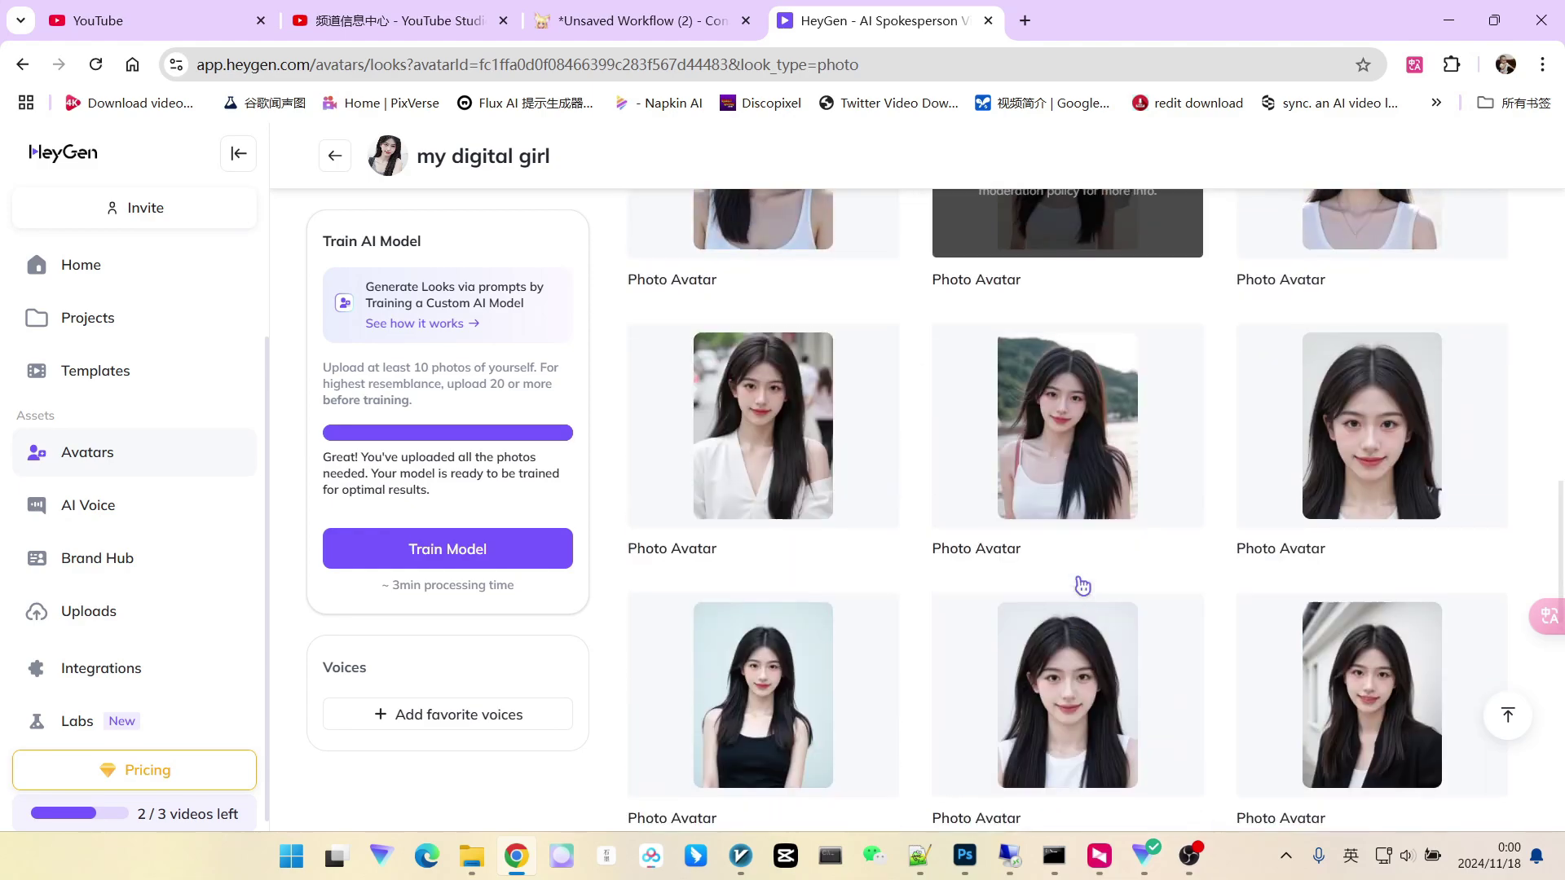
scroll(1080, 582, "up", 10)
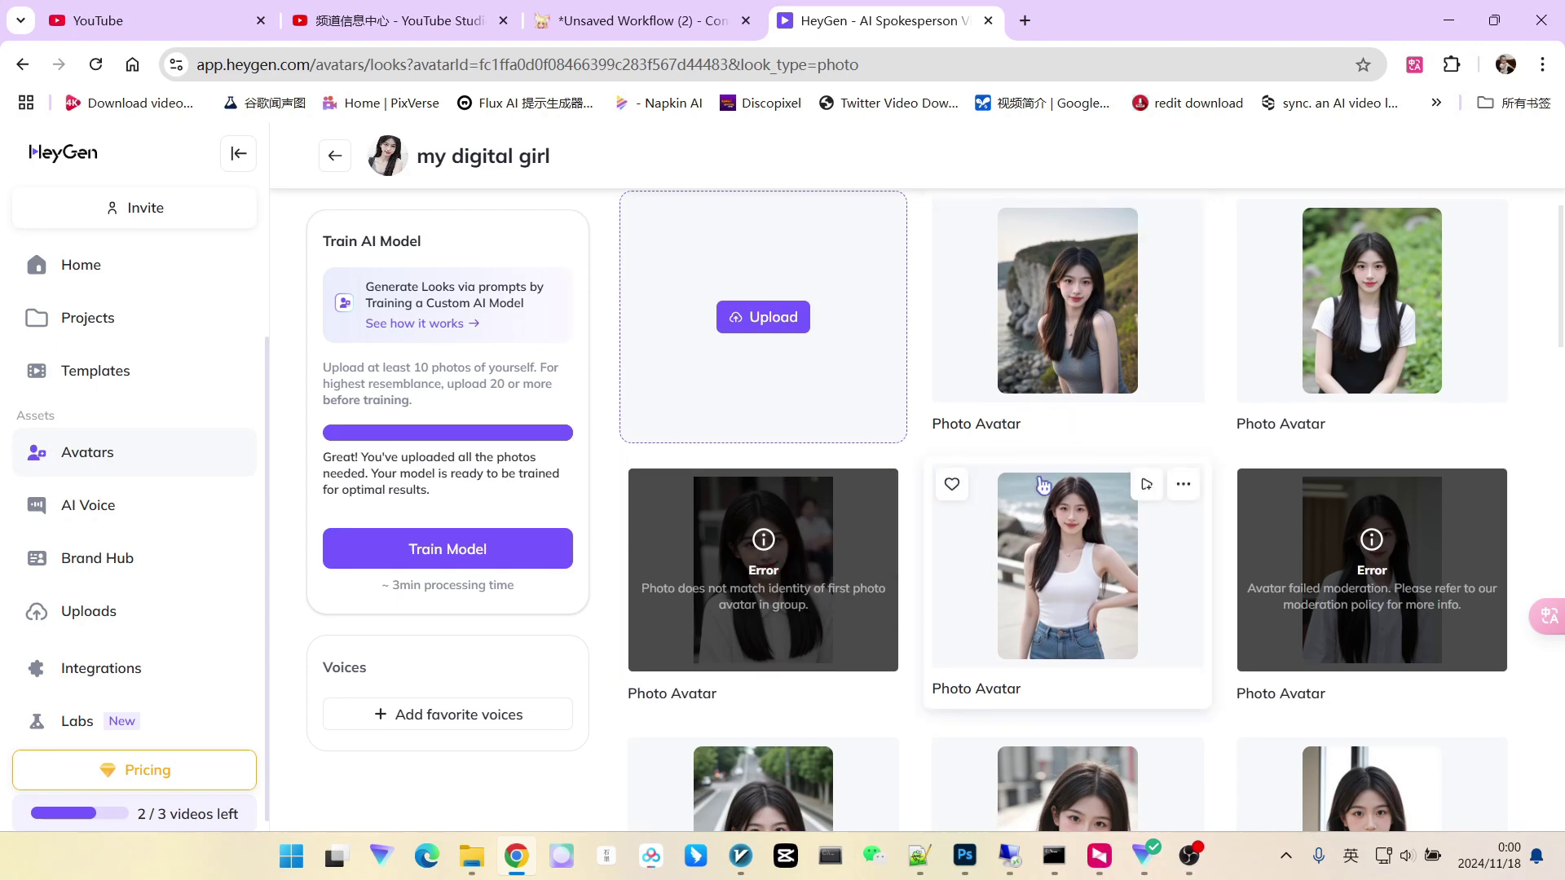
scroll(1045, 483, "down", 5)
scroll(1043, 483, "down", 8)
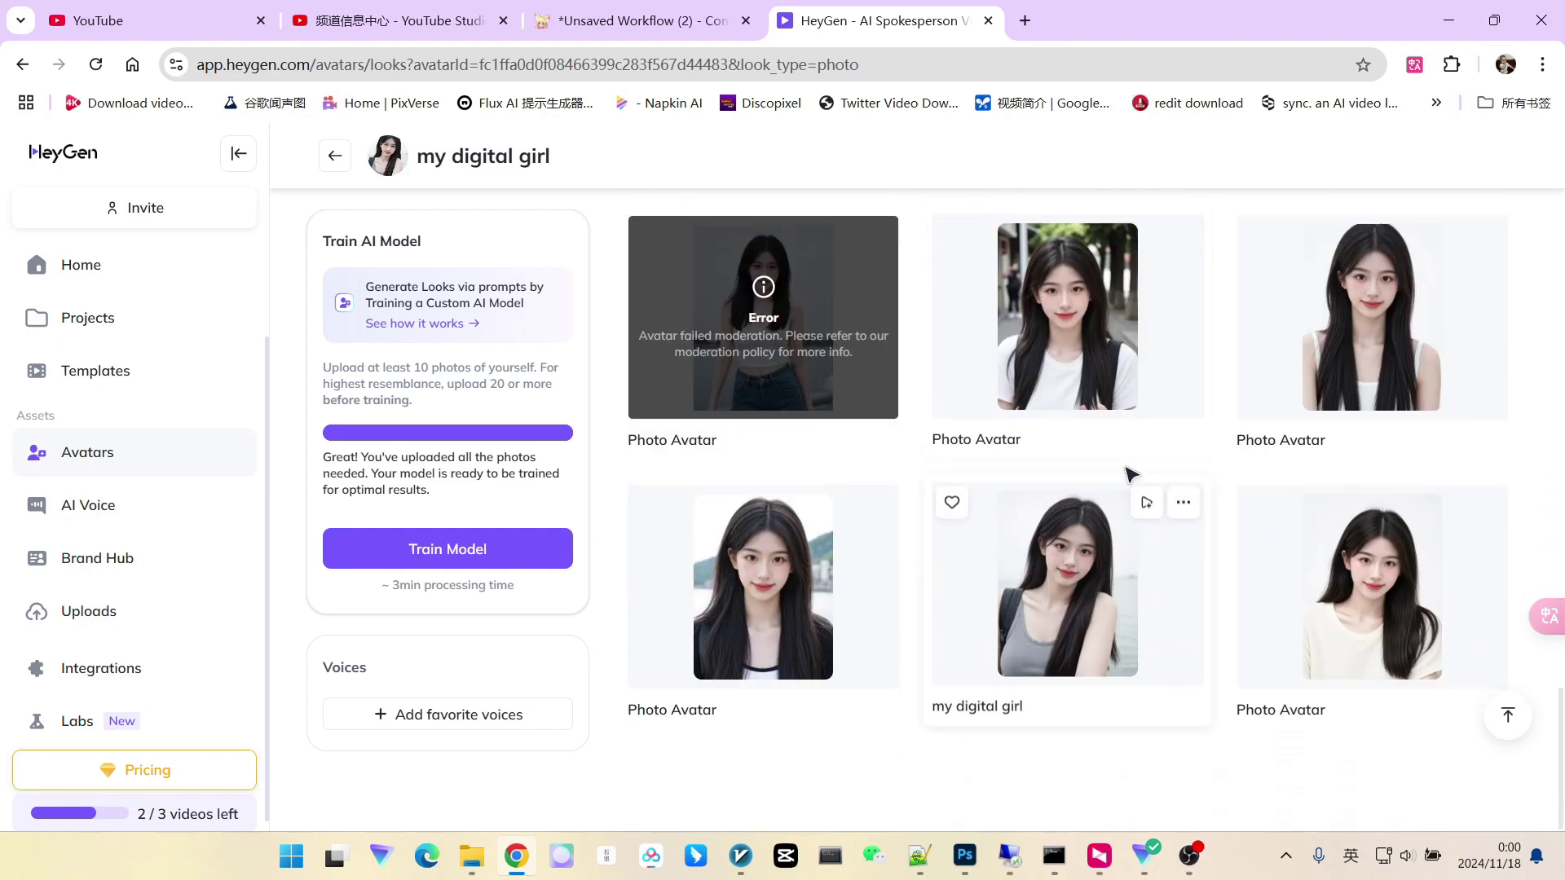
Step: Start training the custom AI model of the my digital girl avatar on the uploaded photos
scroll(951, 544, "up", 4)
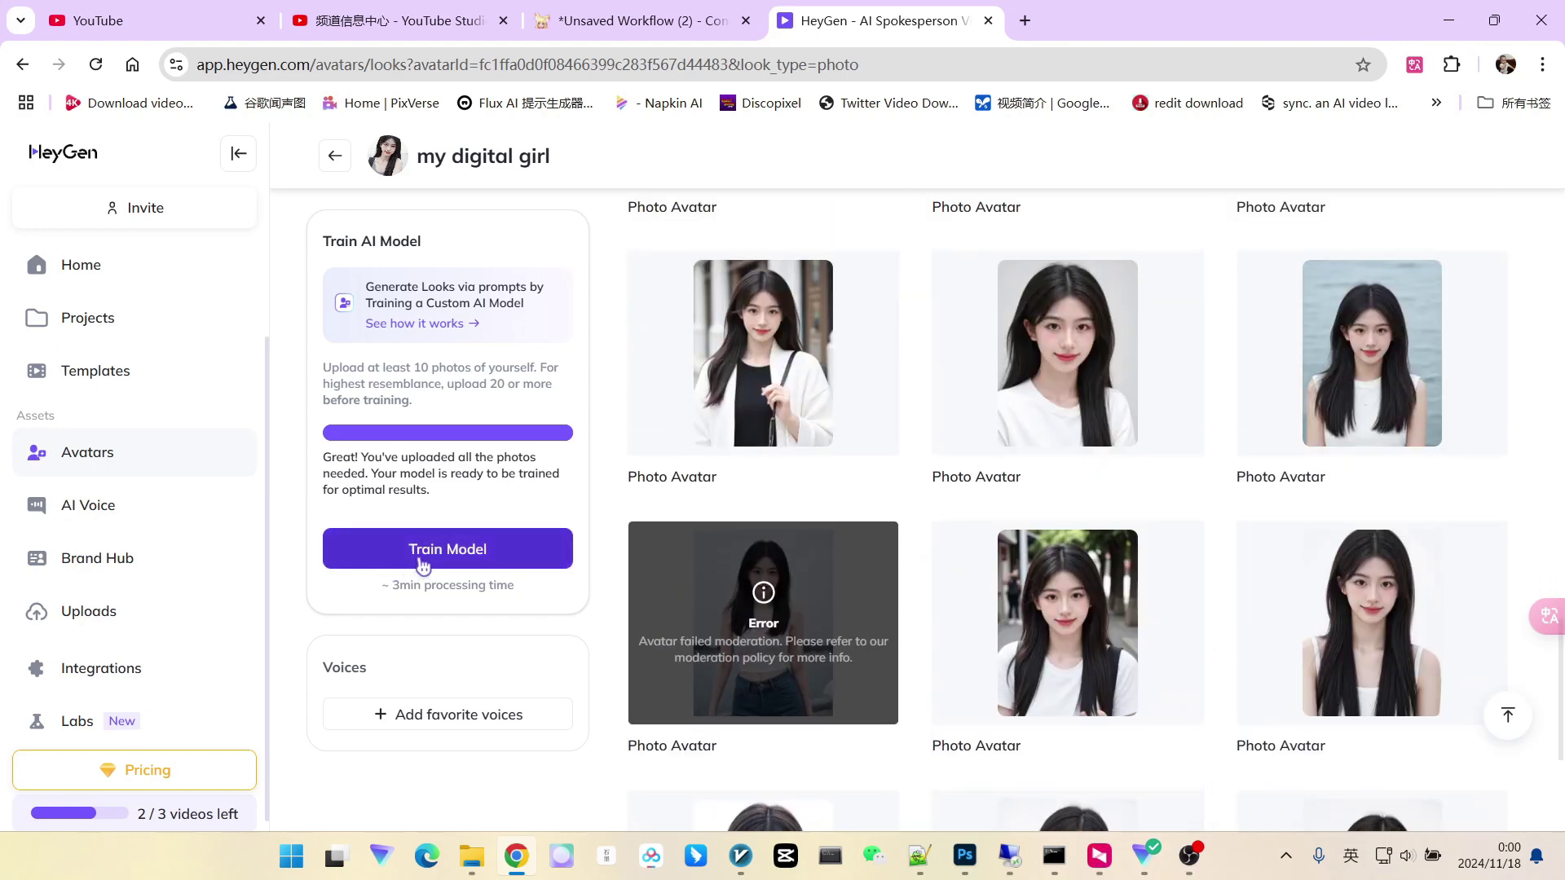
left_click(447, 551)
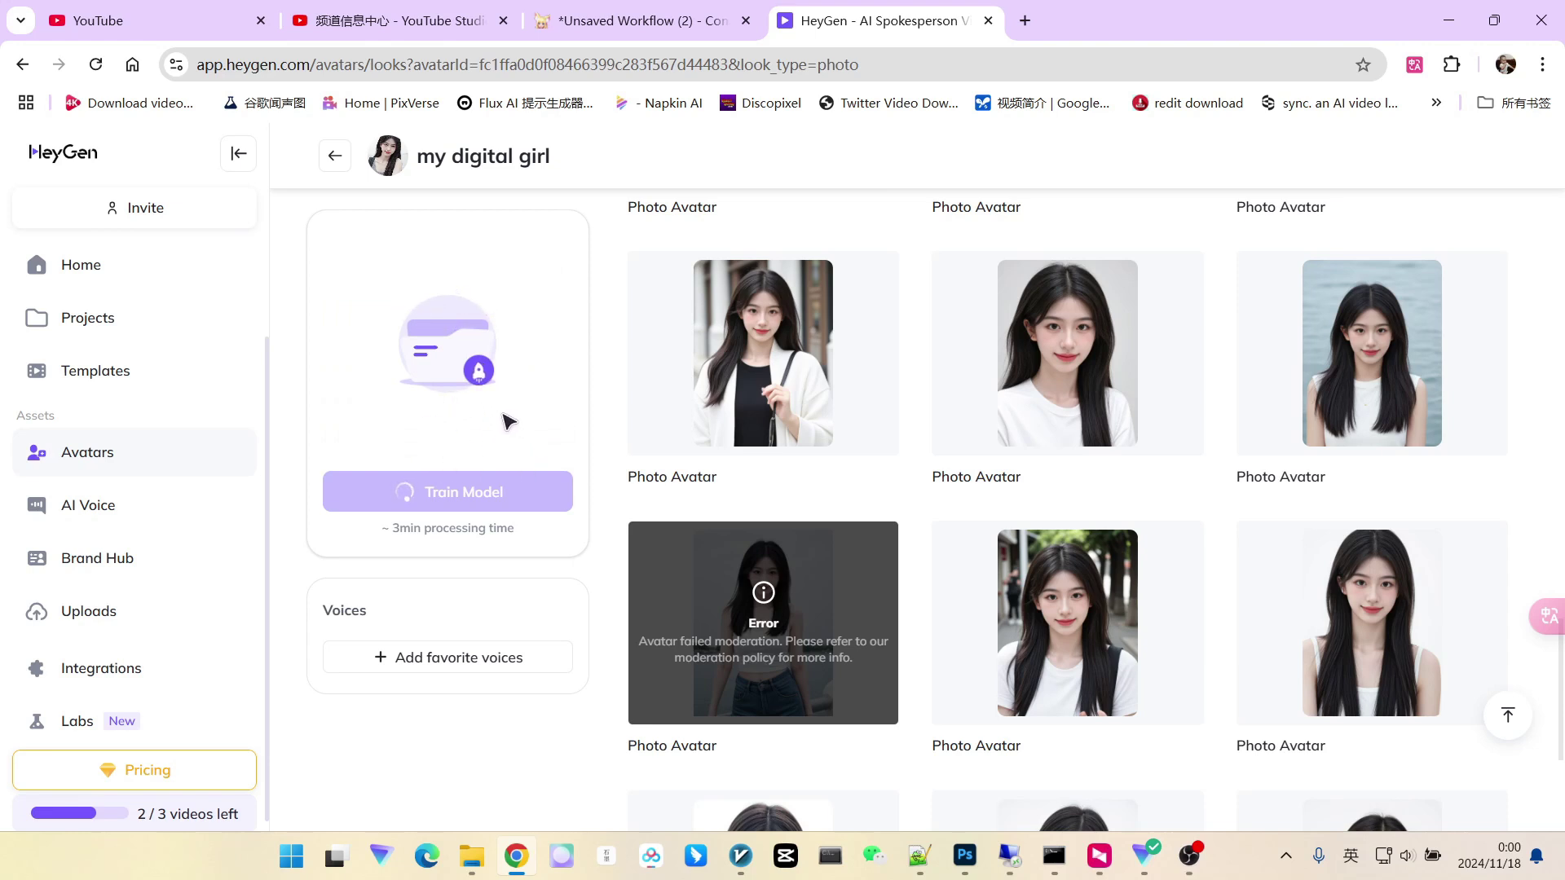
scroll(507, 408, "up", 2)
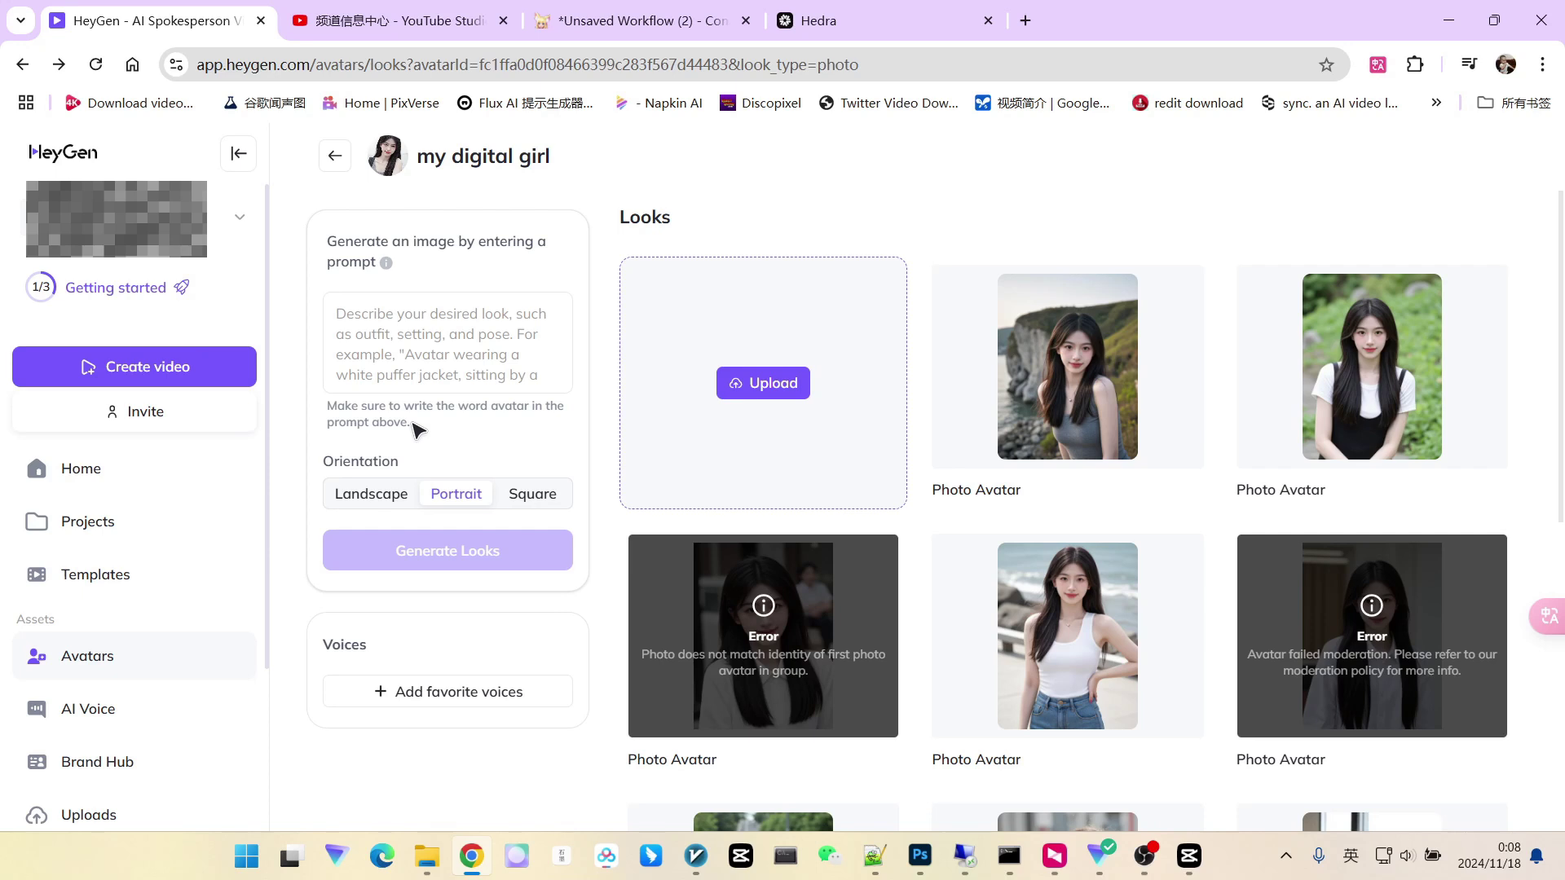
Step: Generate new looks for the avatar from the prompt "avatar wearing a jk_uniform in classroom"
left_click(367, 330)
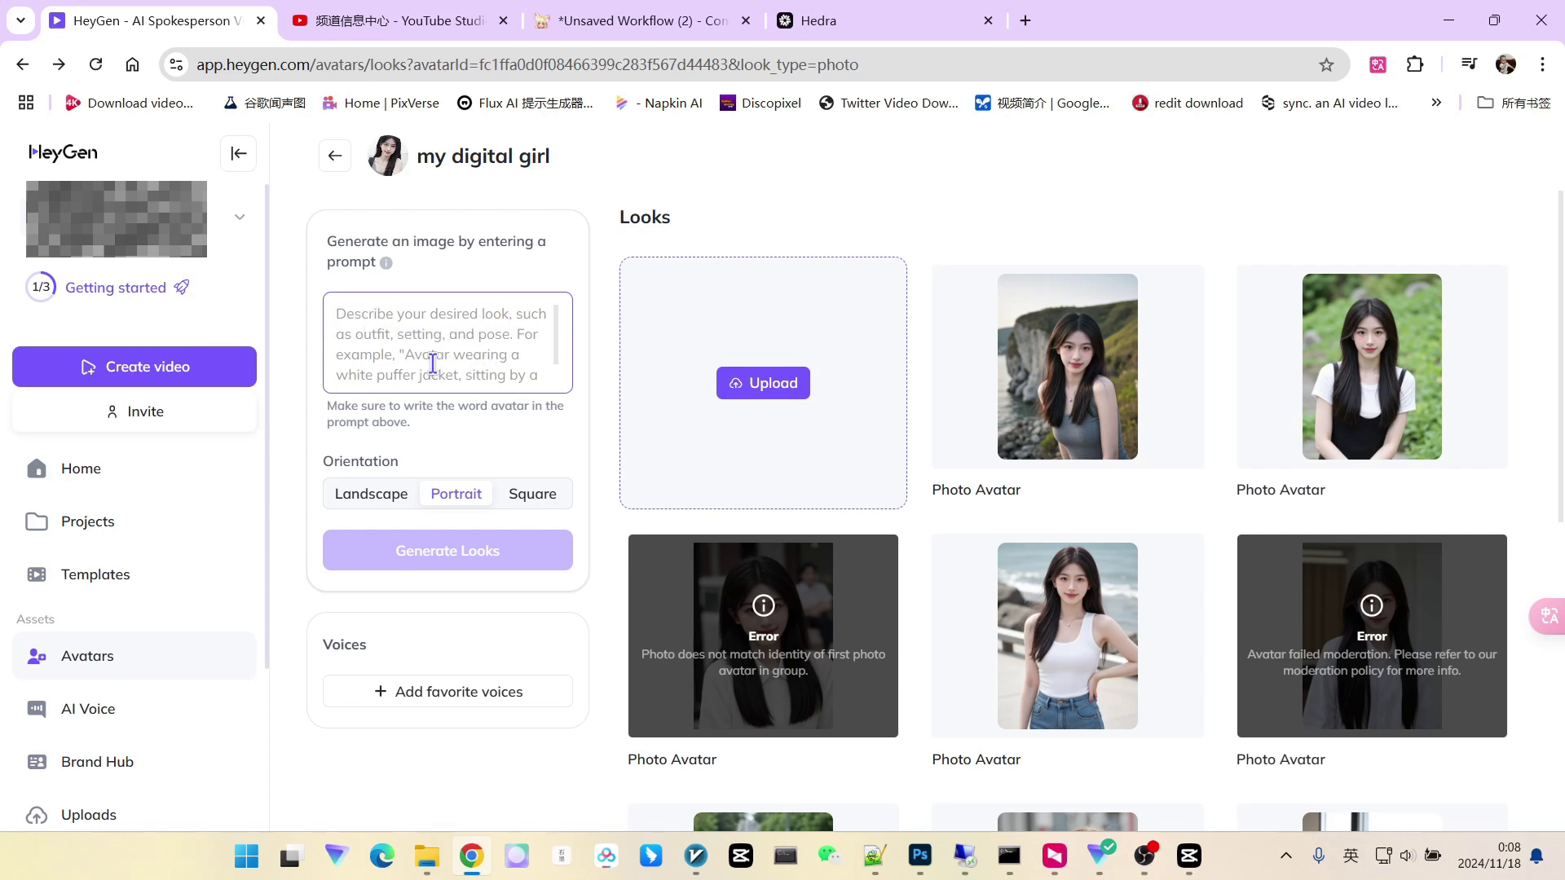
left_click(409, 356)
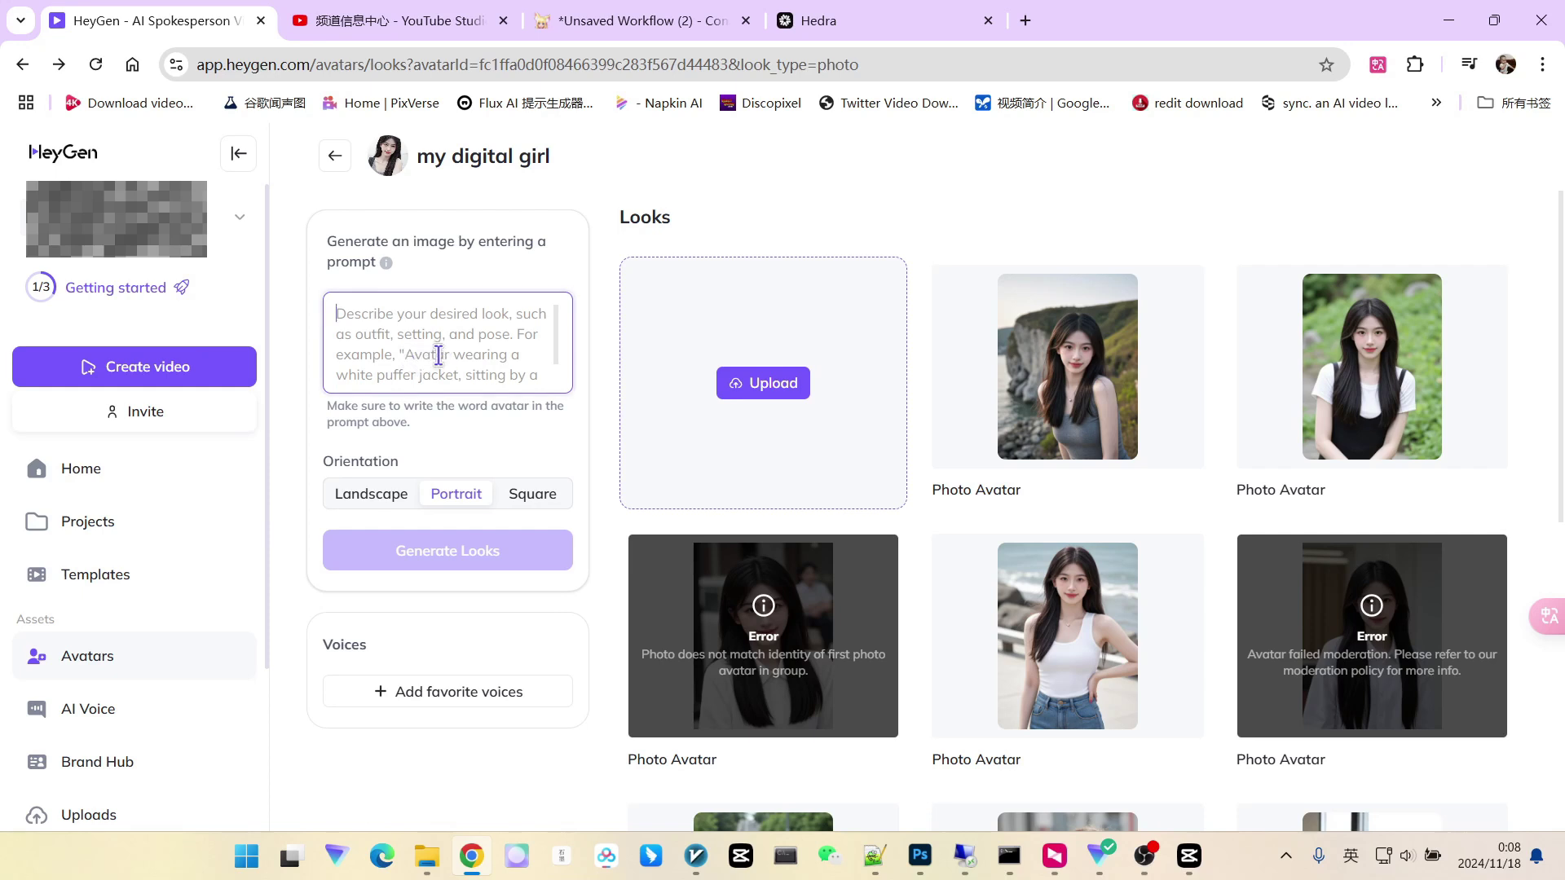
scroll(448, 351, "down", 1)
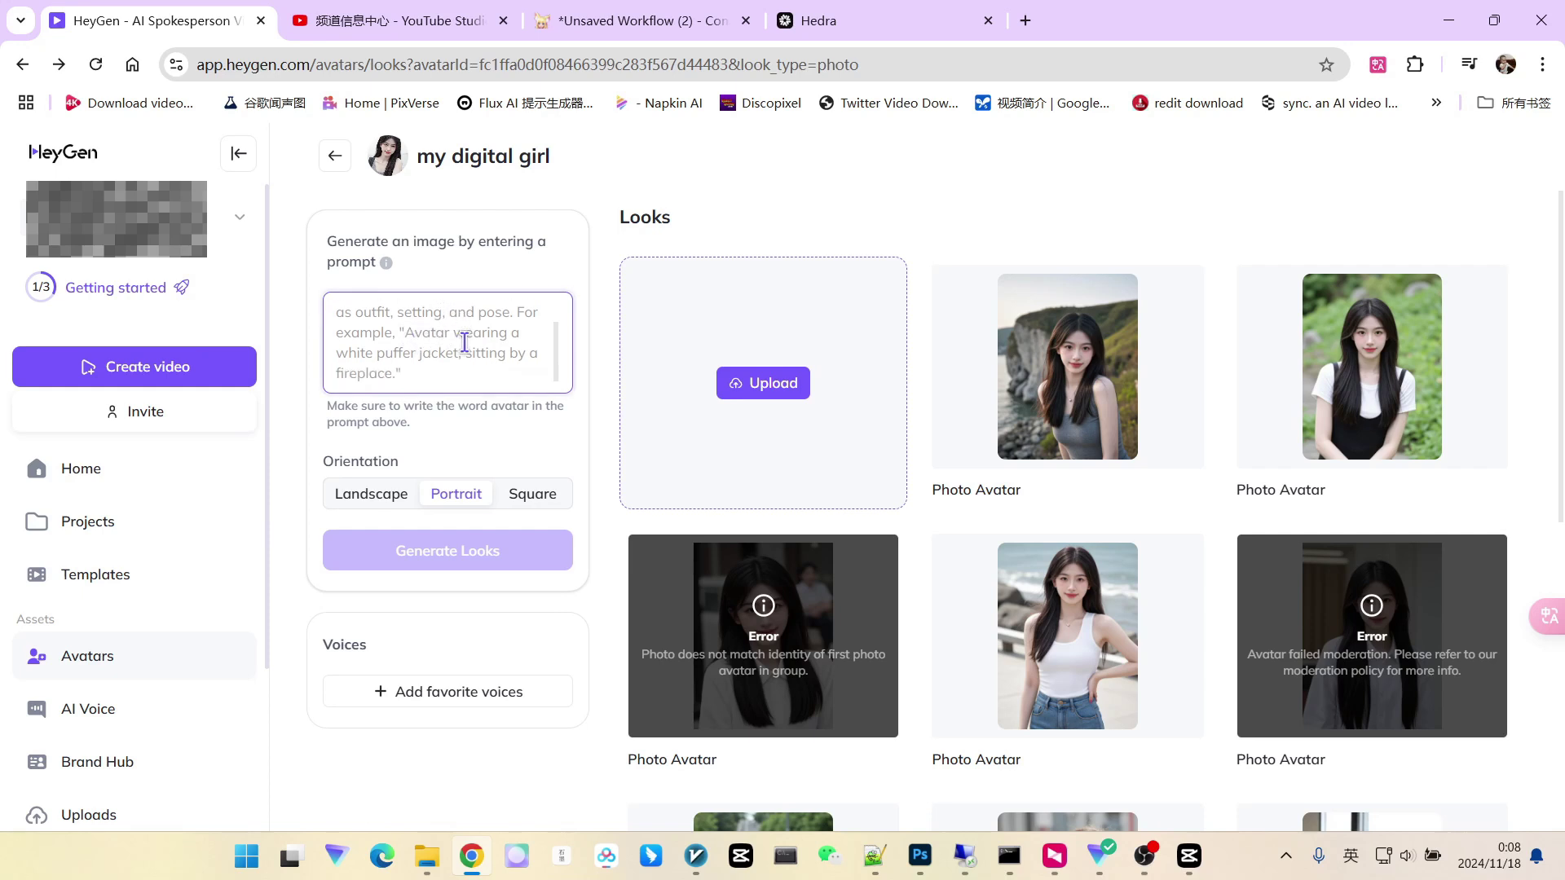
scroll(438, 355, "up", 1)
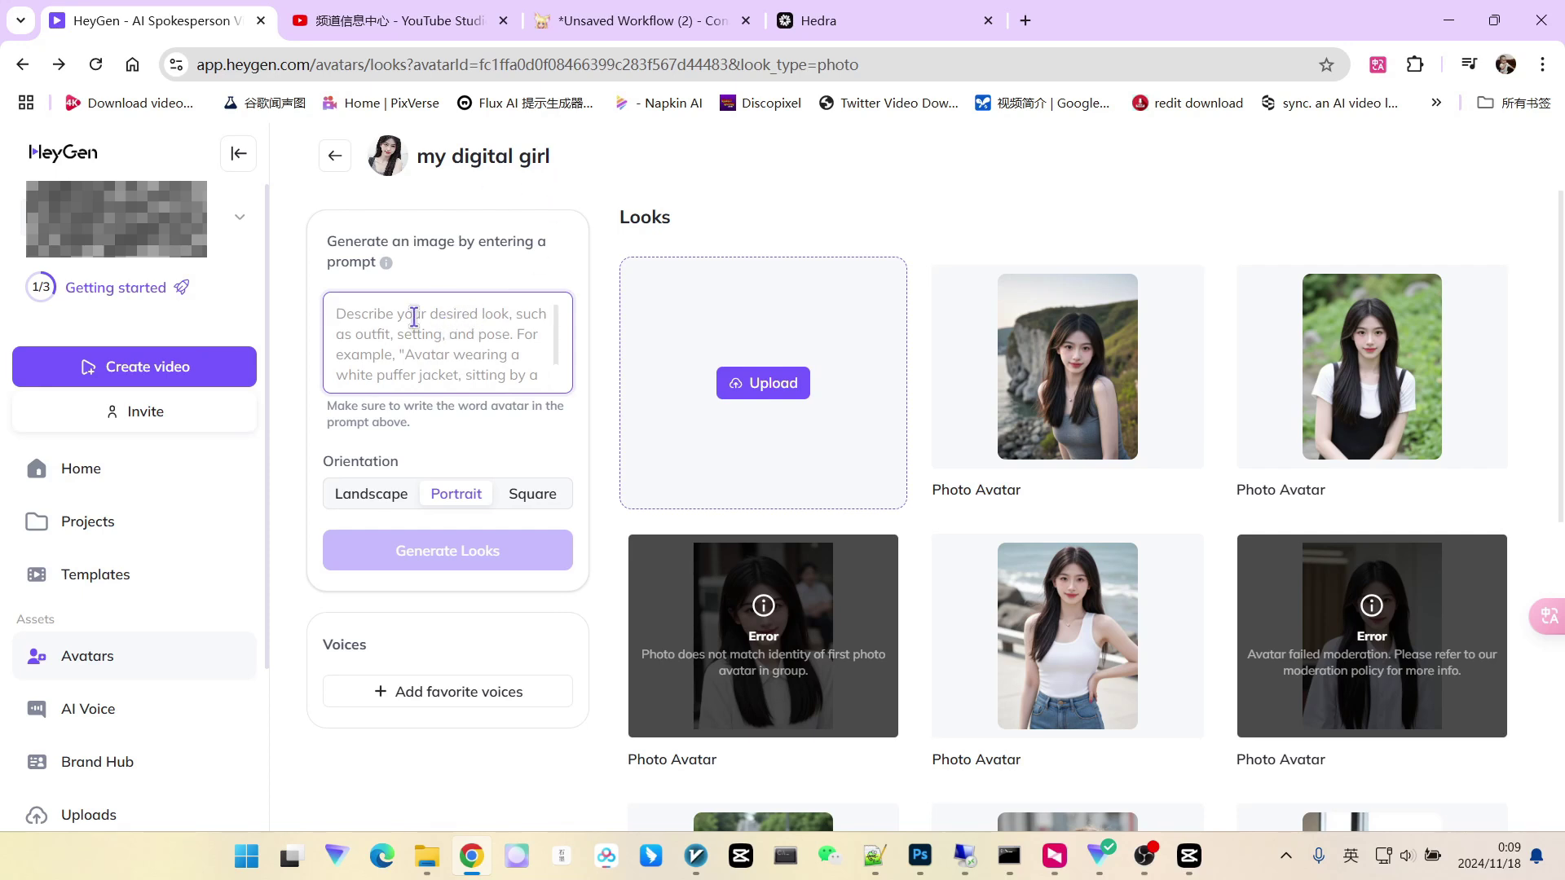
scroll(451, 325, "down", 1)
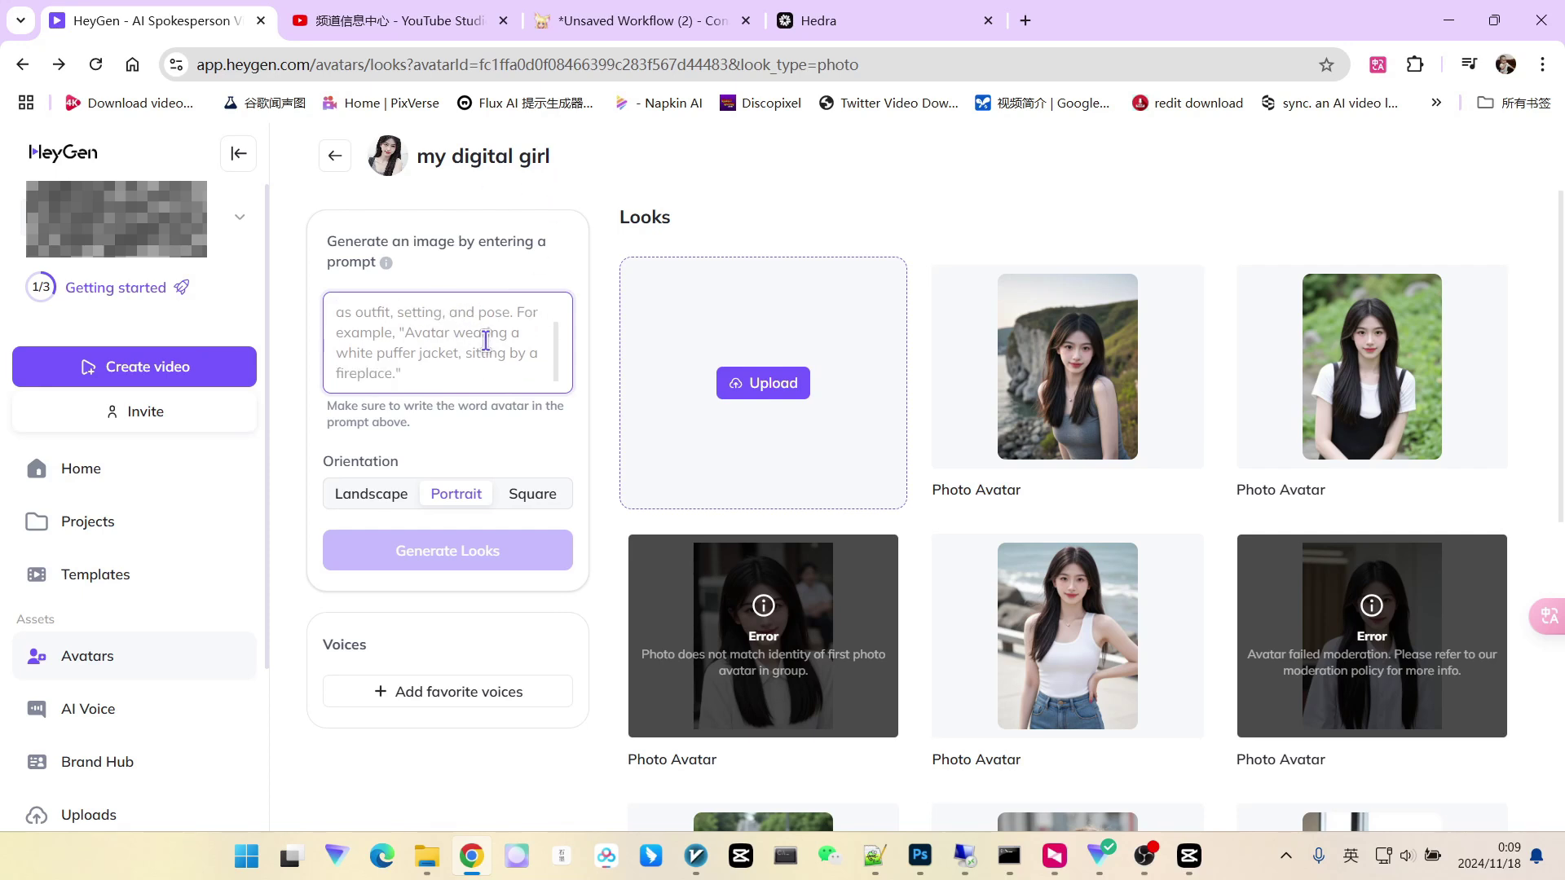
mouse_move(388, 263)
type("avatar wearing a jk_uniform")
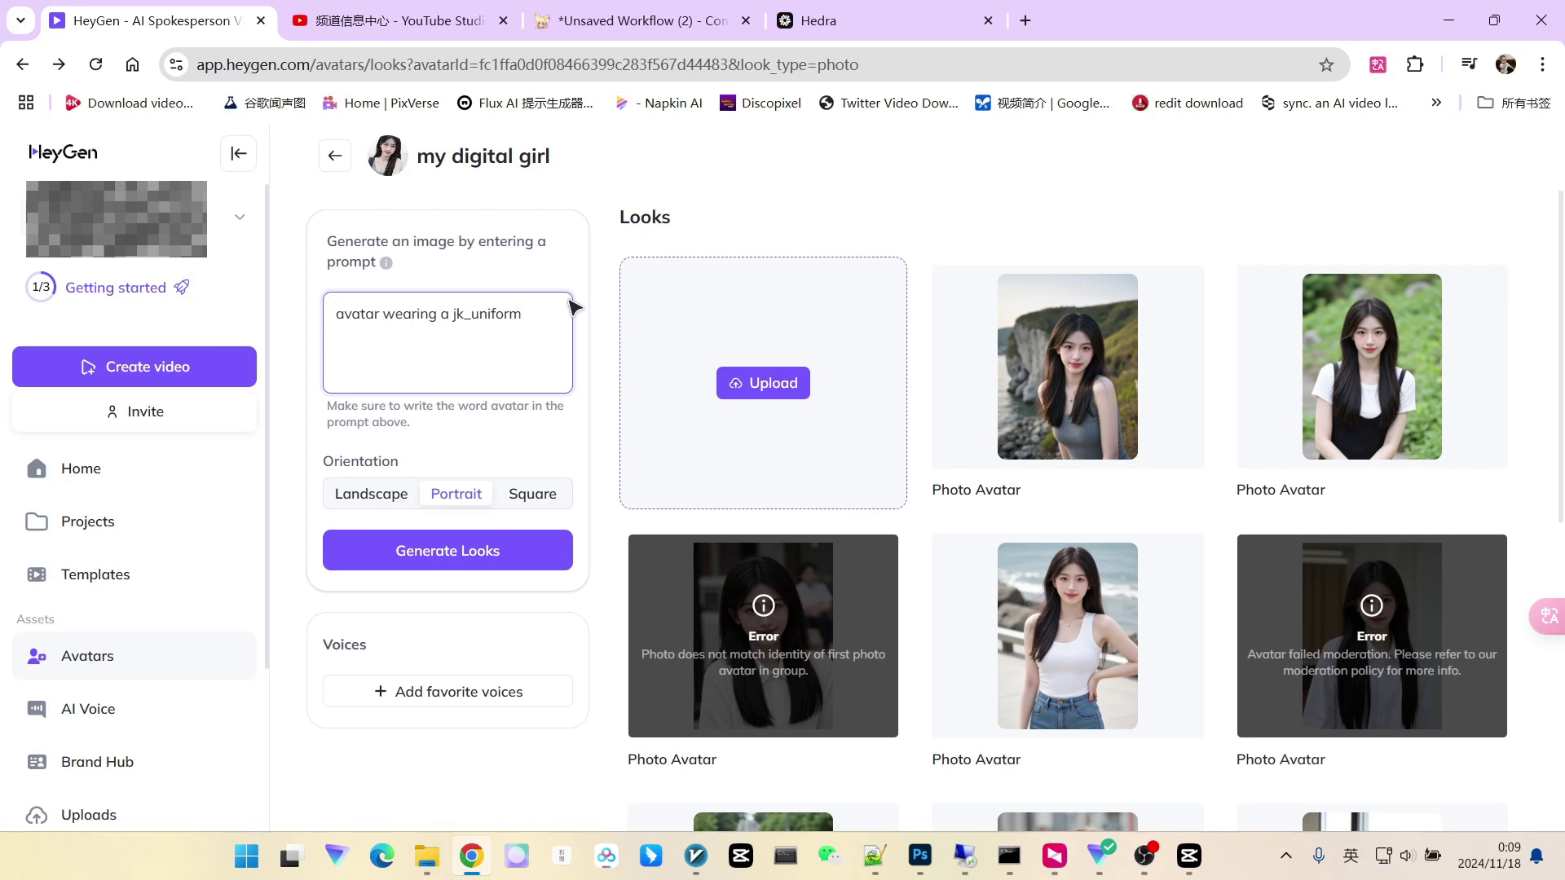
type("in classroom")
left_click(482, 556)
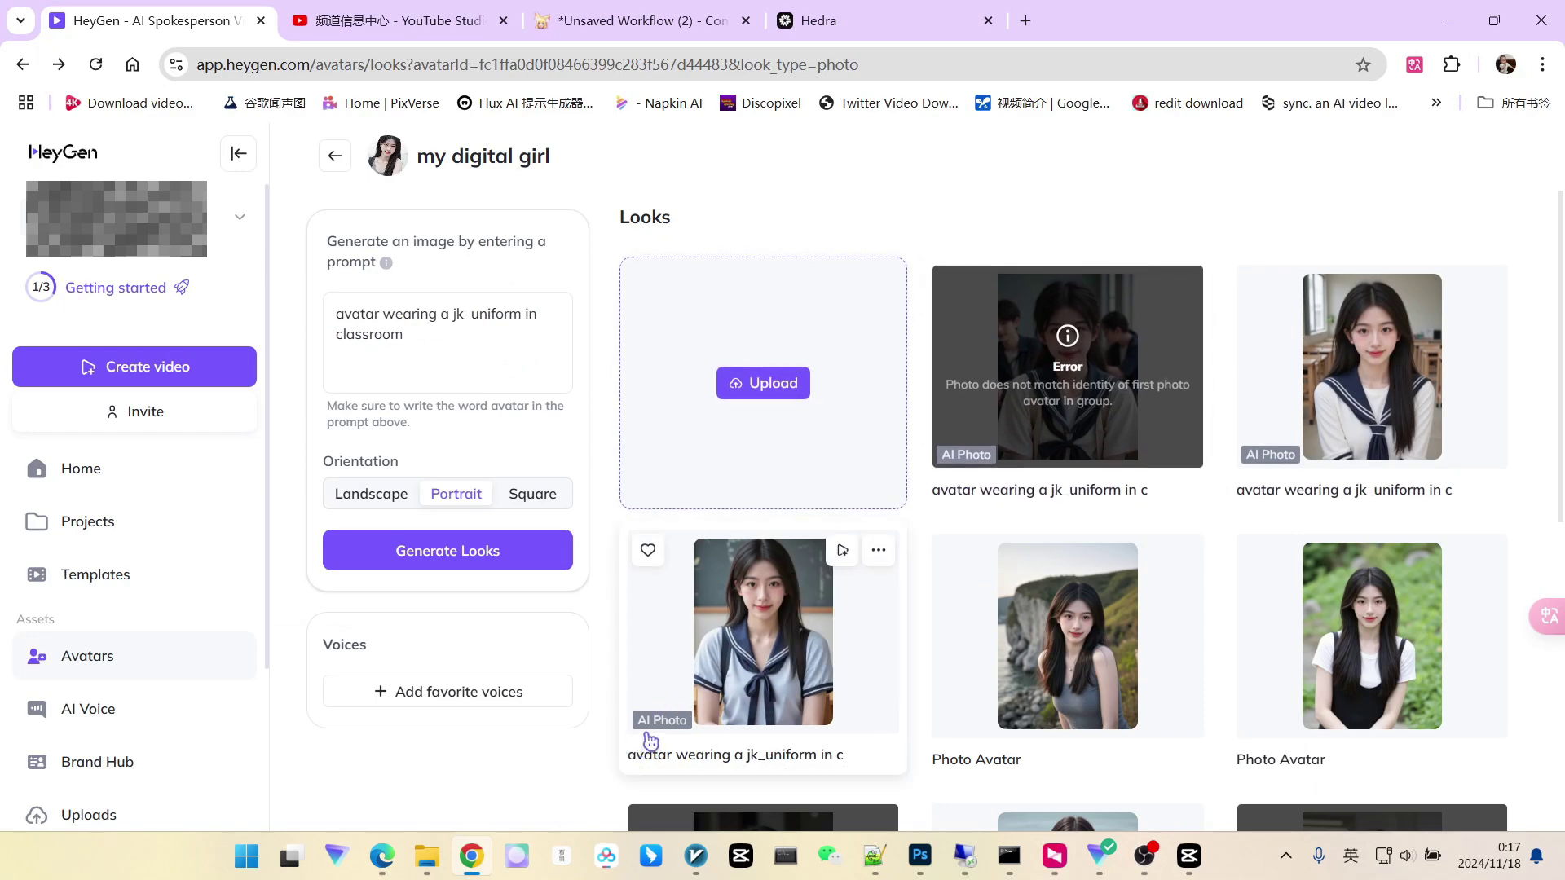
Step: View the generated jk_uniform classroom looks at full size, one after the other, and close the previews
left_click(749, 657)
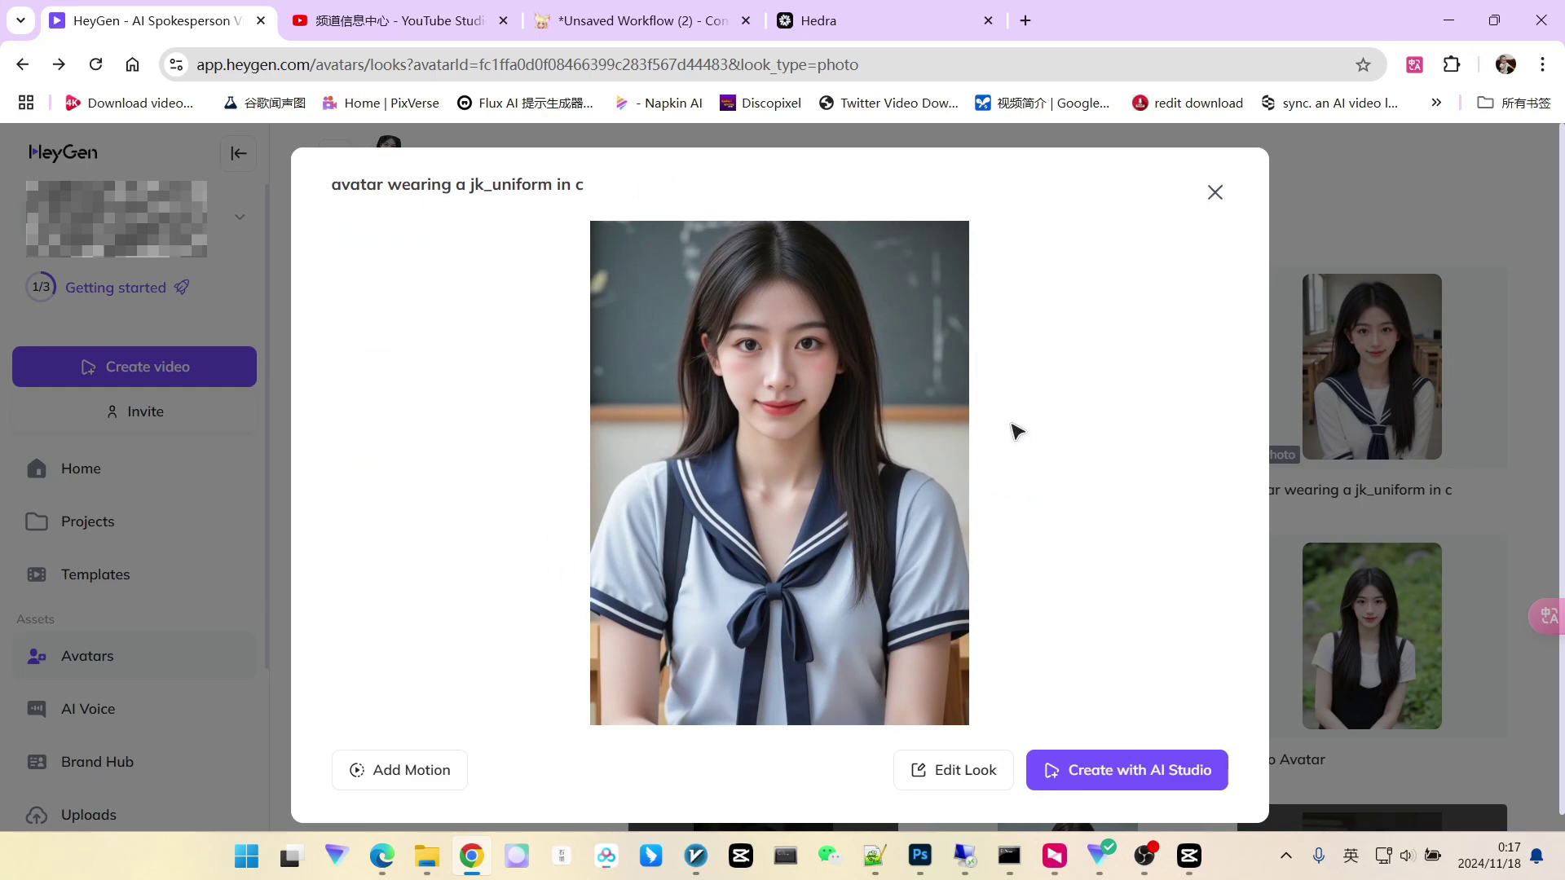
left_click(1216, 192)
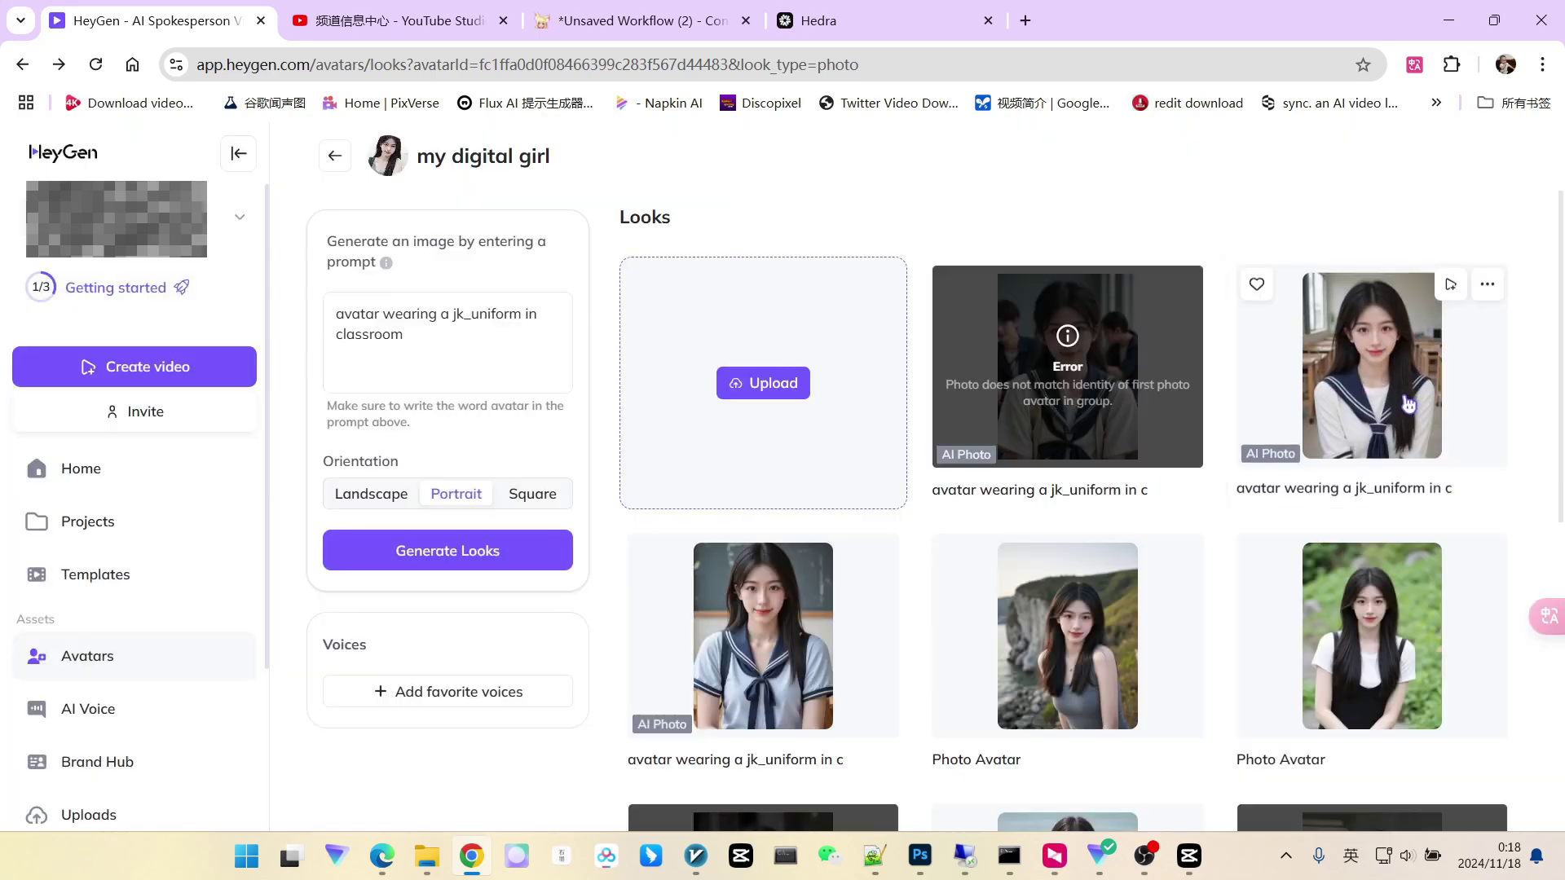
left_click(1409, 396)
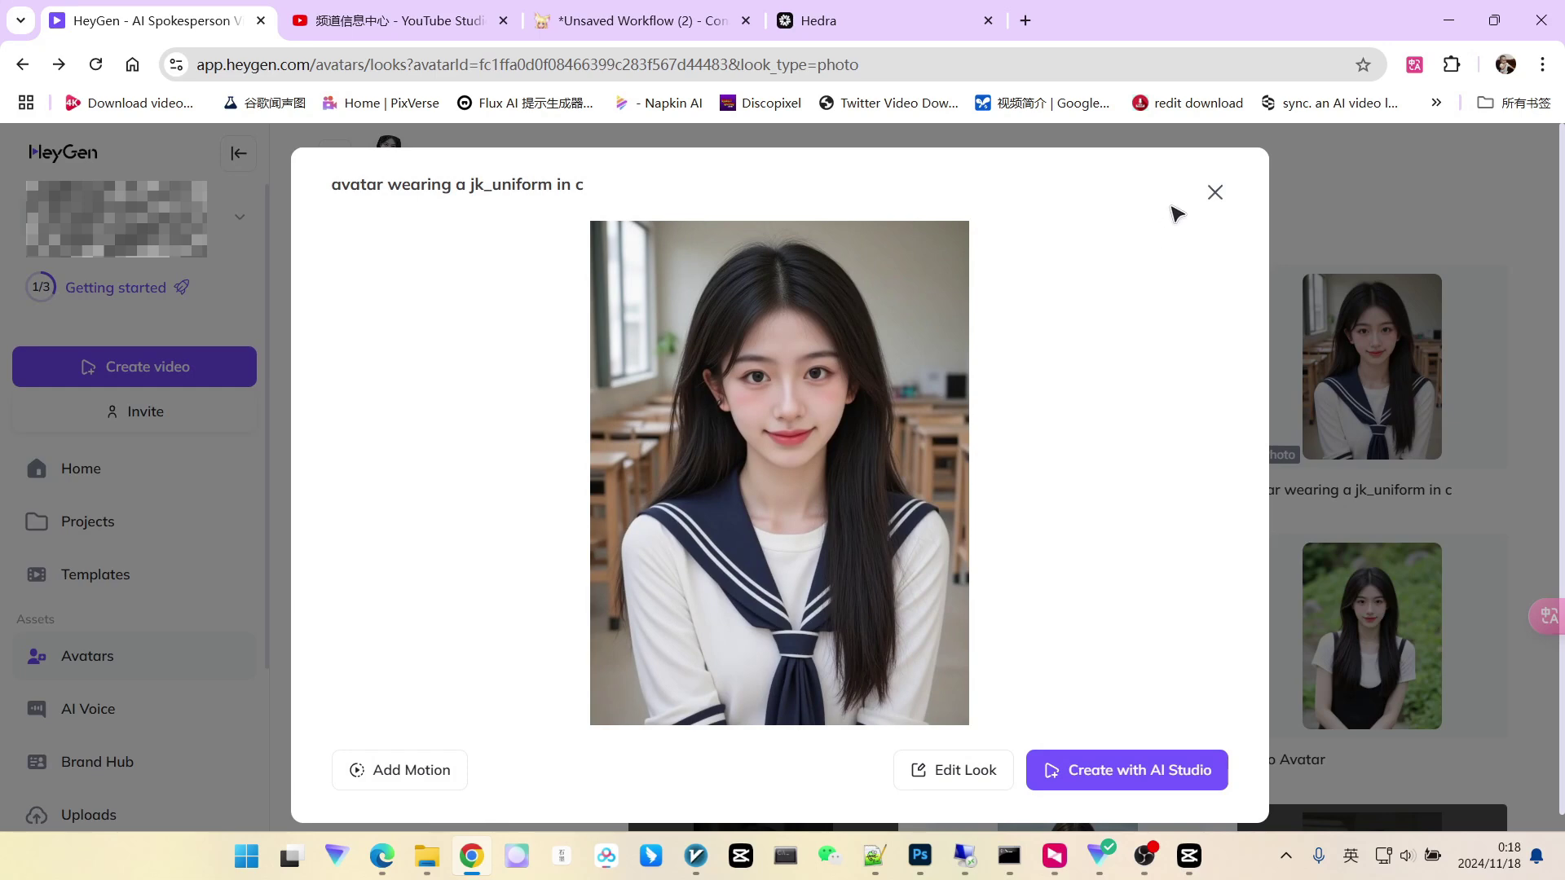
left_click(1215, 192)
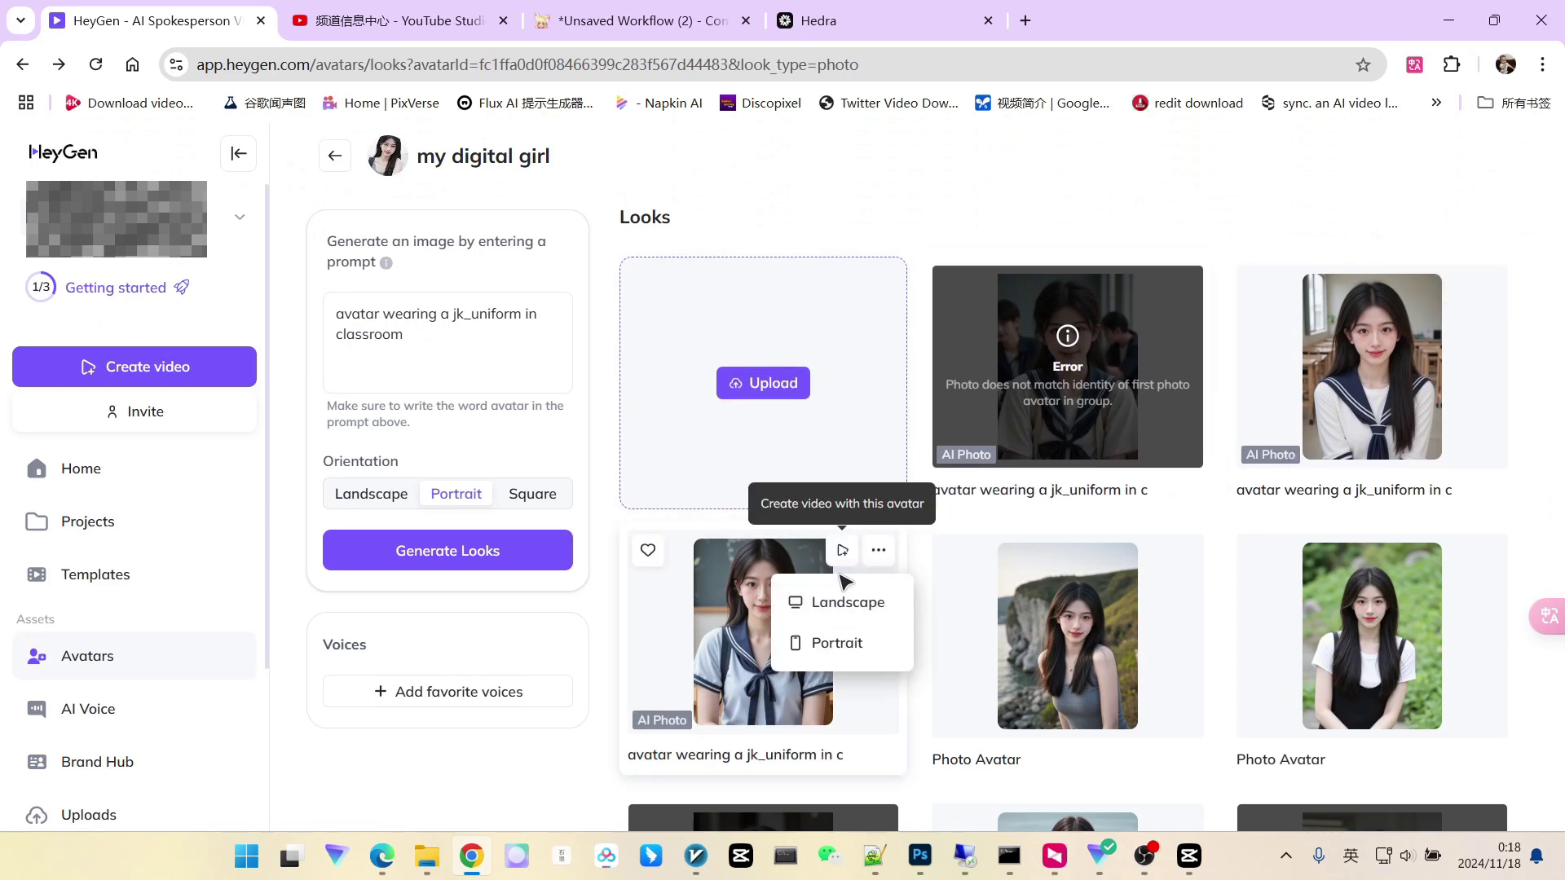
left_click(721, 645)
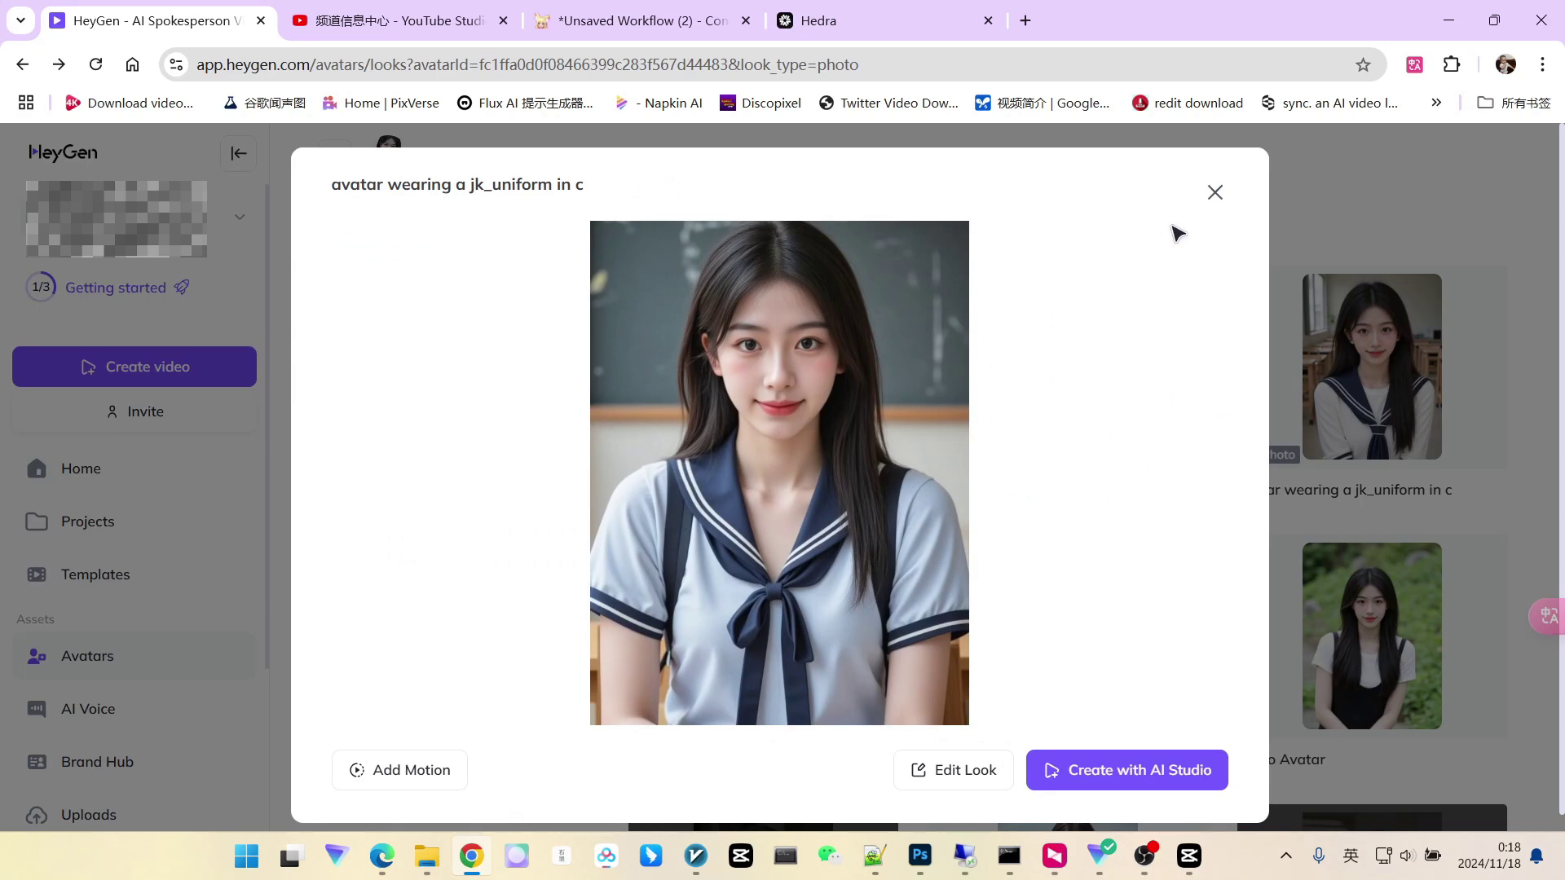
left_click(1213, 194)
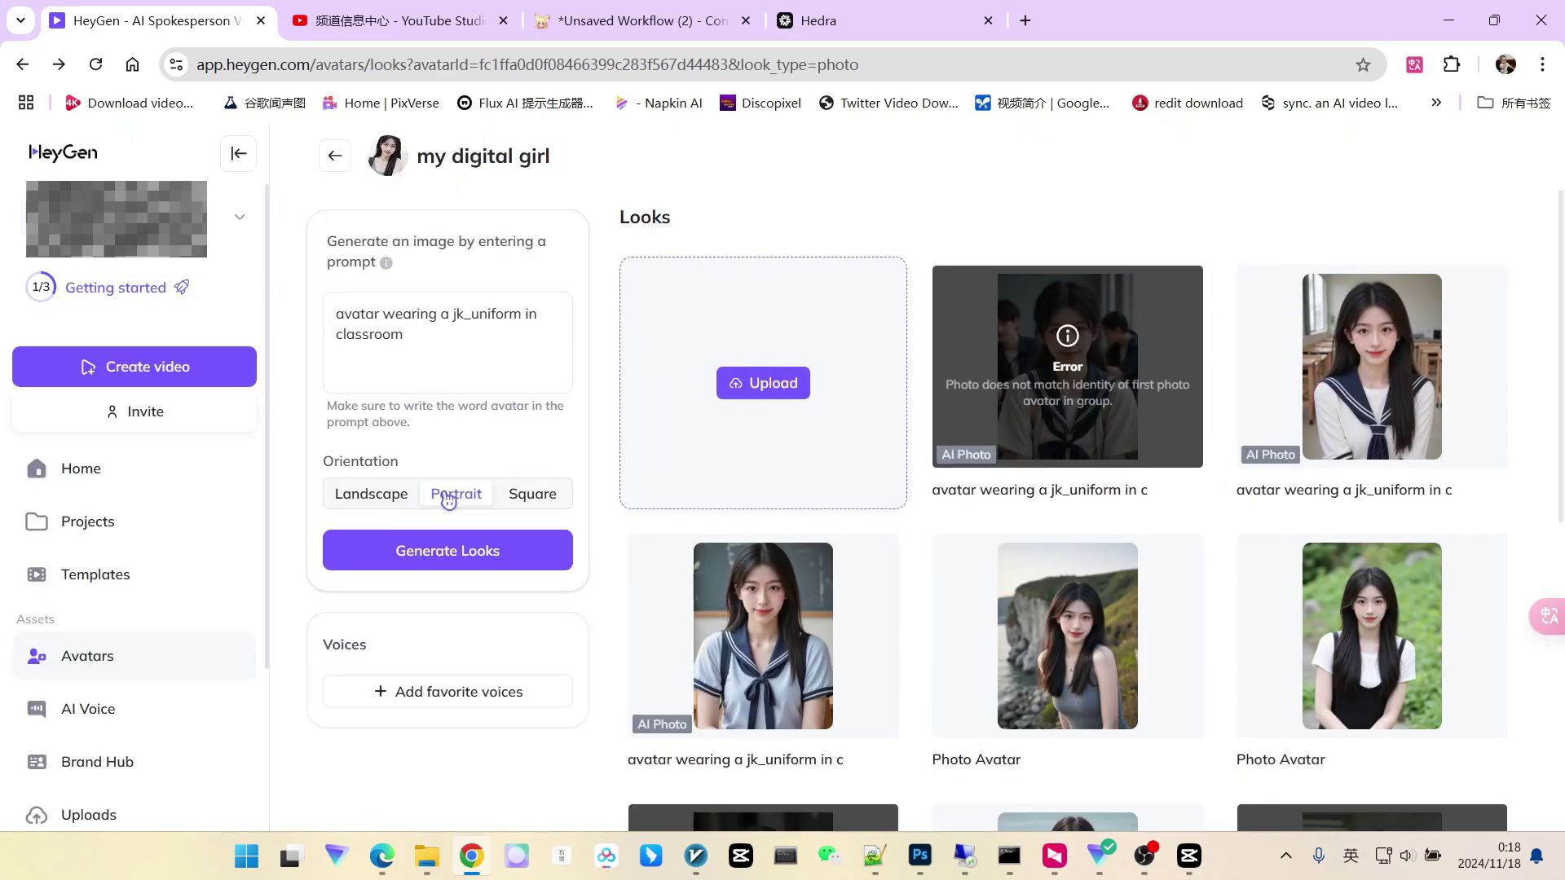
Step: Generate another set of looks from the same classroom prompt in landscape orientation
left_click(368, 495)
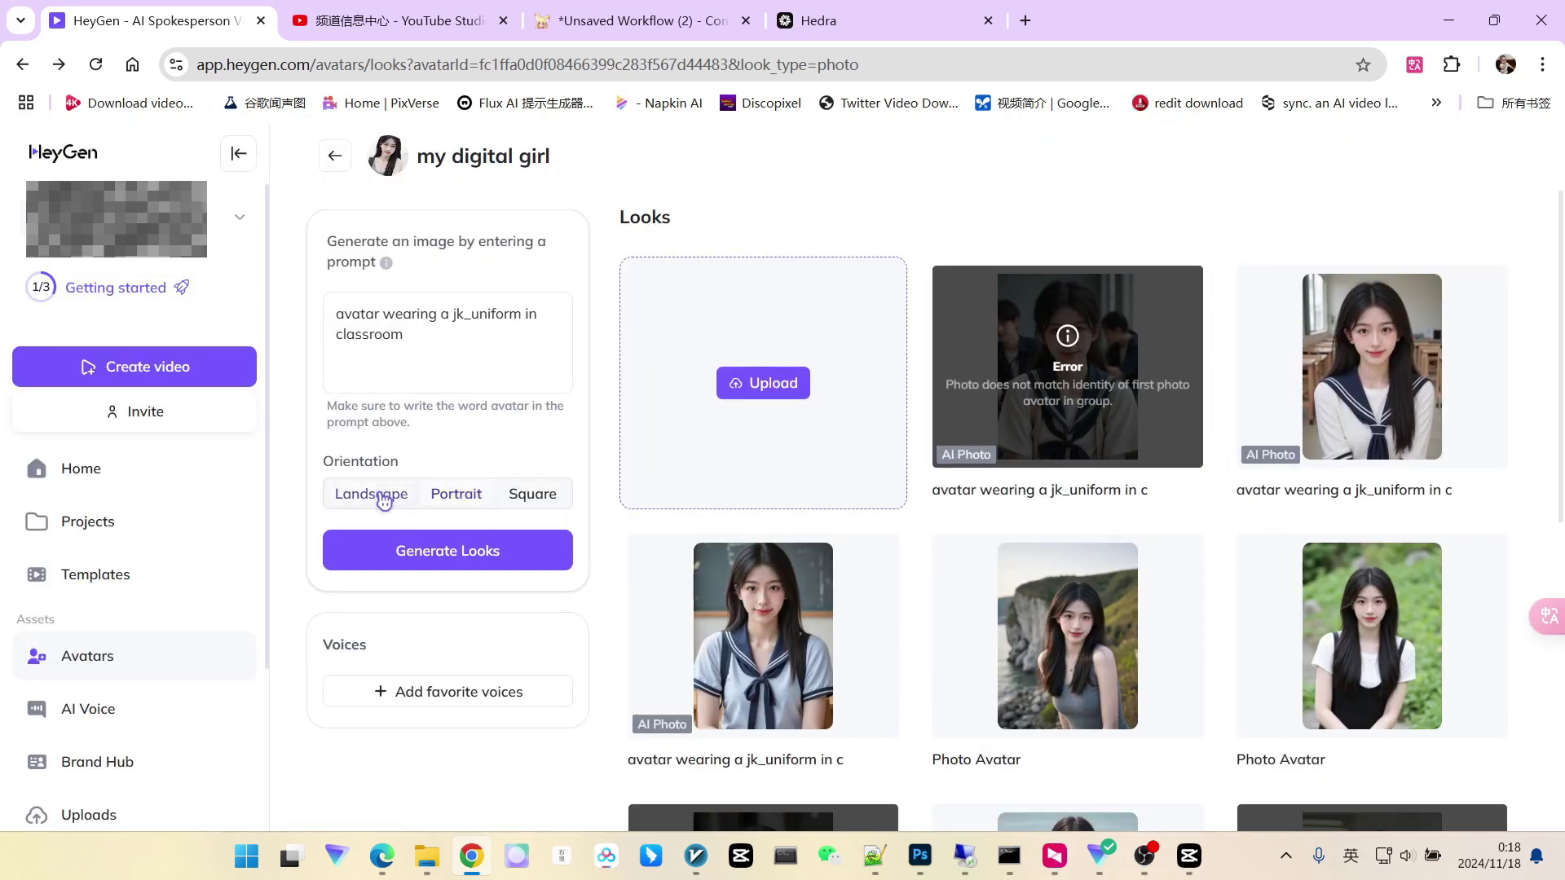
left_click(449, 553)
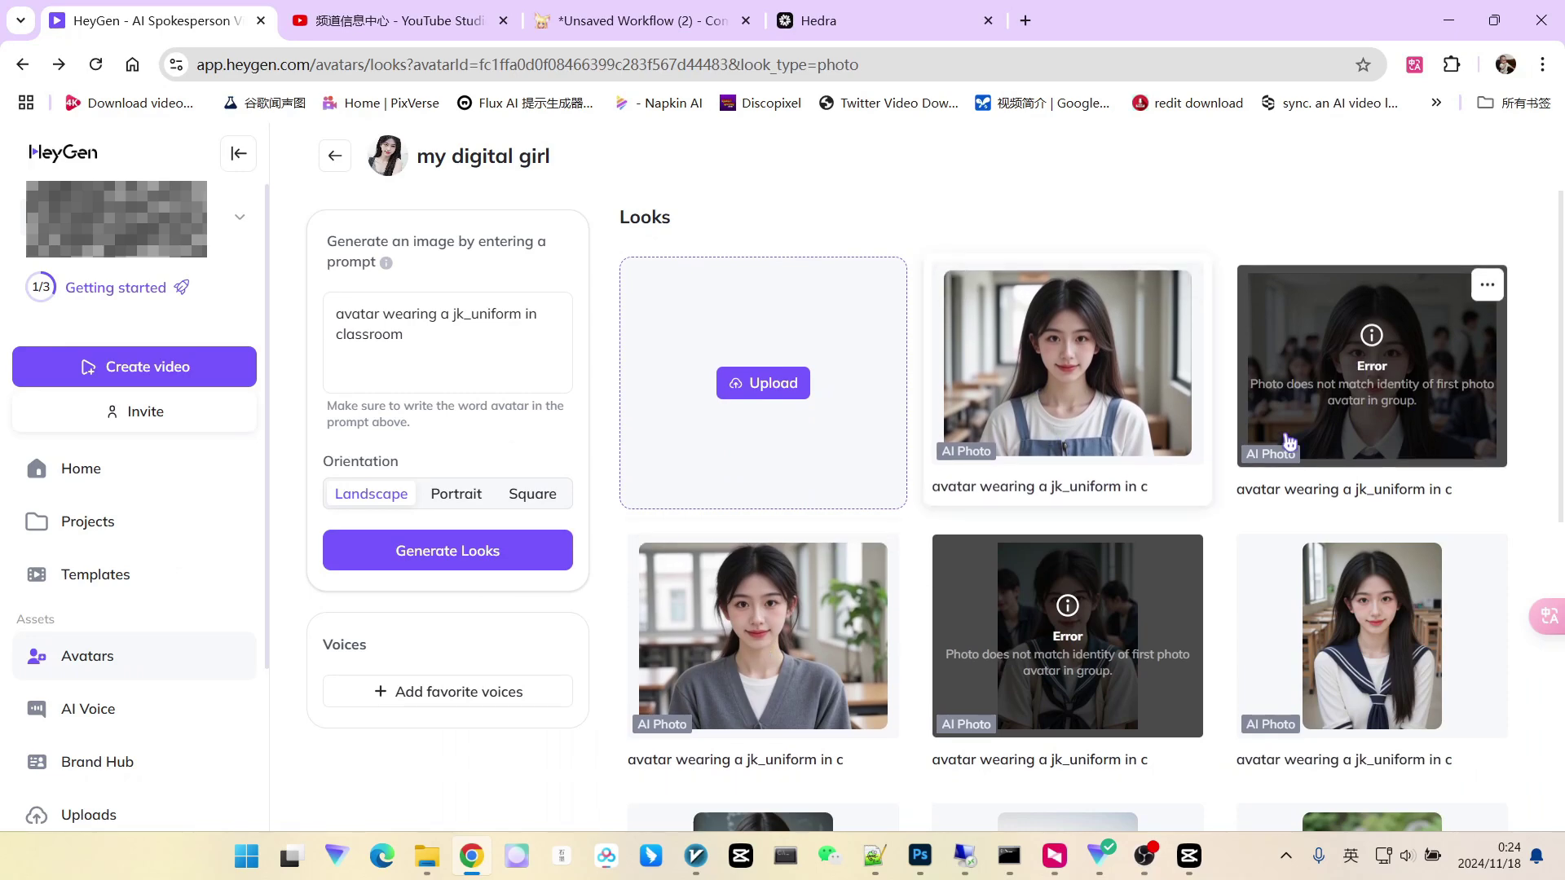
Step: View the new landscape classroom looks and the earlier portrait look at full size, closing each preview
left_click(878, 551)
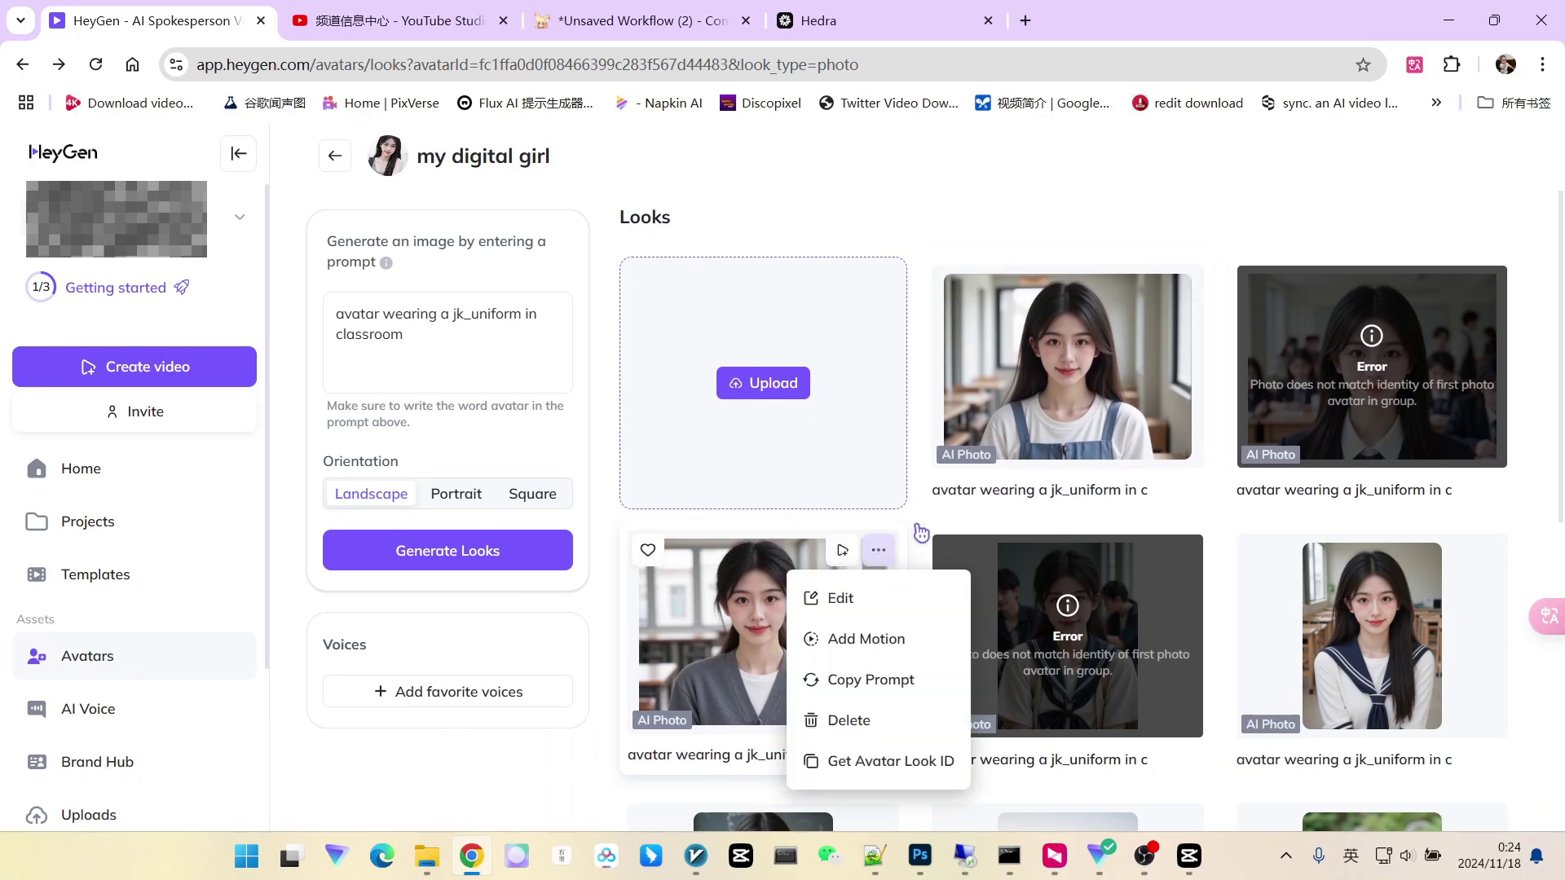
left_click(1043, 457)
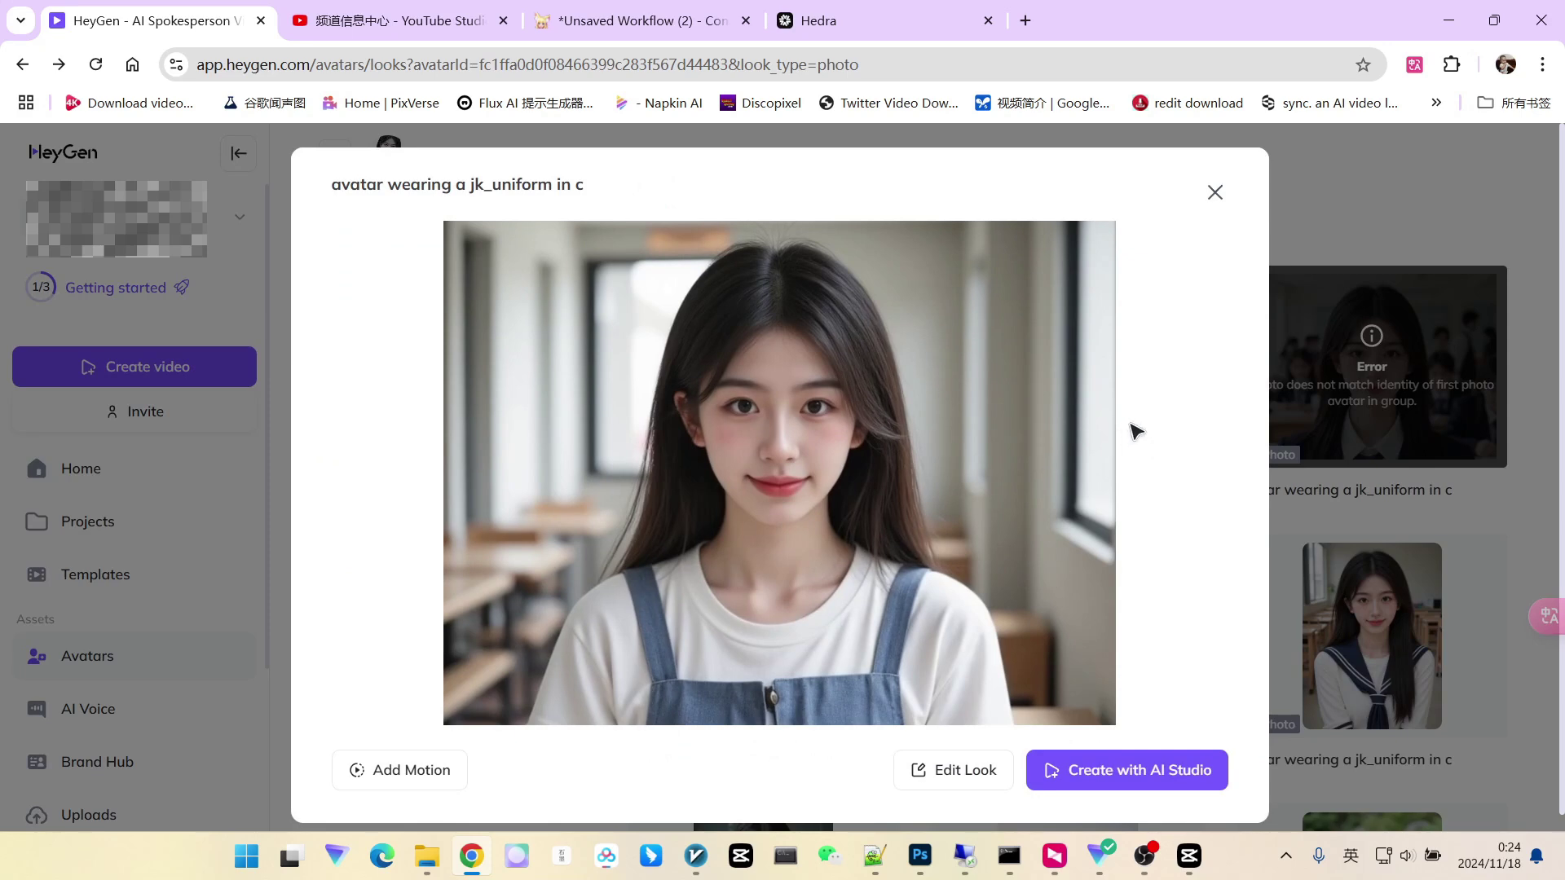
left_click(1215, 193)
left_click(1043, 571)
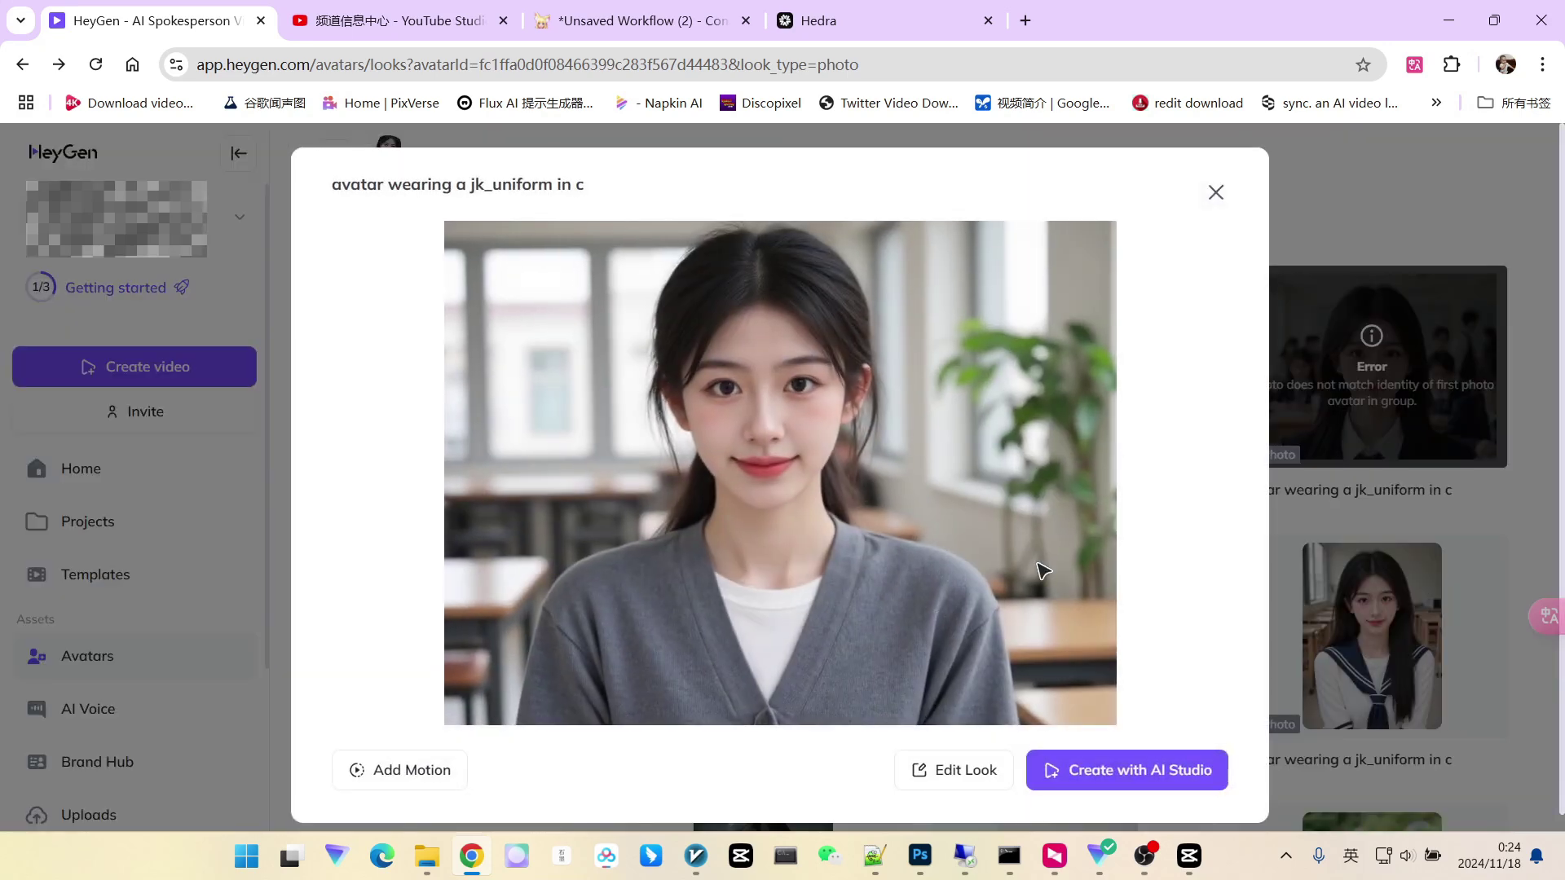
left_click(1215, 193)
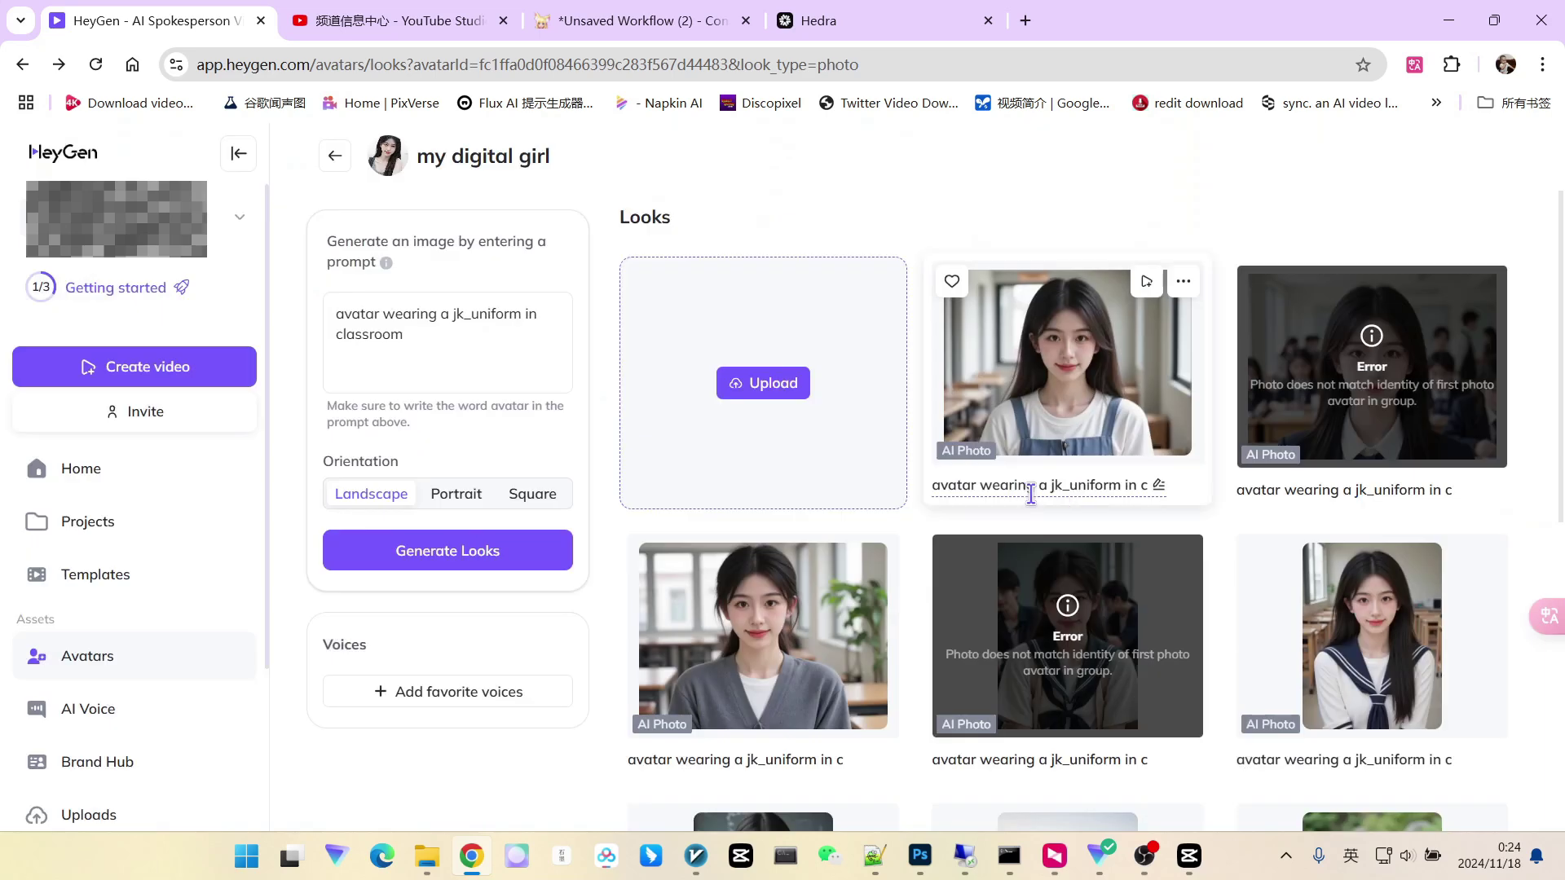
left_click(1408, 625)
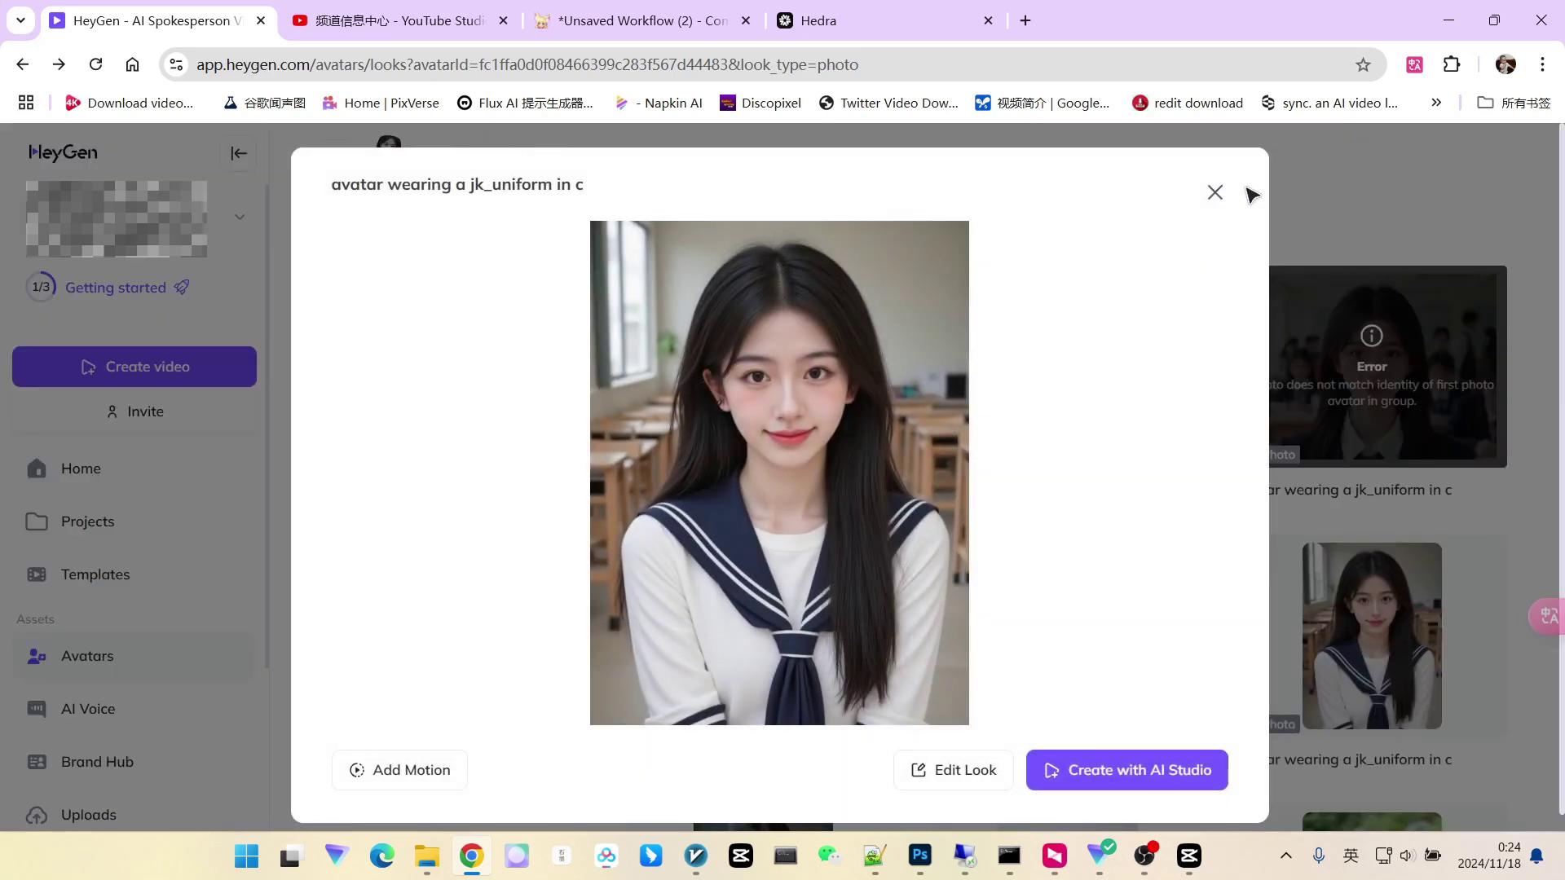
left_click(1200, 203)
left_click(878, 525)
scroll(885, 573, "down", 2)
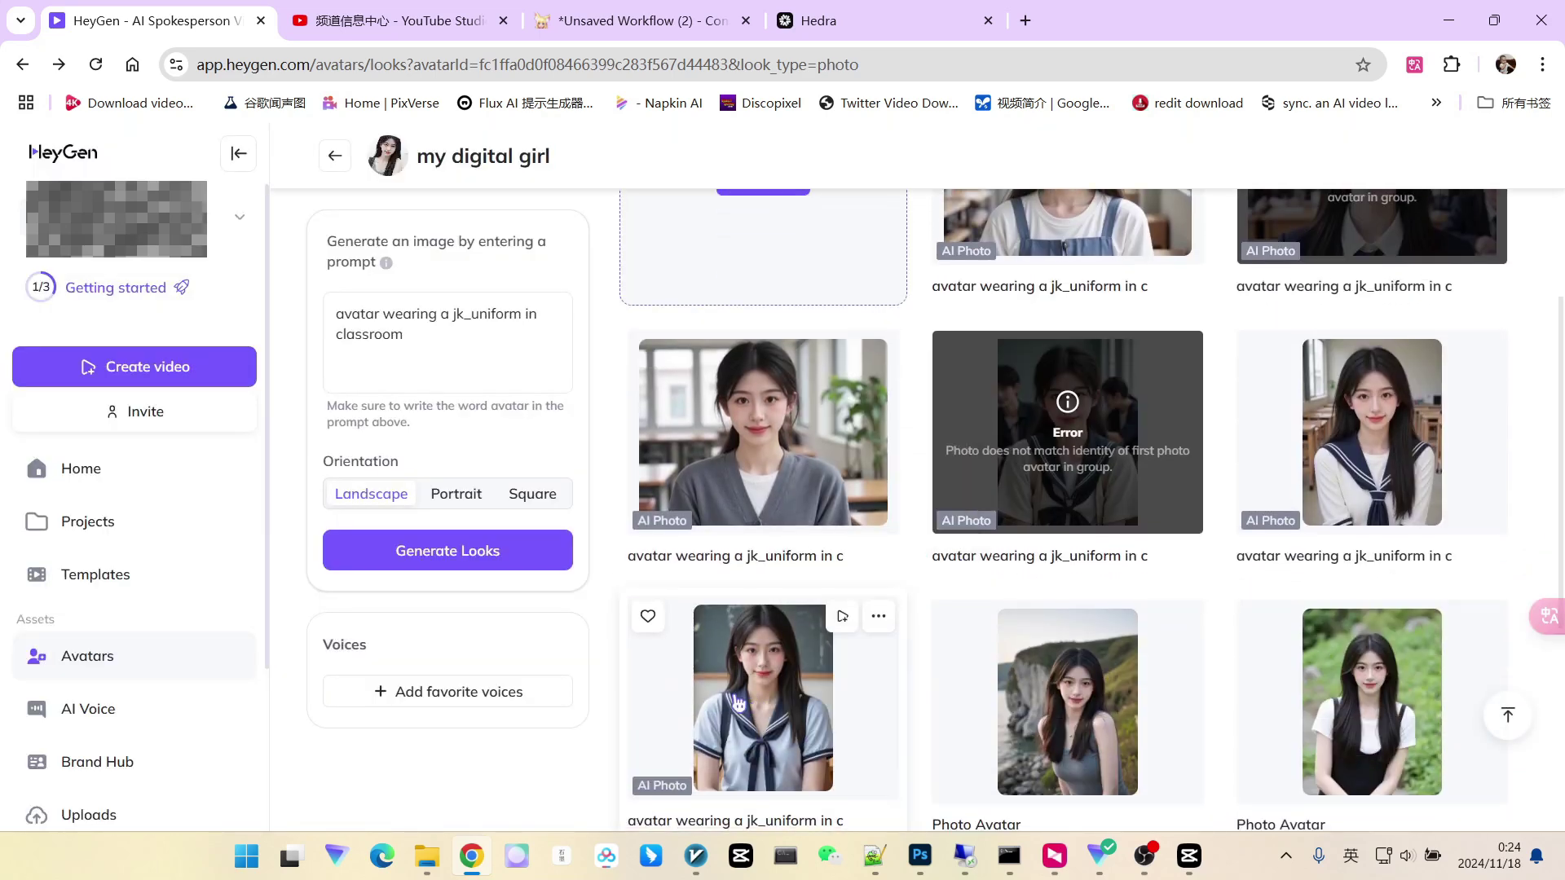
left_click(1074, 378)
left_click(1216, 194)
Step: Add motion to the portrait sailor-uniform look in front of the blackboard and to the landscape look with denim overalls
scroll(711, 691, "down", 1)
scroll(702, 581, "up", 1)
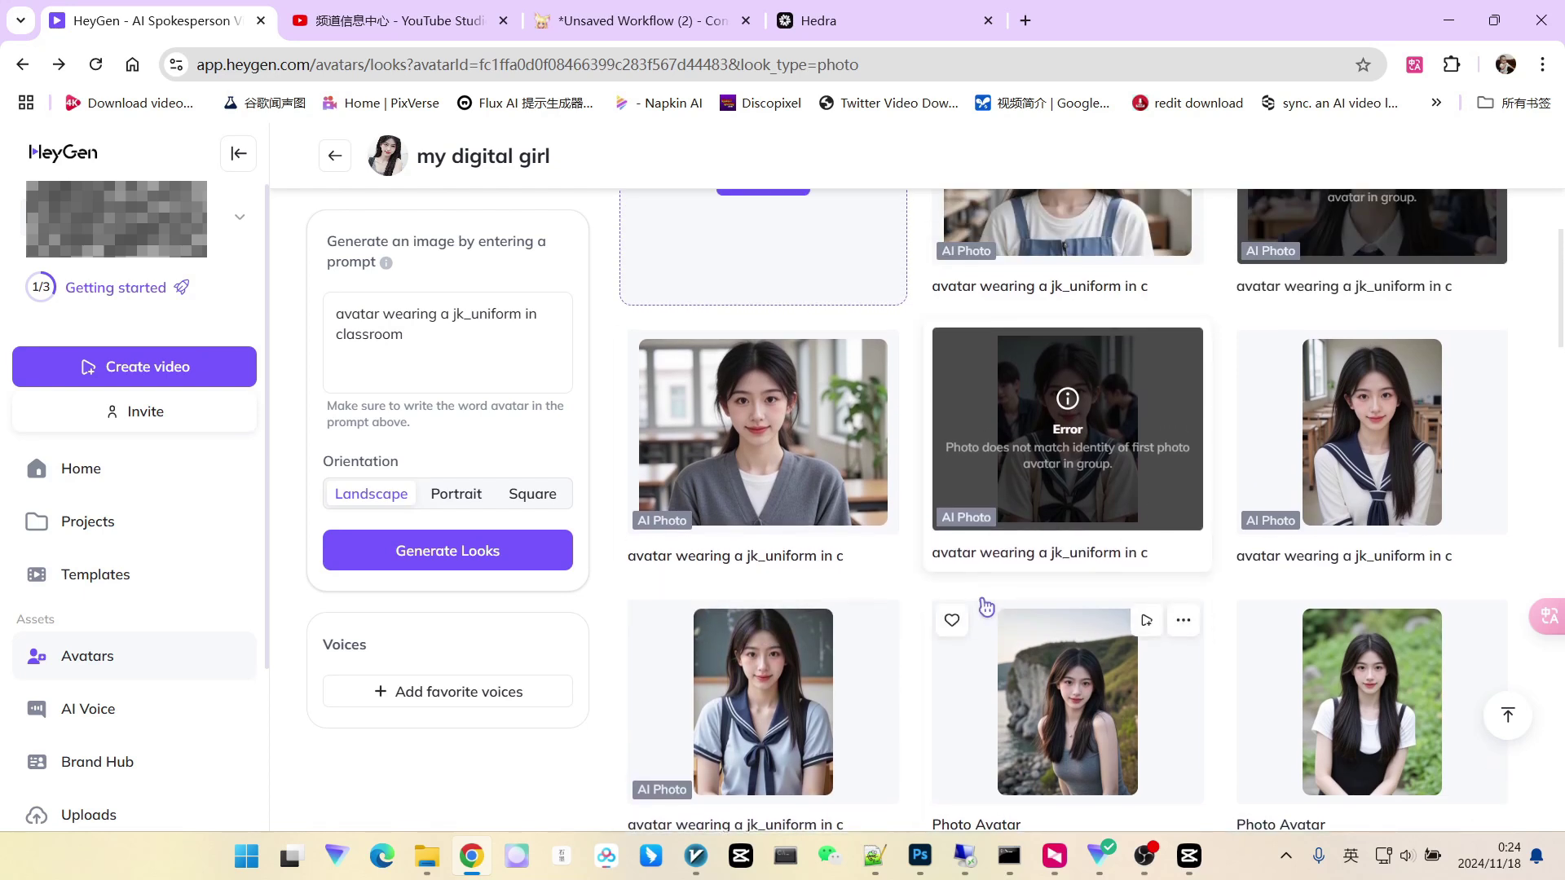
scroll(887, 644, "up", 1)
scroll(884, 649, "down", 1)
left_click(878, 620)
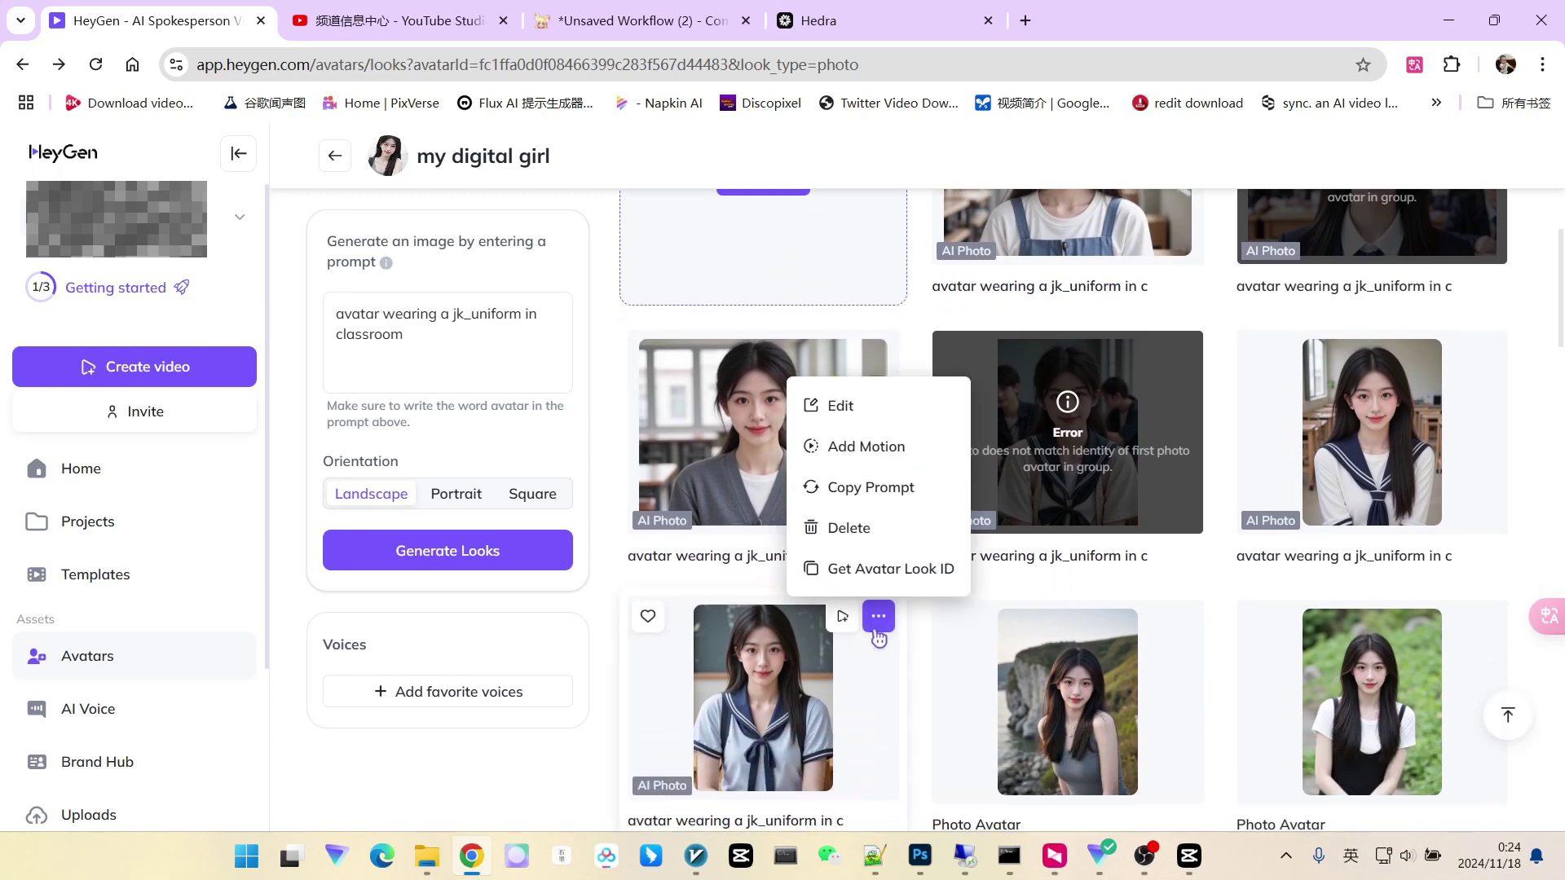
left_click(885, 463)
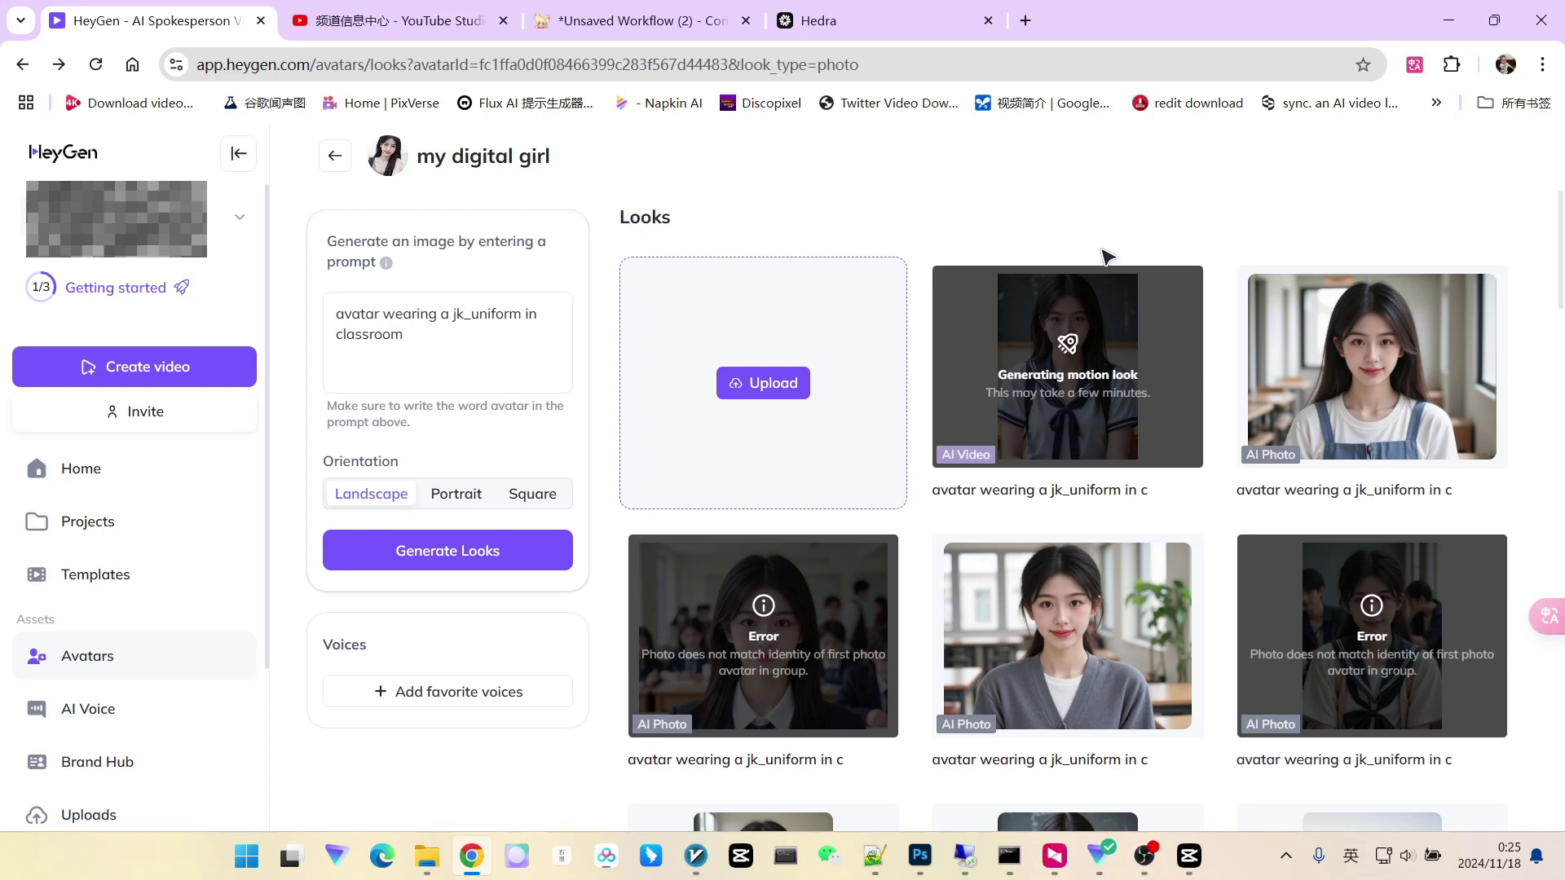
left_click(1488, 282)
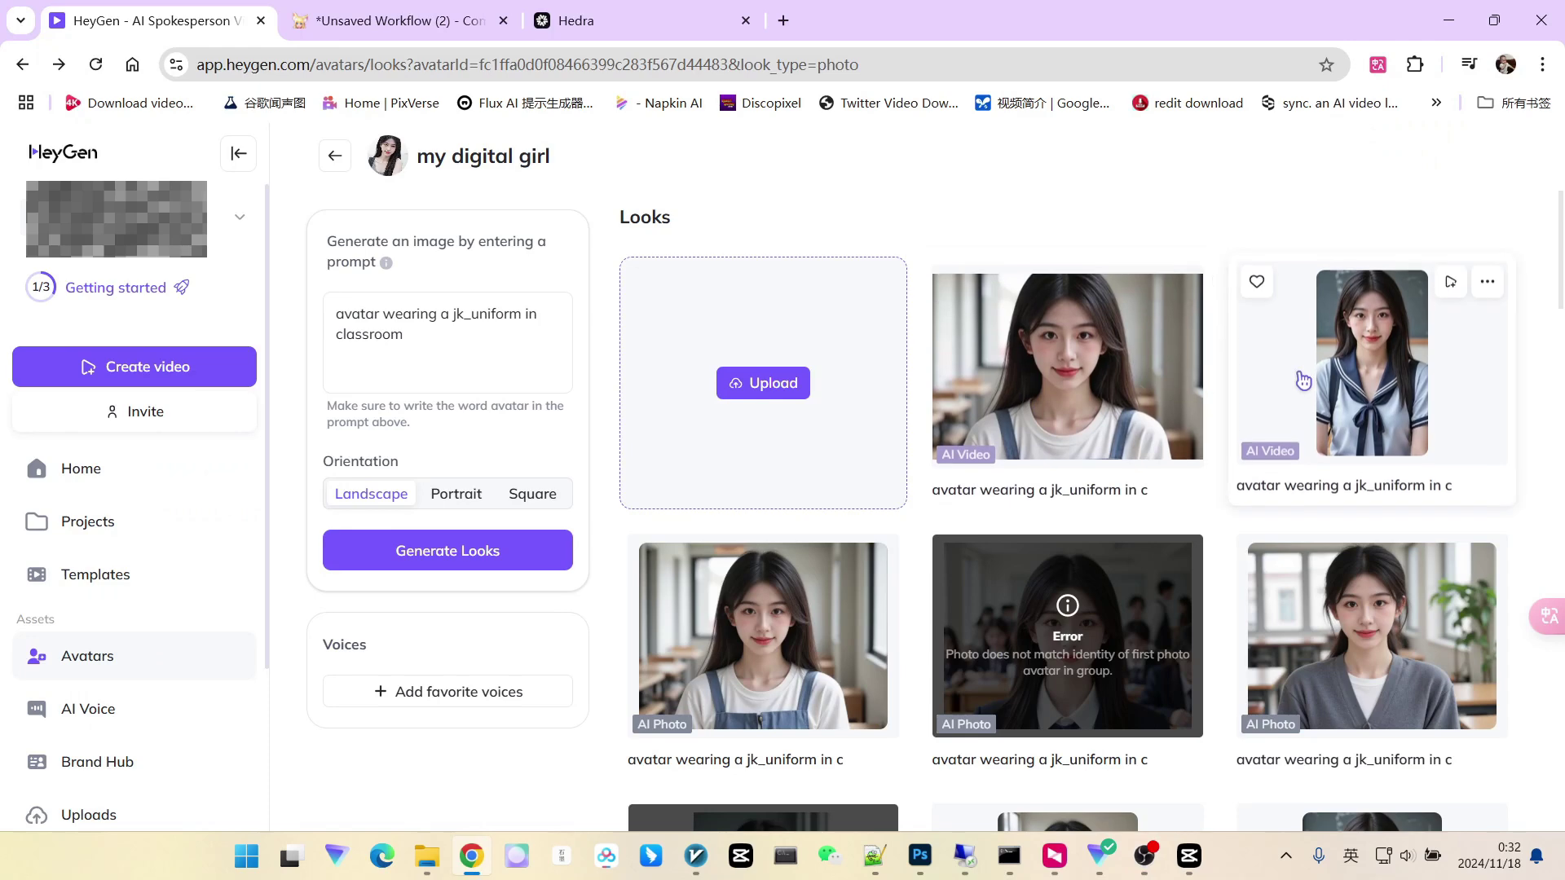
Step: Play the motion video of the portrait sailor-uniform look, replay it muted, and close the preview
left_click(1354, 378)
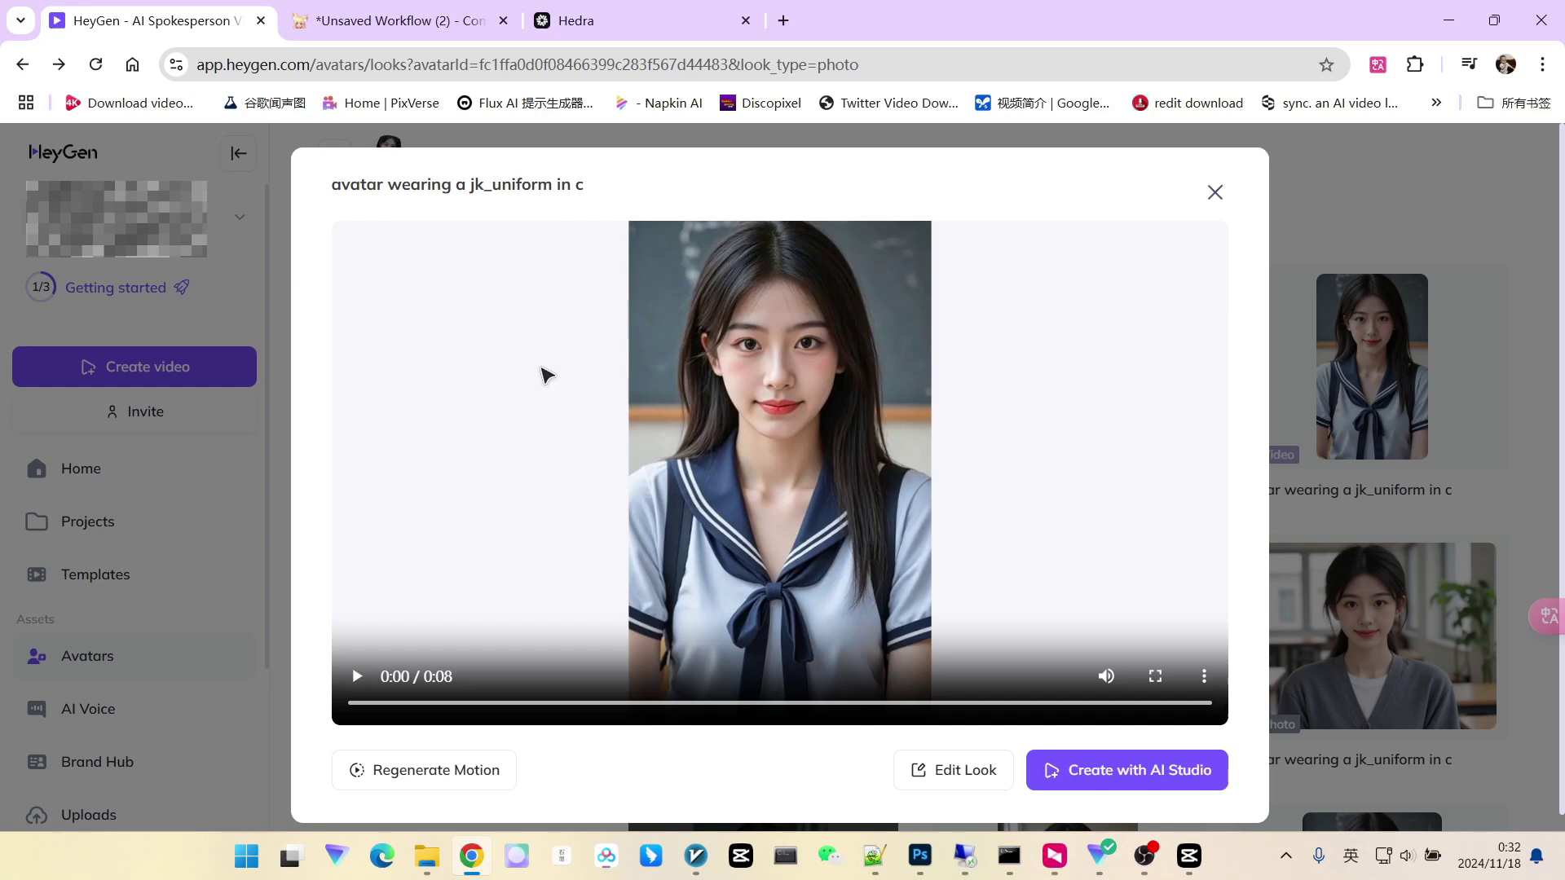
left_click(356, 677)
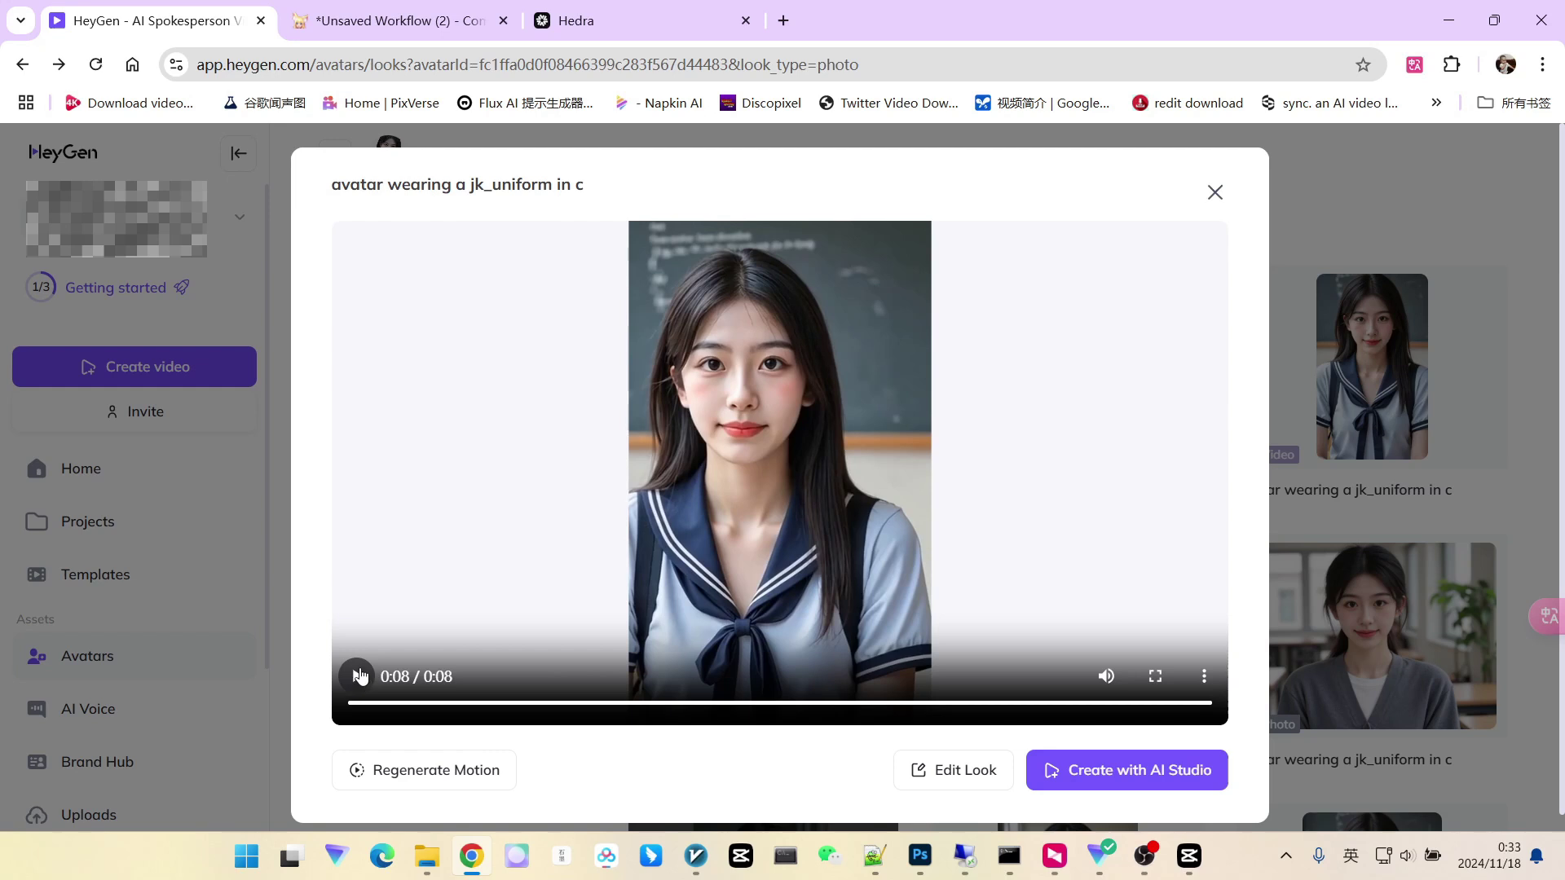
left_click(1115, 689)
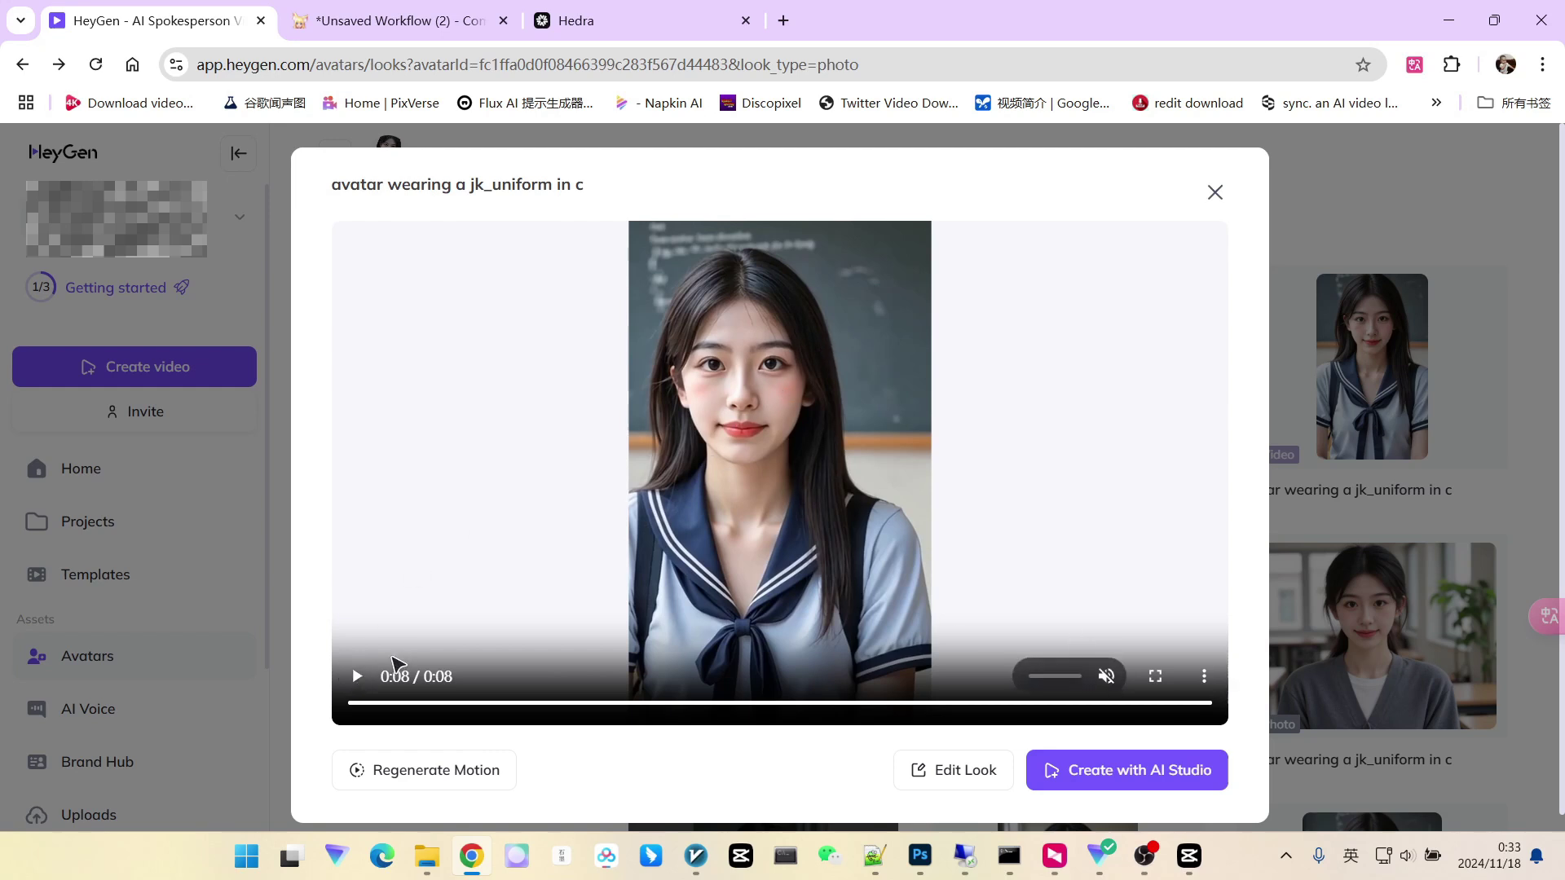
left_click(356, 676)
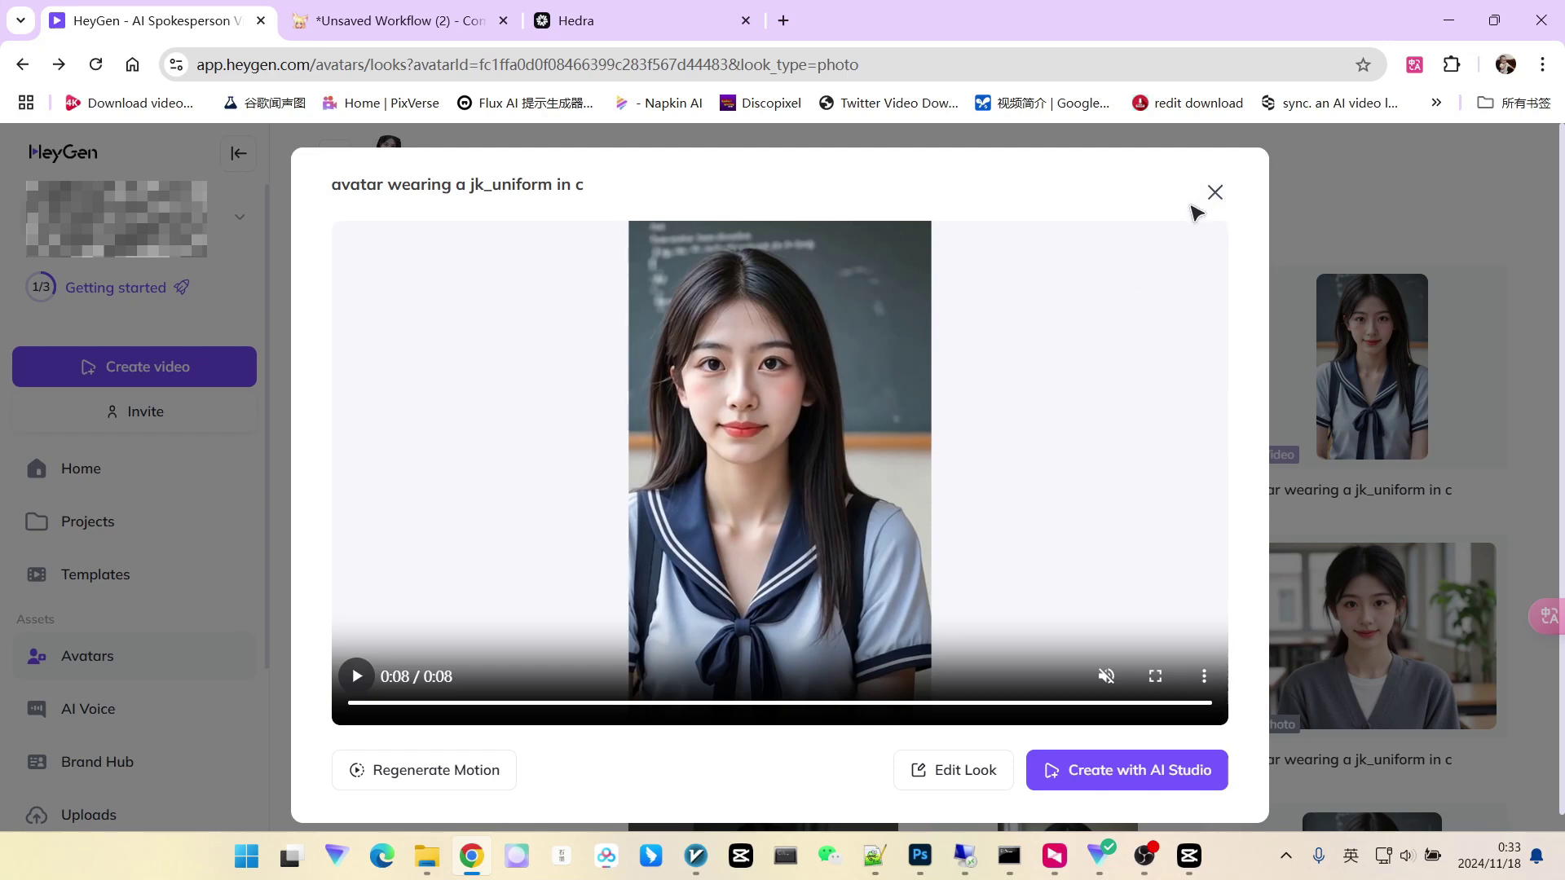
left_click(1214, 197)
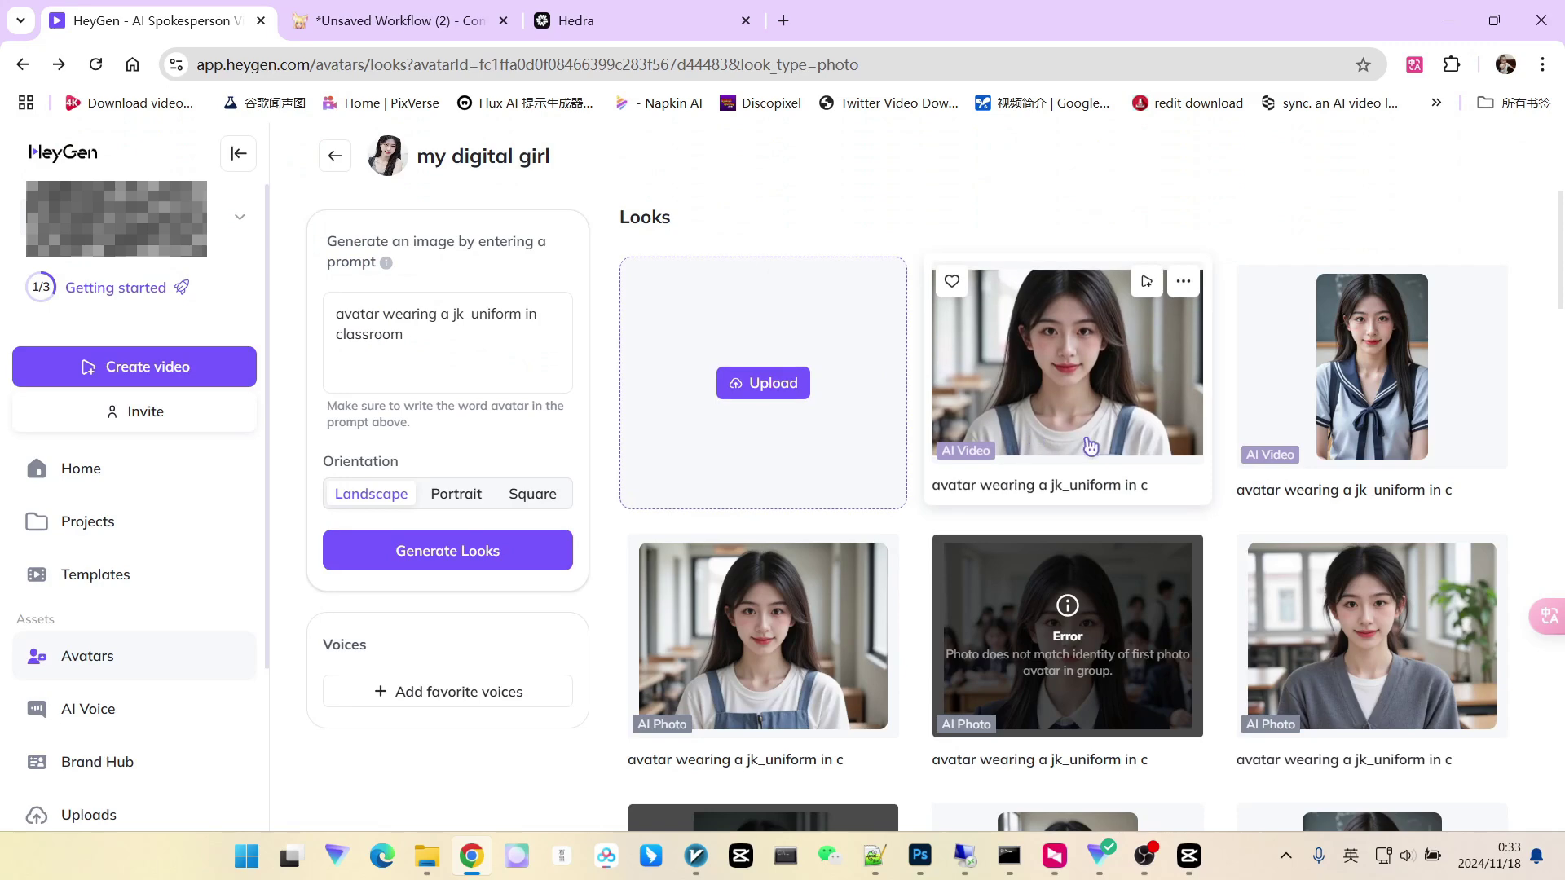
Step: Play the motion video of the landscape denim-overalls look, replay it muted, and close the preview
left_click(1069, 387)
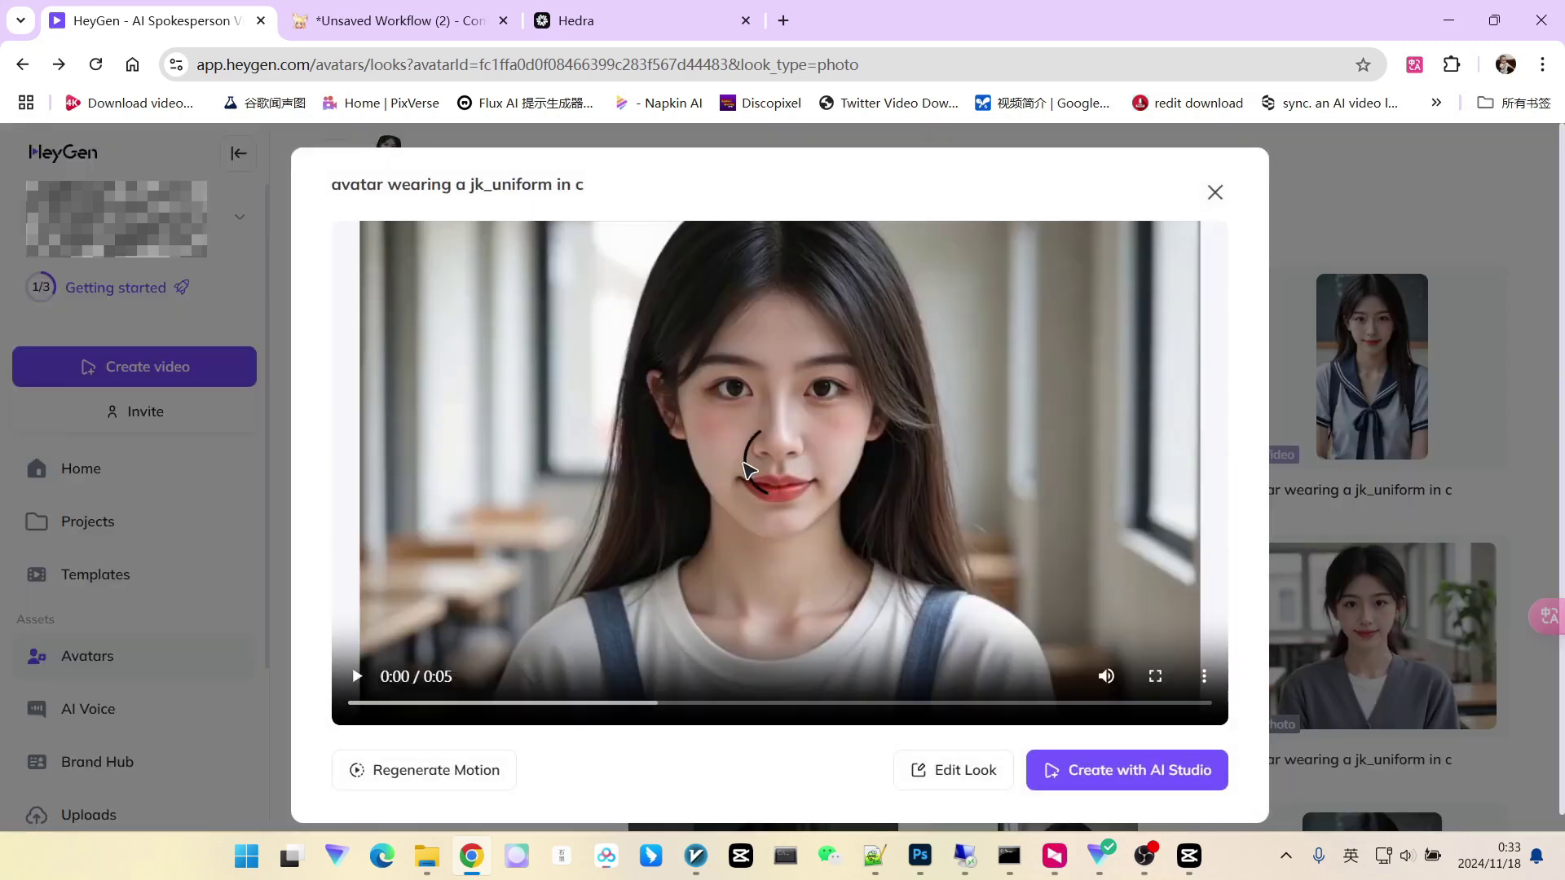
left_click(553, 548)
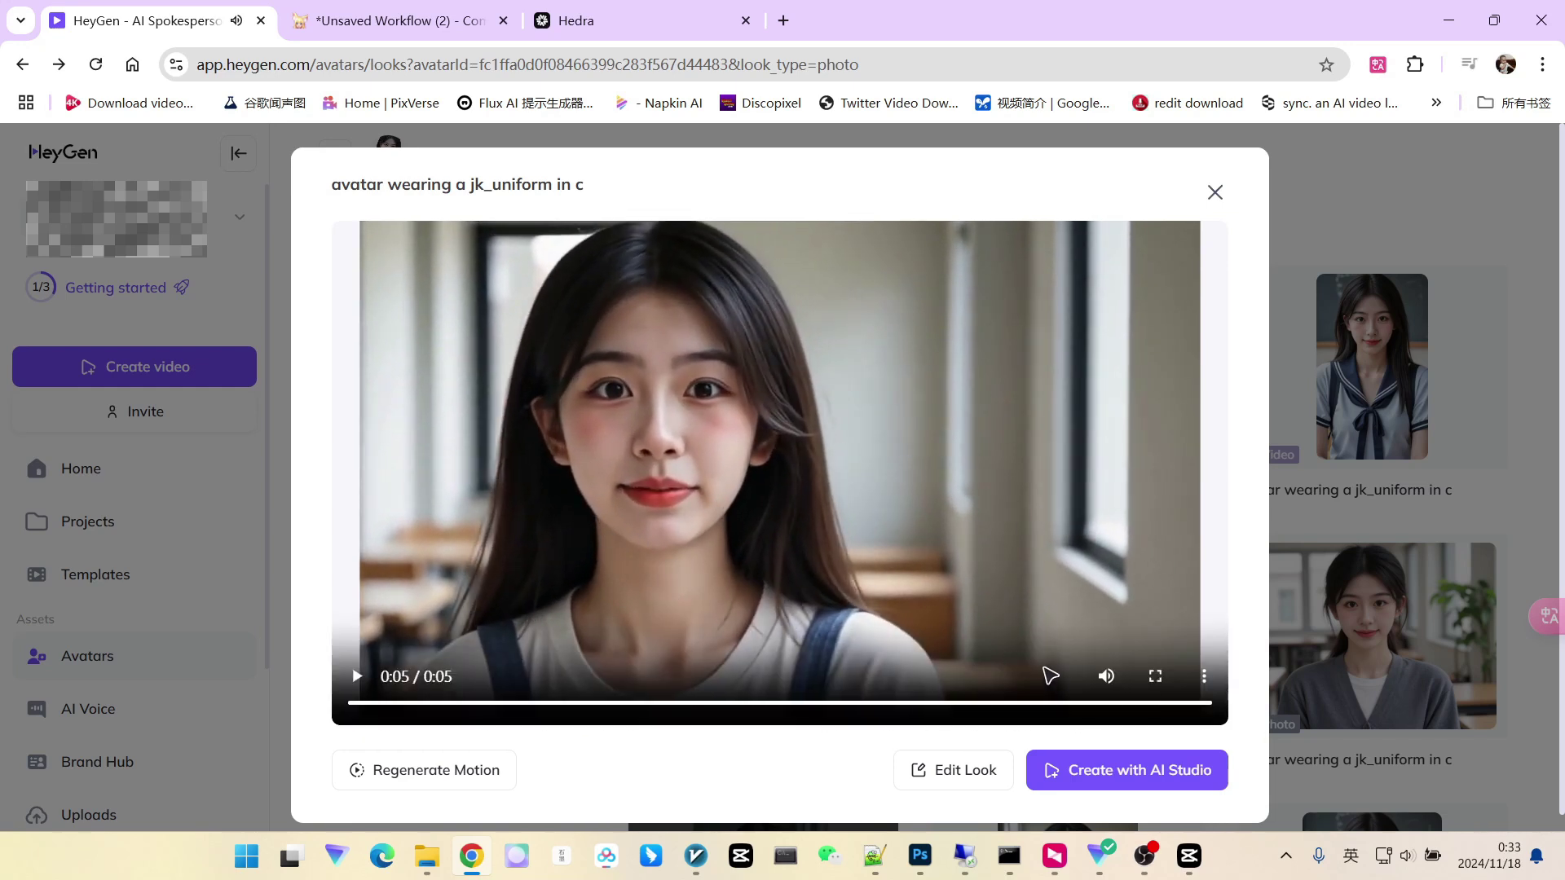
left_click(1106, 676)
left_click(901, 535)
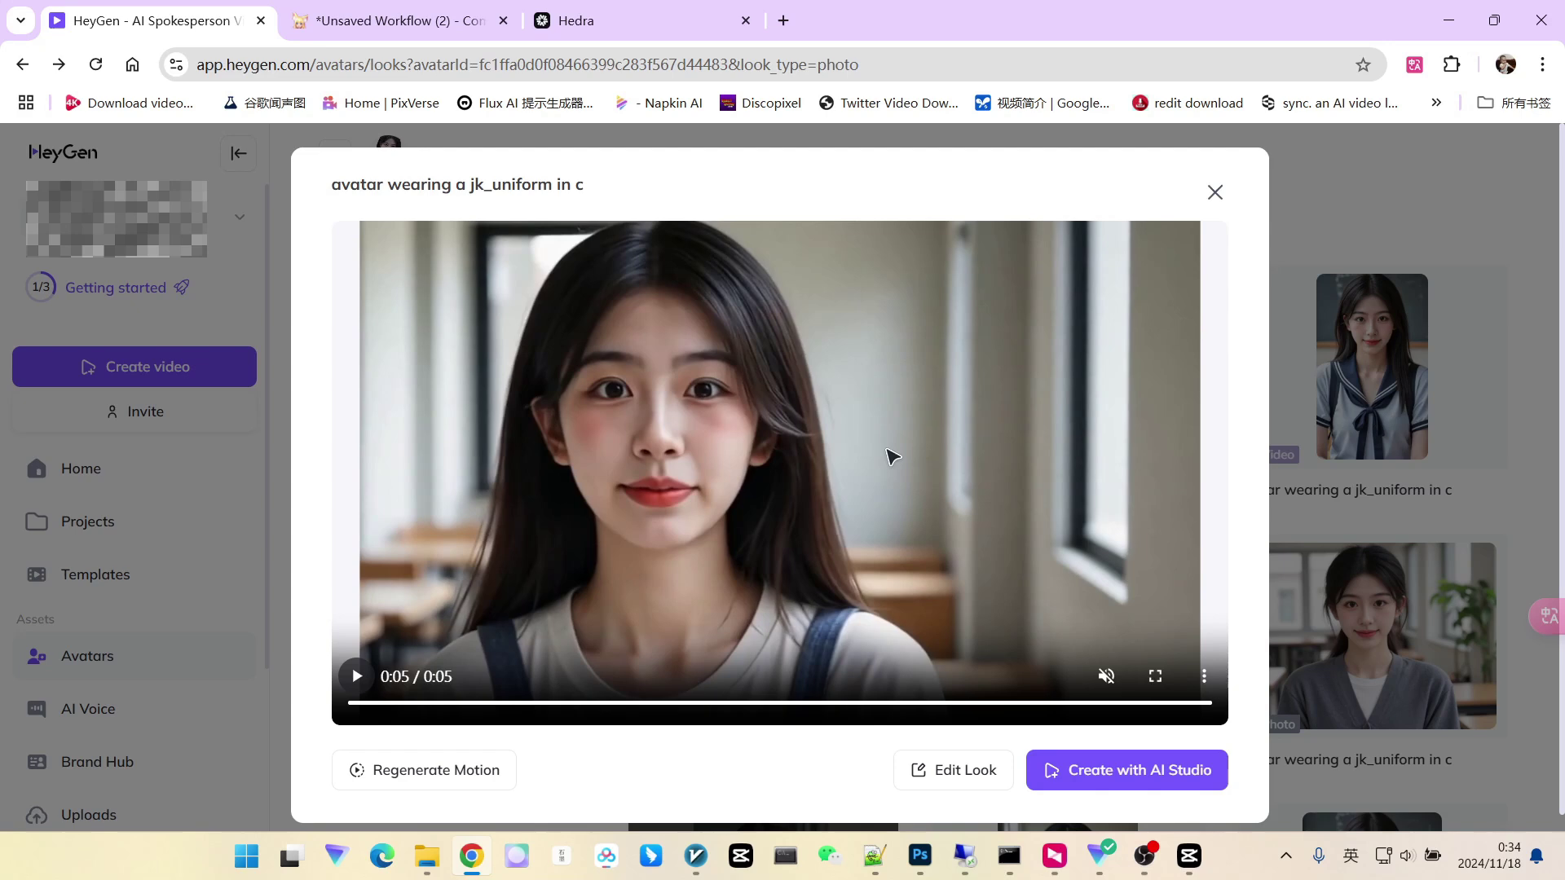
left_click(1215, 193)
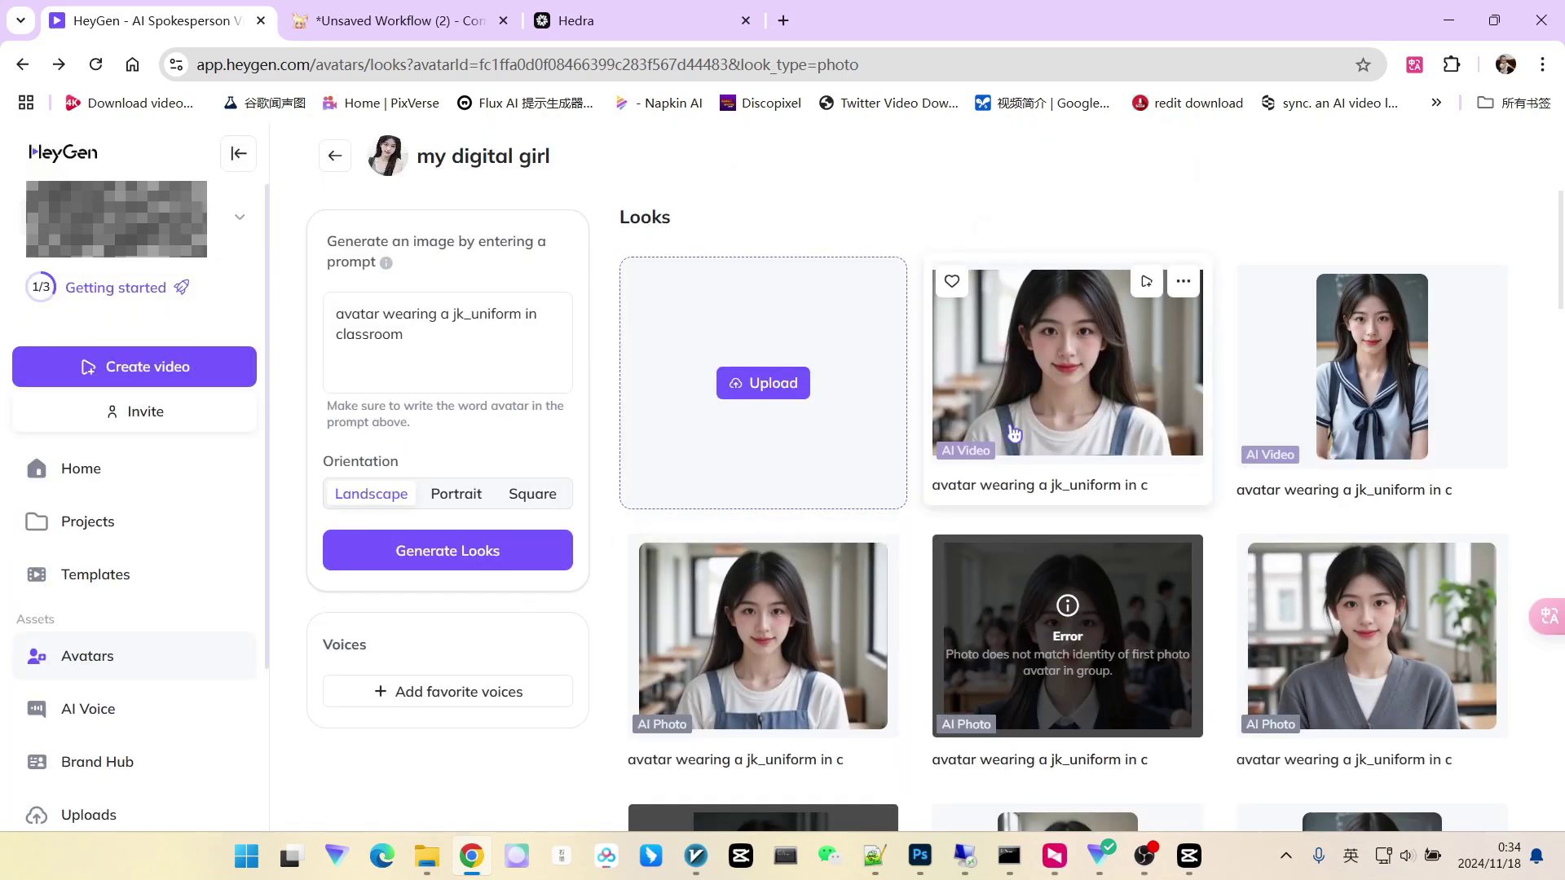
left_click(878, 550)
left_click(699, 626)
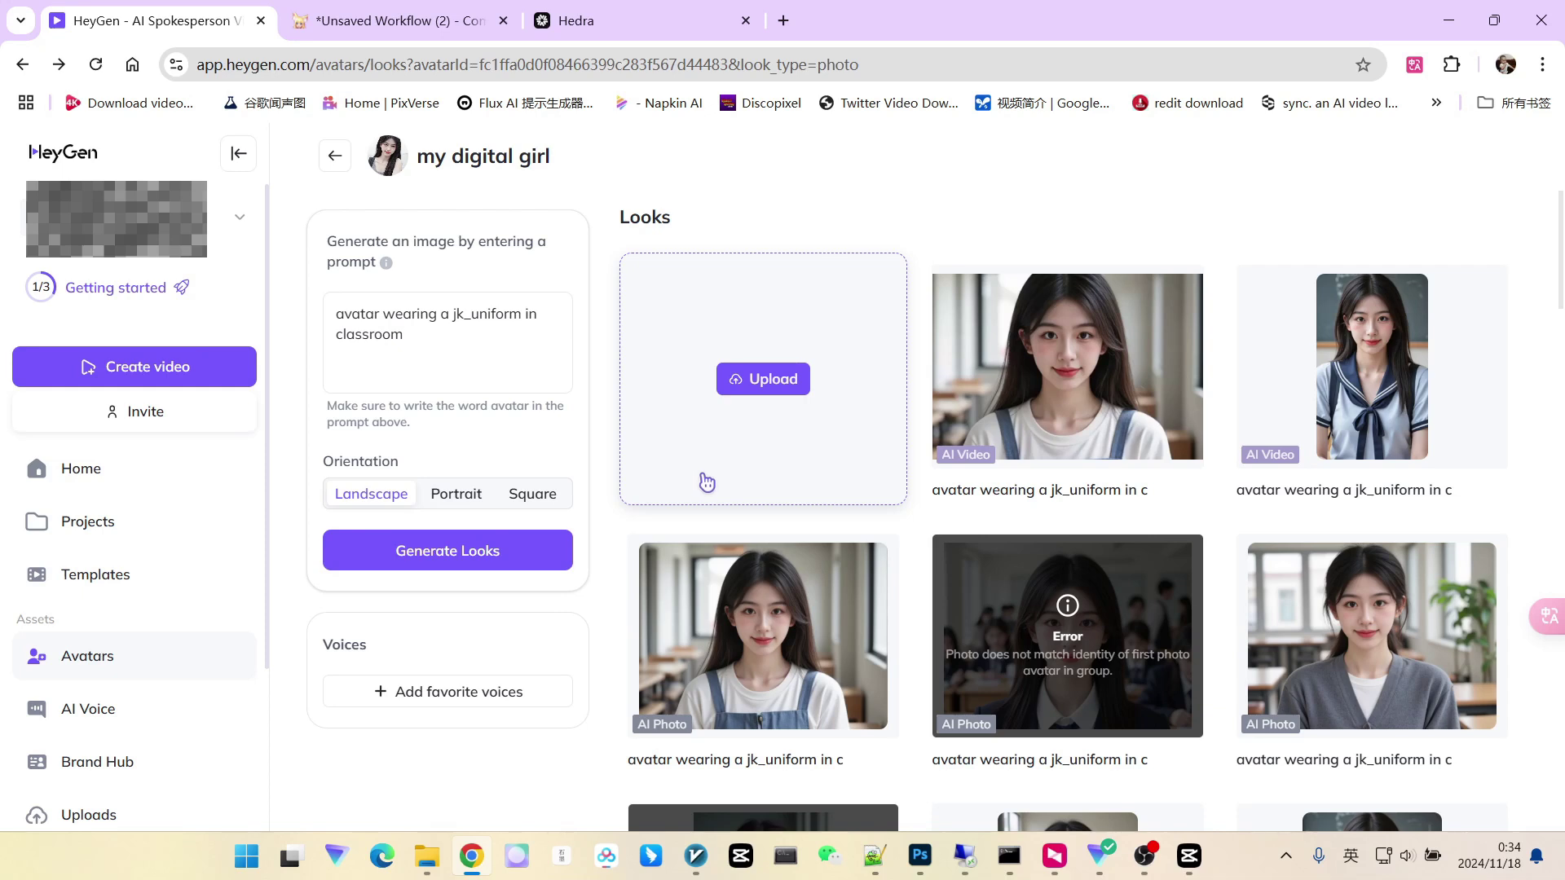
scroll(706, 482, "down", 1)
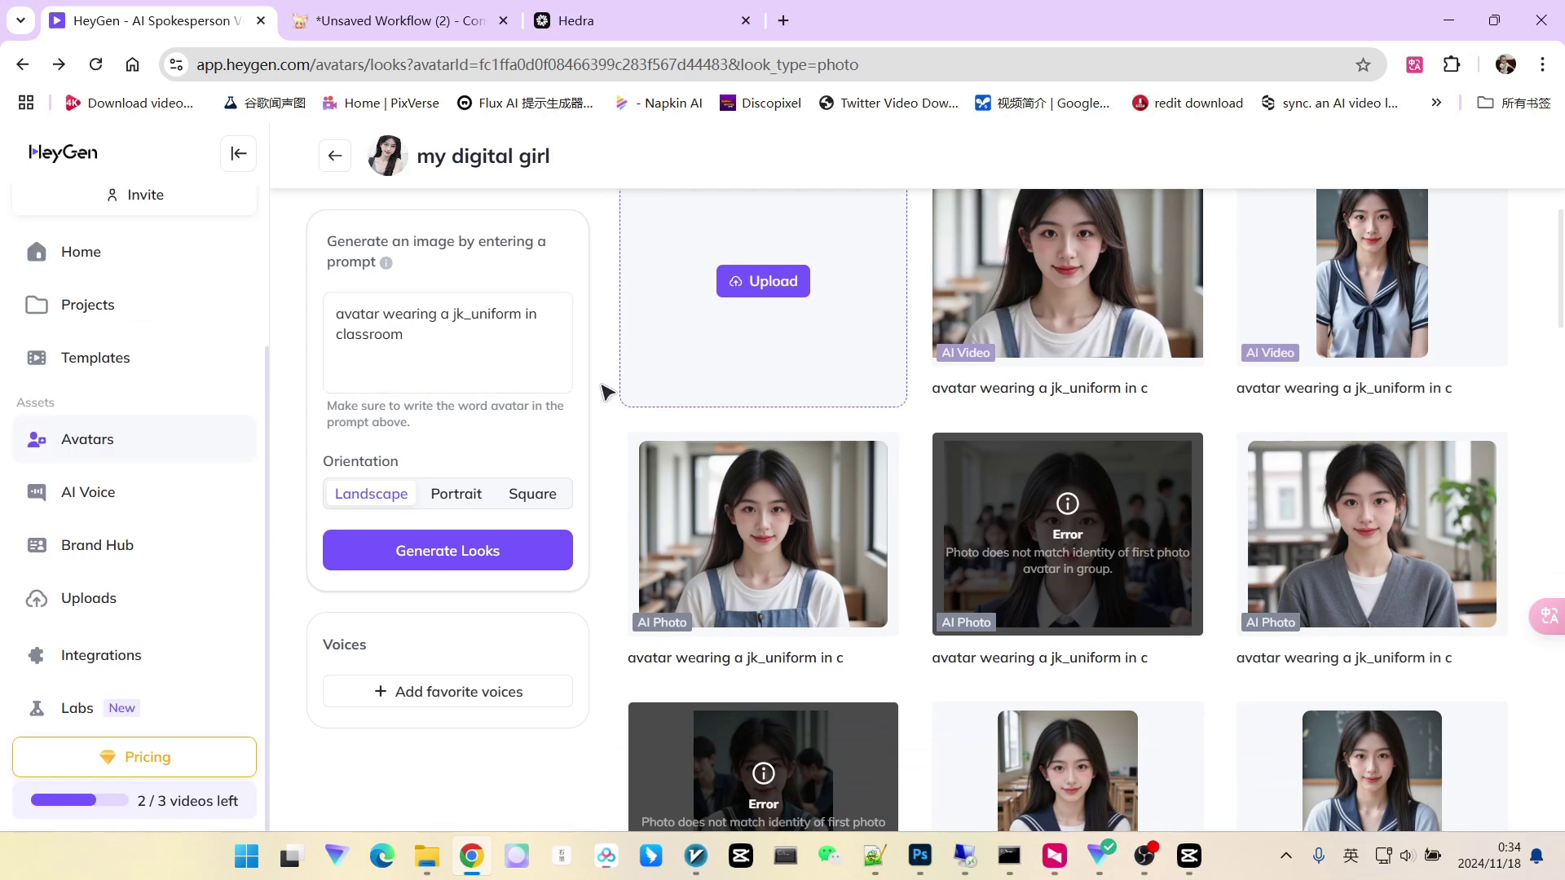